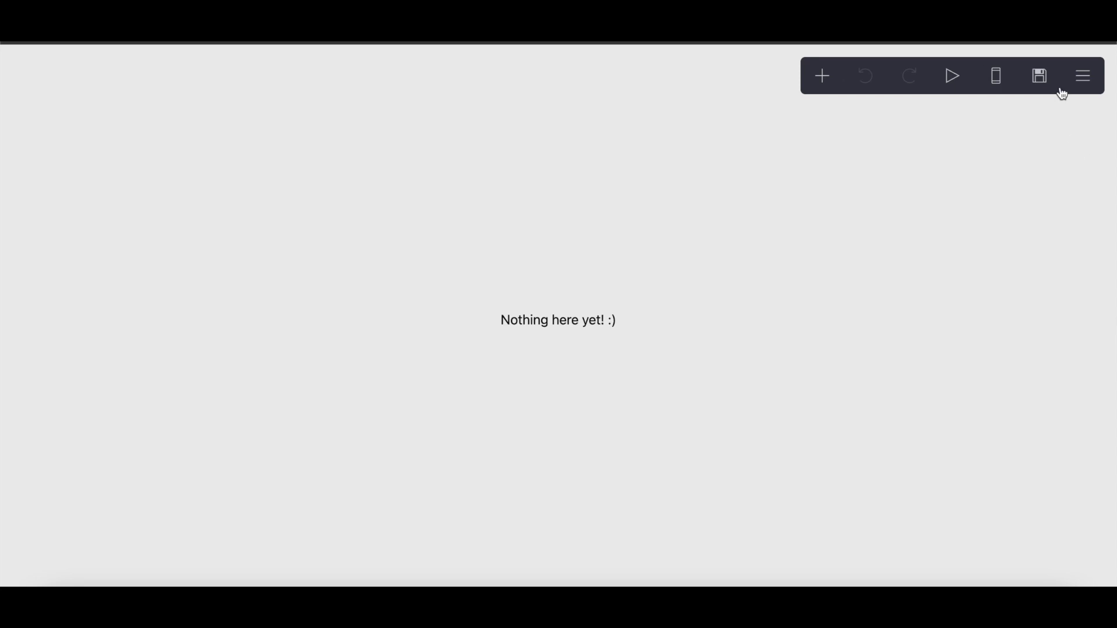
# Step: Set the page background colour to #B7E5C4, copied from the light green swatch on the image colour picker site
pyautogui.click(979, 261)
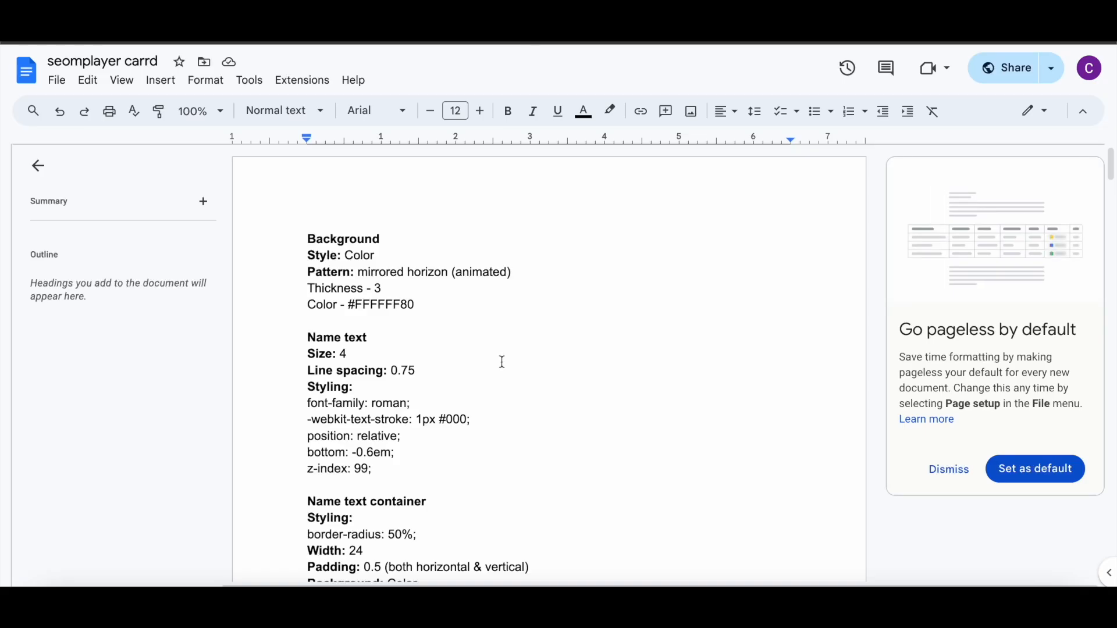
pyautogui.scroll(-3, 501, 361)
pyautogui.scroll(3, 502, 362)
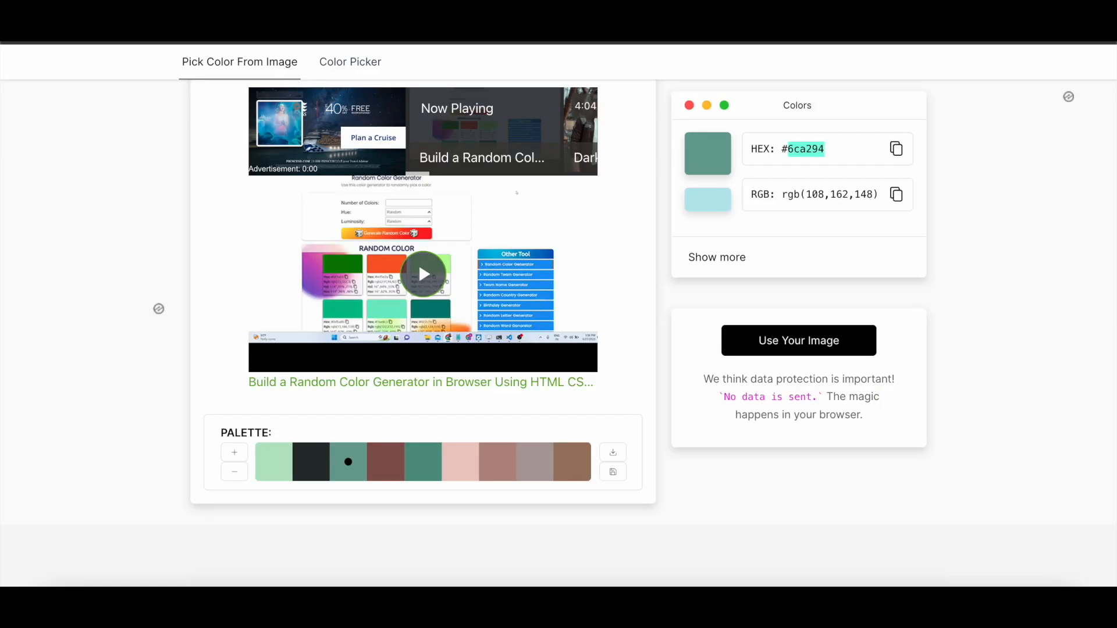
pyautogui.click(285, 463)
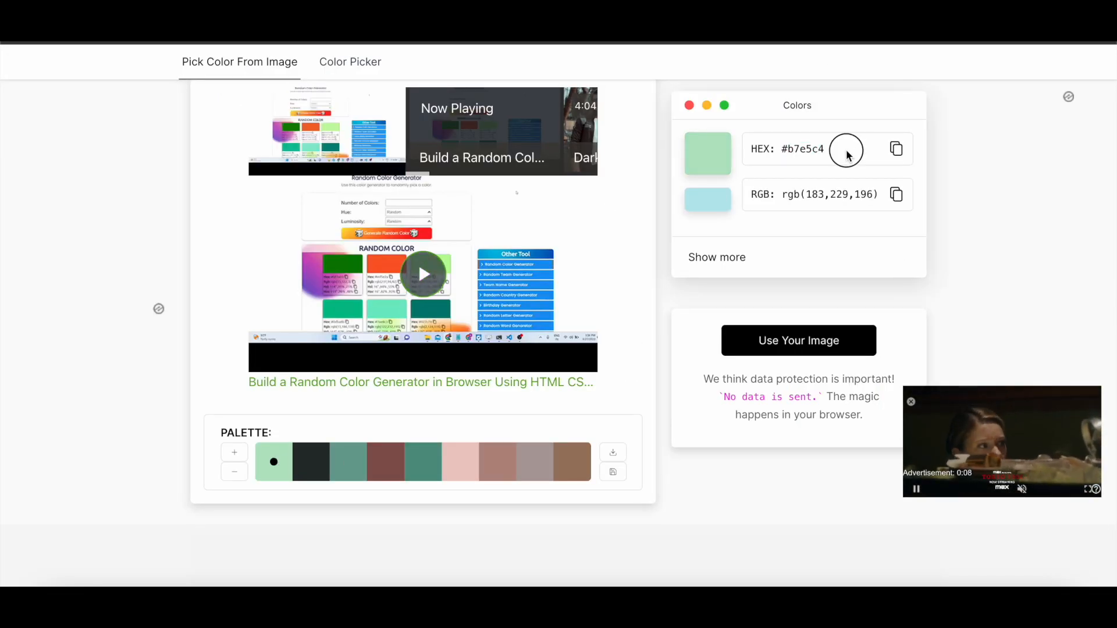
pyautogui.doubleClick(806, 149)
pyautogui.rightClick(791, 150)
pyautogui.click(815, 185)
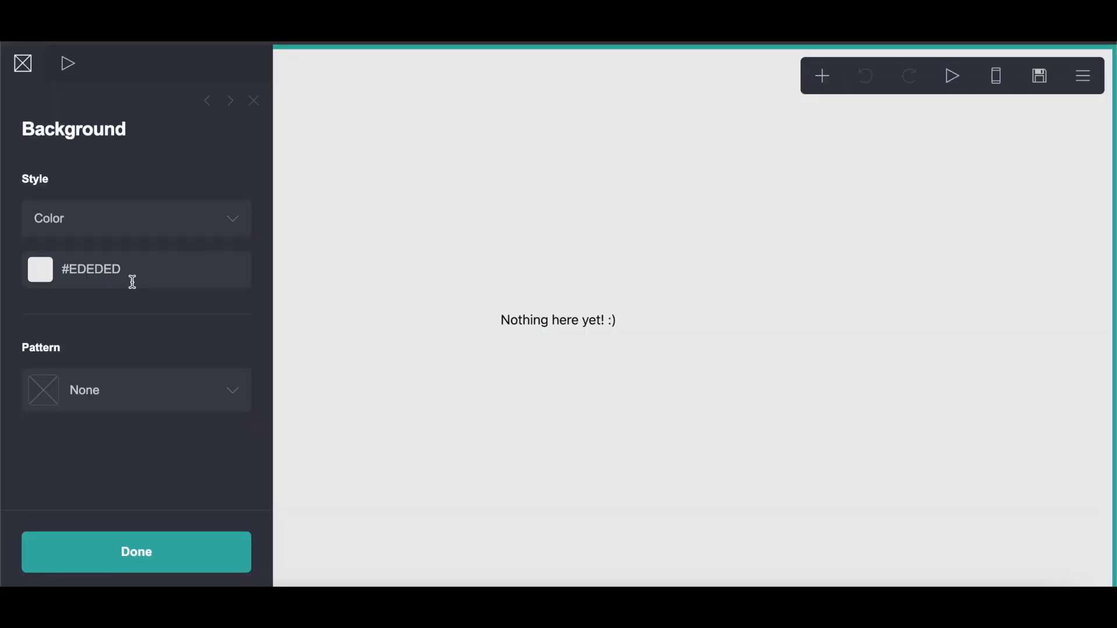
pyautogui.moveTo(132, 282); pyautogui.dragTo(90, 277)
pyautogui.rightClick(73, 275)
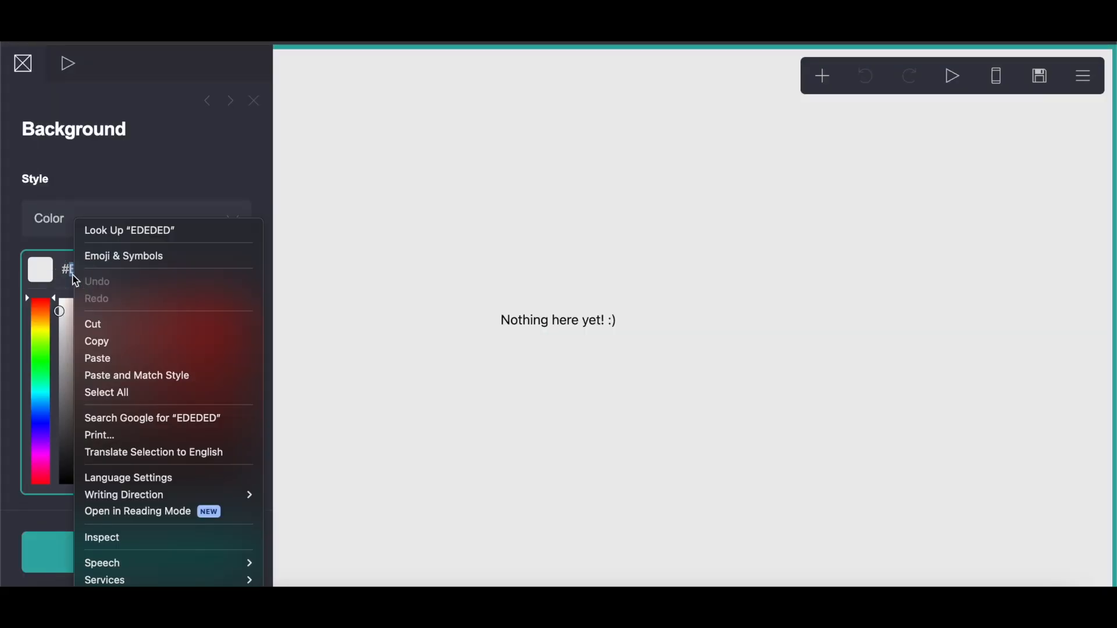
pyautogui.click(95, 356)
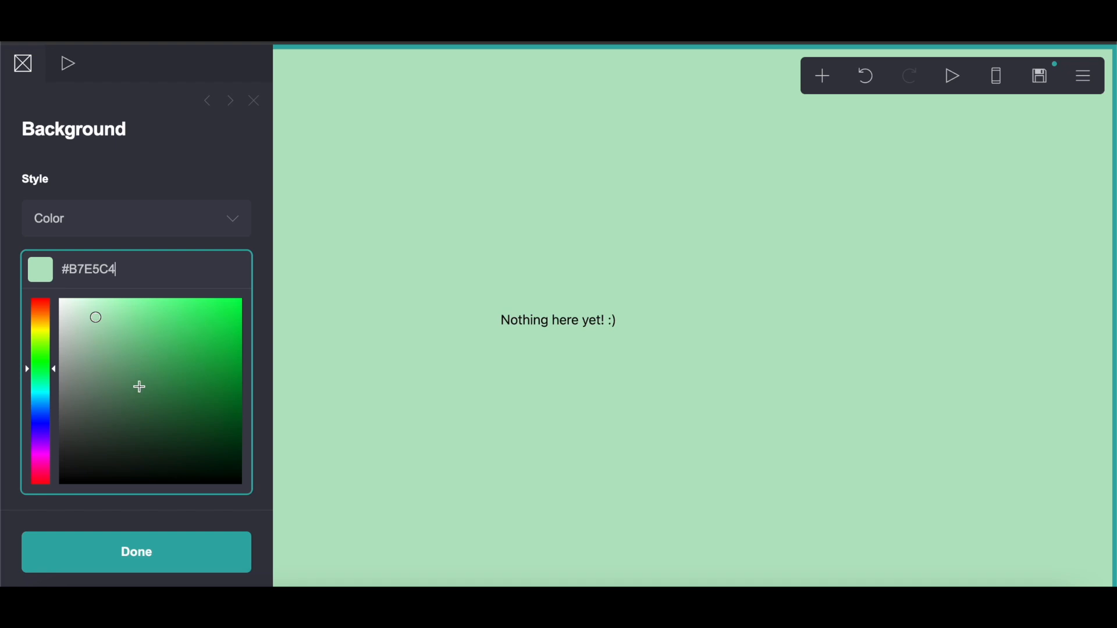
# Step: Apply the Mirrored Horizon (Animated) background pattern
pyautogui.scroll(-3, 110, 456)
pyautogui.click(109, 456)
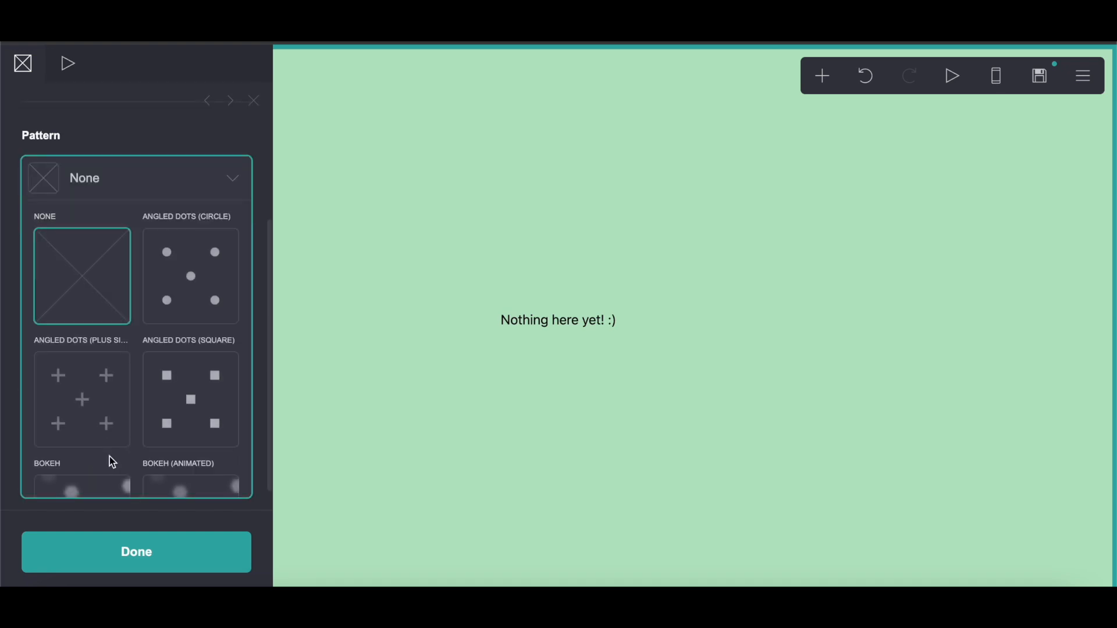
pyautogui.scroll(-6, 128, 411)
pyautogui.scroll(-15, 129, 411)
pyautogui.scroll(-15, 129, 411)
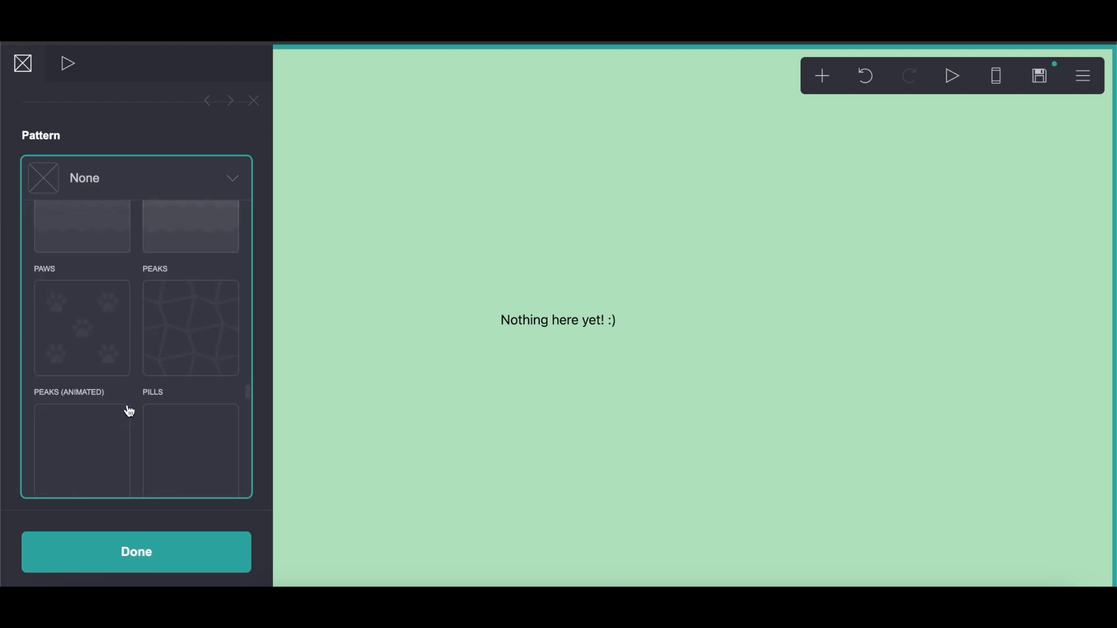
pyautogui.scroll(-4, 129, 411)
pyautogui.scroll(12, 129, 411)
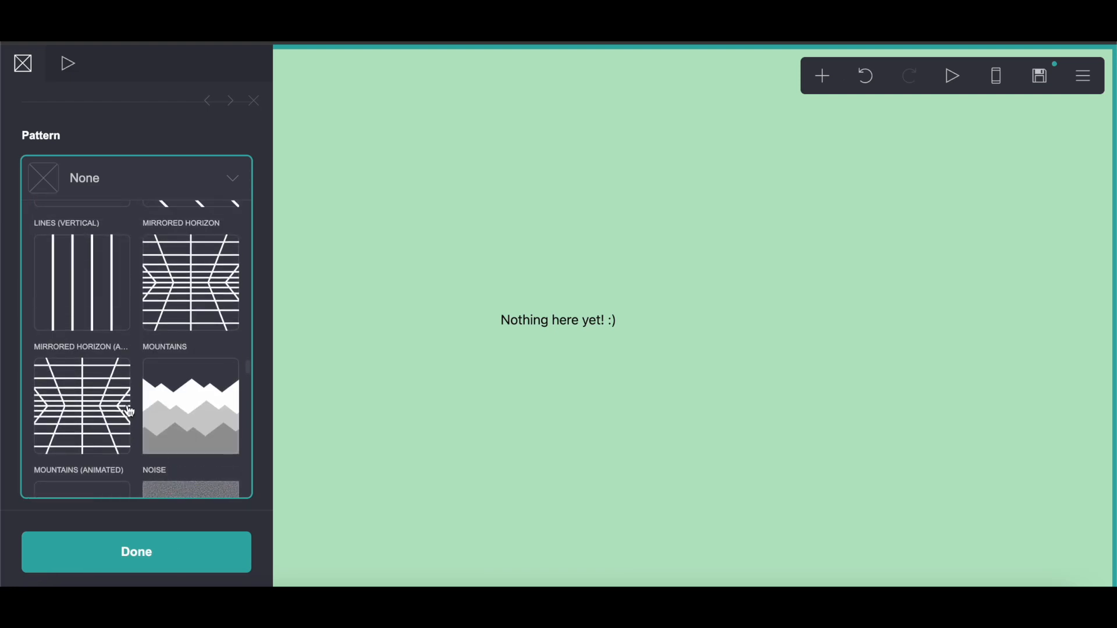
pyautogui.click(92, 386)
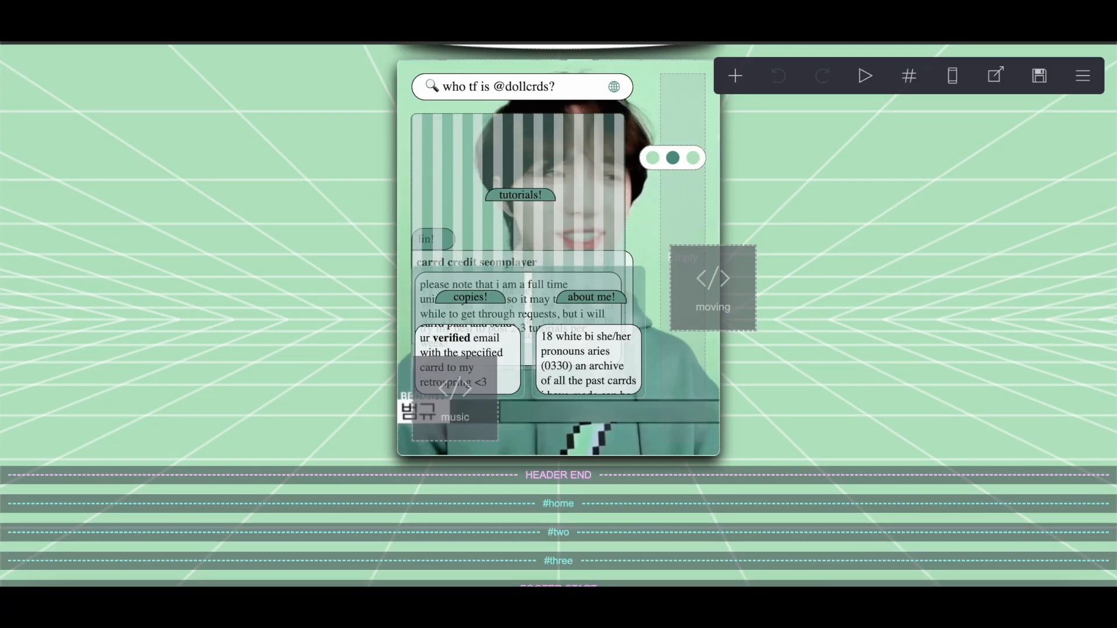
# Step: Set the background pattern colour to #FFFFFF80 and close the background settings
pyautogui.click(576, 17)
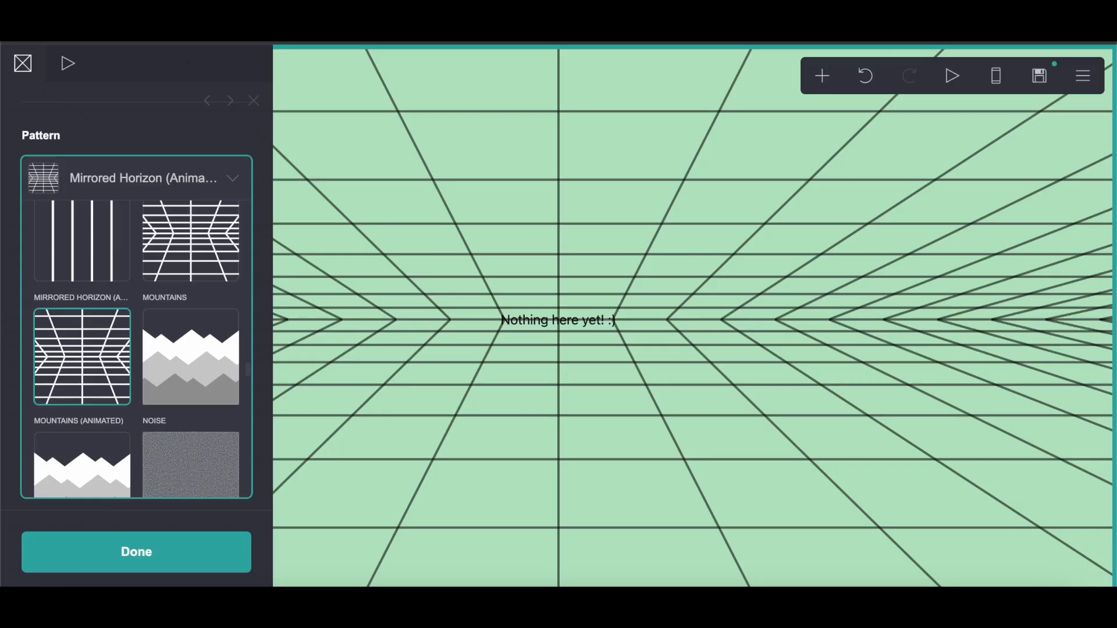
pyautogui.click(141, 123)
pyautogui.click(118, 362)
pyautogui.scroll(-3, 125, 408)
pyautogui.click(123, 387)
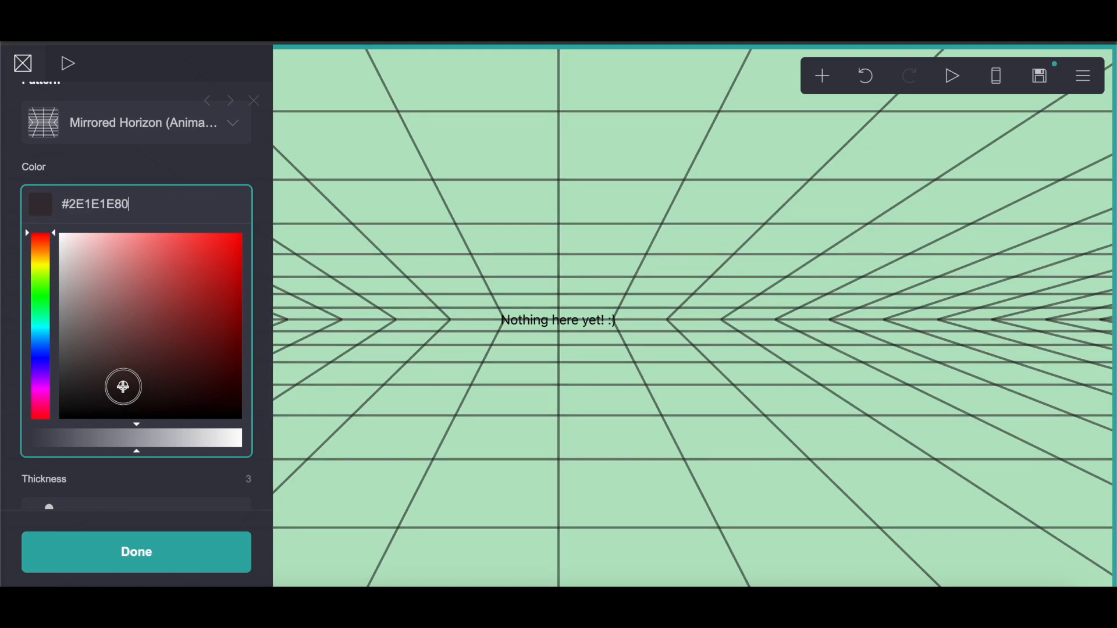
pyautogui.moveTo(123, 387); pyautogui.dragTo(33, 182)
pyautogui.click(170, 572)
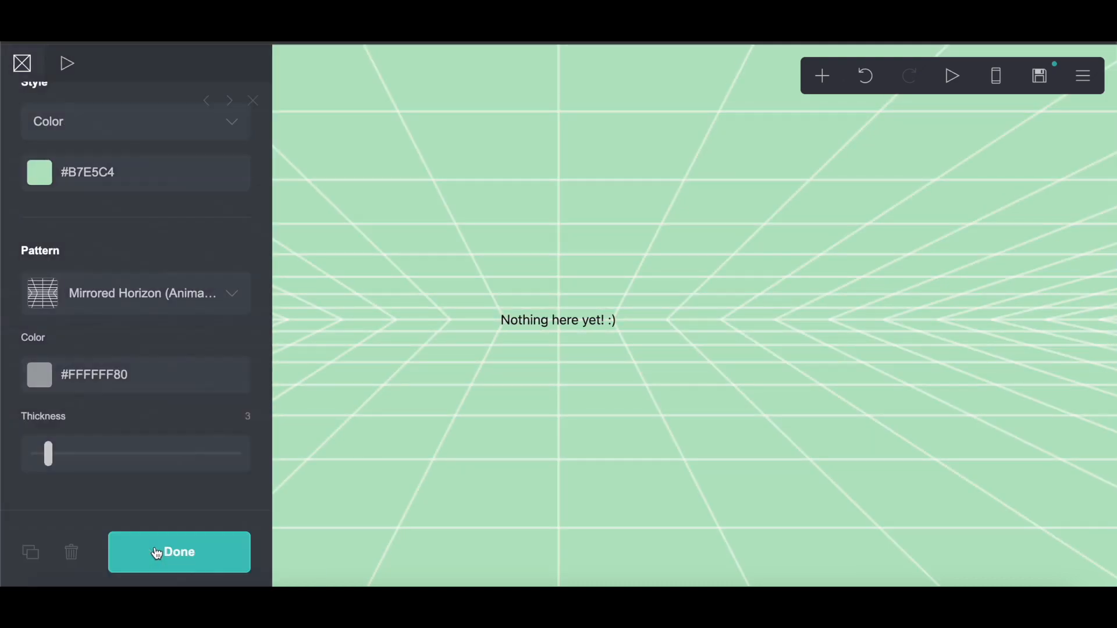
pyautogui.click(593, 328)
pyautogui.click(73, 553)
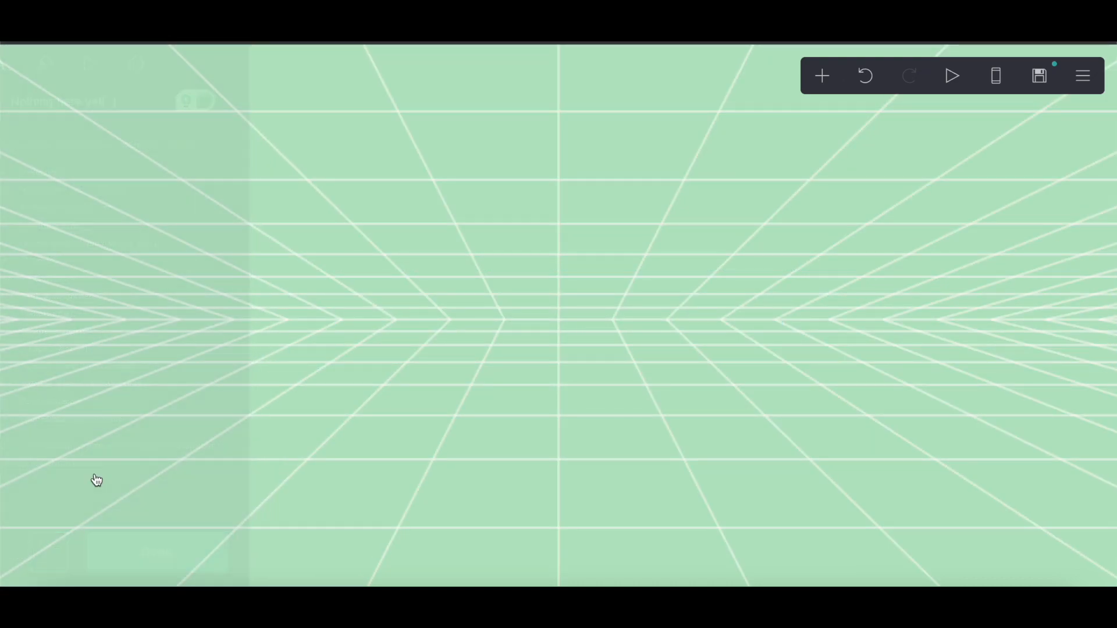
# Step: Add a Control element and change its type to Header Marker
pyautogui.click(820, 77)
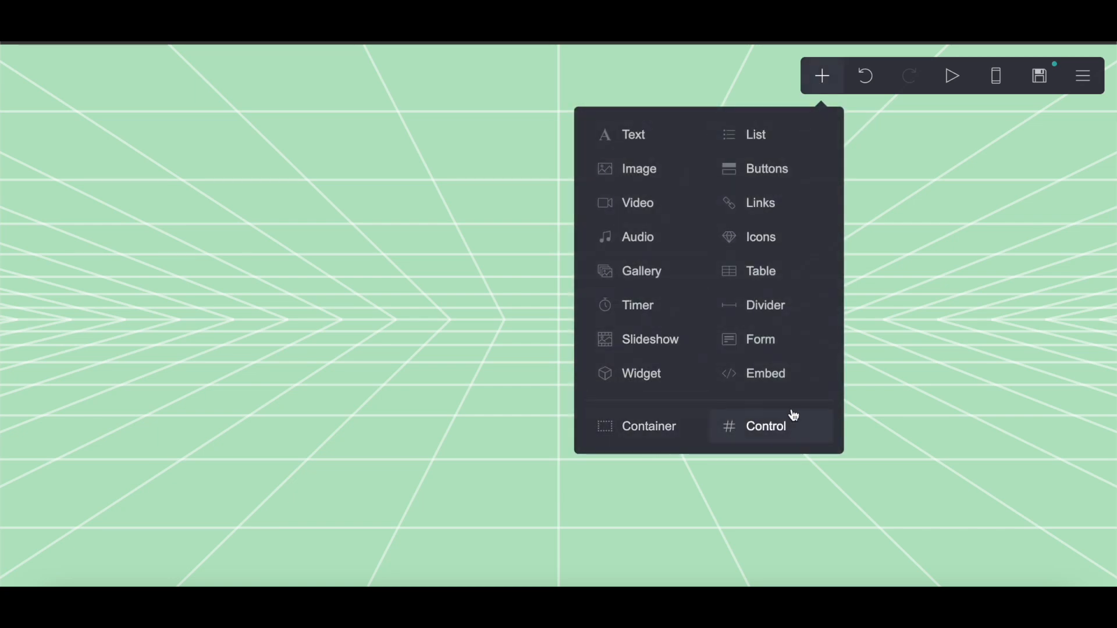
pyautogui.click(789, 429)
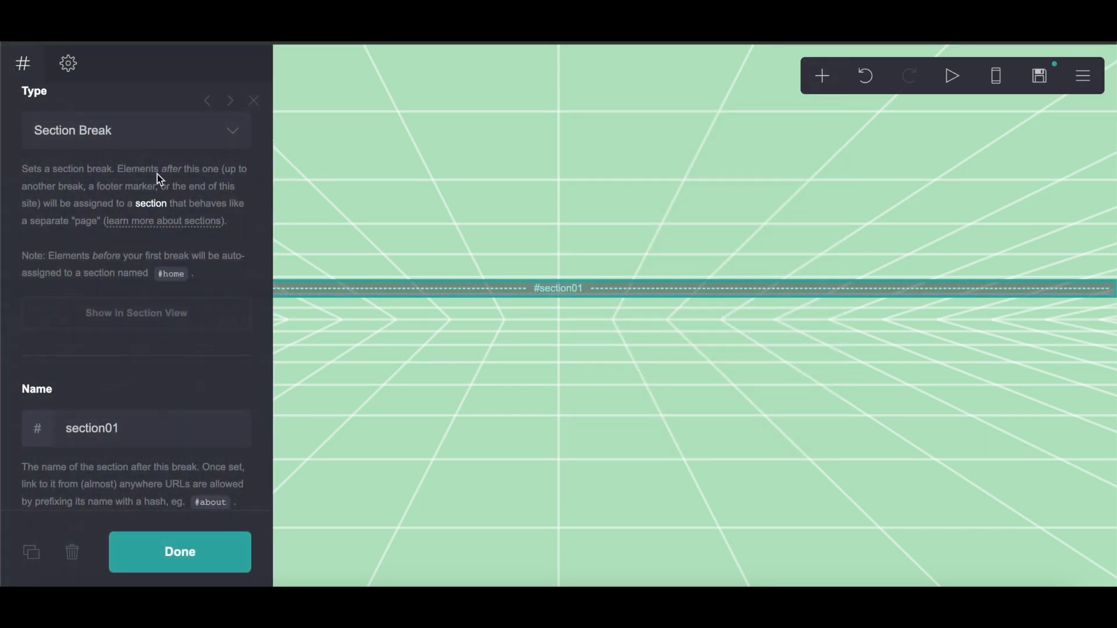
pyautogui.click(129, 133)
pyautogui.click(114, 152)
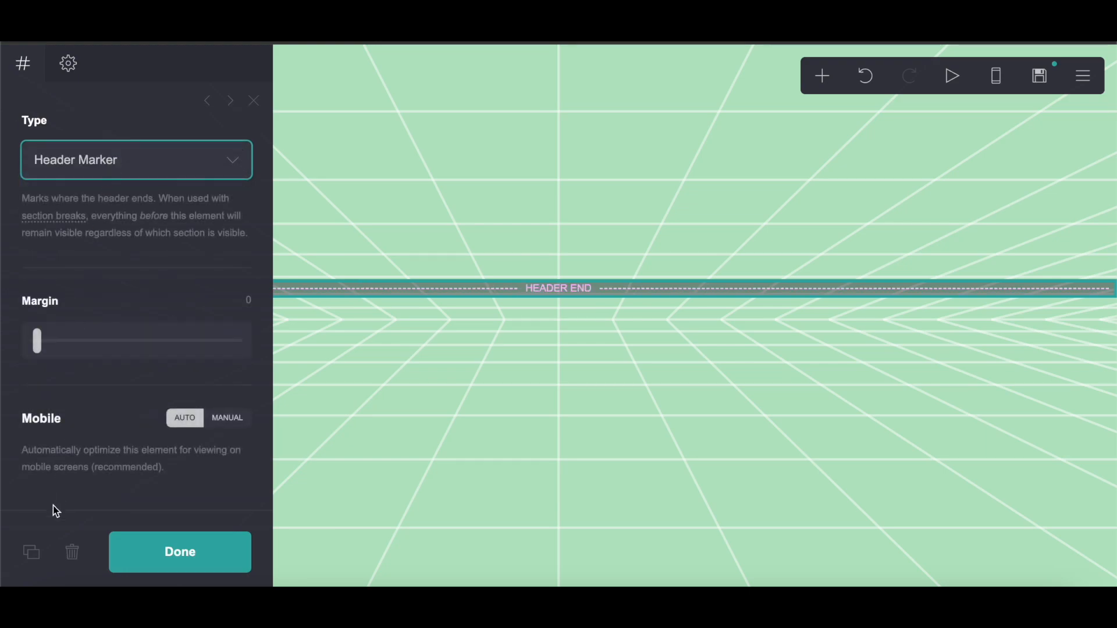
# Step: Duplicate the header marker and change the copy's type to Footer Marker
pyautogui.click(31, 551)
pyautogui.click(115, 169)
pyautogui.click(108, 181)
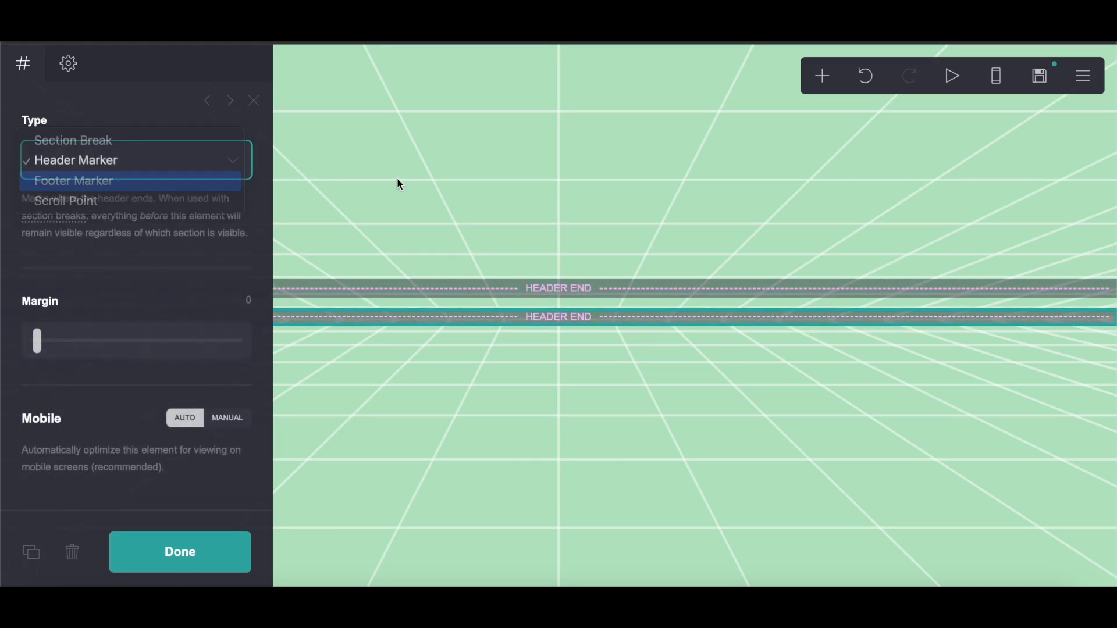
# Step: Add another Control section break and move it between the header end and footer start markers
pyautogui.click(821, 77)
pyautogui.click(755, 425)
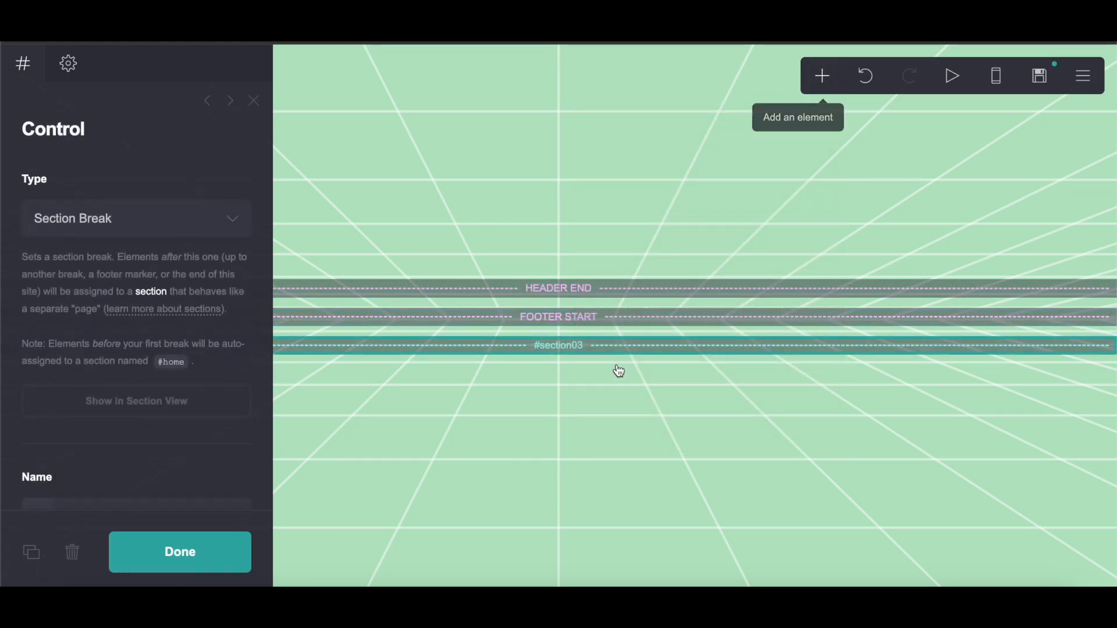
pyautogui.moveTo(605, 345); pyautogui.dragTo(609, 296)
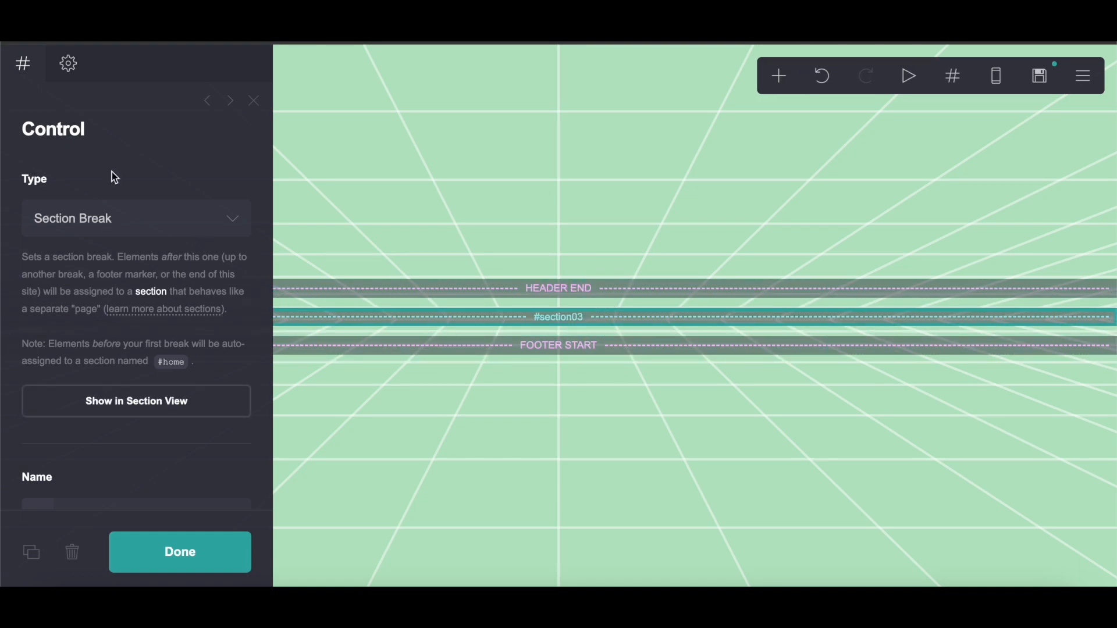
# Step: Create section breaks named home and two between the header end and footer start markers
pyautogui.scroll(-5, 119, 340)
pyautogui.doubleClick(154, 248)
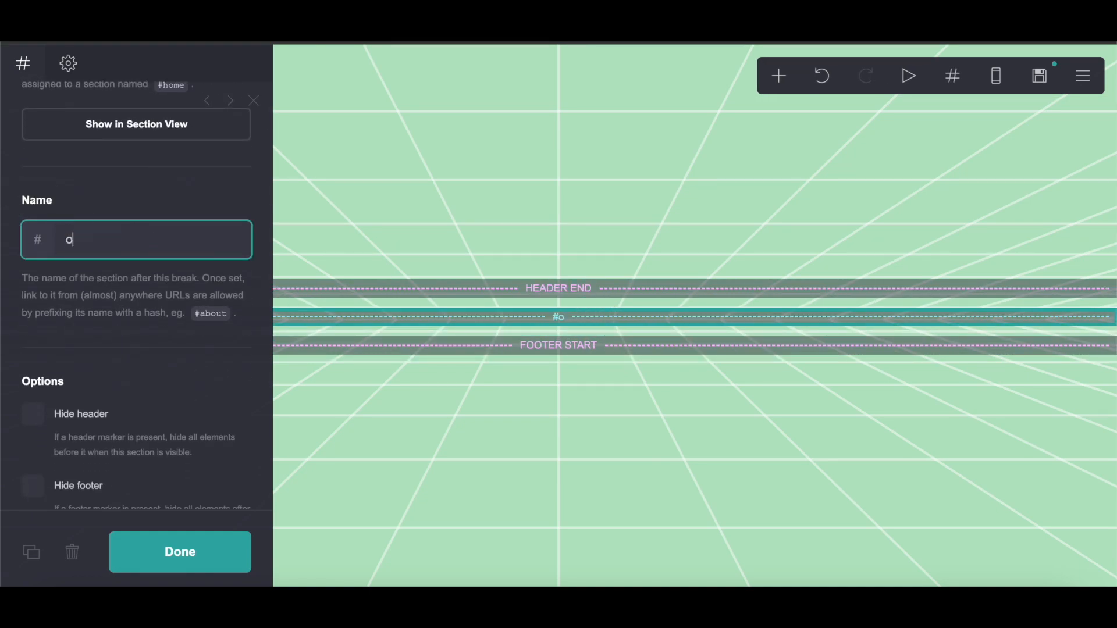
pyautogui.click(41, 563)
pyautogui.click(34, 238)
pyautogui.write('two')
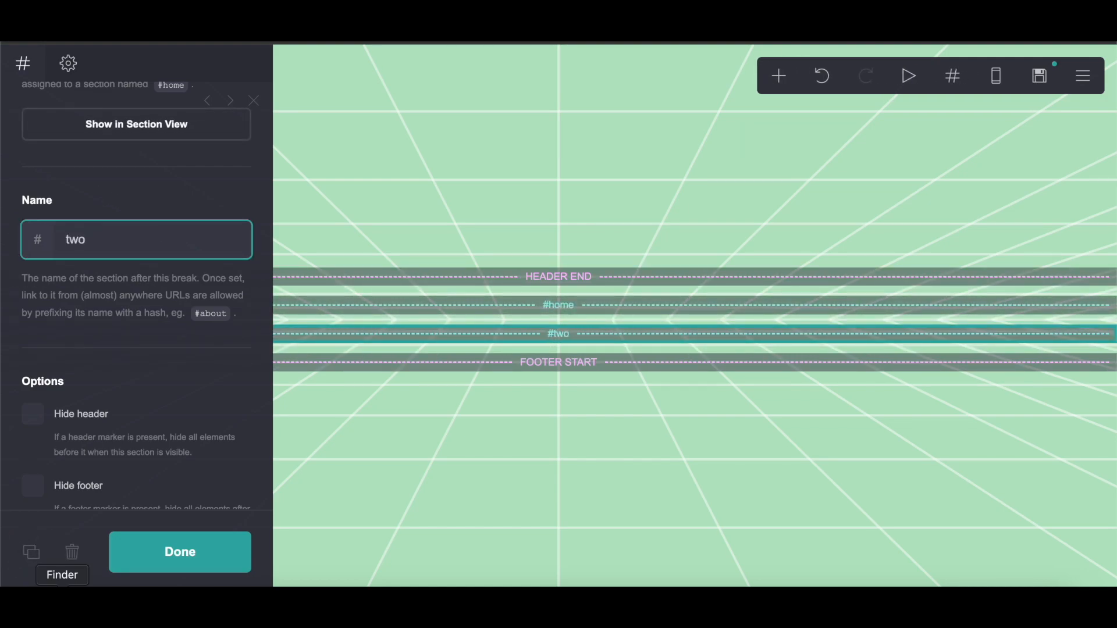
# Step: Duplicate the section break, name the copy three, and close the panel
pyautogui.click(32, 552)
pyautogui.click(38, 237)
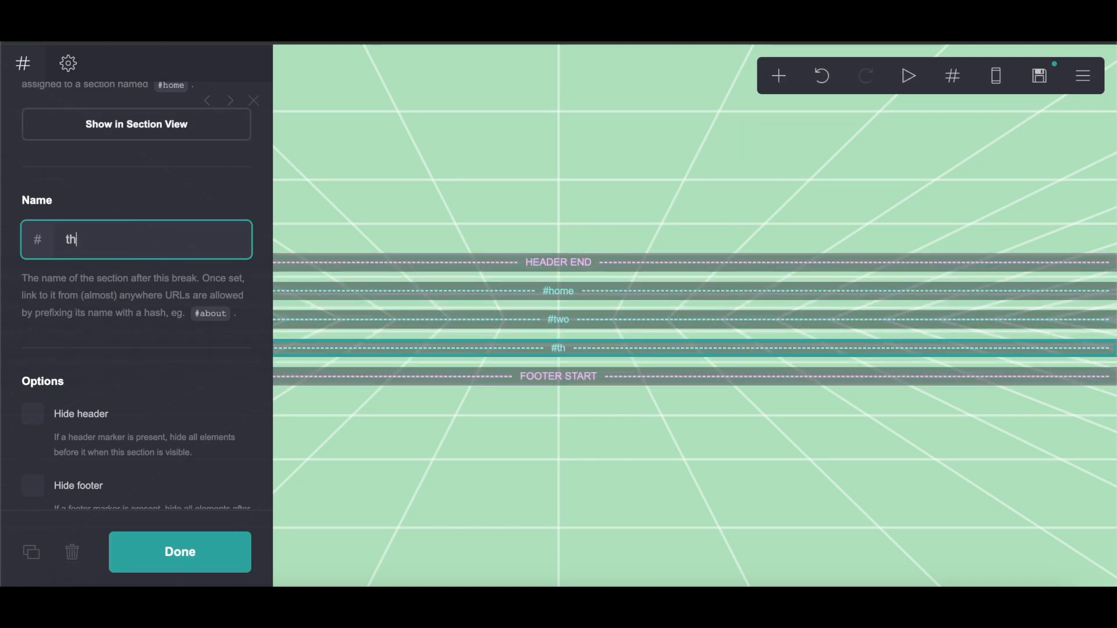
pyautogui.click(186, 541)
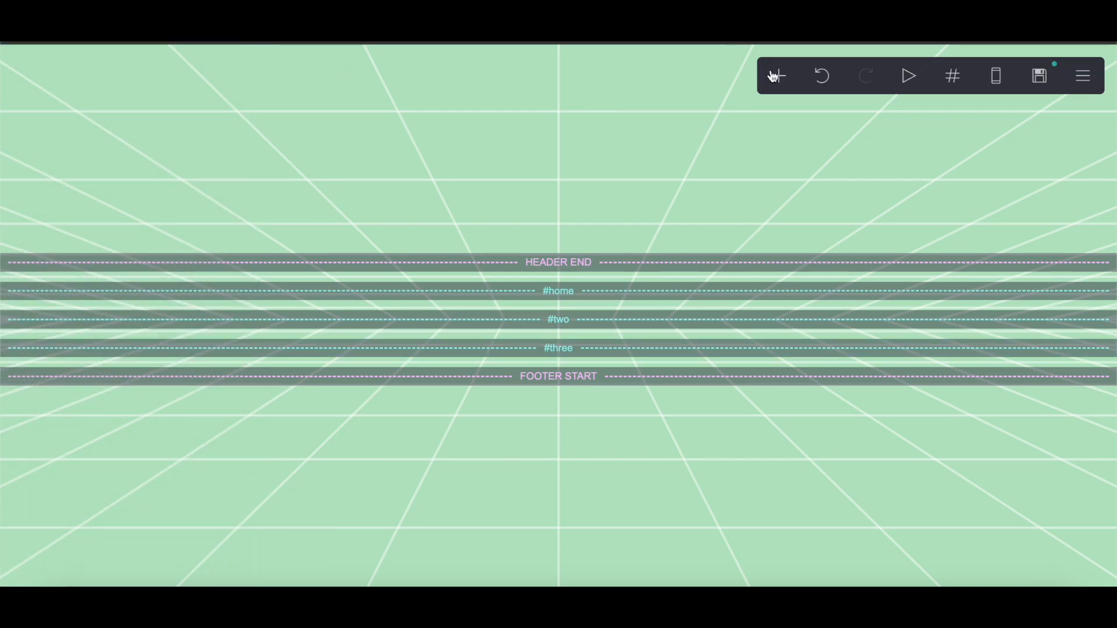
# Step: Add an Embed element and copy the full Blobs in a Jar script from its web page
pyautogui.click(779, 76)
pyautogui.click(721, 381)
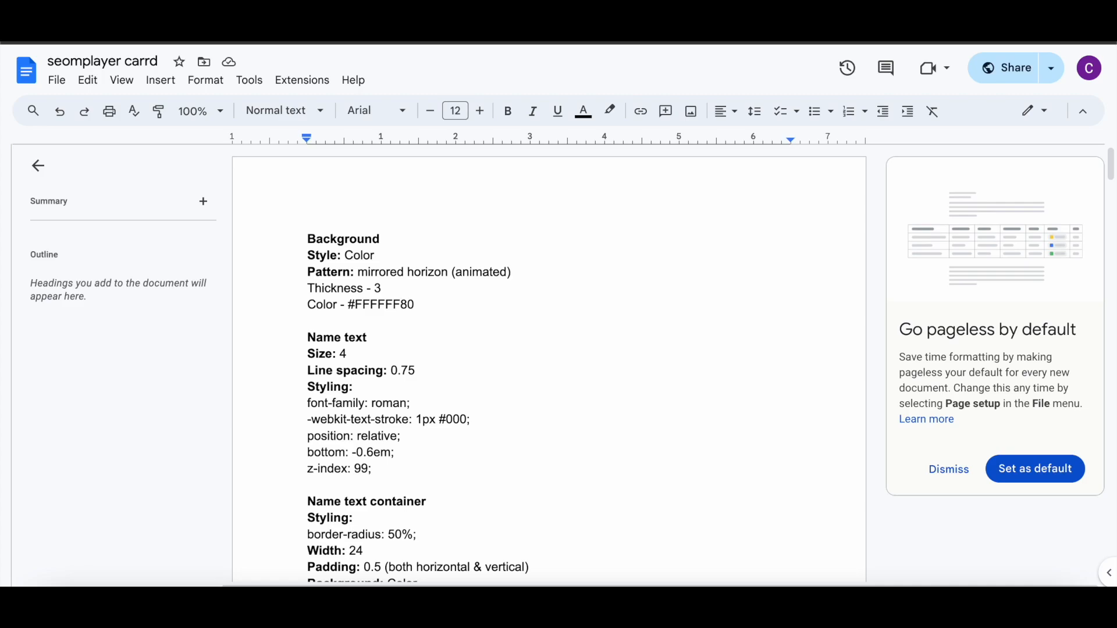
pyautogui.click(637, 42)
pyautogui.scroll(-6, 641, 413)
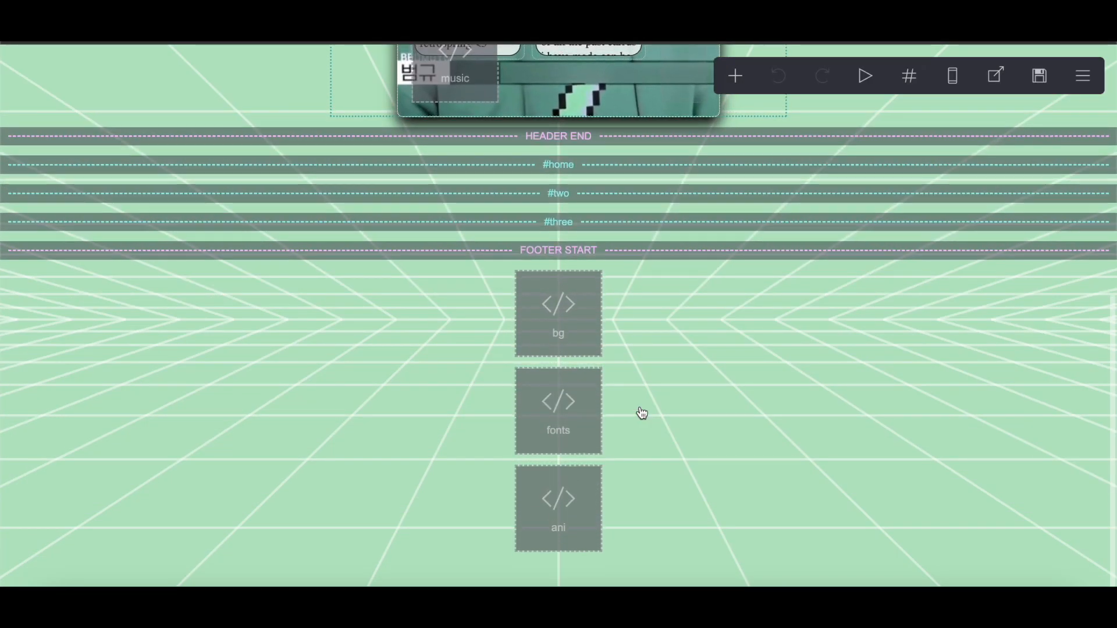
pyautogui.scroll(8, 643, 413)
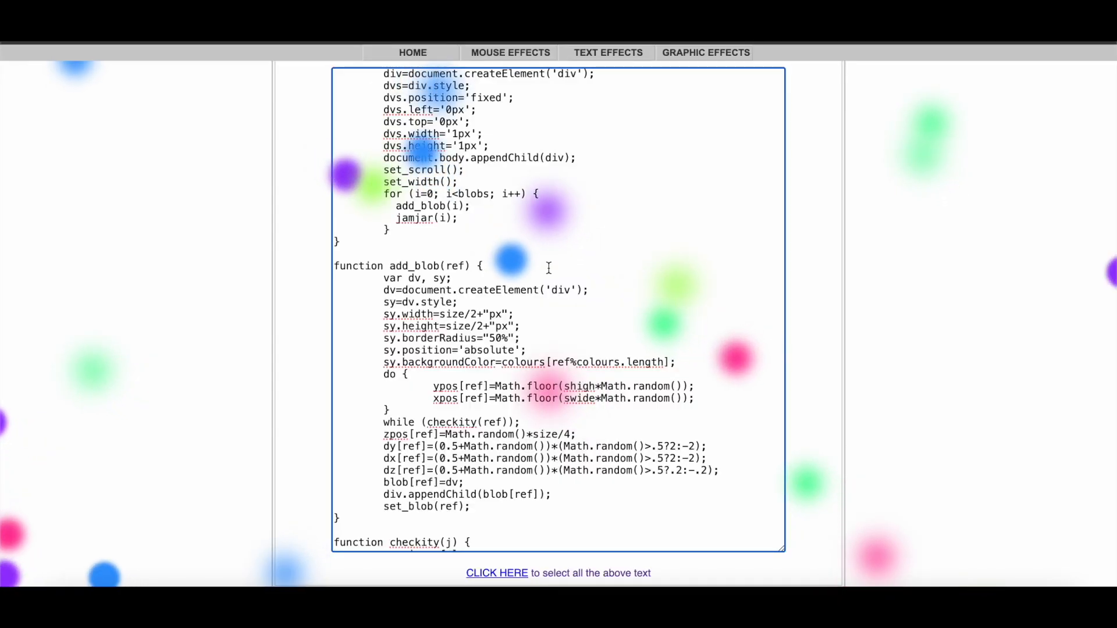
pyautogui.scroll(10, 740, 195)
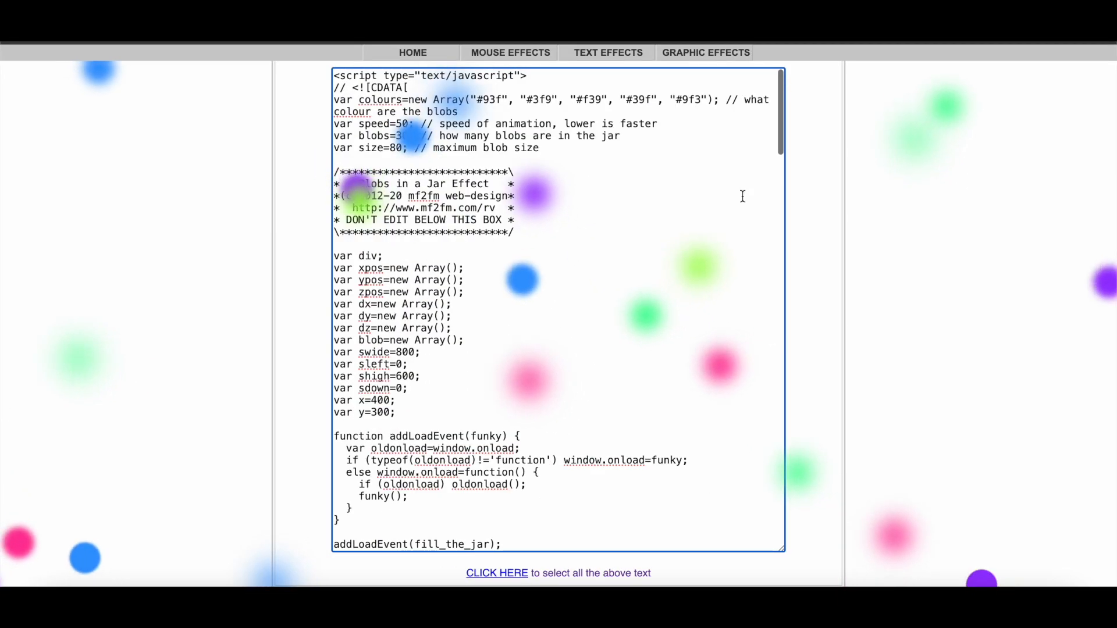
pyautogui.scroll(3, 1009, 236)
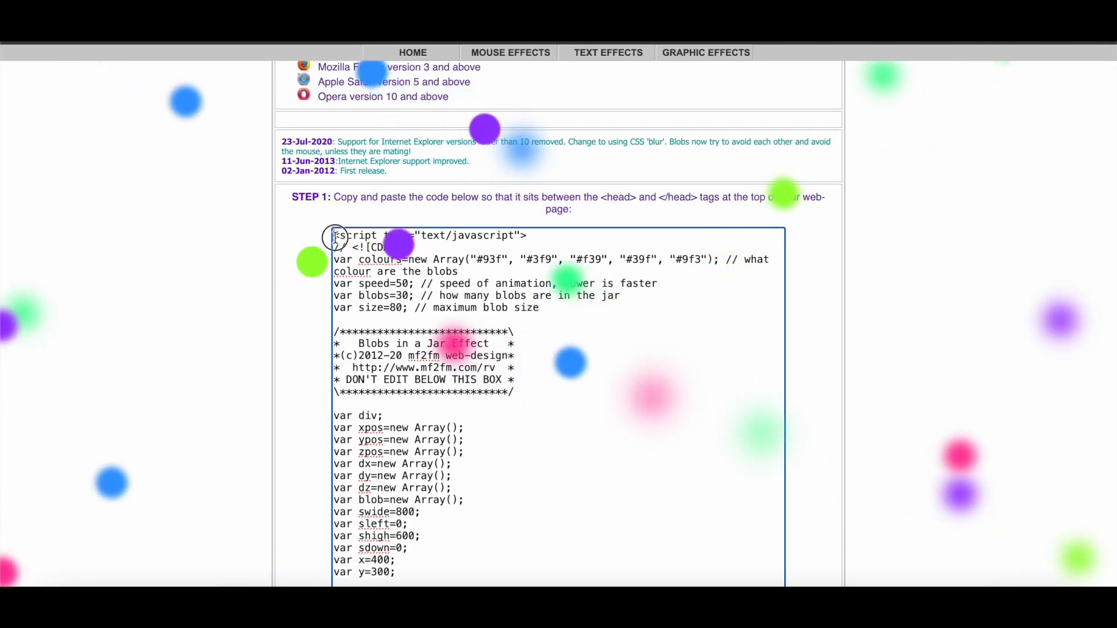
pyautogui.moveTo(333, 234); pyautogui.dragTo(407, 587)
pyautogui.moveTo(501, 585); pyautogui.dragTo(445, 329)
pyautogui.rightClick(400, 217)
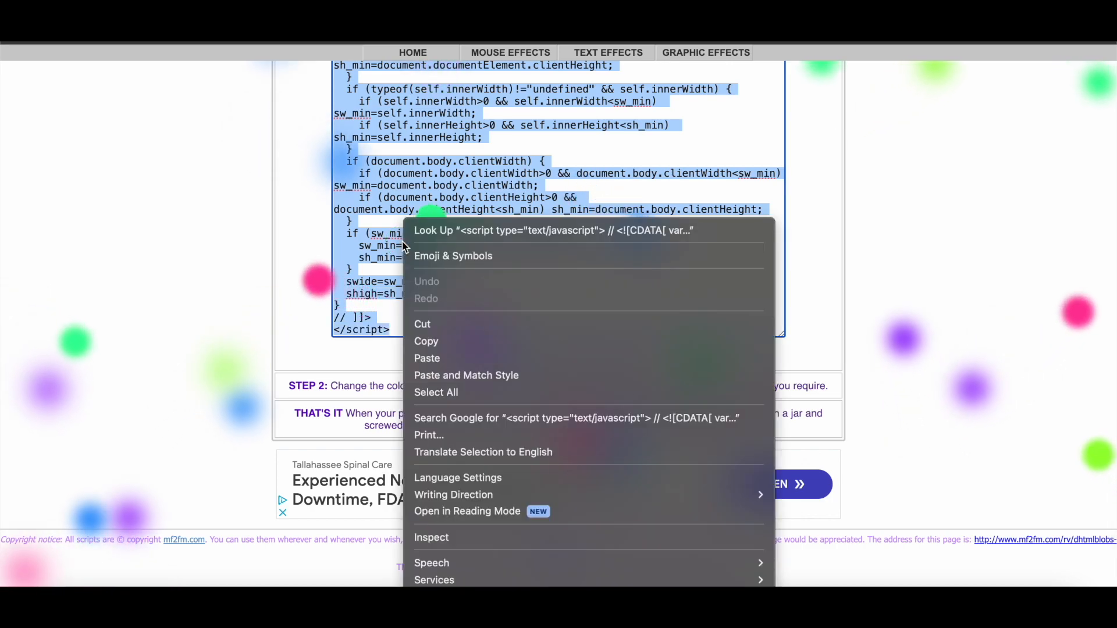
pyautogui.click(418, 341)
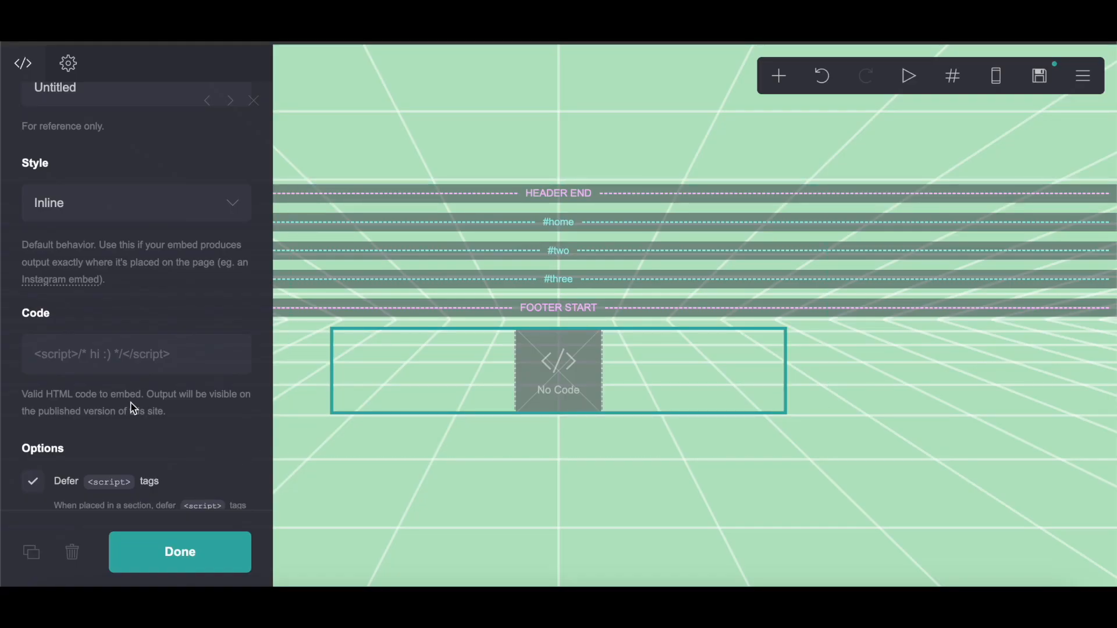
# Step: Paste the copied script into the embed's code field
pyautogui.scroll(-1, 133, 409)
pyautogui.rightClick(107, 306)
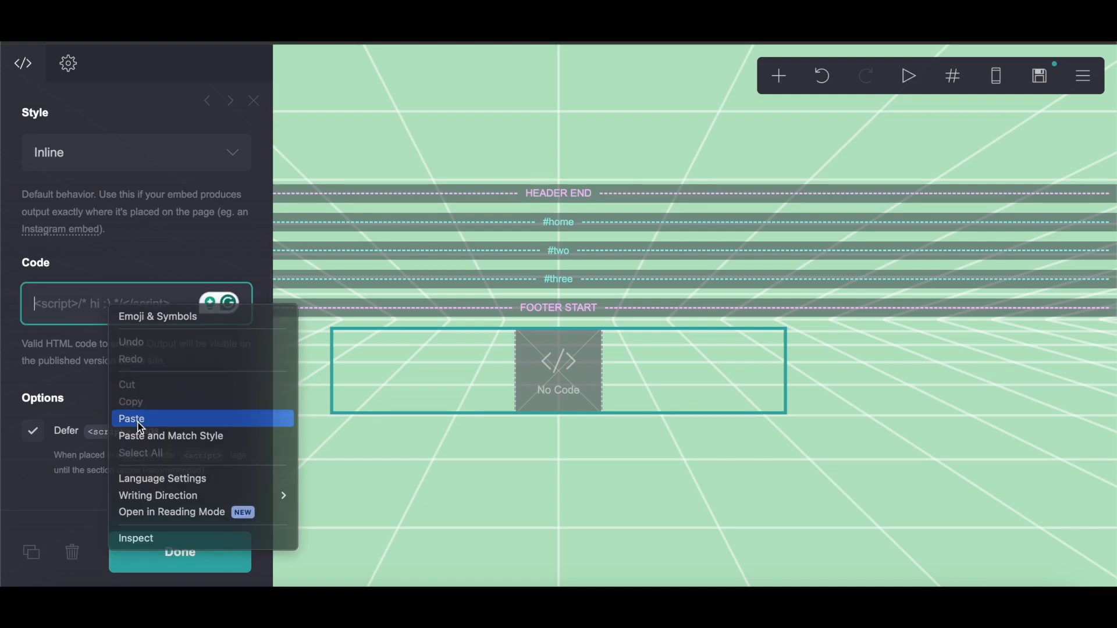
pyautogui.click(137, 419)
# Step: Label the embed bg and change the blob colours in its script to #fff
pyautogui.click(123, 301)
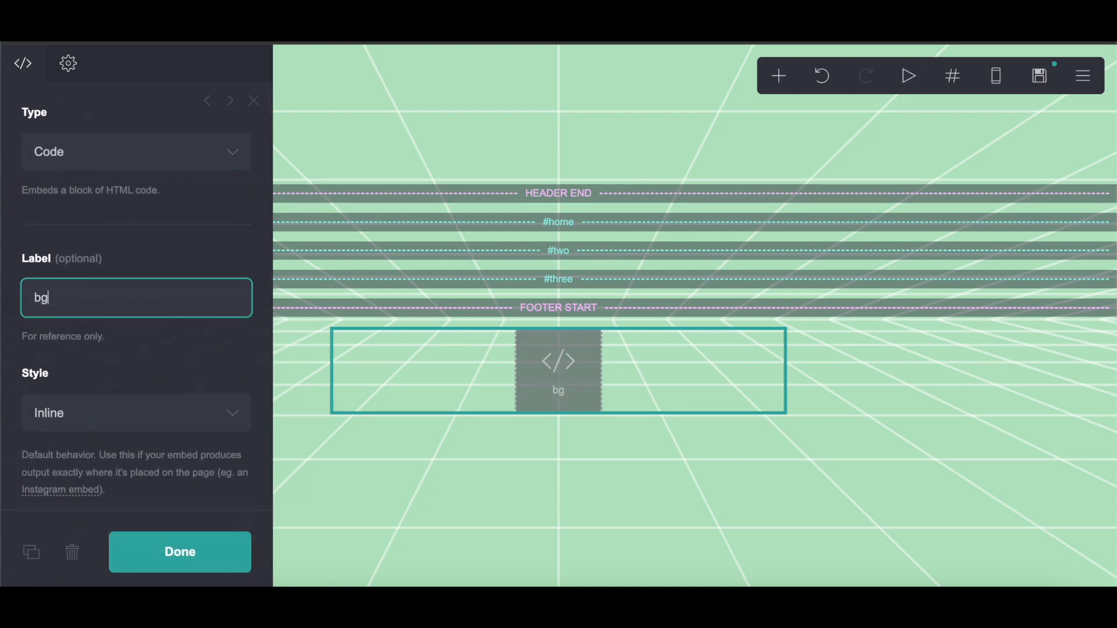
pyautogui.scroll(-7, 148, 376)
pyautogui.moveTo(195, 227); pyautogui.dragTo(184, 225)
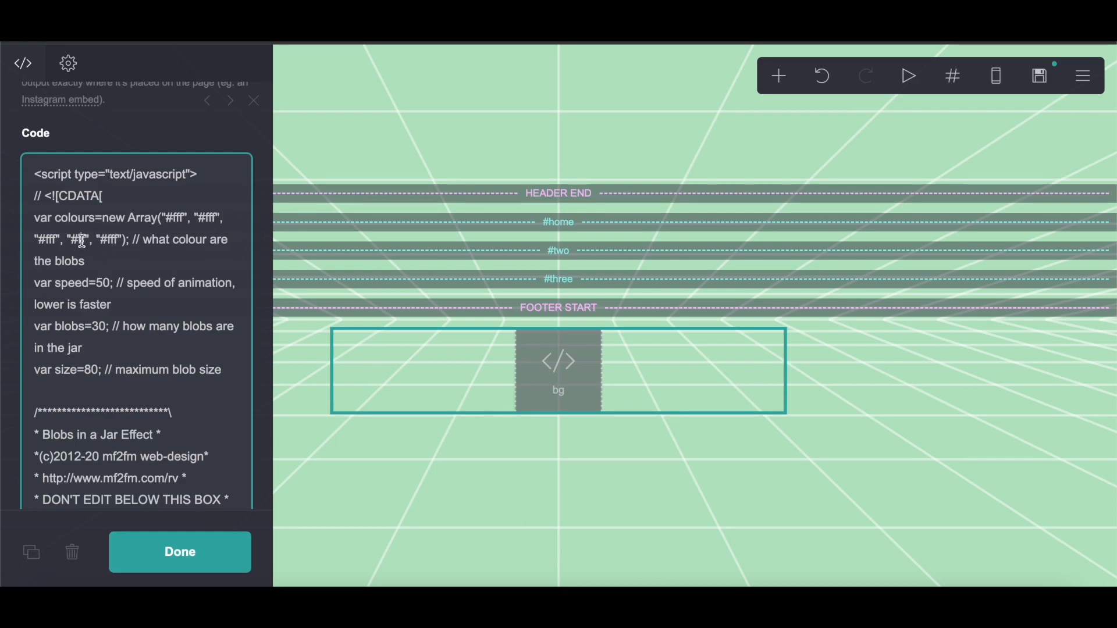
pyautogui.click(144, 549)
# Step: Add an Embed element and copy the full font-face style code from its Pastebin page
pyautogui.click(786, 75)
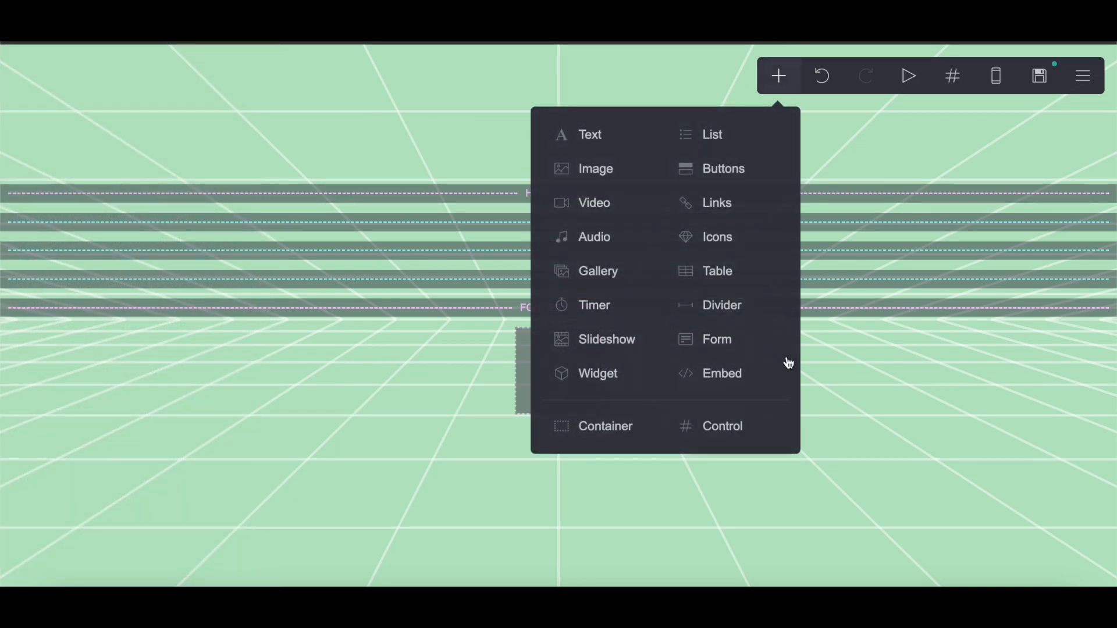
pyautogui.click(710, 379)
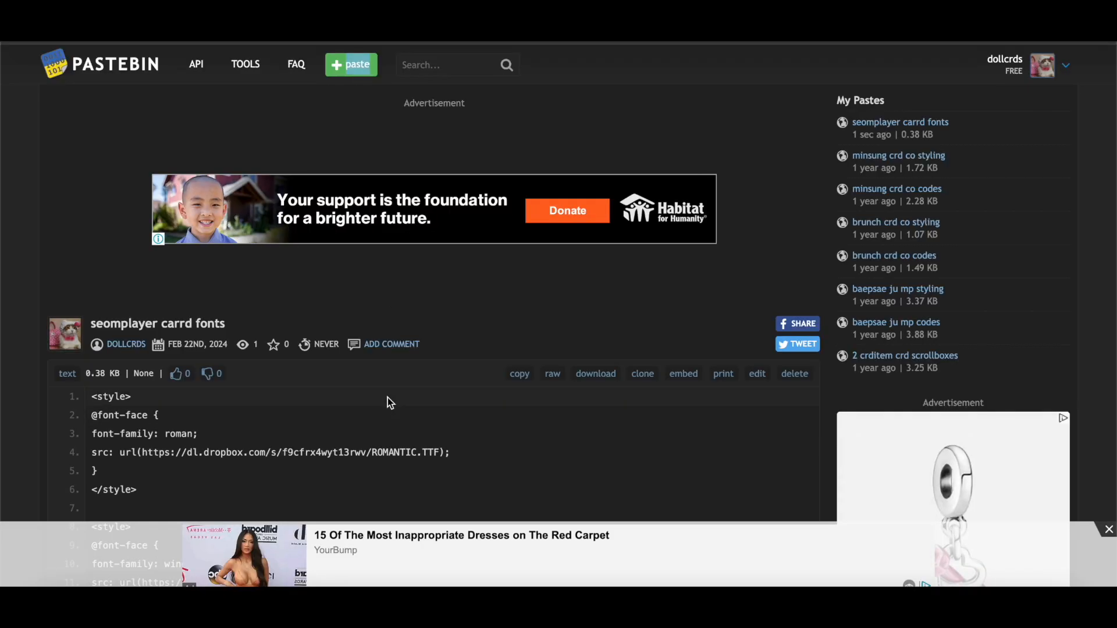
pyautogui.scroll(-5, 390, 403)
pyautogui.scroll(1, 212, 229)
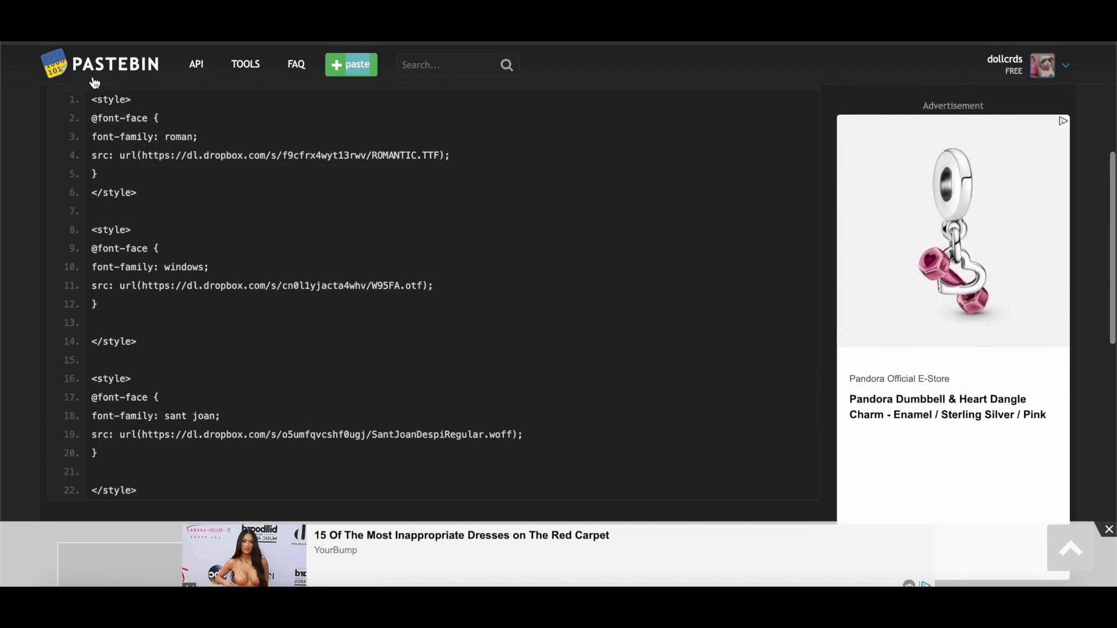
pyautogui.moveTo(91, 95); pyautogui.dragTo(194, 476)
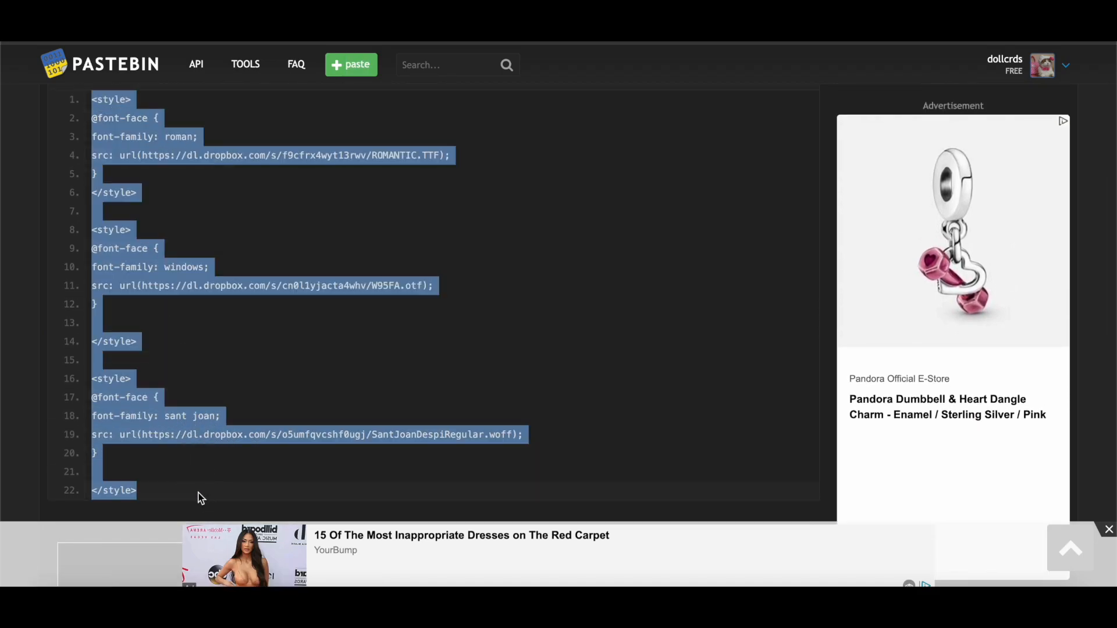
pyautogui.rightClick(137, 411)
pyautogui.click(155, 425)
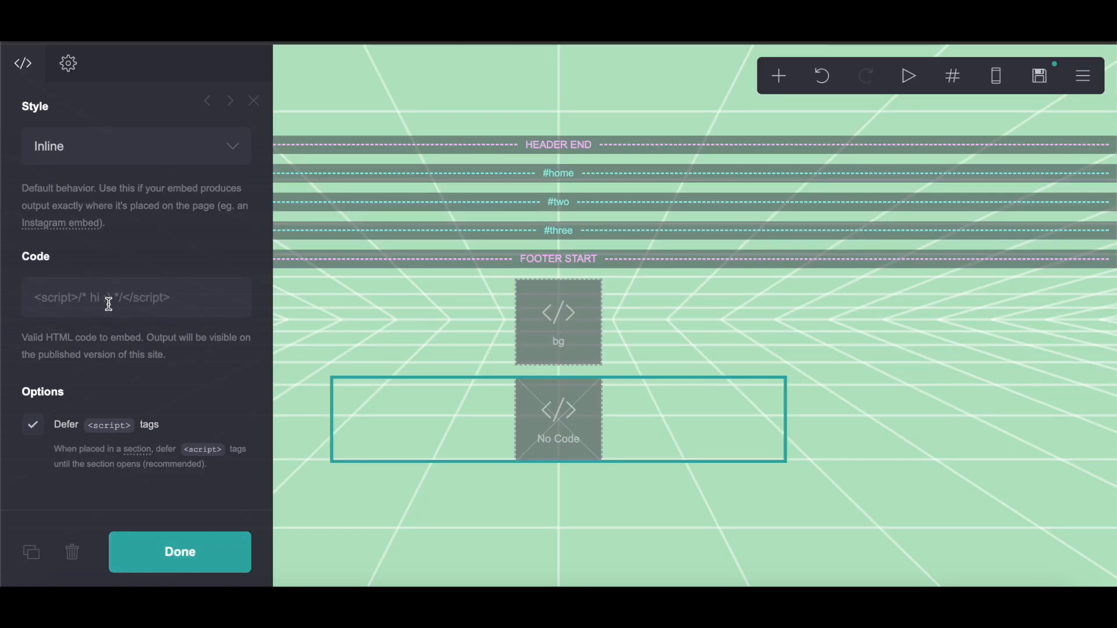
# Step: Paste the font-face code into the new embed's code field and add another Embed element
pyautogui.rightClick(108, 305)
pyautogui.click(134, 413)
pyautogui.click(777, 73)
pyautogui.click(727, 381)
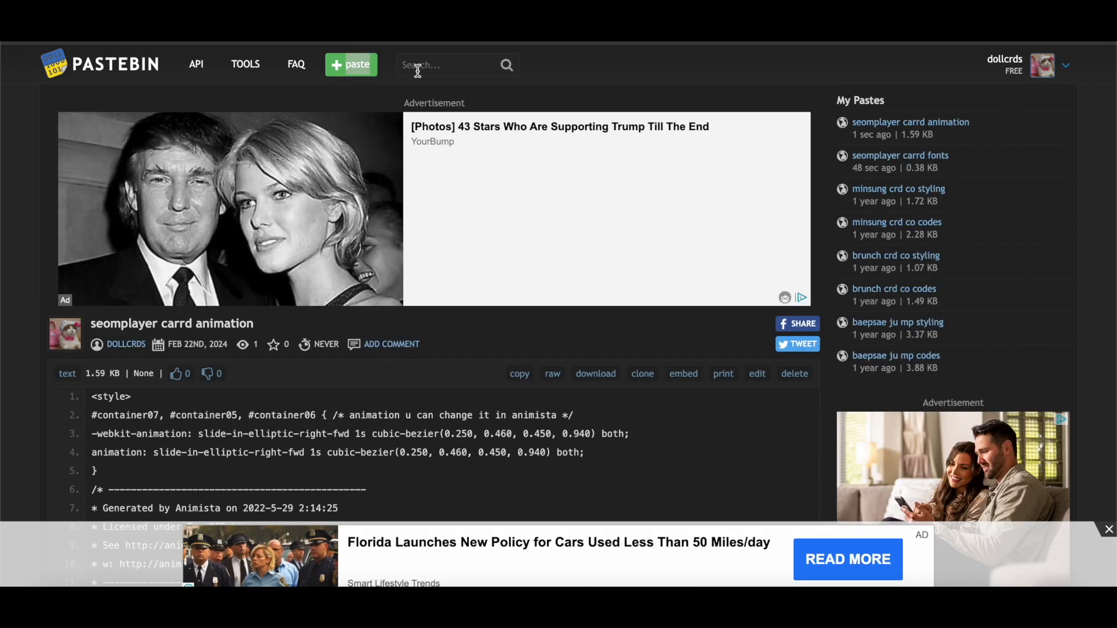
# Step: Copy the full animation style code from its Pastebin page
pyautogui.scroll(-5, 253, 293)
pyautogui.scroll(1, 253, 294)
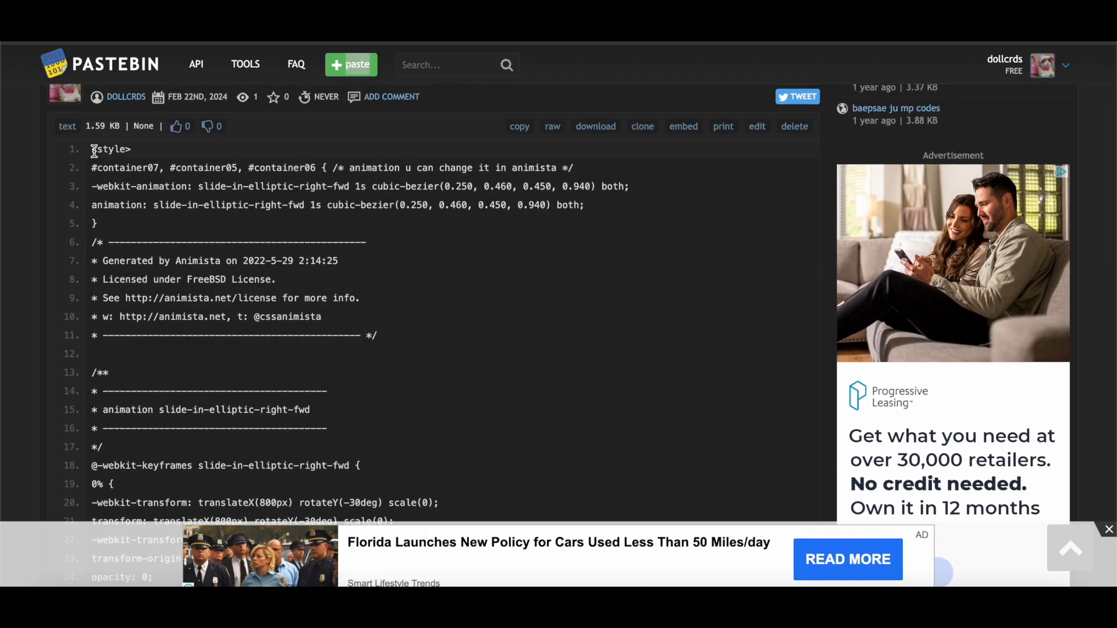
pyautogui.moveTo(108, 170); pyautogui.dragTo(241, 535)
pyautogui.moveTo(252, 579); pyautogui.dragTo(318, 384)
pyautogui.scroll(-14, 367, 351)
pyautogui.scroll(3, 364, 354)
pyautogui.rightClick(212, 282)
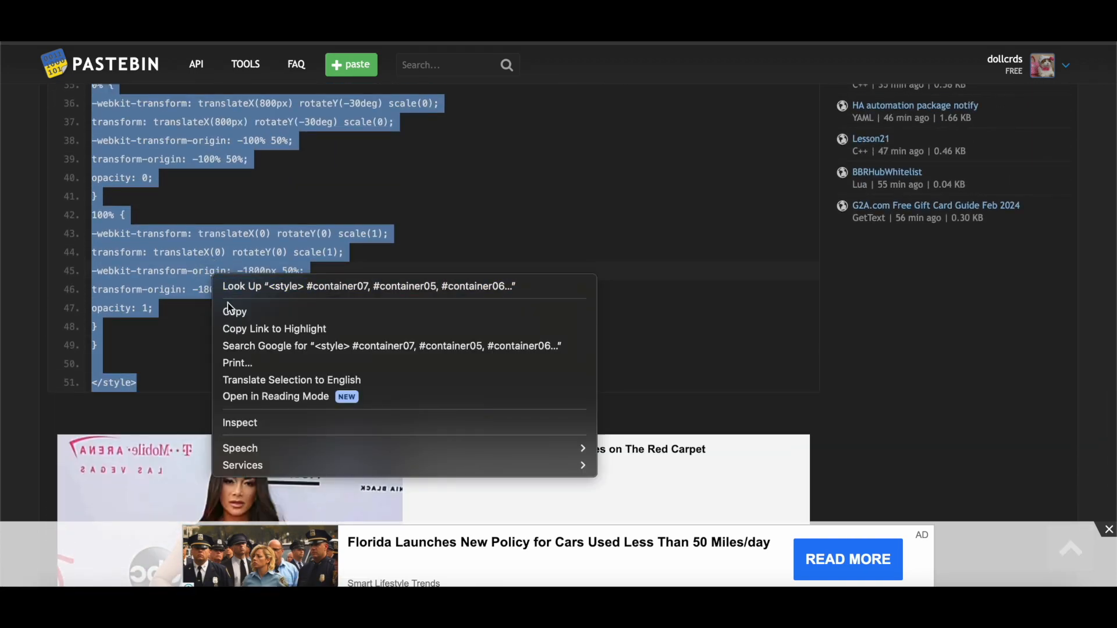
pyautogui.click(238, 309)
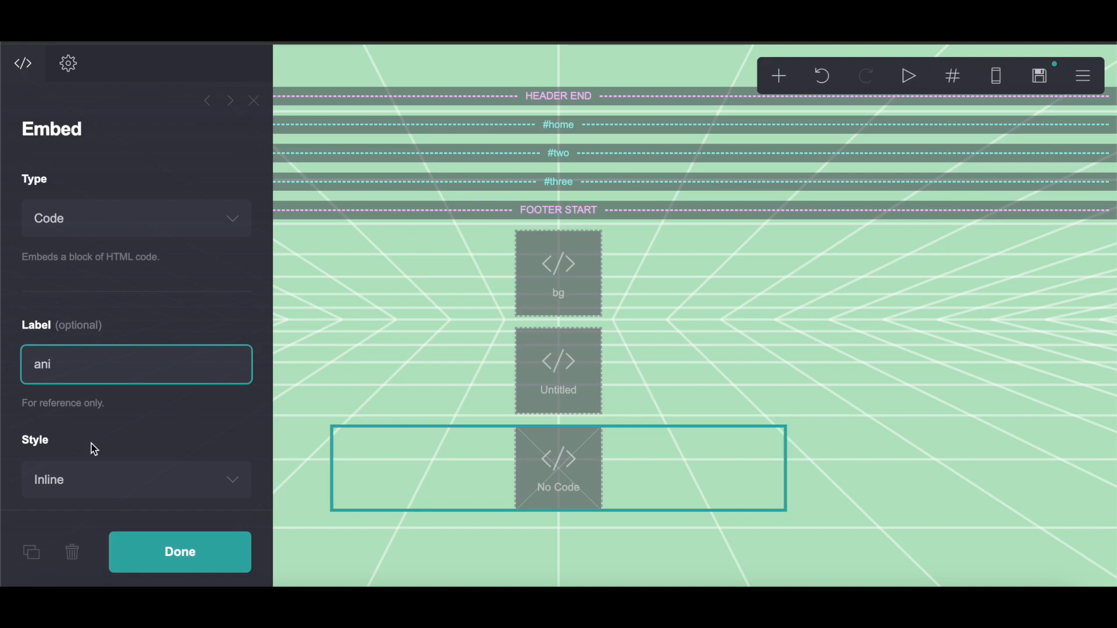
# Step: Paste the animation code into the ani embed's code field and close the panel
pyautogui.scroll(-6, 119, 402)
pyautogui.rightClick(114, 326)
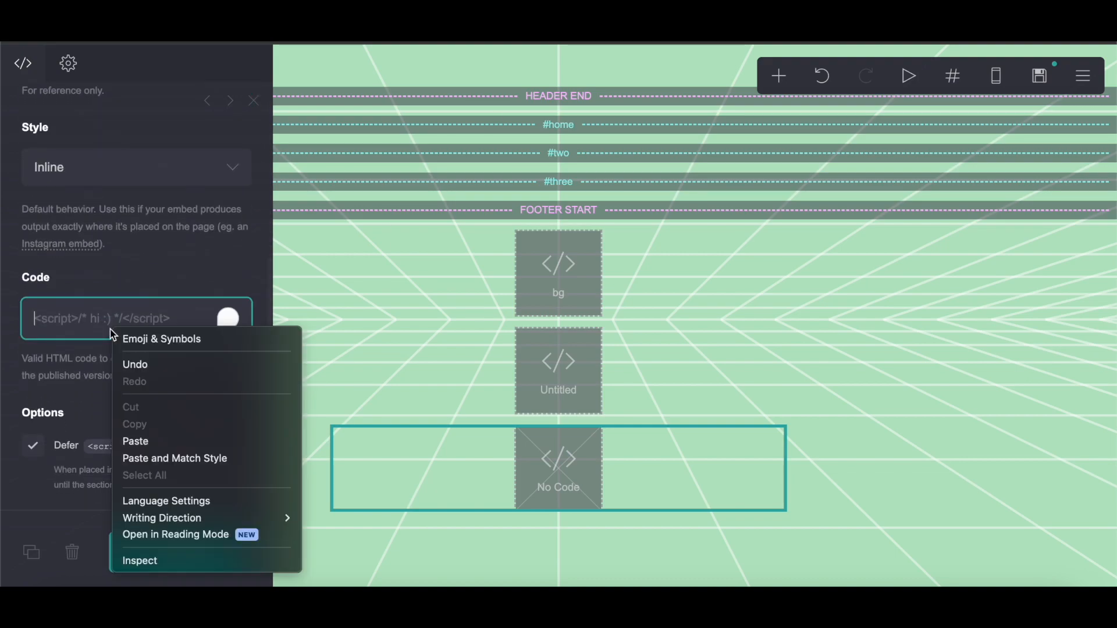
pyautogui.click(150, 443)
pyautogui.scroll(-1, 50, 319)
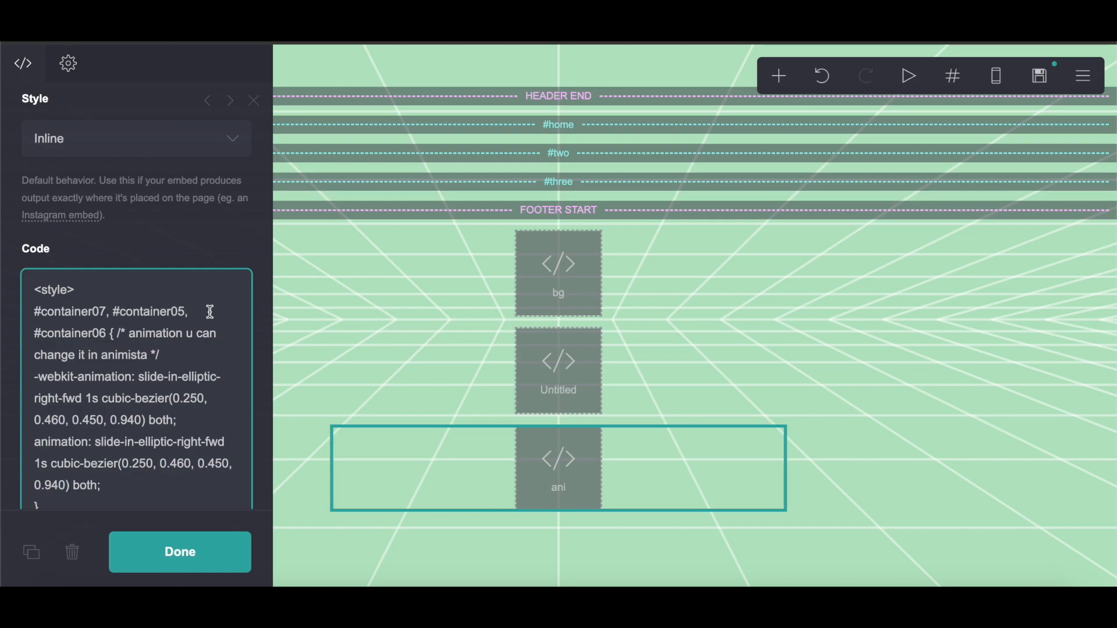
pyautogui.moveTo(49, 320); pyautogui.dragTo(121, 306)
pyautogui.click(210, 563)
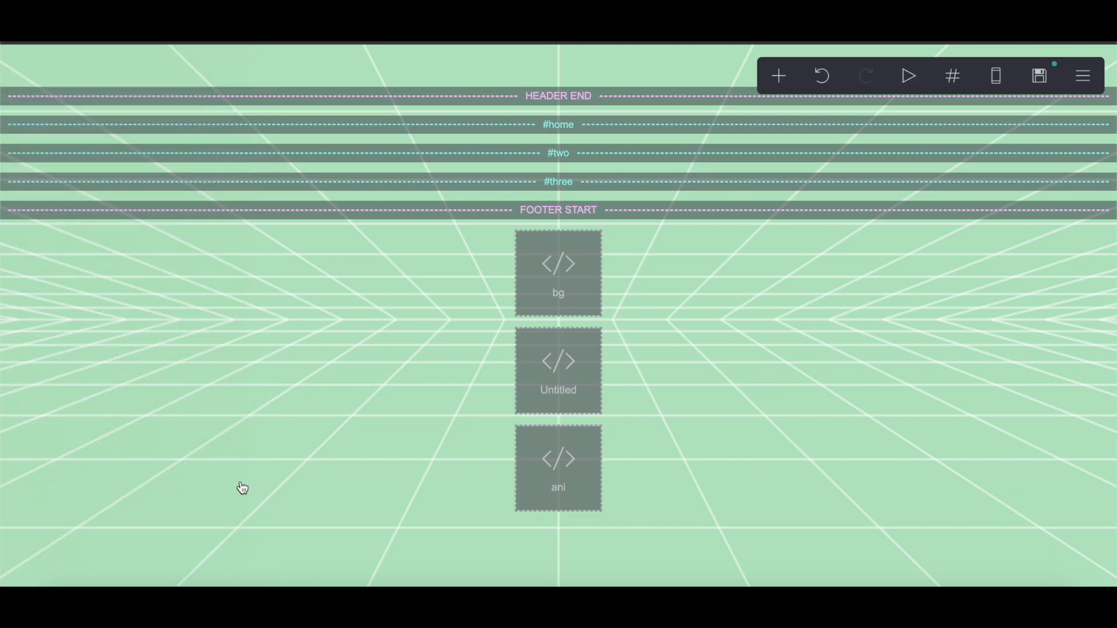
# Step: Label the untitled embed holding the font code fonts
pyautogui.click(529, 372)
pyautogui.scroll(3, 93, 251)
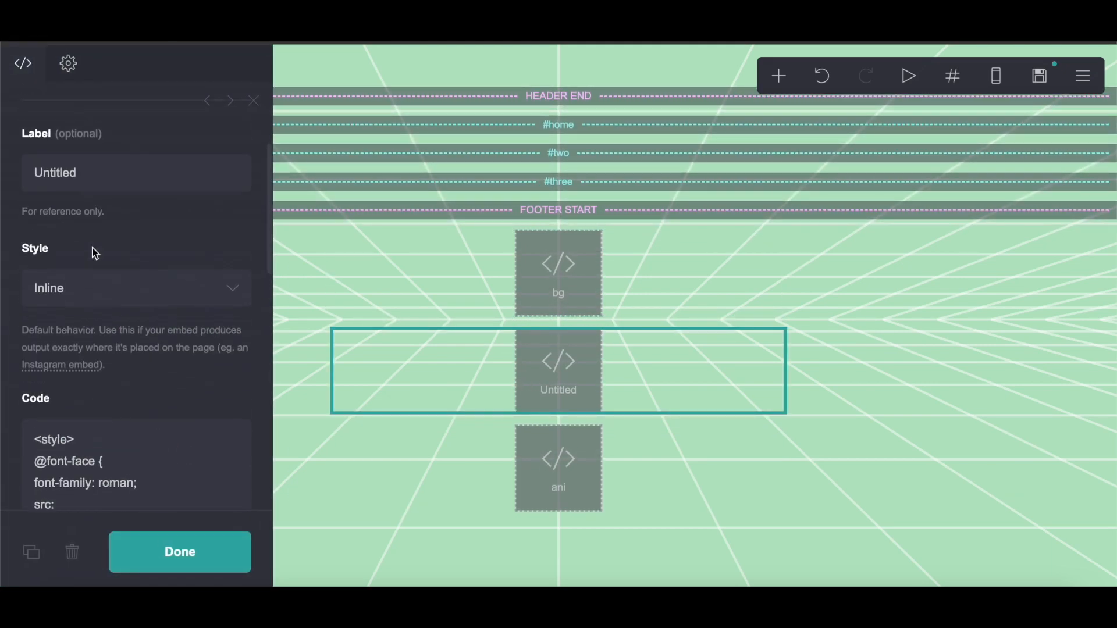
pyautogui.click(120, 187)
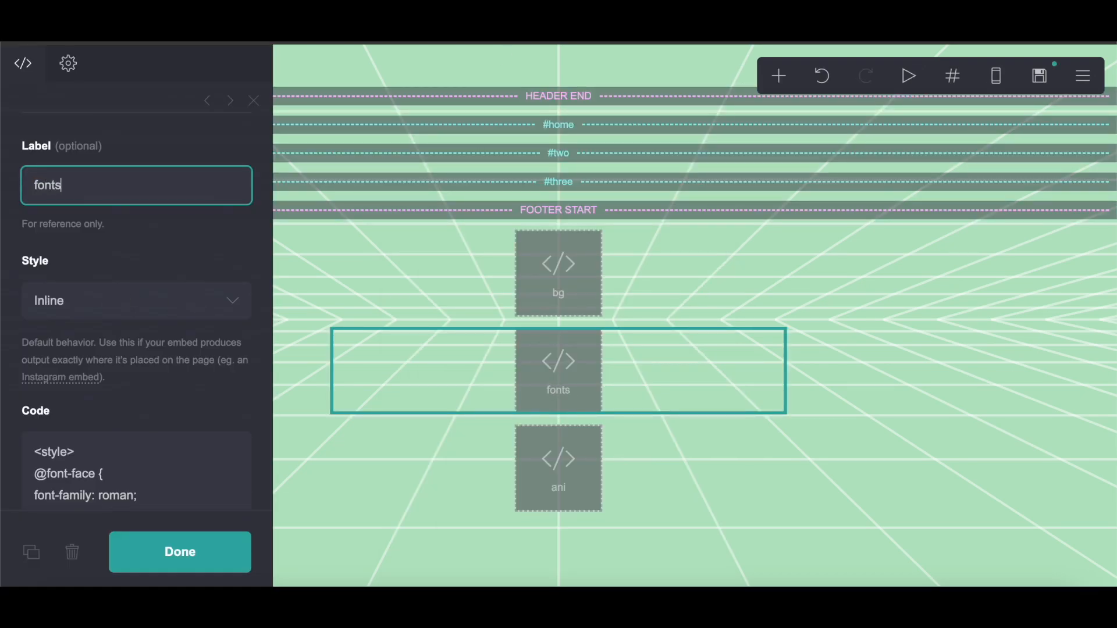
pyautogui.click(202, 551)
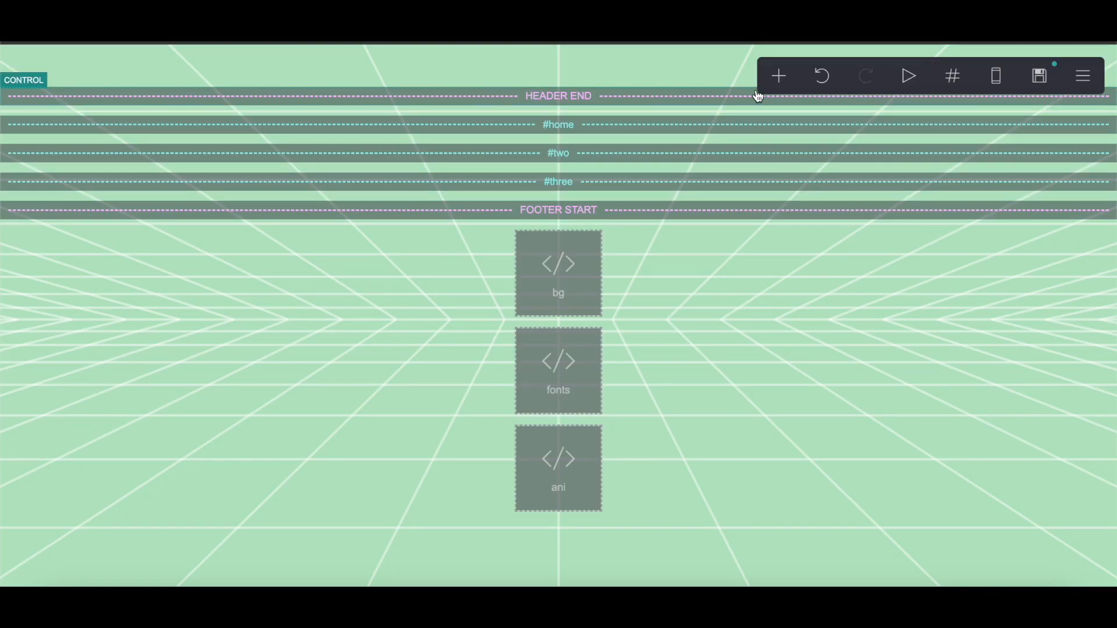
# Step: Add a Text element and move it to the top of the page above the header end marker
pyautogui.click(779, 81)
pyautogui.click(573, 136)
pyautogui.moveTo(570, 516); pyautogui.dragTo(605, 70)
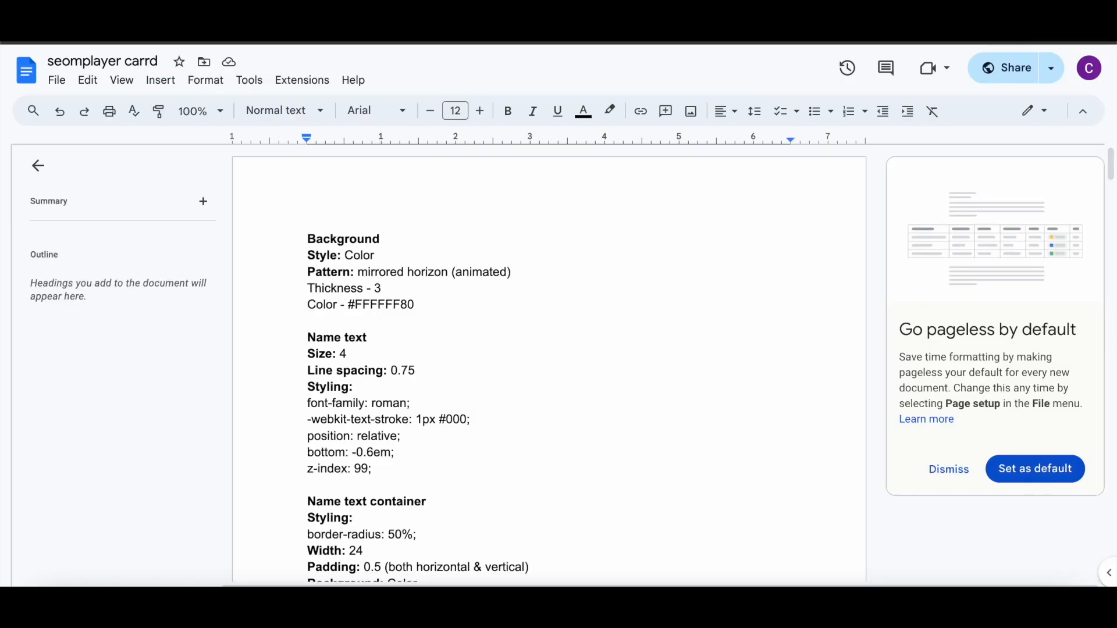
# Step: Copy the Name text styling lines from the notes document
pyautogui.scroll(-3, 404, 311)
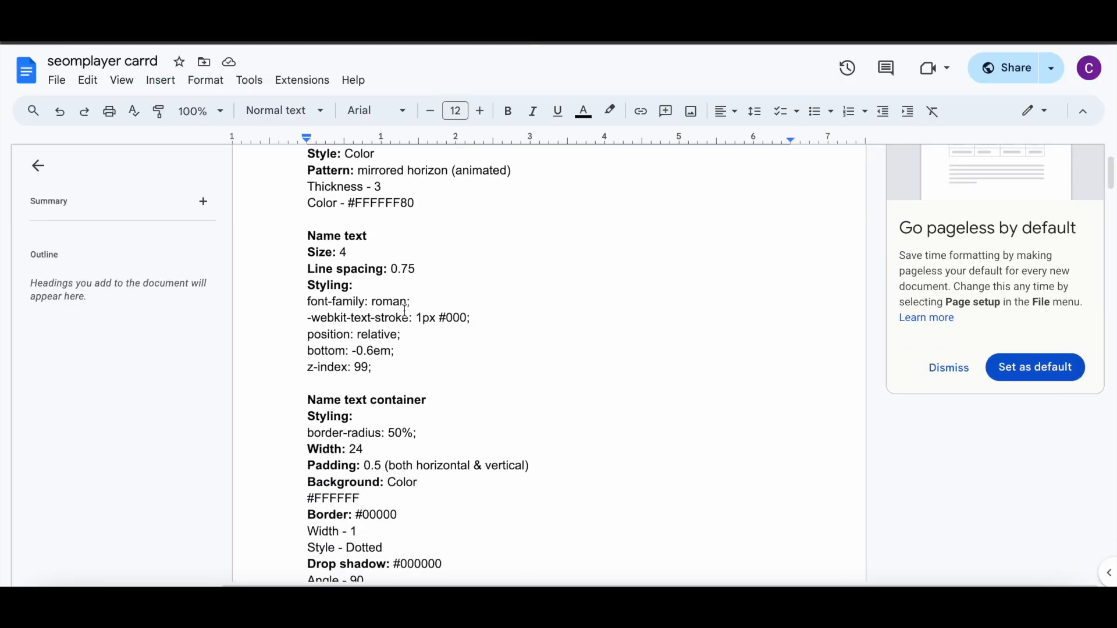
pyautogui.moveTo(308, 241); pyautogui.dragTo(414, 318)
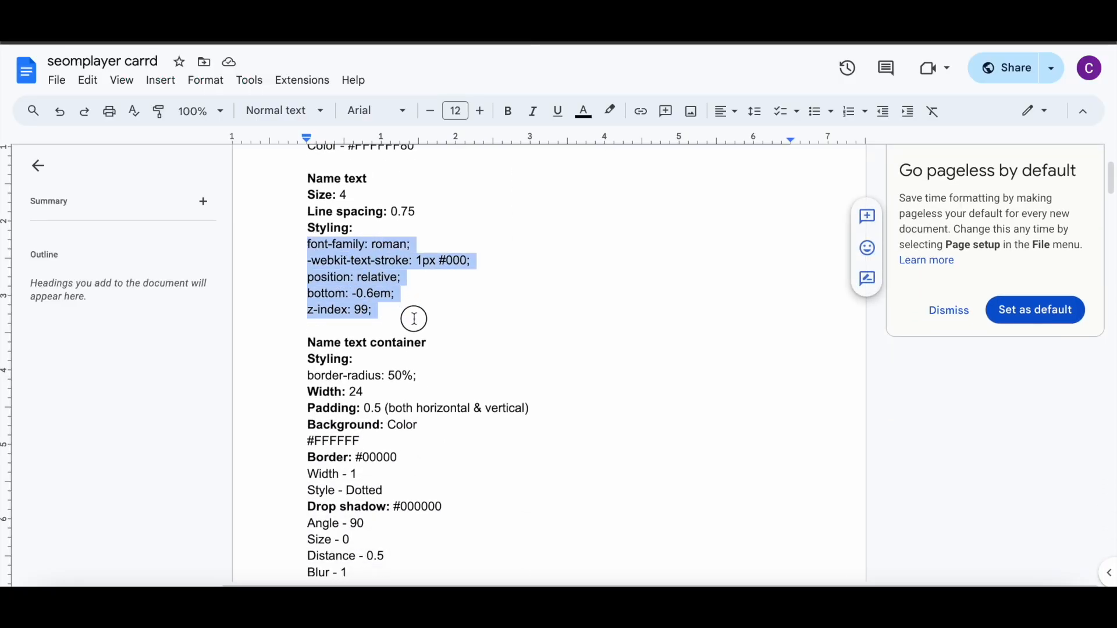
pyautogui.rightClick(370, 290)
pyautogui.click(395, 225)
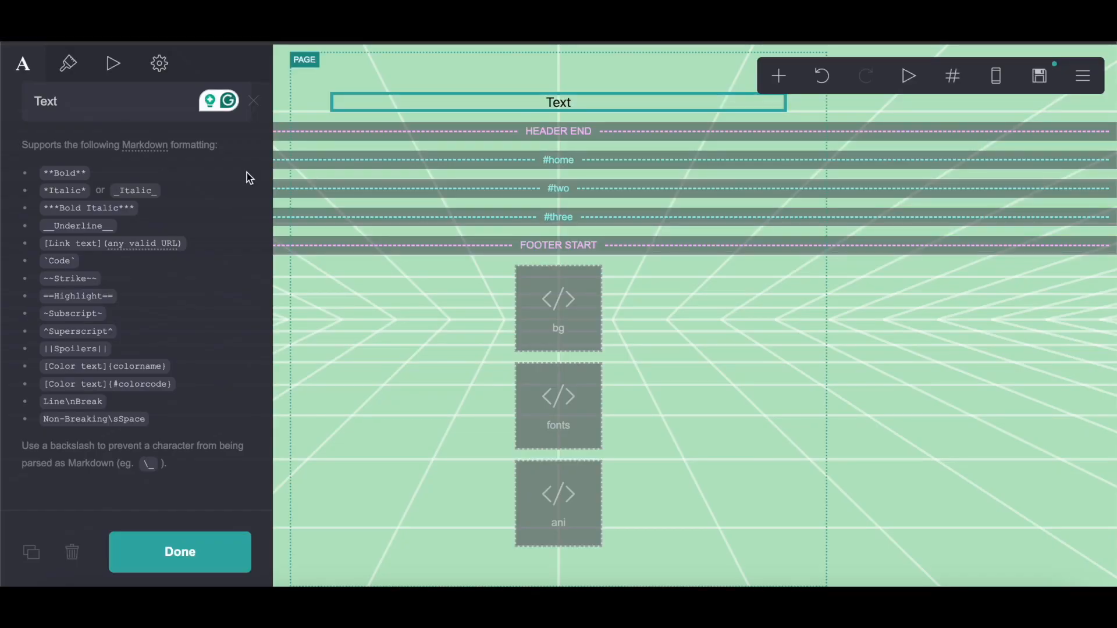
# Step: Paste the copied styling into the text element's custom Text style field
pyautogui.click(160, 62)
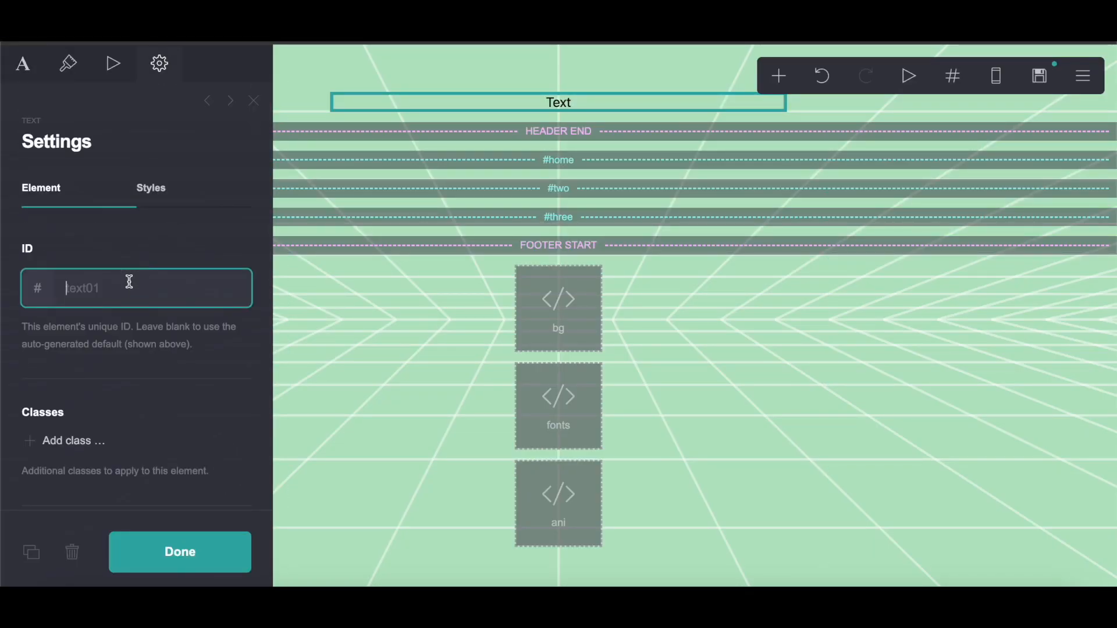
pyautogui.click(170, 199)
pyautogui.rightClick(102, 343)
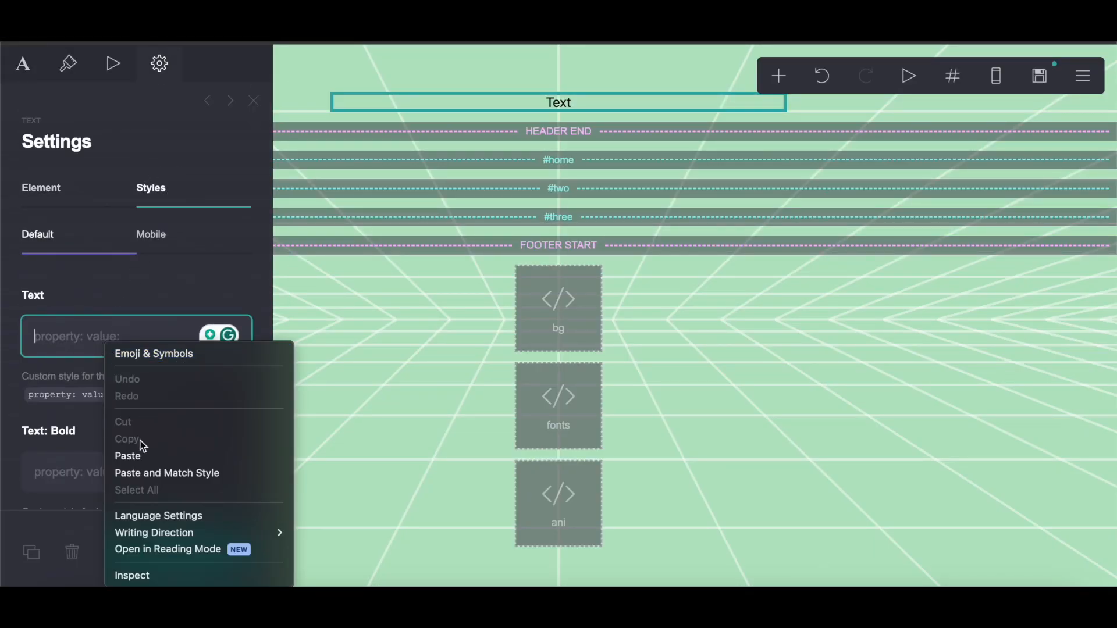
pyautogui.click(22, 64)
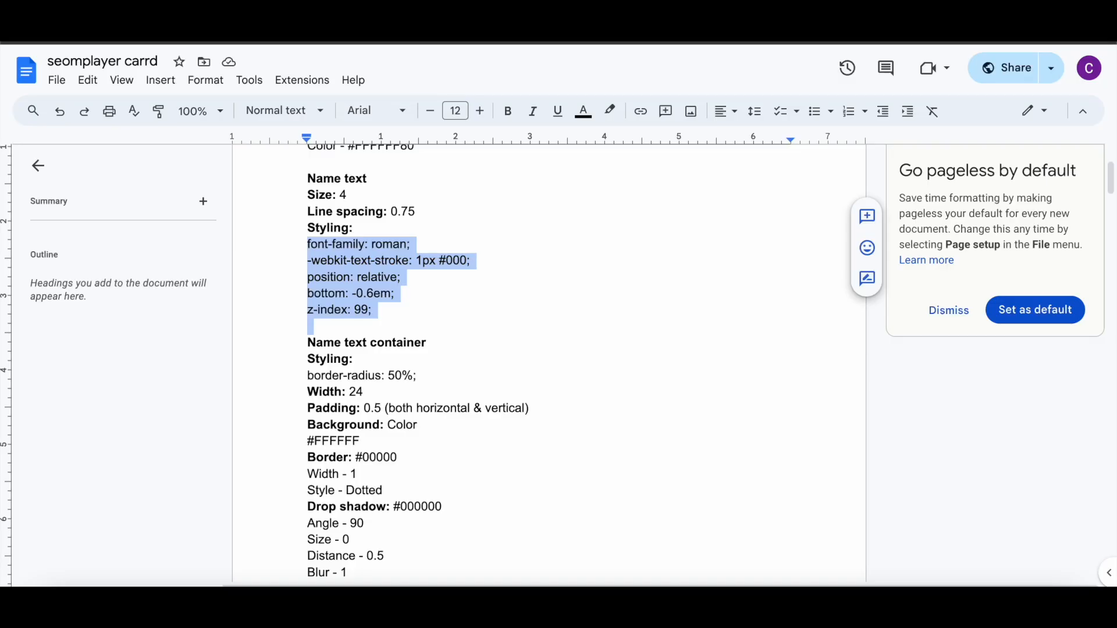
# Step: Set the name text's size to 4 and its line spacing to .75
pyautogui.scroll(1, 553, 239)
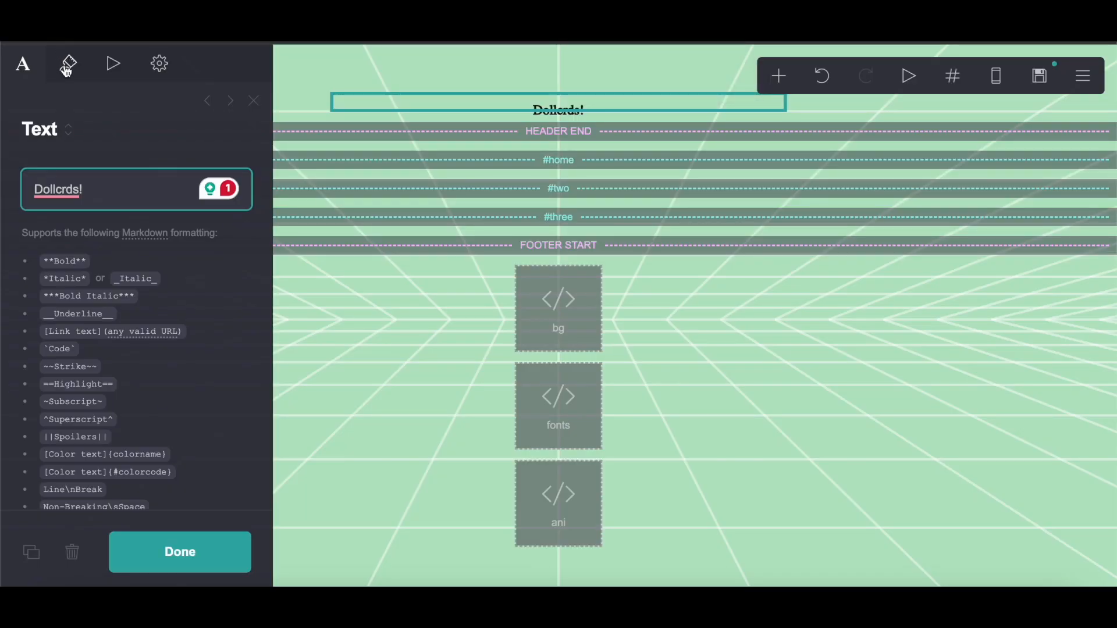
pyautogui.click(67, 64)
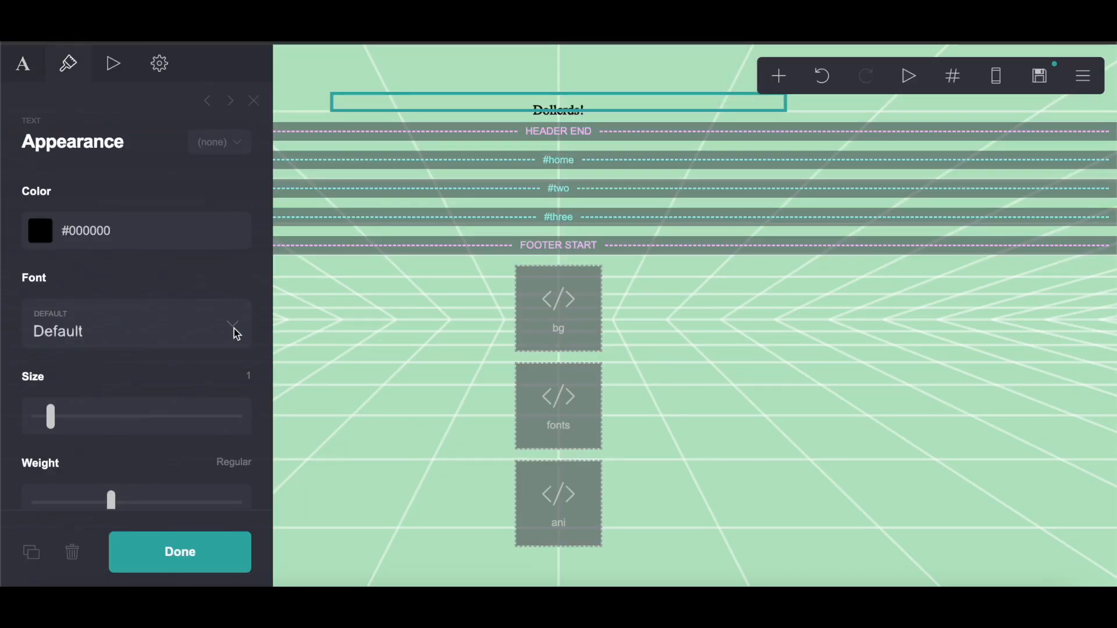
pyautogui.write('4')
pyautogui.press('Return')
pyautogui.scroll(-3, 223, 468)
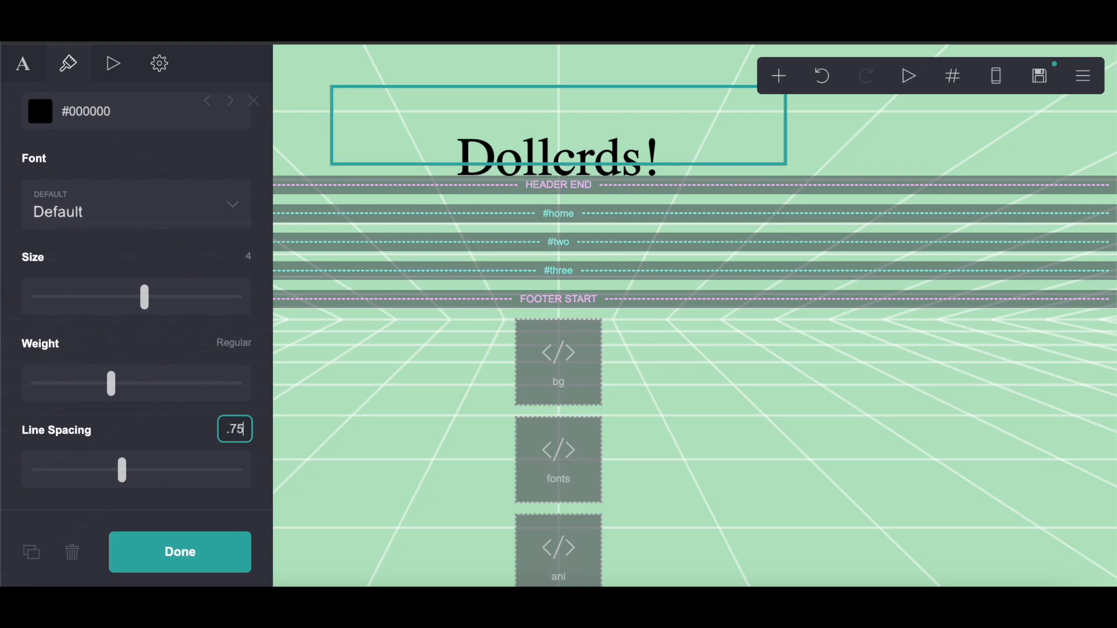
pyautogui.write('.75')
pyautogui.press('Return')
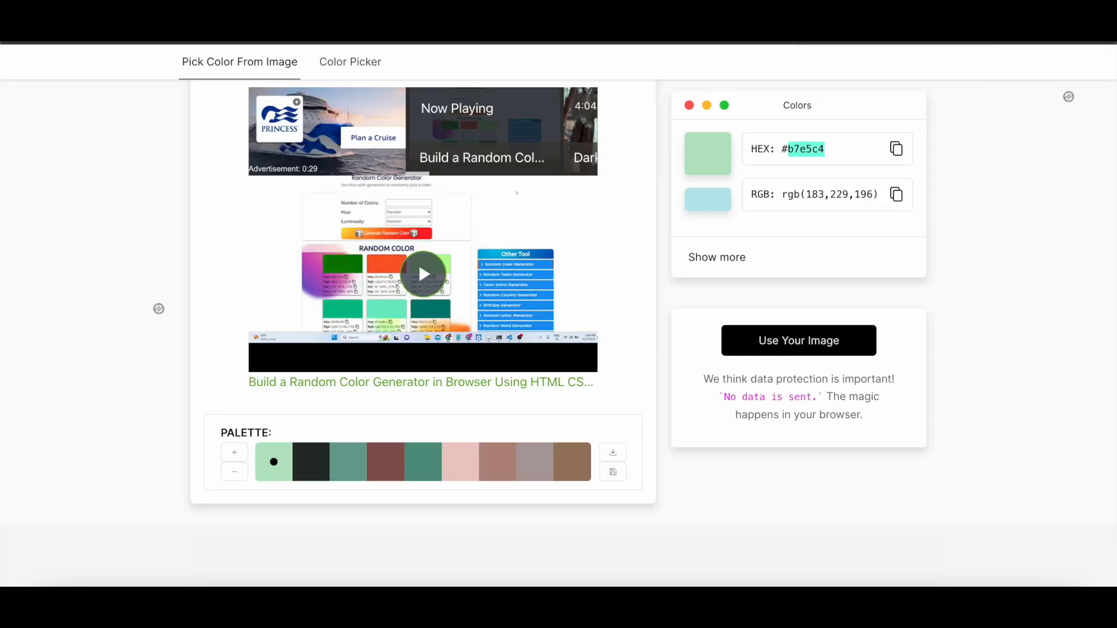
# Step: Pick the dark green from the reference site in the colour picker and copy its hex code #549484
pyautogui.click(423, 462)
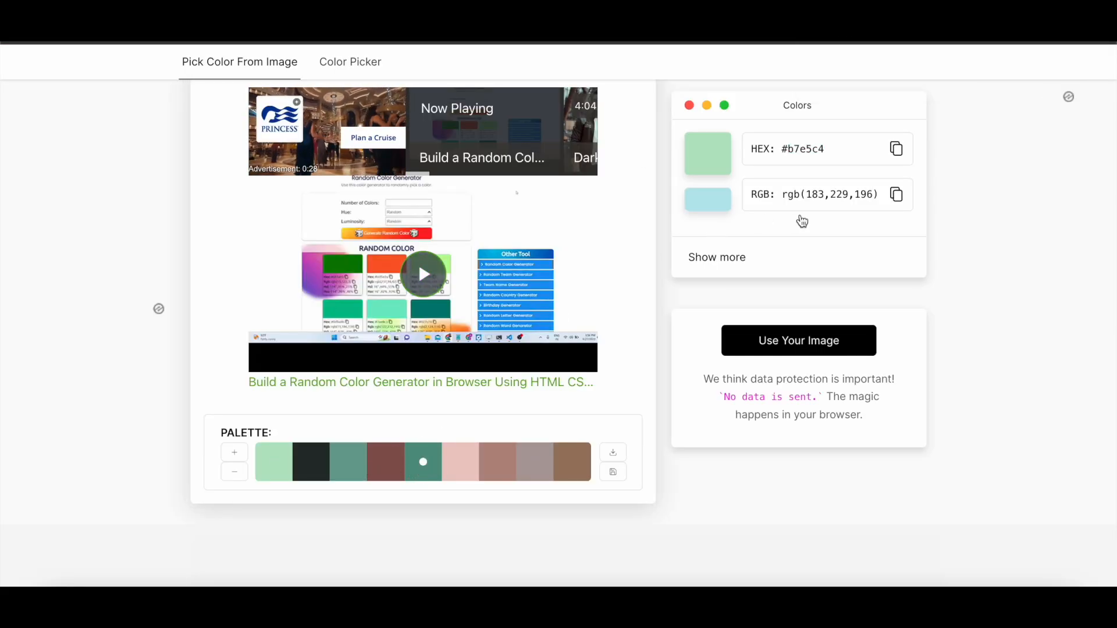
pyautogui.scroll(1, 801, 221)
pyautogui.moveTo(826, 149); pyautogui.dragTo(788, 148)
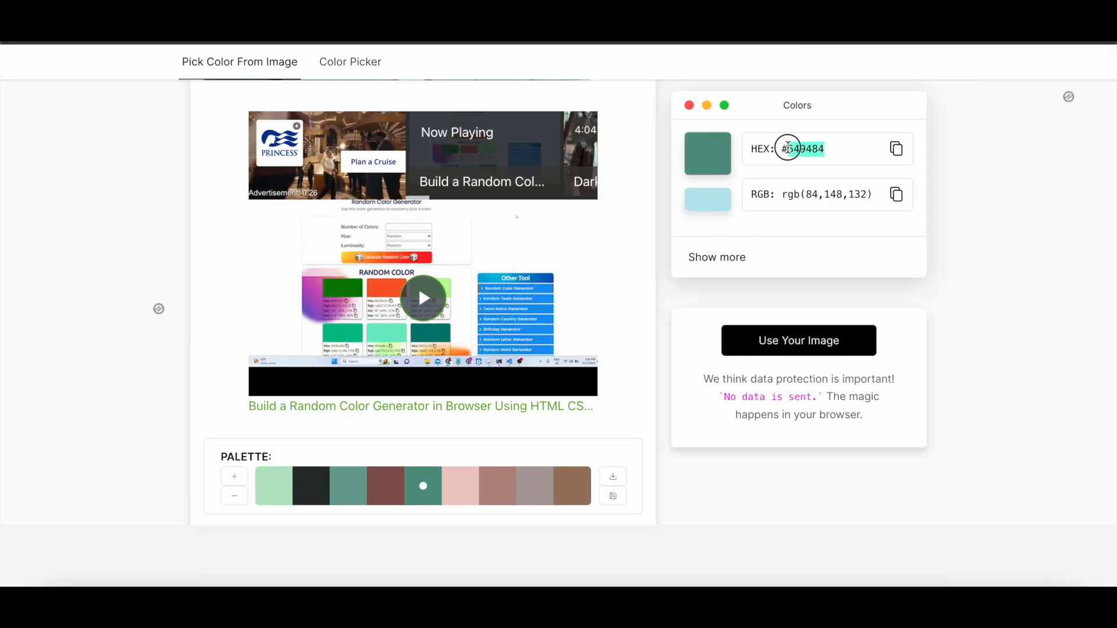
pyautogui.rightClick(789, 151)
pyautogui.click(811, 182)
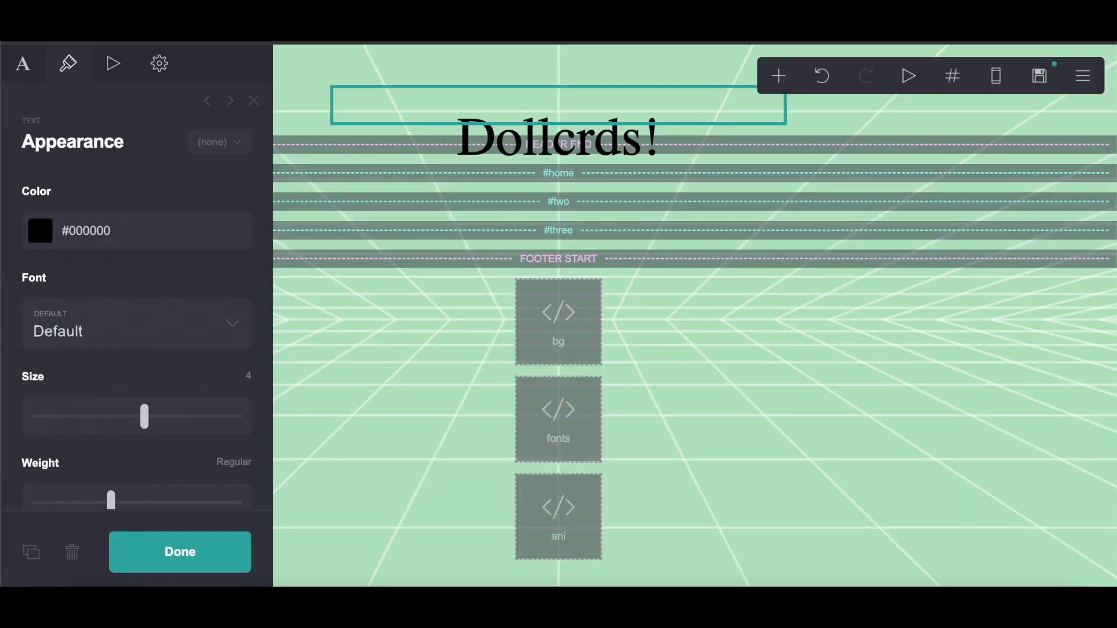
# Step: Replace the text colour with the copied hex code #549484
pyautogui.moveTo(135, 232); pyautogui.dragTo(71, 231)
pyautogui.rightClick(72, 231)
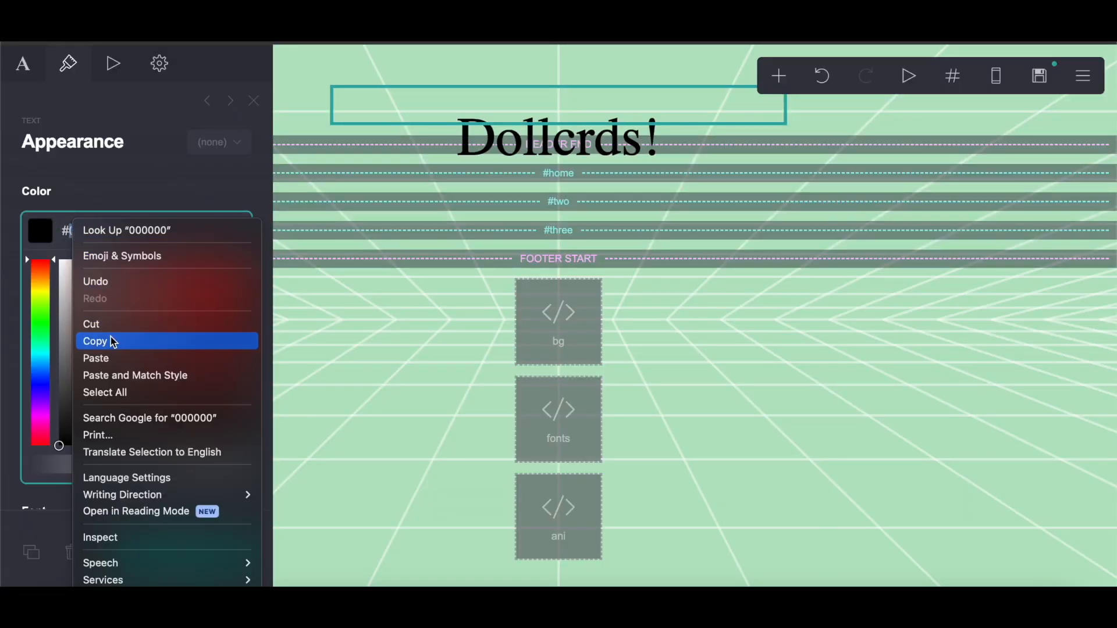
pyautogui.click(96, 358)
# Step: Add a Container element above the header end marker
pyautogui.click(778, 76)
pyautogui.click(778, 76)
pyautogui.click(602, 430)
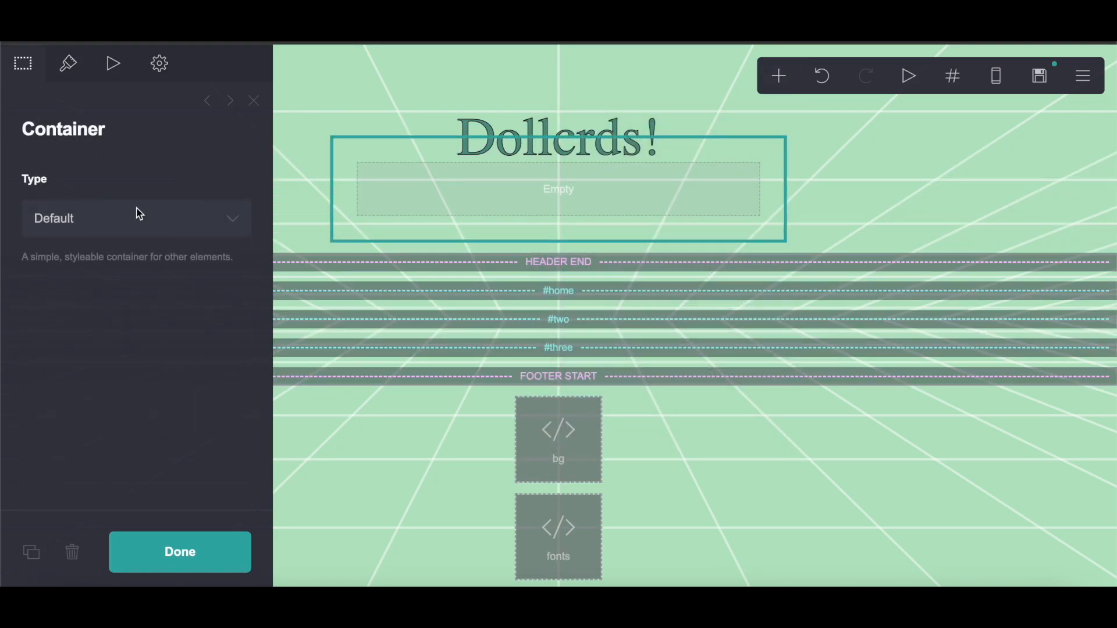
# Step: Copy the name text container styling from the notes document
pyautogui.hotkey('ctrl', 'Tab')
pyautogui.scroll(-3, 421, 349)
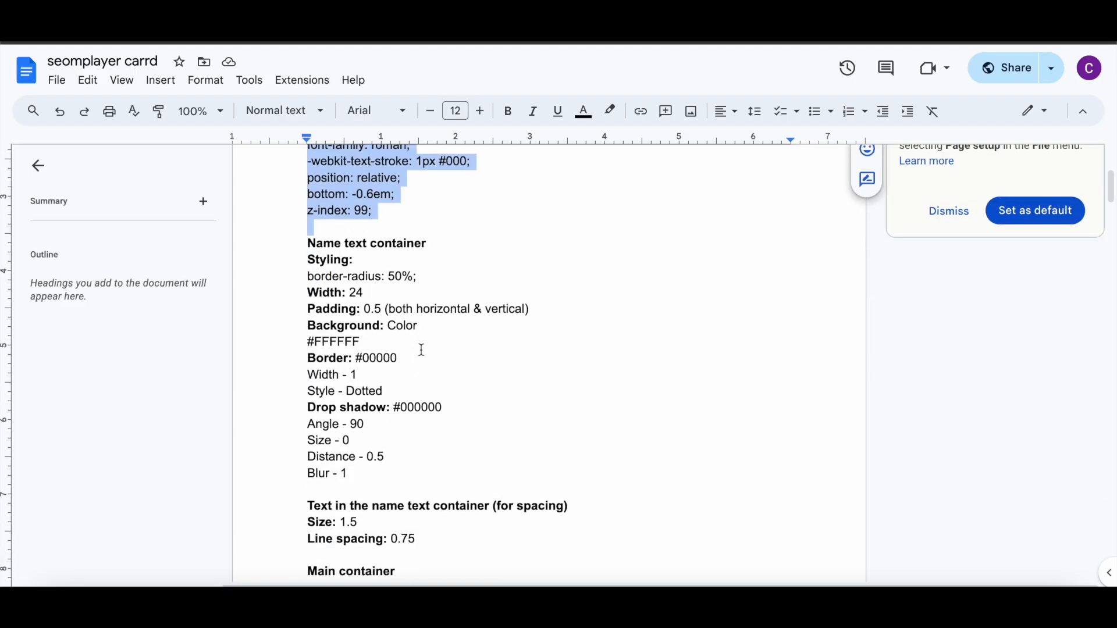
pyautogui.moveTo(307, 242); pyautogui.dragTo(422, 243)
pyautogui.rightClick(406, 242)
pyautogui.click(443, 226)
pyautogui.click(201, 24)
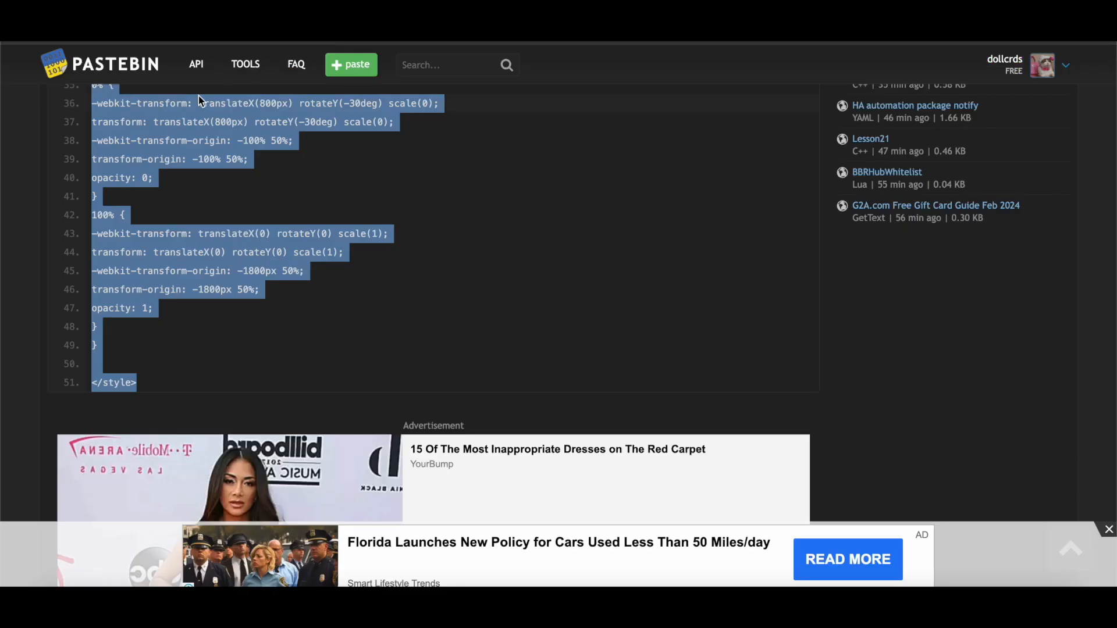
pyautogui.click(116, 24)
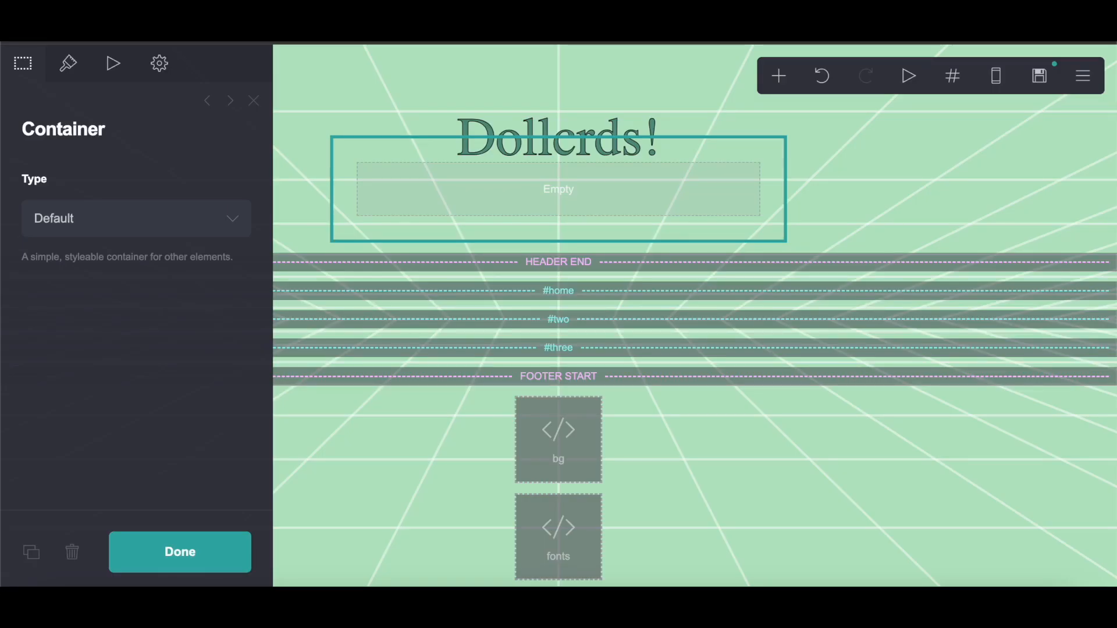
# Step: Add the custom CSS style border-radius: 50%; to the new container's default style
pyautogui.click(160, 63)
pyautogui.click(158, 194)
pyautogui.click(118, 302)
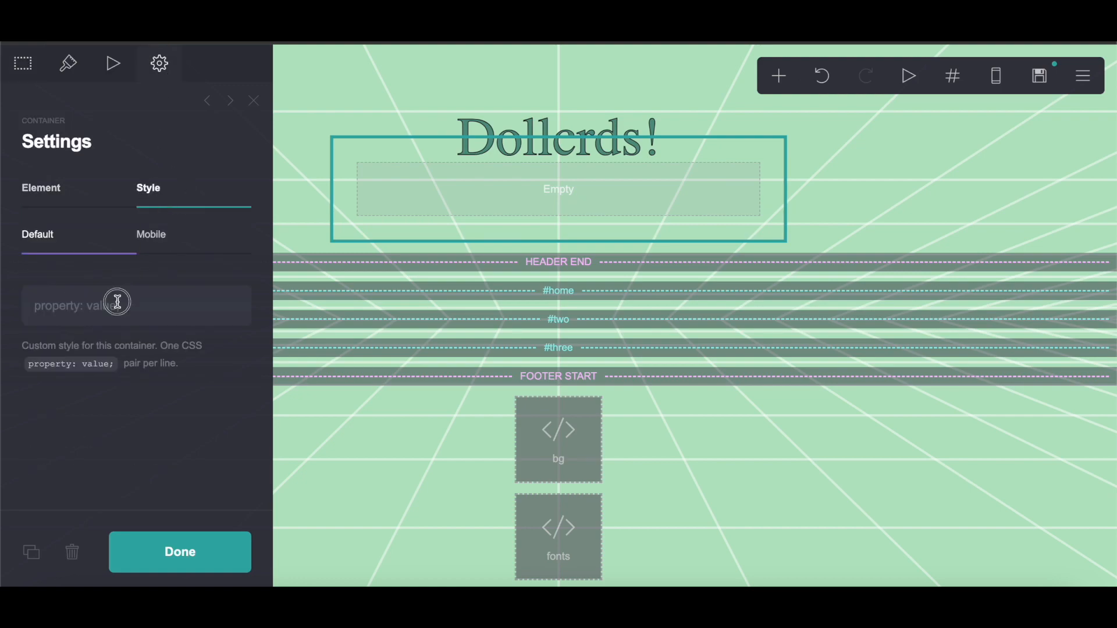
pyautogui.rightClick(118, 301)
pyautogui.click(158, 411)
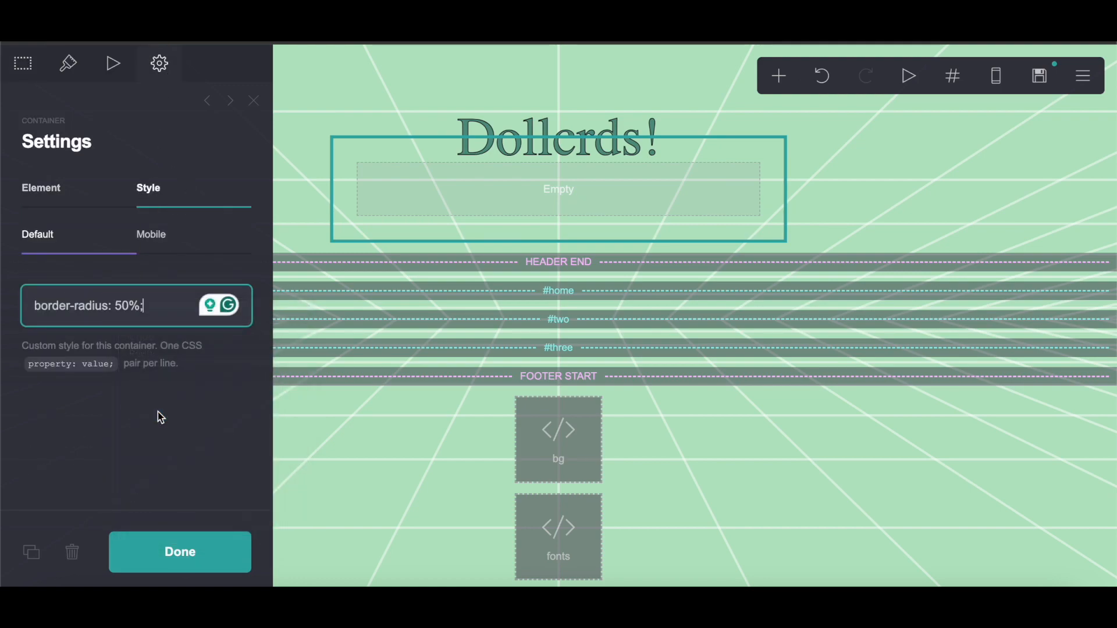
# Step: Set the container's width to 24
pyautogui.click(66, 62)
pyautogui.hotkey('ctrl', 'Tab')
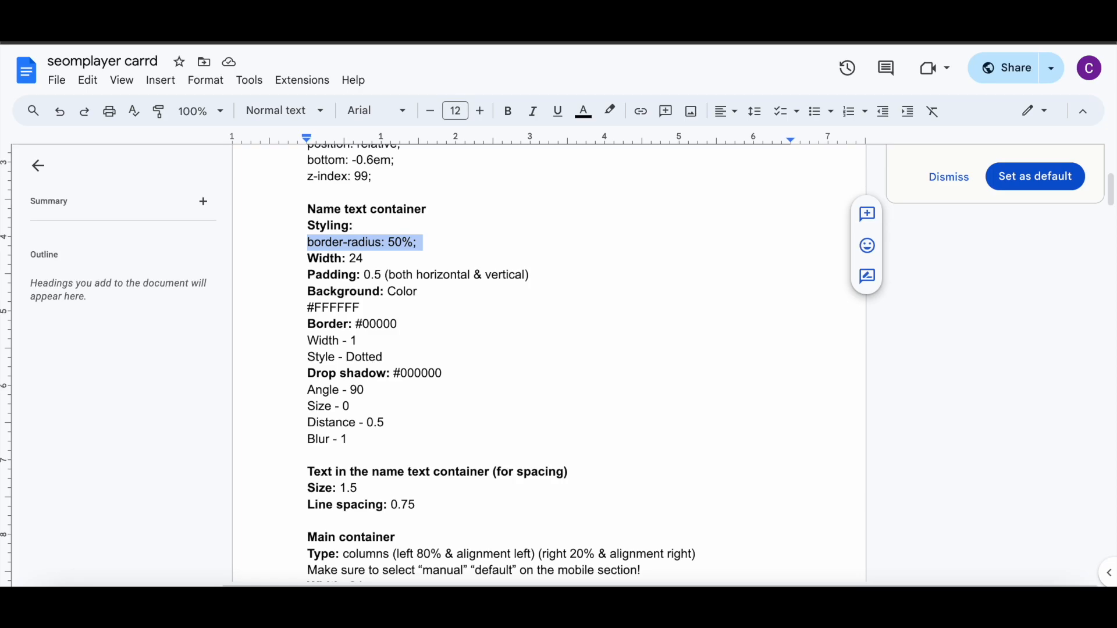
pyautogui.hotkey('ctrl', 'shift', 'Tab')
pyautogui.click(239, 190)
pyautogui.write('24')
pyautogui.press('Return')
# Step: Set the container's vertical and horizontal padding to 0.5
pyautogui.hotkey('ctrl', 'Tab')
pyautogui.hotkey('ctrl', 'shift', 'Tab')
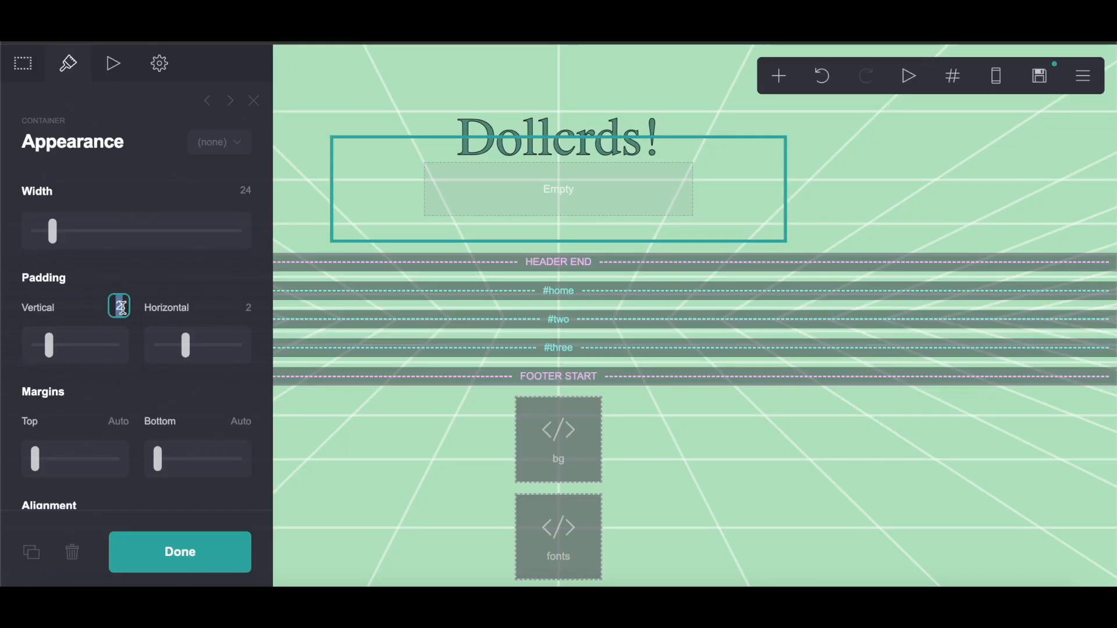
pyautogui.write('0.5')
pyautogui.press('Return')
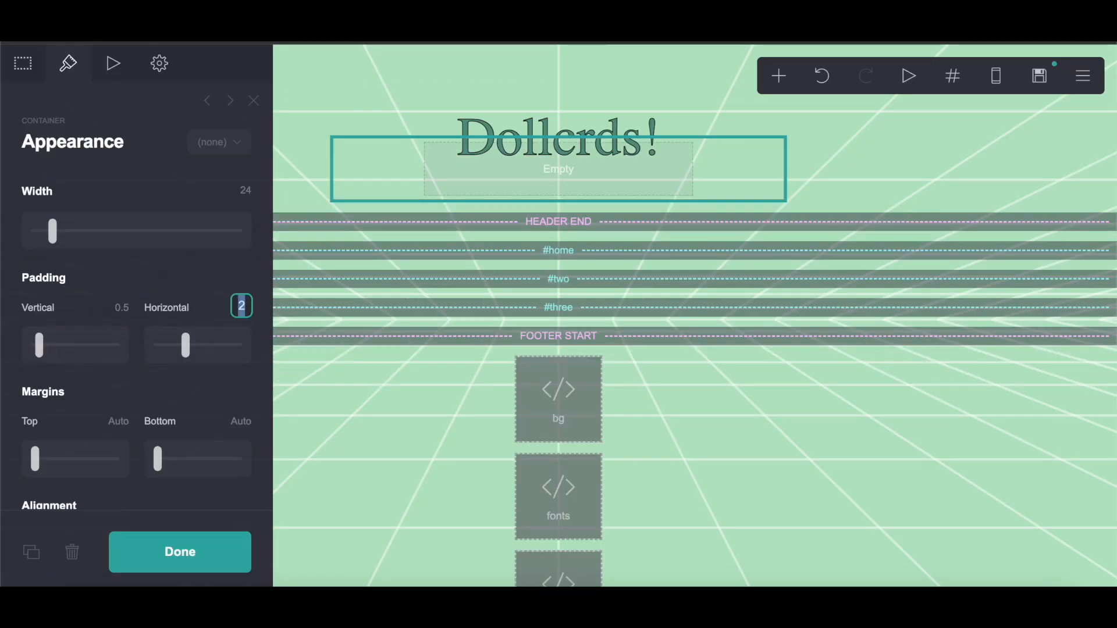
pyautogui.write('0.5')
pyautogui.press('Return')
# Step: Set the container's background to Color with #FFFFFF
pyautogui.hotkey('ctrl', 'Tab')
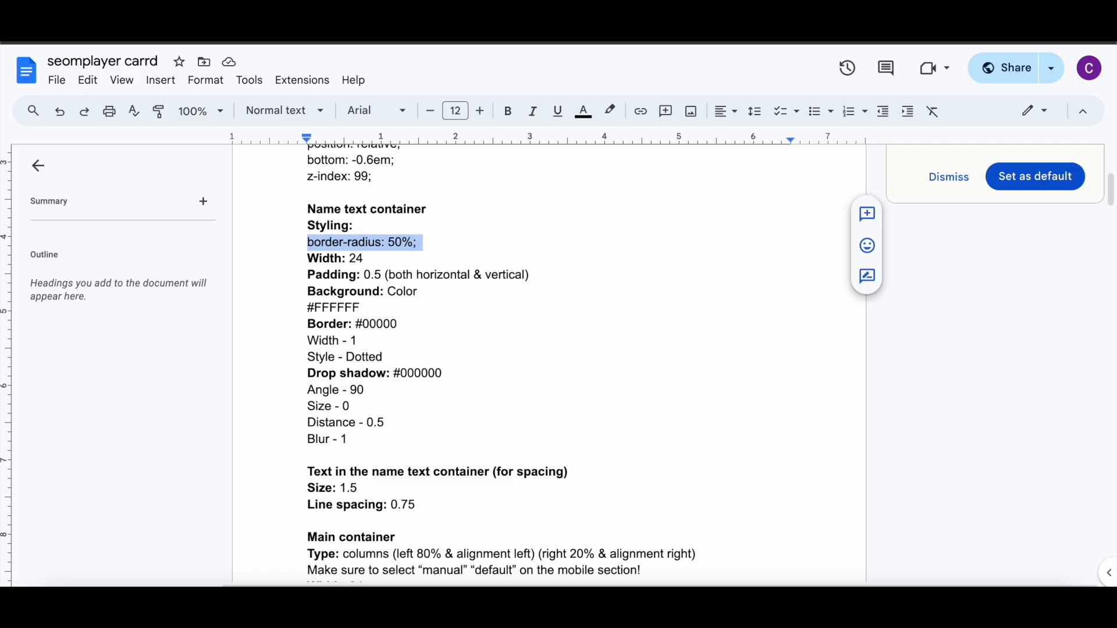
pyautogui.click(556, 25)
pyautogui.scroll(-7, 113, 347)
pyautogui.scroll(-3, 114, 348)
pyautogui.click(100, 291)
pyautogui.click(95, 309)
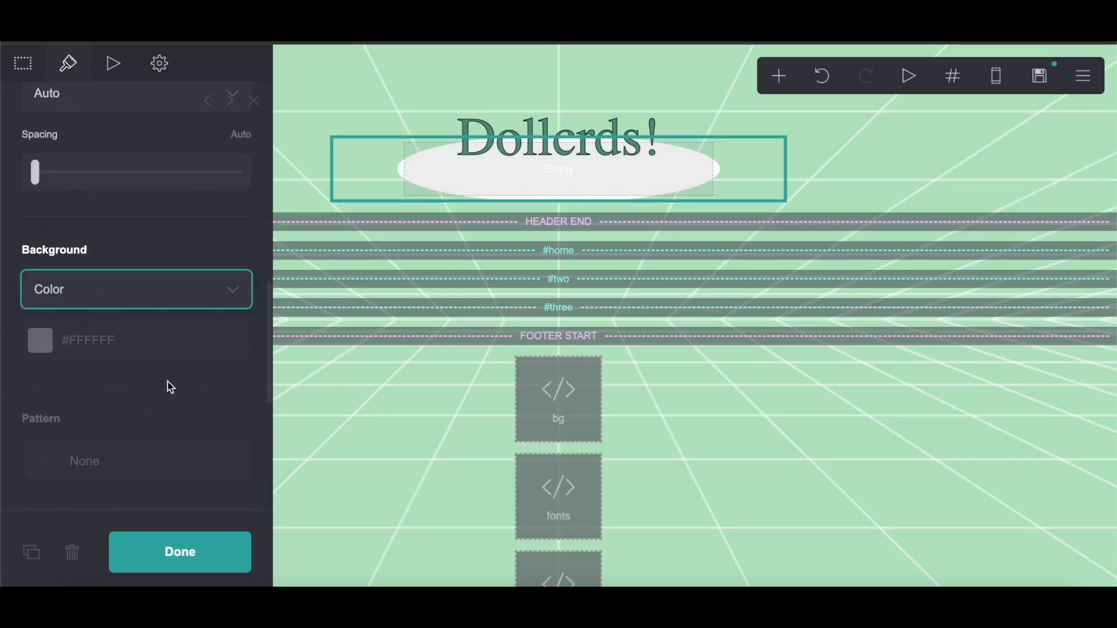
# Step: Add a black #000000 border to the container
pyautogui.scroll(-3, 168, 381)
pyautogui.hotkey('ctrl', 'Tab')
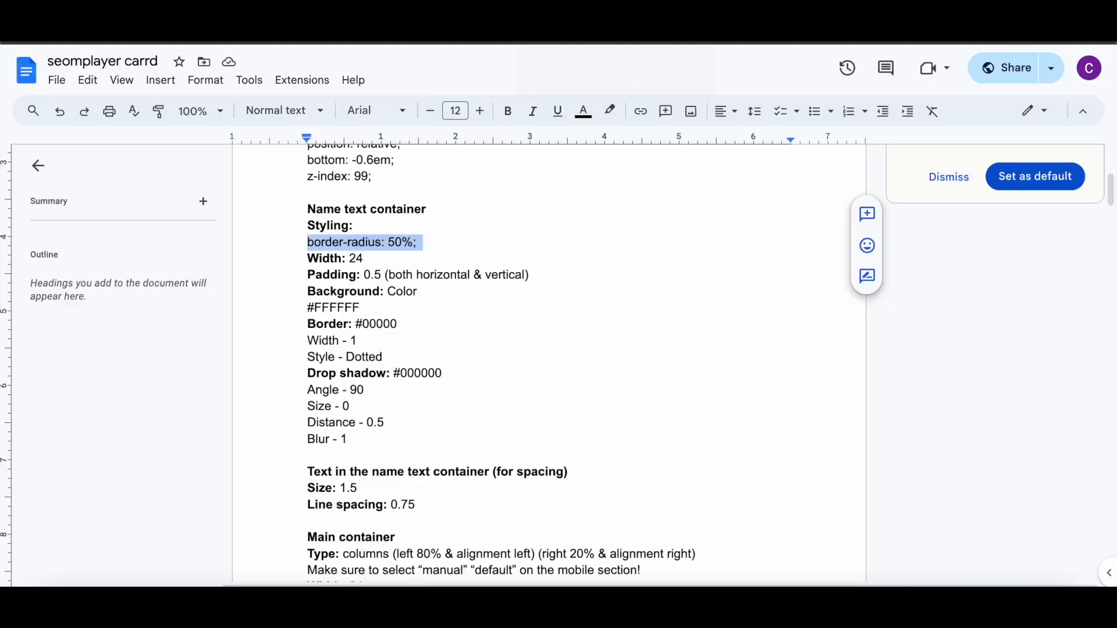
pyautogui.click(582, 28)
pyautogui.scroll(-3, 71, 355)
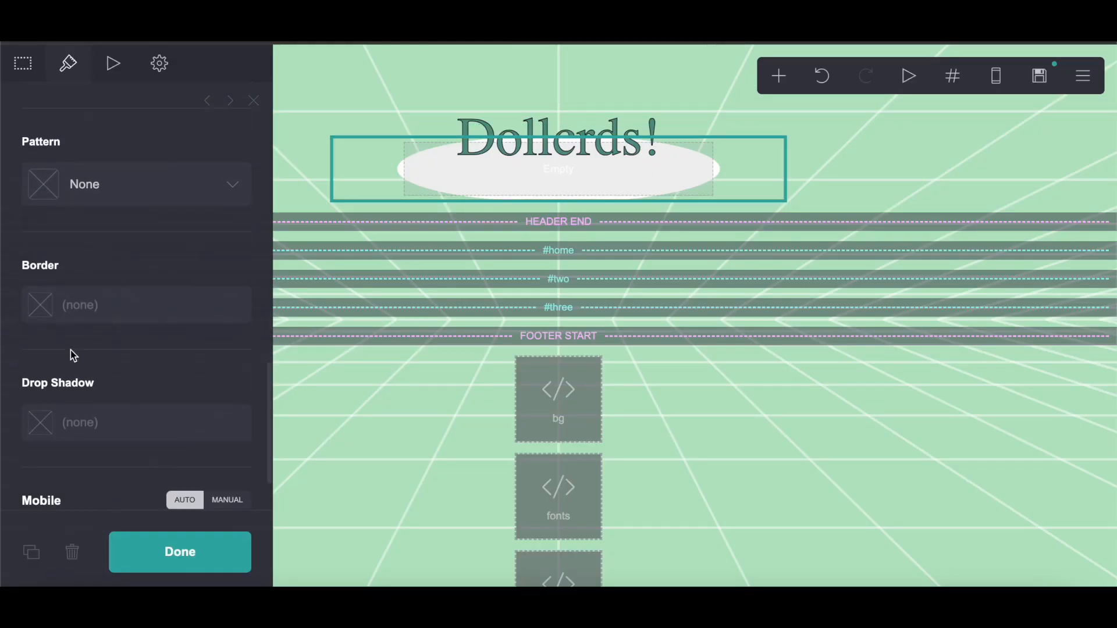
pyautogui.click(125, 303)
pyautogui.moveTo(117, 416); pyautogui.dragTo(114, 589)
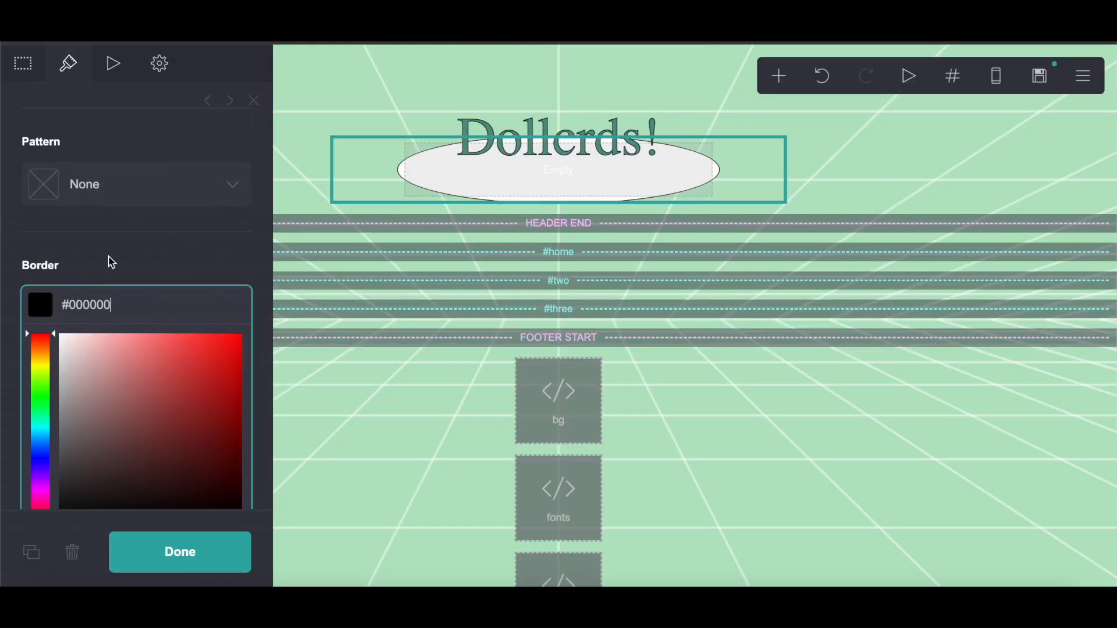
pyautogui.scroll(-3, 112, 263)
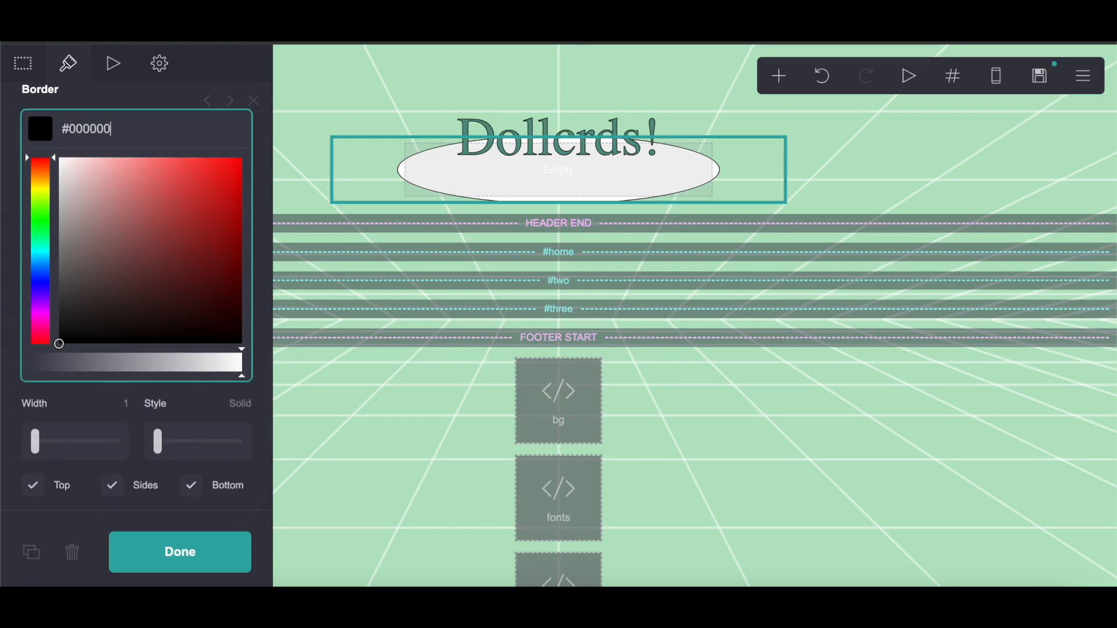
# Step: Change the container's border style to Dotted
pyautogui.click(442, 28)
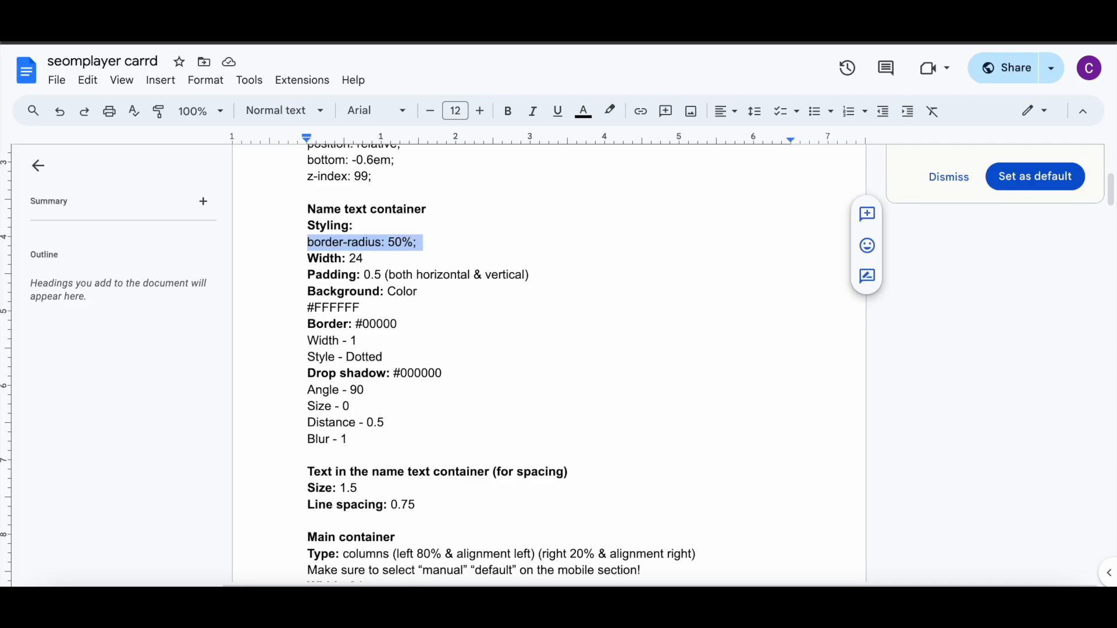
pyautogui.click(581, 28)
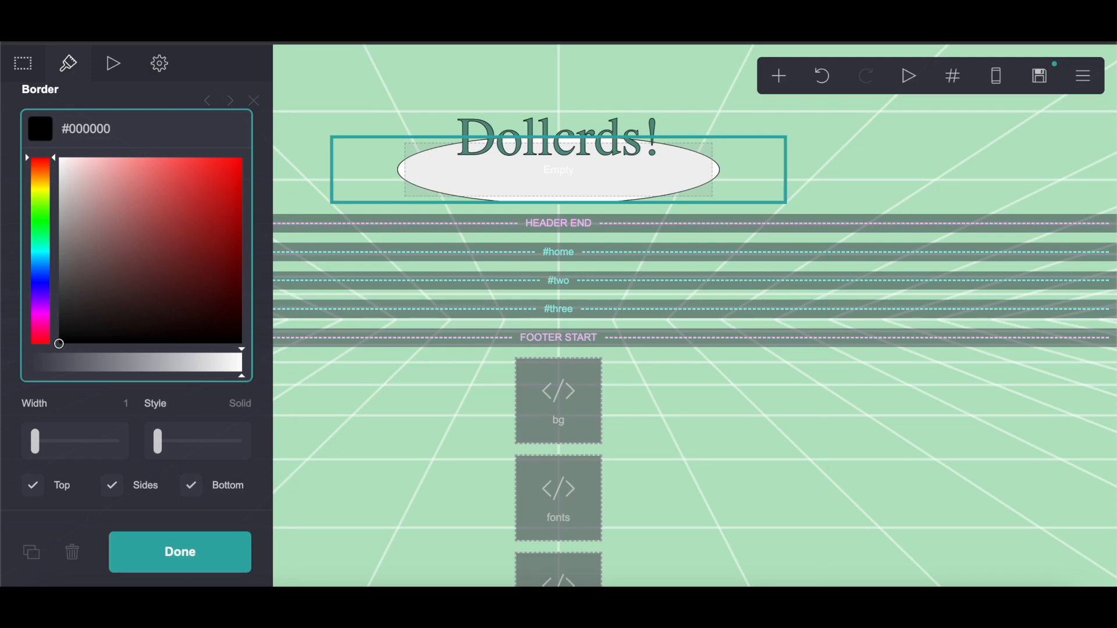
pyautogui.click(593, 29)
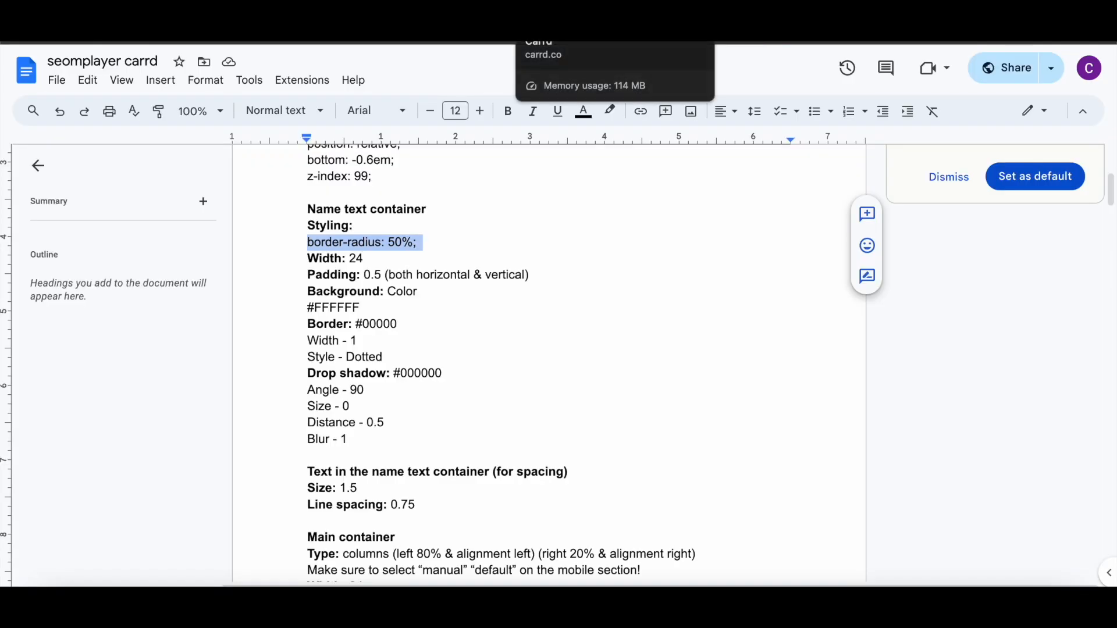
pyautogui.click(593, 30)
pyautogui.moveTo(158, 441); pyautogui.dragTo(262, 274)
pyautogui.click(442, 29)
pyautogui.click(558, 26)
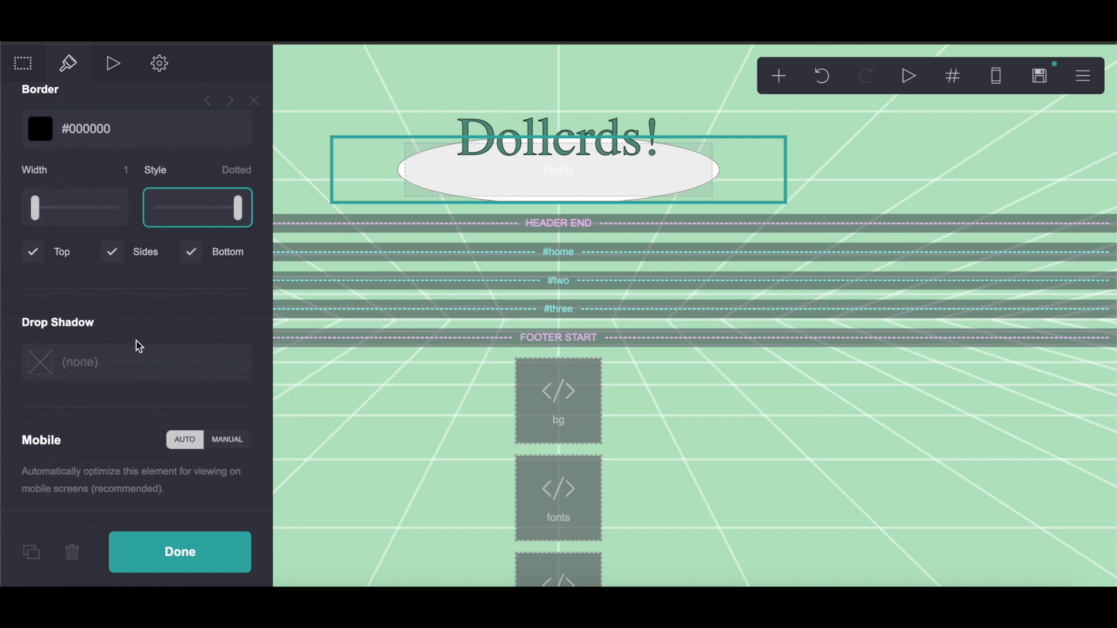
# Step: Add a #000000 drop shadow to the container and set its distance to 0.5
pyautogui.click(125, 377)
pyautogui.moveTo(123, 412); pyautogui.dragTo(61, 584)
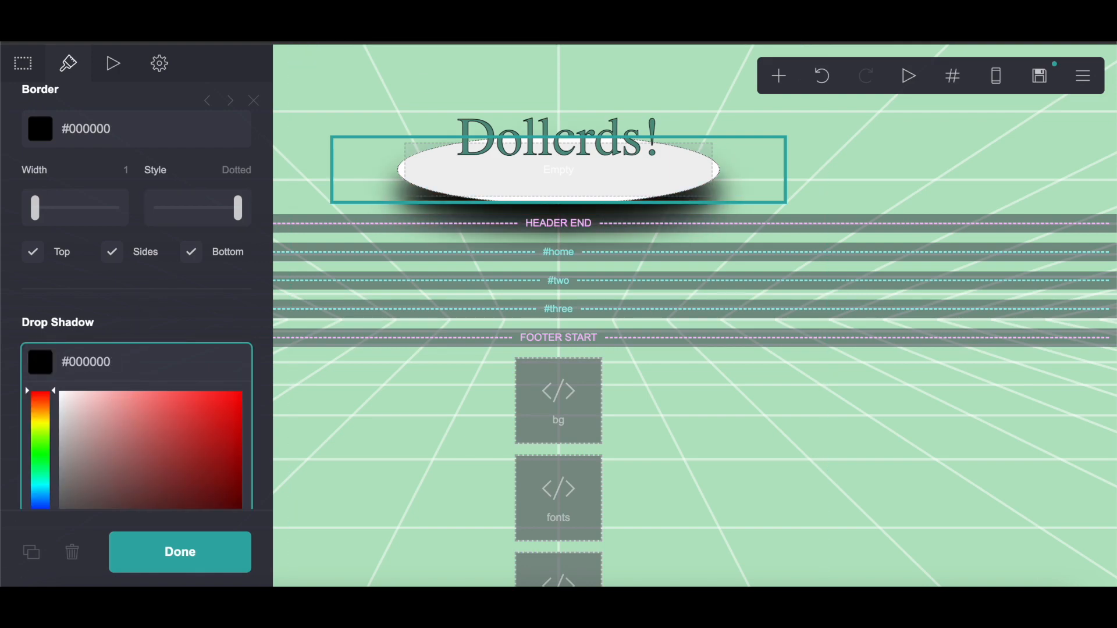
pyautogui.click(419, 26)
pyautogui.click(559, 27)
pyautogui.scroll(-5, 125, 337)
pyautogui.click(419, 26)
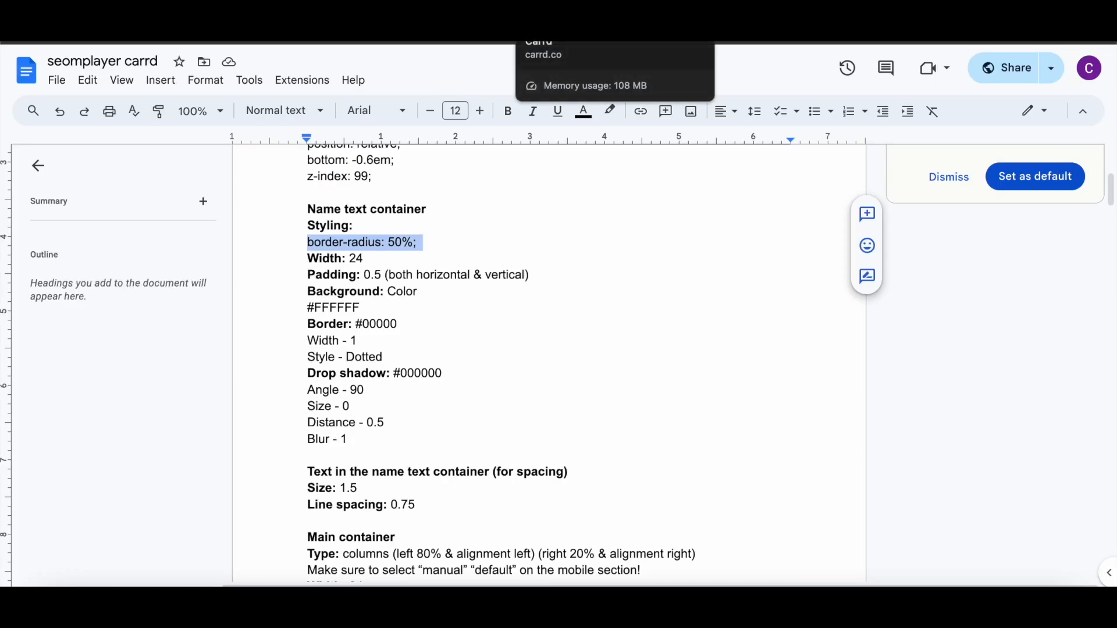
pyautogui.click(559, 26)
pyautogui.click(419, 26)
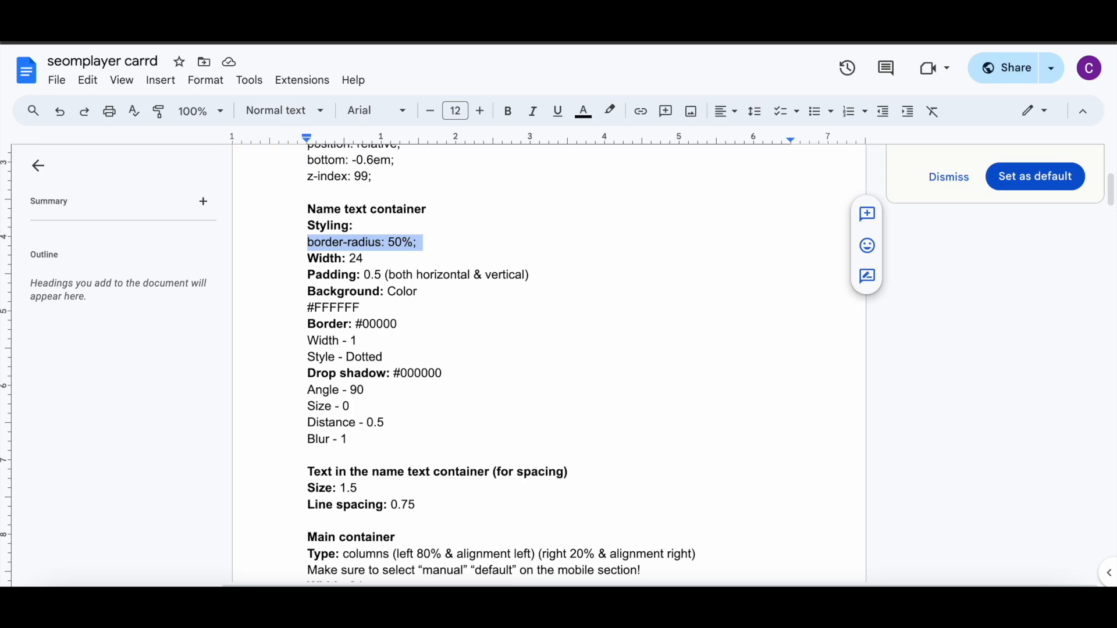
pyautogui.click(559, 27)
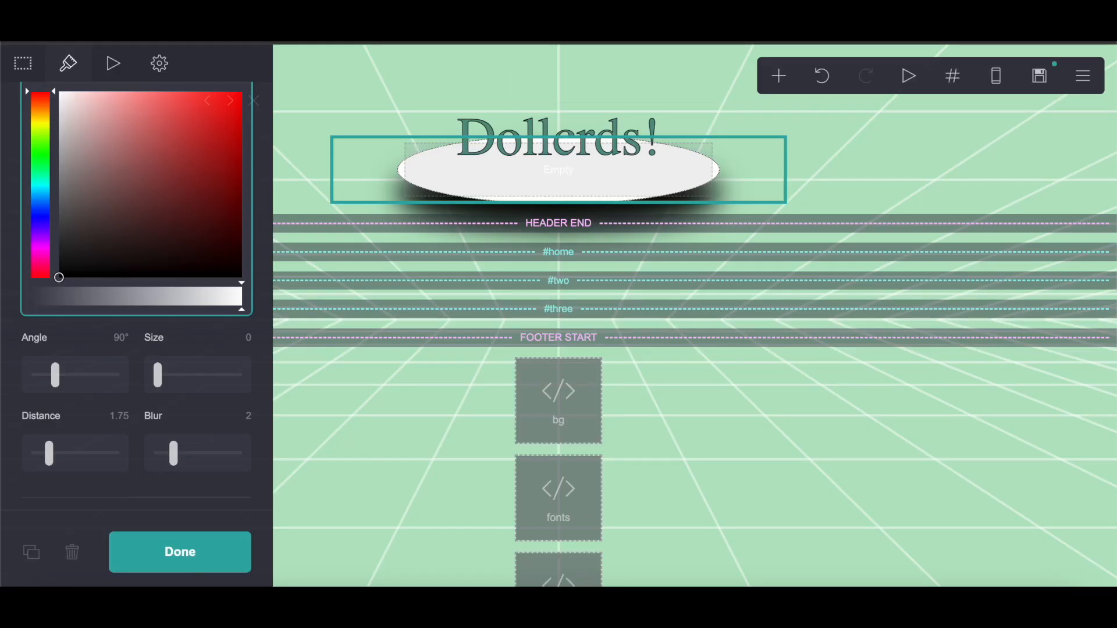
pyautogui.click(106, 428)
pyautogui.write('0.5')
pyautogui.press('Return')
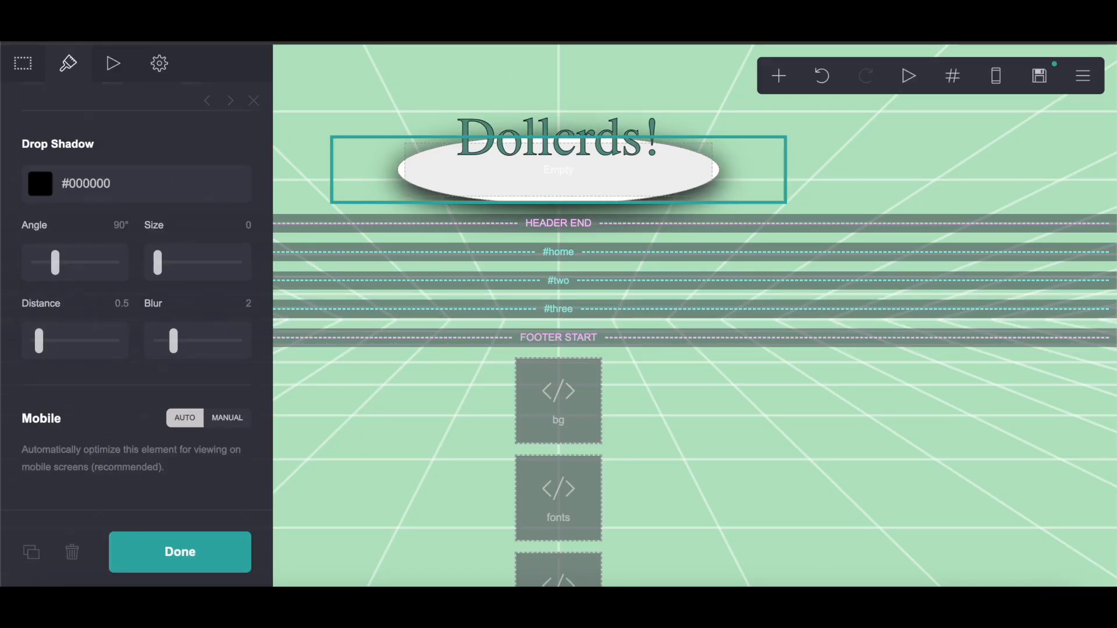
# Step: Set the drop shadow blur to 1 and finish editing the container
pyautogui.click(419, 26)
pyautogui.click(559, 26)
pyautogui.write('1')
pyautogui.press('Return')
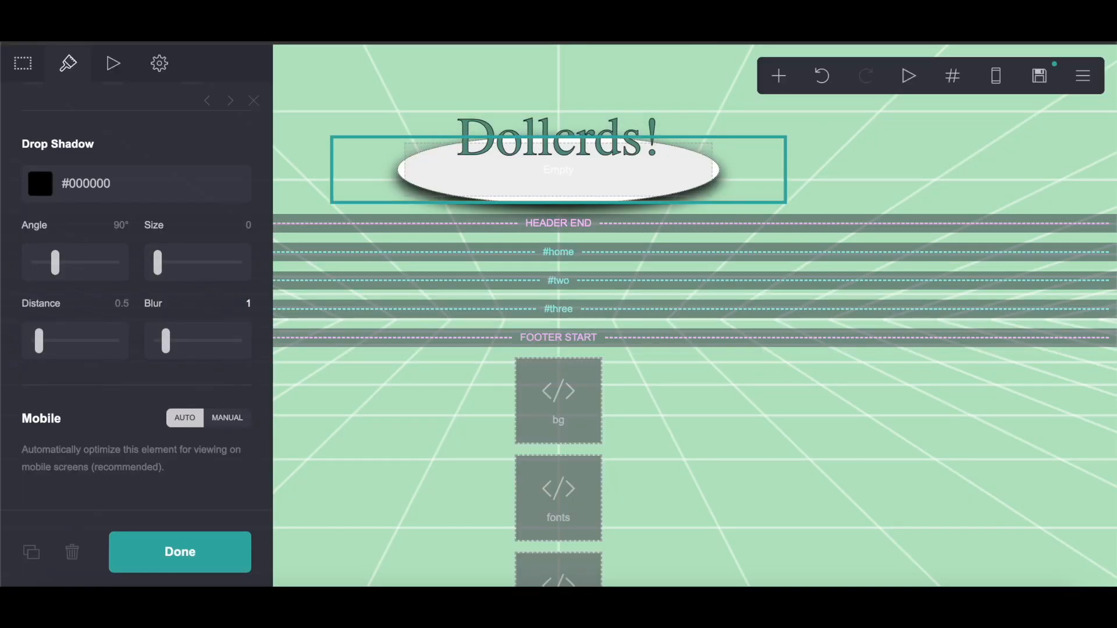
pyautogui.click(215, 549)
# Step: Add a Text element inside the name container and clear its custom text style
pyautogui.click(778, 76)
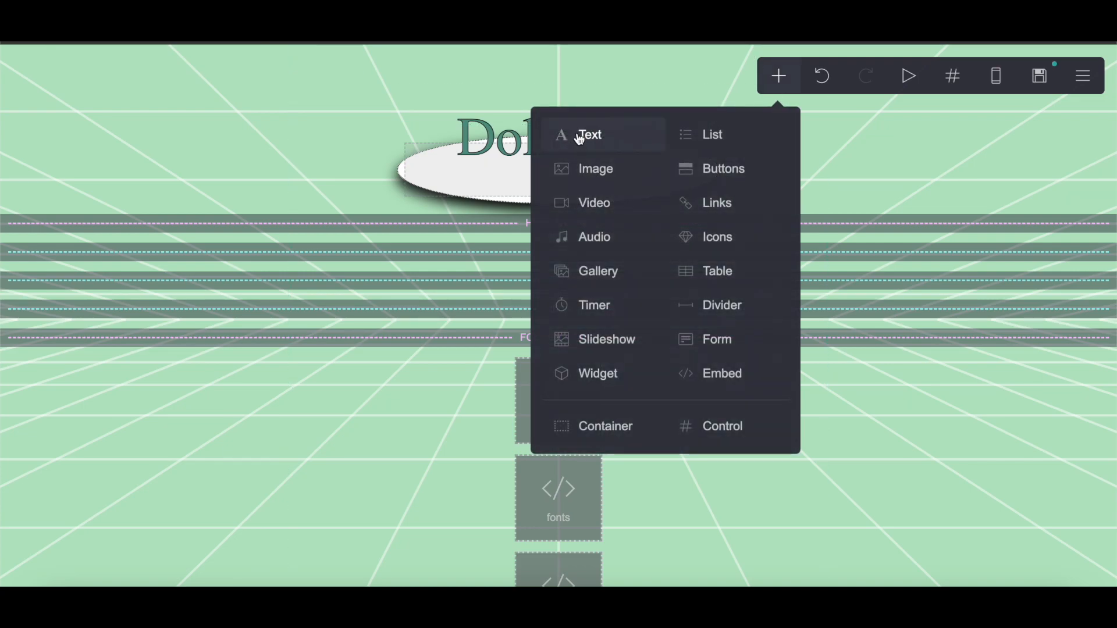
pyautogui.click(577, 148)
pyautogui.moveTo(520, 538); pyautogui.dragTo(582, 185)
pyautogui.click(163, 65)
pyautogui.scroll(5, 179, 207)
pyautogui.scroll(4, 179, 207)
pyautogui.moveTo(35, 334); pyautogui.dragTo(181, 429)
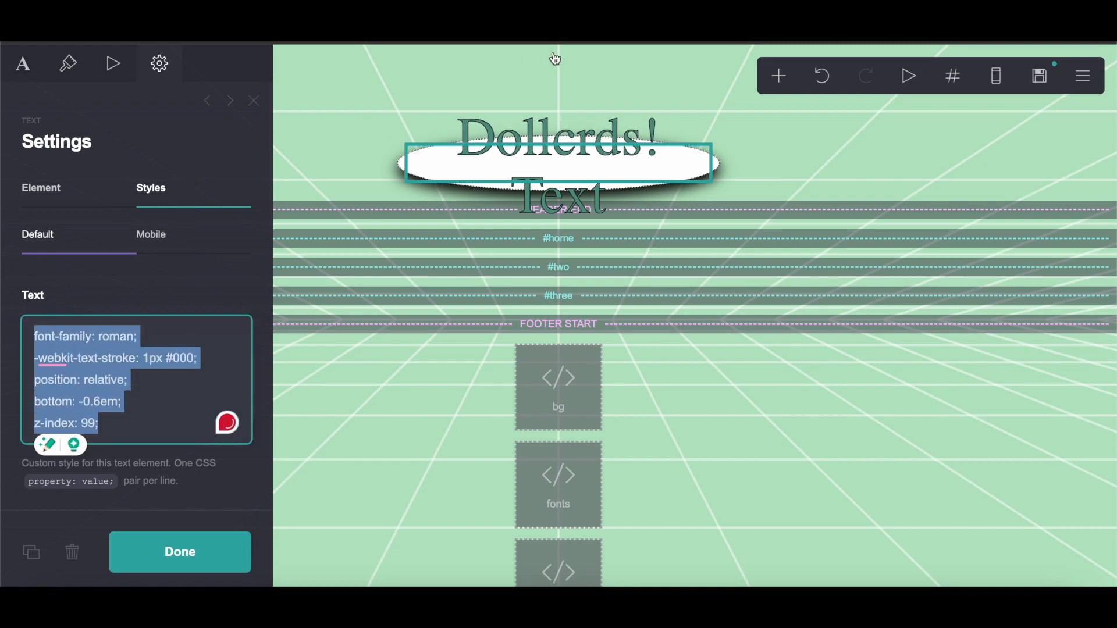
pyautogui.press('BackSpace')
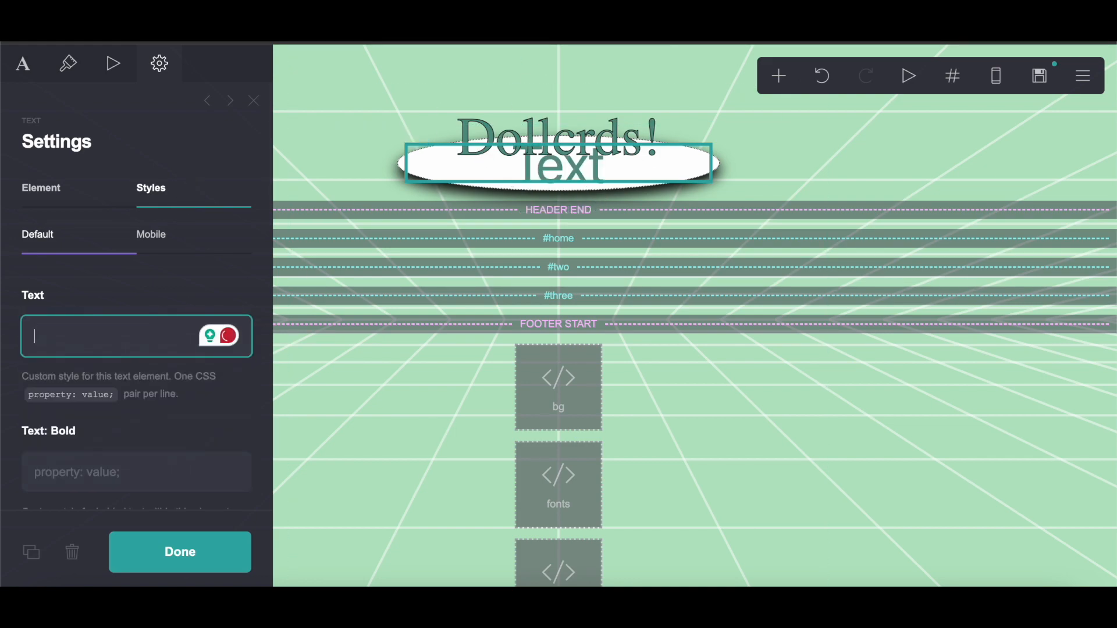
# Step: Set the new text's size to 1.5 as listed in the notes
pyautogui.hotkey('ctrl', 'Tab')
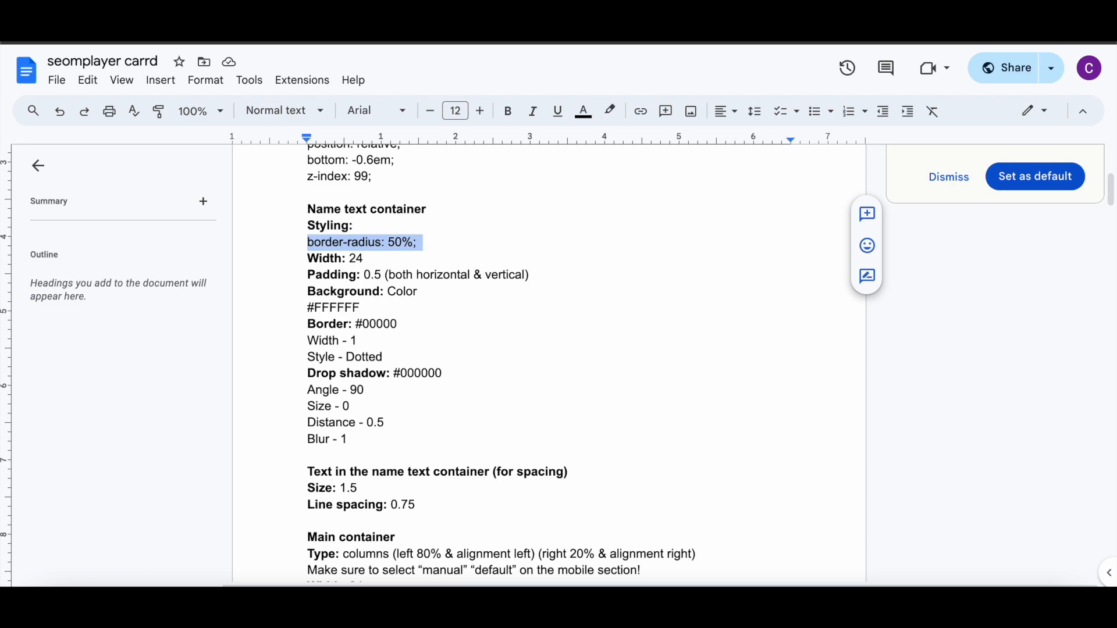
pyautogui.scroll(-3, 419, 456)
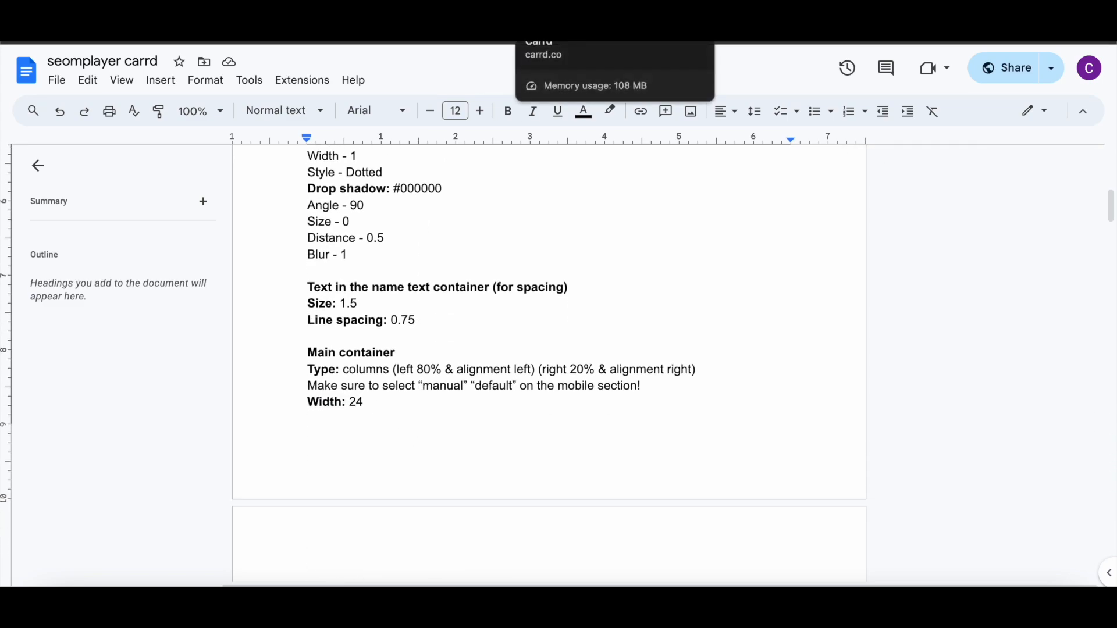
pyautogui.click(561, 20)
pyautogui.click(84, 74)
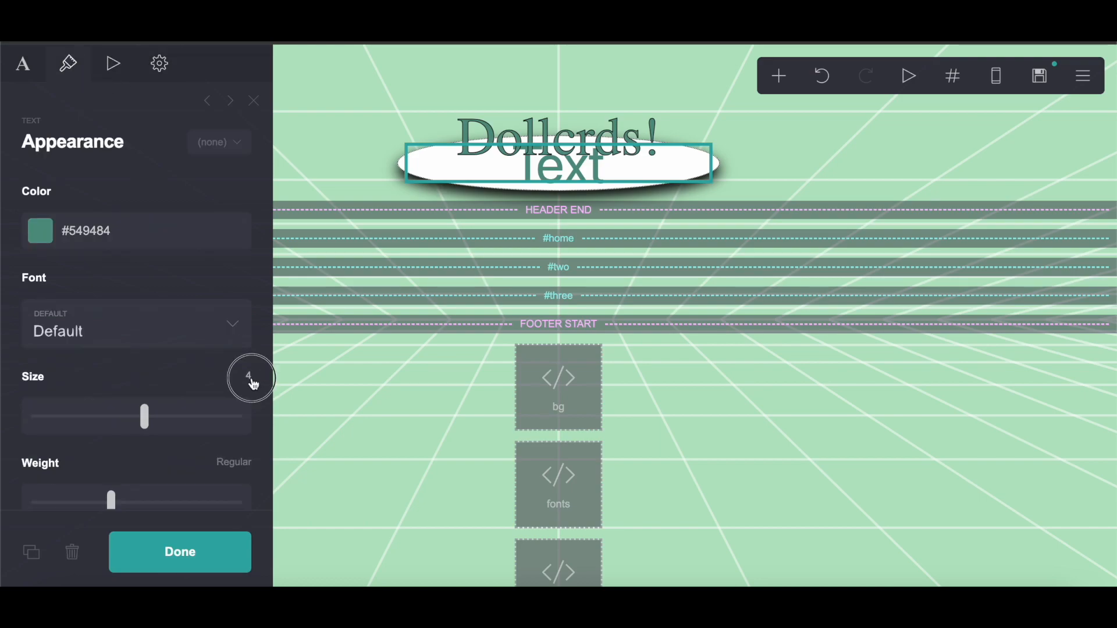
pyautogui.write('.5')
pyautogui.press('Return')
# Step: Make the text colour fully transparent white #FFFFFF00 and finish editing the text
pyautogui.scroll(-4, 192, 418)
pyautogui.scroll(4, 193, 420)
pyautogui.click(146, 219)
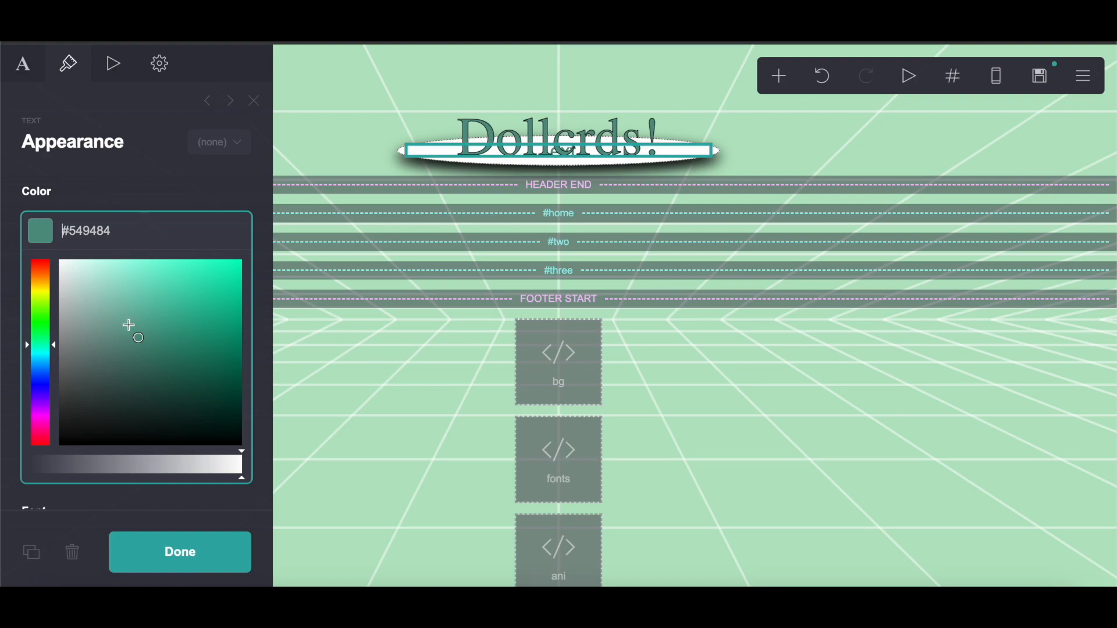
pyautogui.moveTo(129, 324); pyautogui.dragTo(16, 225)
pyautogui.moveTo(230, 464); pyautogui.dragTo(6, 434)
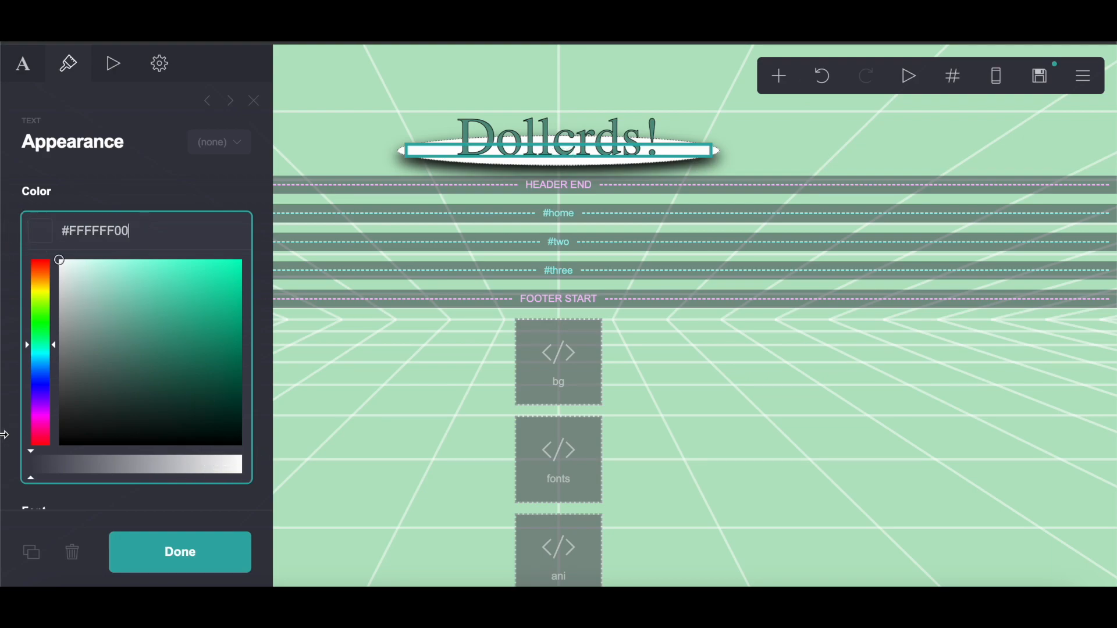
pyautogui.click(182, 549)
# Step: Add another Container element inside the header below the name container
pyautogui.click(778, 75)
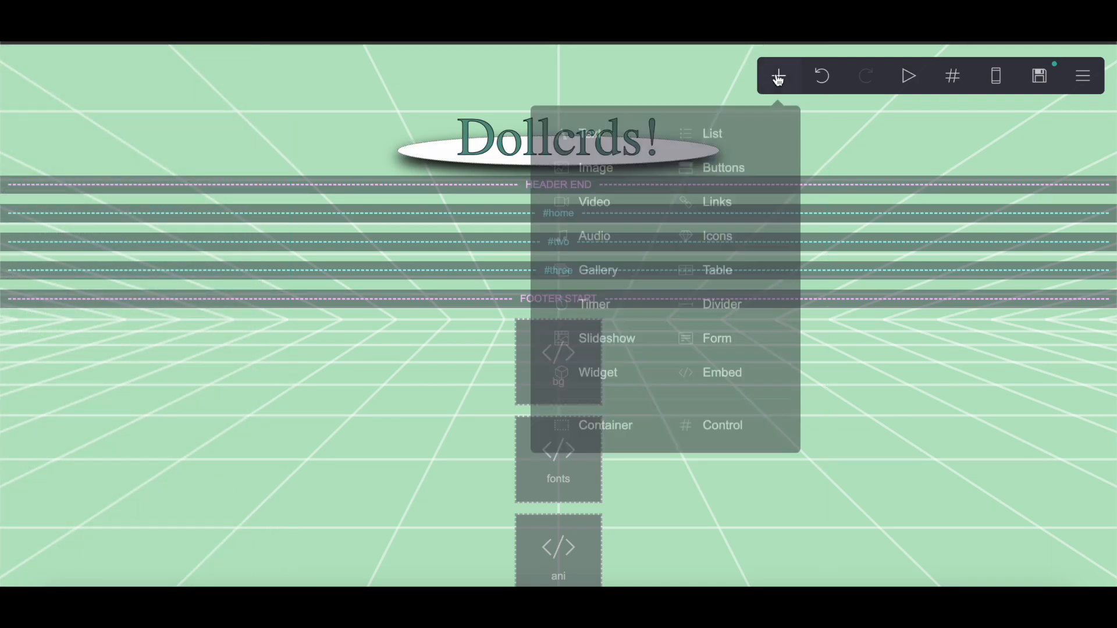
pyautogui.click(602, 430)
pyautogui.moveTo(598, 542); pyautogui.dragTo(656, 175)
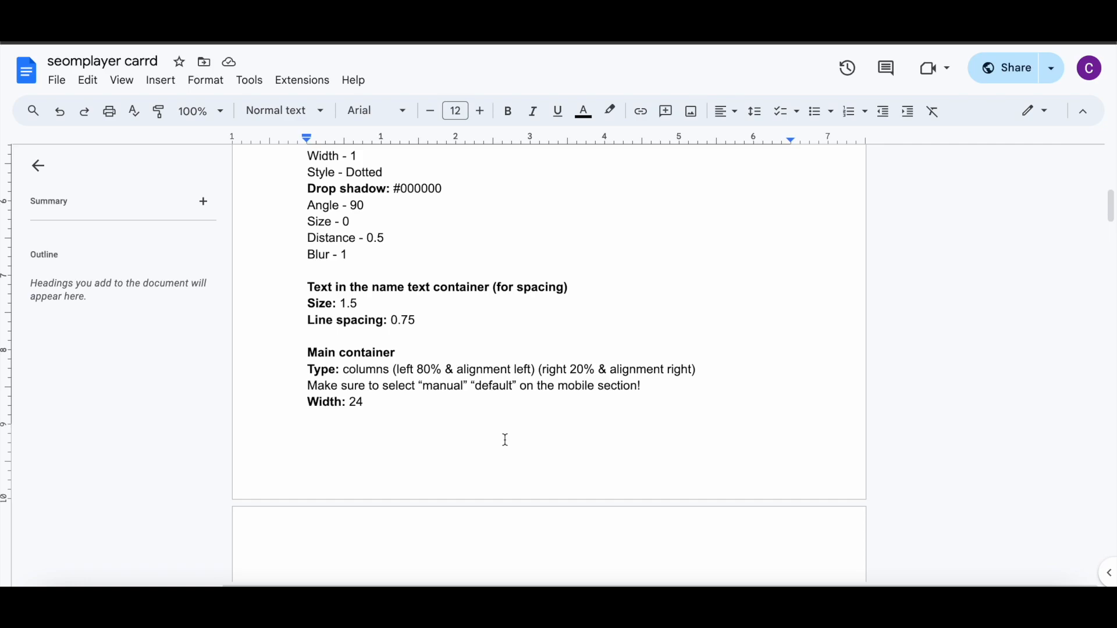
pyautogui.scroll(-3, 505, 440)
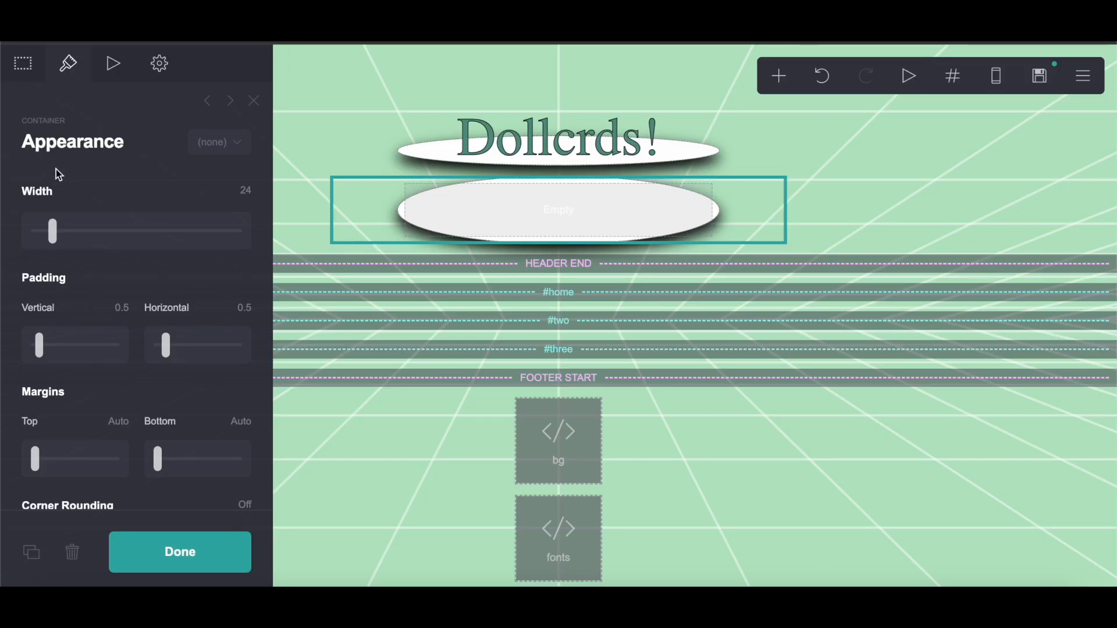
# Step: Change the new container's type to Columns
pyautogui.click(23, 63)
pyautogui.click(87, 219)
pyautogui.click(87, 242)
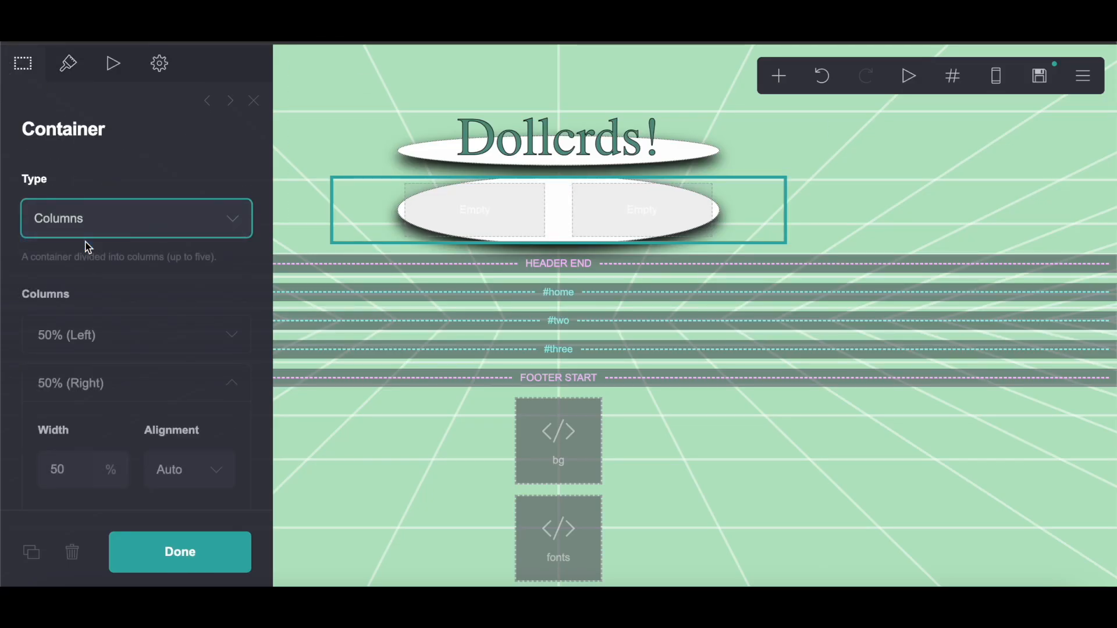
# Step: Set the left column to 80% width aligned left and the right column to 20% aligned right
pyautogui.scroll(-3, 93, 233)
pyautogui.click(100, 212)
pyautogui.click(79, 294)
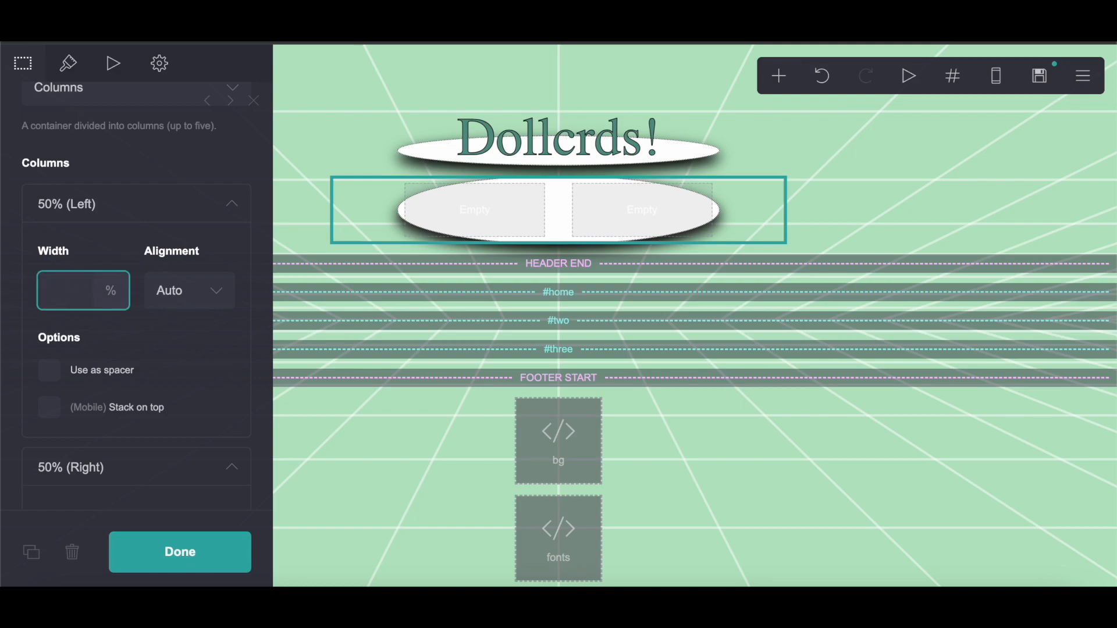
pyautogui.click(187, 303)
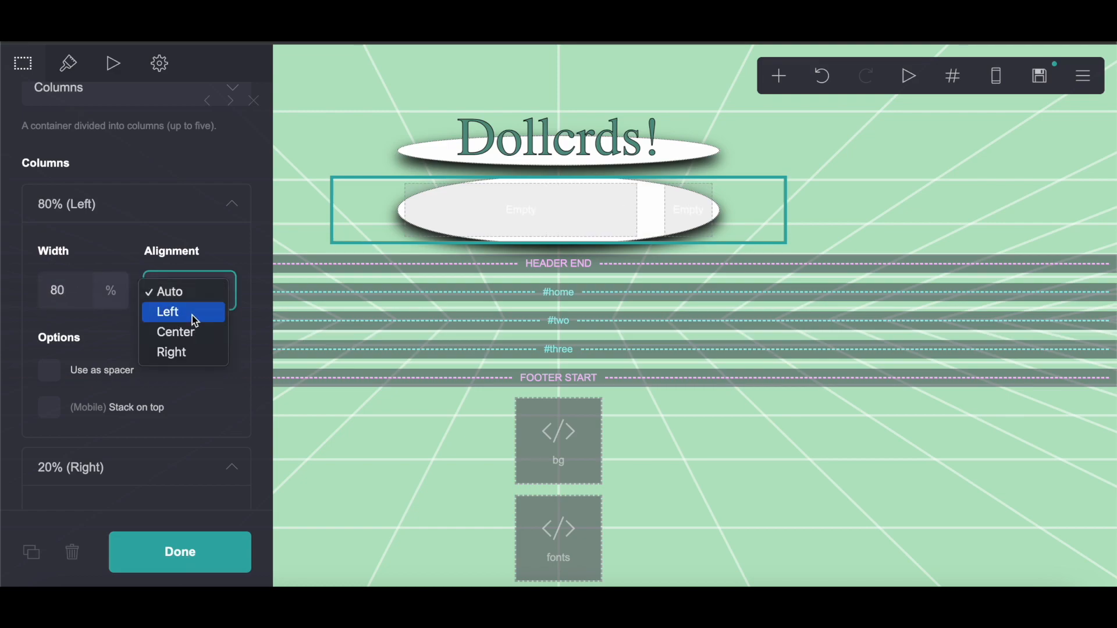
pyautogui.click(195, 321)
pyautogui.scroll(-3, 195, 320)
pyautogui.click(192, 417)
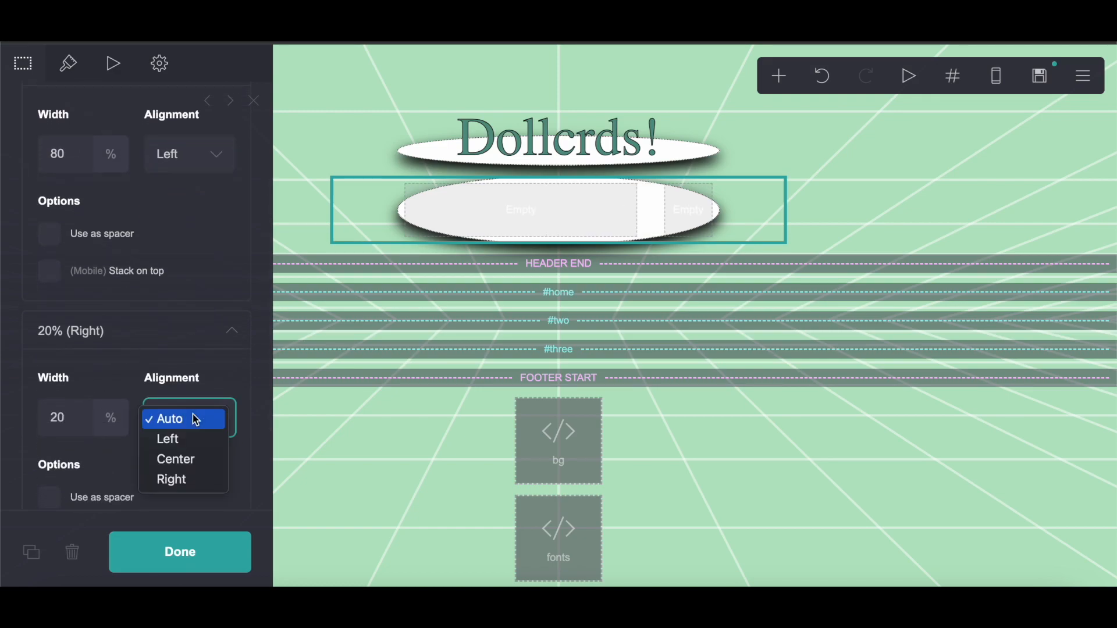
pyautogui.click(171, 477)
# Step: Browse the container's appearance settings and review the notes for the main container's values
pyautogui.click(68, 64)
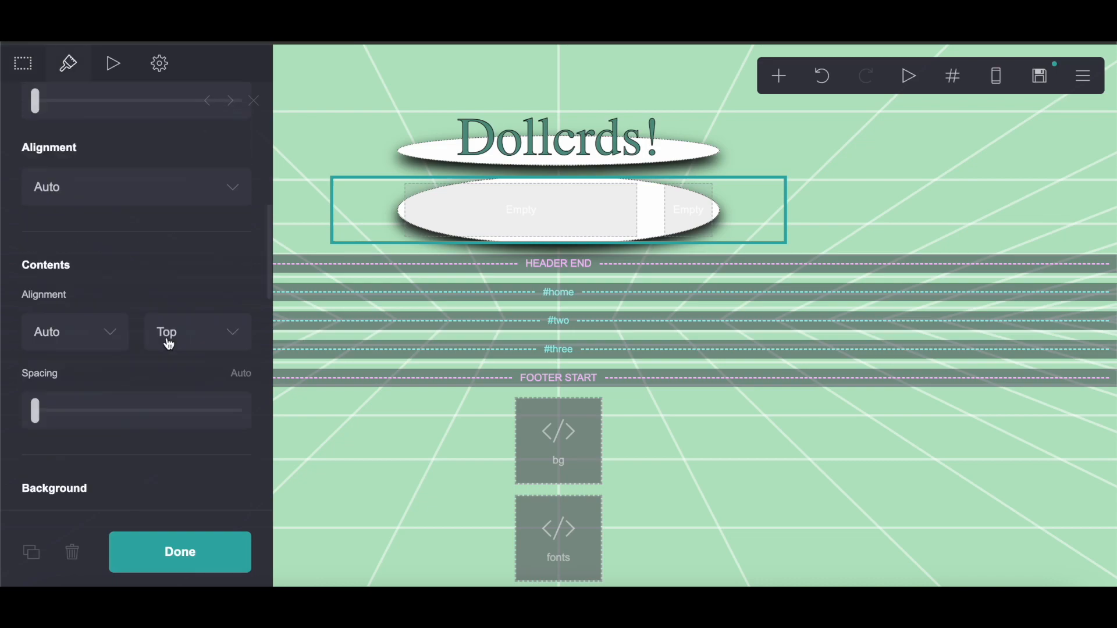
pyautogui.scroll(-5, 167, 342)
pyautogui.click(230, 420)
pyautogui.scroll(-3, 232, 422)
pyautogui.click(100, 303)
pyautogui.click(99, 293)
pyautogui.scroll(-5, 156, 273)
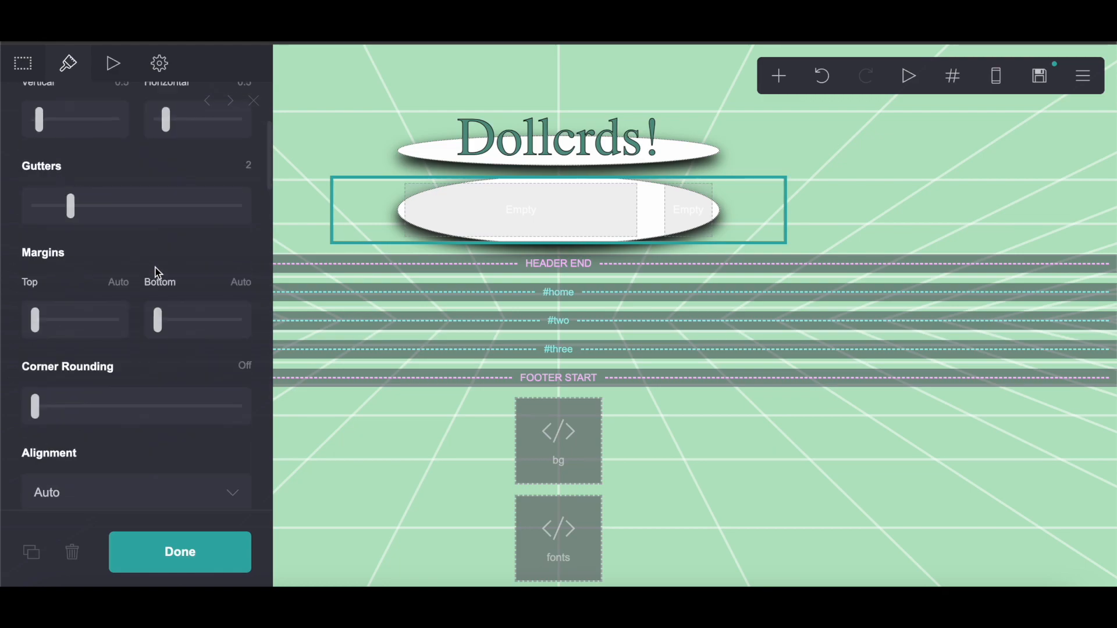
pyautogui.scroll(8, 155, 273)
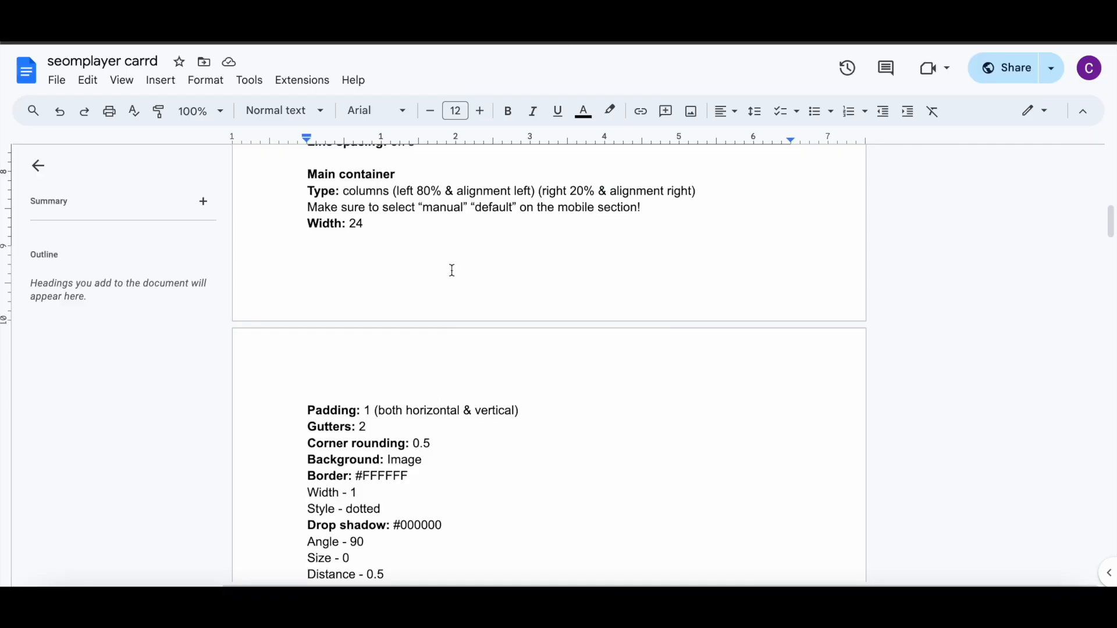
pyautogui.scroll(-2, 504, 232)
pyautogui.scroll(1, 511, 174)
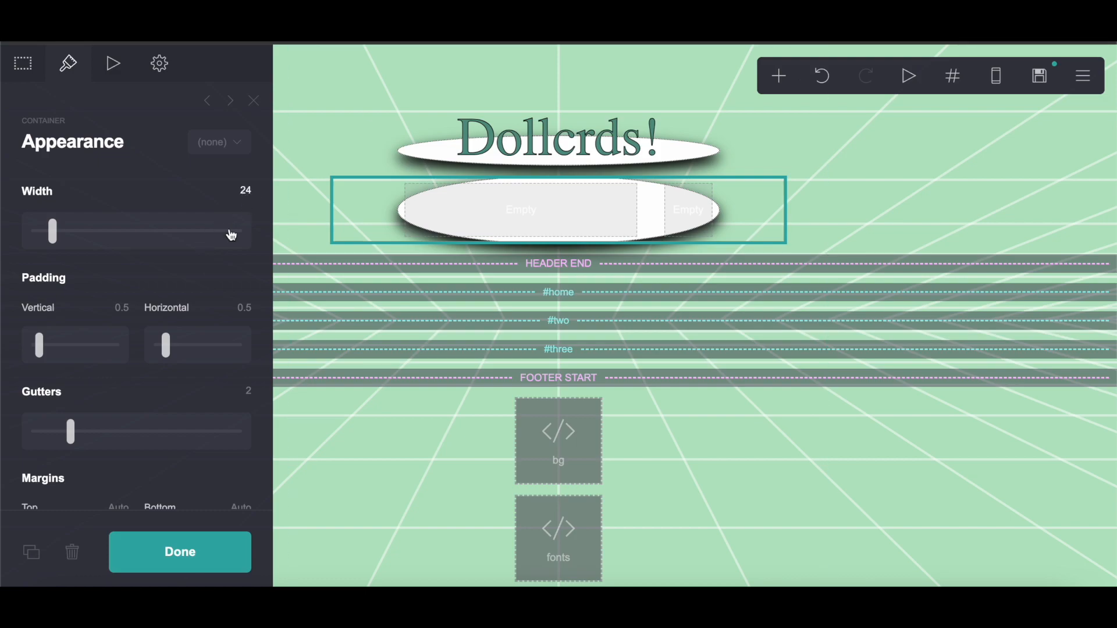
pyautogui.scroll(-2, 192, 302)
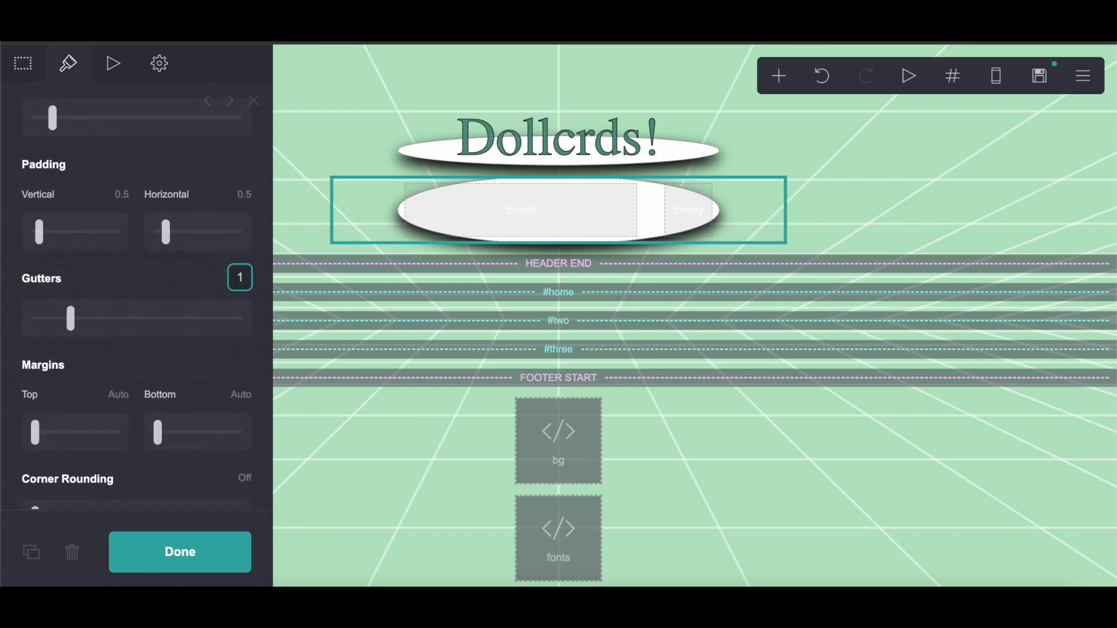
# Step: Set the container's vertical and horizontal padding to 1 and its gutters to 2
pyautogui.click(121, 194)
pyautogui.write('1')
pyautogui.click(243, 194)
pyautogui.write('1')
pyautogui.click(244, 277)
pyautogui.write('2')
pyautogui.press('Return')
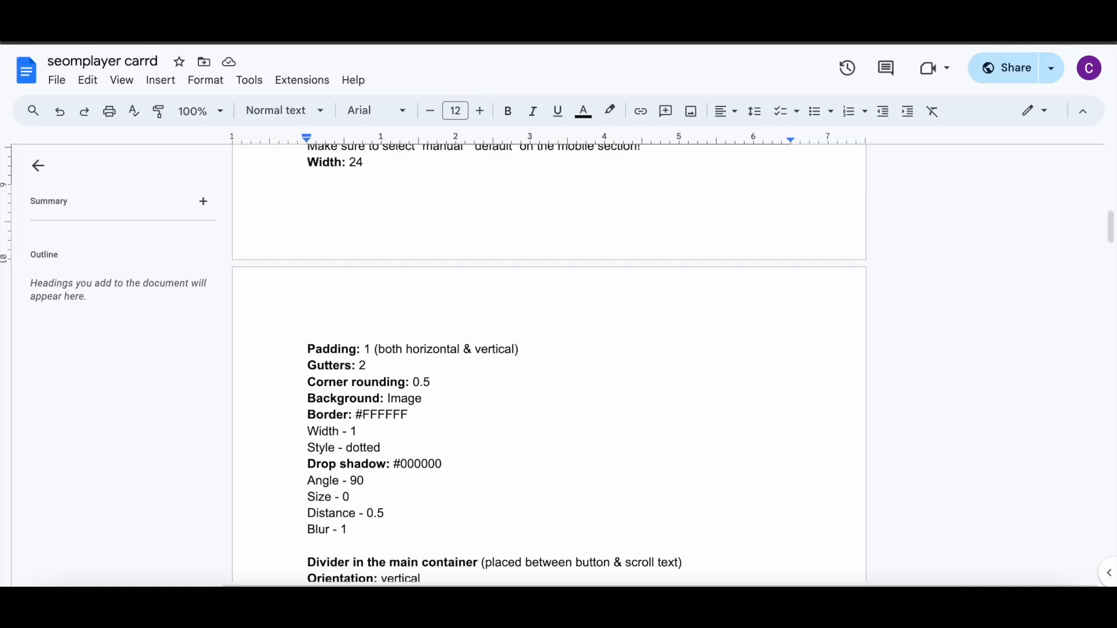
# Step: Set the container's corner rounding to 0.5
pyautogui.scroll(-3, 431, 343)
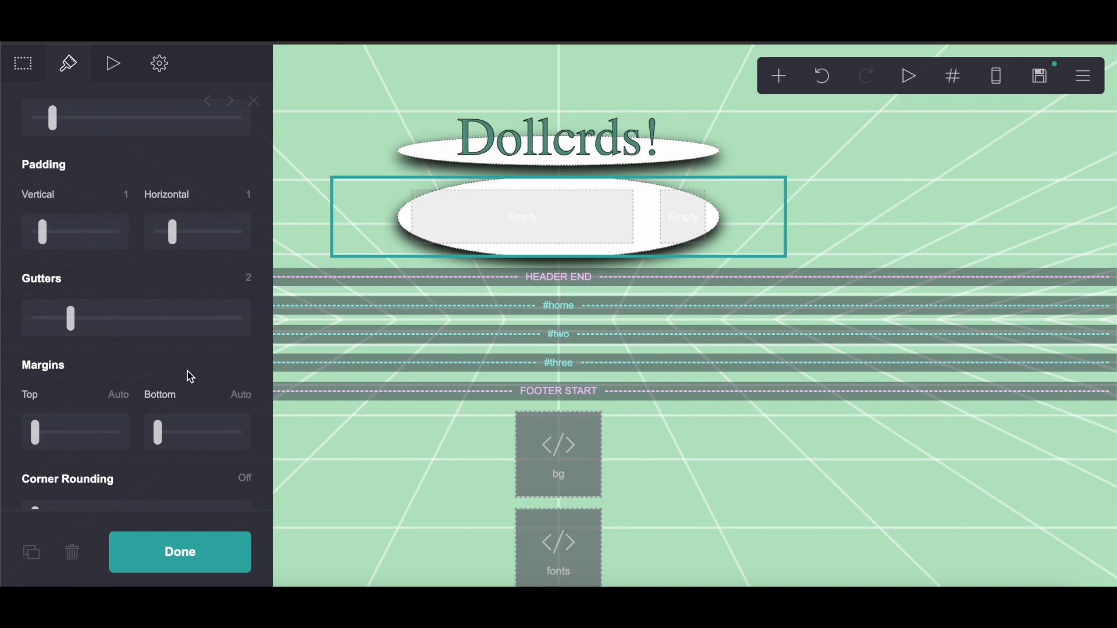
pyautogui.scroll(-3, 188, 371)
pyautogui.click(242, 309)
pyautogui.write('0.5')
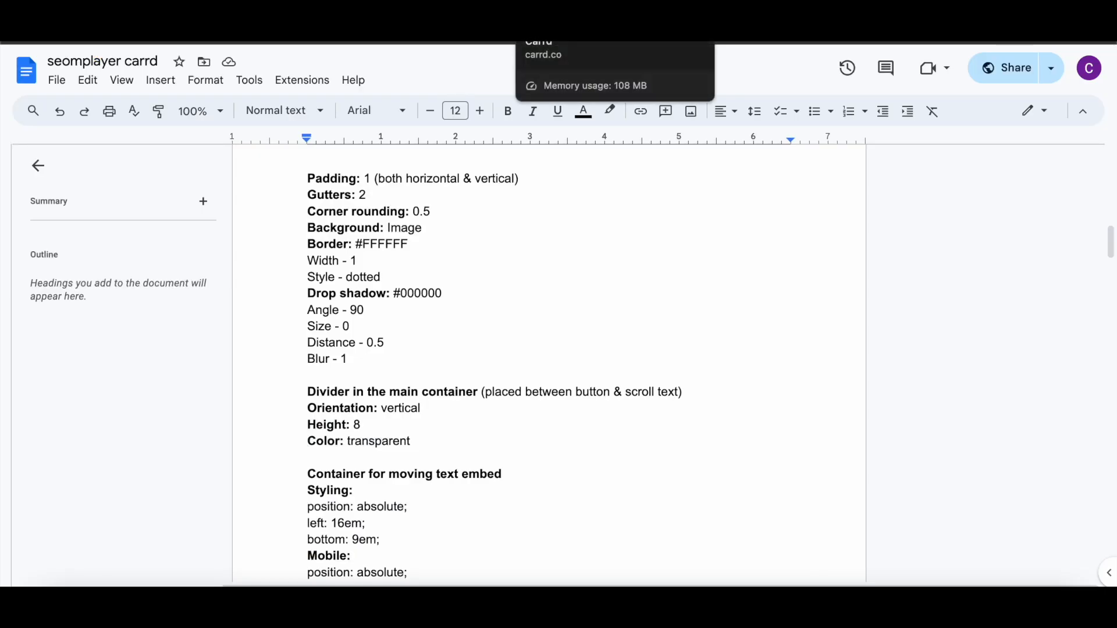
# Step: Change the container's border colour to white #FFFFFF
pyautogui.scroll(2, 523, 262)
pyautogui.scroll(-2, 525, 265)
pyautogui.click(582, 26)
pyautogui.scroll(-10, 101, 302)
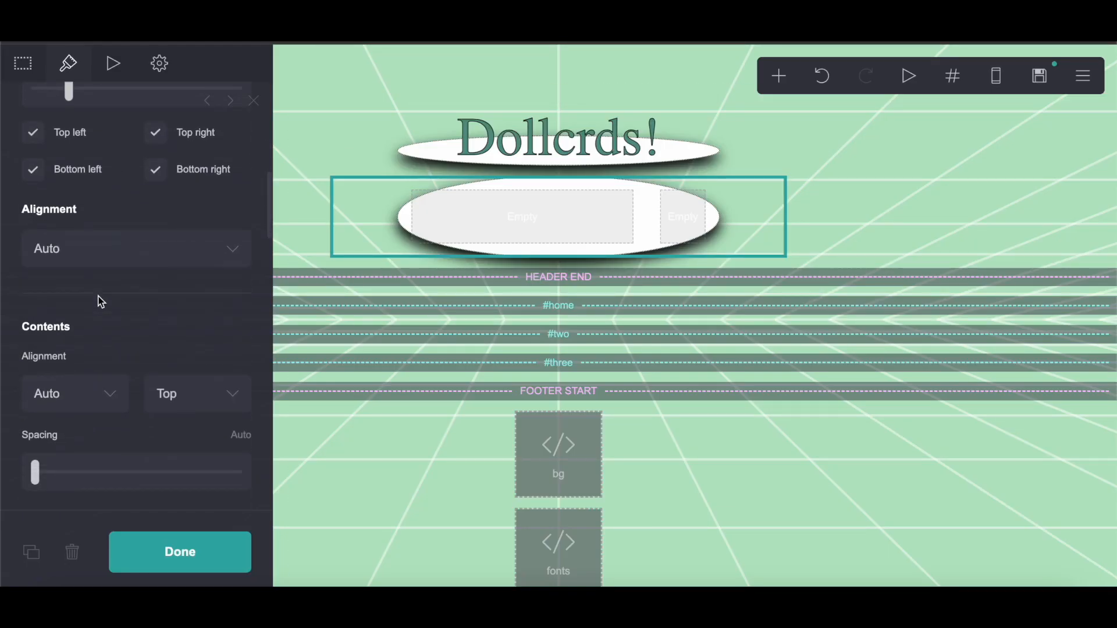
pyautogui.scroll(-5, 101, 302)
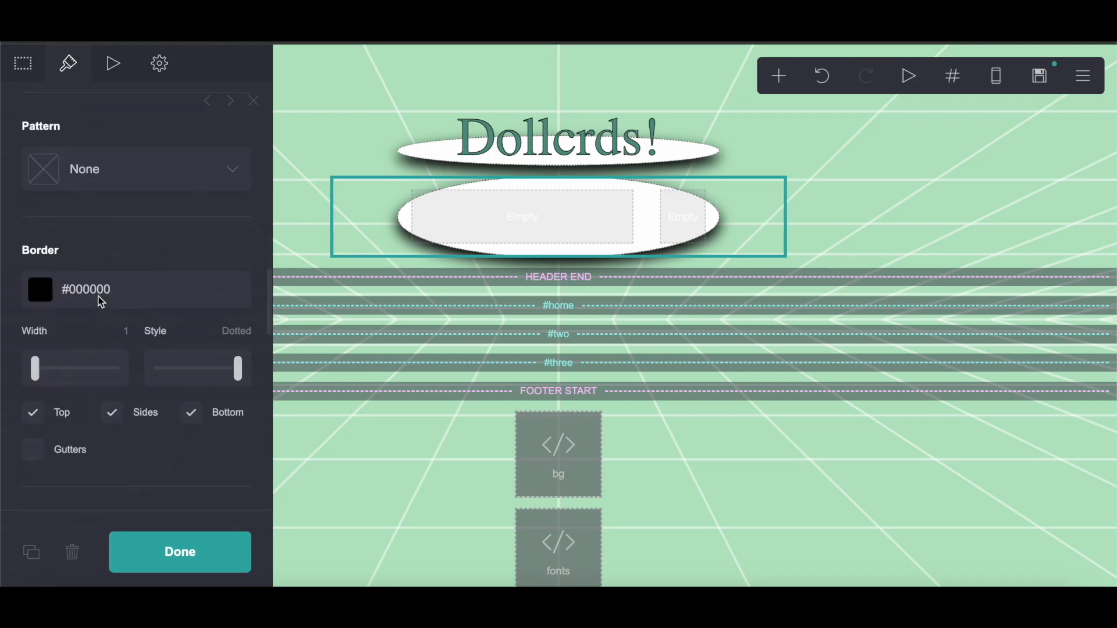
pyautogui.click(155, 228)
pyautogui.click(60, 255)
pyautogui.click(141, 170)
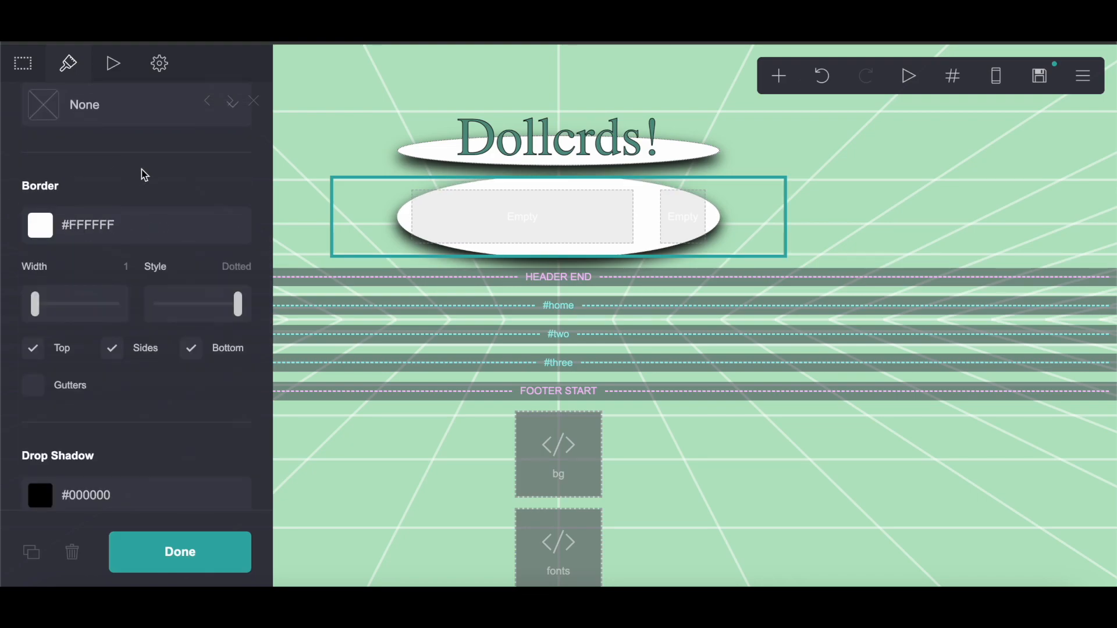
# Step: Clear the container's custom CSS style, removing the border-radius rule
pyautogui.scroll(-4, 161, 481)
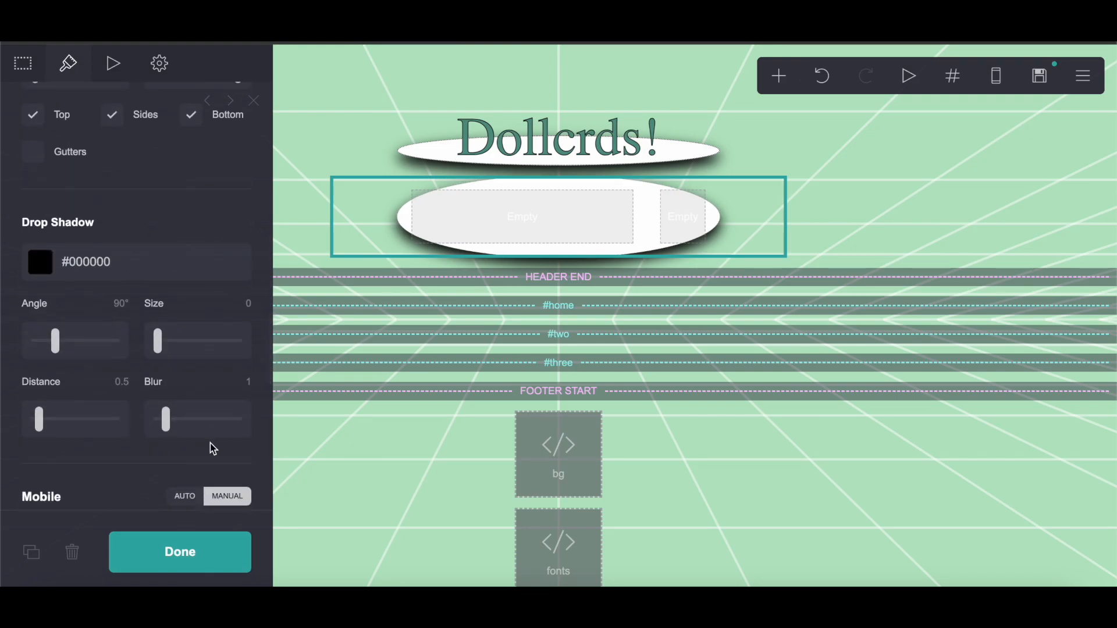
pyautogui.hotkey('alt', 'Tab')
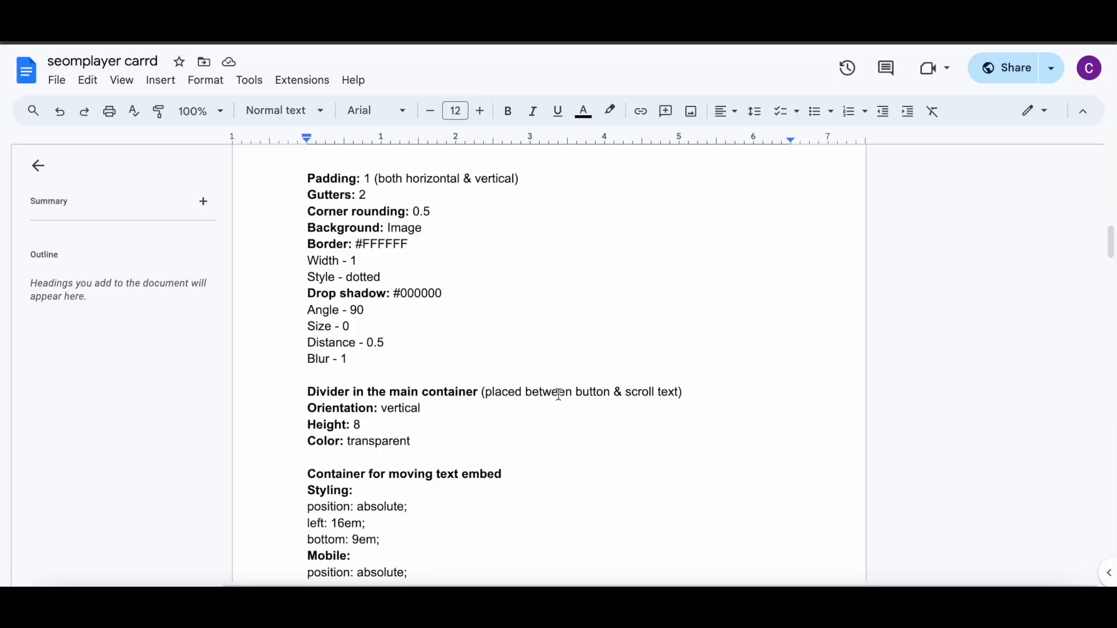
pyautogui.hotkey('alt', 'Tab')
pyautogui.click(159, 53)
pyautogui.click(138, 297)
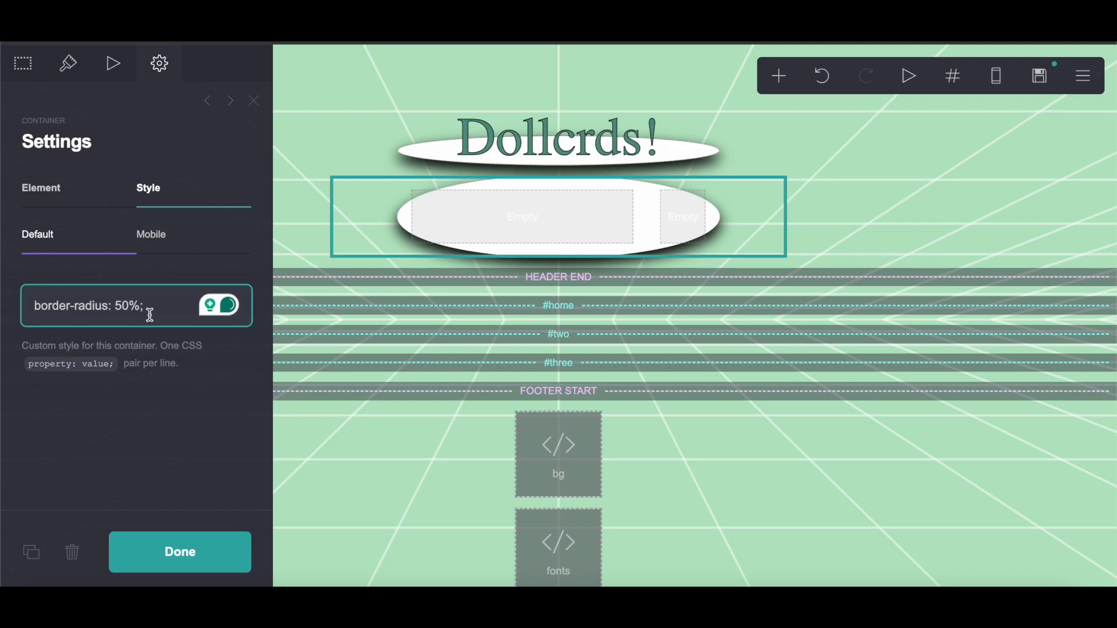
pyautogui.hotkey('ctrl', 'a')
pyautogui.press('BackSpace')
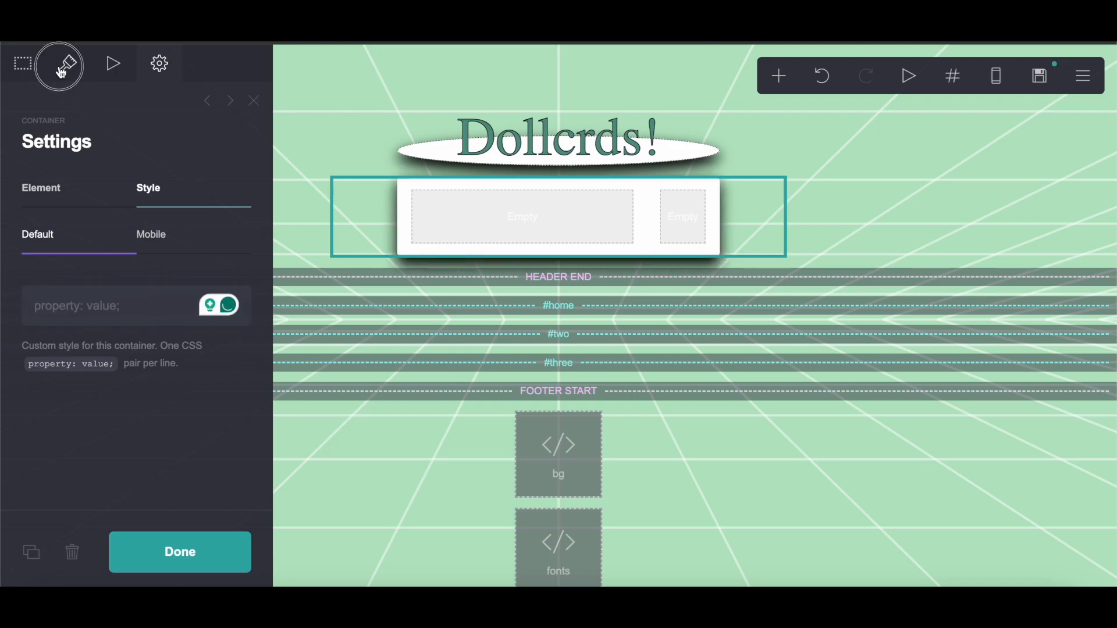
# Step: Set the container's background to Image, upload IMG_1512.GIF, and finish editing the container
pyautogui.click(68, 63)
pyautogui.scroll(-5, 96, 300)
pyautogui.scroll(-5, 96, 297)
pyautogui.click(100, 223)
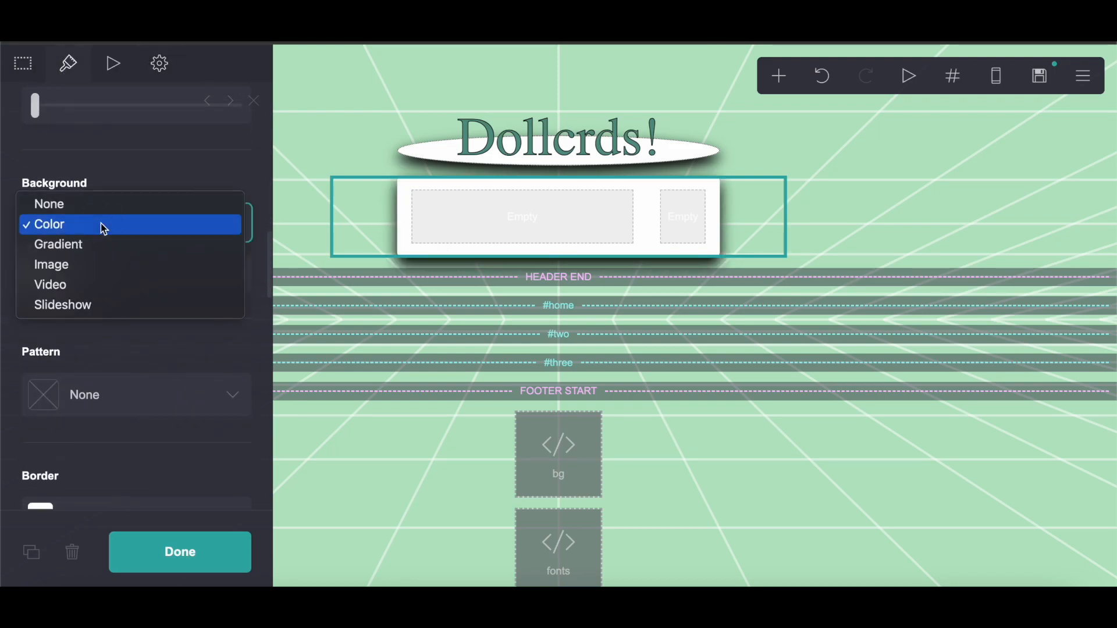
pyautogui.click(90, 272)
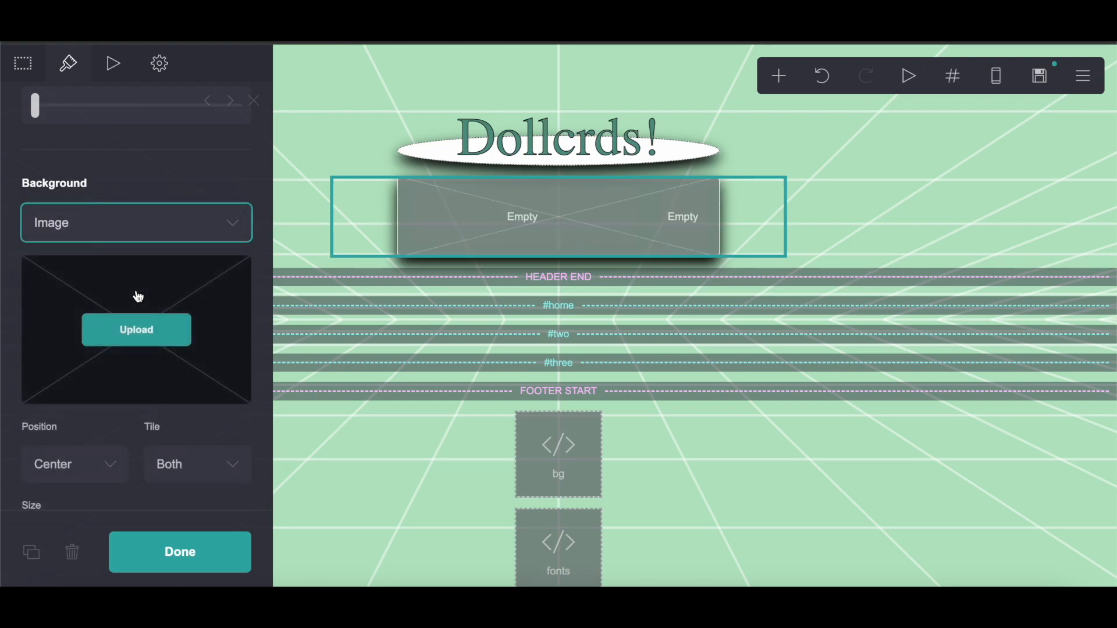
pyautogui.click(140, 299)
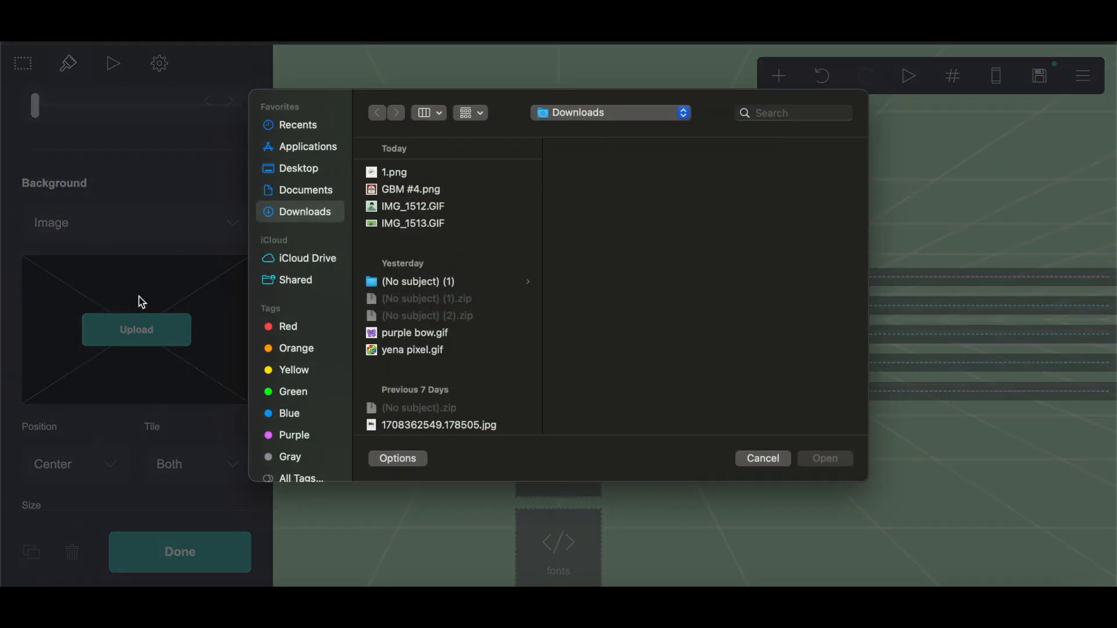
pyautogui.click(422, 208)
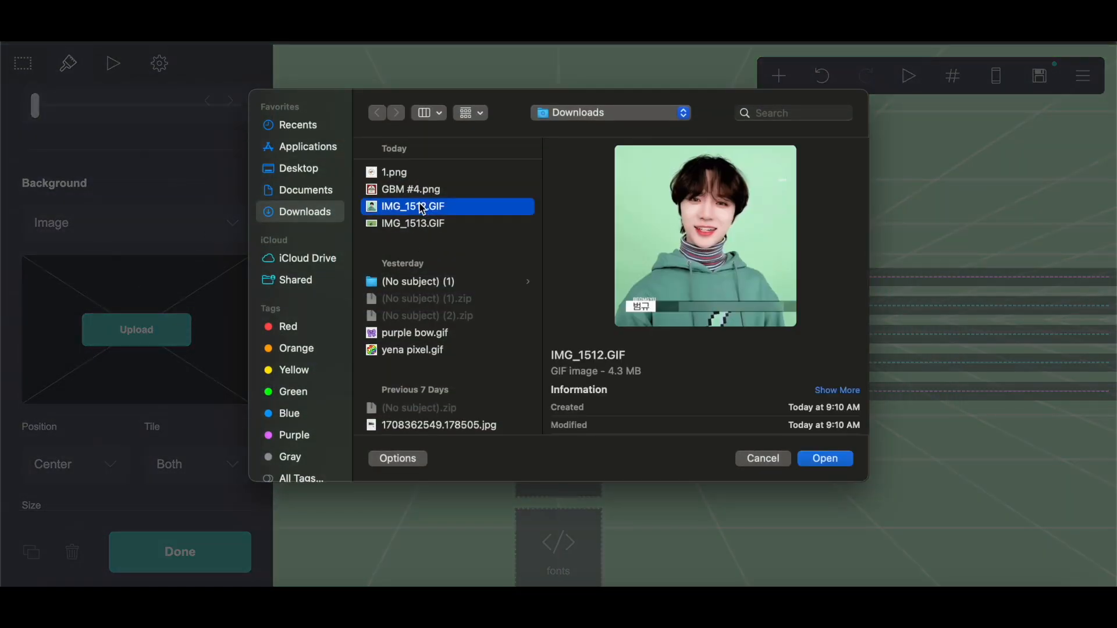
pyautogui.click(827, 464)
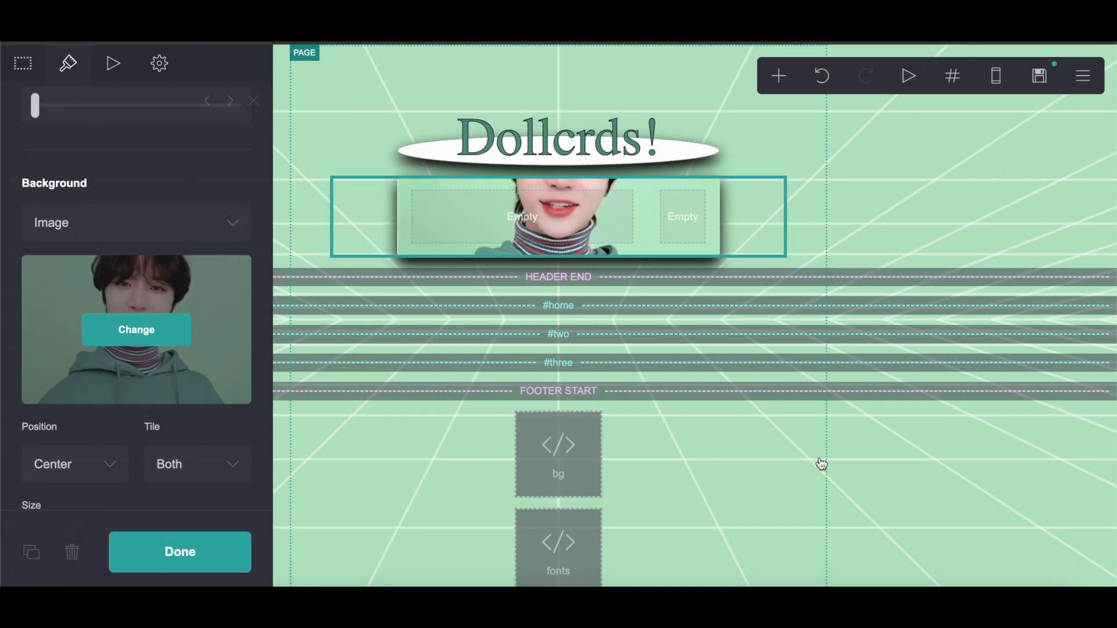
pyautogui.click(216, 565)
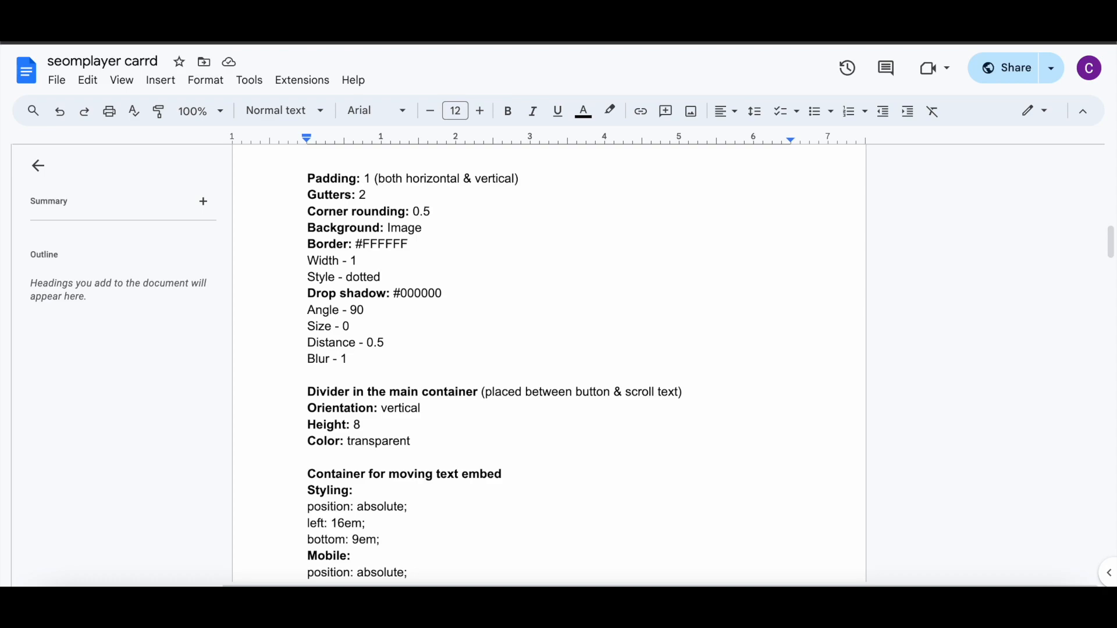
# Step: Add a Divider element and place it inside the main container's left column
pyautogui.scroll(-2, 518, 381)
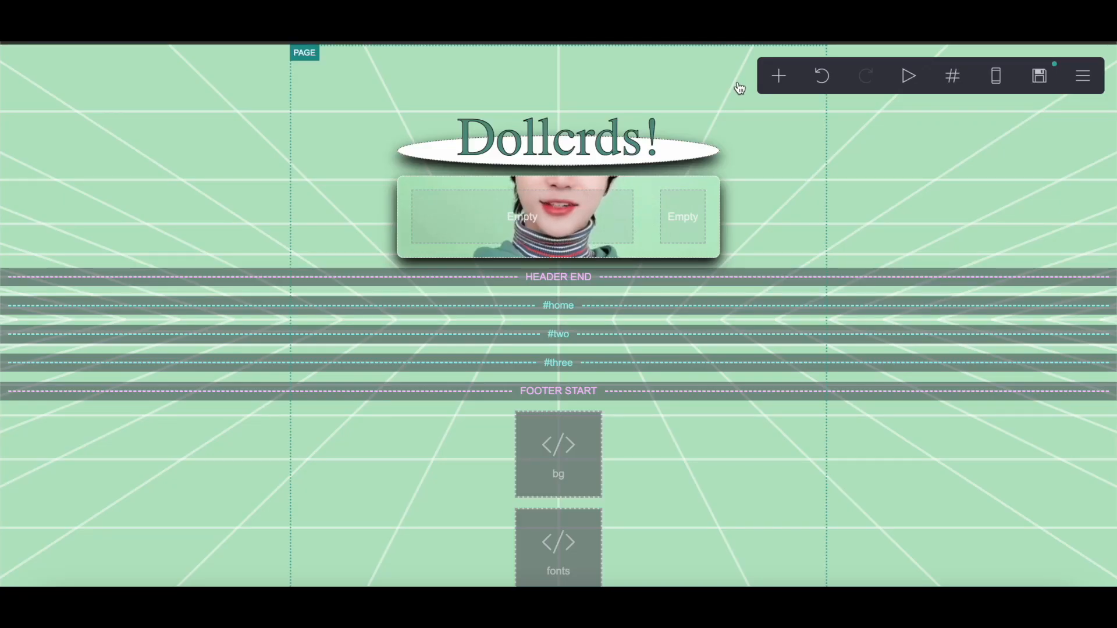
pyautogui.click(778, 80)
pyautogui.click(735, 308)
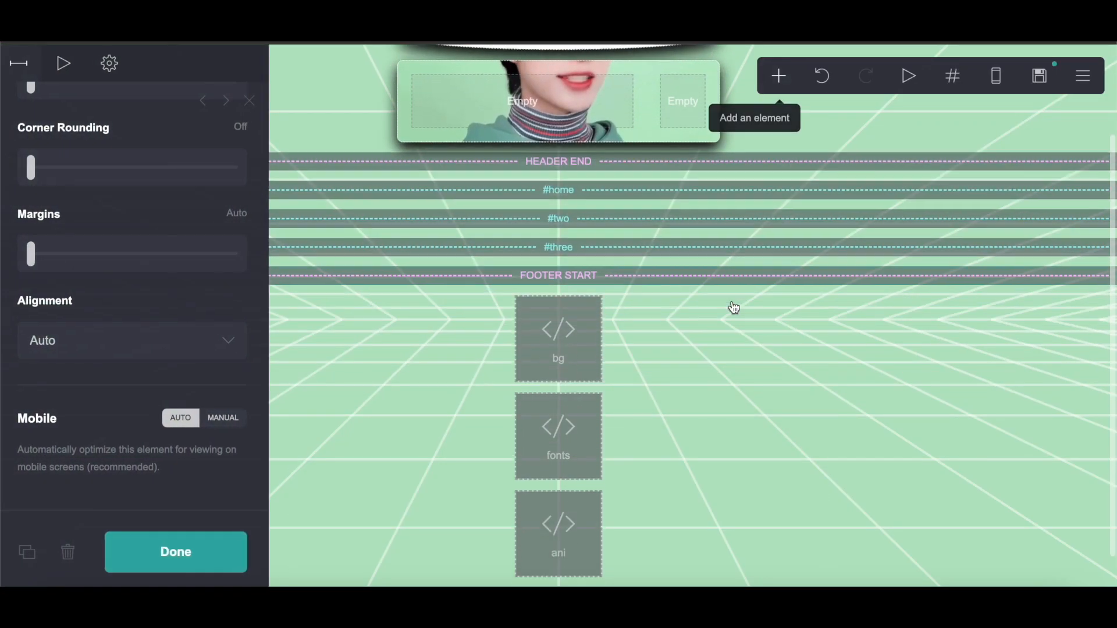
pyautogui.moveTo(588, 543); pyautogui.dragTo(412, 140)
pyautogui.click(821, 74)
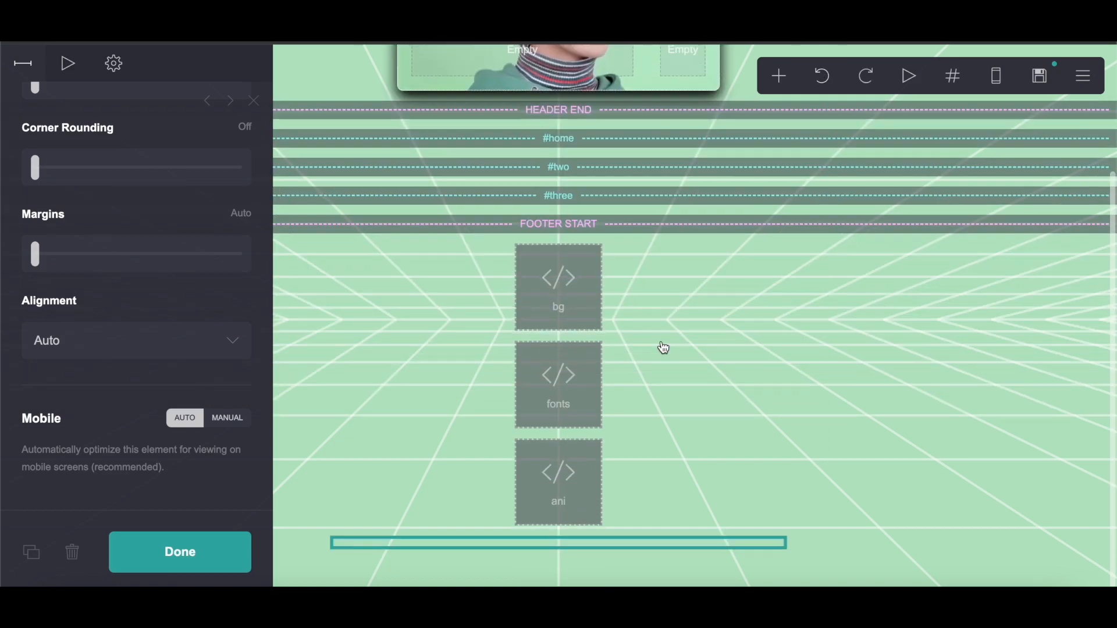
pyautogui.moveTo(541, 549); pyautogui.dragTo(523, 196)
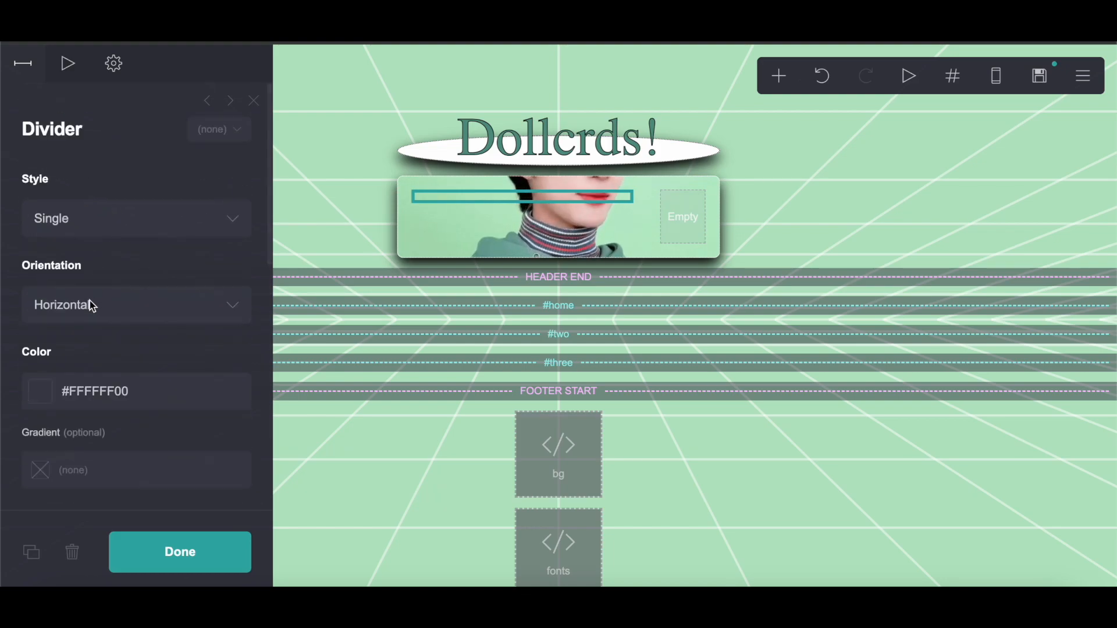
# Step: Make the divider vertical with height 8 and a transparent #FFFFFF00 colour
pyautogui.click(90, 301)
pyautogui.click(90, 327)
pyautogui.scroll(-5, 116, 317)
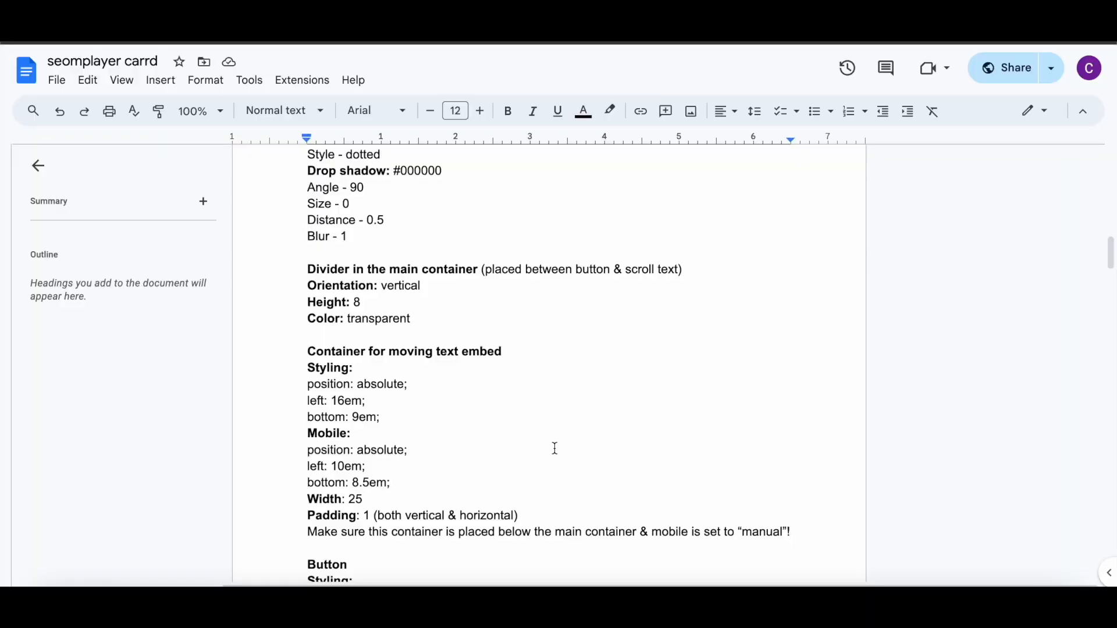
# Step: Add a Buttons element and move it into the main container's left column below the divider
pyautogui.scroll(-3, 554, 448)
pyautogui.scroll(11, 554, 448)
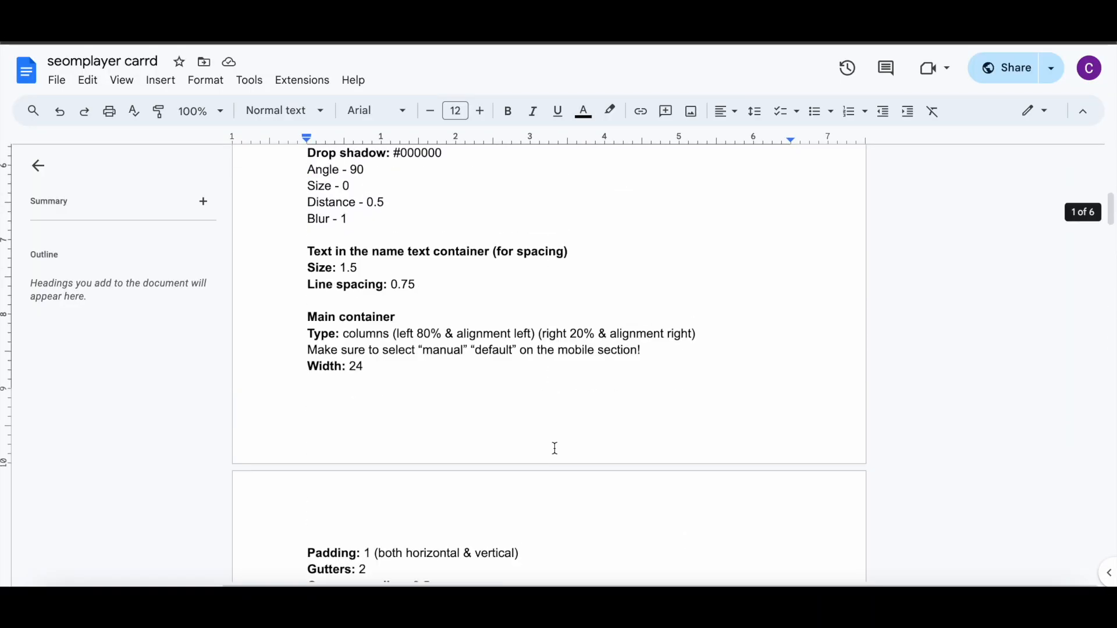
pyautogui.scroll(-13, 554, 448)
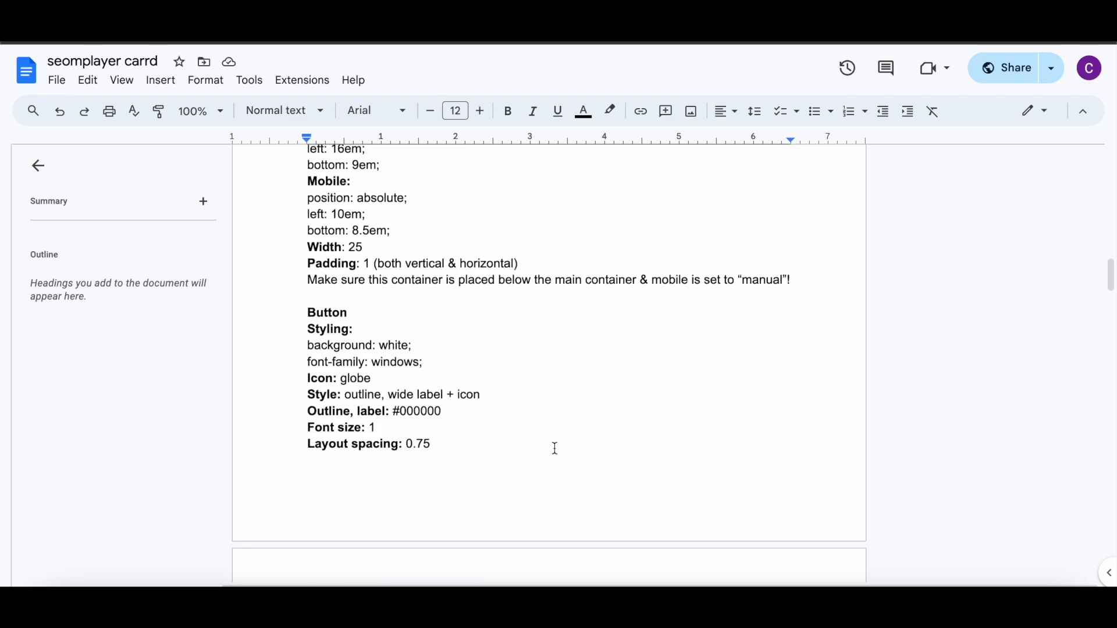
pyautogui.scroll(-5, 555, 448)
pyautogui.scroll(5, 554, 447)
pyautogui.scroll(-3, 554, 448)
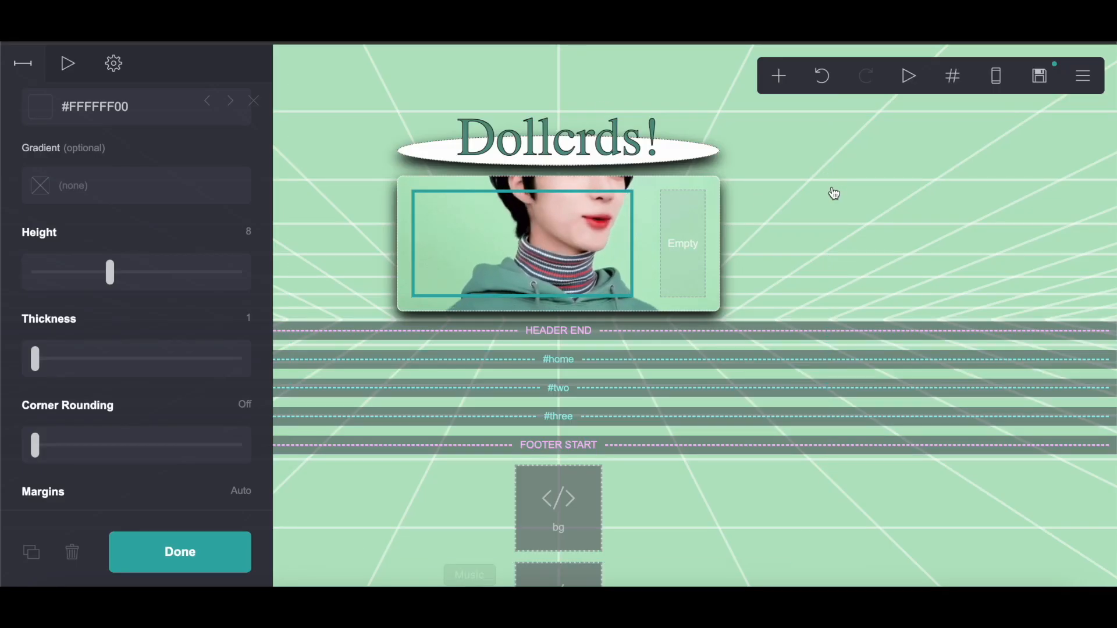
pyautogui.click(777, 74)
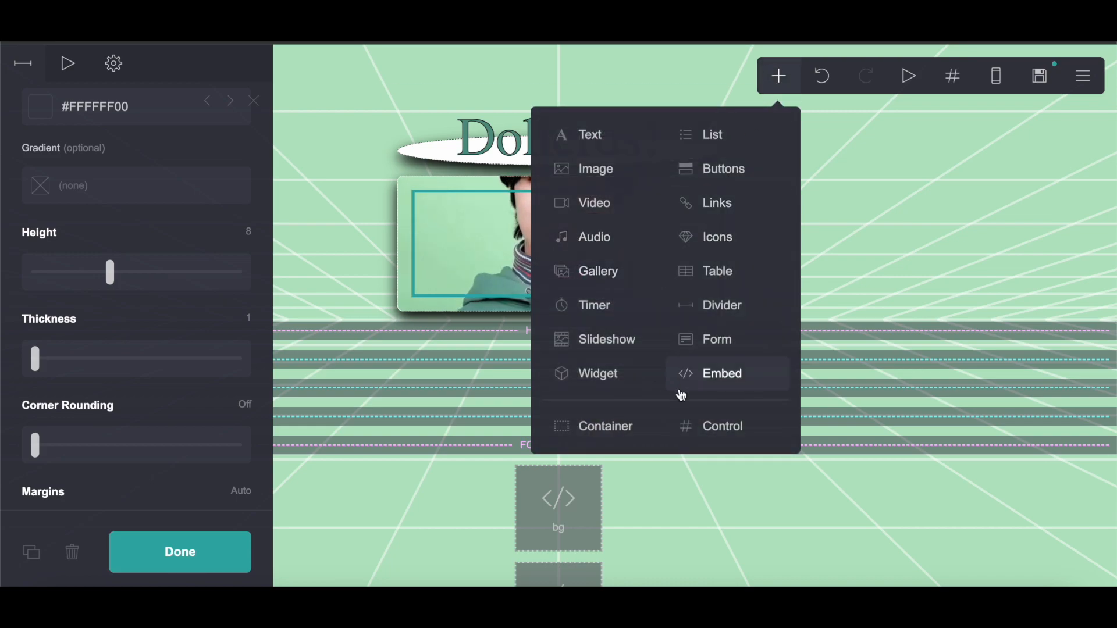
pyautogui.click(744, 185)
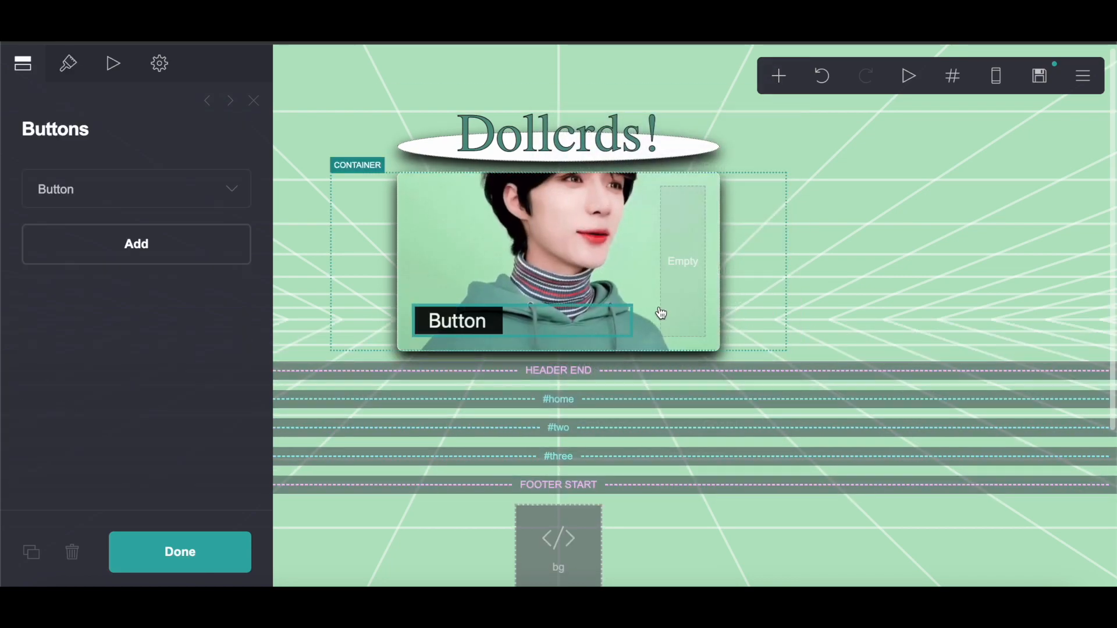
pyautogui.moveTo(485, 330); pyautogui.dragTo(509, 203)
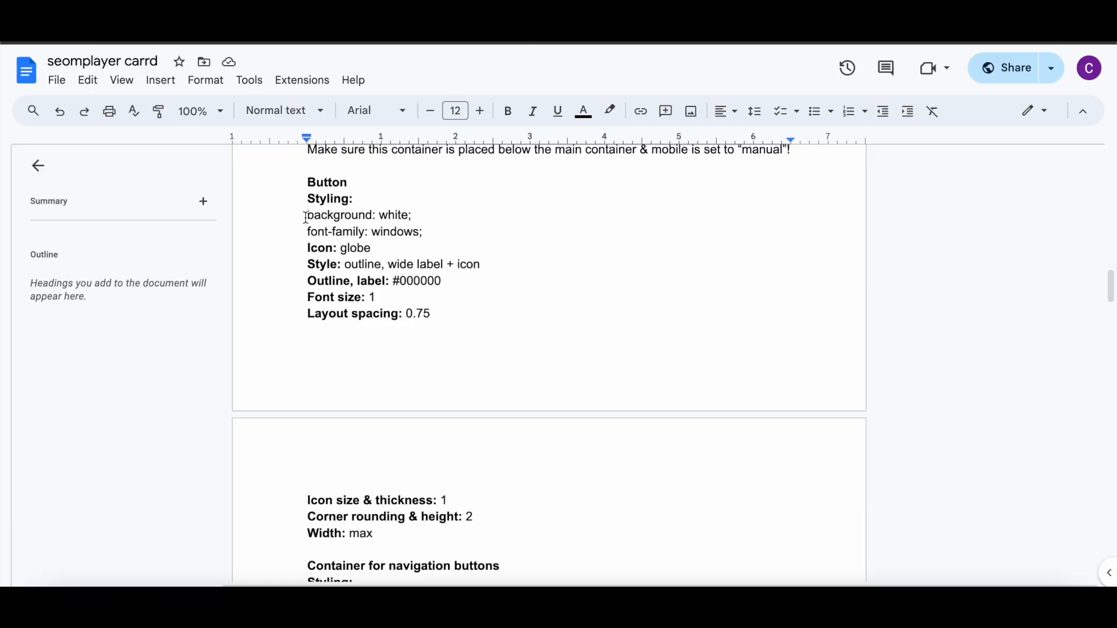
# Step: Copy the 'background: white; font-family: windows;' lines from the notes document and paste them as the button's custom style
pyautogui.moveTo(306, 217); pyautogui.dragTo(425, 231)
pyautogui.press('super+c')
pyautogui.rightClick(381, 230)
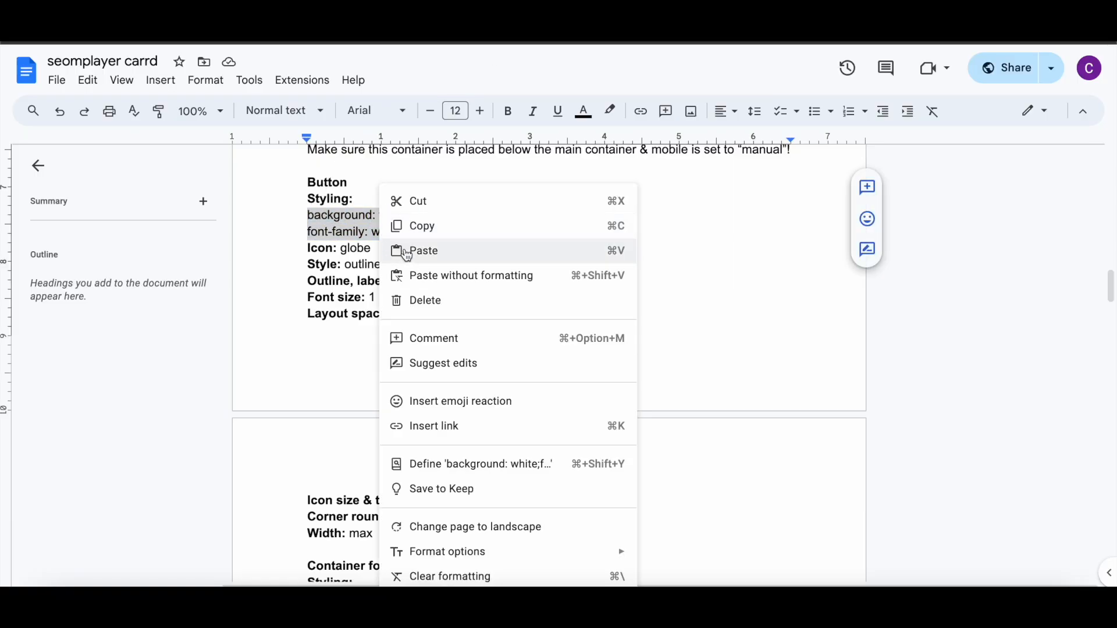
pyautogui.click(417, 226)
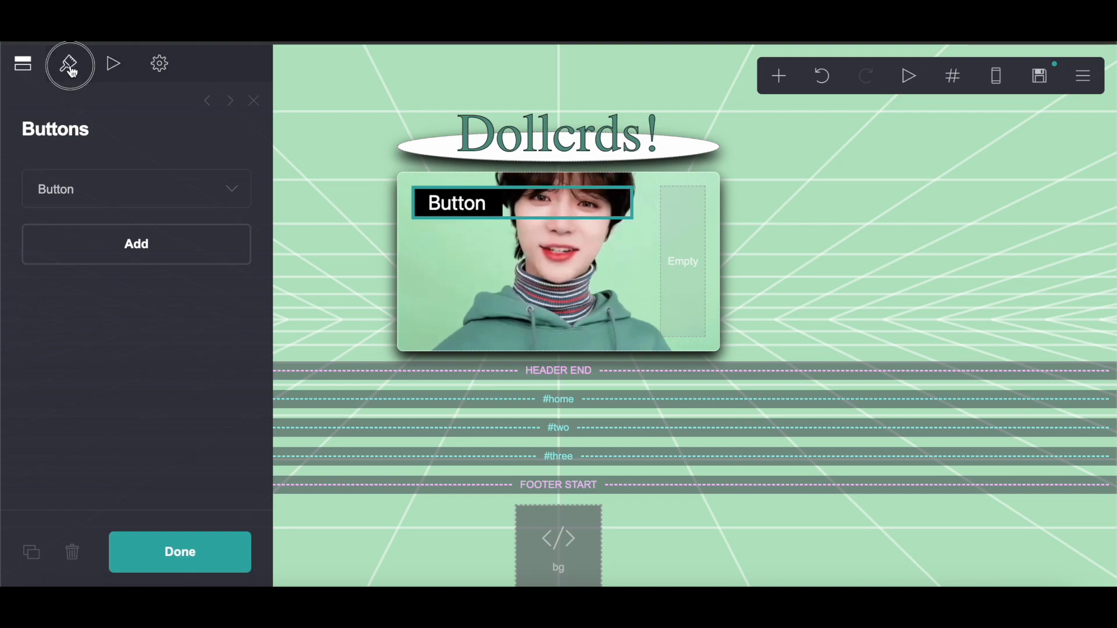
pyautogui.click(70, 65)
pyautogui.click(161, 65)
pyautogui.click(131, 199)
pyautogui.click(115, 299)
pyautogui.rightClick(118, 298)
pyautogui.click(146, 409)
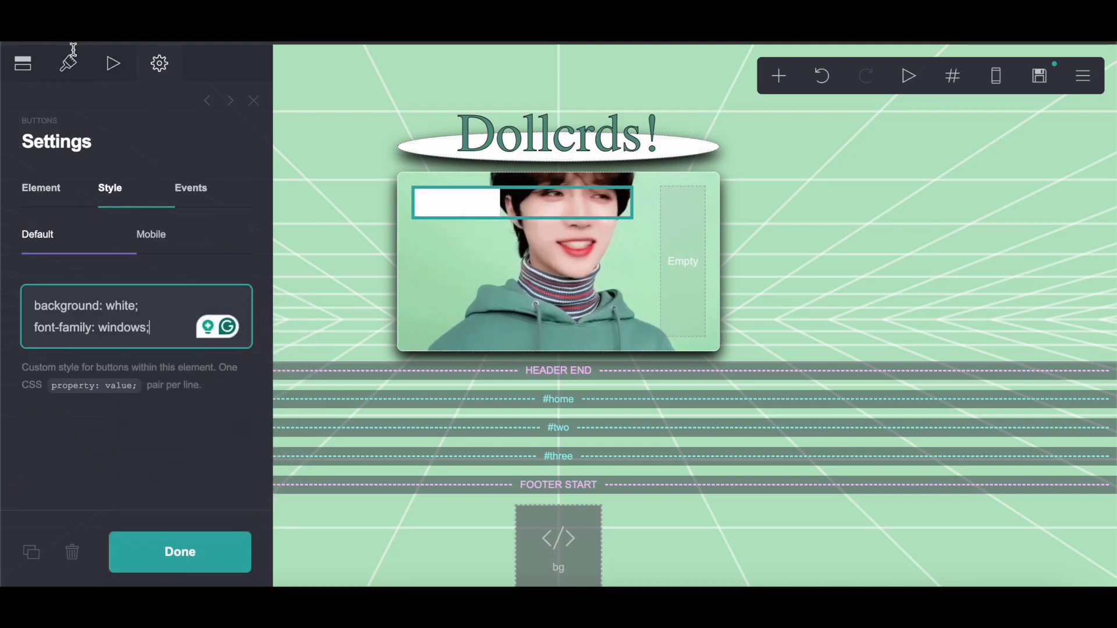
# Step: Set the button's appearance to Wide Label + Icon and its style to Outline
pyautogui.click(69, 63)
pyautogui.click(85, 279)
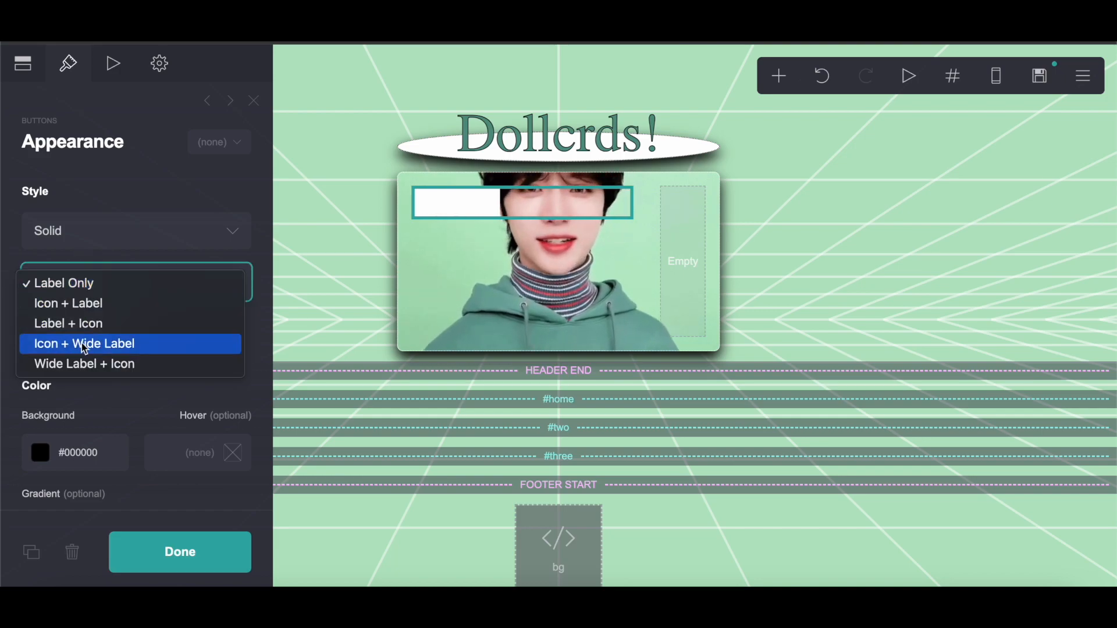
pyautogui.click(84, 363)
pyautogui.scroll(-2, 86, 359)
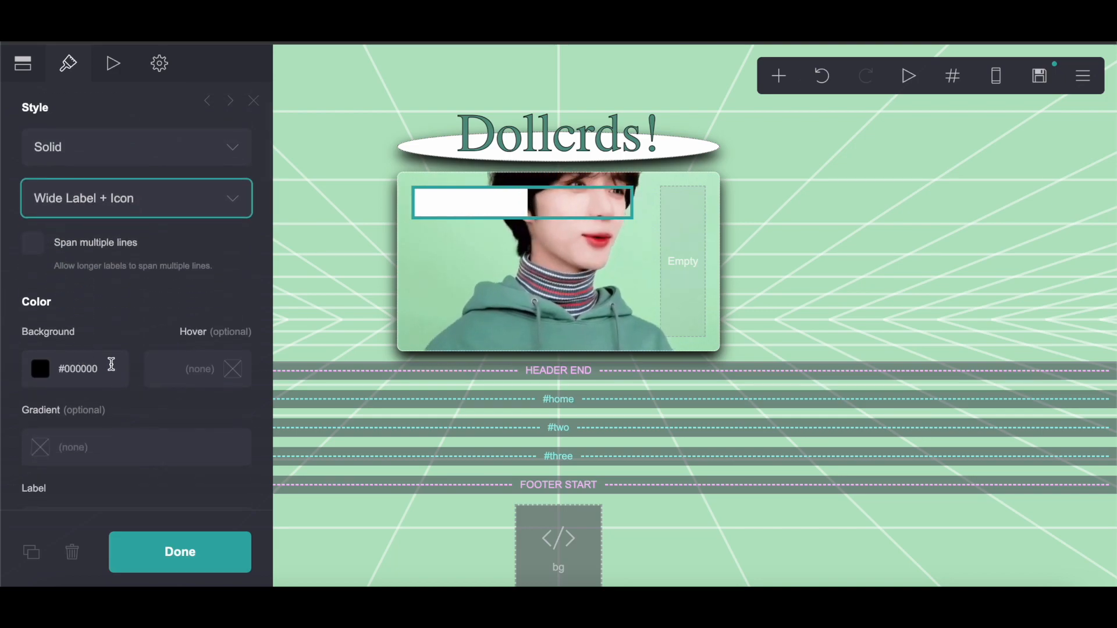
pyautogui.click(125, 142)
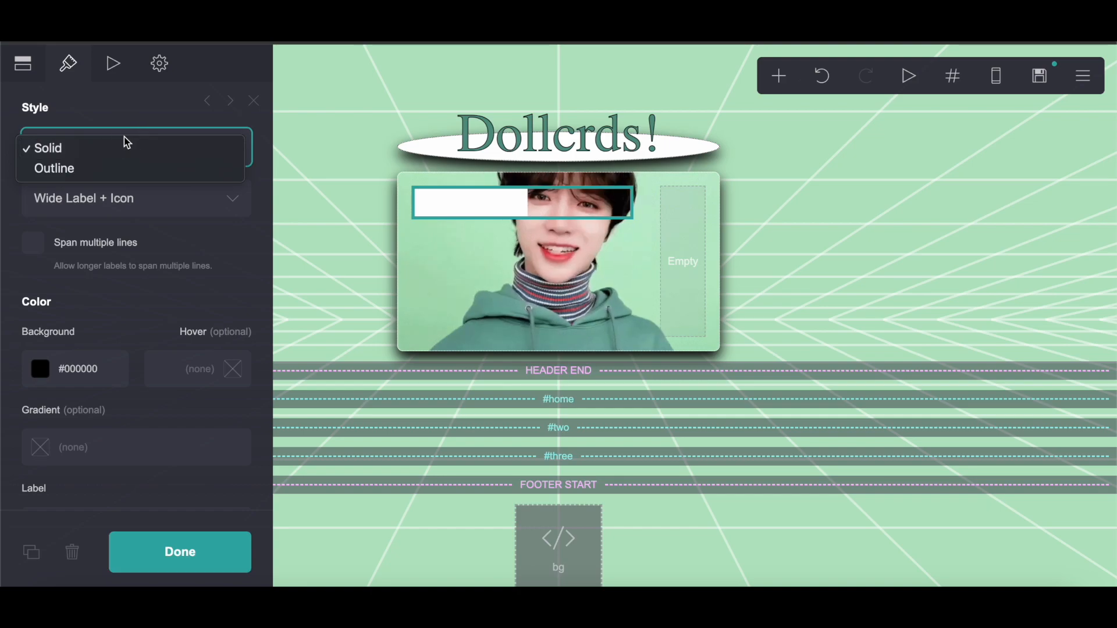
pyautogui.click(114, 168)
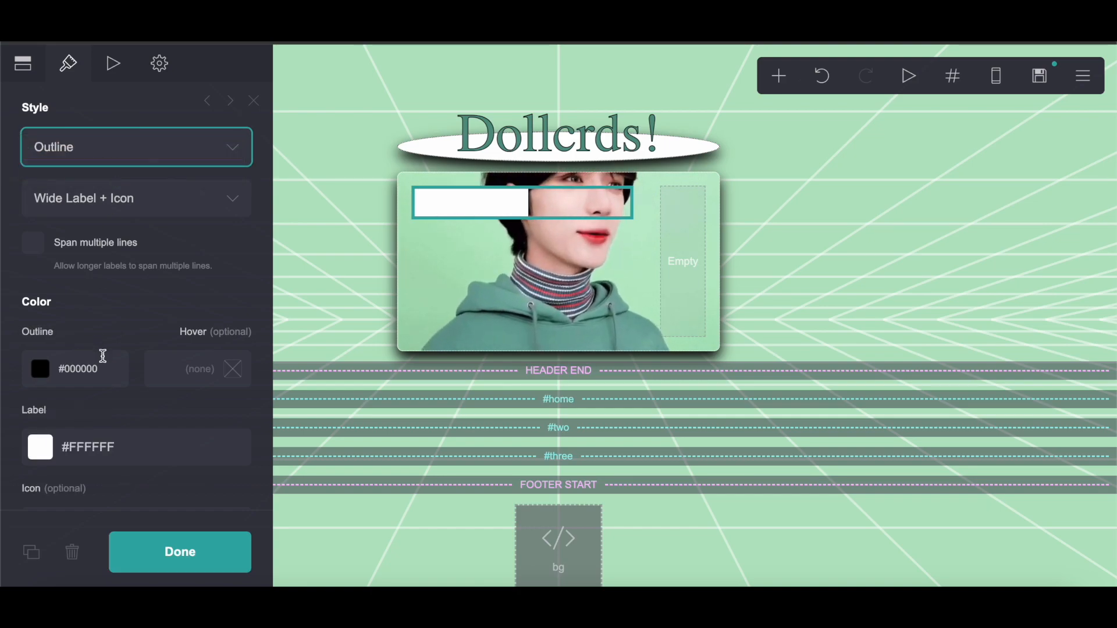
# Step: Change the button's icon to Globe
pyautogui.scroll(-1, 103, 356)
pyautogui.click(24, 69)
pyautogui.click(104, 188)
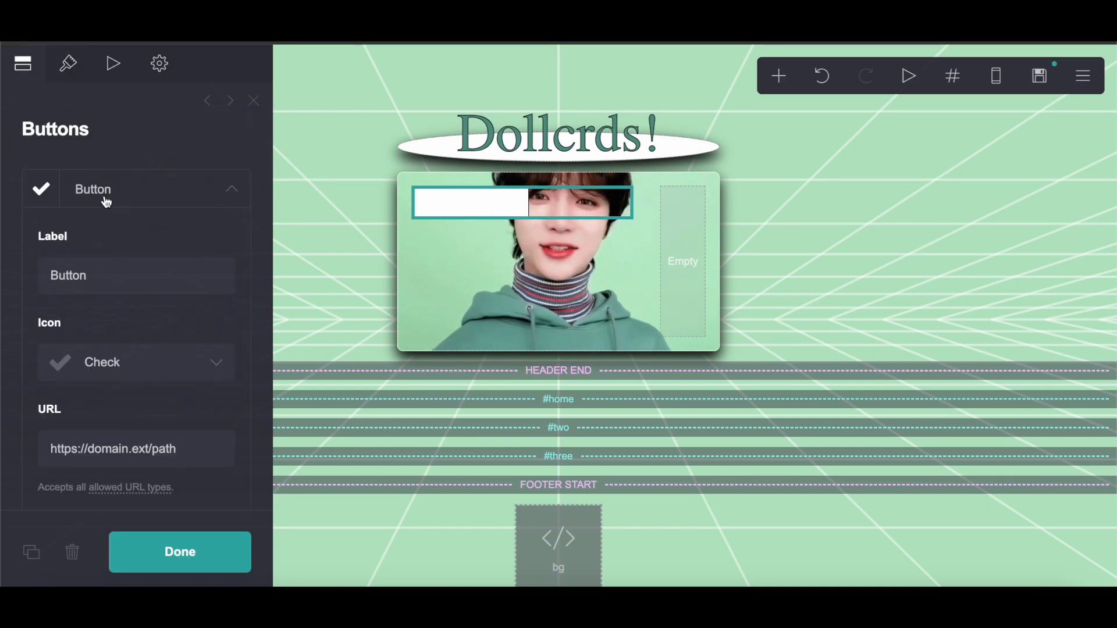
pyautogui.click(113, 354)
pyautogui.scroll(-8, 115, 356)
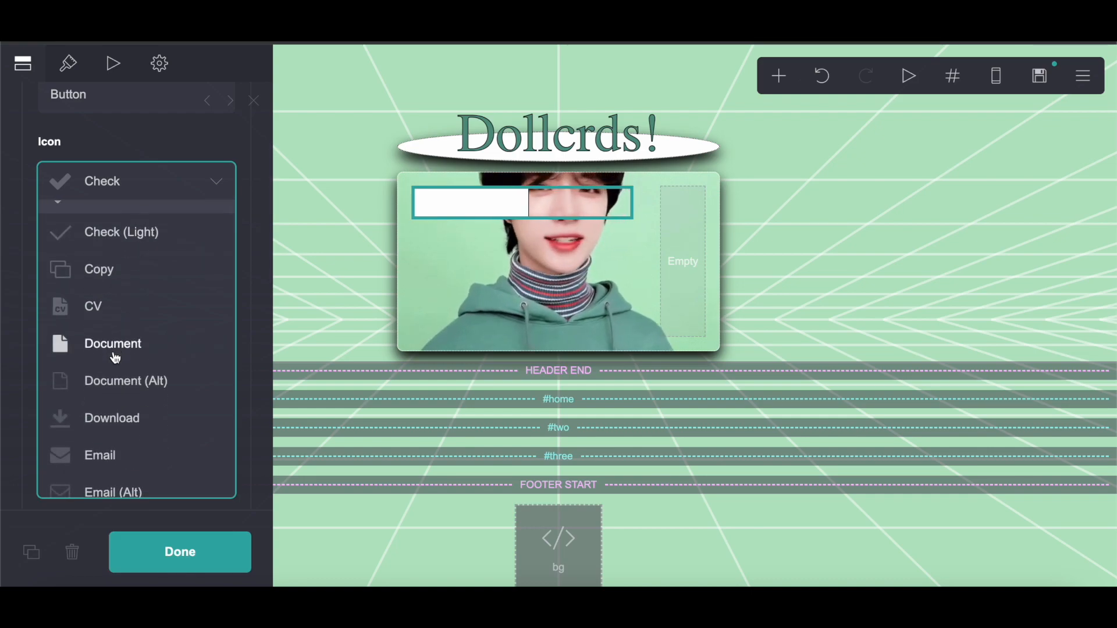
pyautogui.click(116, 230)
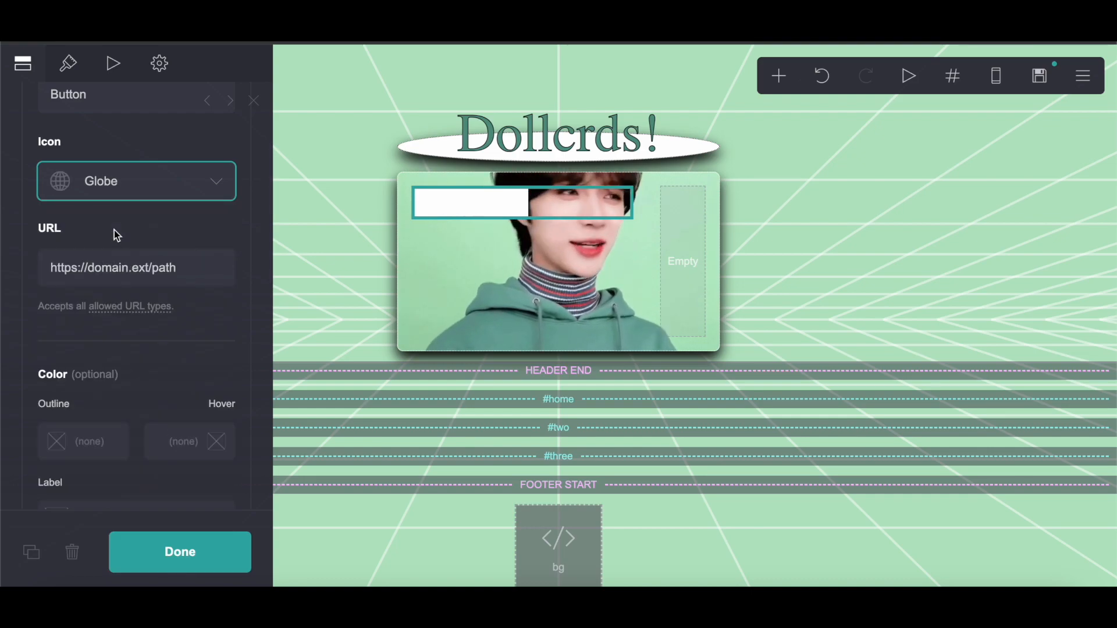
# Step: Copy the hex colour 549484 from the image colour picker site and paste it as the button's icon colour
pyautogui.scroll(3, 117, 235)
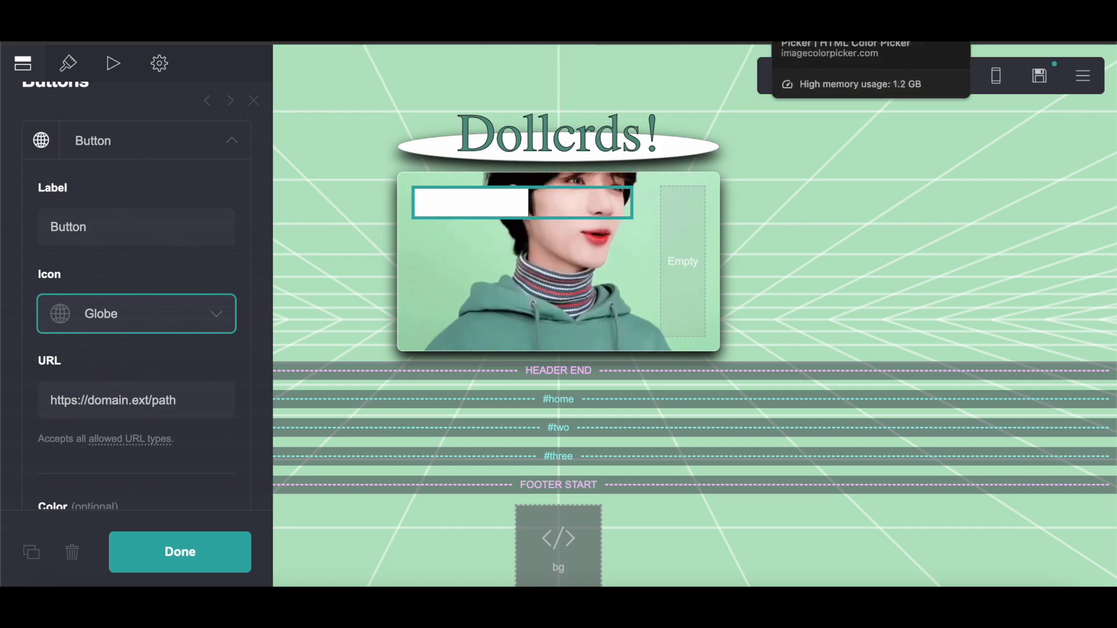
pyautogui.click(838, 12)
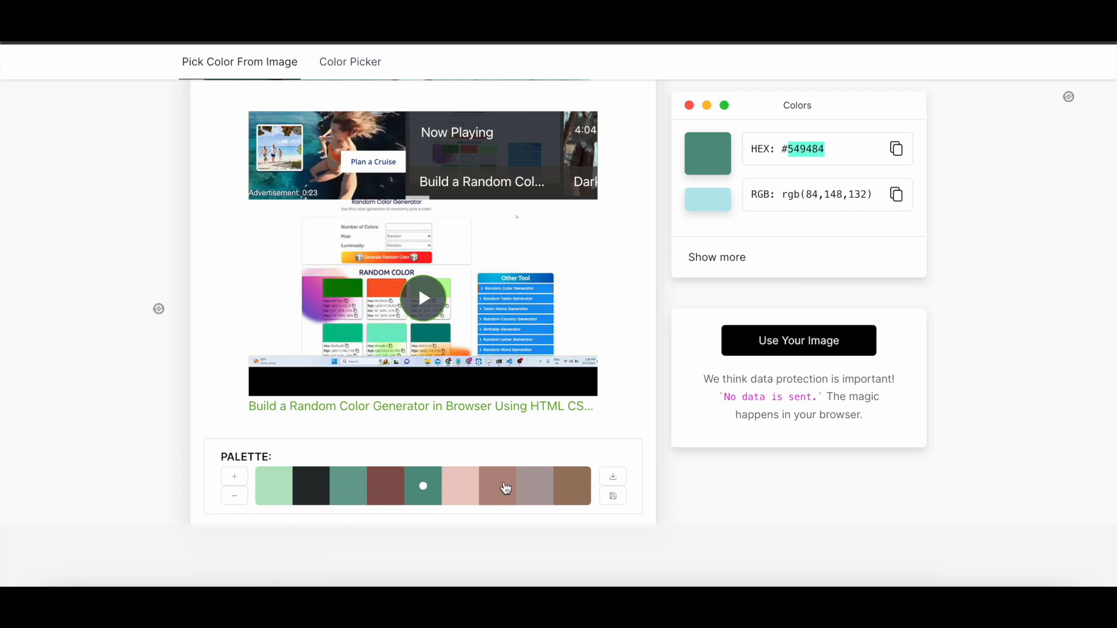
pyautogui.rightClick(792, 147)
pyautogui.click(814, 180)
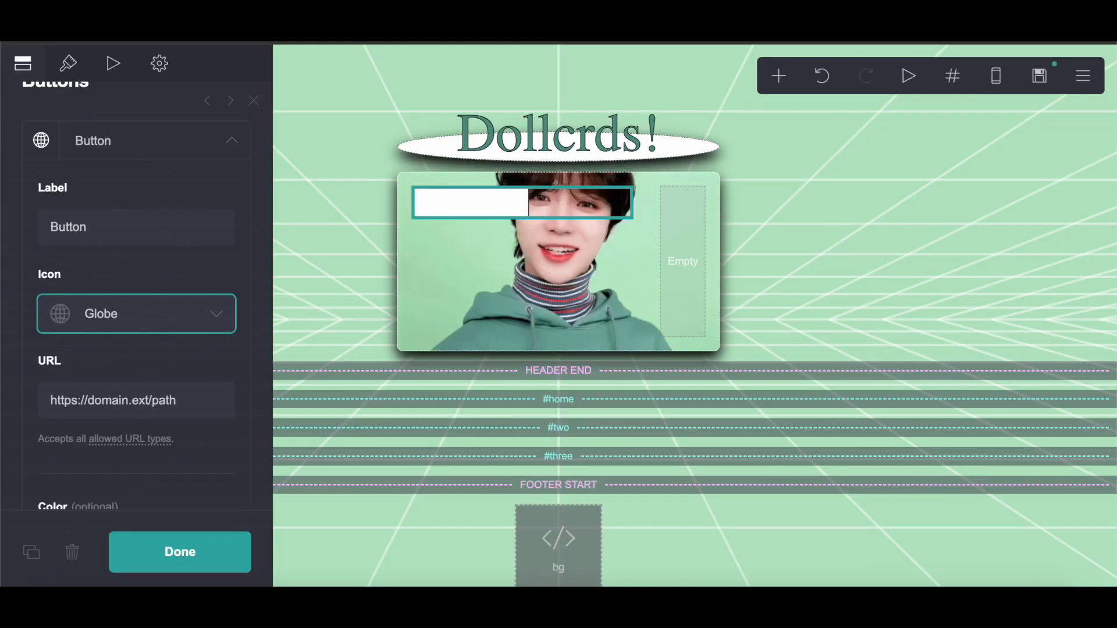
pyautogui.click(137, 312)
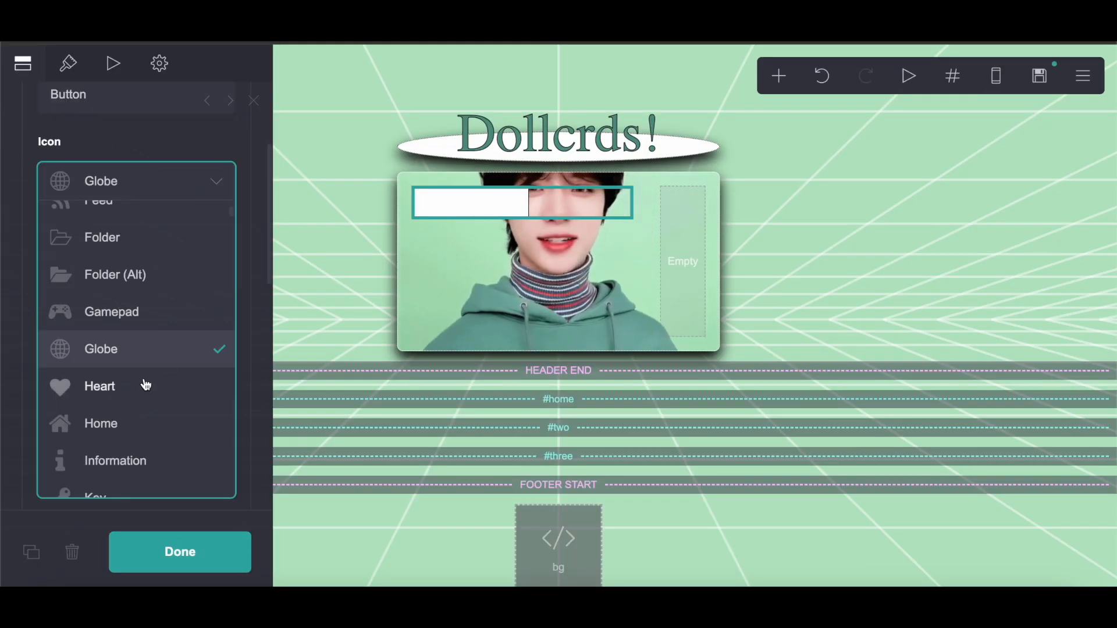
pyautogui.click(137, 151)
pyautogui.scroll(-5, 130, 336)
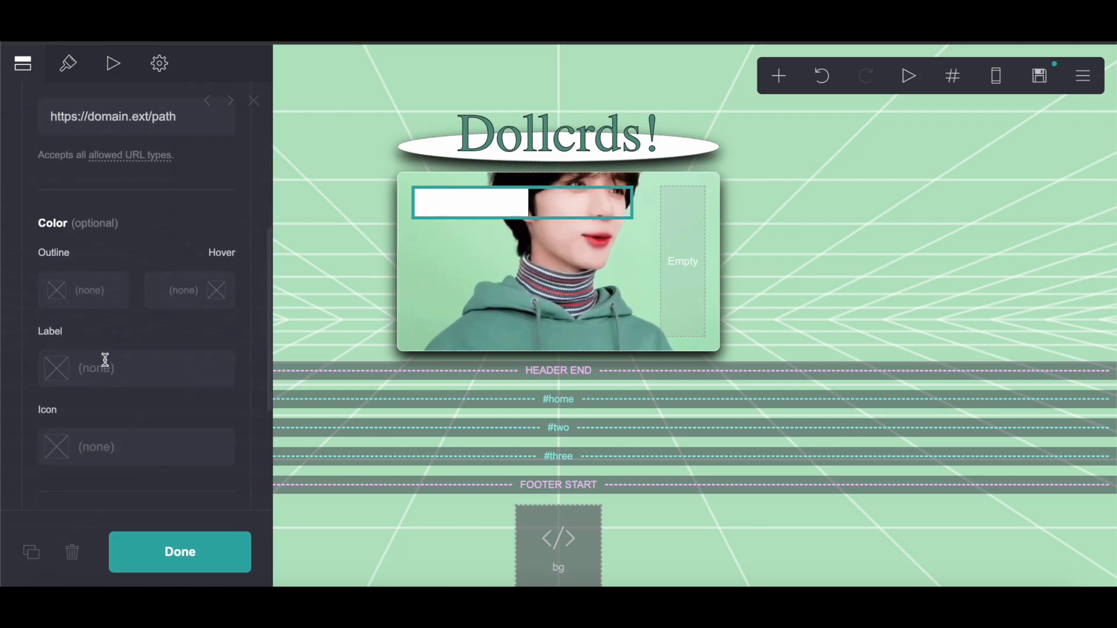
pyautogui.click(74, 80)
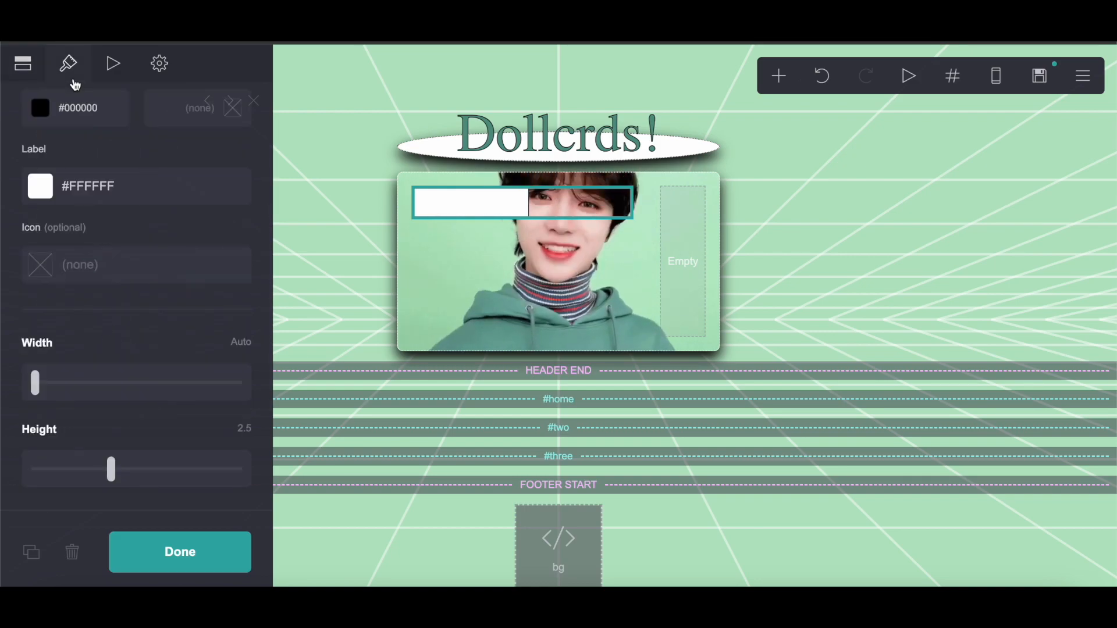
pyautogui.scroll(1, 60, 93)
pyautogui.click(23, 69)
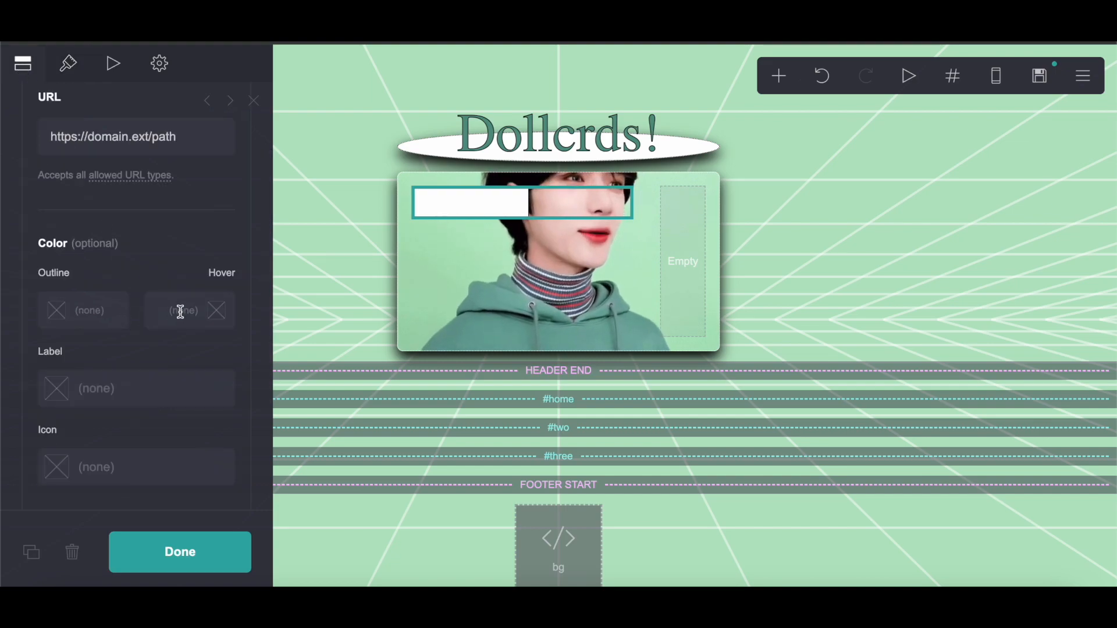
pyautogui.scroll(-2, 113, 388)
pyautogui.click(114, 348)
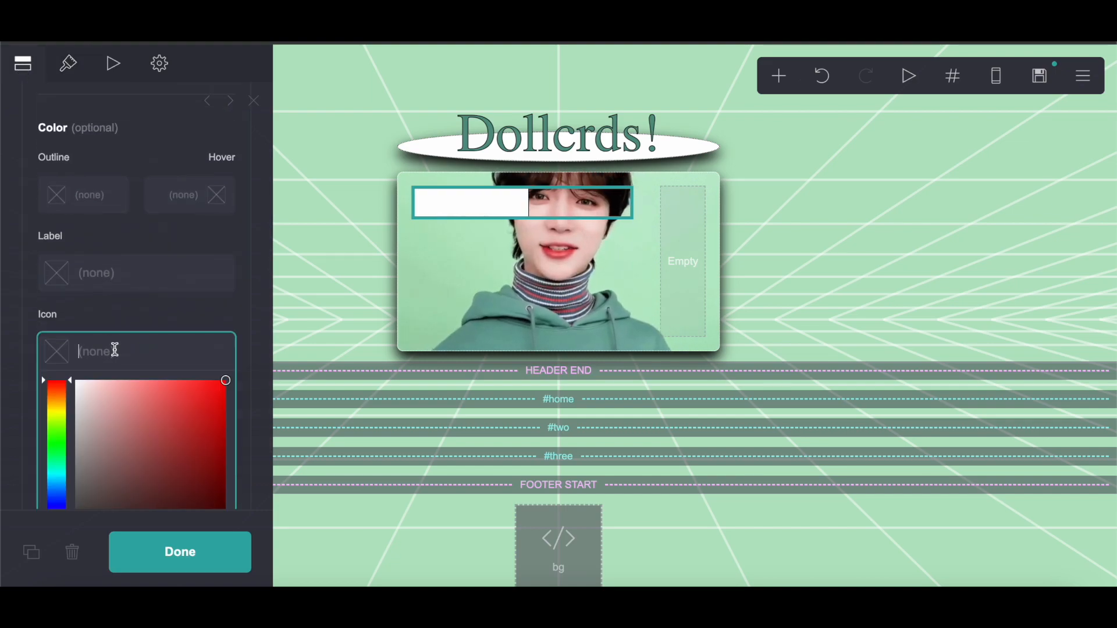
pyautogui.rightClick(154, 353)
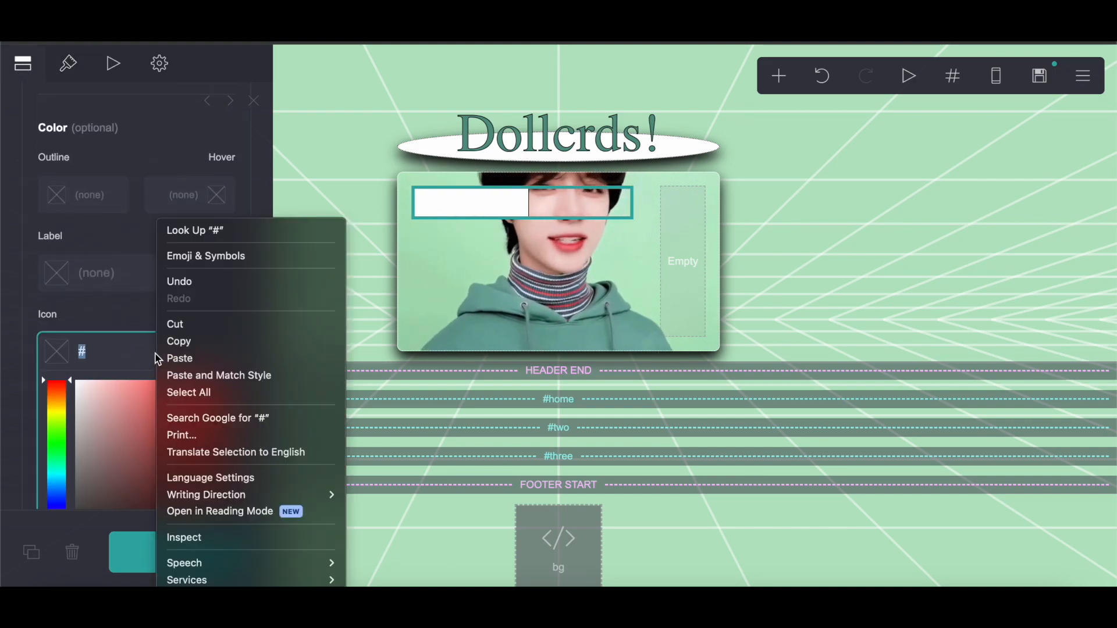
pyautogui.click(179, 356)
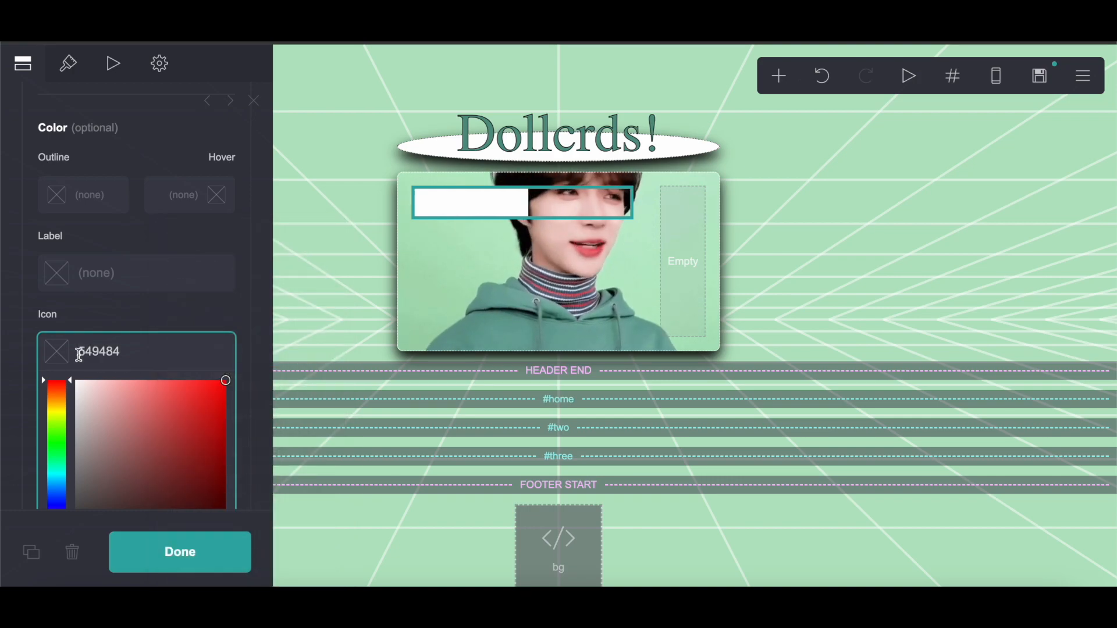
pyautogui.click(140, 328)
# Step: Set the button's label colour to #000000
pyautogui.scroll(-6, 96, 124)
pyautogui.scroll(8, 96, 124)
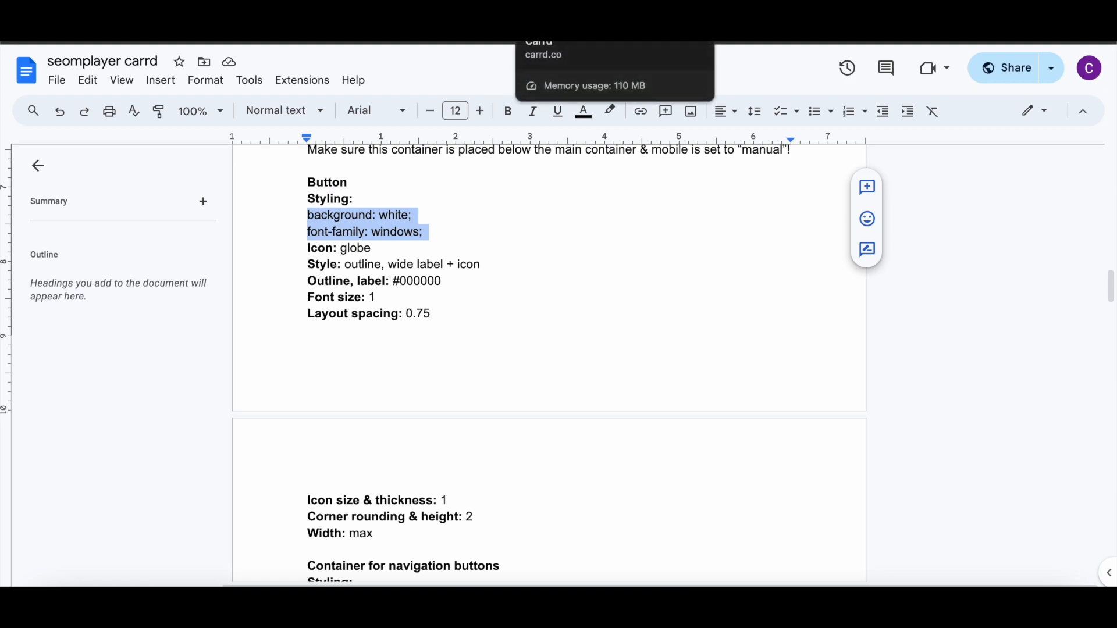
pyautogui.click(573, 29)
pyautogui.scroll(-3, 217, 309)
pyautogui.click(120, 371)
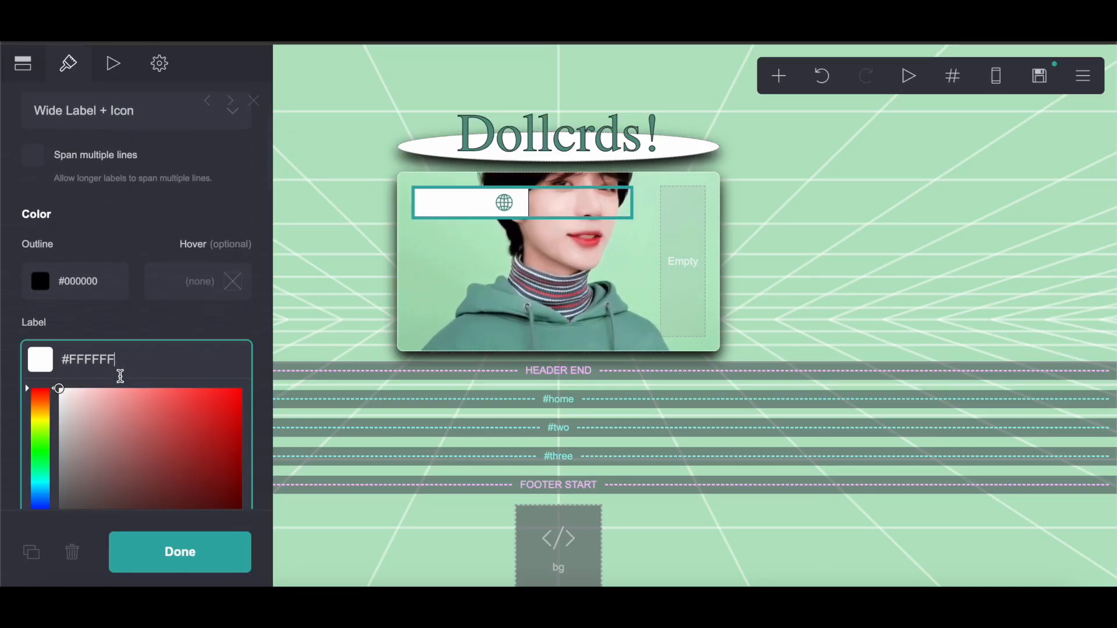
pyautogui.scroll(-3, 83, 316)
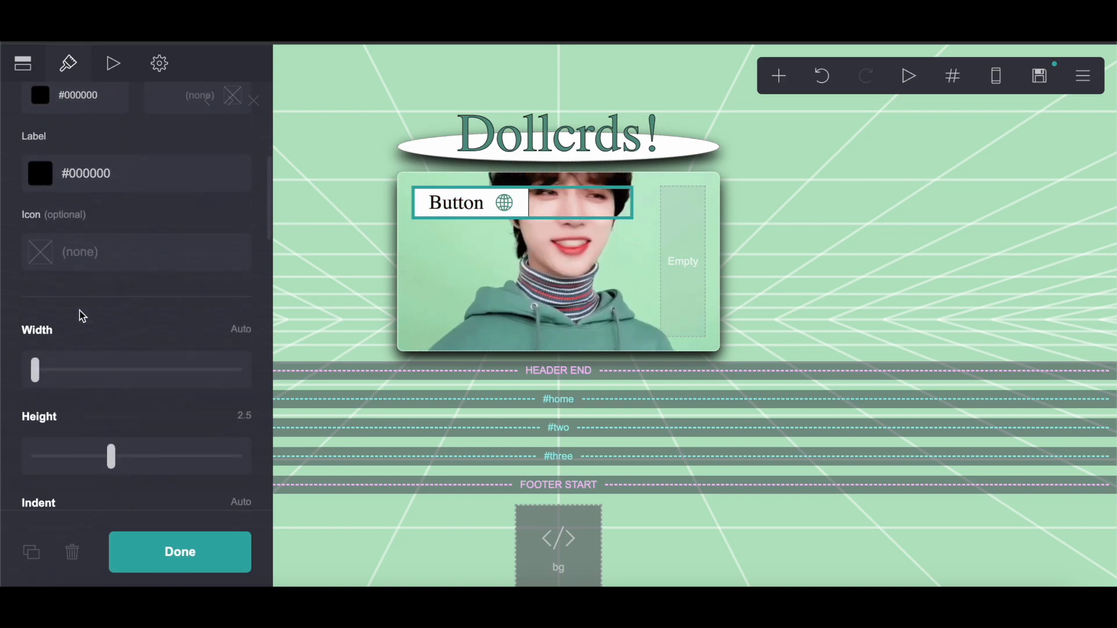
# Step: Compare the button's size, font and layout settings against the instructions in the notes document
pyautogui.scroll(-3, 222, 384)
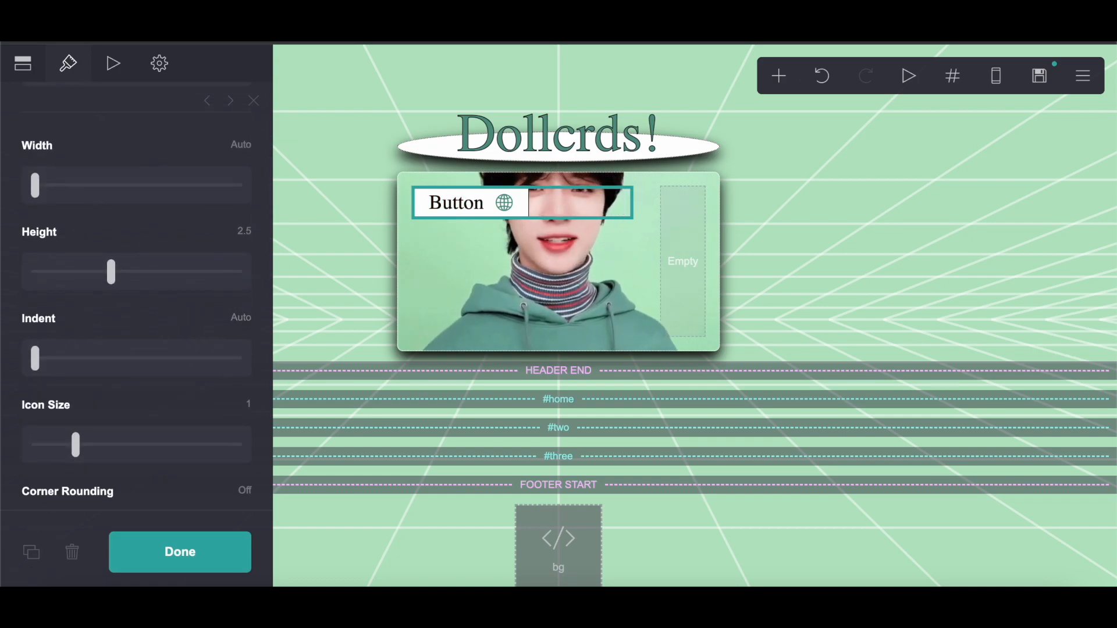
pyautogui.click(407, 29)
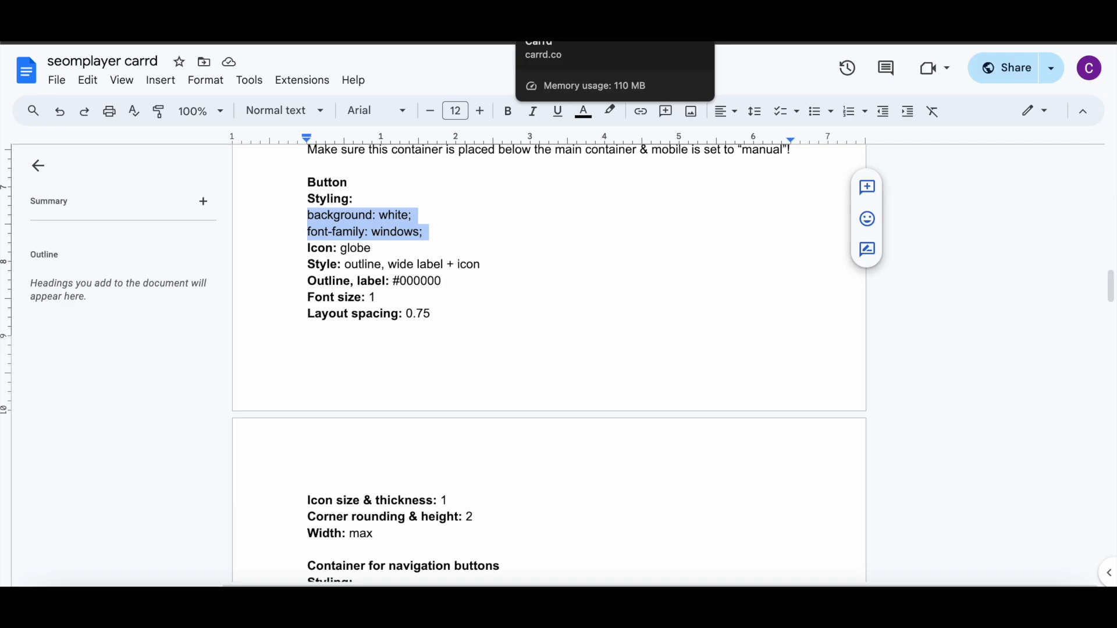
pyautogui.click(559, 29)
pyautogui.scroll(-7, 160, 403)
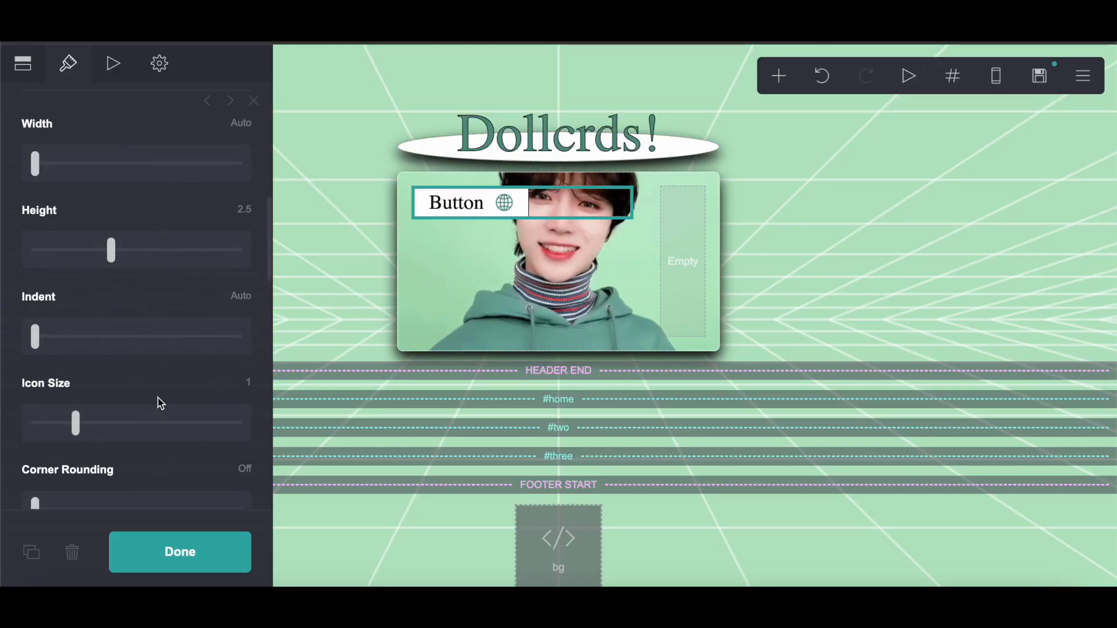
pyautogui.scroll(-4, 199, 407)
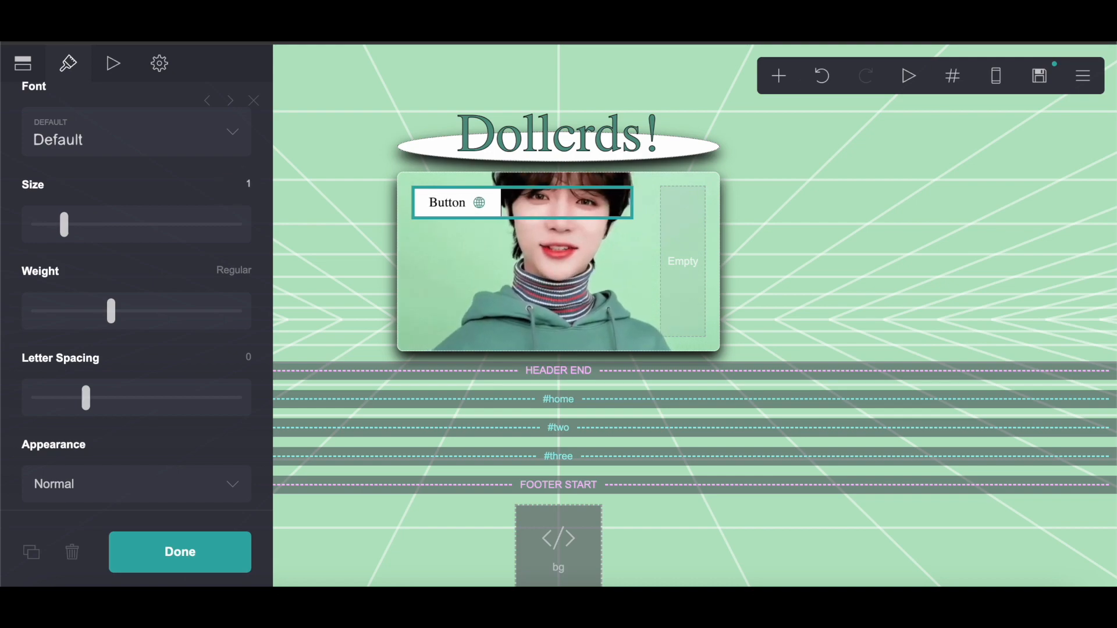
pyautogui.scroll(-5, 134, 370)
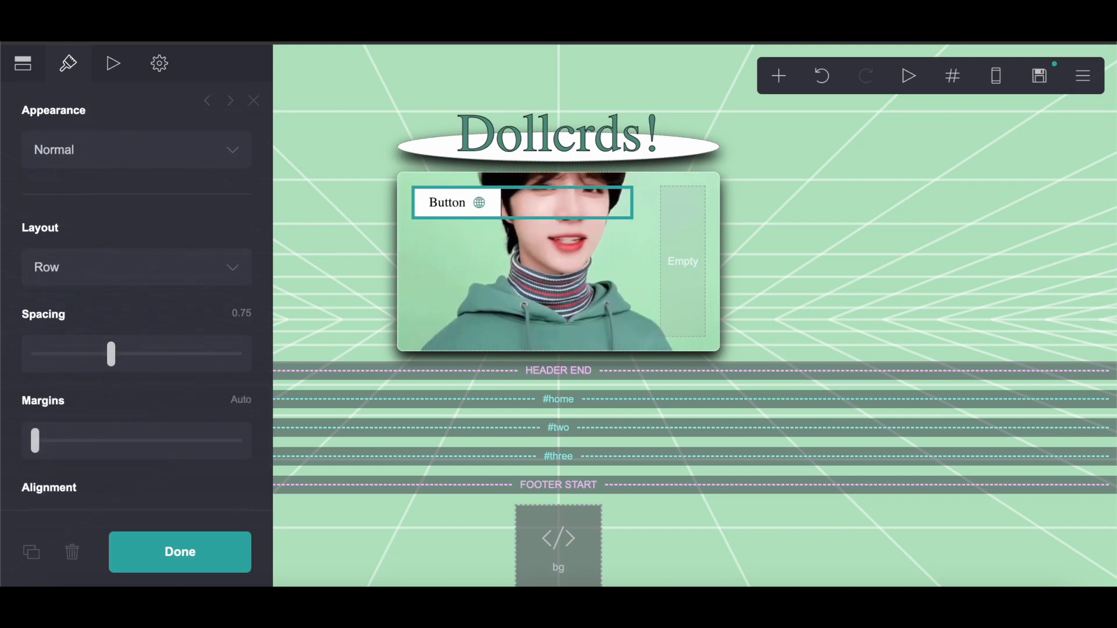
pyautogui.hotkey('ctrl', 'Tab')
pyautogui.scroll(-3, 483, 287)
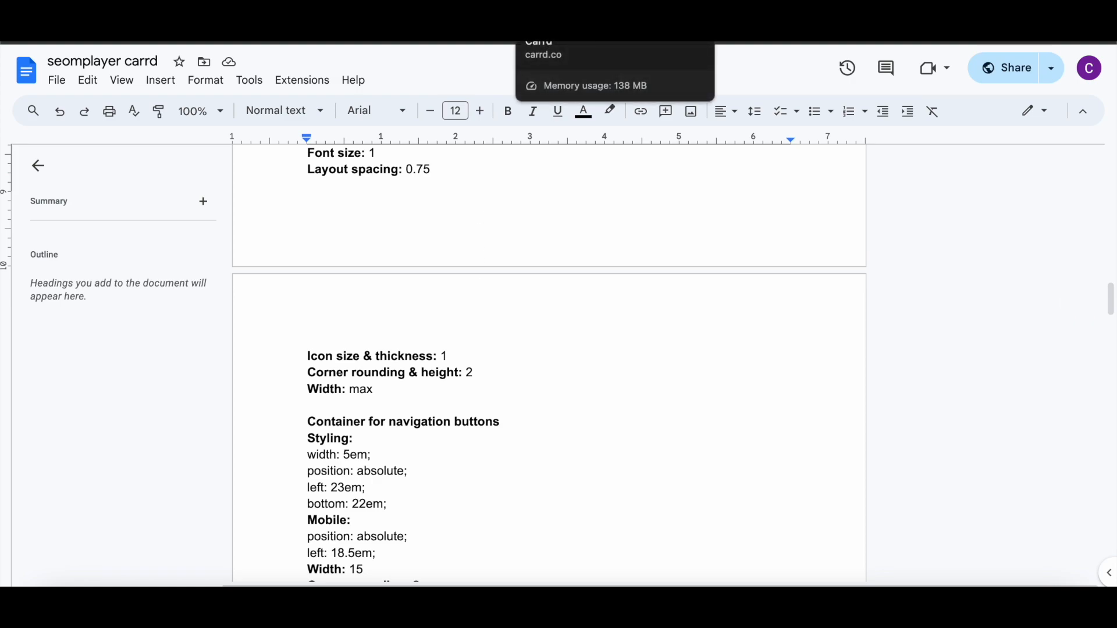
pyautogui.click(564, 20)
pyautogui.scroll(-2, 3, 464)
pyautogui.scroll(8, 3, 464)
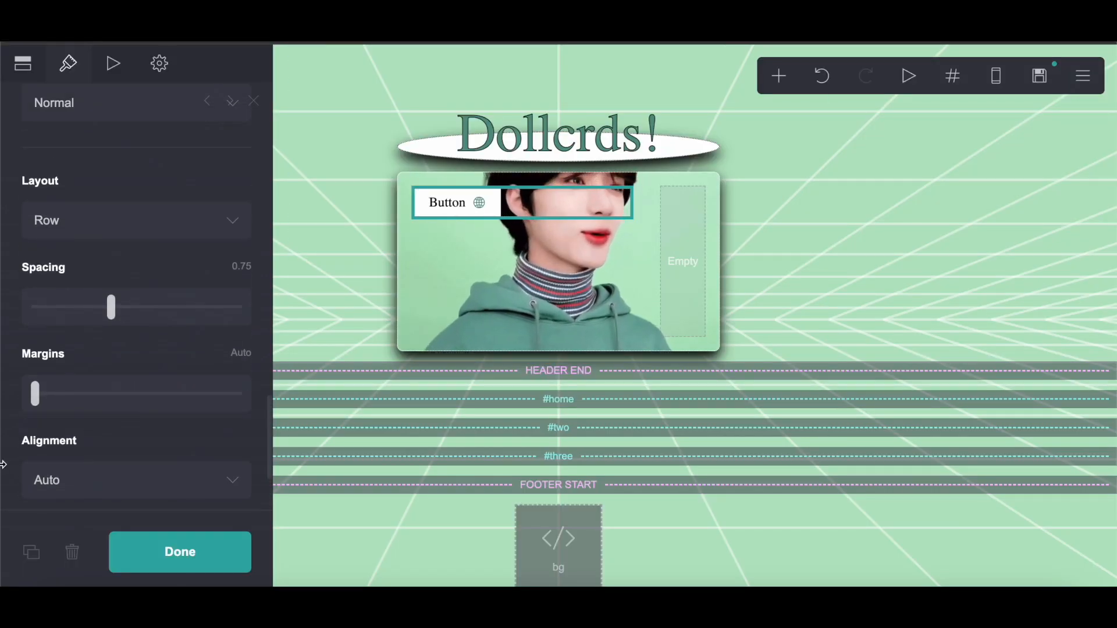
pyautogui.scroll(-2, 118, 349)
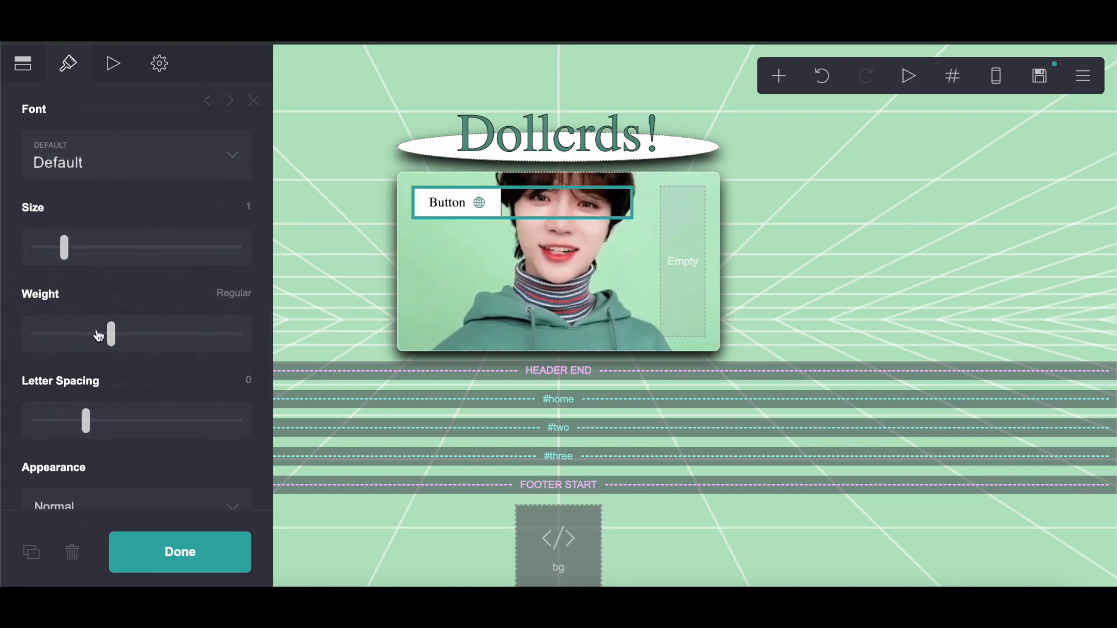
pyautogui.scroll(-2, 91, 436)
pyautogui.scroll(10, 92, 436)
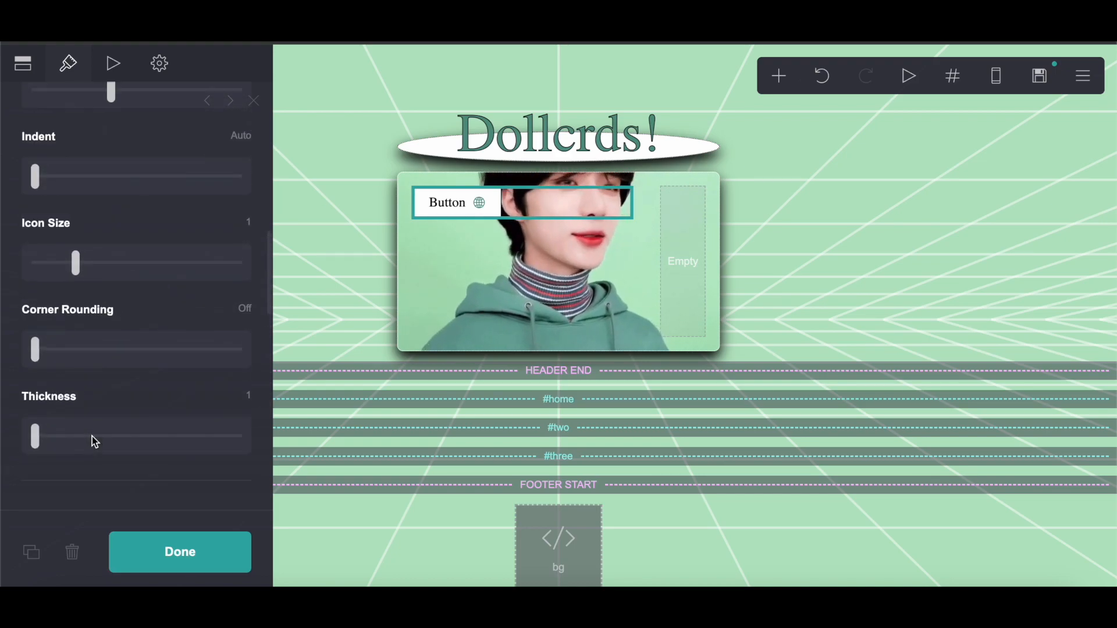
pyautogui.scroll(3, 92, 209)
# Step: Set the button's width to Max
pyautogui.moveTo(35, 183); pyautogui.dragTo(234, 184)
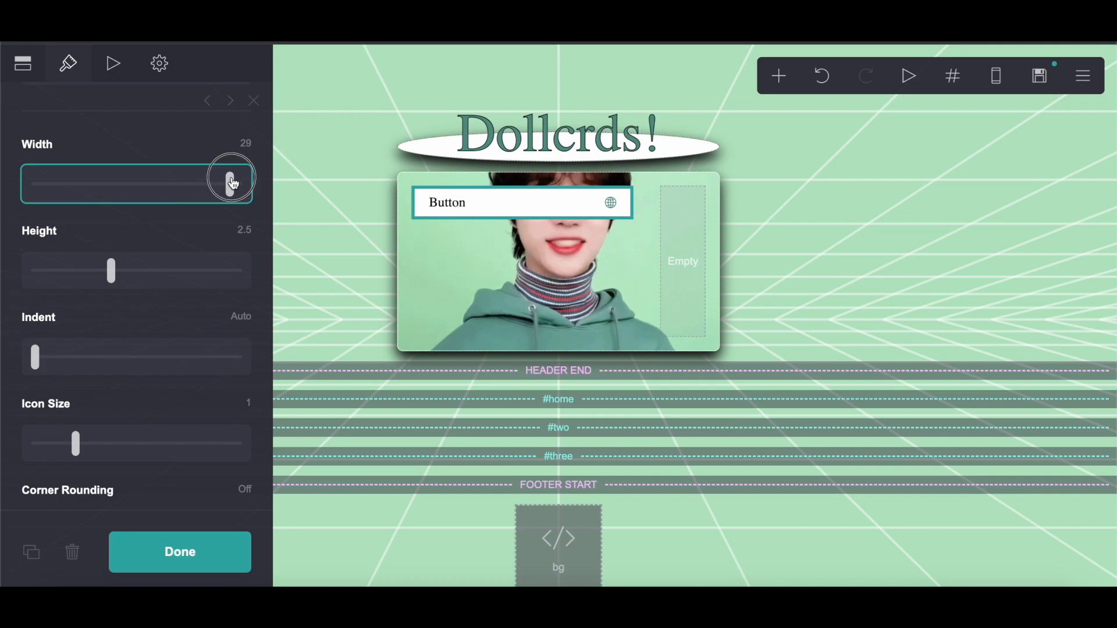
pyautogui.hotkey('ctrl', 'Tab')
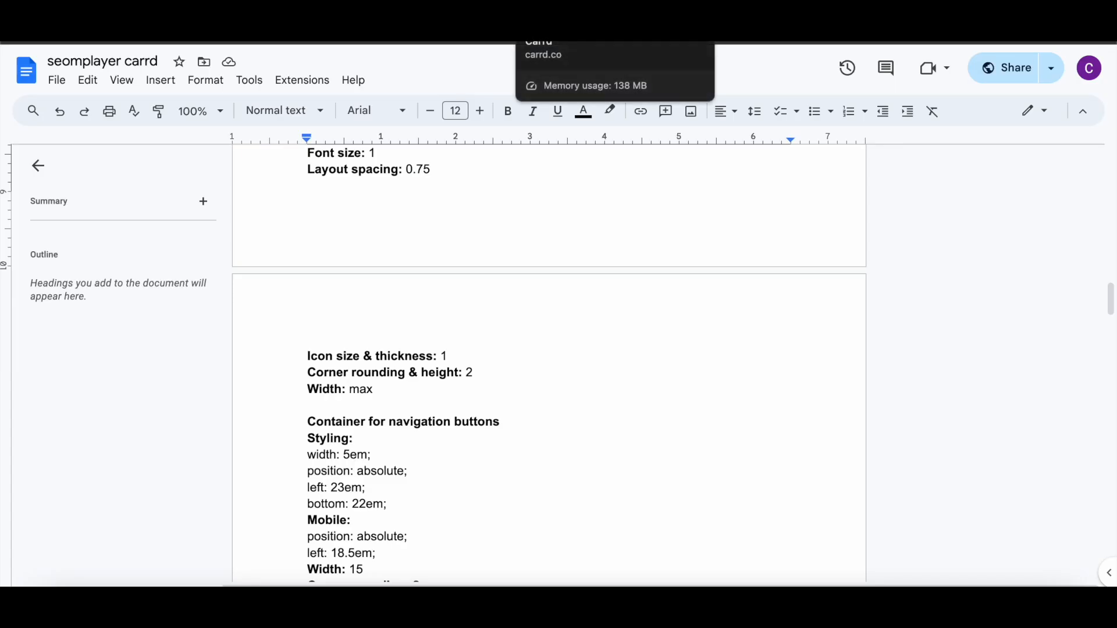
pyautogui.hotkey('ctrl', 'Tab')
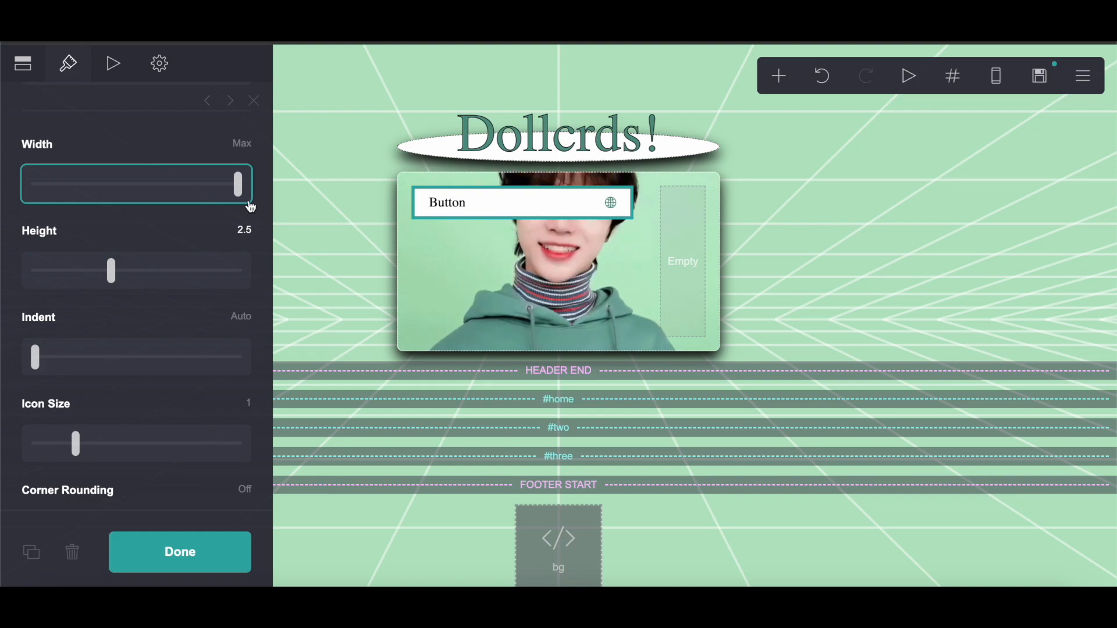
# Step: Set the button's height and corner rounding both to 2, following the notes document
pyautogui.hotkey('ctrl', 'Tab')
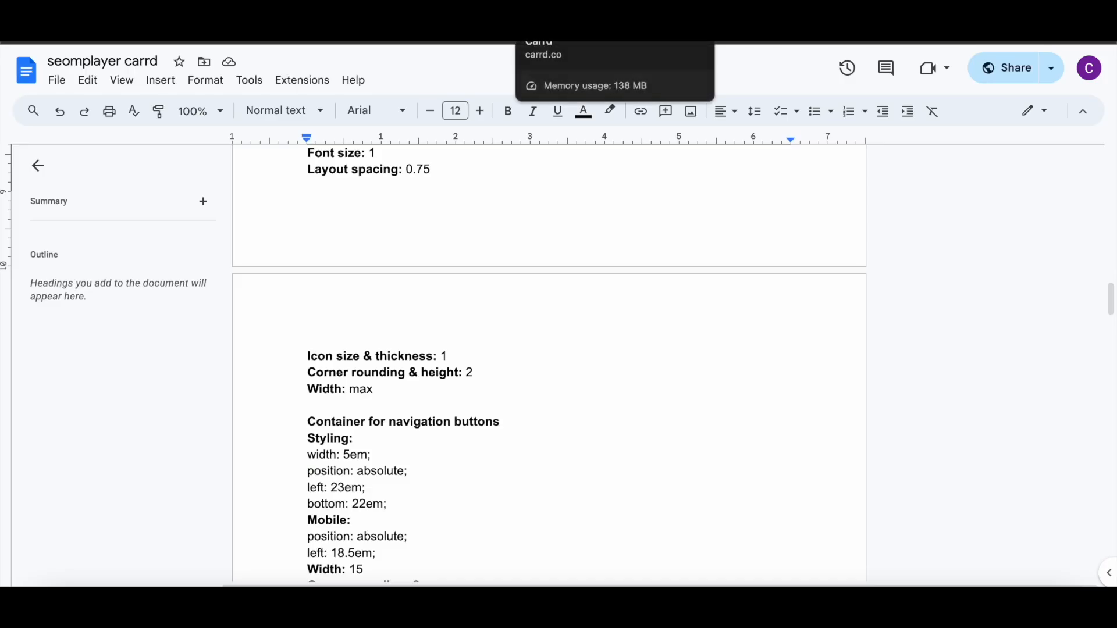
pyautogui.hotkey('ctrl', 'Tab')
pyautogui.click(238, 231)
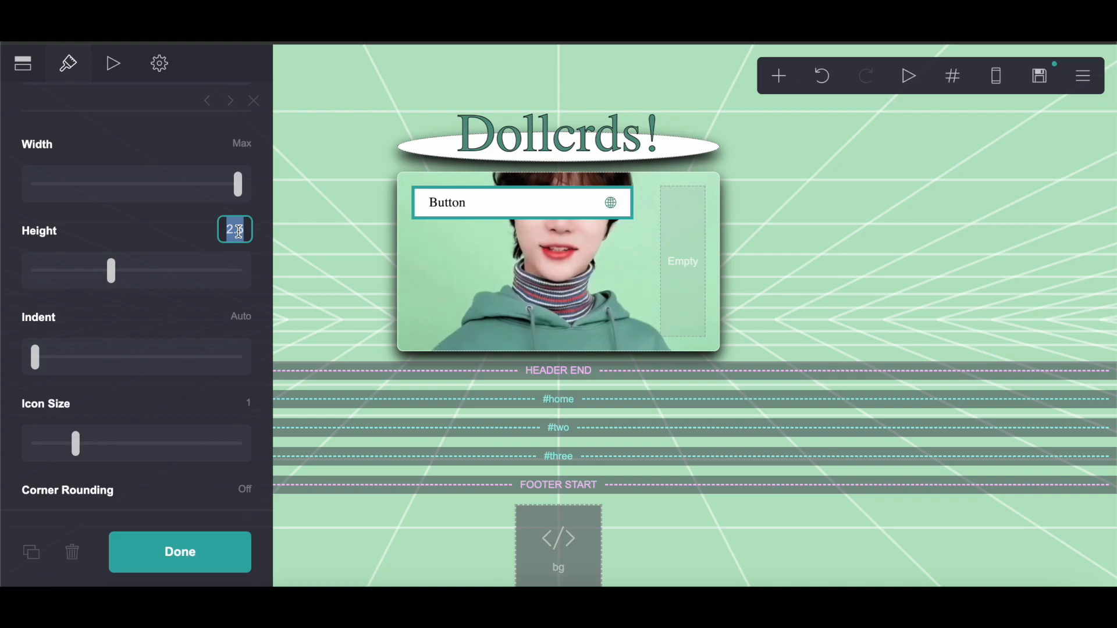
pyautogui.write('2')
pyautogui.scroll(-3, 218, 314)
pyautogui.click(239, 327)
pyautogui.write('2')
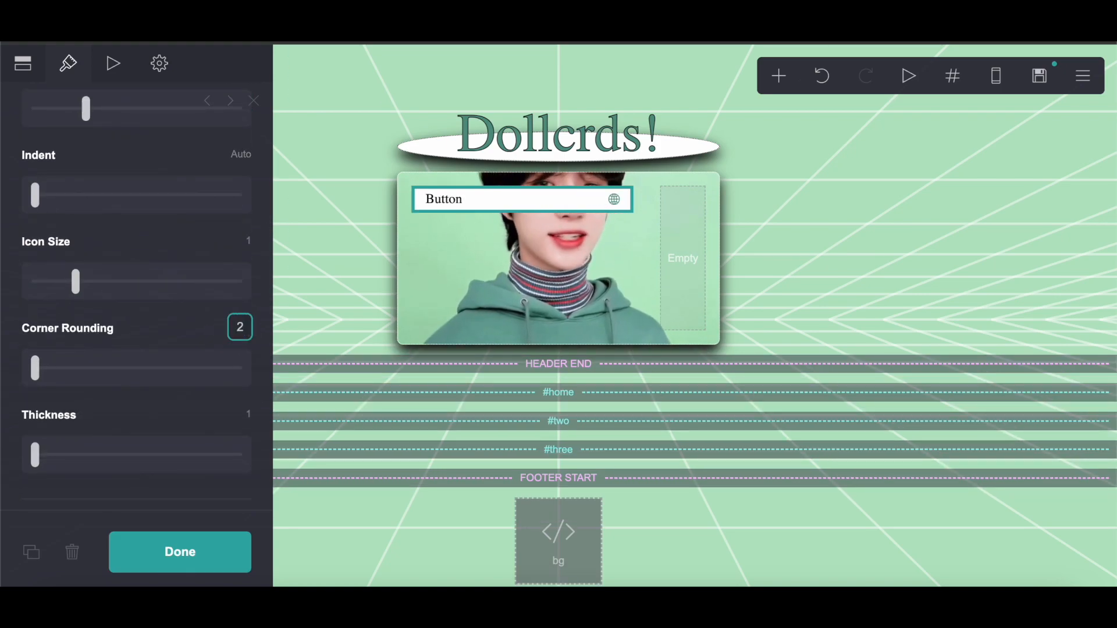
# Step: Review the button and navigation container instructions in the notes document
pyautogui.hotkey('ctrl', 'Tab')
pyautogui.click(573, 8)
pyautogui.scroll(2, 179, 233)
pyautogui.scroll(-1, 179, 233)
pyautogui.scroll(-1, 180, 378)
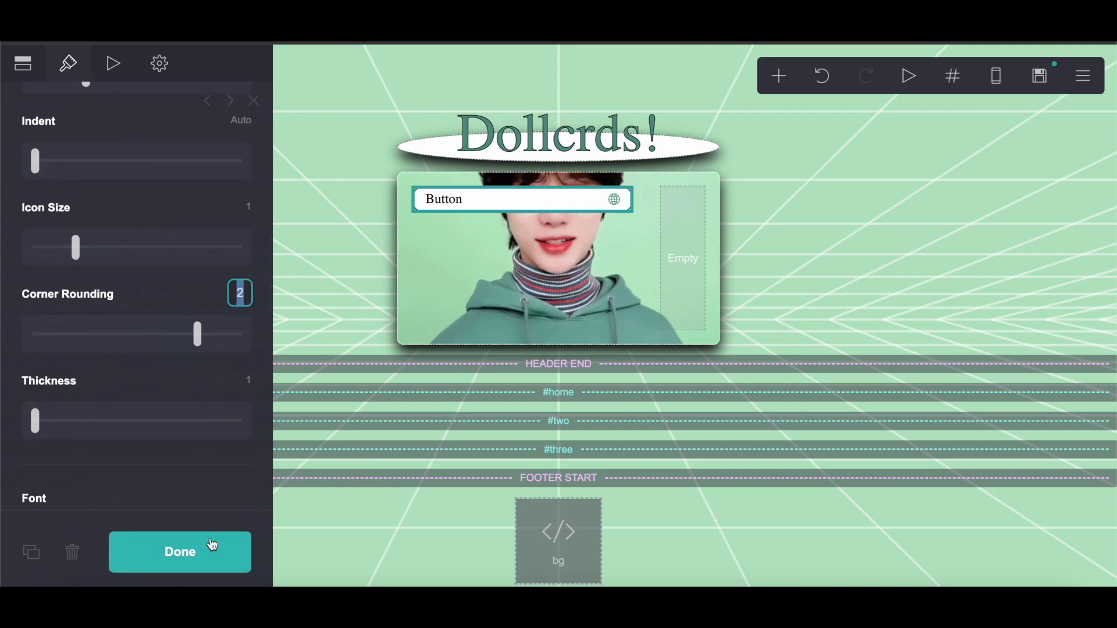
pyautogui.click(45, 86)
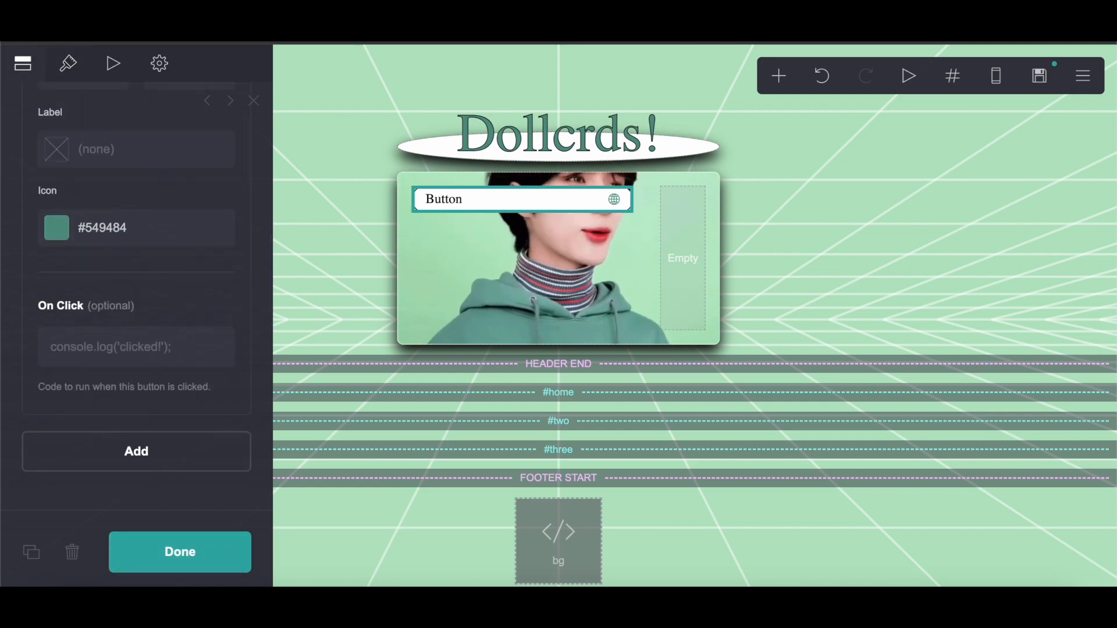
pyautogui.click(617, 9)
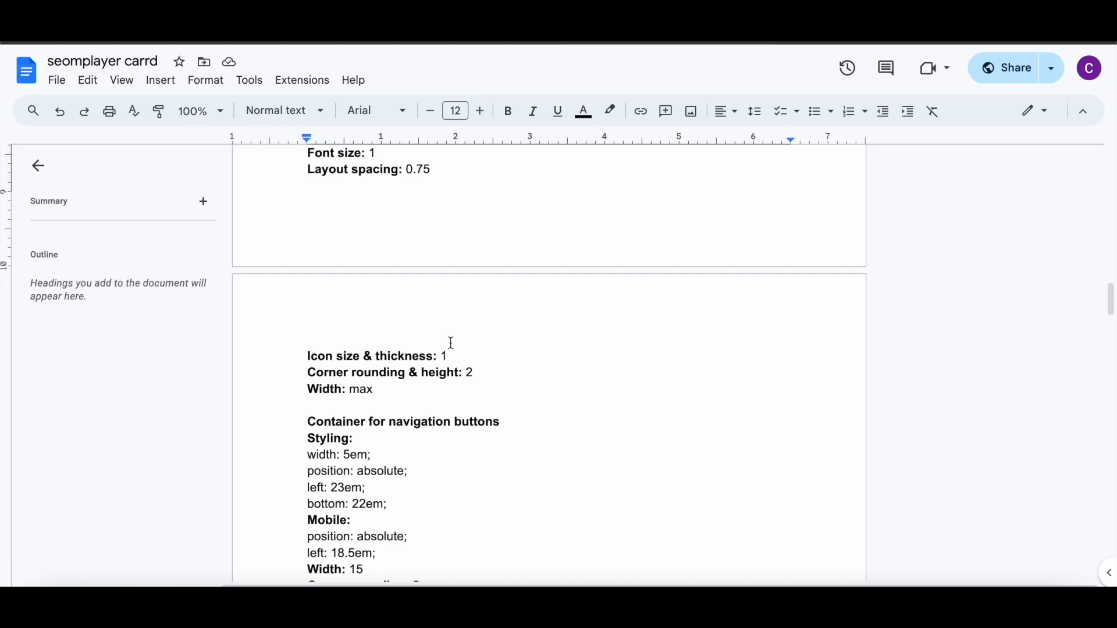
pyautogui.scroll(-10, 451, 343)
pyautogui.scroll(2, 450, 343)
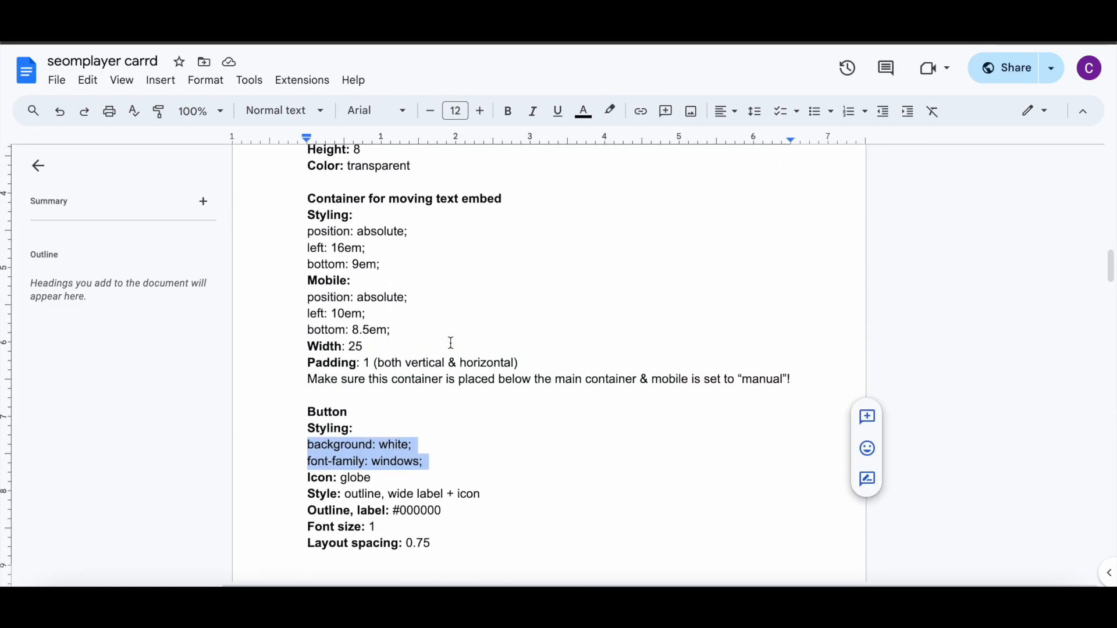
pyautogui.scroll(3, 326, 377)
pyautogui.scroll(-7, 326, 377)
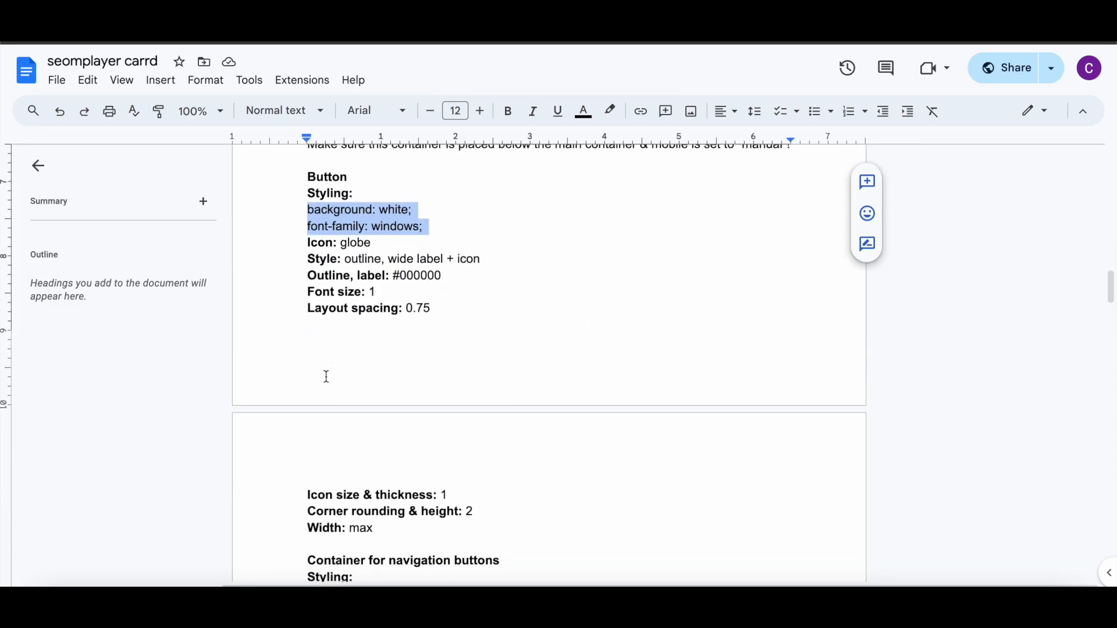
pyautogui.scroll(-5, 327, 377)
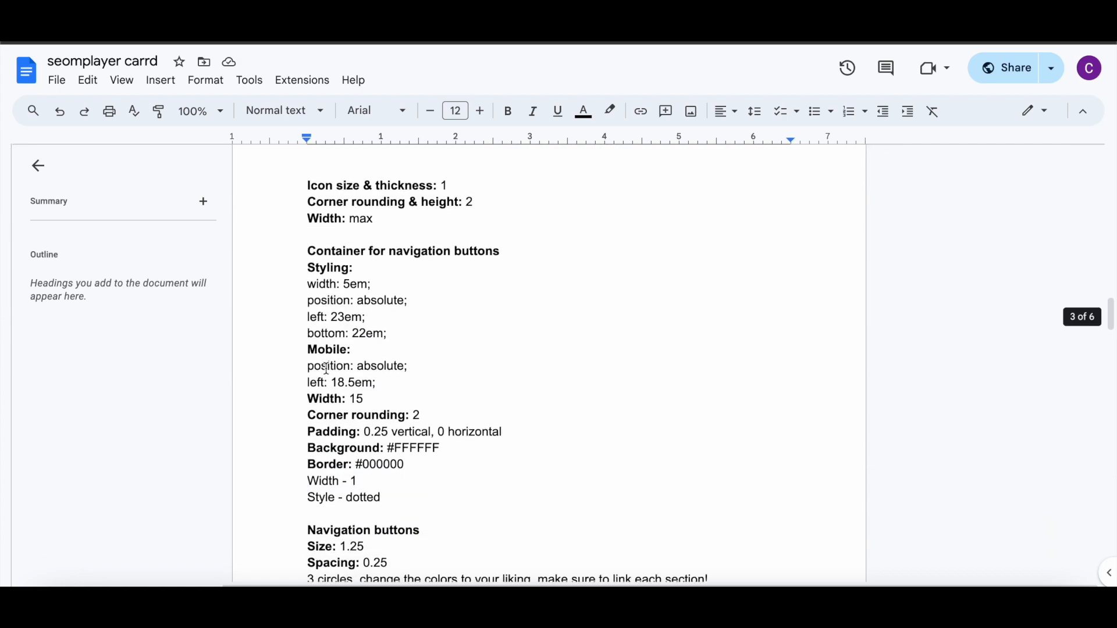
pyautogui.scroll(-1, 327, 334)
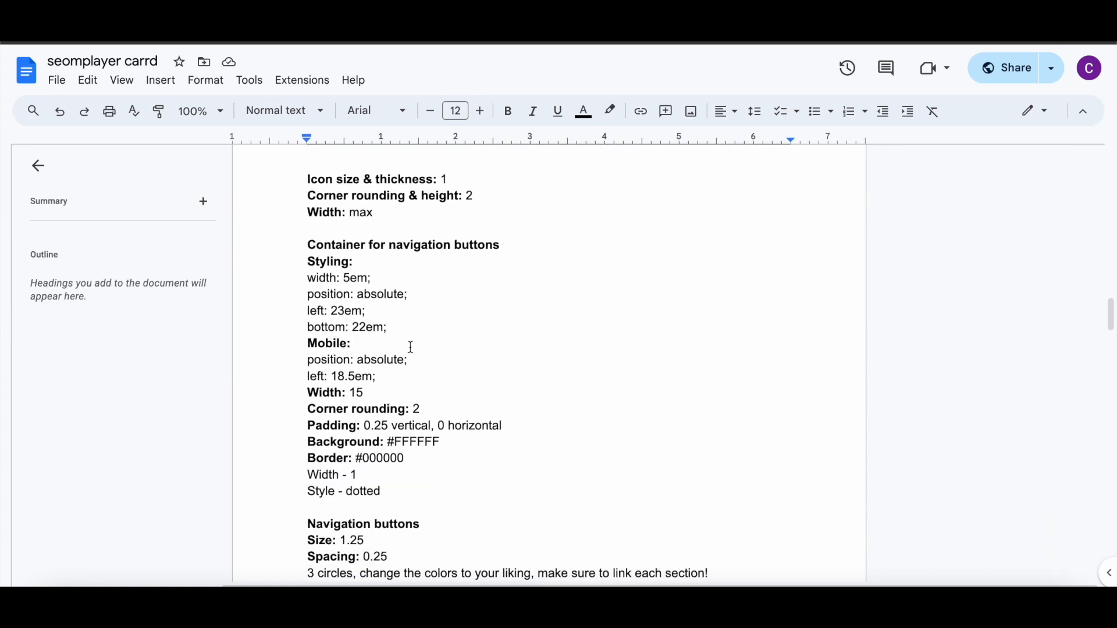
pyautogui.scroll(4, 411, 347)
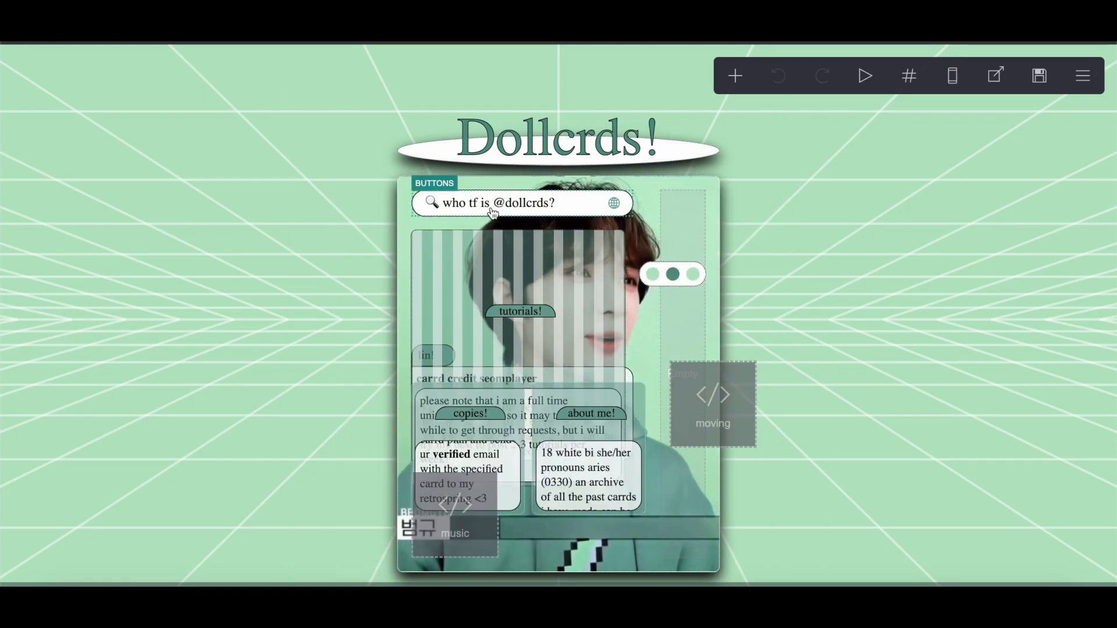
pyautogui.click(494, 214)
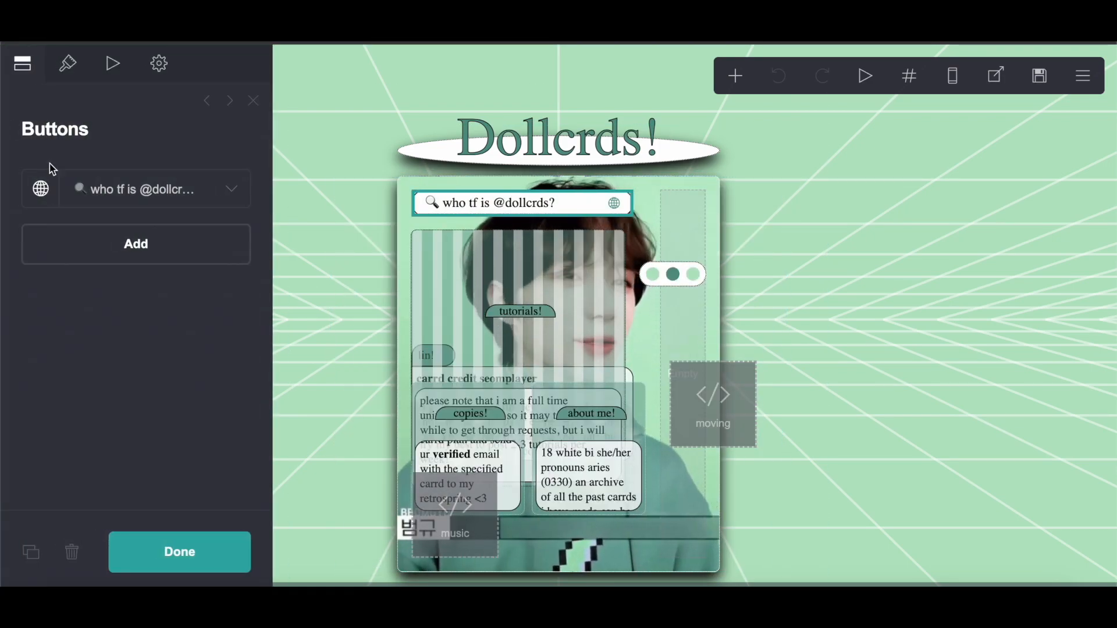
pyautogui.moveTo(188, 271); pyautogui.dragTo(32, 274)
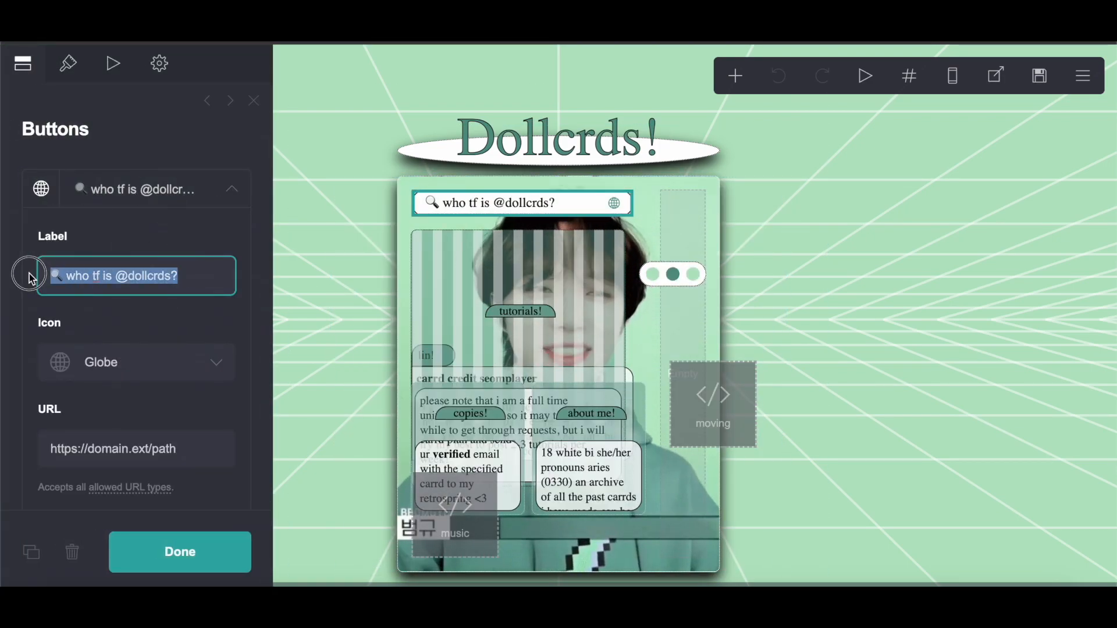
pyautogui.rightClick(78, 275)
pyautogui.click(100, 341)
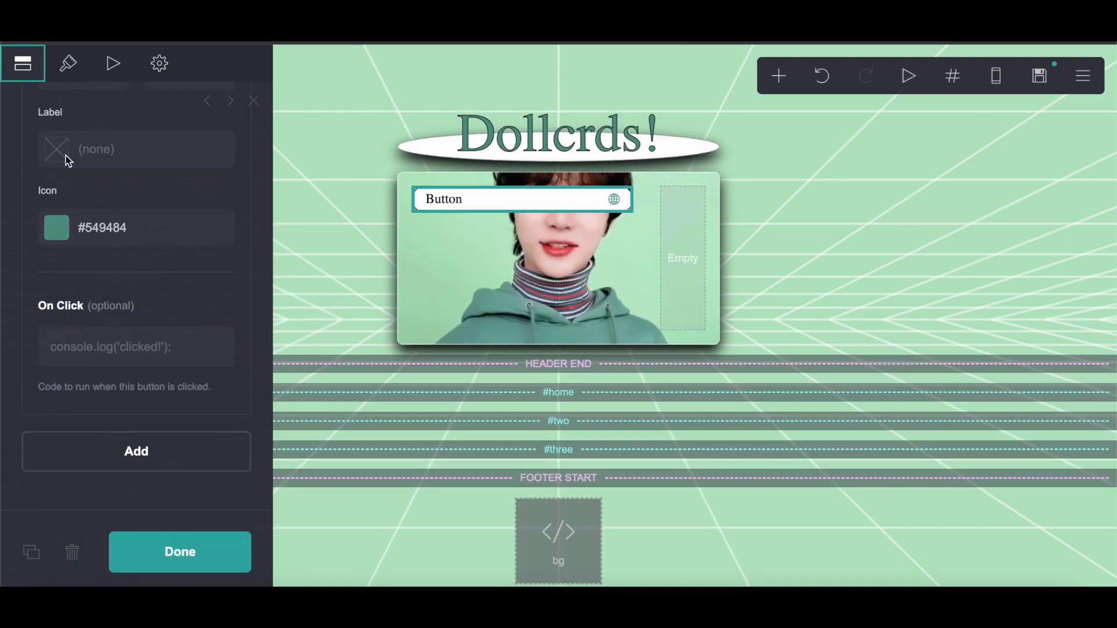
pyautogui.scroll(5, 69, 161)
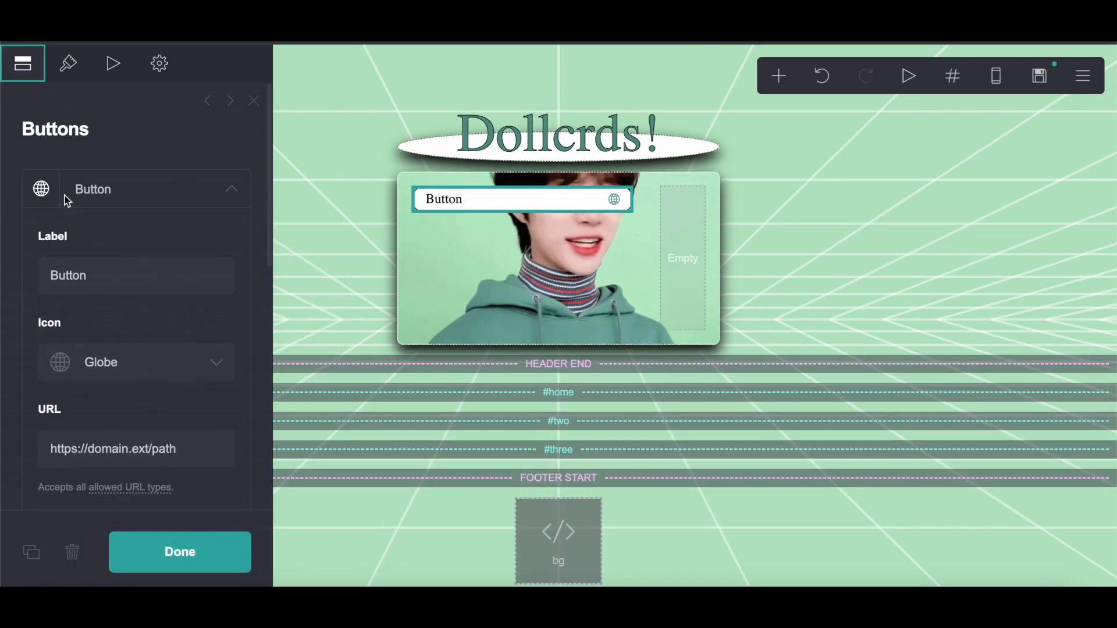
pyautogui.click(68, 81)
pyautogui.click(24, 65)
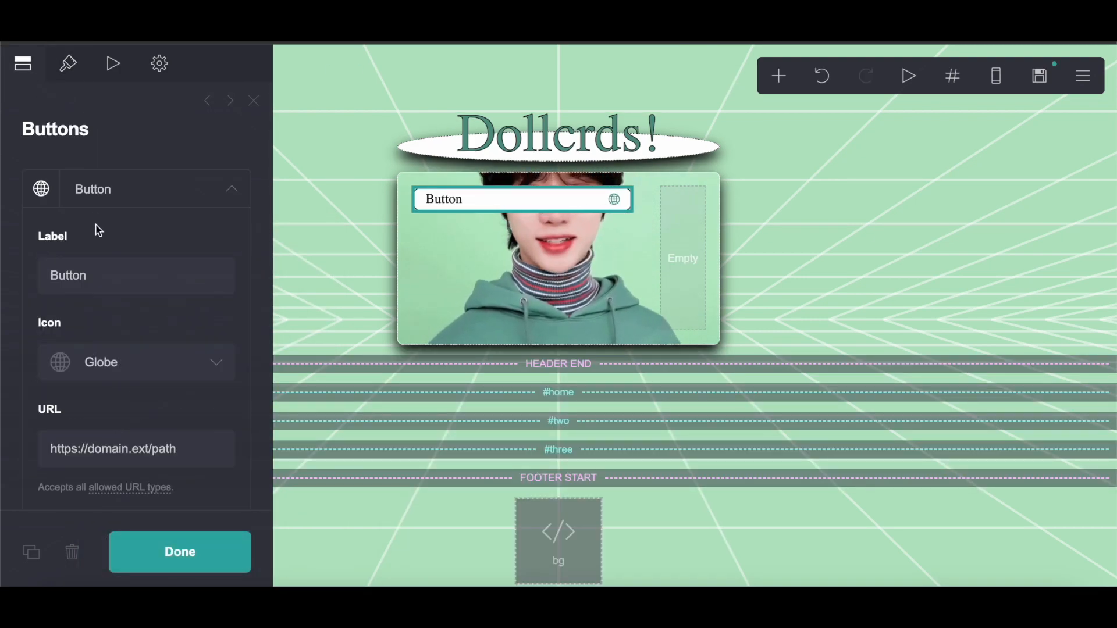
pyautogui.moveTo(107, 281); pyautogui.dragTo(54, 277)
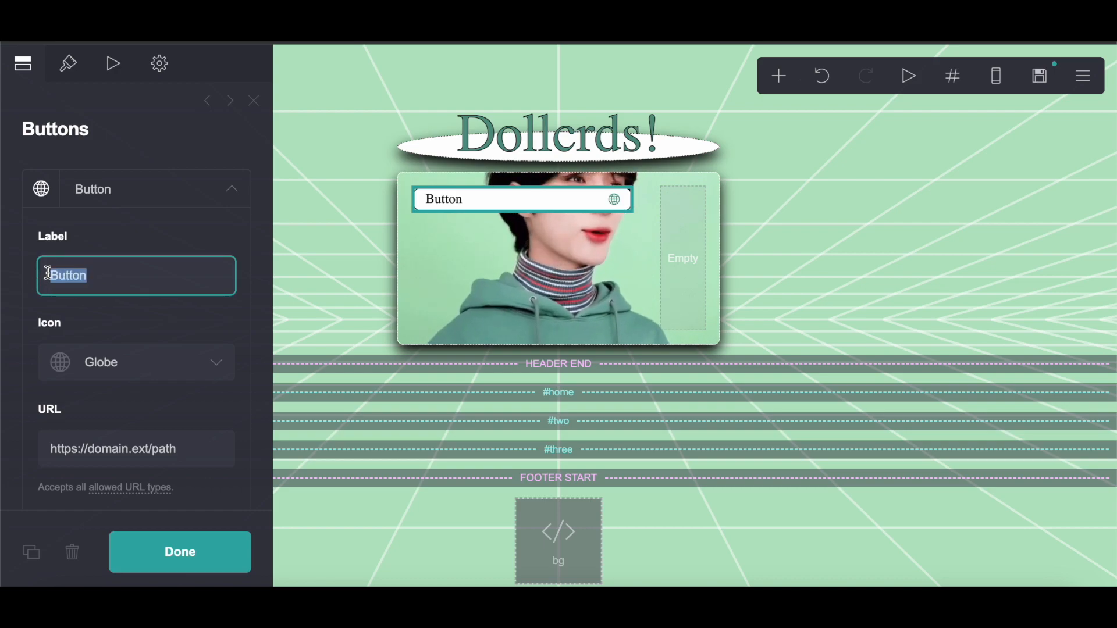
pyautogui.rightClick(81, 278)
pyautogui.click(102, 357)
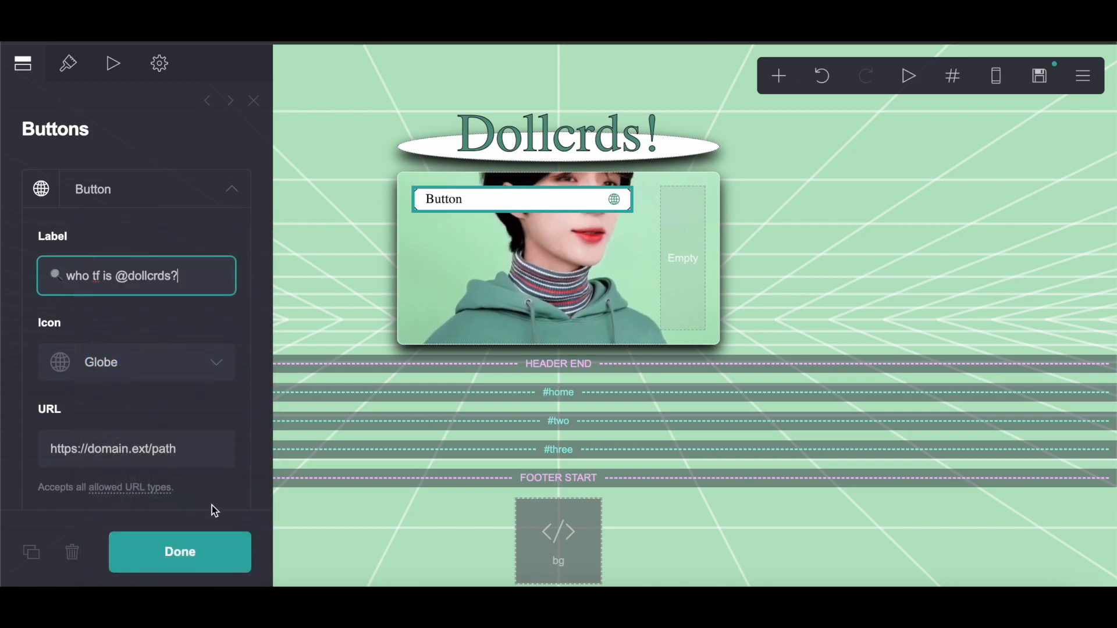
pyautogui.click(194, 552)
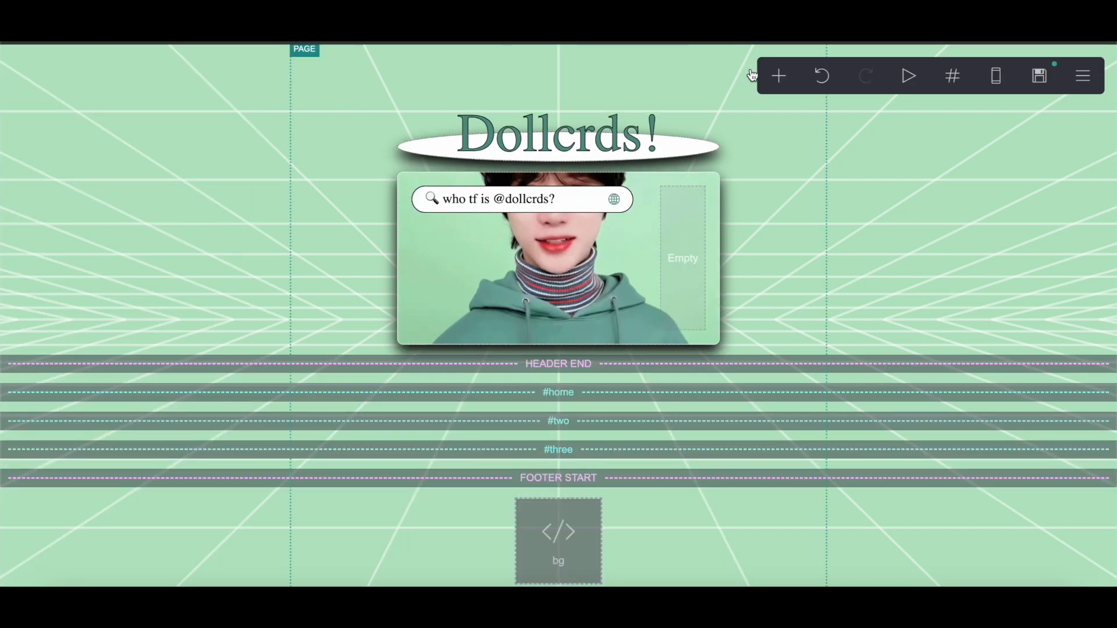
# Step: Add a text element and move it into the main container below the button
pyautogui.click(778, 76)
pyautogui.click(612, 142)
pyautogui.moveTo(528, 544); pyautogui.dragTo(523, 99)
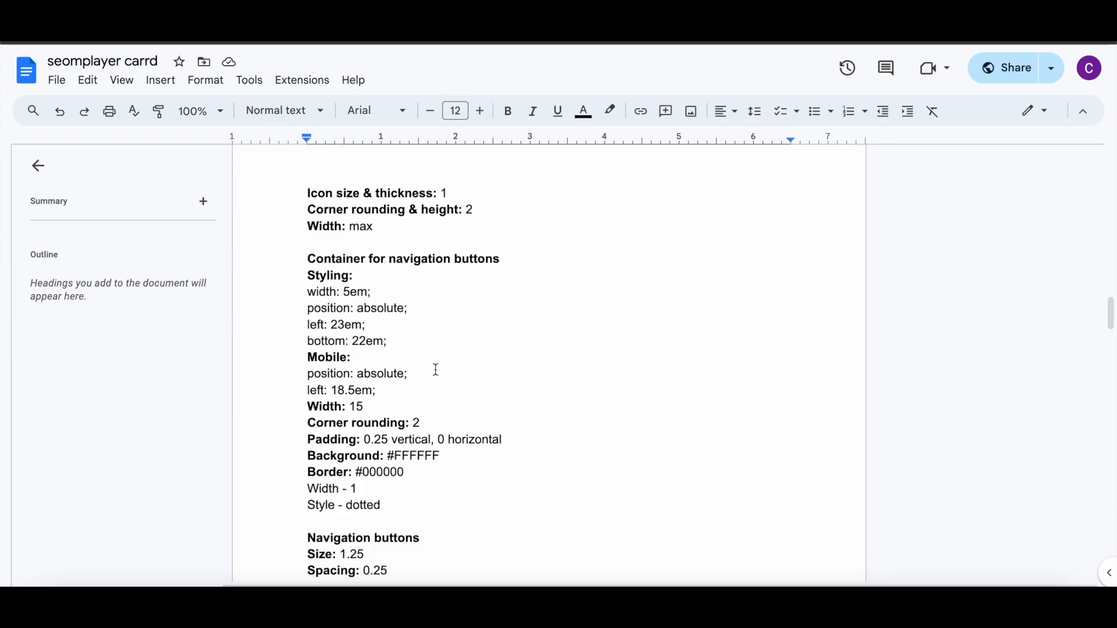
# Step: Copy the scroll name text's styling lines from the notes and paste them into the text element's default custom style
pyautogui.scroll(-12, 435, 370)
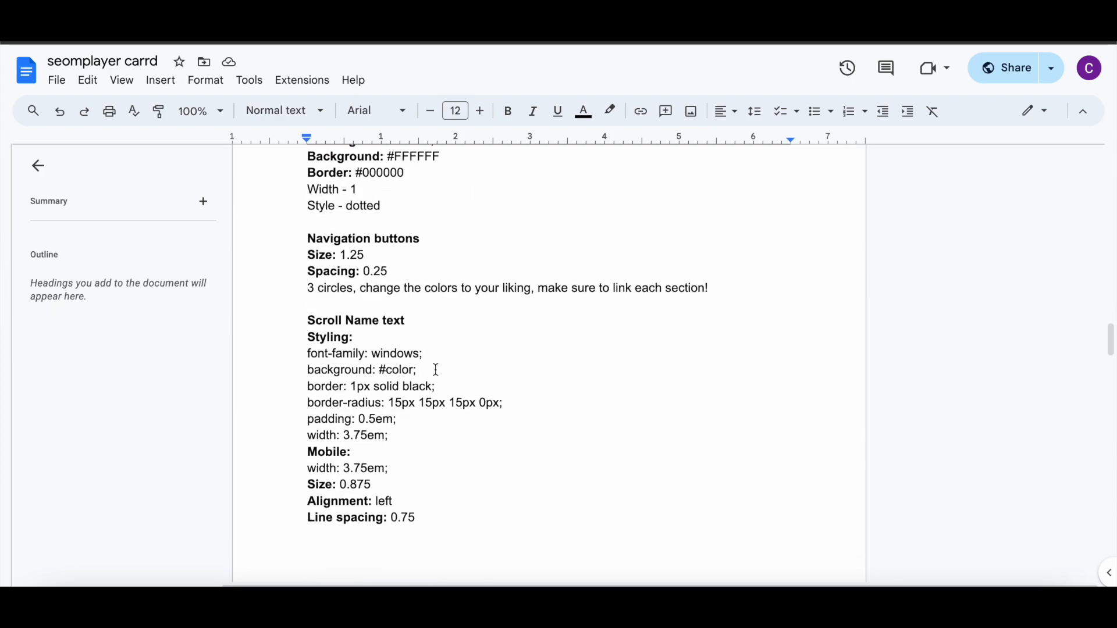
pyautogui.scroll(5, 436, 370)
pyautogui.moveTo(298, 252); pyautogui.dragTo(416, 329)
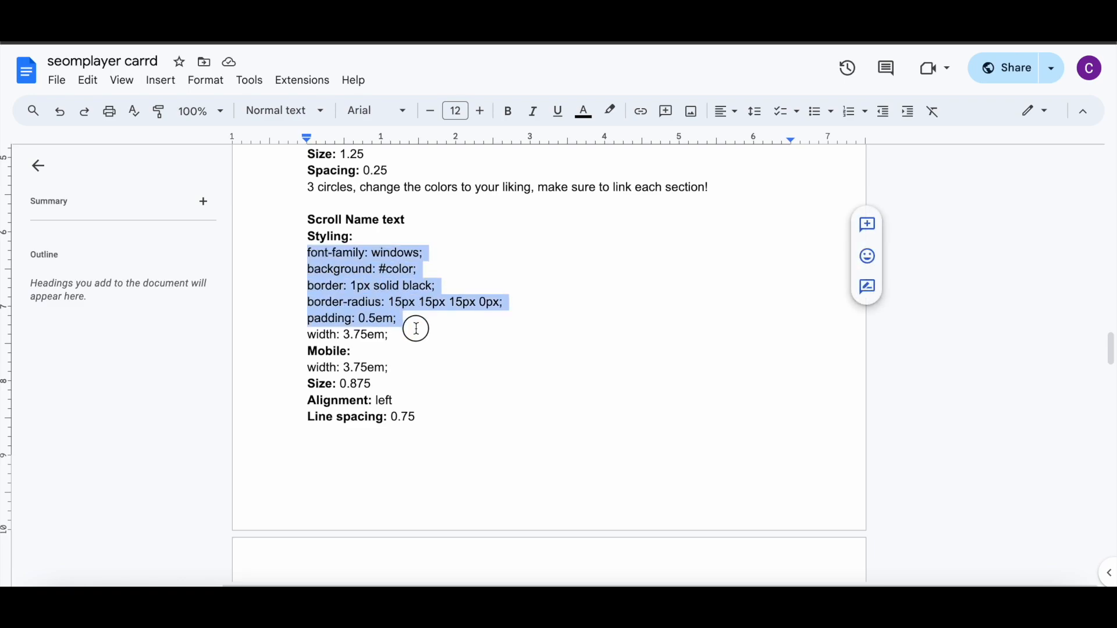
pyautogui.rightClick(411, 329)
pyautogui.click(393, 234)
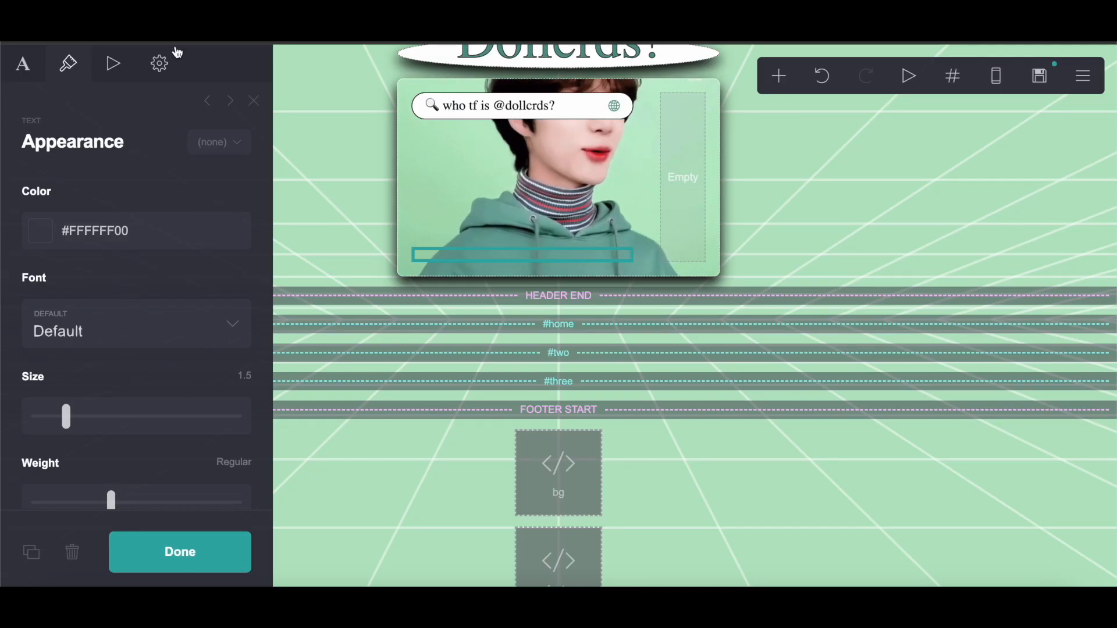
pyautogui.click(177, 52)
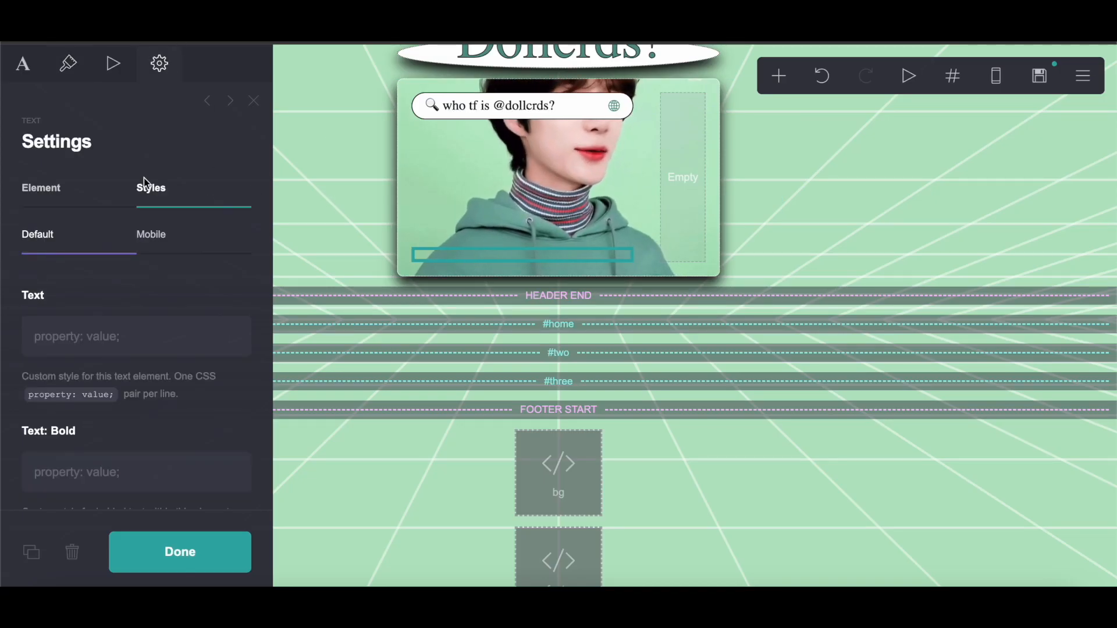
pyautogui.rightClick(89, 340)
pyautogui.click(125, 451)
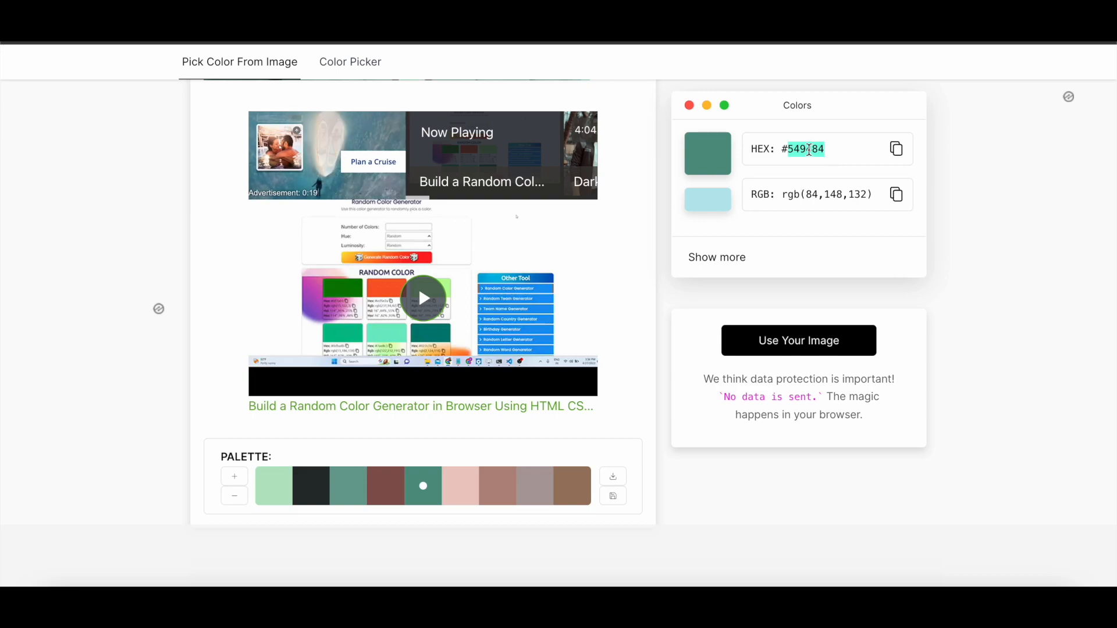
# Step: Copy the hex 549484 from the colour picker site and paste it in place of #color in the background property
pyautogui.rightClick(814, 150)
pyautogui.click(832, 184)
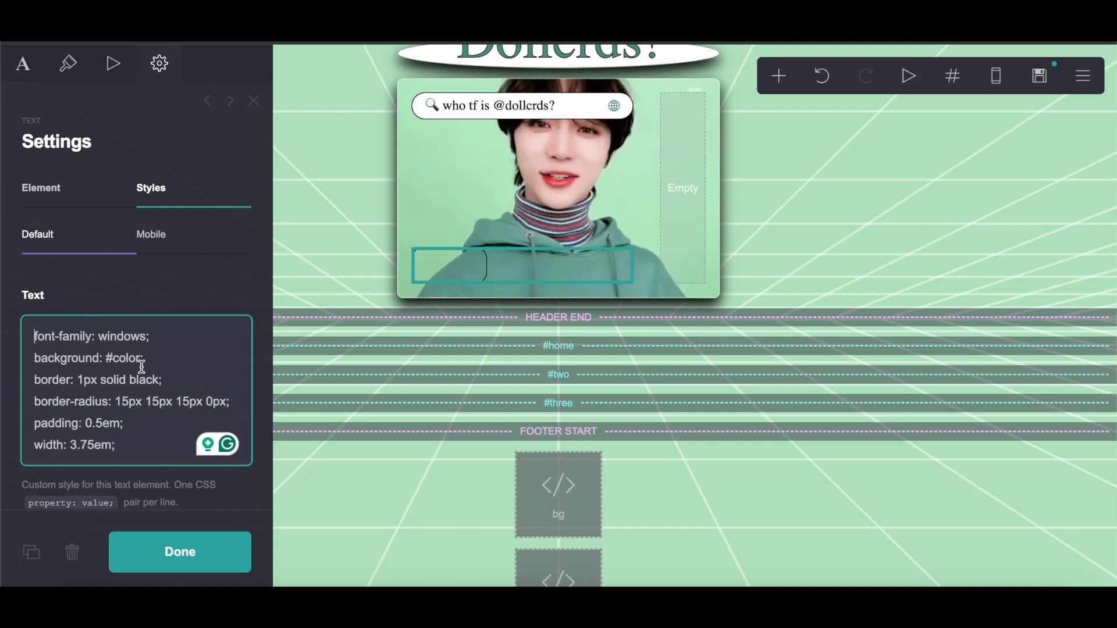
pyautogui.rightClick(116, 363)
pyautogui.click(133, 357)
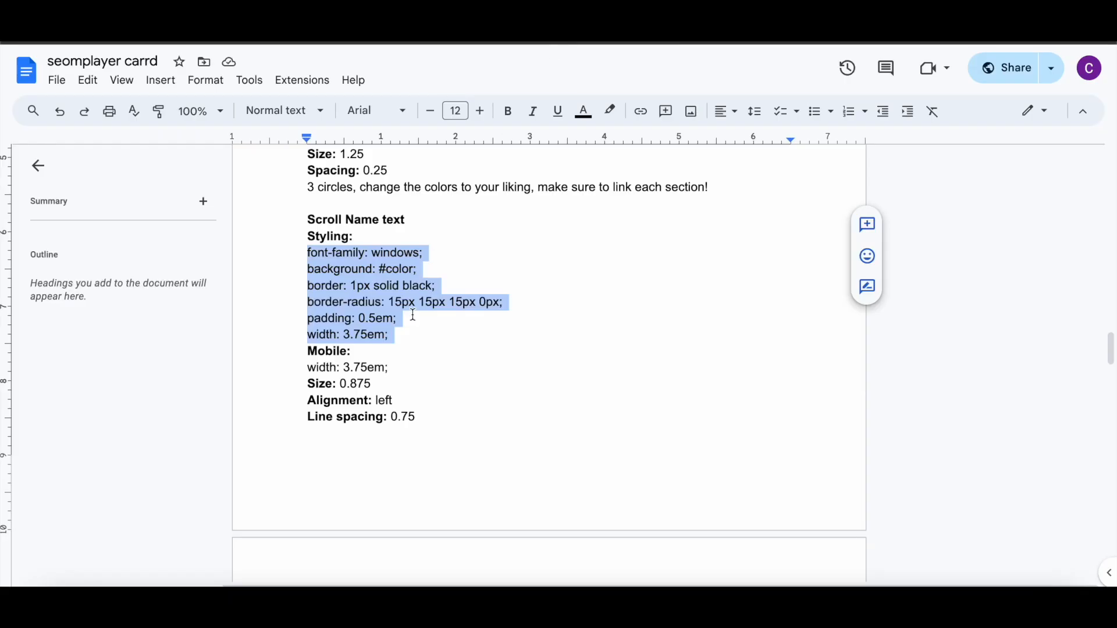
# Step: Copy the mobile line width: 3.75em; from the notes and paste it into the text element's mobile style
pyautogui.scroll(-1, 413, 314)
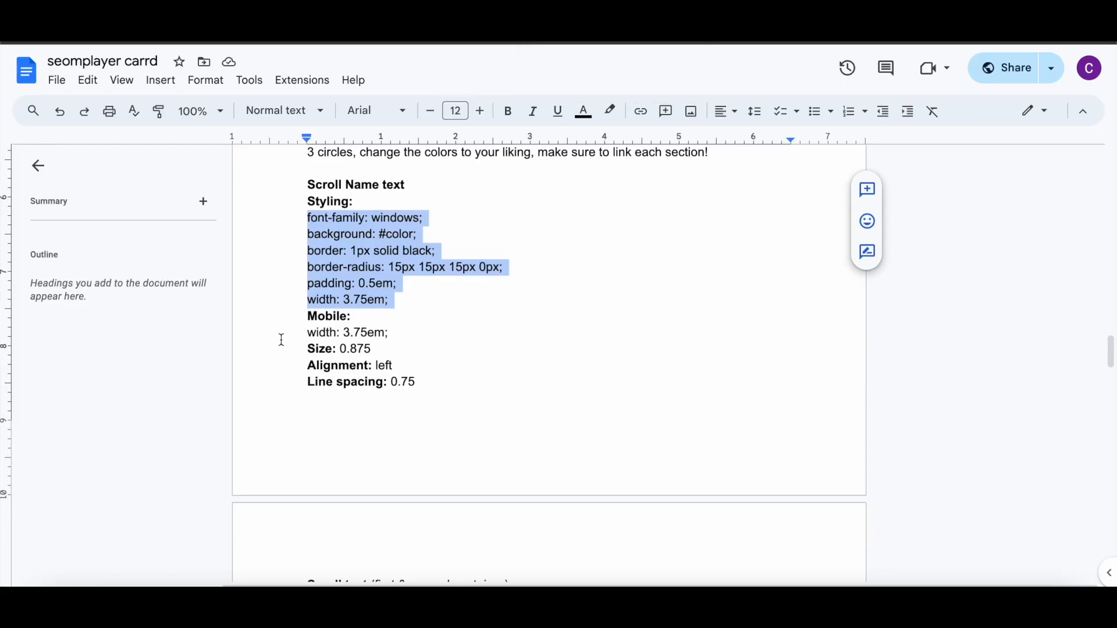
pyautogui.moveTo(281, 341); pyautogui.dragTo(443, 336)
pyautogui.rightClick(374, 336)
pyautogui.click(415, 227)
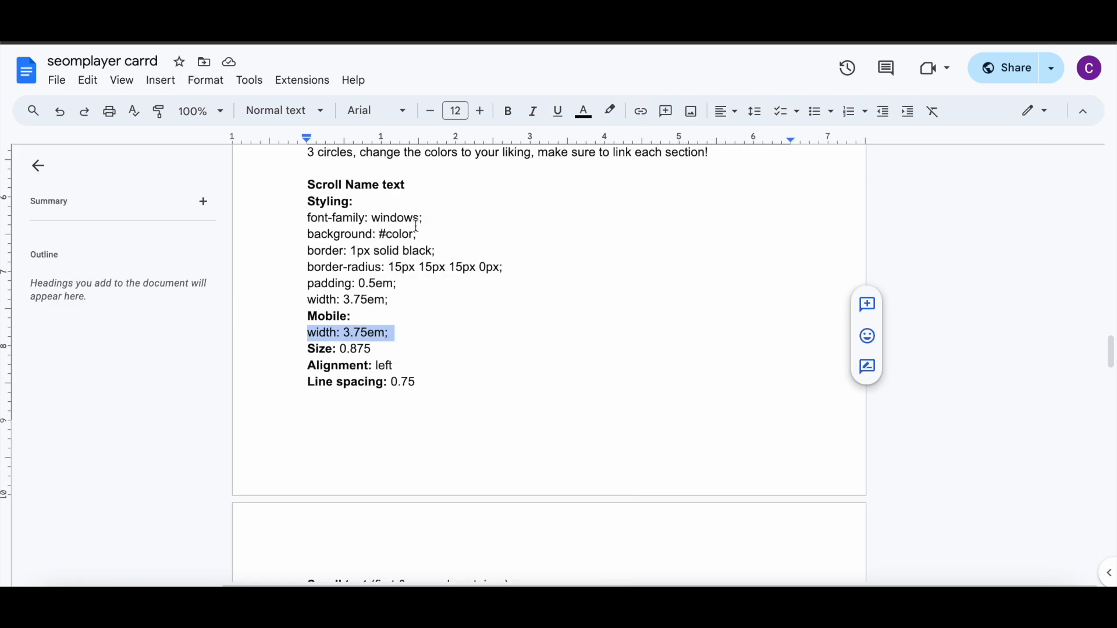
pyautogui.press('super+Tab')
pyautogui.click(210, 237)
pyautogui.click(130, 334)
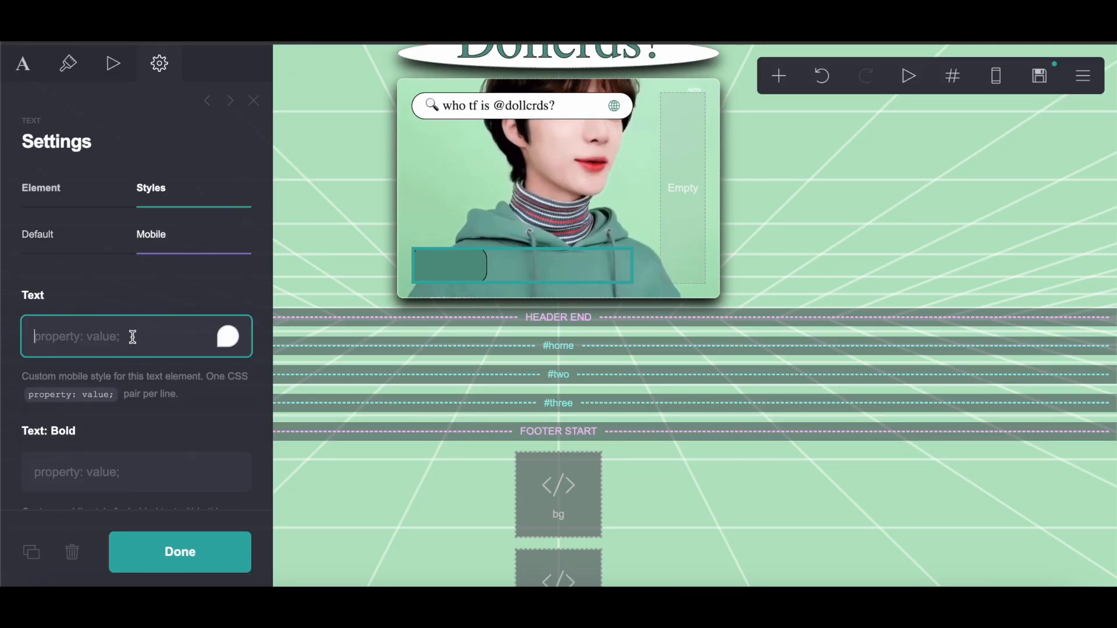
pyautogui.rightClick(136, 345)
pyautogui.click(177, 448)
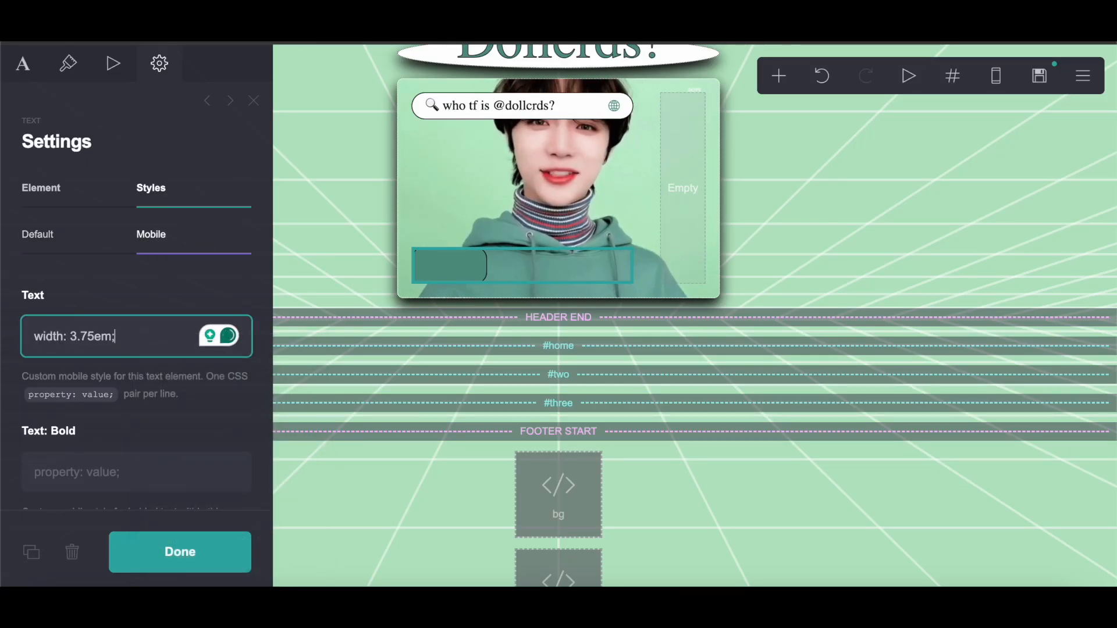
# Step: Set the text element's size to 0.875
pyautogui.press('super+Tab')
pyautogui.scroll(-3, 429, 296)
pyautogui.press('super+Tab')
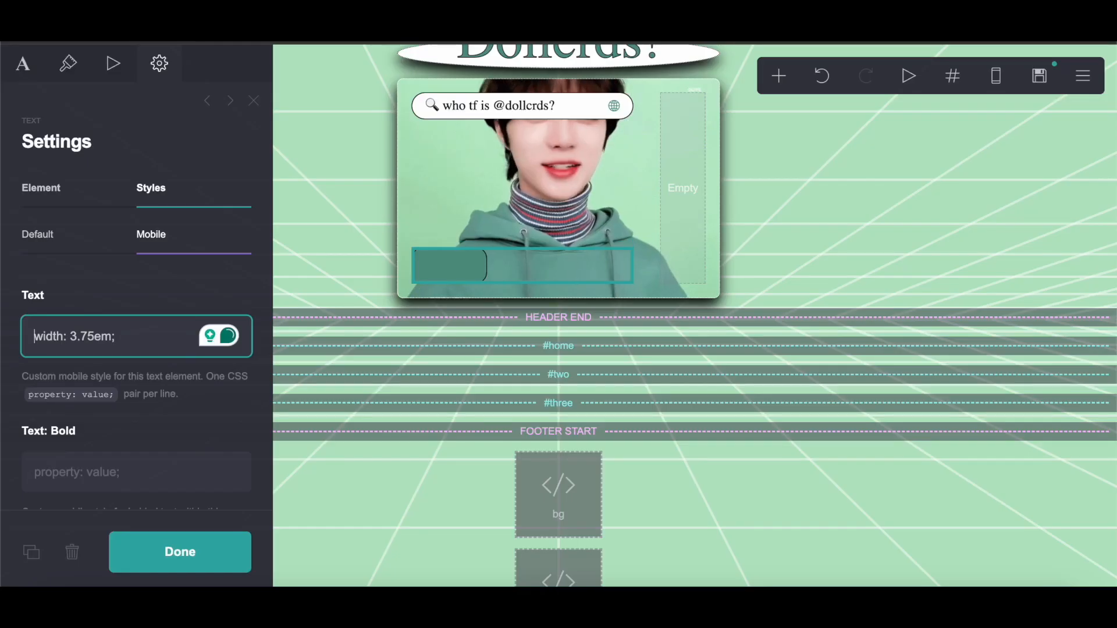
pyautogui.click(77, 75)
pyautogui.click(237, 373)
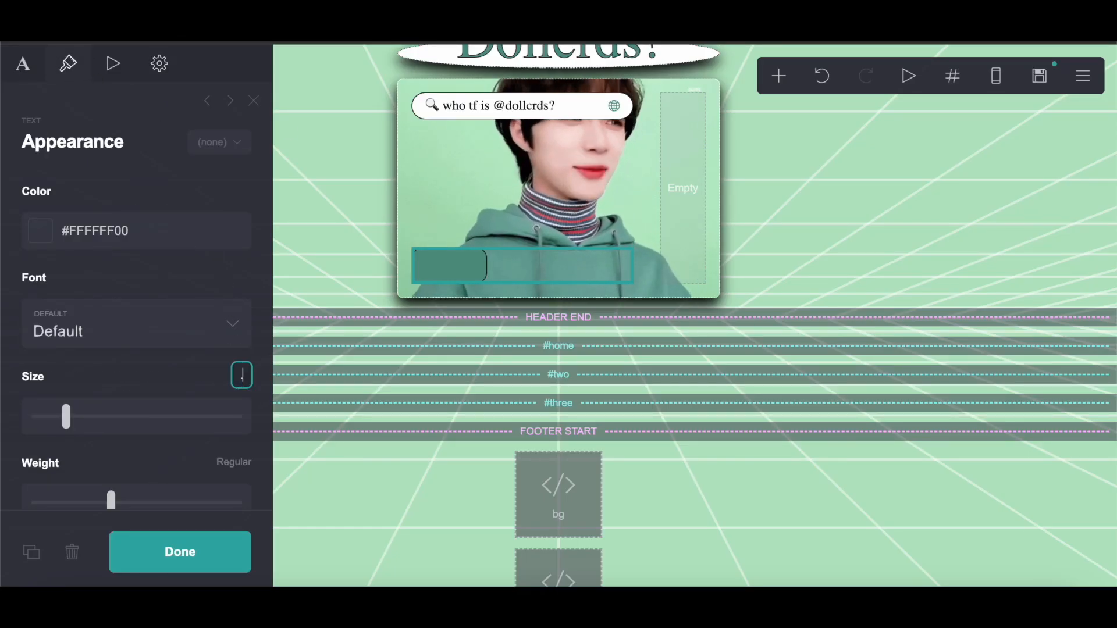
pyautogui.write('.875')
pyautogui.press('Return')
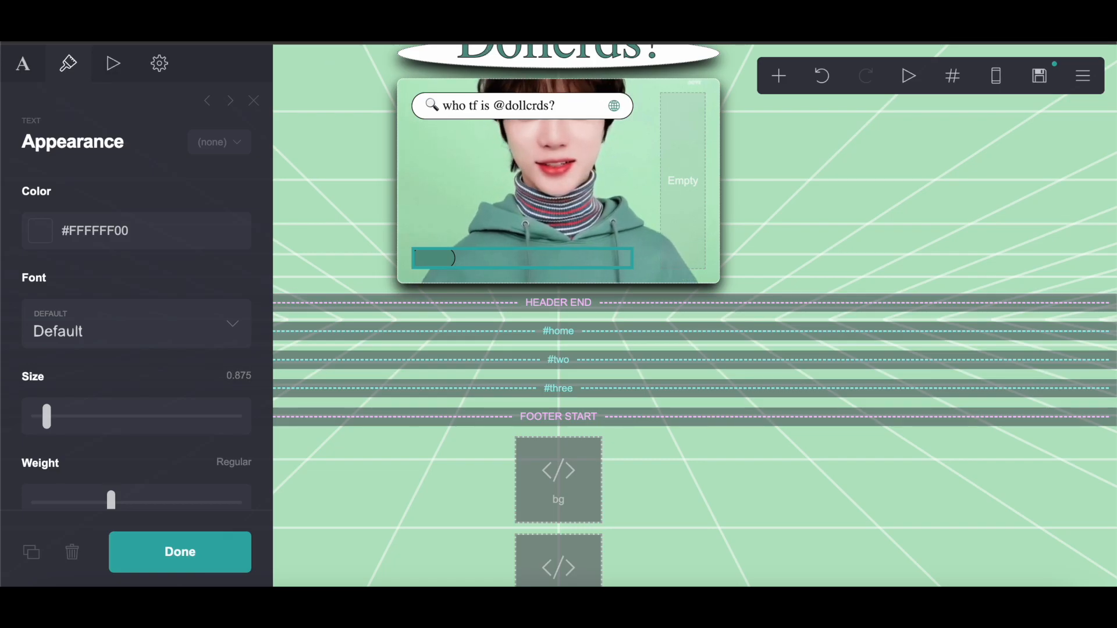
# Step: Check the notes and set the lin! text element's alignment to Left
pyautogui.press('super+Tab')
pyautogui.scroll(-1, 497, 325)
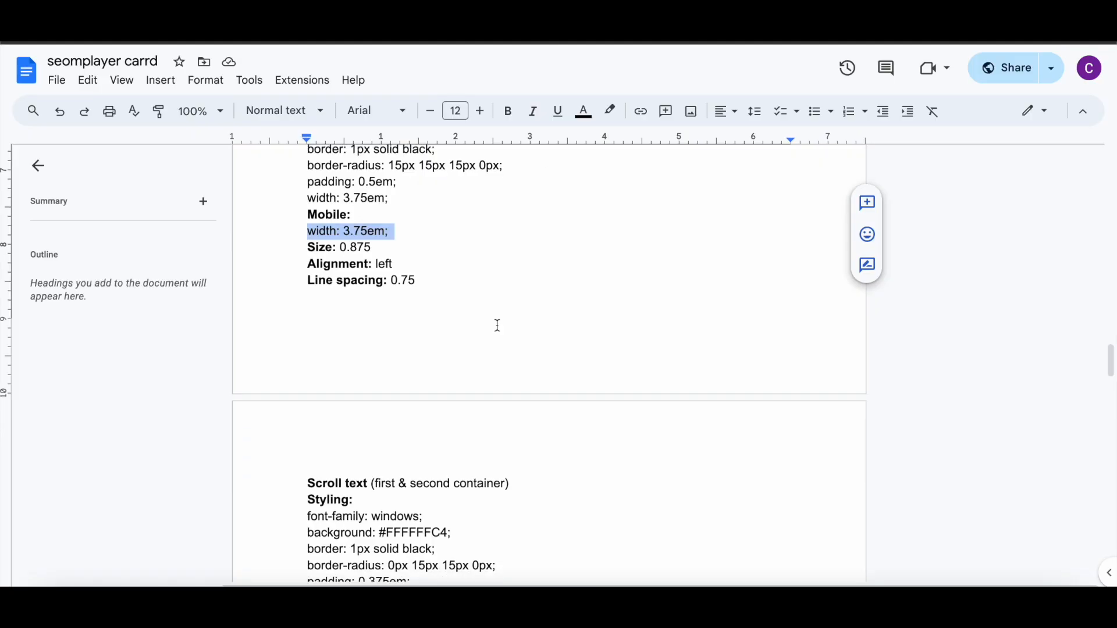
pyautogui.press('super+Tab')
pyautogui.scroll(-5, 163, 411)
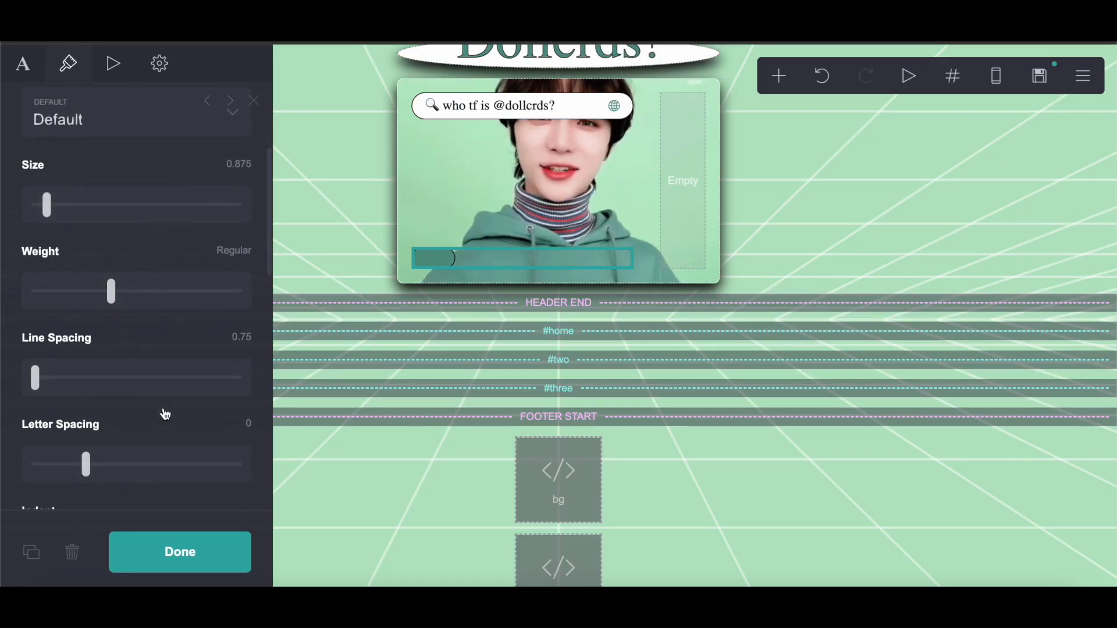
pyautogui.scroll(-7, 165, 413)
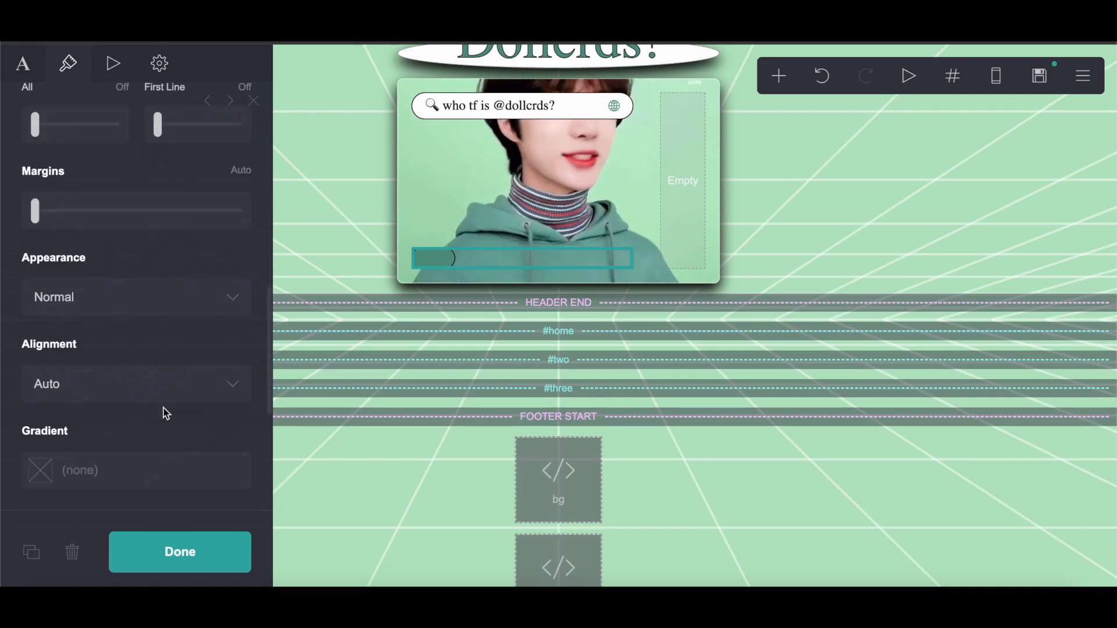
pyautogui.click(106, 375)
pyautogui.click(98, 398)
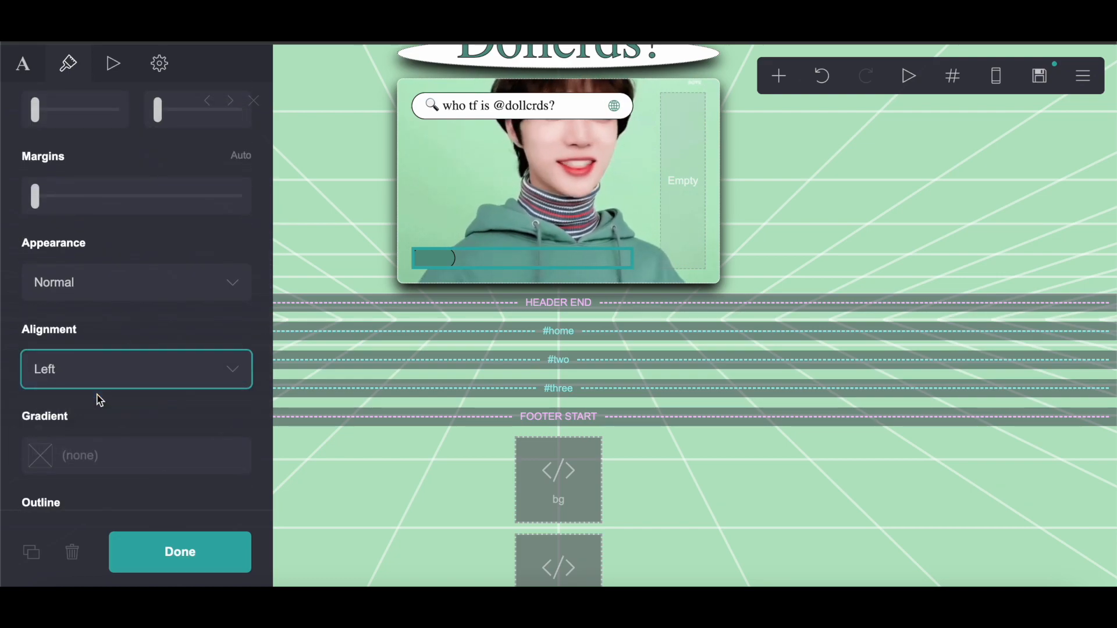
# Step: Enter lin! as the text element's content and close the editor
pyautogui.click(22, 64)
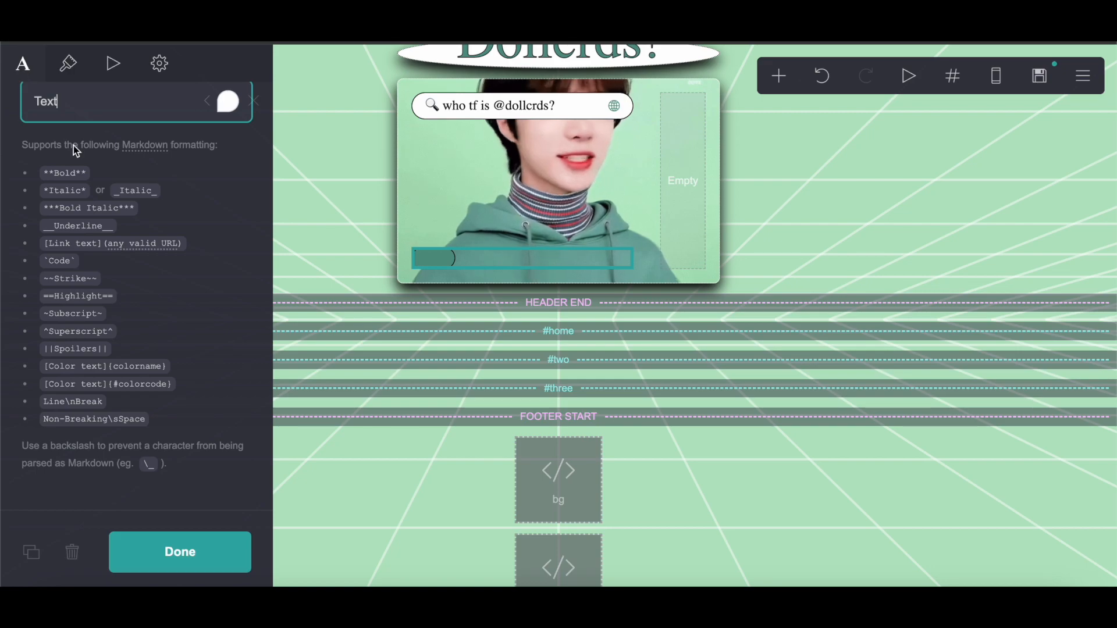
pyautogui.click(74, 111)
pyautogui.write('lin!')
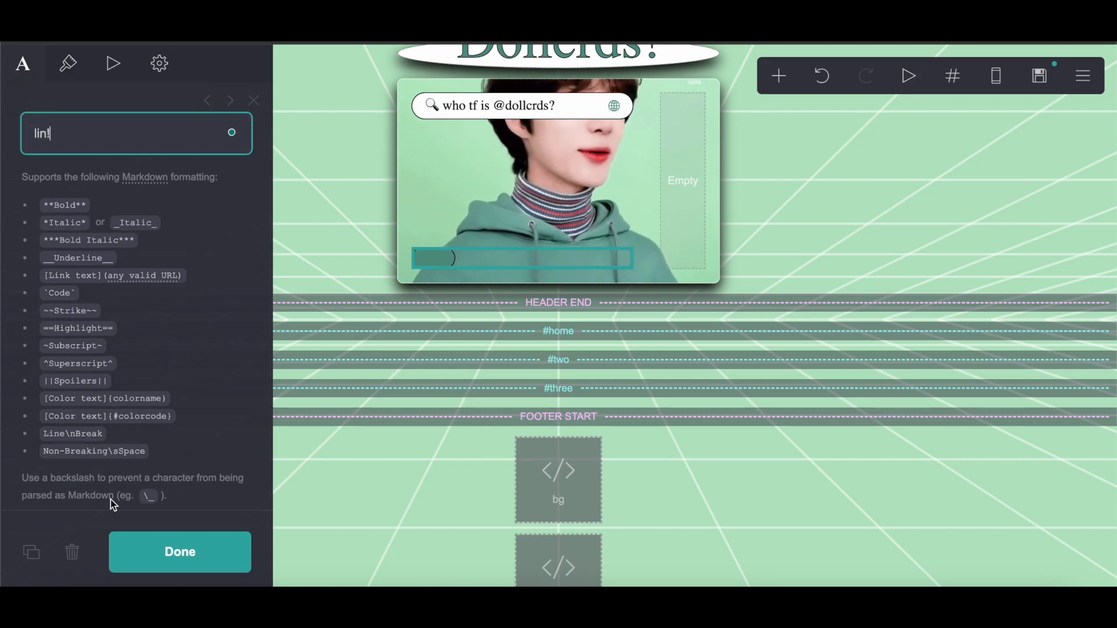
pyautogui.click(156, 567)
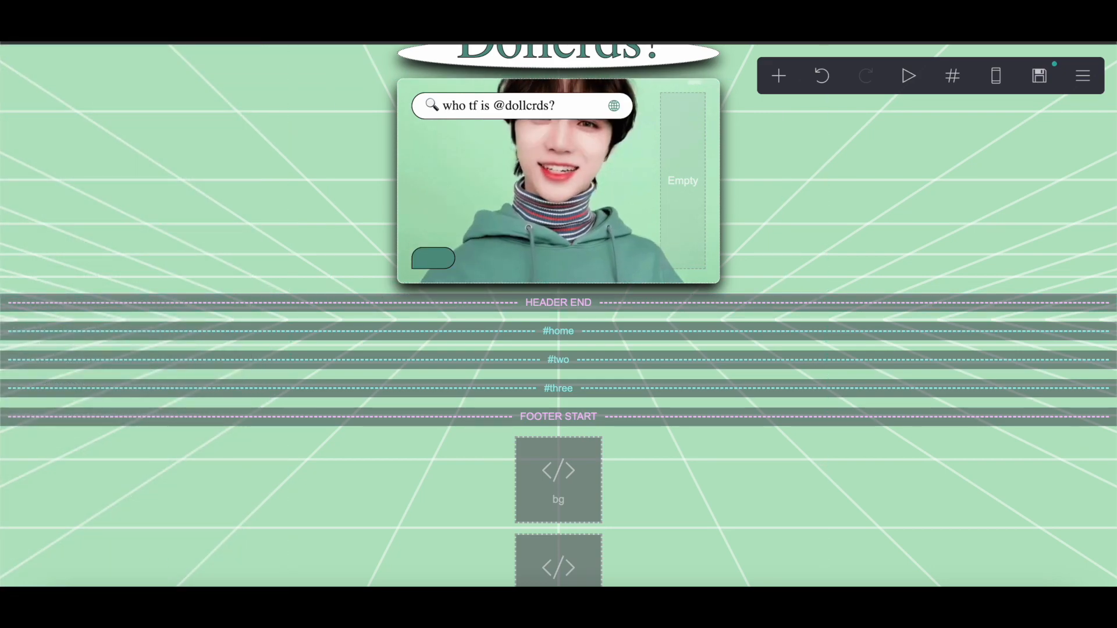
# Step: Set the lin! text element's colour to #000000
pyautogui.click(436, 264)
pyautogui.click(68, 63)
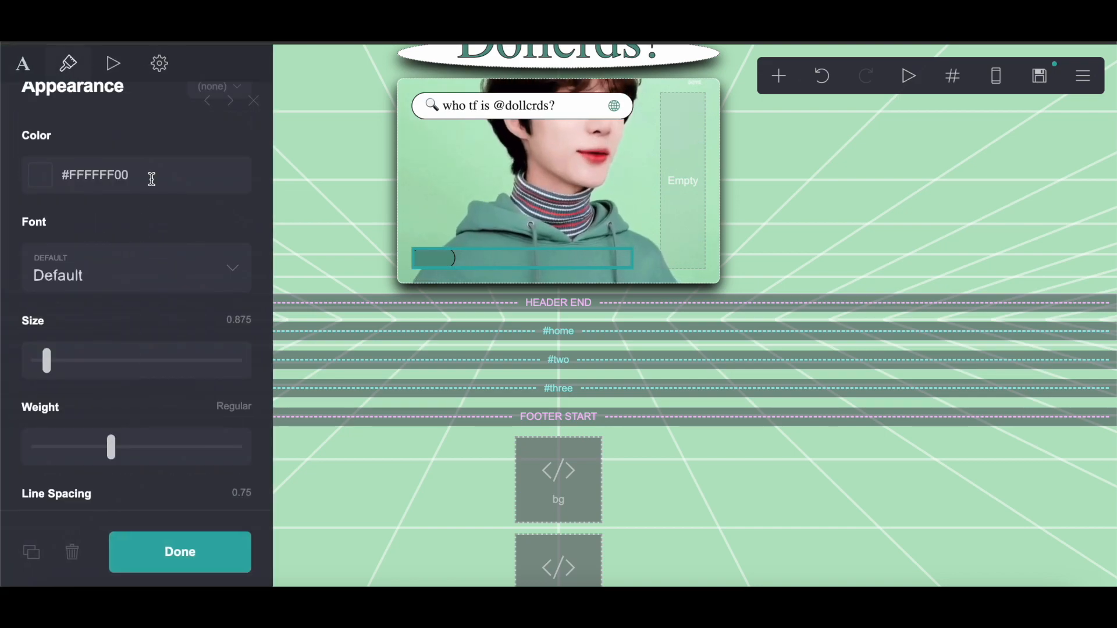
pyautogui.click(152, 179)
pyautogui.press('BackSpace')
pyautogui.press('BackSpace')
pyautogui.moveTo(131, 318); pyautogui.dragTo(36, 499)
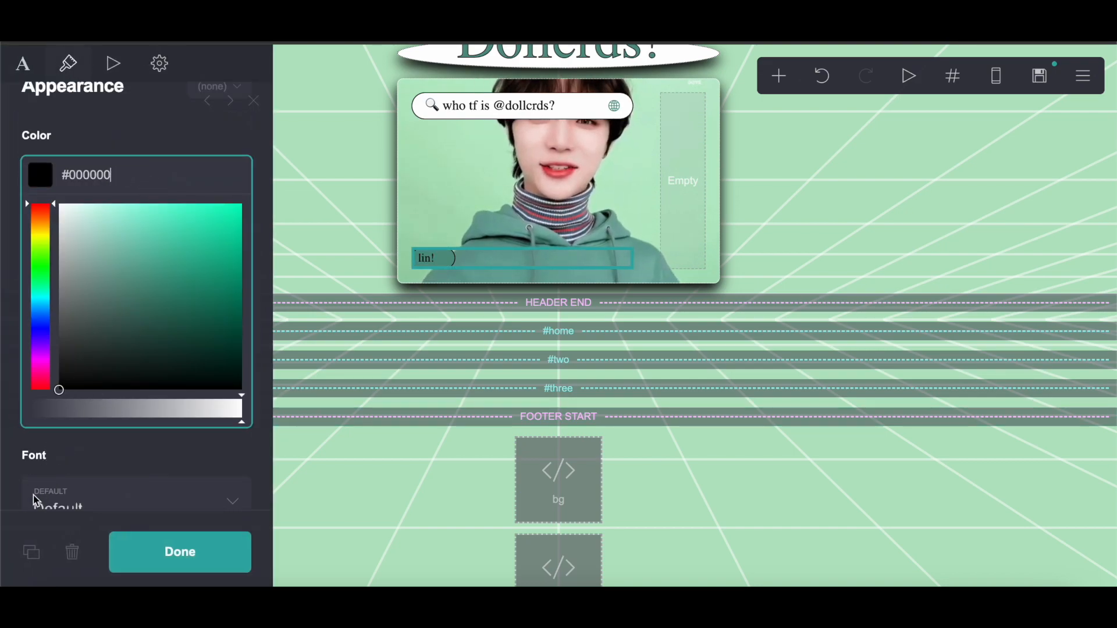
pyautogui.click(203, 556)
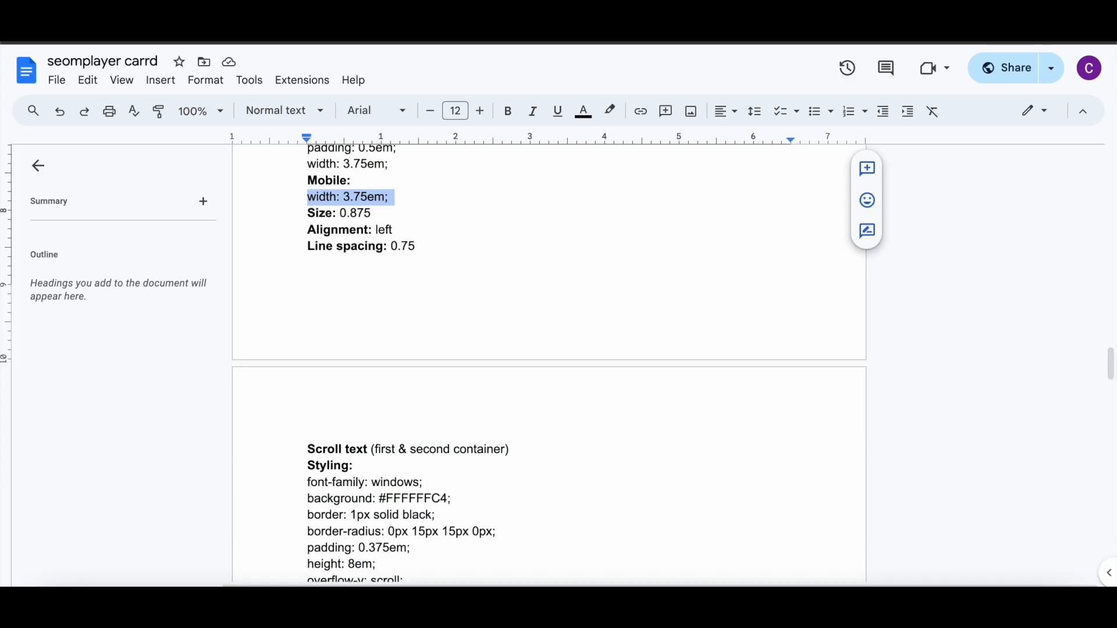
# Step: Copy the scroll text styling lines from the notes document
pyautogui.scroll(-3, 463, 310)
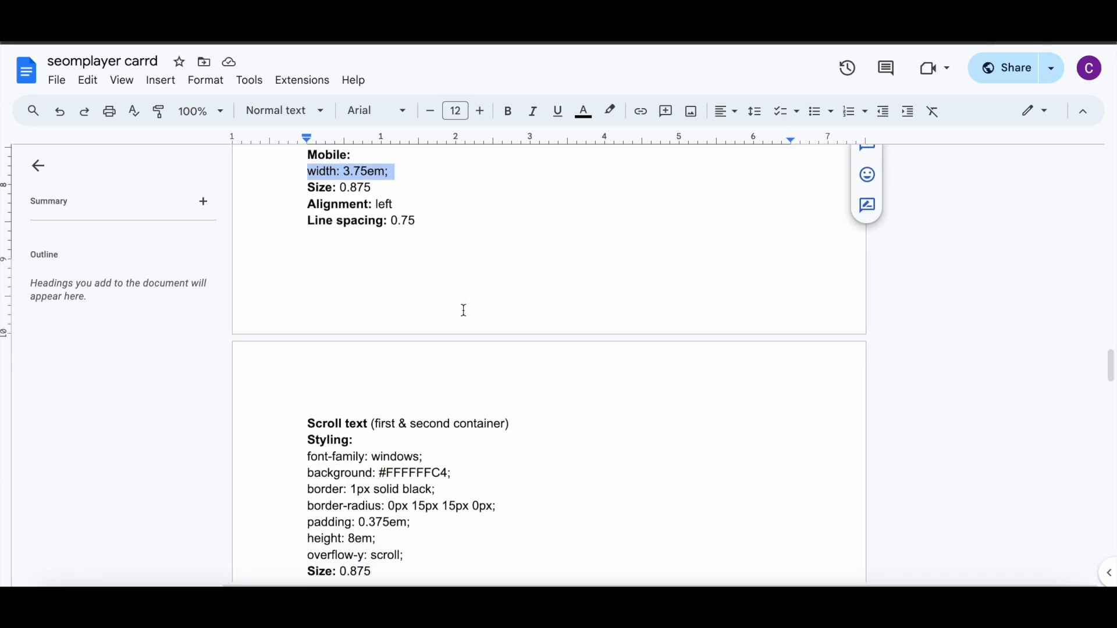
pyautogui.scroll(7, 463, 310)
pyautogui.scroll(-8, 463, 310)
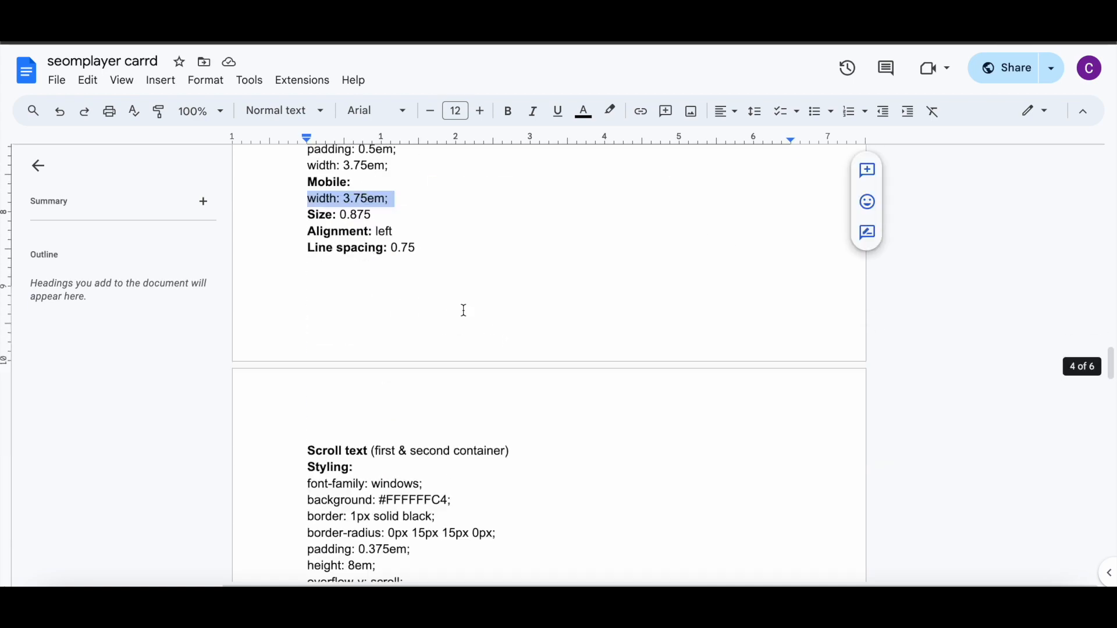
pyautogui.moveTo(304, 199); pyautogui.dragTo(420, 297)
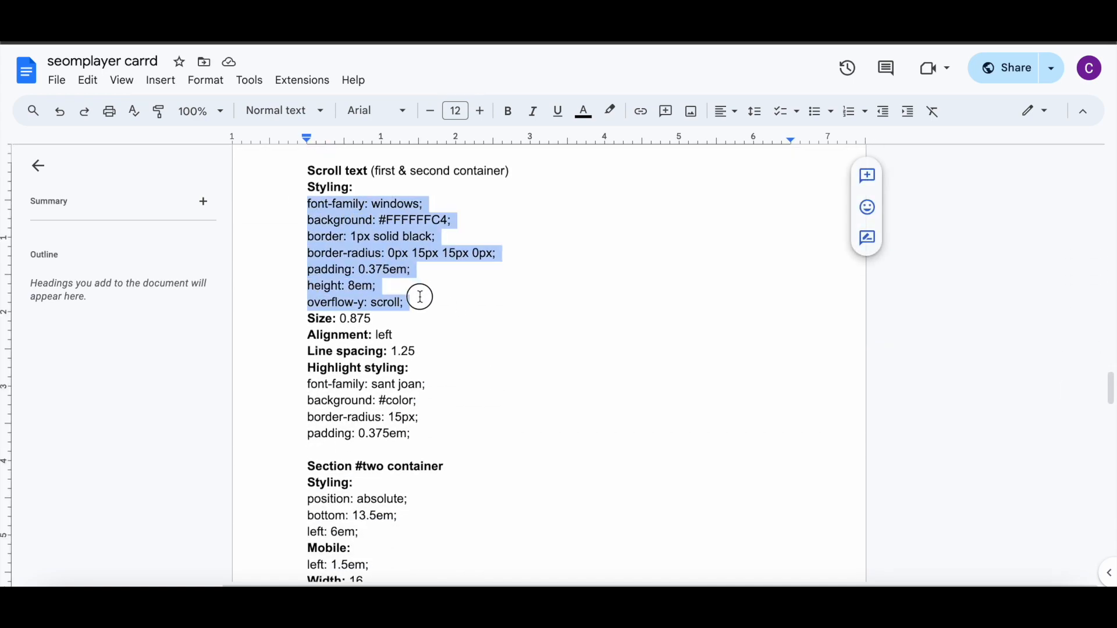
pyautogui.rightClick(372, 263)
pyautogui.click(413, 227)
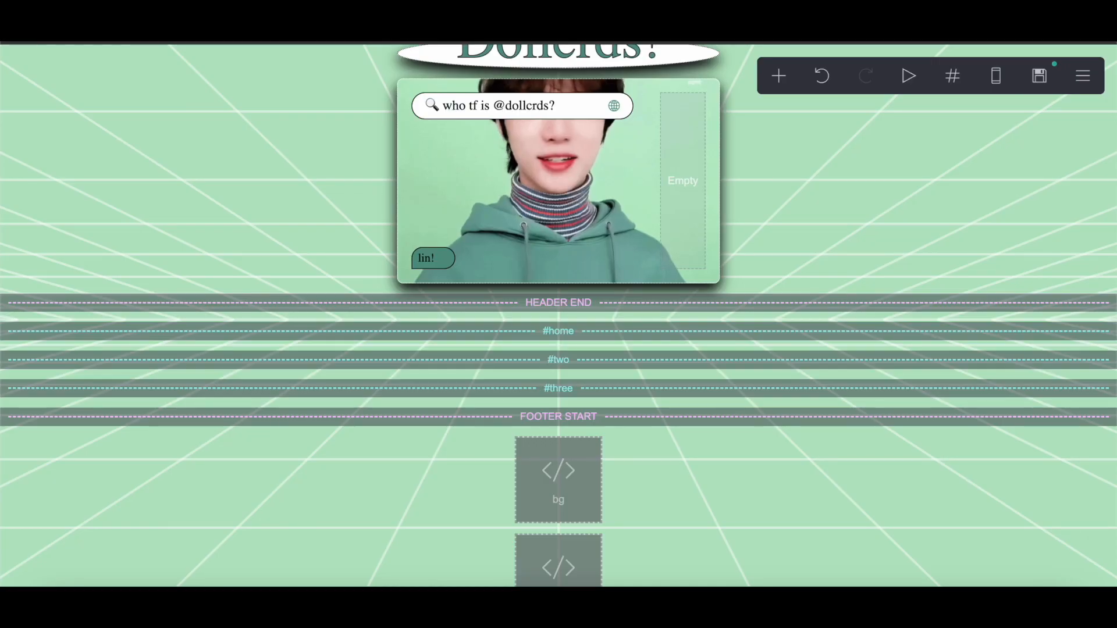
# Step: Add a new text element into the main container below the lin! text
pyautogui.click(778, 75)
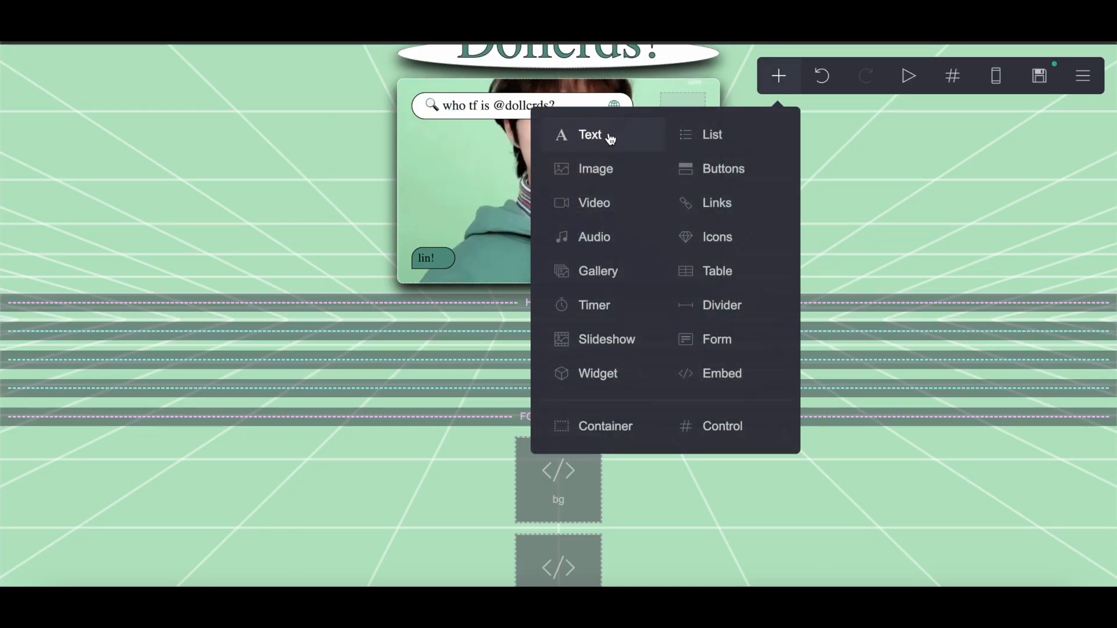
pyautogui.click(610, 138)
pyautogui.moveTo(491, 543); pyautogui.dragTo(544, 367)
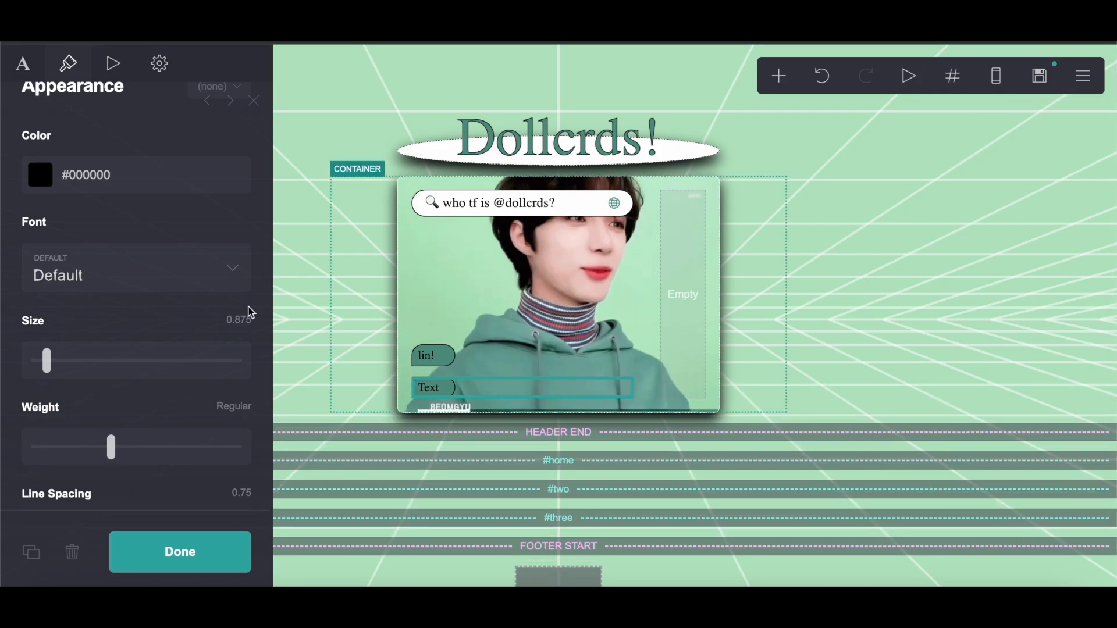
# Step: Replace the new text element's default custom style with the copied scroll text styling
pyautogui.click(169, 72)
pyautogui.click(57, 183)
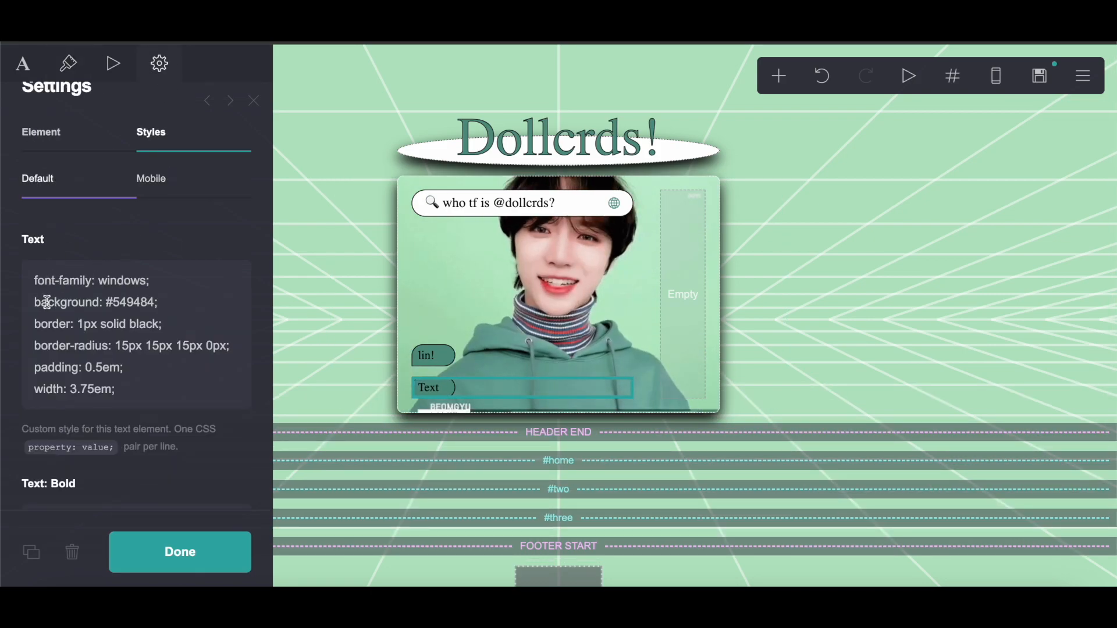
pyautogui.moveTo(35, 282); pyautogui.dragTo(210, 421)
pyautogui.rightClick(56, 302)
pyautogui.click(93, 359)
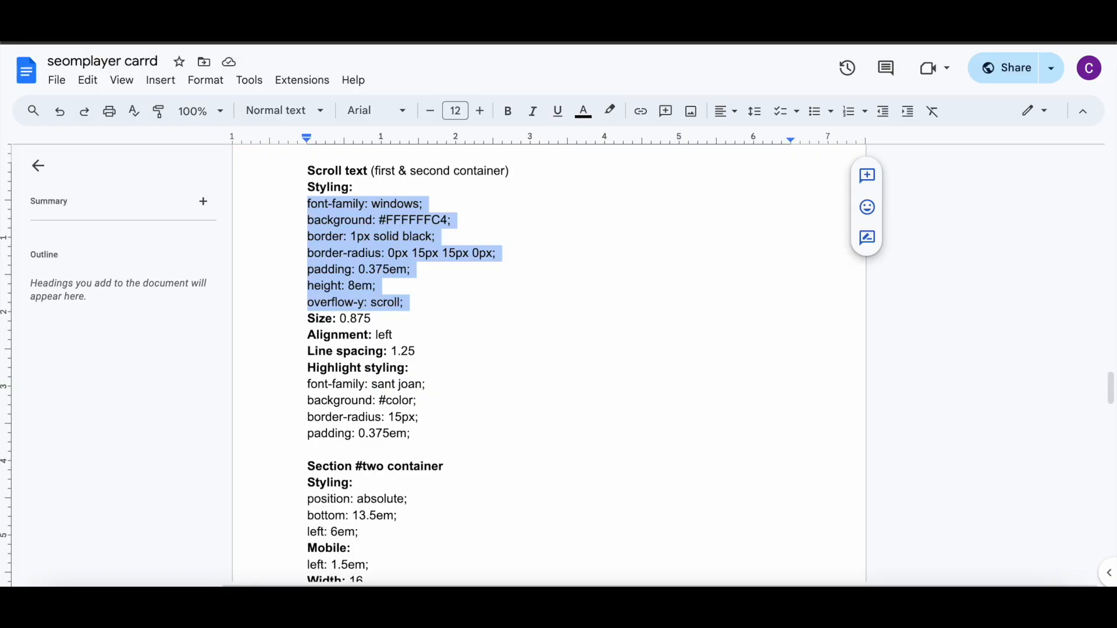
# Step: Clear the new text element's mobile custom style
pyautogui.click(567, 24)
pyautogui.click(207, 189)
pyautogui.moveTo(147, 286); pyautogui.dragTo(2, 270)
pyautogui.press('BackSpace')
# Step: Set the scroll text element's line spacing to 1.25
pyautogui.click(67, 62)
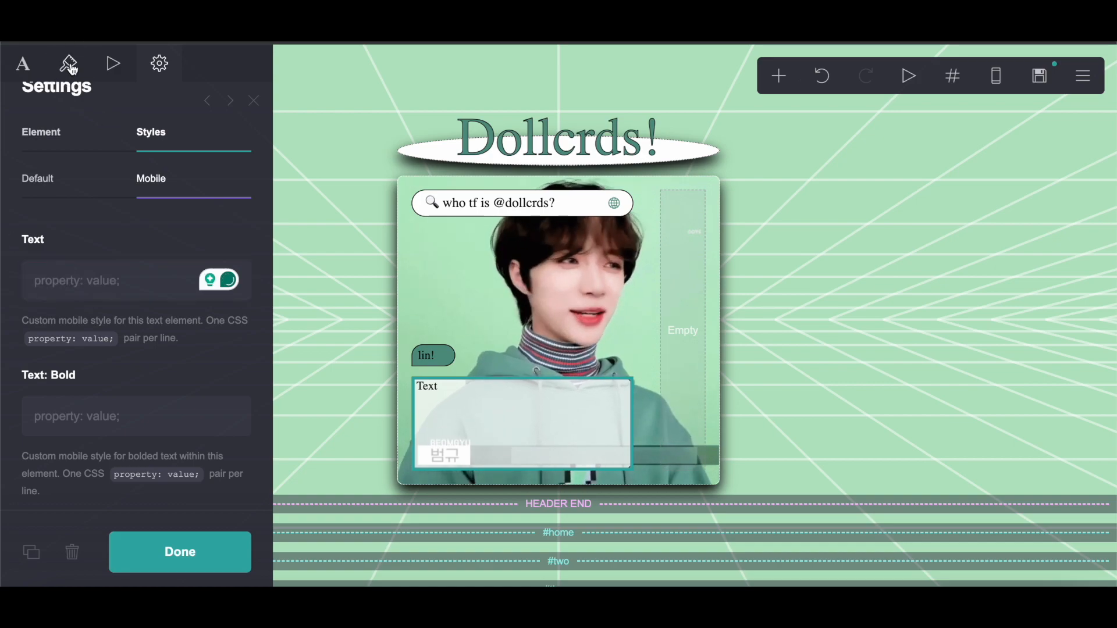
pyautogui.scroll(-10, 93, 359)
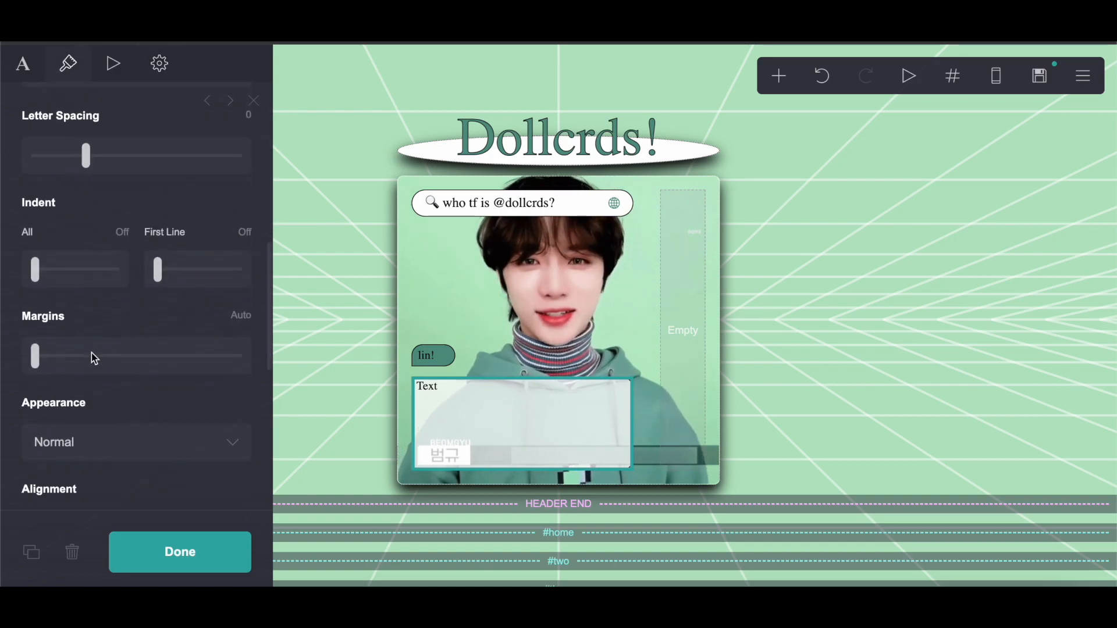
pyautogui.scroll(8, 92, 358)
pyautogui.click(232, 293)
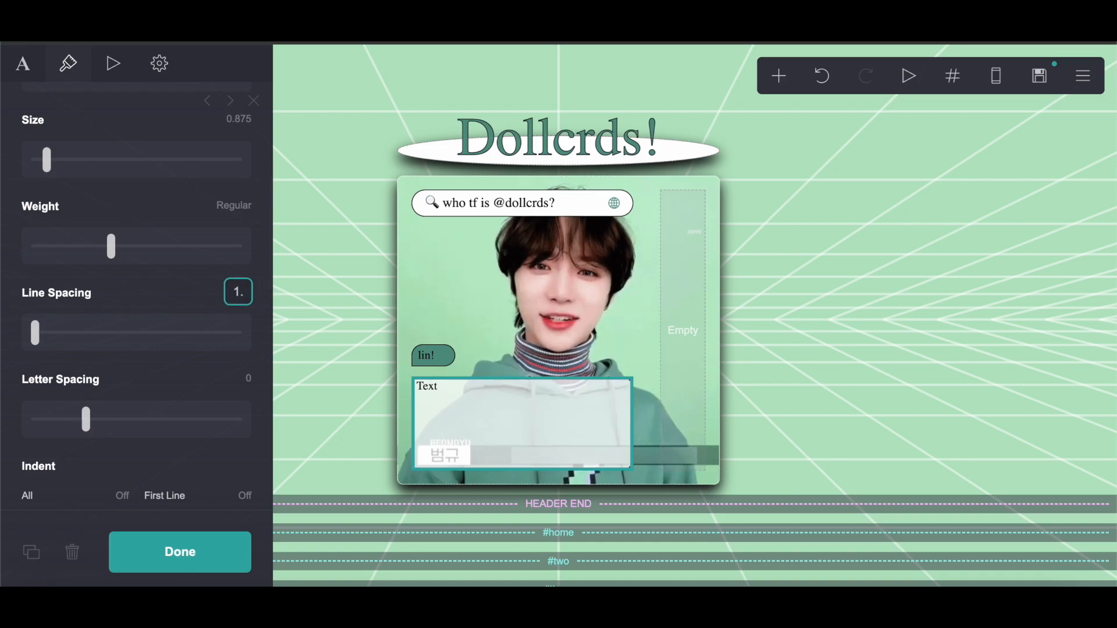
pyautogui.press('Return')
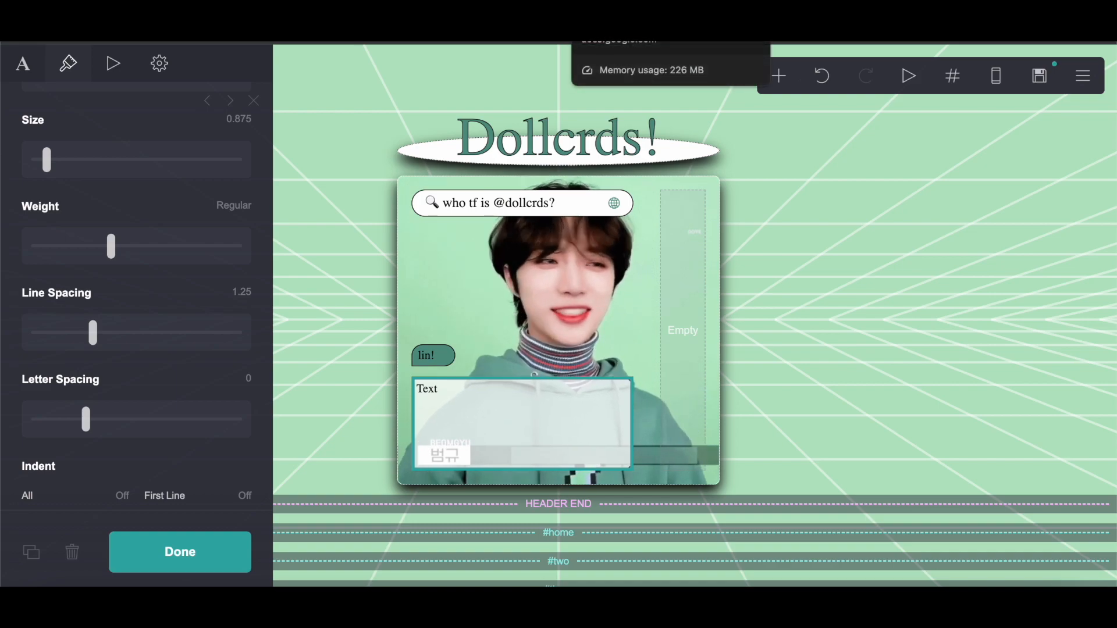
# Step: Set the main container's content spacing to 0
pyautogui.click(366, 190)
pyautogui.scroll(-10, 82, 197)
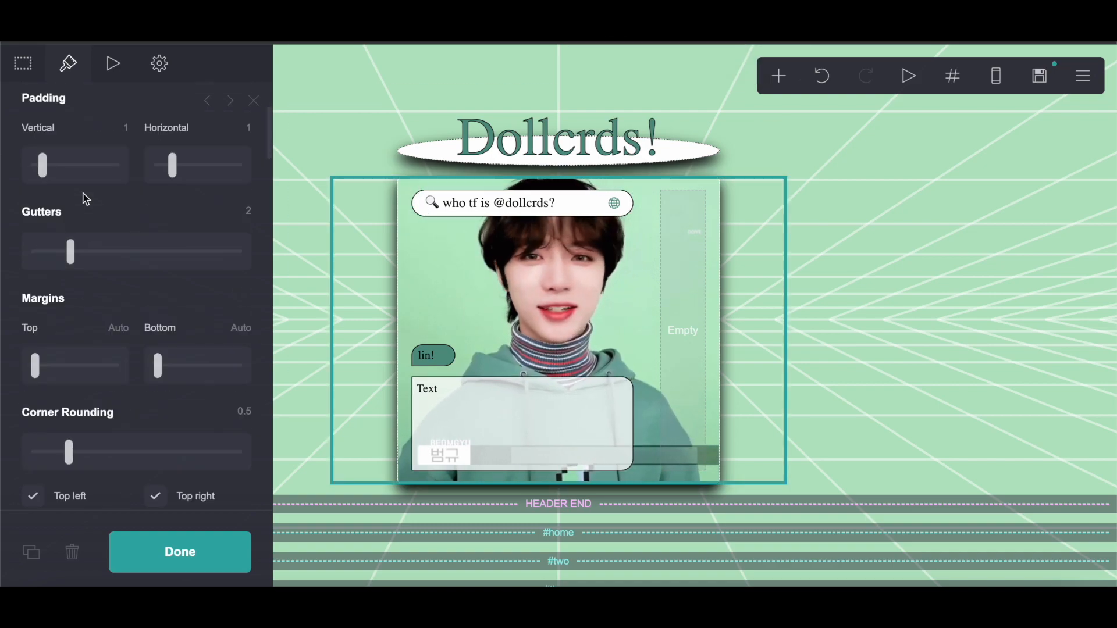
pyautogui.scroll(-8, 86, 199)
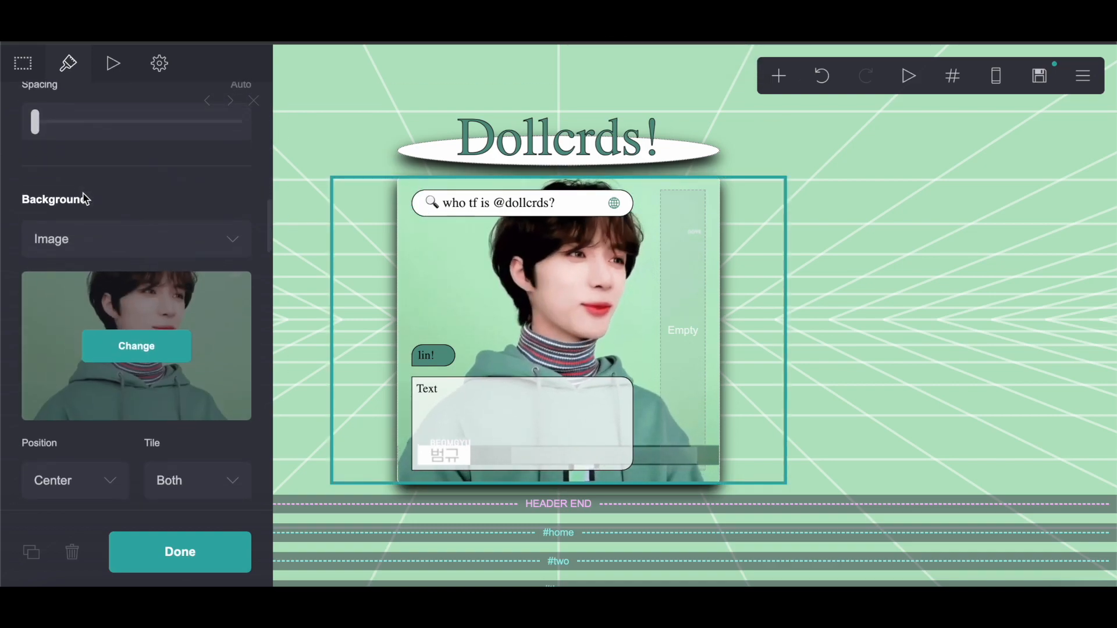
pyautogui.scroll(7, 208, 268)
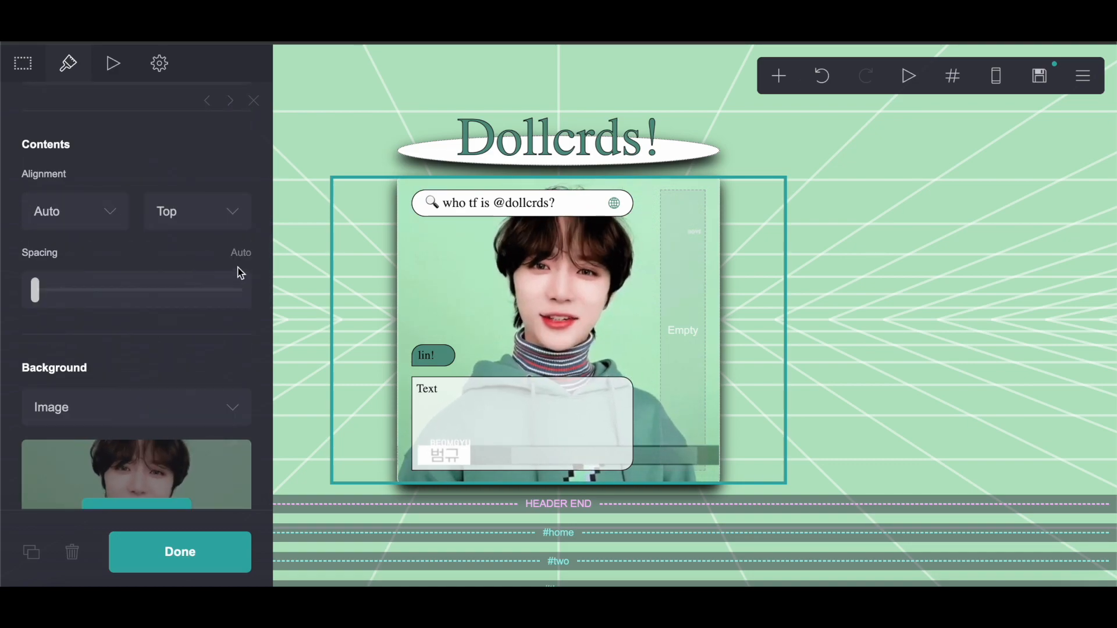
pyautogui.click(241, 253)
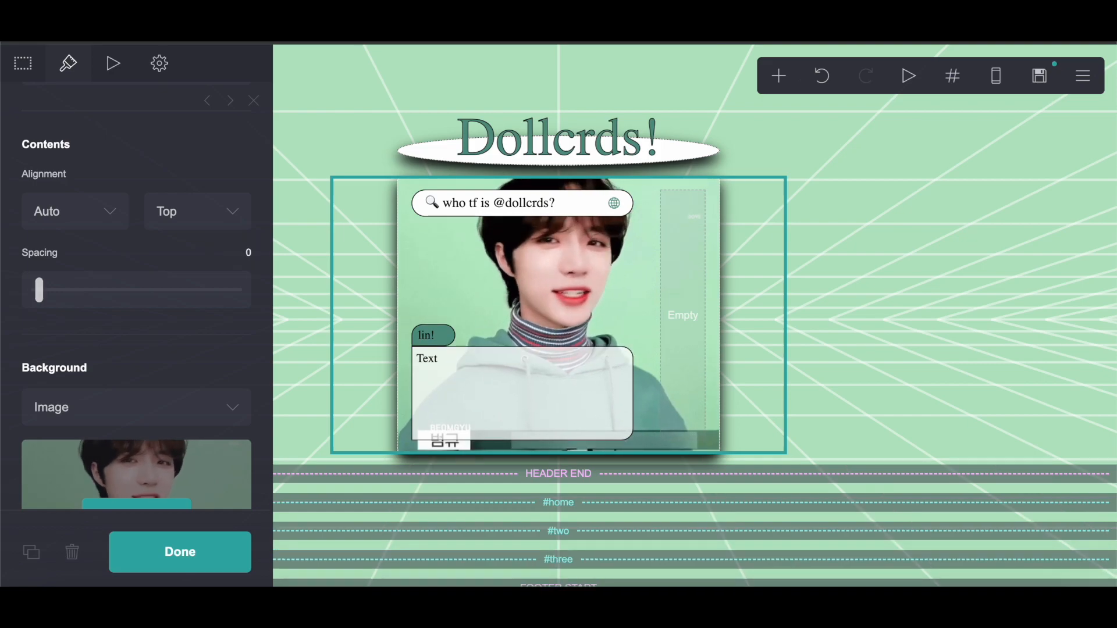
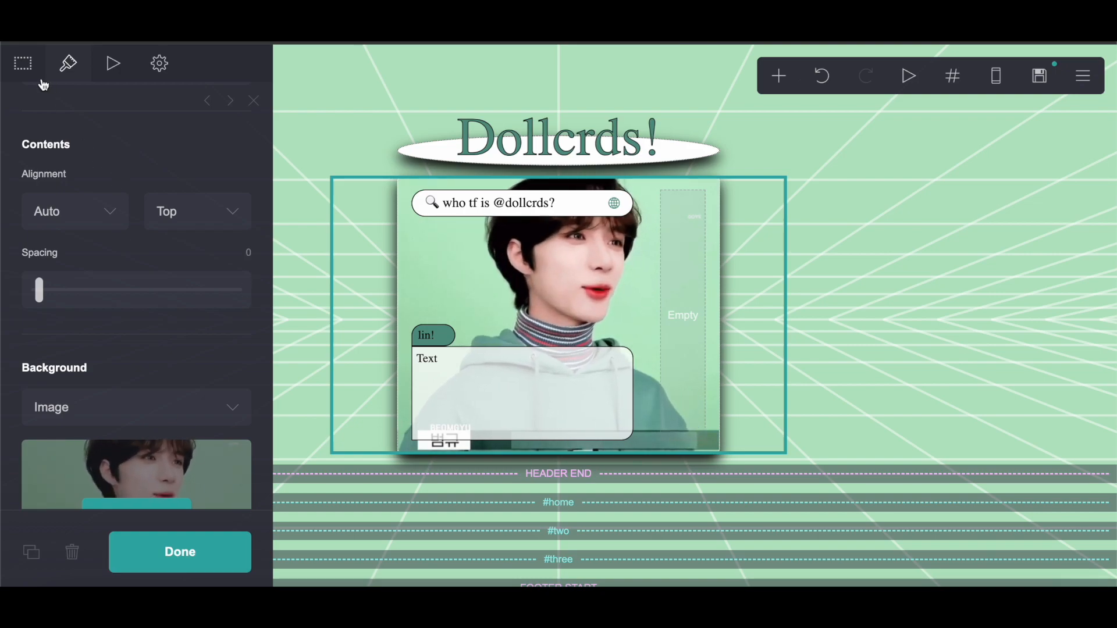
# Step: Copy the highlight styling lines for the scroll text from the reference document
pyautogui.click(535, 374)
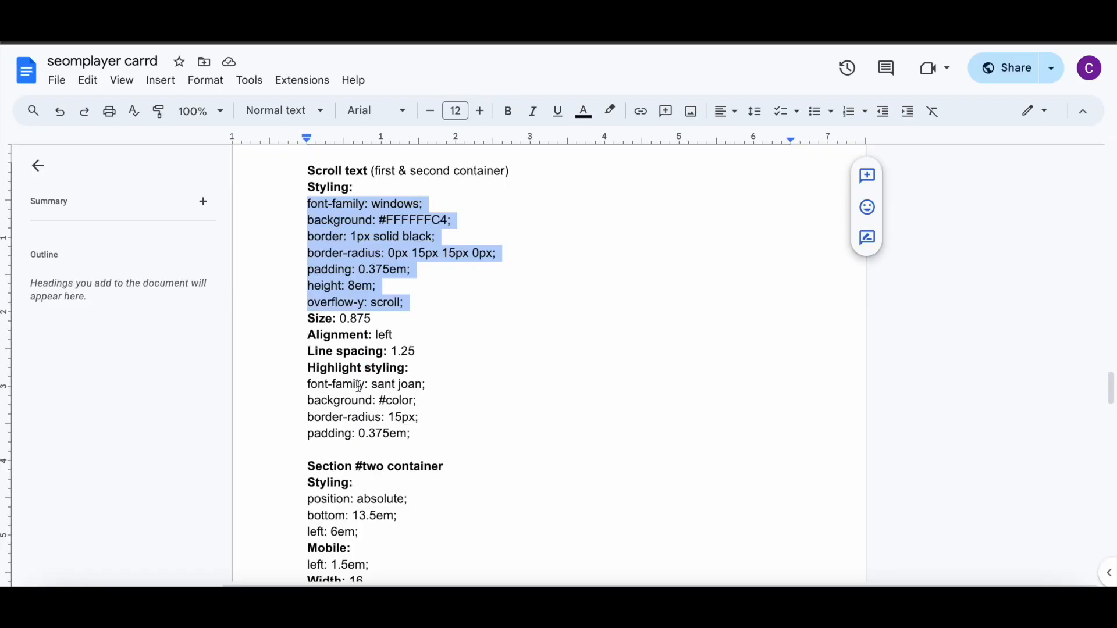
pyautogui.scroll(-2, 358, 386)
pyautogui.moveTo(302, 309); pyautogui.dragTo(442, 359)
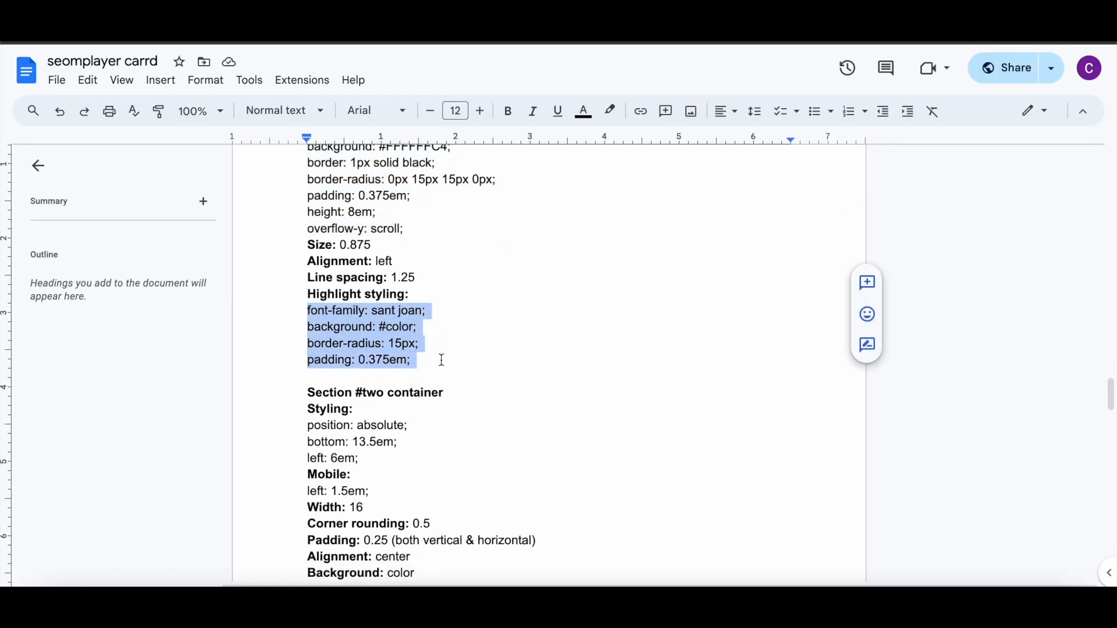
pyautogui.rightClick(375, 343)
pyautogui.click(438, 225)
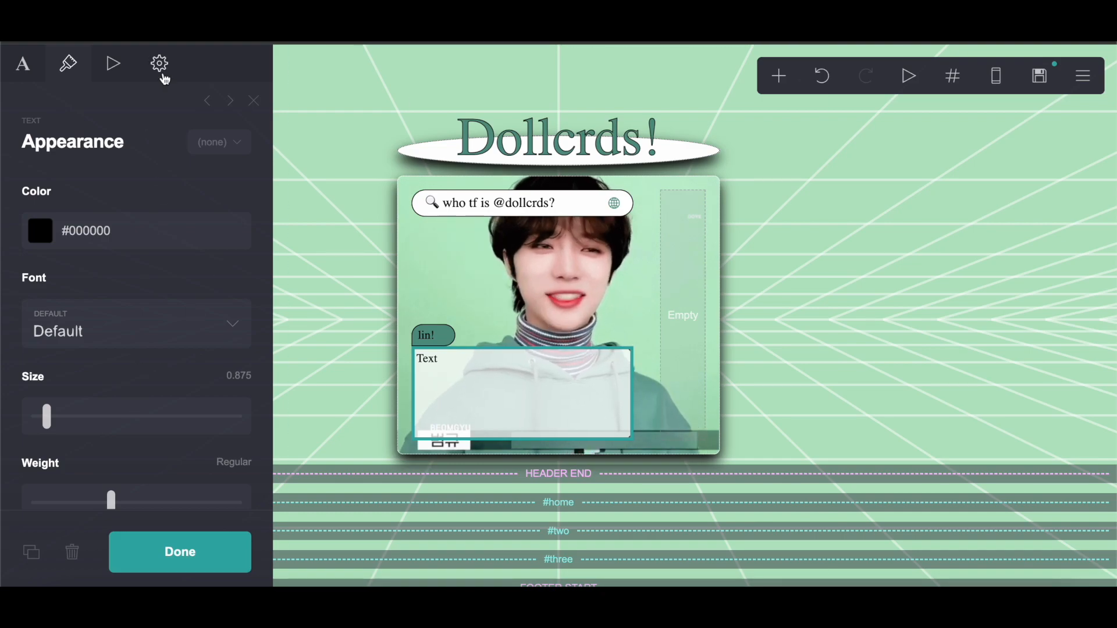
# Step: Paste the copied styling into the scroll text element's default Text: Highlight custom style
pyautogui.click(160, 65)
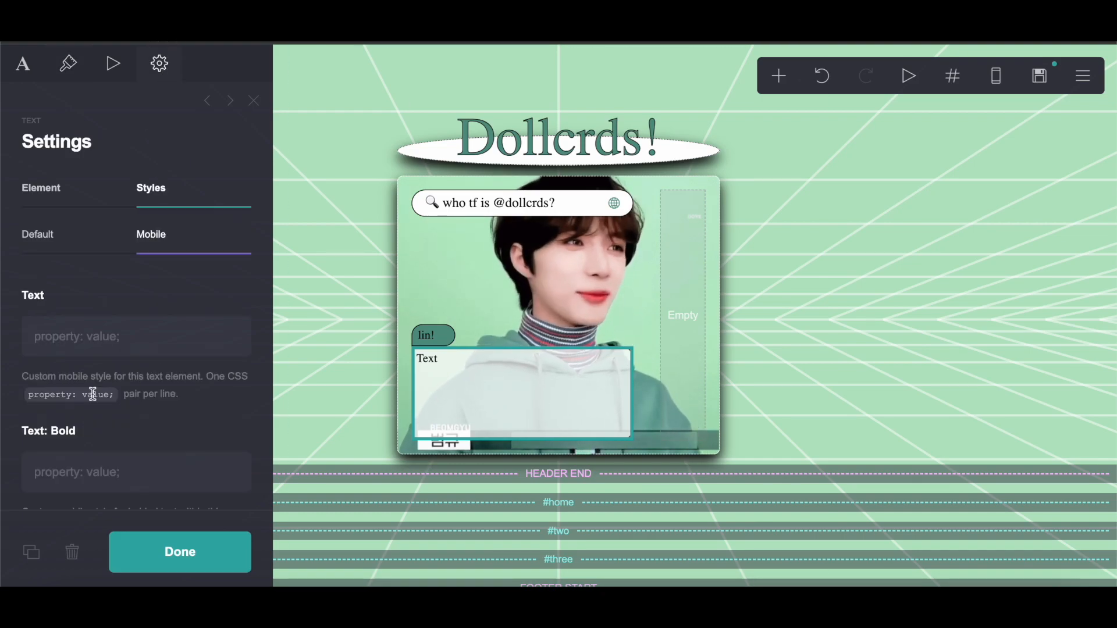
pyautogui.click(60, 249)
pyautogui.scroll(-10, 60, 247)
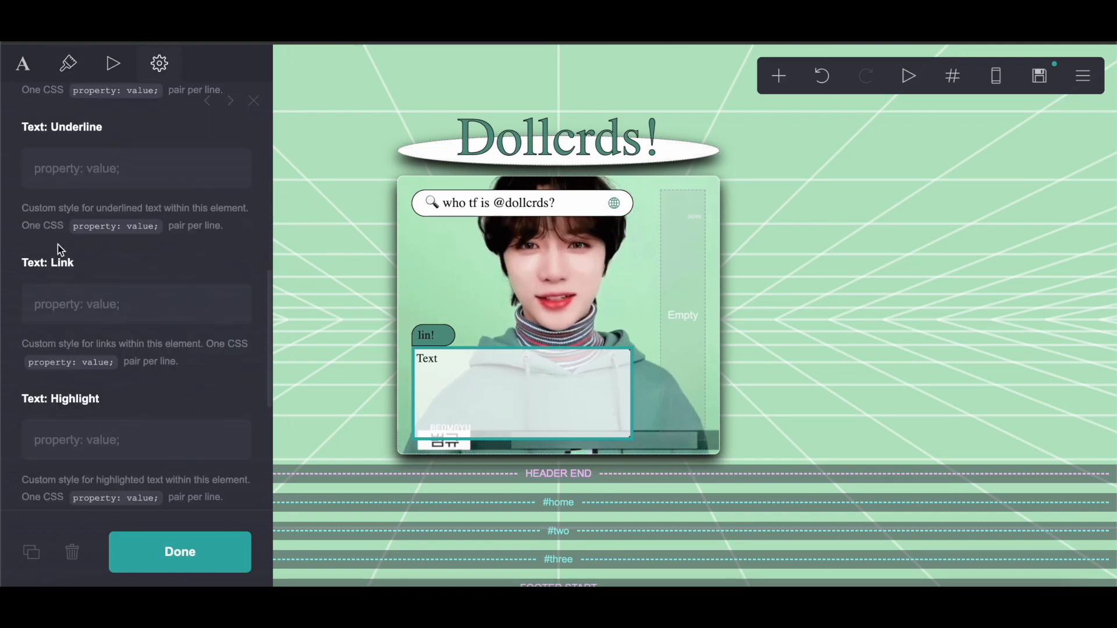
pyautogui.rightClick(82, 459)
pyautogui.click(103, 456)
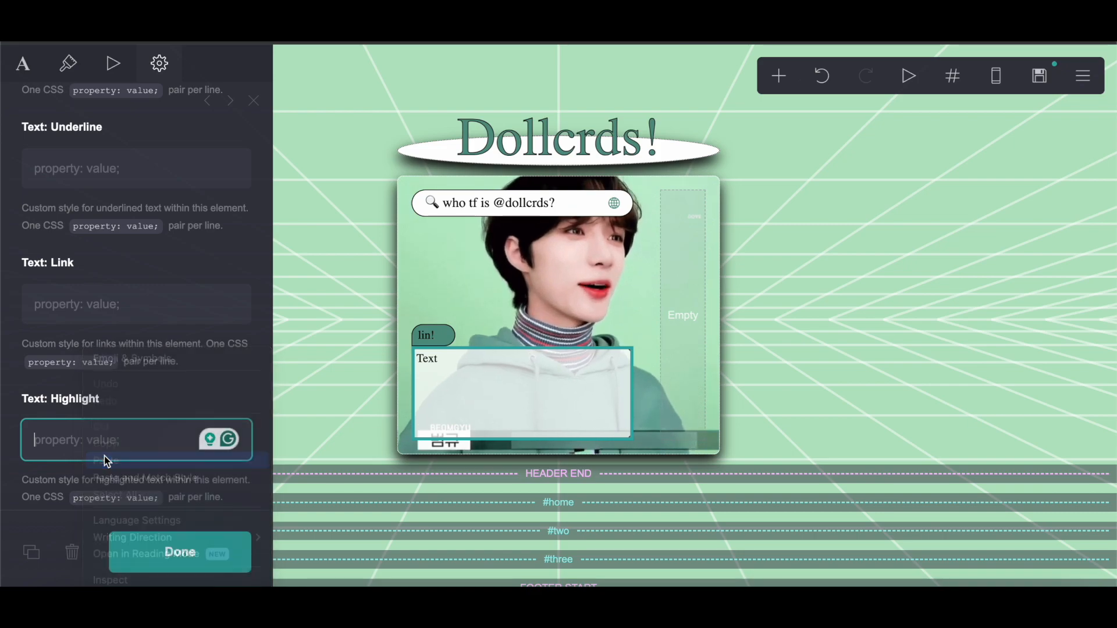
# Step: Copy the hex color 549484 from the color picker and replace the highlight's #color placeholder with #549484
pyautogui.scroll(5, 107, 461)
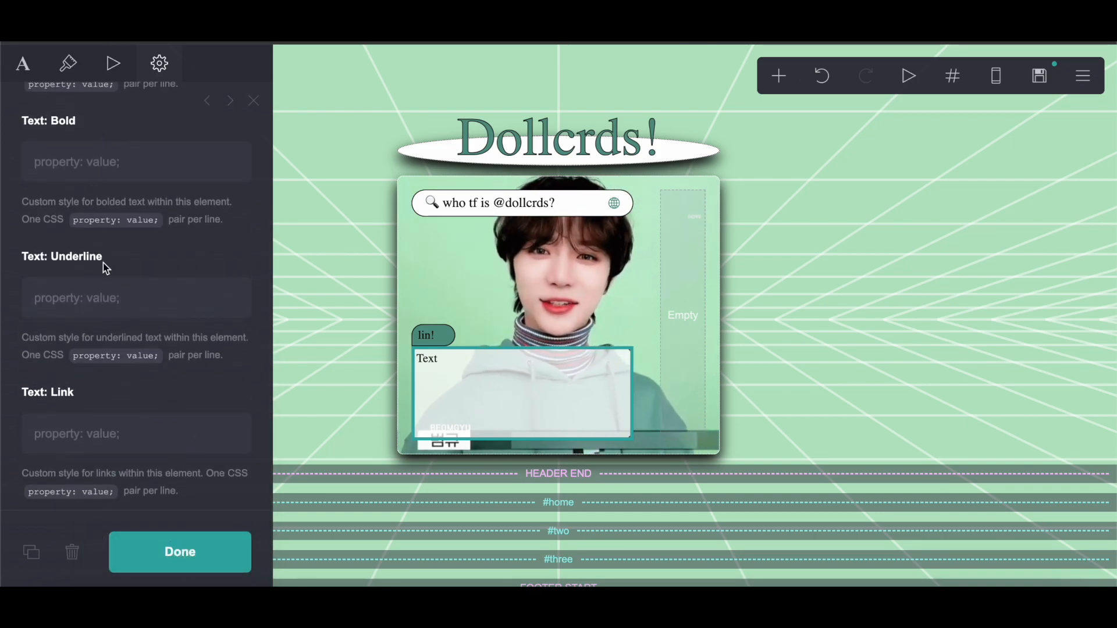
pyautogui.scroll(-4, 113, 322)
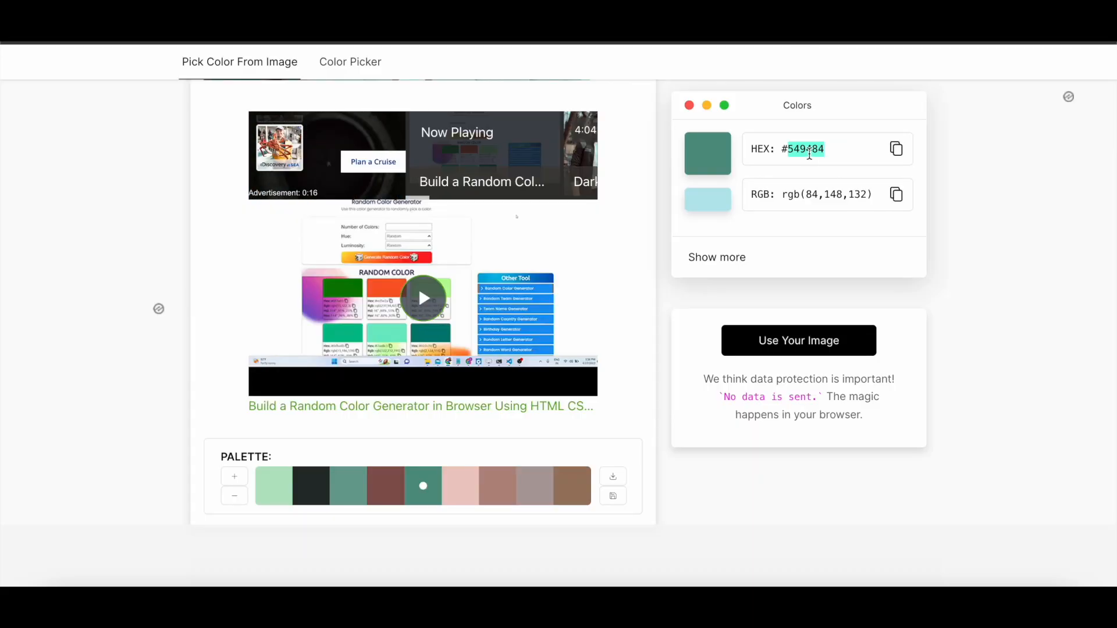
pyautogui.rightClick(812, 150)
pyautogui.click(830, 189)
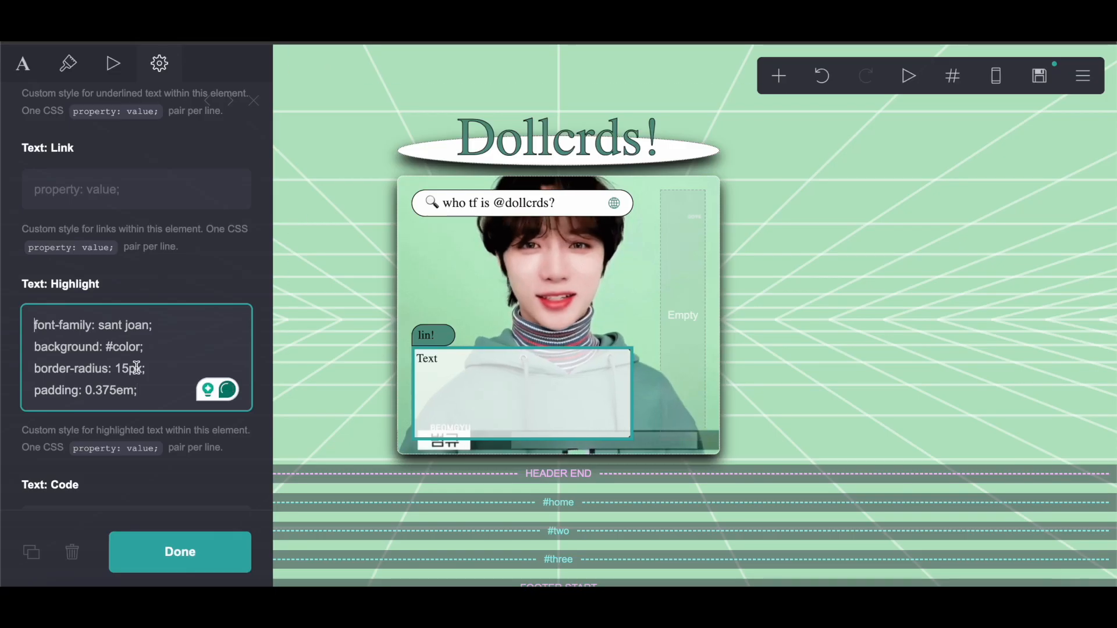
pyautogui.moveTo(137, 349); pyautogui.dragTo(119, 352)
pyautogui.rightClick(115, 349)
pyautogui.click(139, 357)
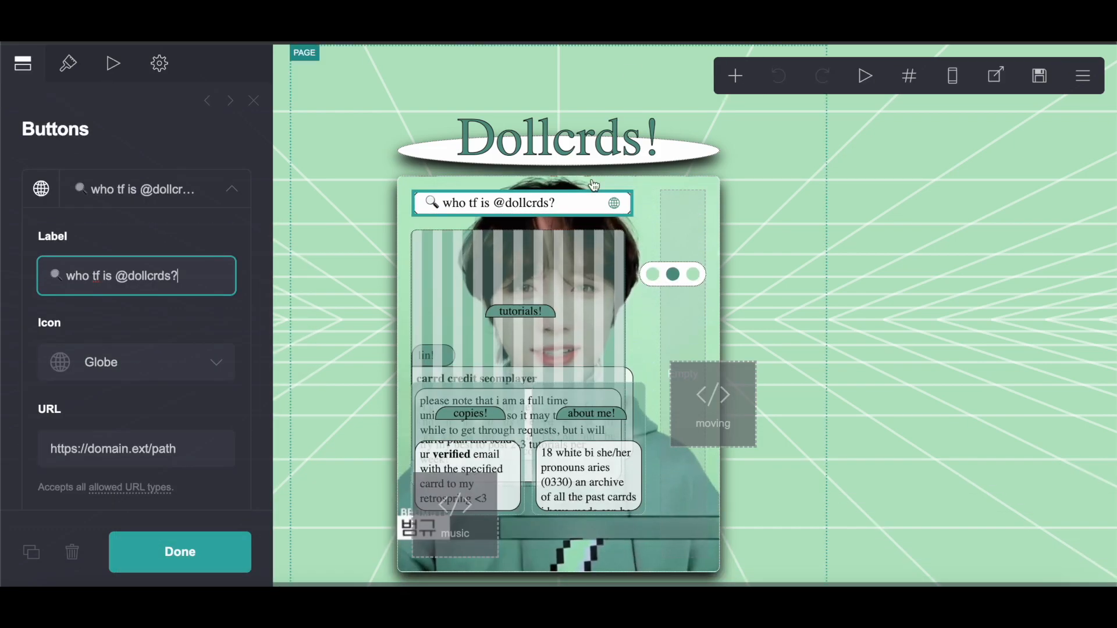
# Step: Move the overlapping containers aside in the reference site to expose its intro text element
pyautogui.scroll(-3, 570, 270)
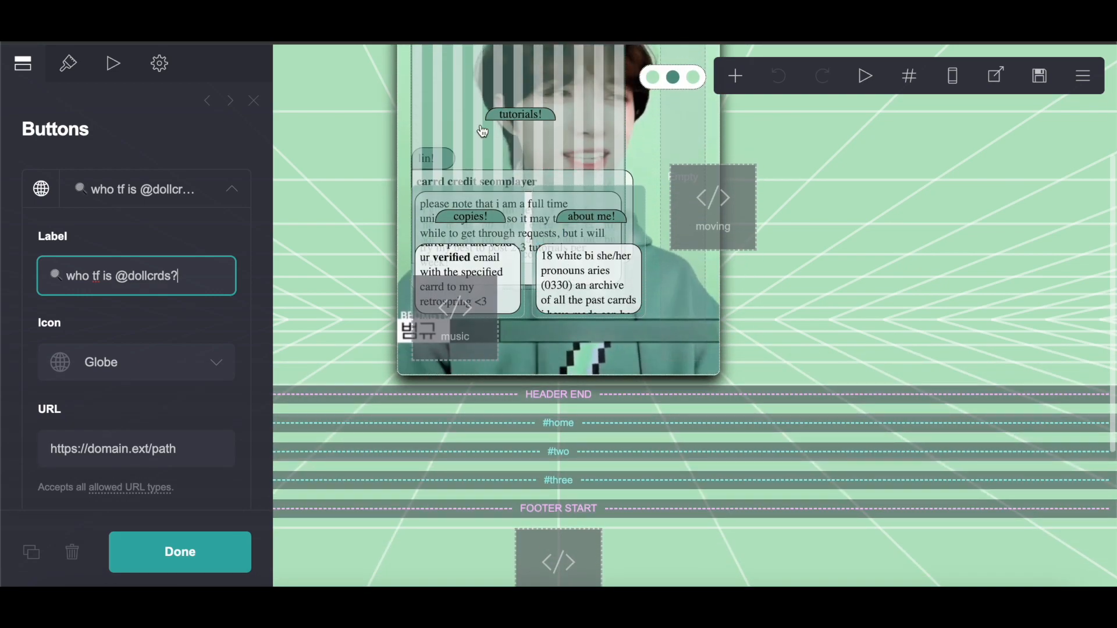
pyautogui.scroll(-1, 482, 131)
pyautogui.moveTo(451, 69); pyautogui.dragTo(624, 533)
pyautogui.scroll(5, 624, 533)
pyautogui.moveTo(514, 243); pyautogui.dragTo(640, 539)
pyautogui.scroll(5, 641, 539)
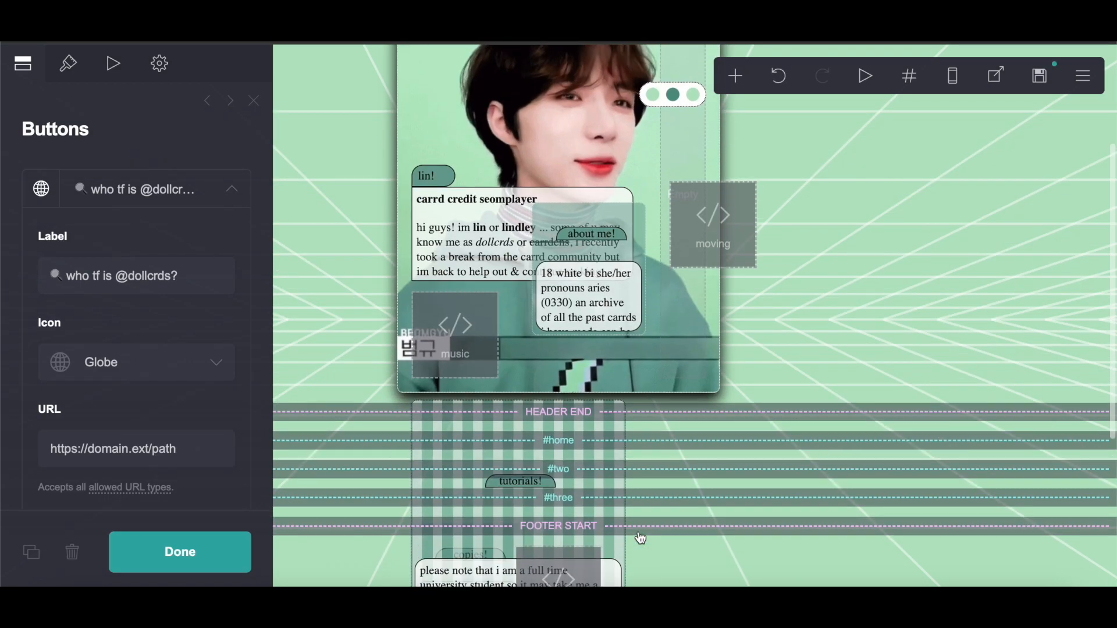
# Step: Copy all the intro text content from the reference site's text element
pyautogui.click(435, 219)
pyautogui.click(61, 294)
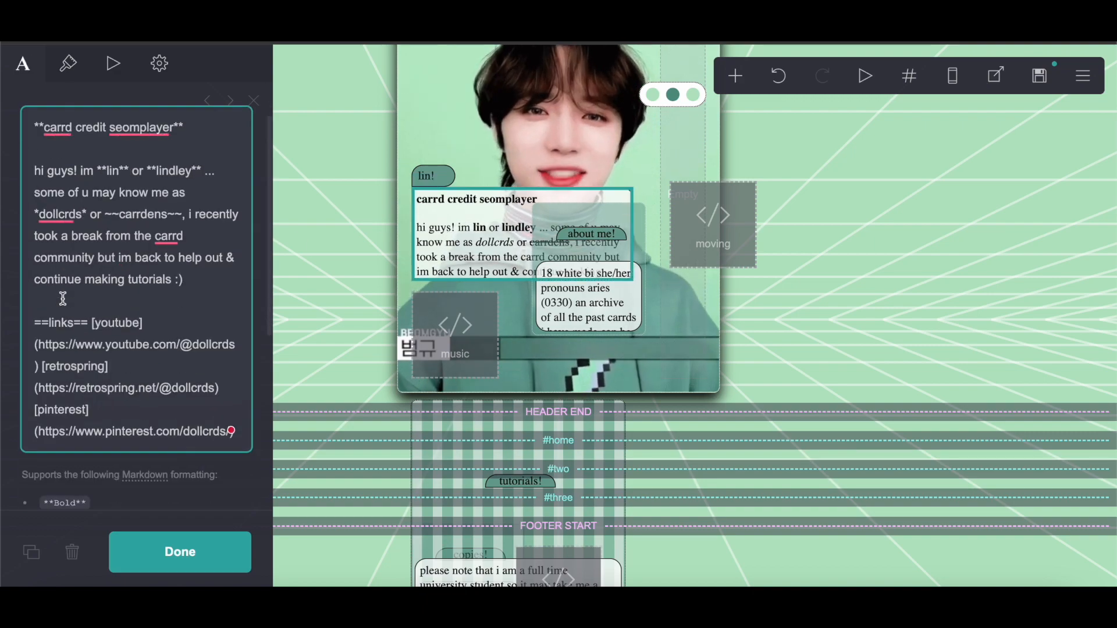
pyautogui.moveTo(32, 124); pyautogui.dragTo(274, 431)
pyautogui.rightClick(108, 278)
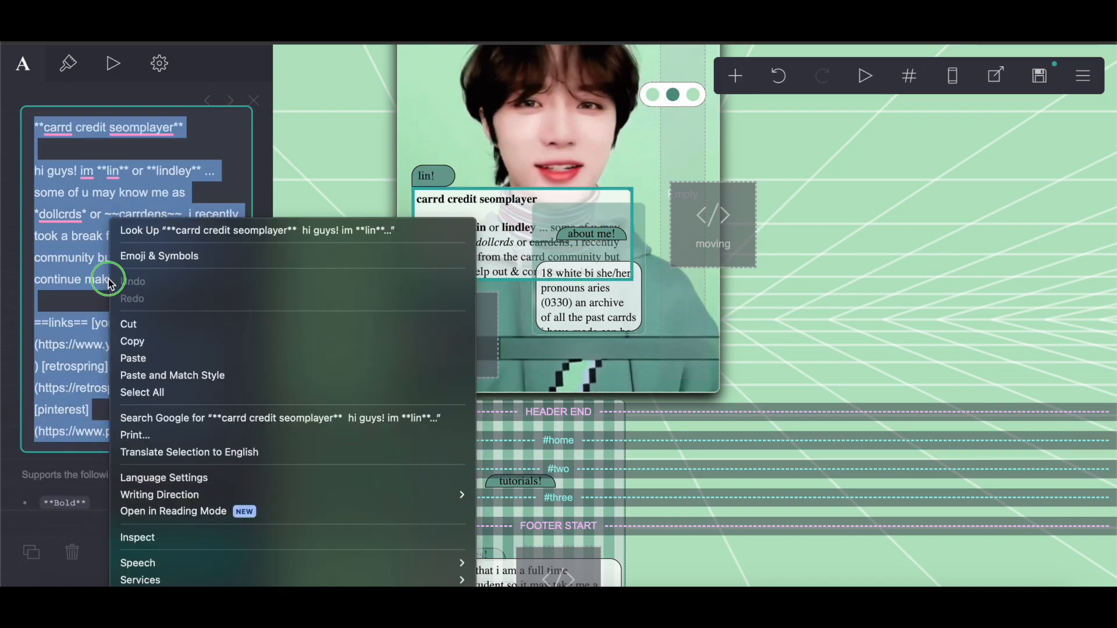
pyautogui.click(134, 342)
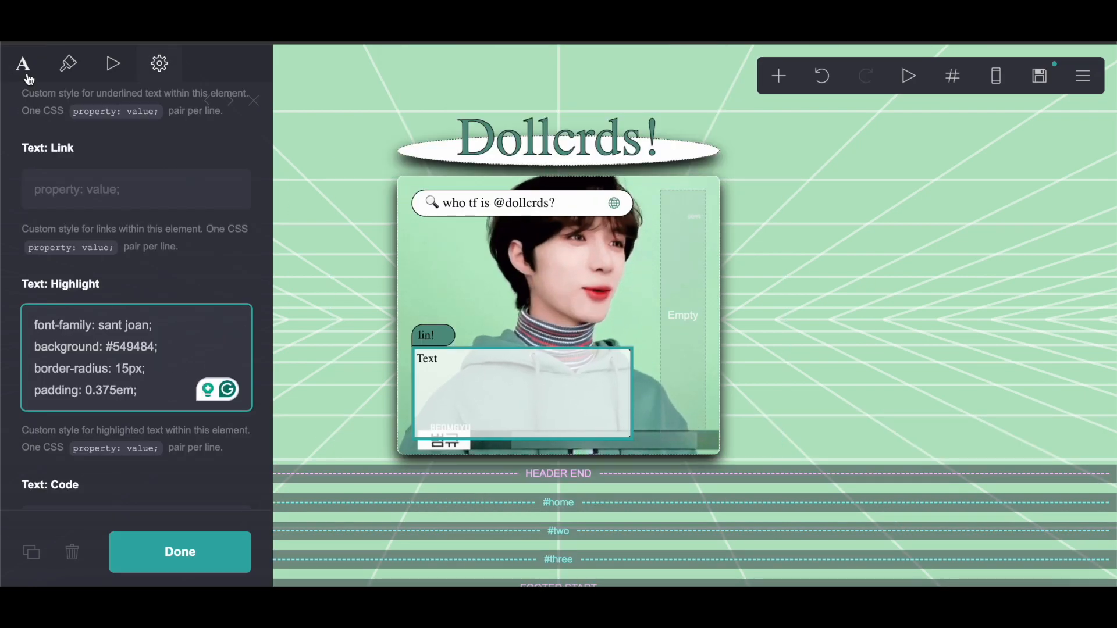
# Step: Replace the scroll text element's placeholder text with the copied intro text and close the panel
pyautogui.click(26, 74)
pyautogui.moveTo(80, 195); pyautogui.dragTo(12, 195)
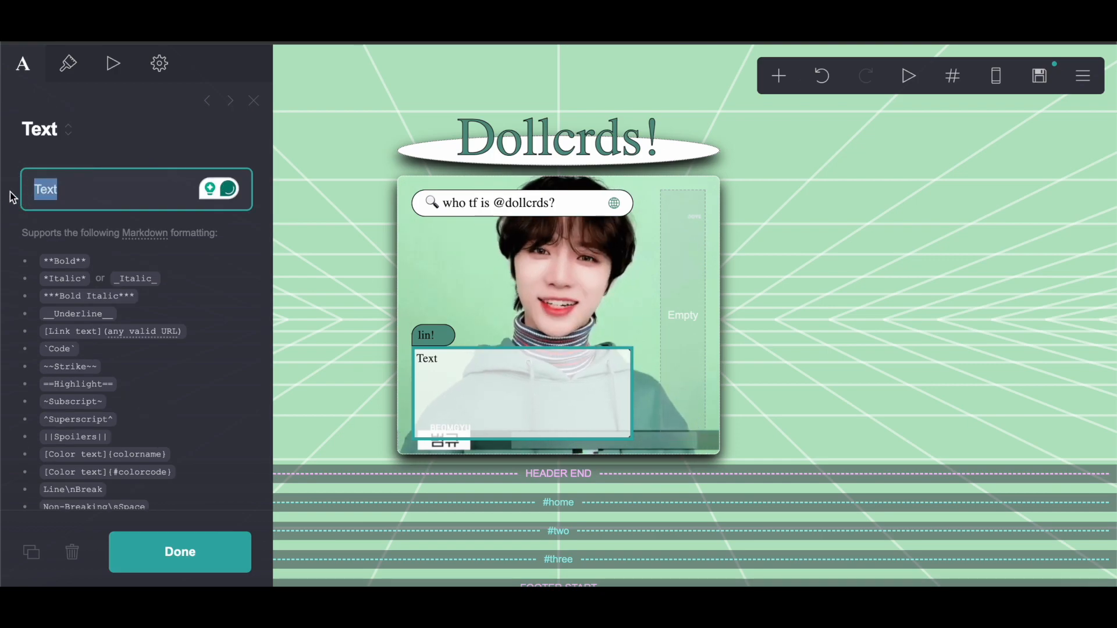
pyautogui.rightClick(50, 196)
pyautogui.click(84, 337)
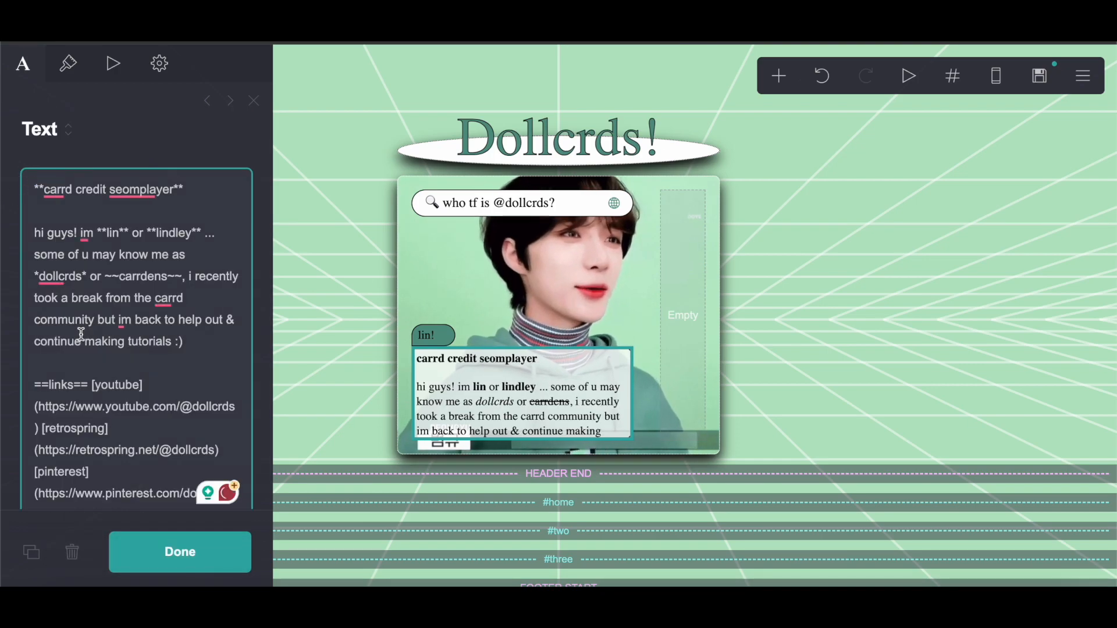
pyautogui.scroll(-4, 80, 335)
pyautogui.scroll(4, 80, 335)
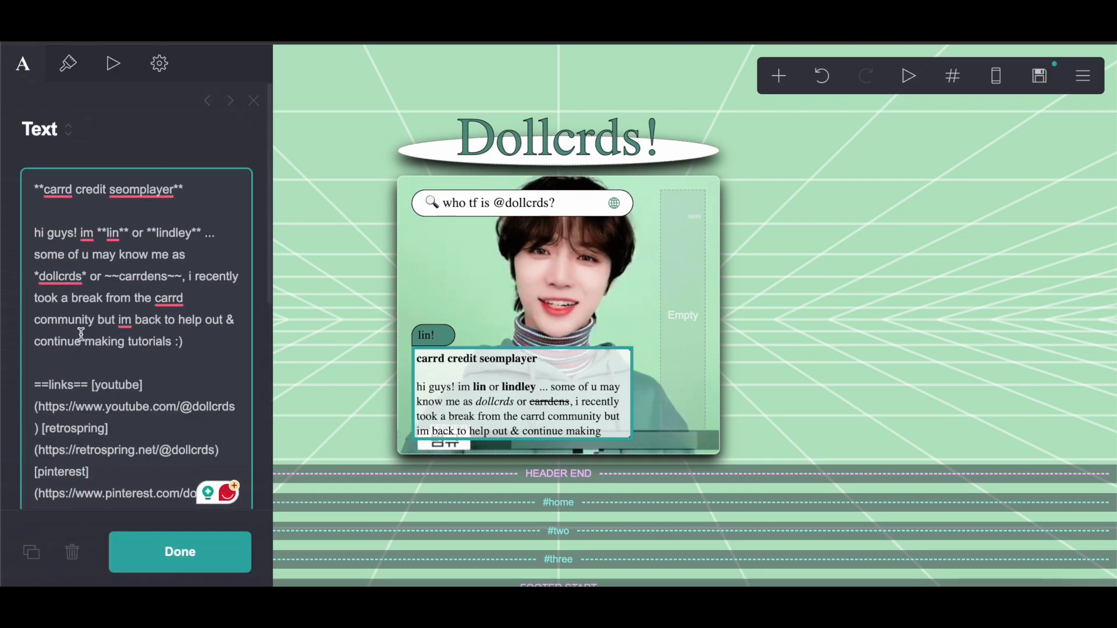
pyautogui.click(163, 567)
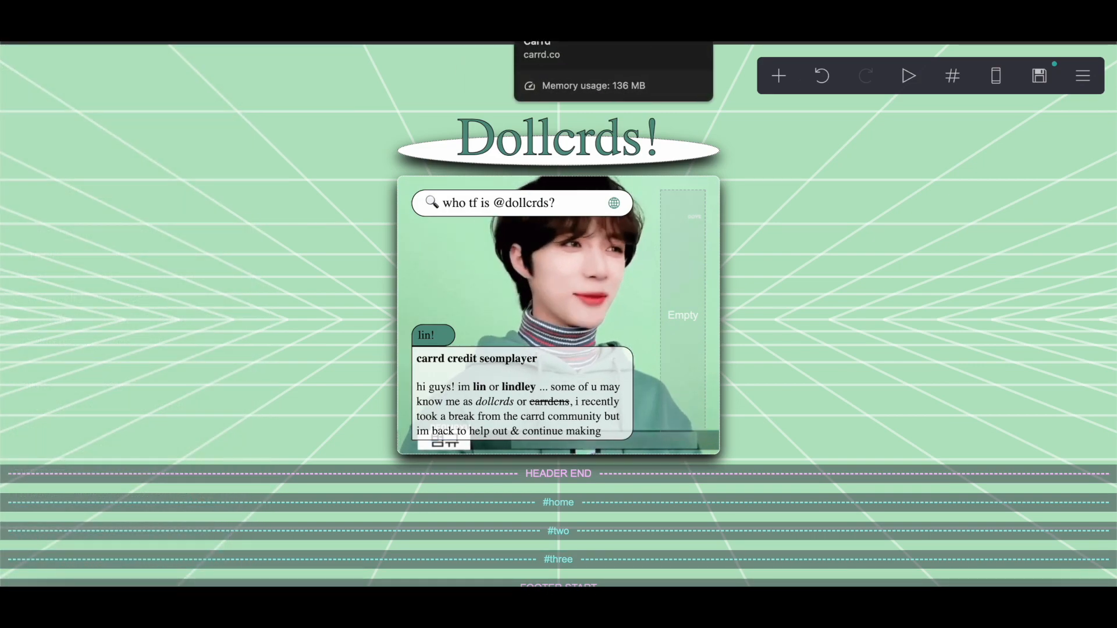
# Step: Add a new empty container and place it below the main container
pyautogui.scroll(-2, 640, 301)
pyautogui.scroll(2, 636, 299)
pyautogui.click(775, 73)
pyautogui.click(606, 428)
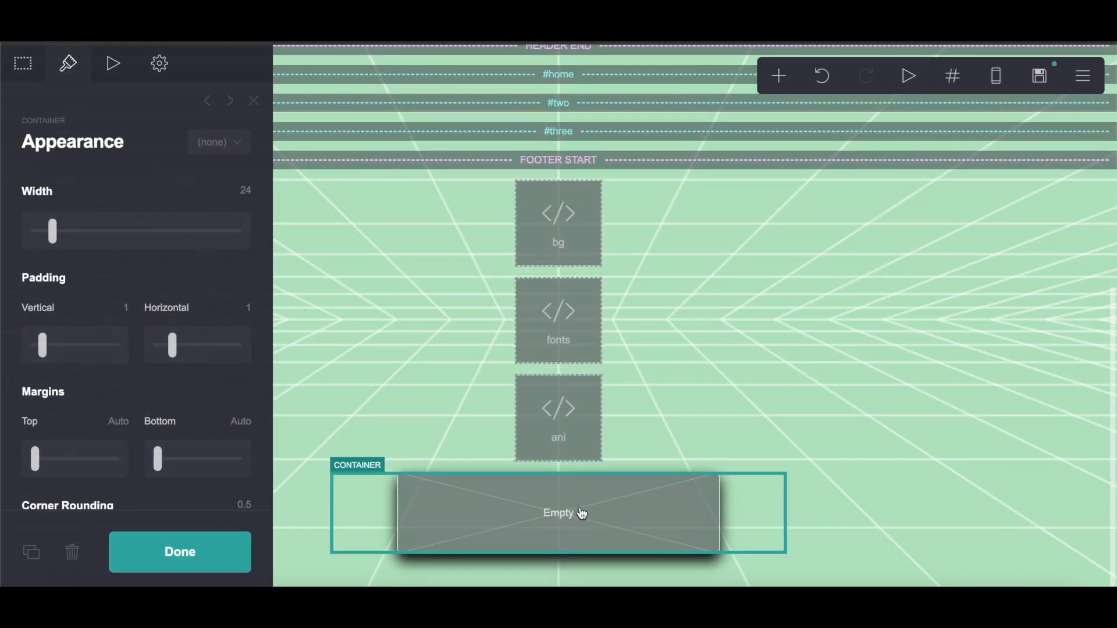
pyautogui.moveTo(581, 513); pyautogui.dragTo(575, 147)
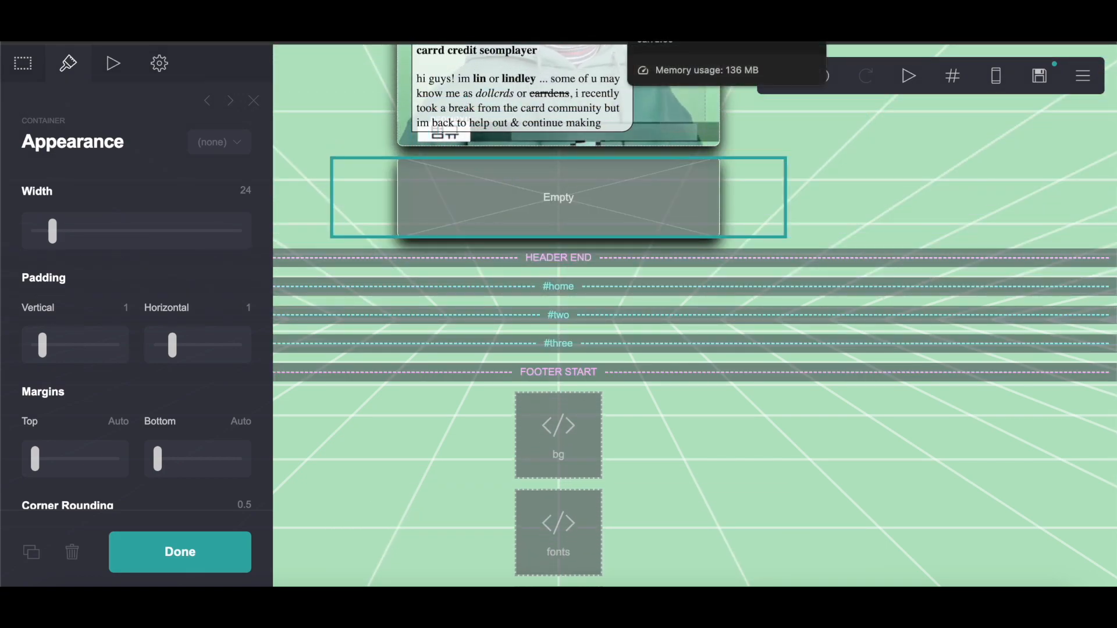
# Step: Copy the default styling for the navigation buttons container from the reference document
pyautogui.click(669, 29)
pyautogui.scroll(-3, 460, 444)
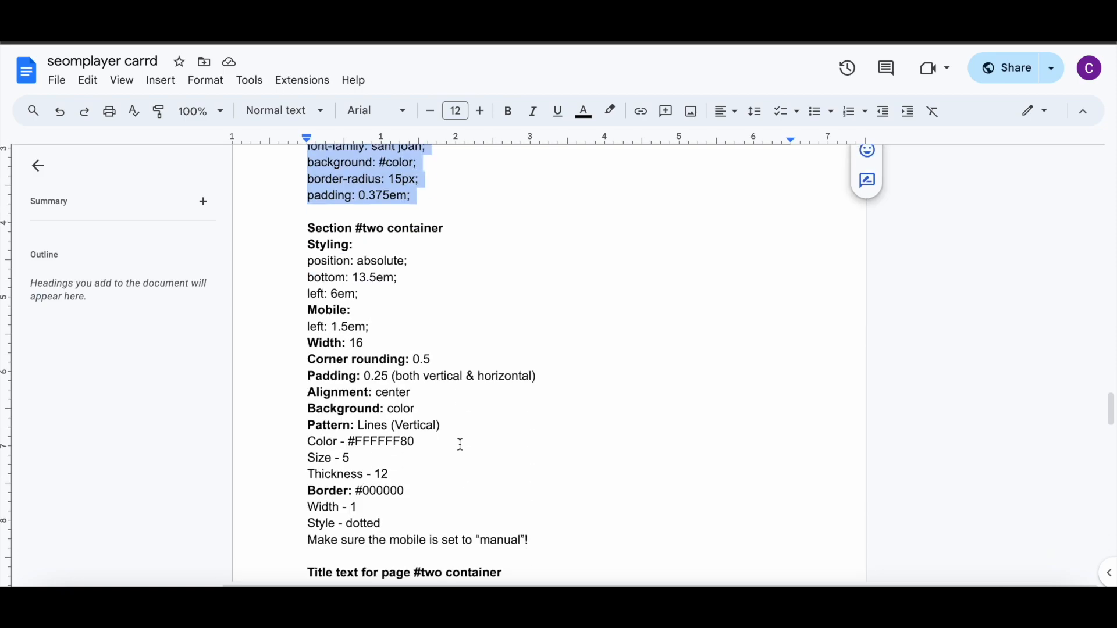
pyautogui.click(460, 444)
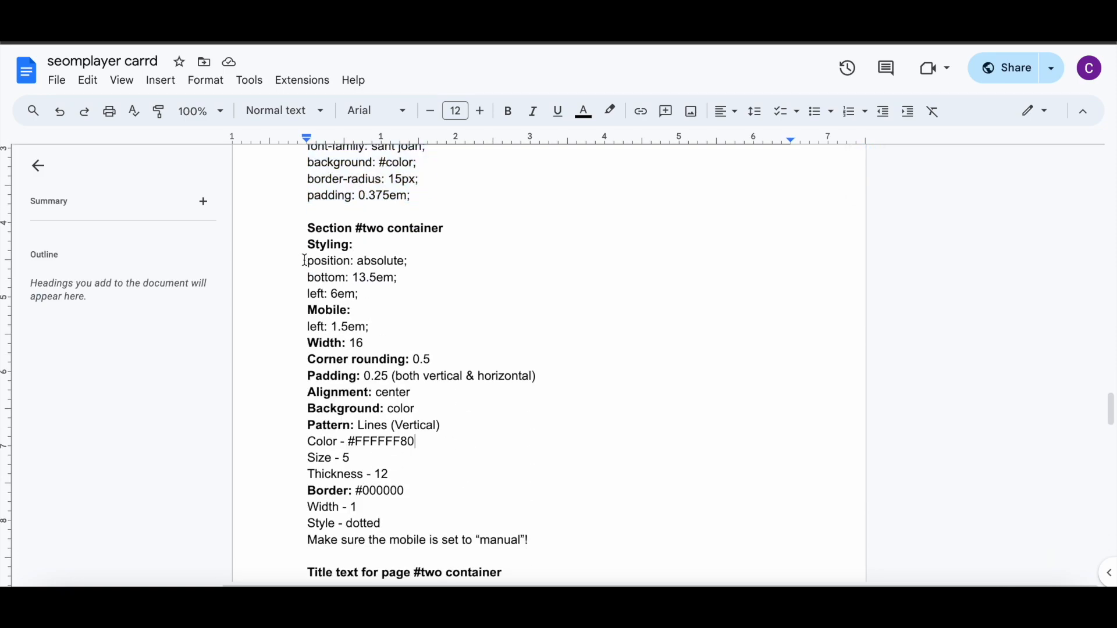
pyautogui.scroll(10, 305, 260)
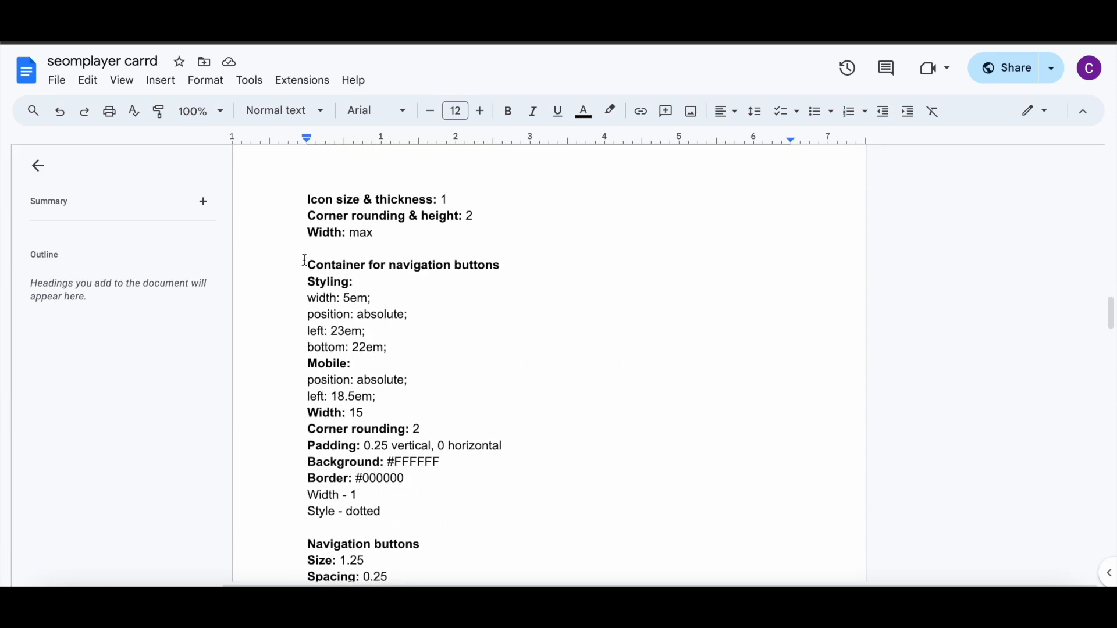
pyautogui.scroll(-1, 435, 306)
pyautogui.moveTo(307, 238); pyautogui.dragTo(399, 289)
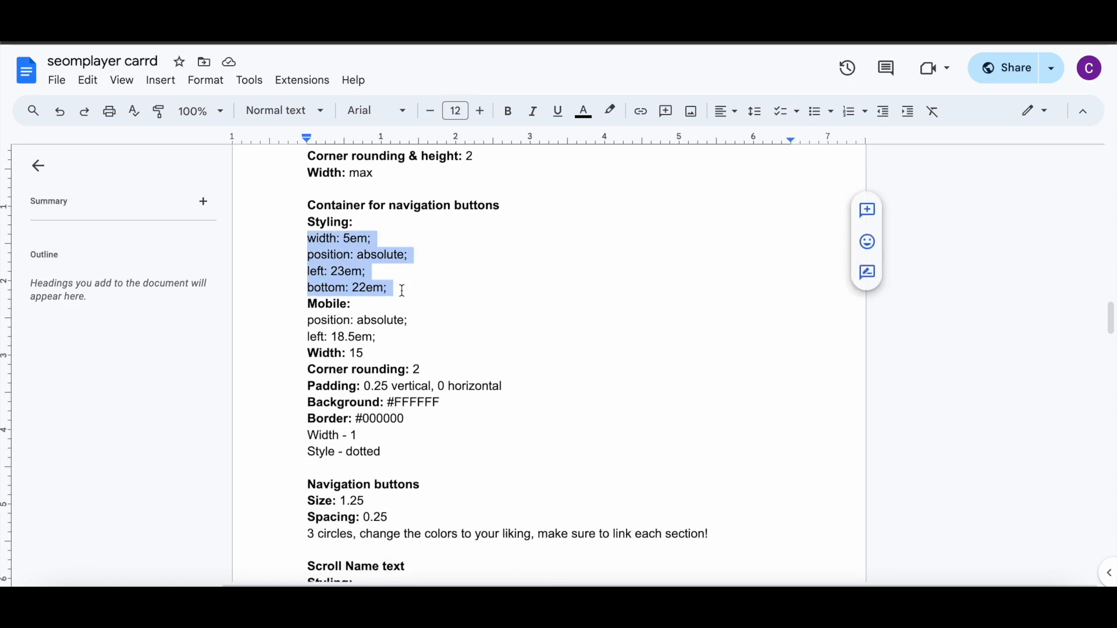
pyautogui.rightClick(336, 264)
pyautogui.click(373, 226)
# Step: Paste the copied styling into the new container's default custom style
pyautogui.click(459, 45)
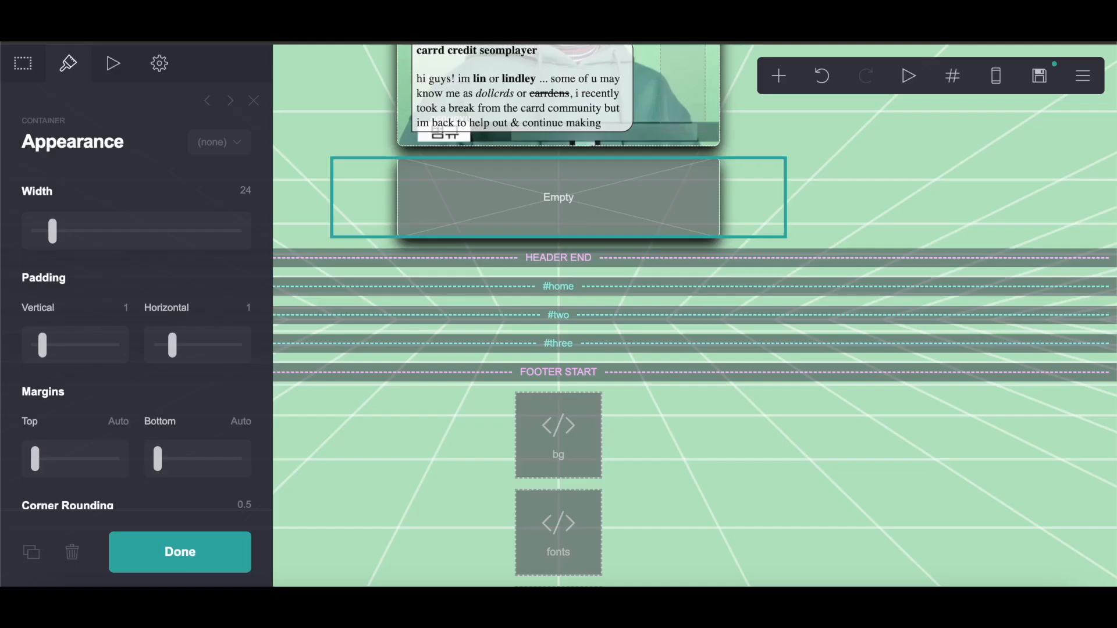
pyautogui.click(159, 63)
pyautogui.click(74, 306)
pyautogui.rightClick(74, 307)
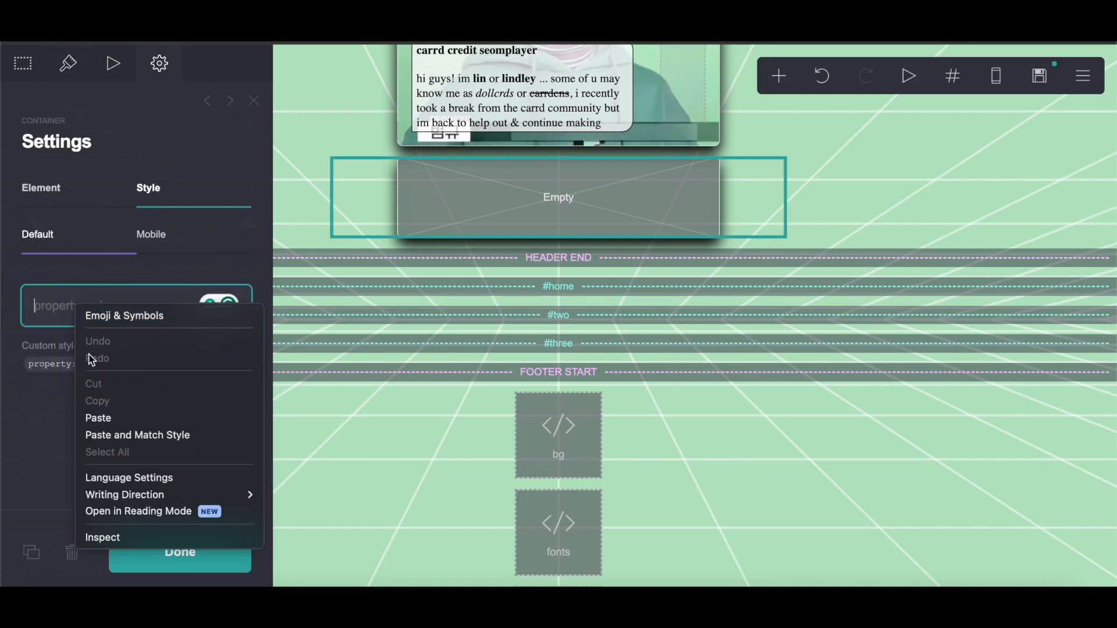
pyautogui.click(91, 414)
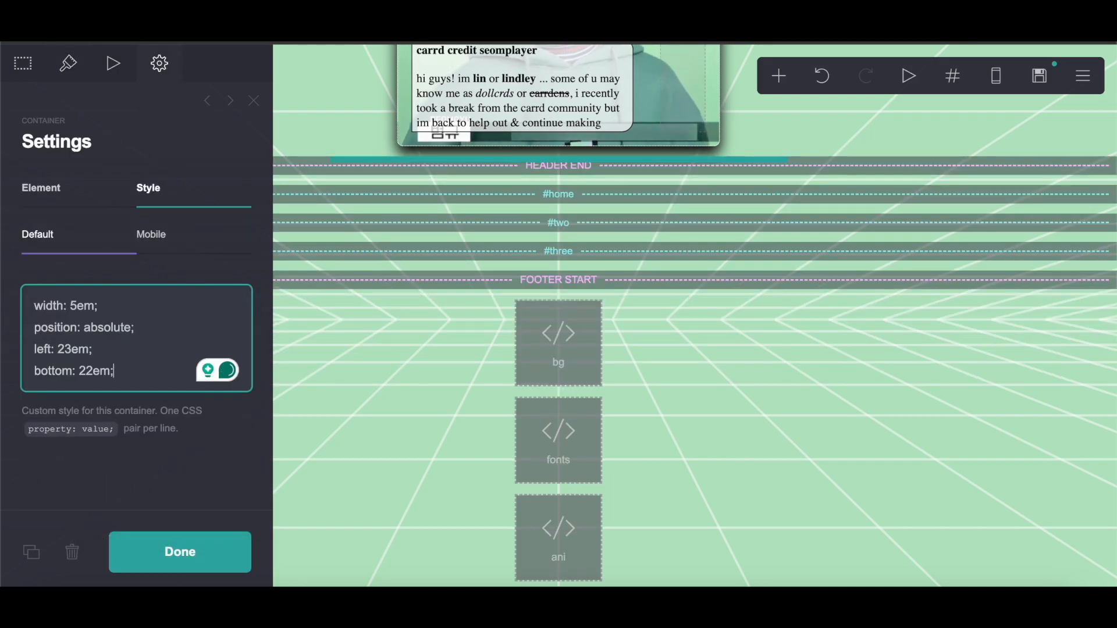
# Step: Copy the mobile position and left styling from the document into the container's mobile custom style
pyautogui.click(372, 43)
pyautogui.moveTo(305, 324); pyautogui.dragTo(421, 334)
pyautogui.rightClick(366, 327)
pyautogui.click(419, 233)
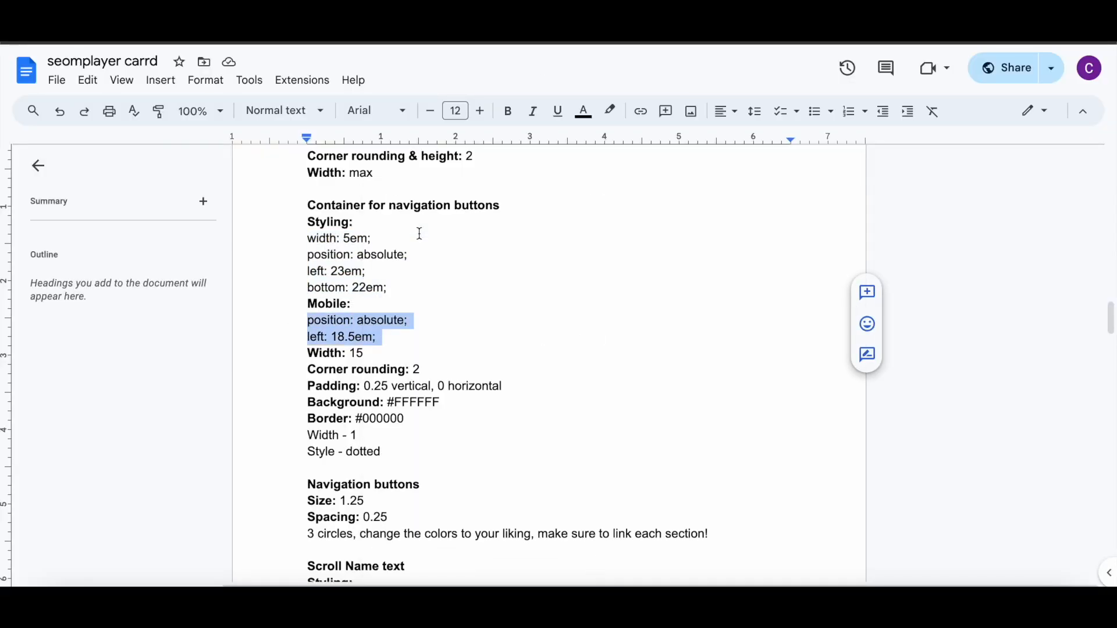
pyautogui.hotkey('ctrl', 'Tab')
pyautogui.click(194, 237)
pyautogui.click(105, 316)
pyautogui.rightClick(107, 314)
pyautogui.click(132, 428)
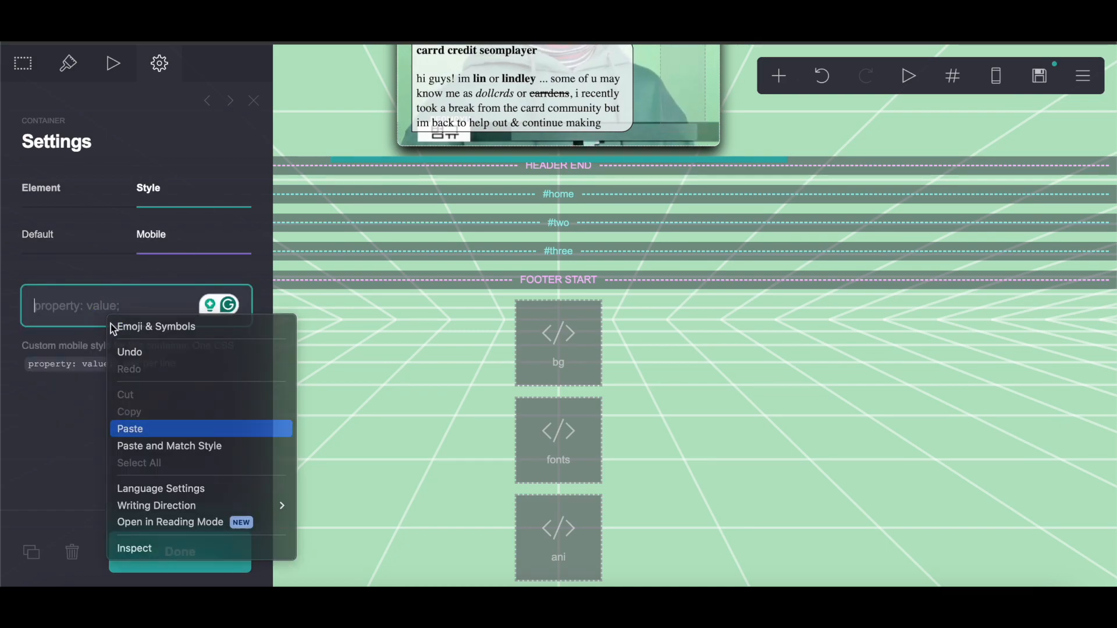
# Step: Set the new container's width to 15
pyautogui.click(68, 62)
pyautogui.scroll(-5, 132, 356)
pyautogui.scroll(5, 135, 361)
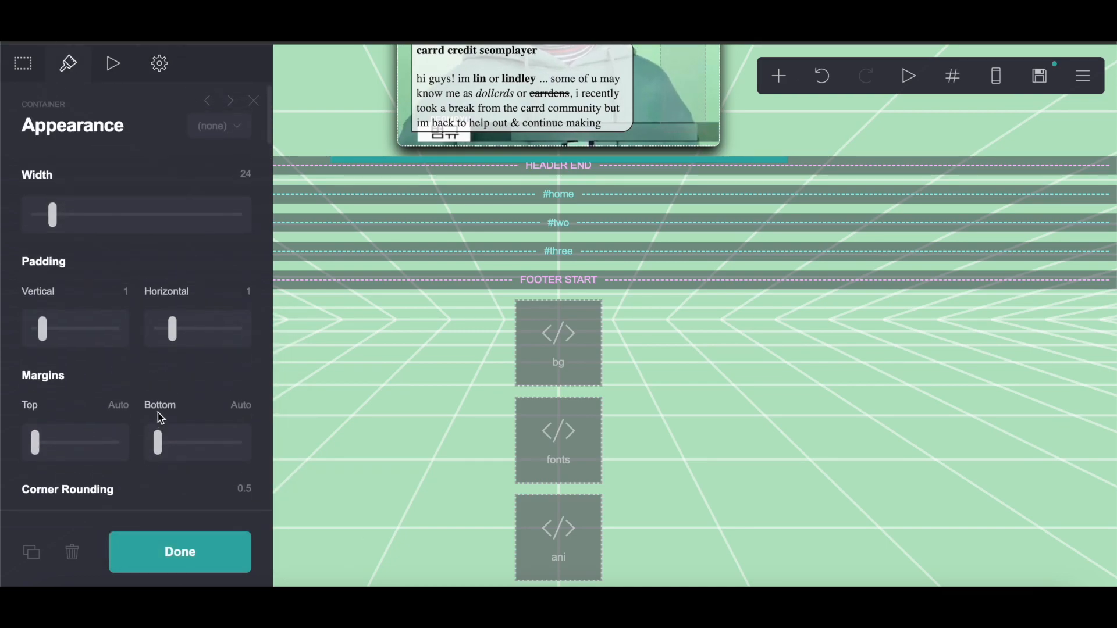
pyautogui.click(244, 185)
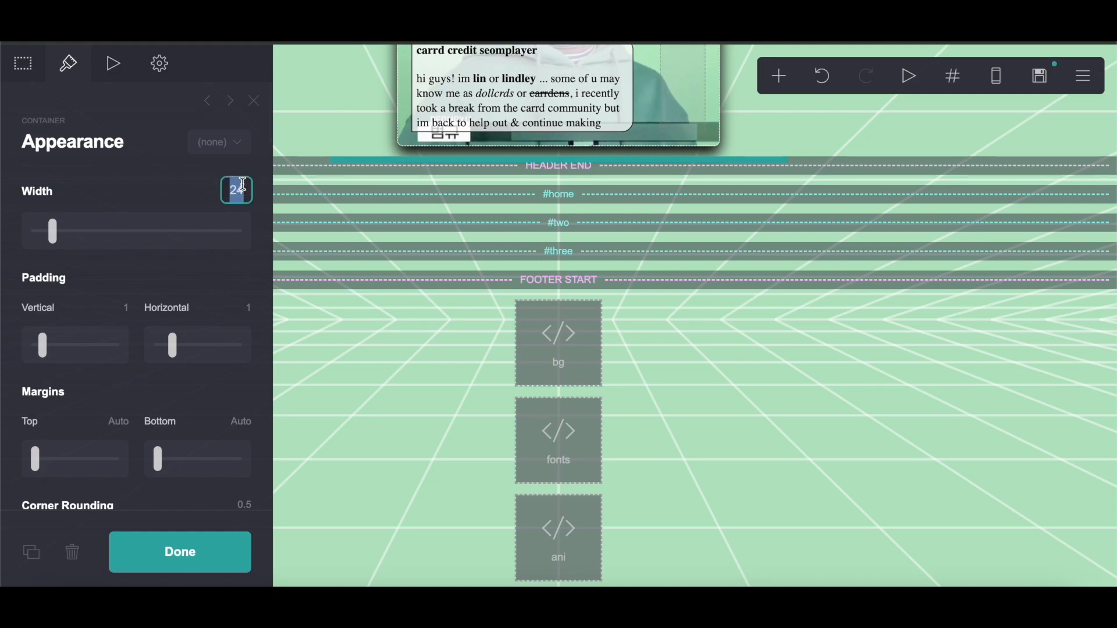
pyautogui.write('15')
pyautogui.press('Return')
# Step: Set the new container's corner rounding to 2
pyautogui.scroll(-5, 165, 487)
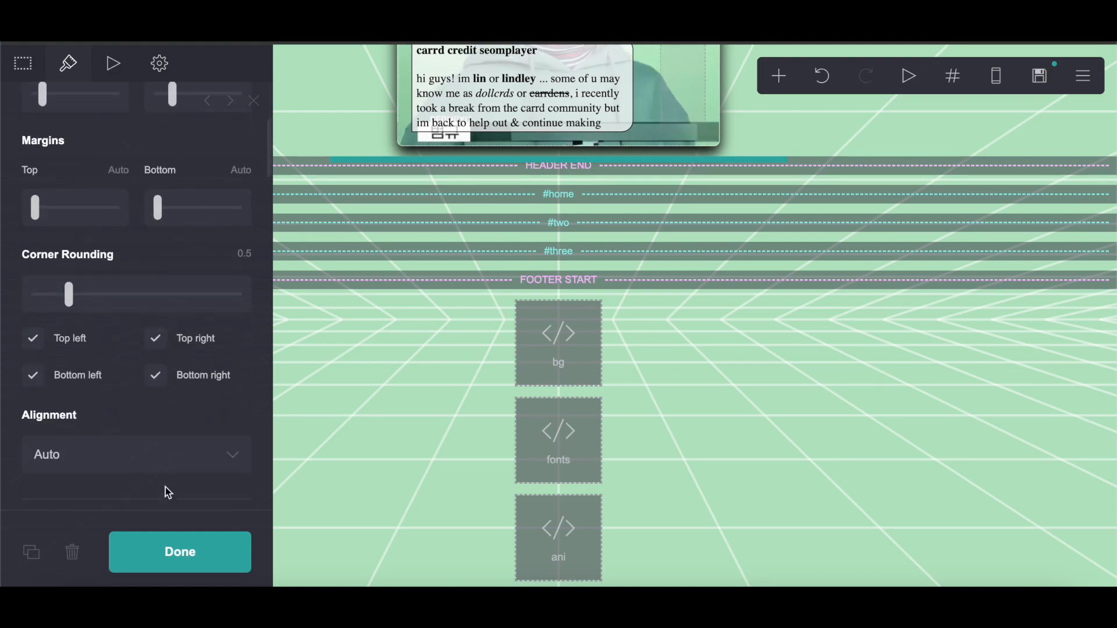
pyautogui.click(250, 217)
pyautogui.write('2')
pyautogui.press('Return')
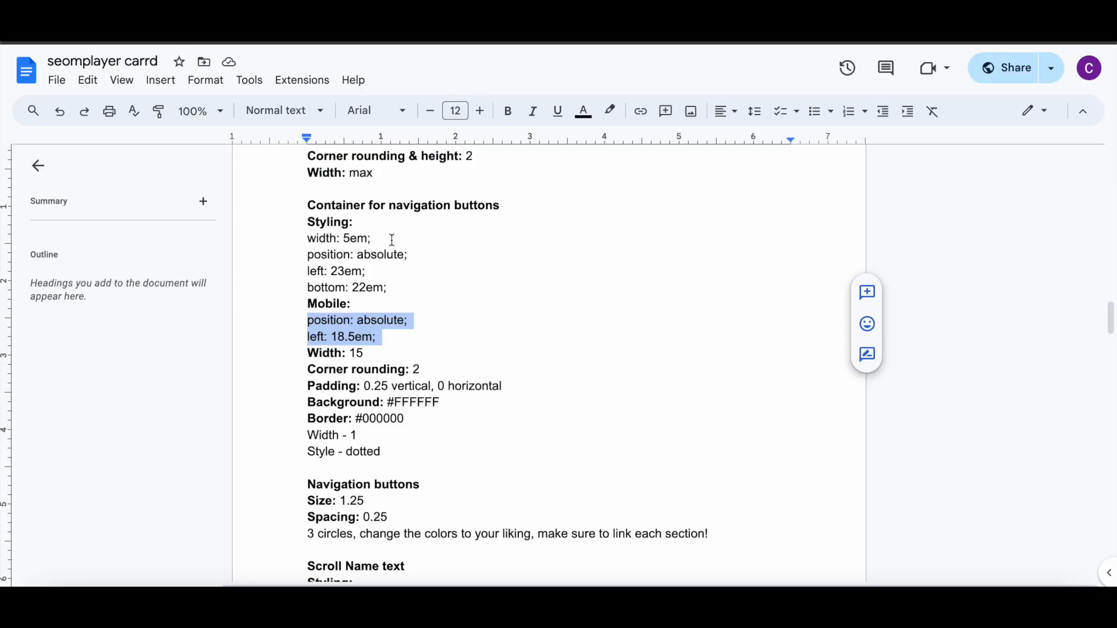
# Step: Set the new container's padding to 0.25 vertical and 0 horizontal
pyautogui.scroll(-1, 282, 395)
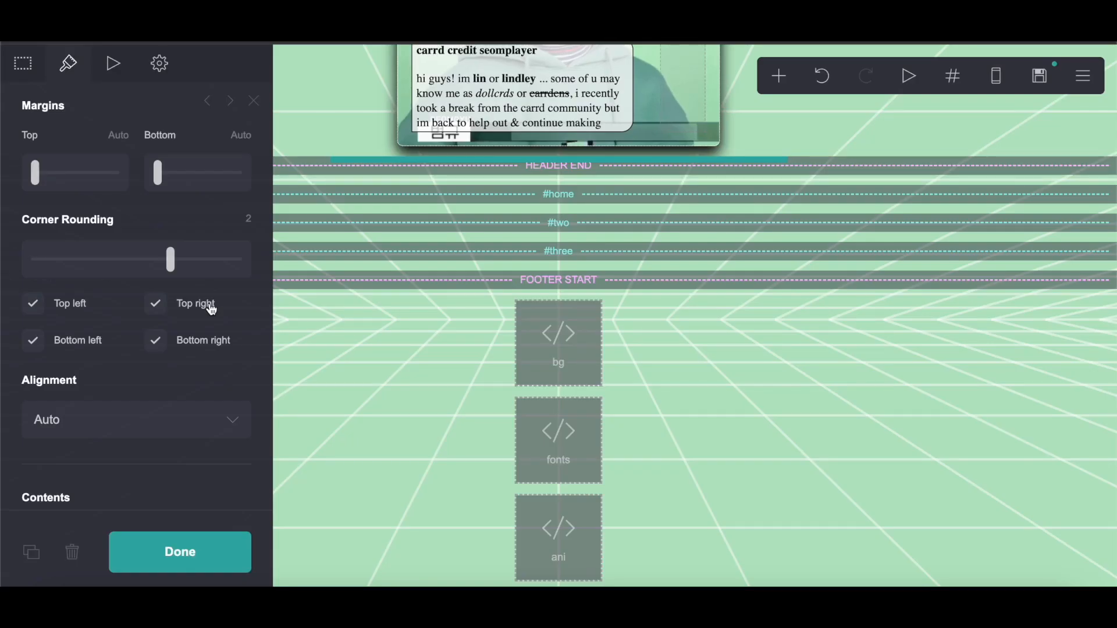
pyautogui.scroll(3, 105, 307)
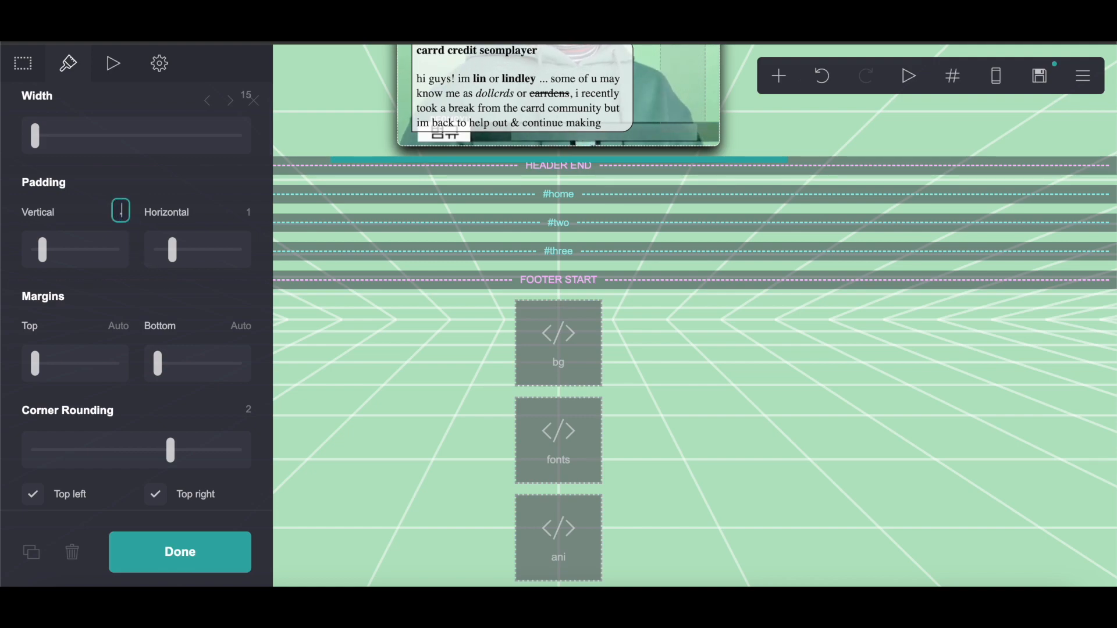
pyautogui.click(251, 213)
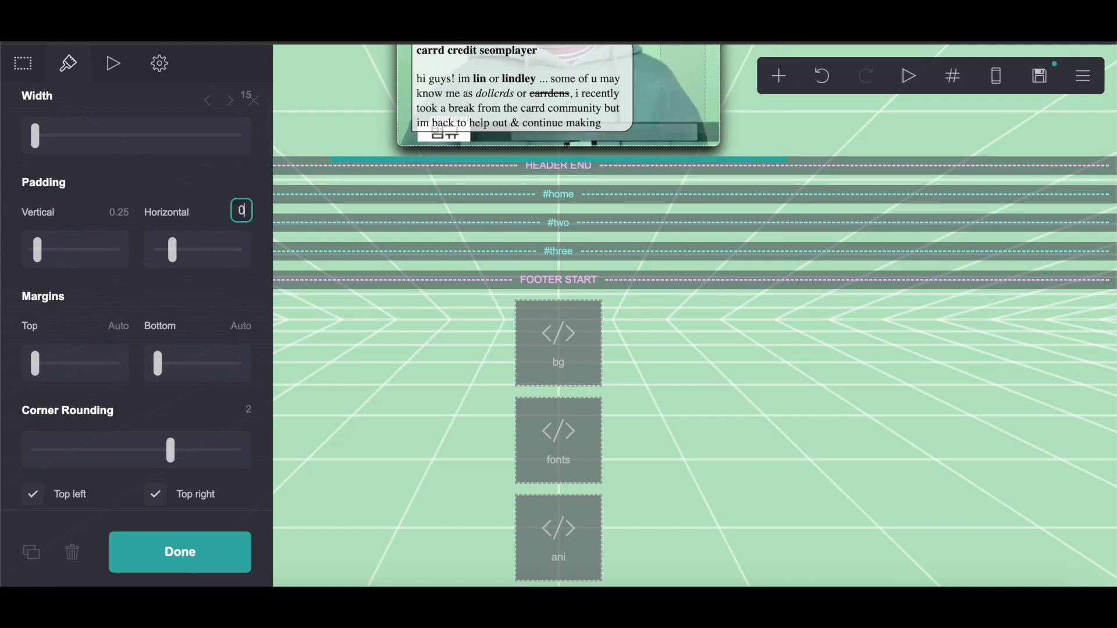
pyautogui.press('Return')
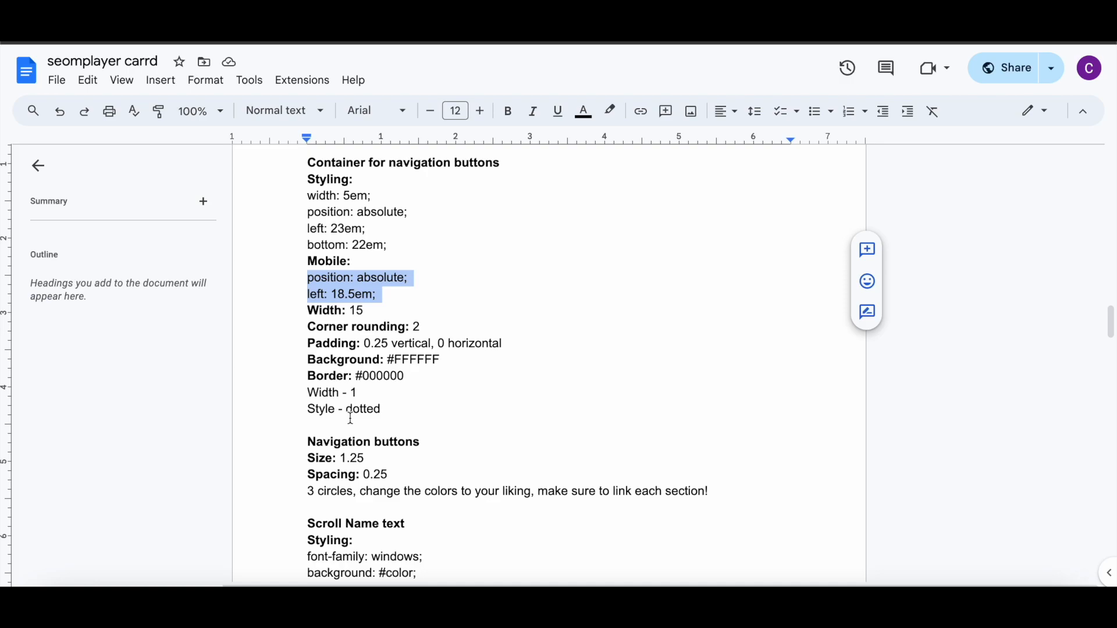
# Step: Switch the container's background type from Image to Color
pyautogui.scroll(-1, 350, 418)
pyautogui.scroll(-1, 350, 417)
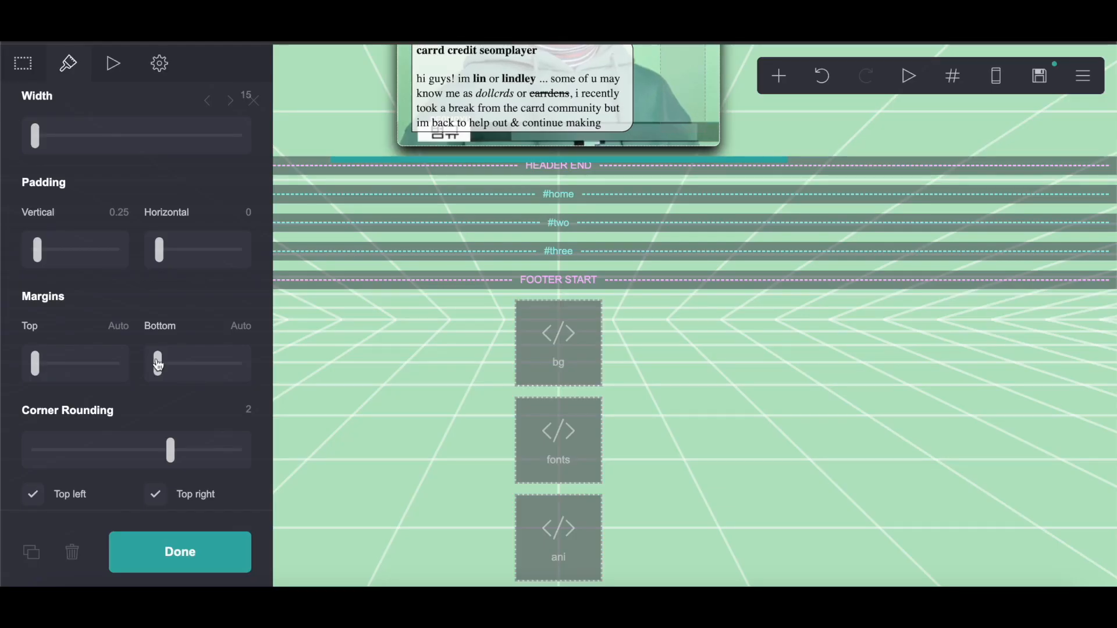
pyautogui.scroll(-5, 159, 366)
pyautogui.scroll(-3, 159, 364)
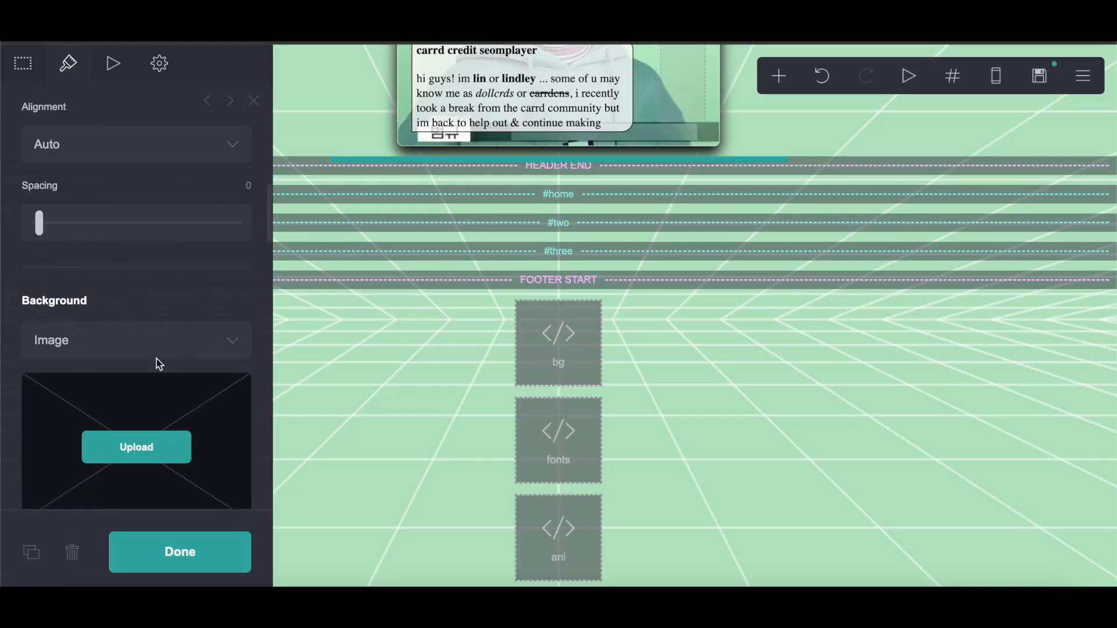
pyautogui.scroll(4, 143, 140)
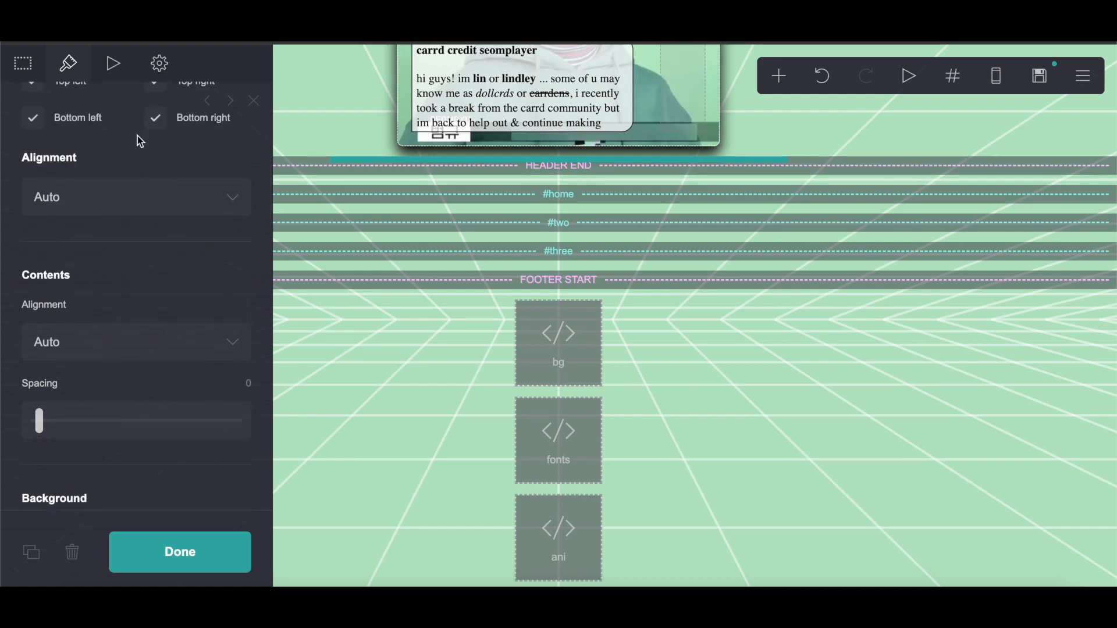
pyautogui.scroll(-6, 118, 260)
pyautogui.click(116, 232)
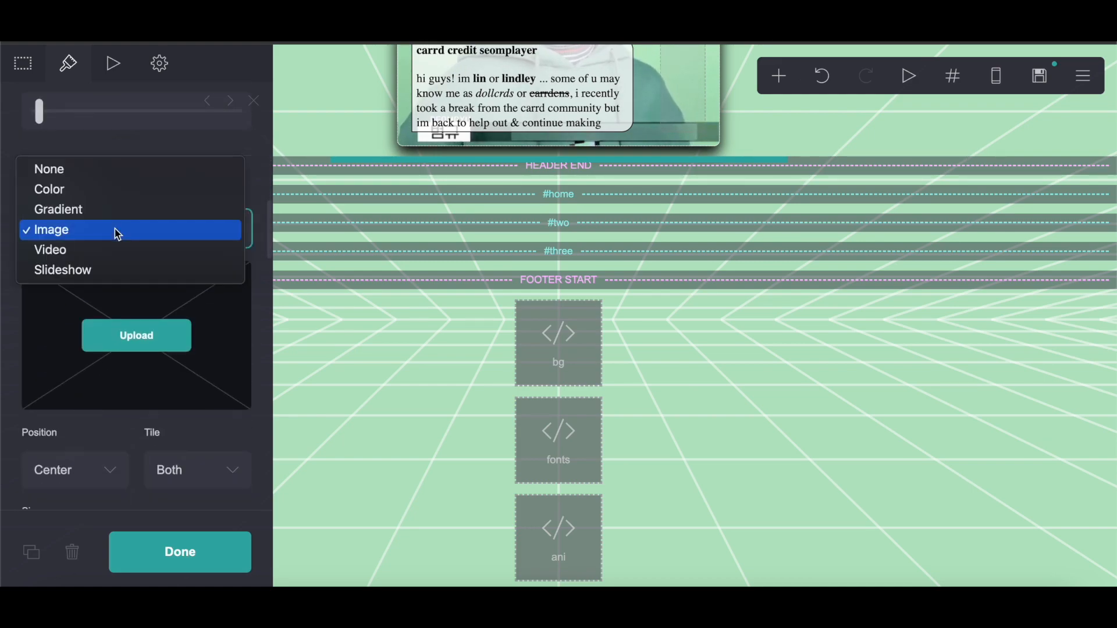
pyautogui.click(100, 189)
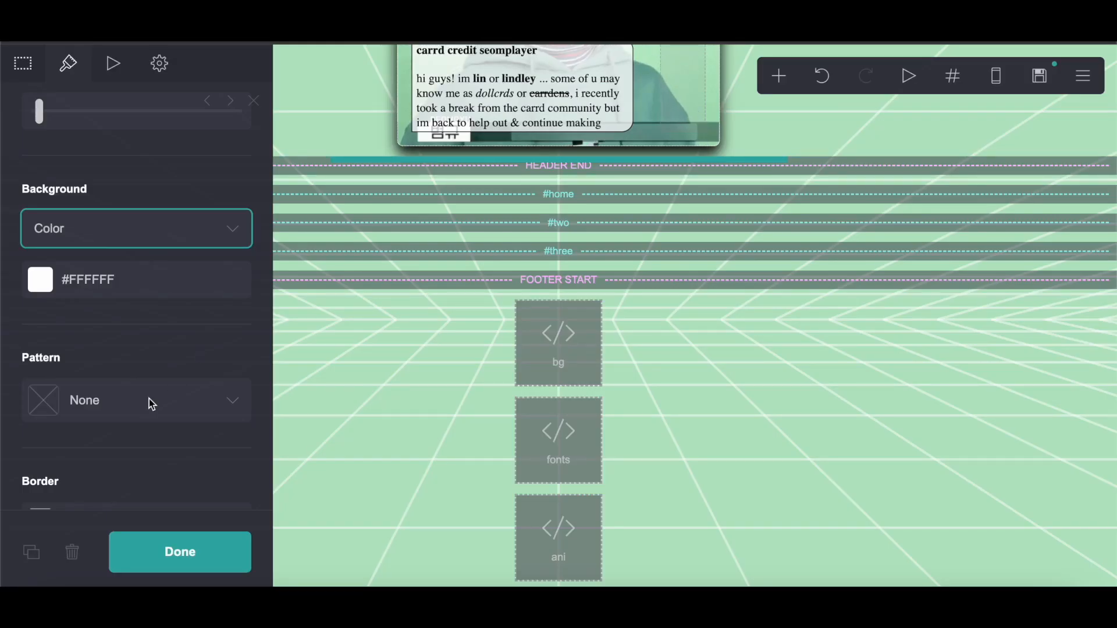
# Step: Give the container a white background and a 1-width dotted #000000 border, then finish editing it
pyautogui.scroll(-4, 123, 419)
pyautogui.click(163, 272)
pyautogui.moveTo(112, 396); pyautogui.dragTo(29, 526)
pyautogui.scroll(-7, 113, 244)
pyautogui.click(143, 300)
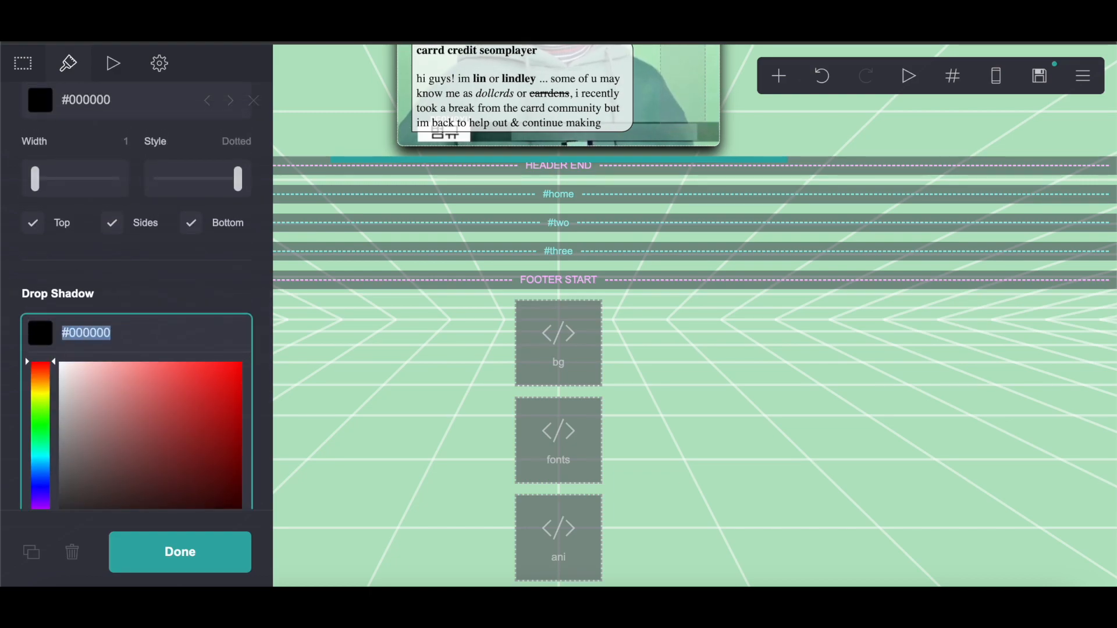
pyautogui.click(158, 557)
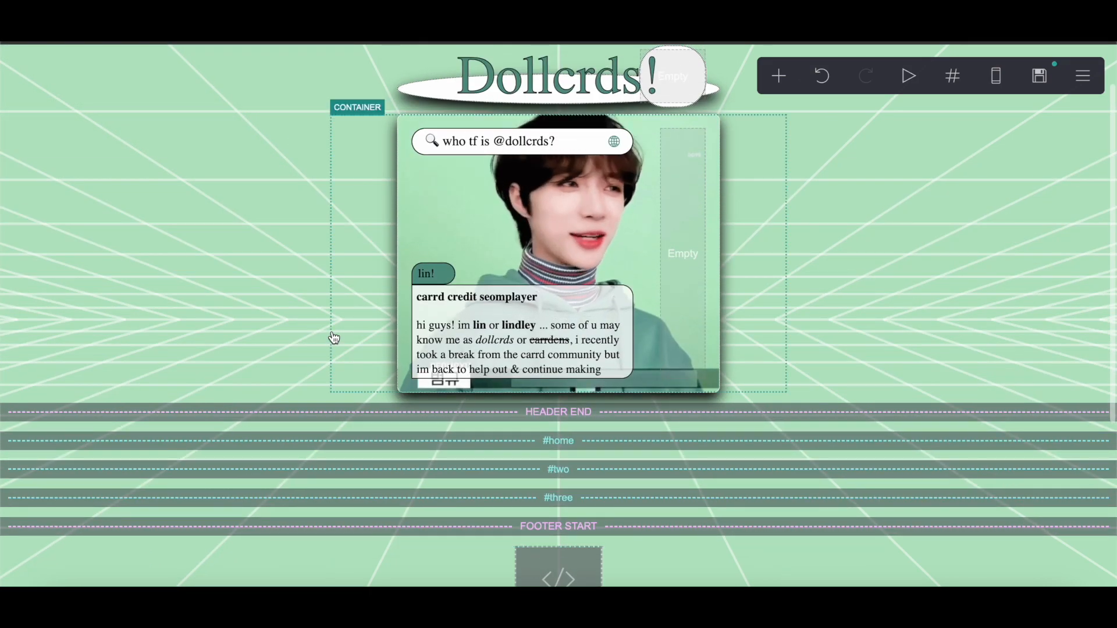
# Step: Try adding a Buttons element and placing it in the header area
pyautogui.scroll(1, 334, 337)
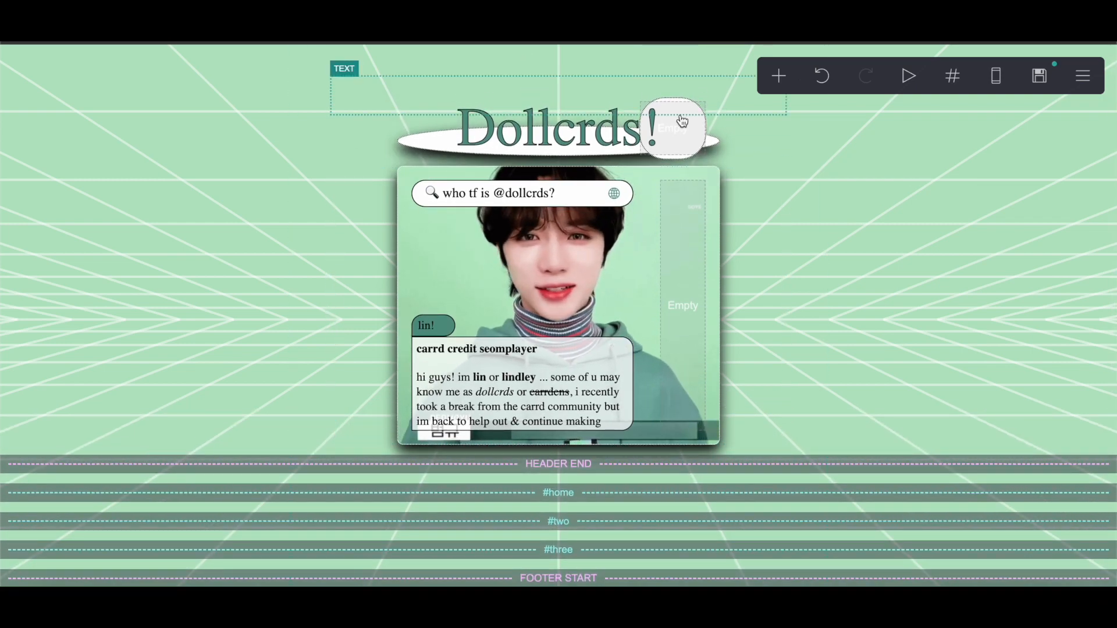
pyautogui.click(777, 78)
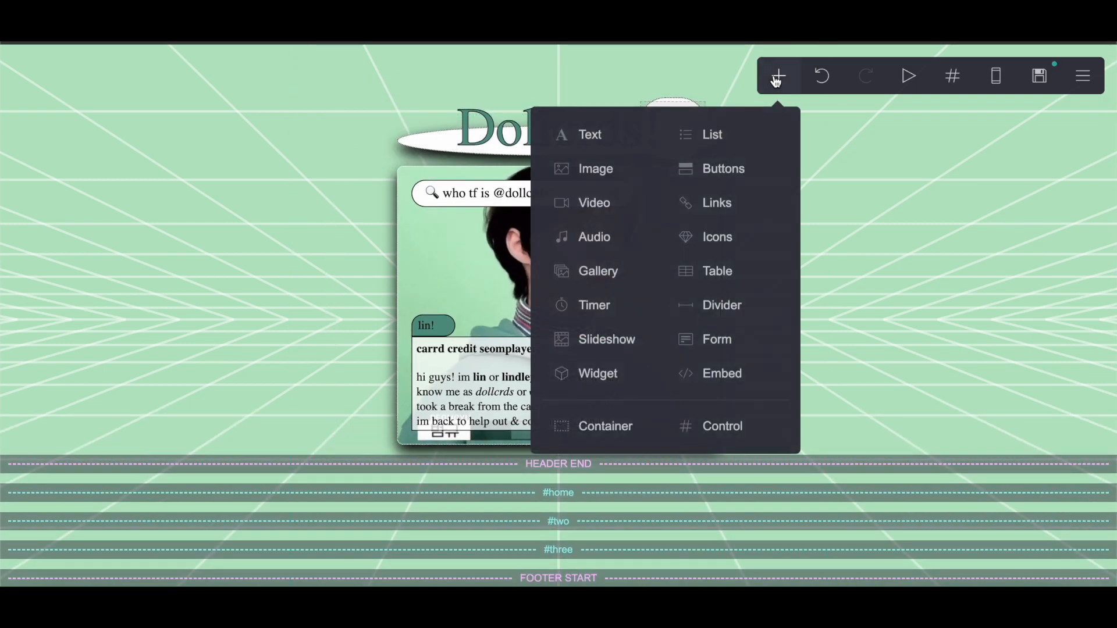
pyautogui.click(730, 170)
pyautogui.moveTo(544, 536); pyautogui.dragTo(673, 154)
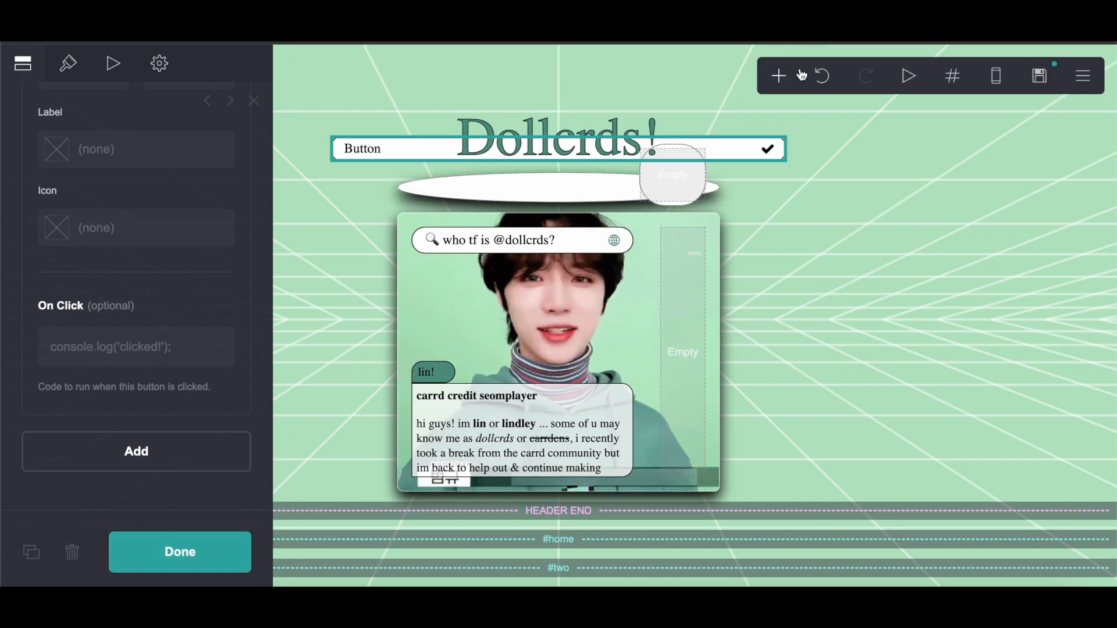
pyautogui.click(778, 75)
pyautogui.click(822, 76)
# Step: Add an Icons element with three icons and delete the unused Buttons element
pyautogui.click(765, 76)
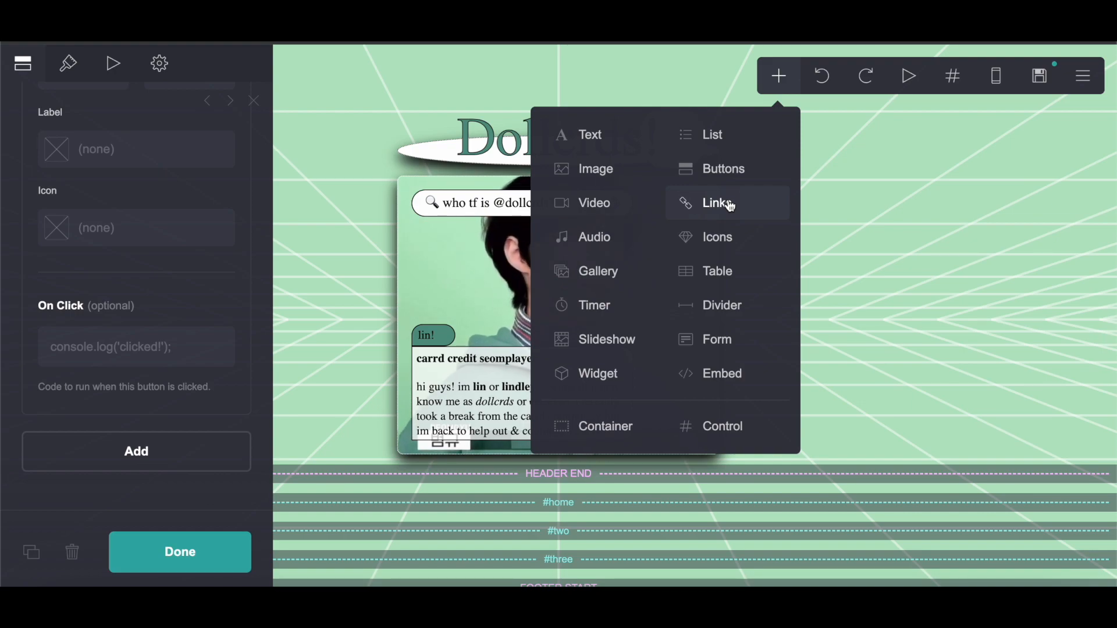
pyautogui.click(727, 243)
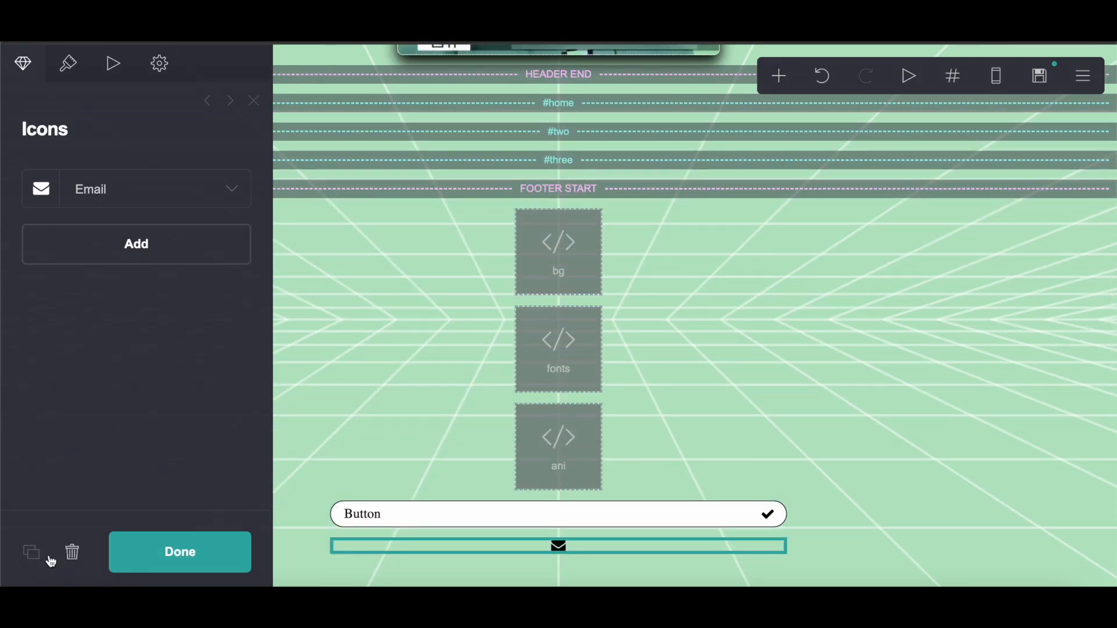
pyautogui.click(124, 260)
pyautogui.click(105, 243)
pyautogui.click(114, 290)
pyautogui.click(445, 517)
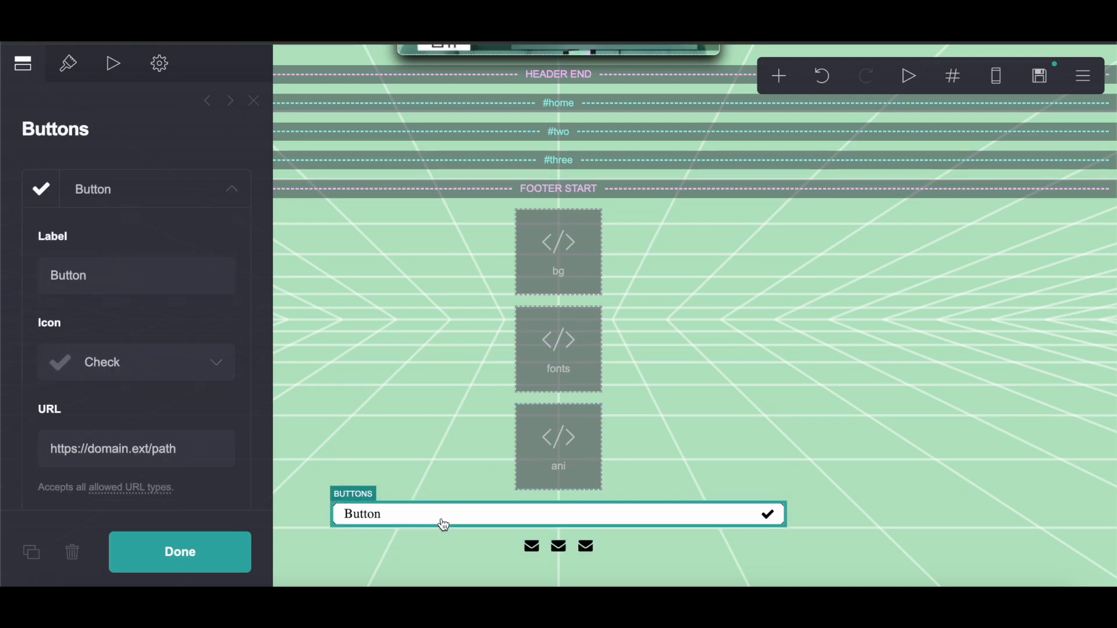
pyautogui.click(72, 550)
# Step: Move the Icons element into the navigation buttons container
pyautogui.moveTo(627, 550); pyautogui.dragTo(676, 152)
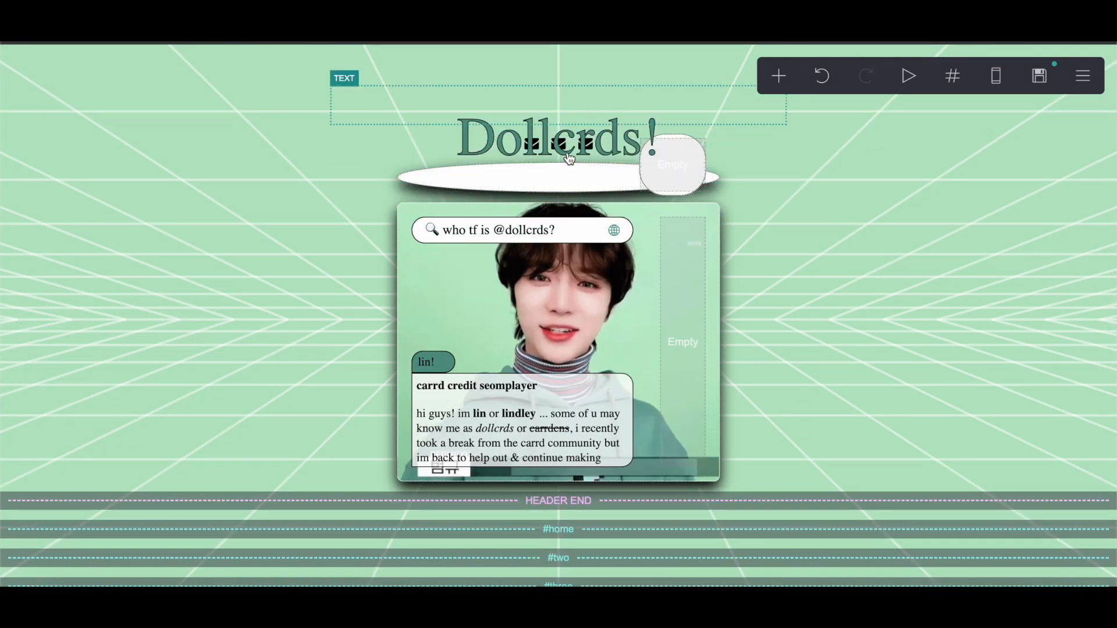
pyautogui.click(821, 75)
pyautogui.scroll(-2, 607, 443)
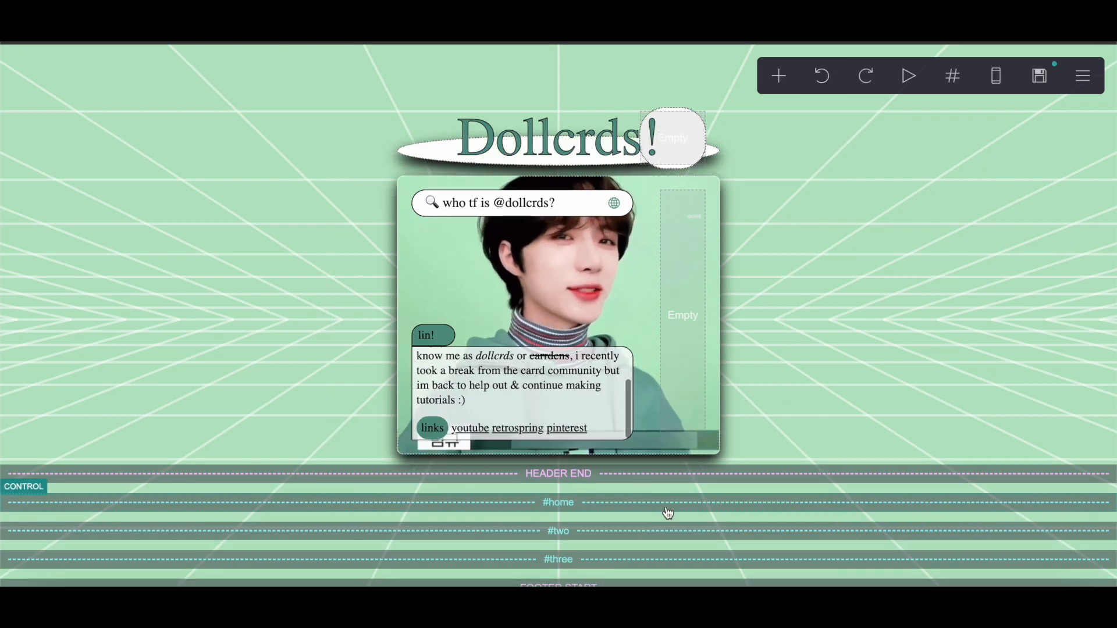
pyautogui.scroll(-5, 668, 513)
pyautogui.moveTo(582, 518); pyautogui.dragTo(683, 118)
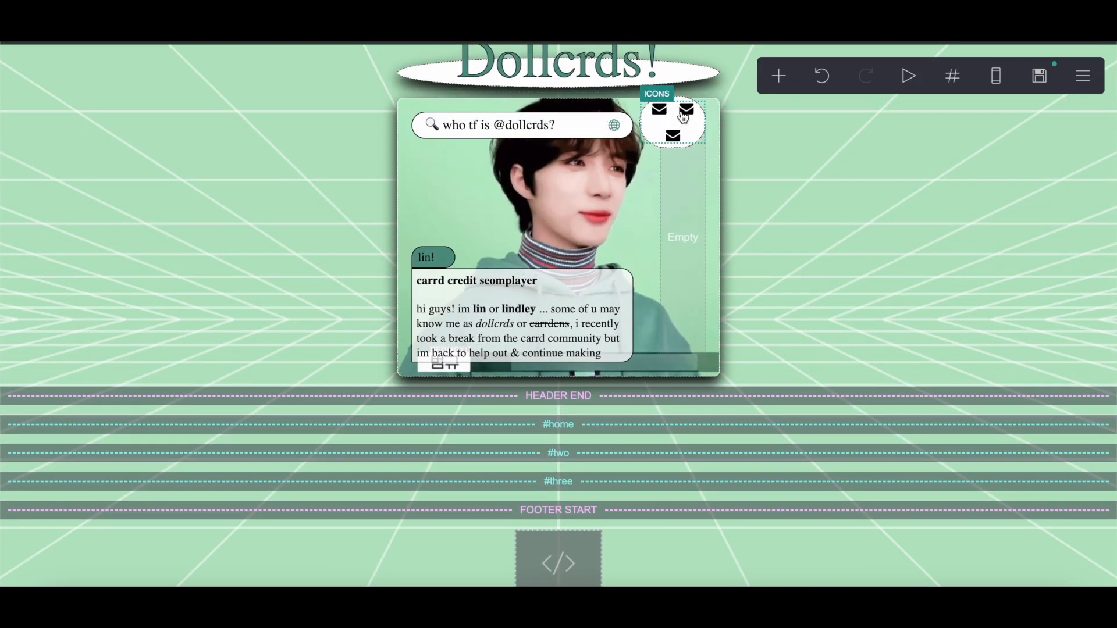
# Step: Change the first icon's type to Circle
pyautogui.click(673, 132)
pyautogui.click(104, 200)
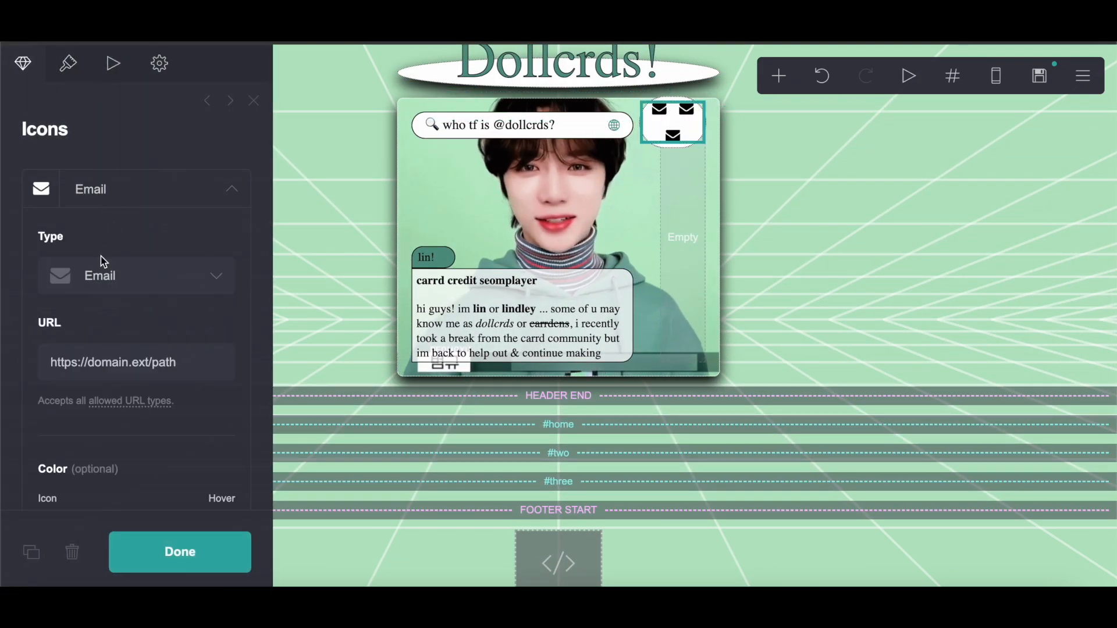
pyautogui.click(96, 291)
pyautogui.scroll(-15, 107, 374)
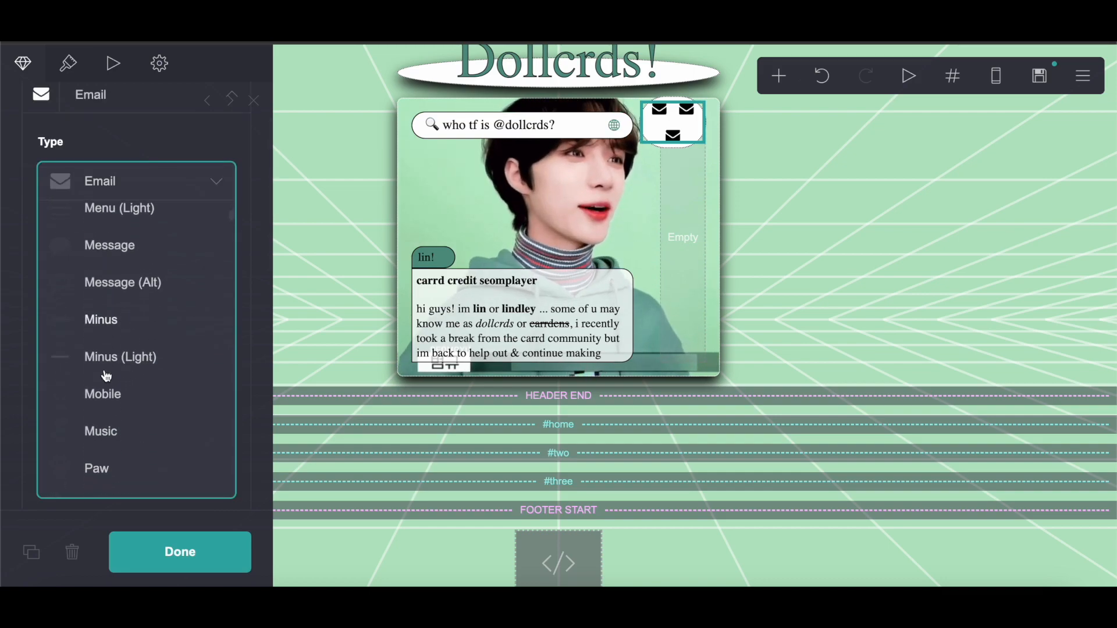
pyautogui.scroll(-15, 107, 377)
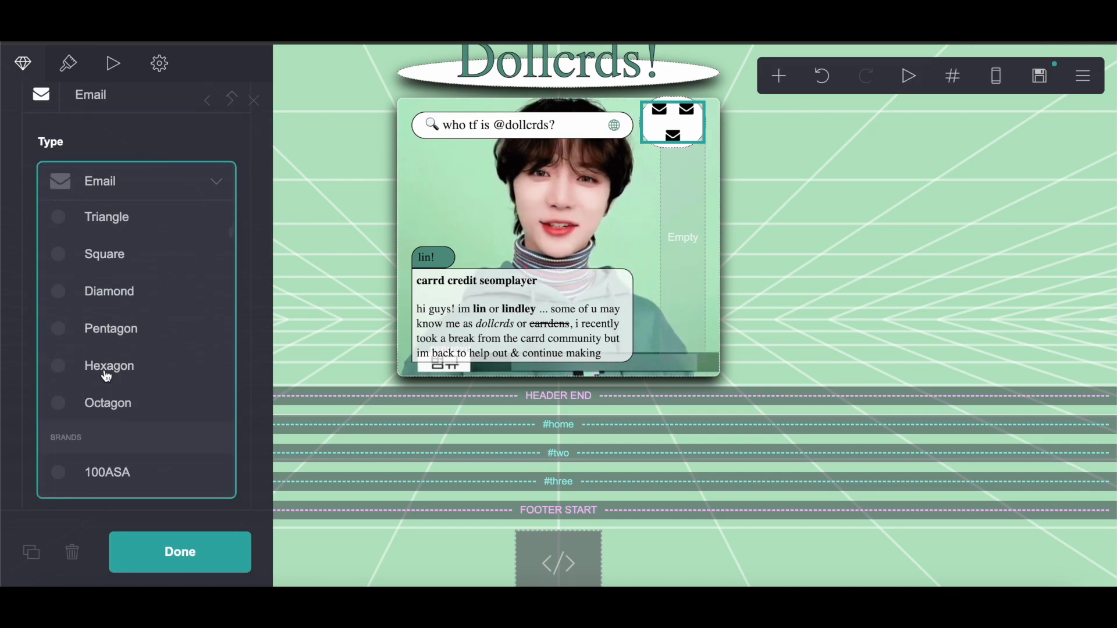
pyautogui.scroll(-5, 107, 375)
pyautogui.scroll(10, 107, 375)
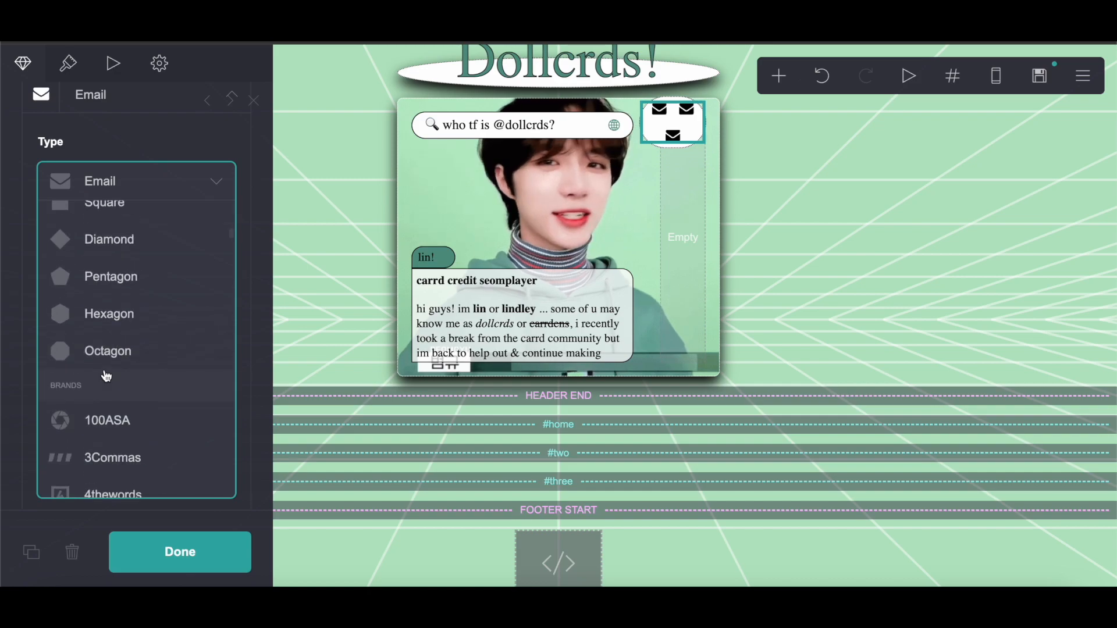
pyautogui.scroll(2, 104, 370)
pyautogui.click(104, 370)
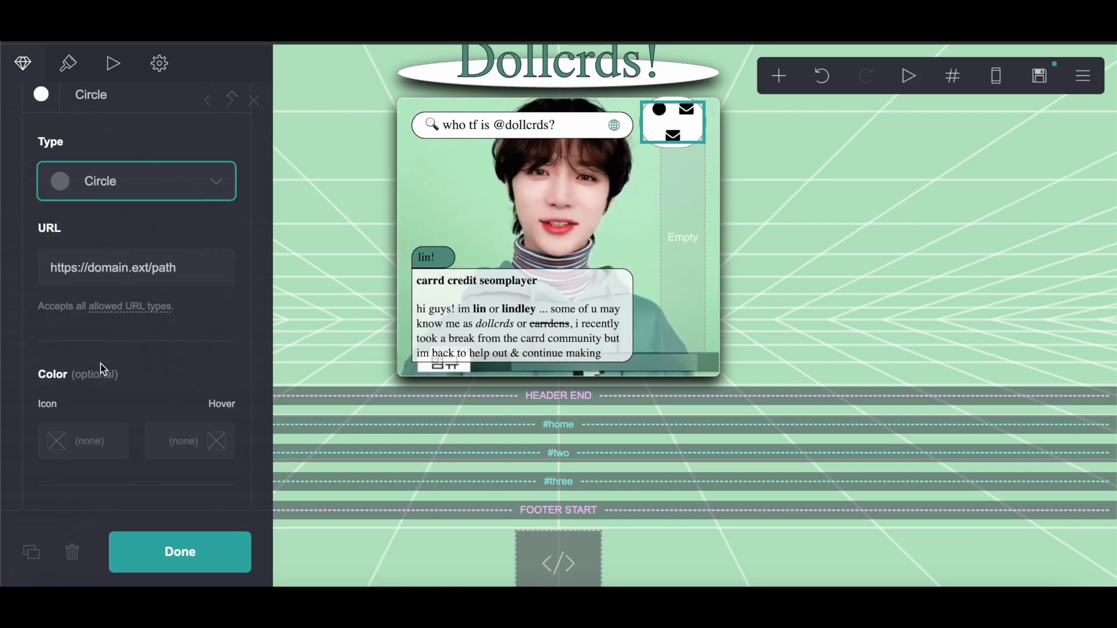
# Step: Change the second icon's type to Circle
pyautogui.click(96, 110)
pyautogui.click(86, 234)
pyautogui.click(99, 326)
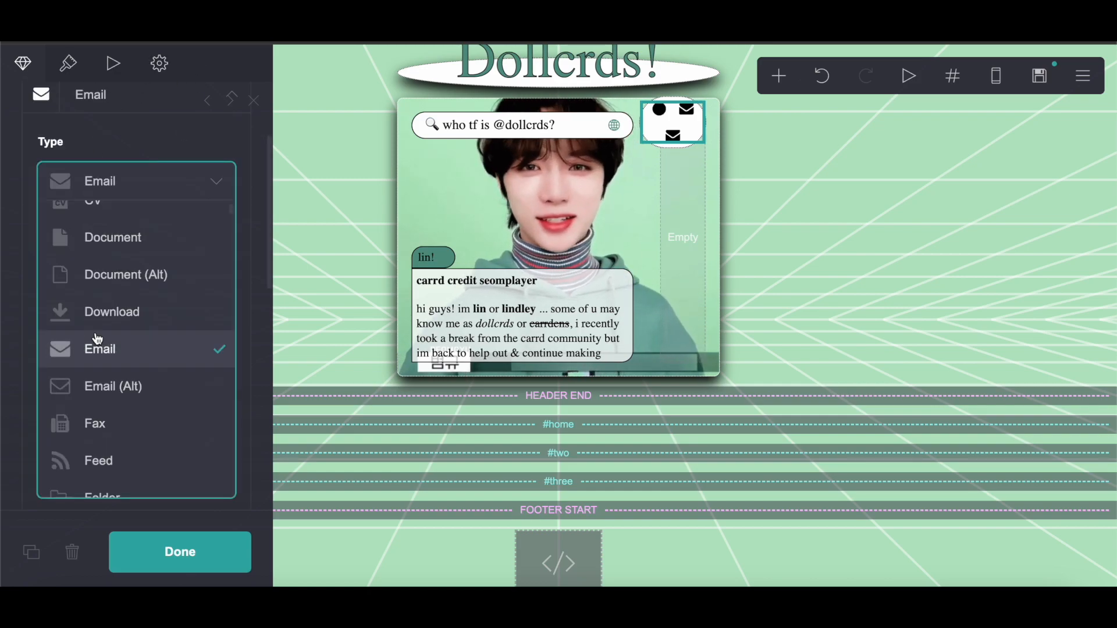
pyautogui.scroll(-10, 98, 339)
pyautogui.scroll(-15, 98, 339)
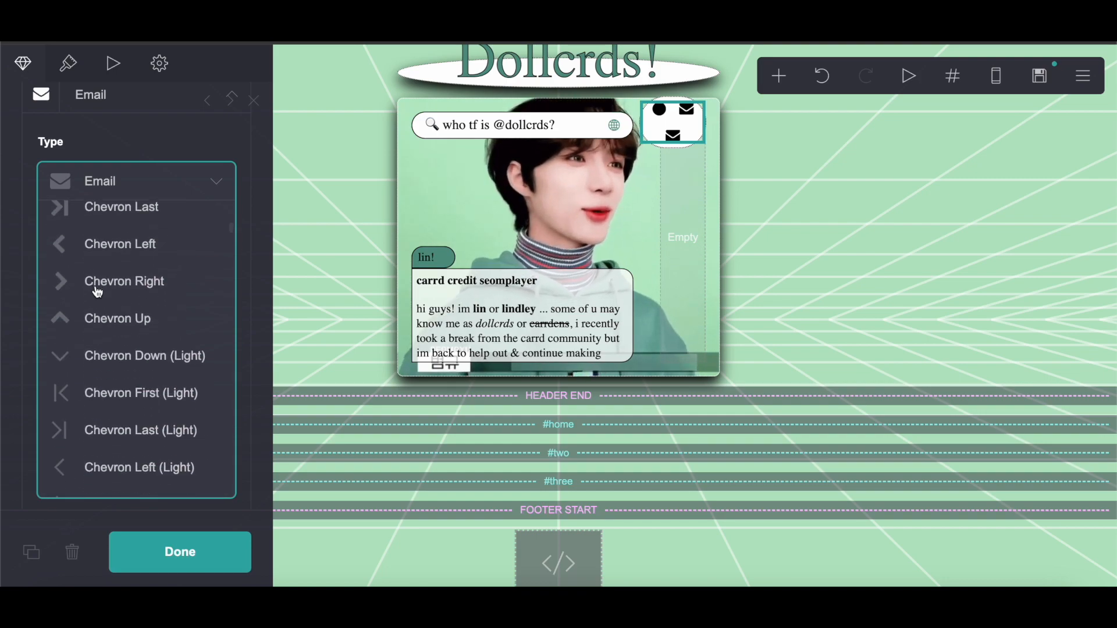
pyautogui.click(94, 316)
pyautogui.click(113, 176)
pyautogui.click(102, 112)
pyautogui.click(87, 288)
pyautogui.click(112, 377)
# Step: Change the third icon's type to Circle
pyautogui.scroll(-8, 113, 384)
pyautogui.scroll(-15, 113, 384)
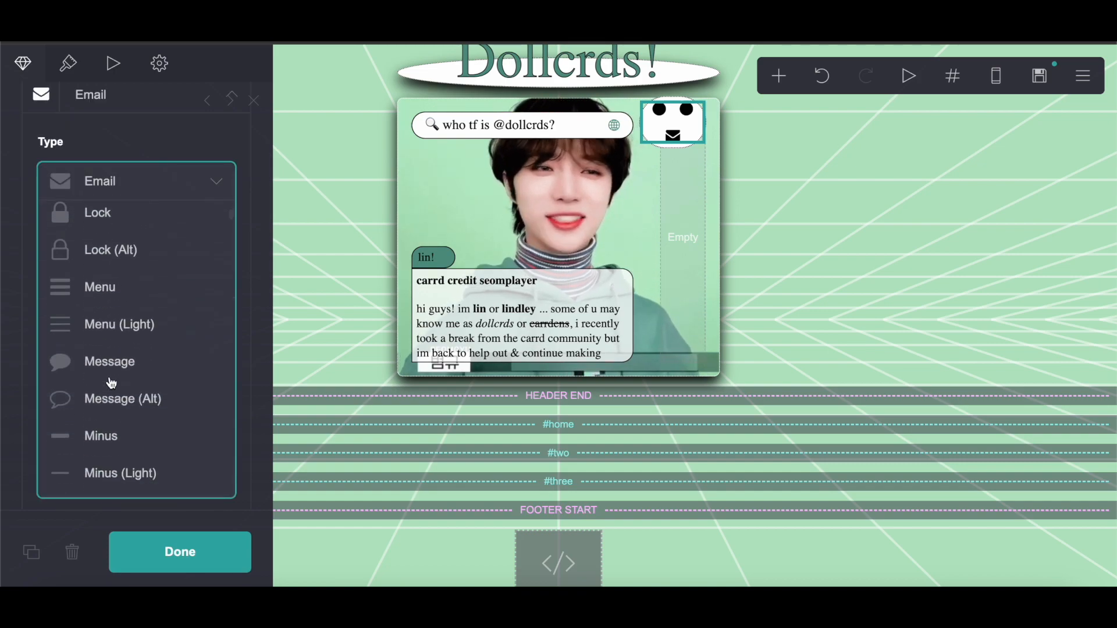
pyautogui.scroll(-3, 113, 384)
pyautogui.scroll(18, 112, 384)
pyautogui.scroll(-20, 112, 384)
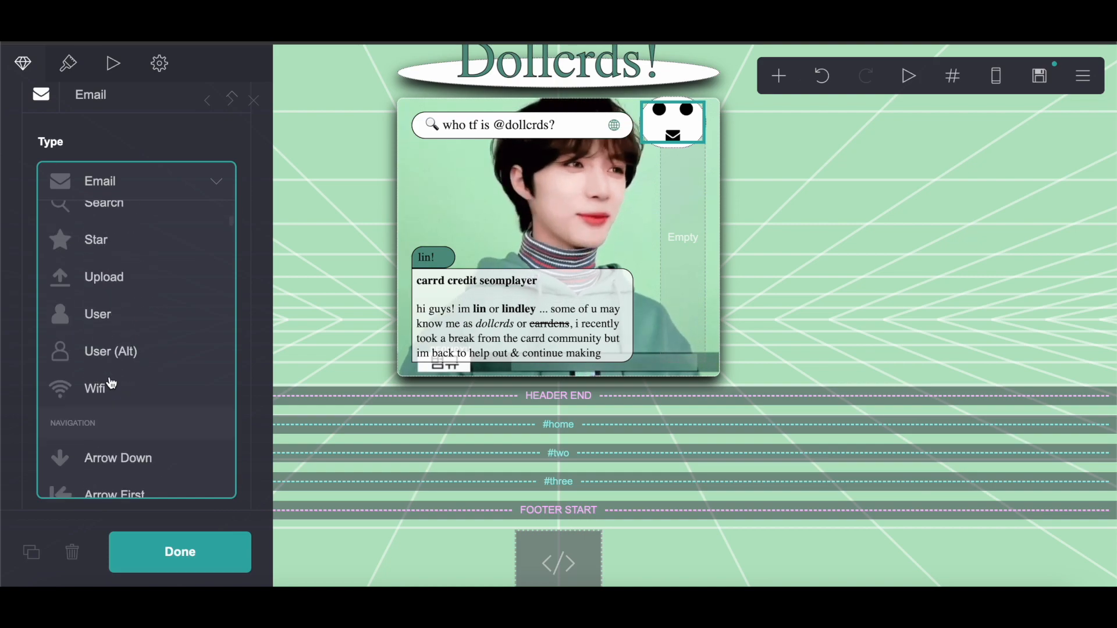
pyautogui.scroll(3, 111, 385)
pyautogui.click(120, 221)
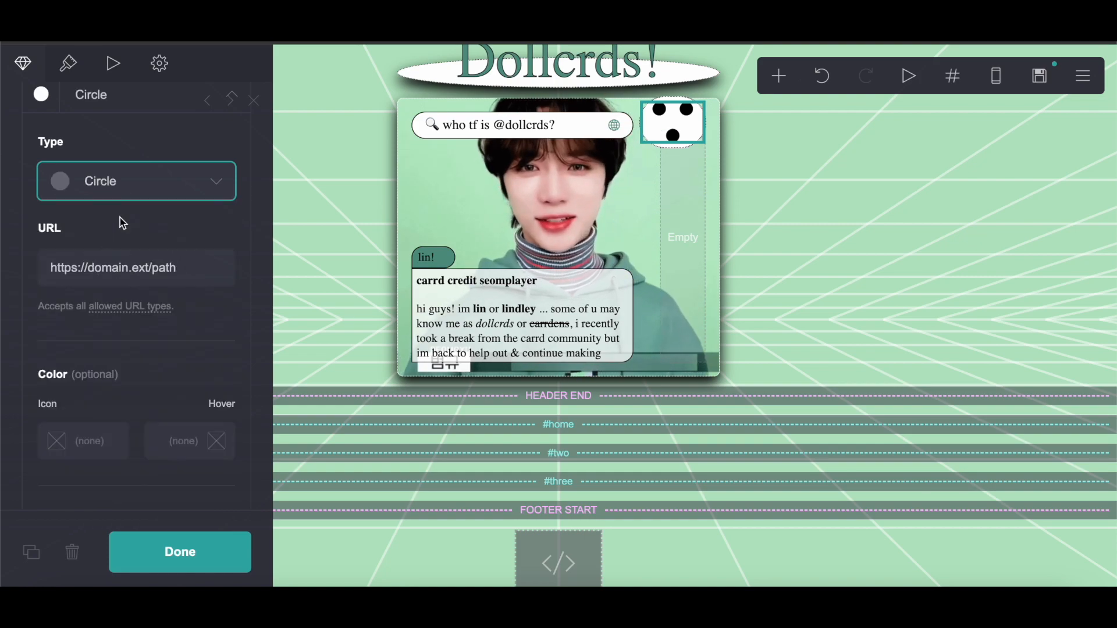
# Step: Copy the page background color #B7E5C4 from the site background settings
pyautogui.click(1083, 76)
pyautogui.click(1013, 255)
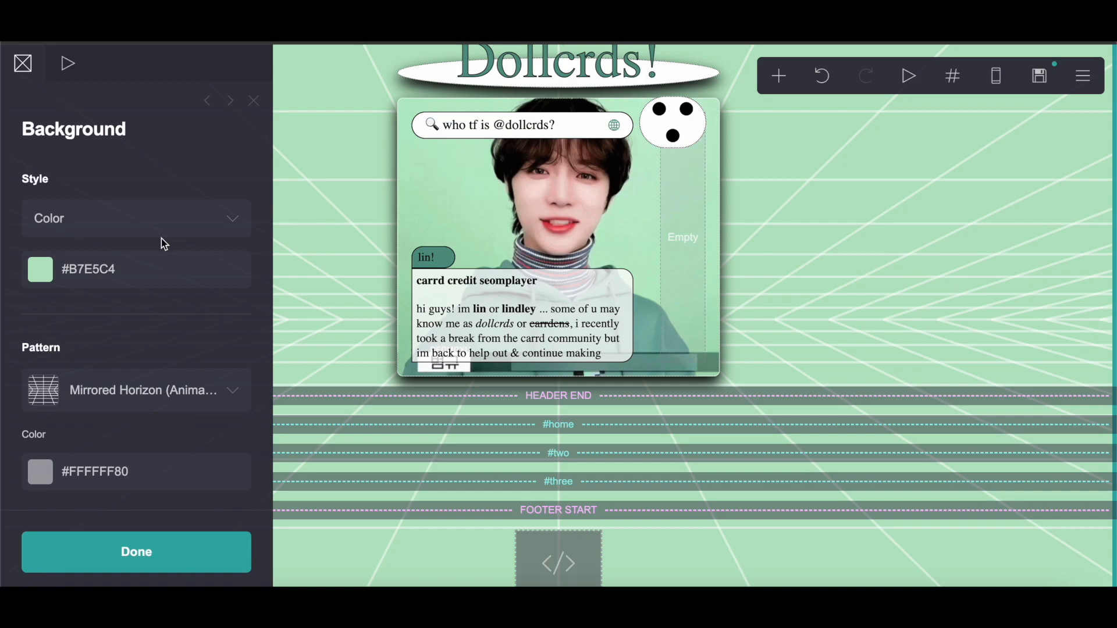
pyautogui.click(157, 263)
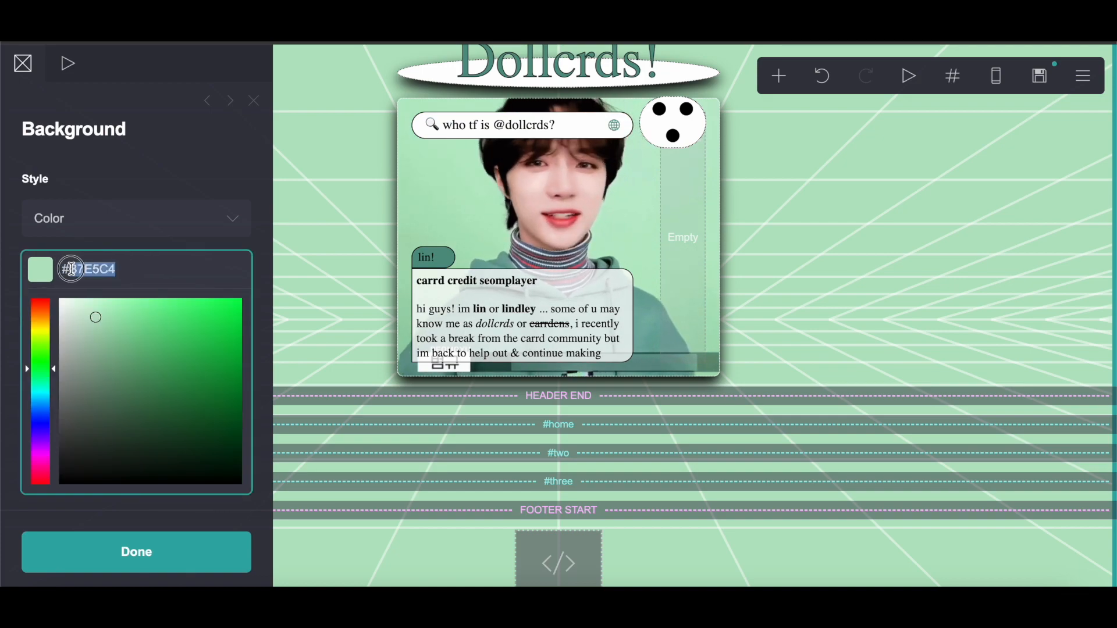
pyautogui.rightClick(72, 268)
pyautogui.click(85, 341)
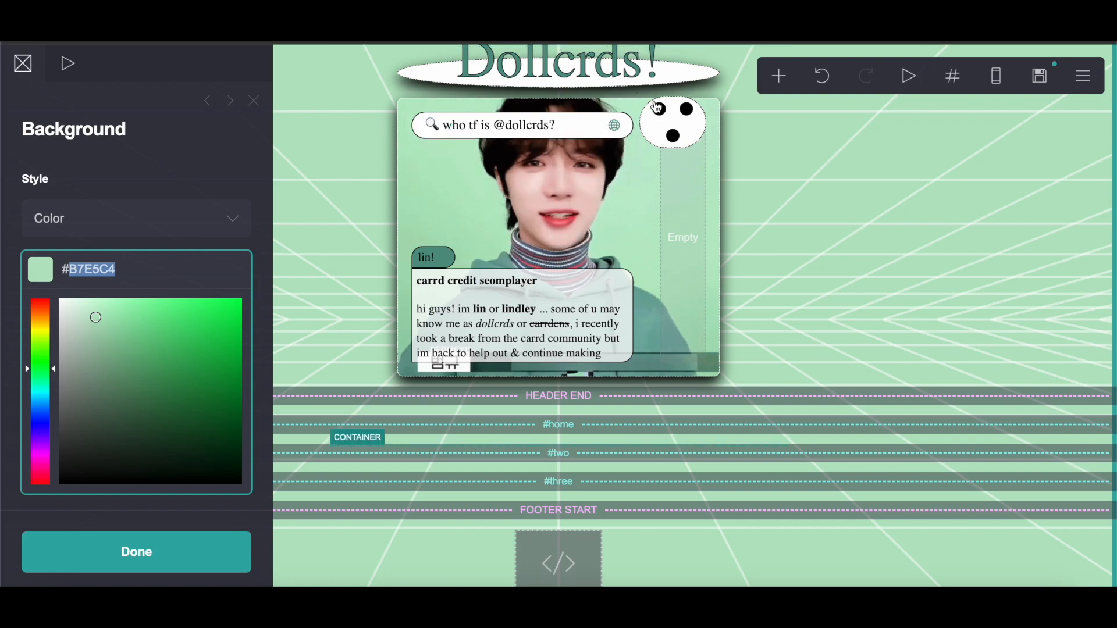
# Step: Open the icons element and paste #B7E5C4 as the third icon's color
pyautogui.click(657, 108)
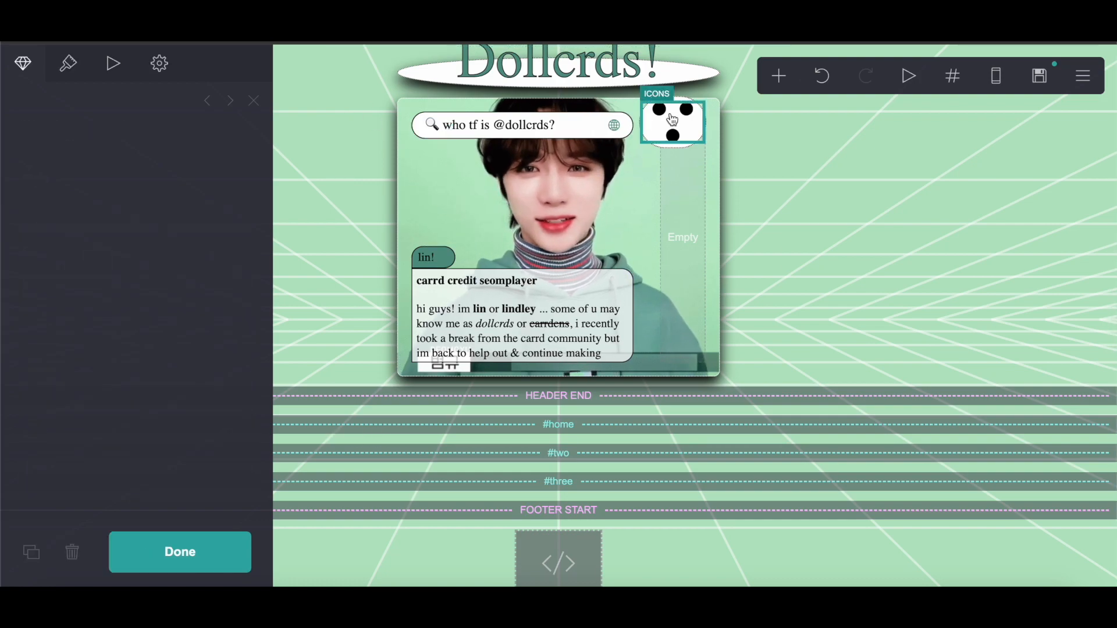
pyautogui.scroll(-5, 116, 259)
pyautogui.scroll(-3, 117, 261)
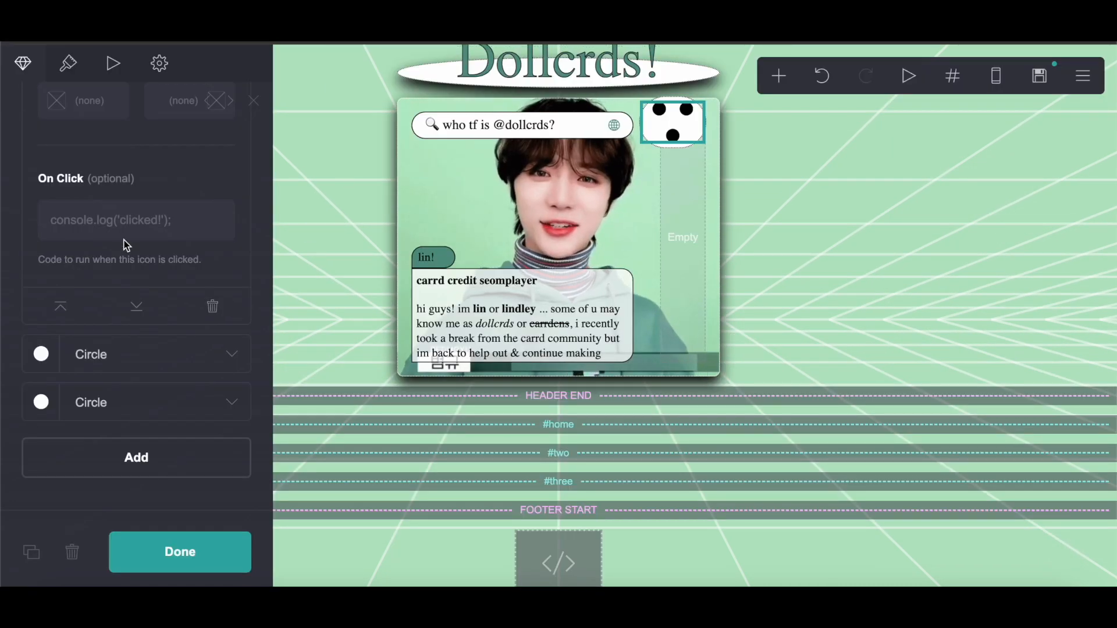
pyautogui.scroll(6, 104, 396)
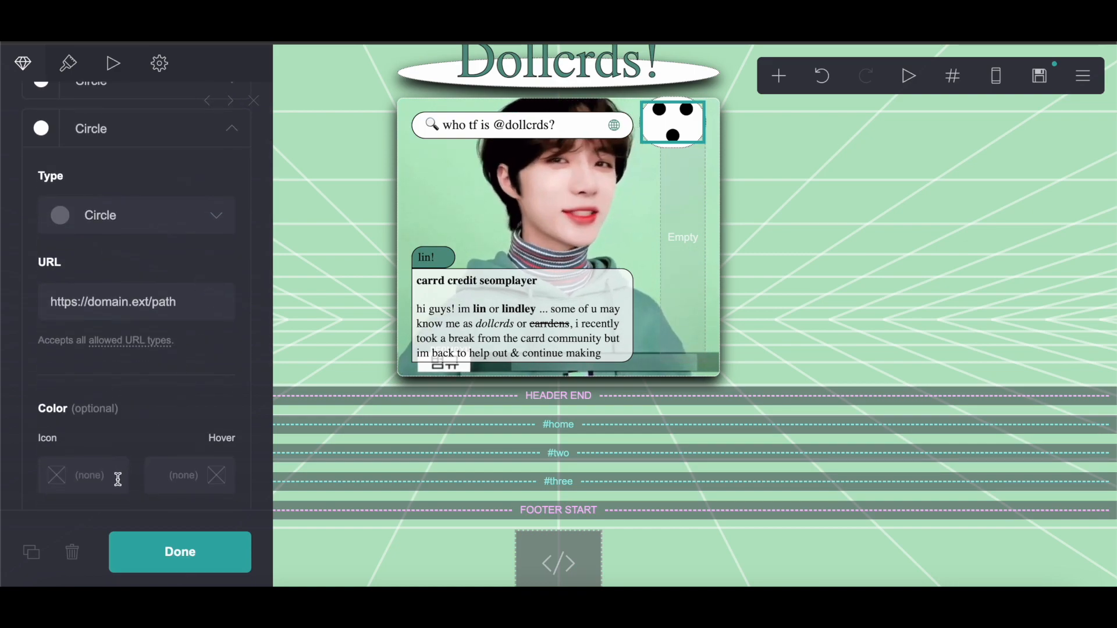
pyautogui.scroll(-3, 115, 474)
pyautogui.click(92, 344)
pyautogui.rightClick(112, 317)
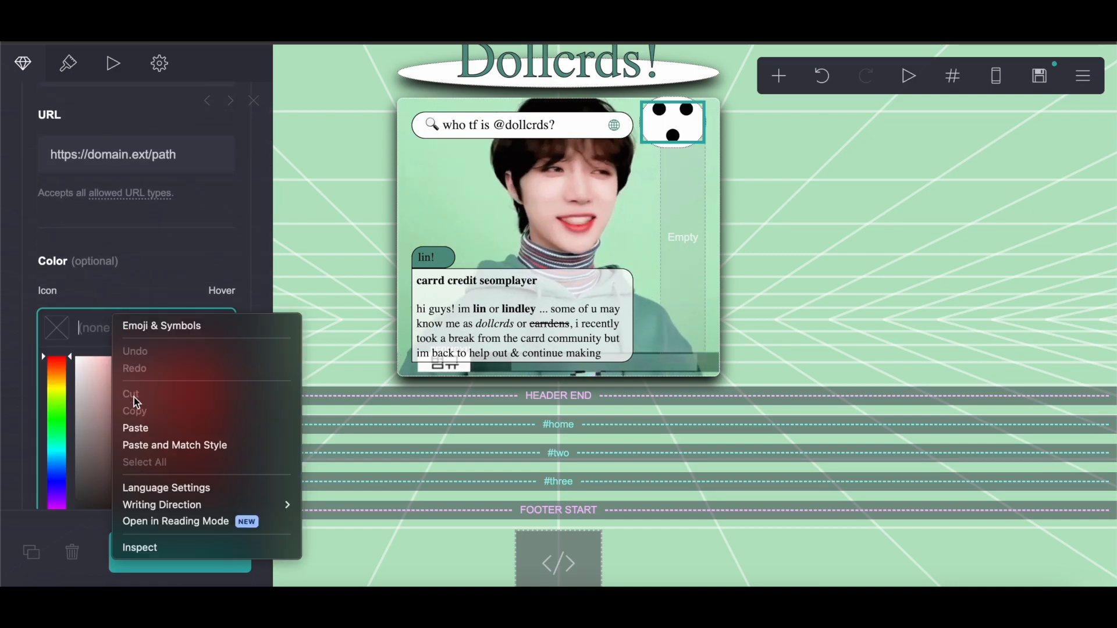
pyautogui.click(132, 420)
# Step: Set the third icon's link URL to #three
pyautogui.scroll(3, 80, 329)
pyautogui.scroll(-1, 80, 329)
pyautogui.moveTo(216, 312); pyautogui.dragTo(1, 312)
pyautogui.write('#')
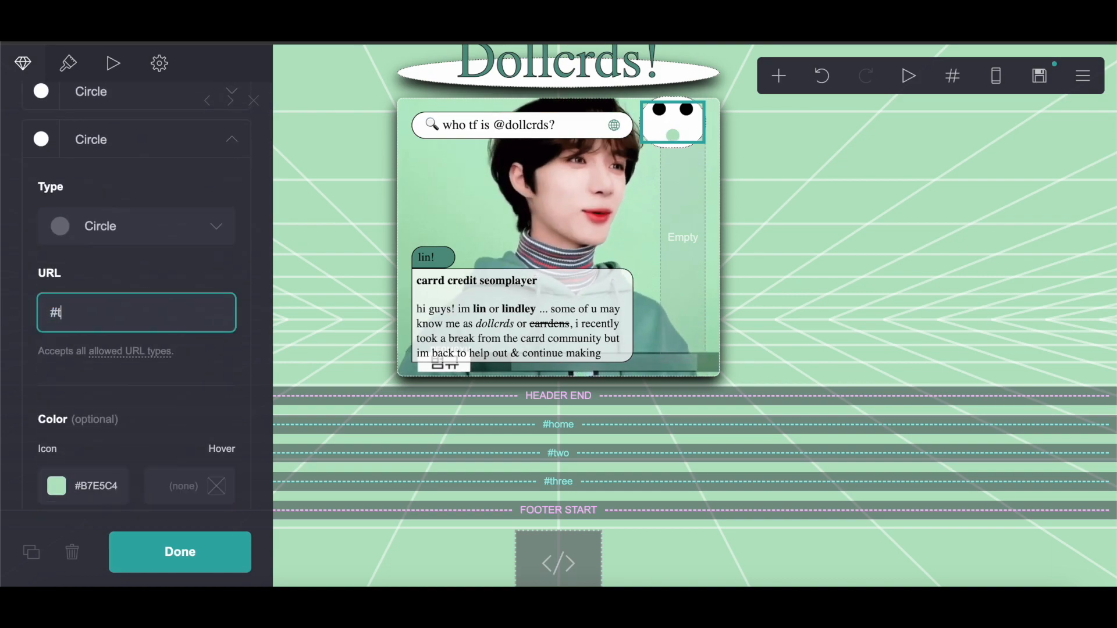
pyautogui.write('three')
# Step: Paste #B7E5C4 as the first icon's color and start its link URL with #
pyautogui.scroll(3, 19, 355)
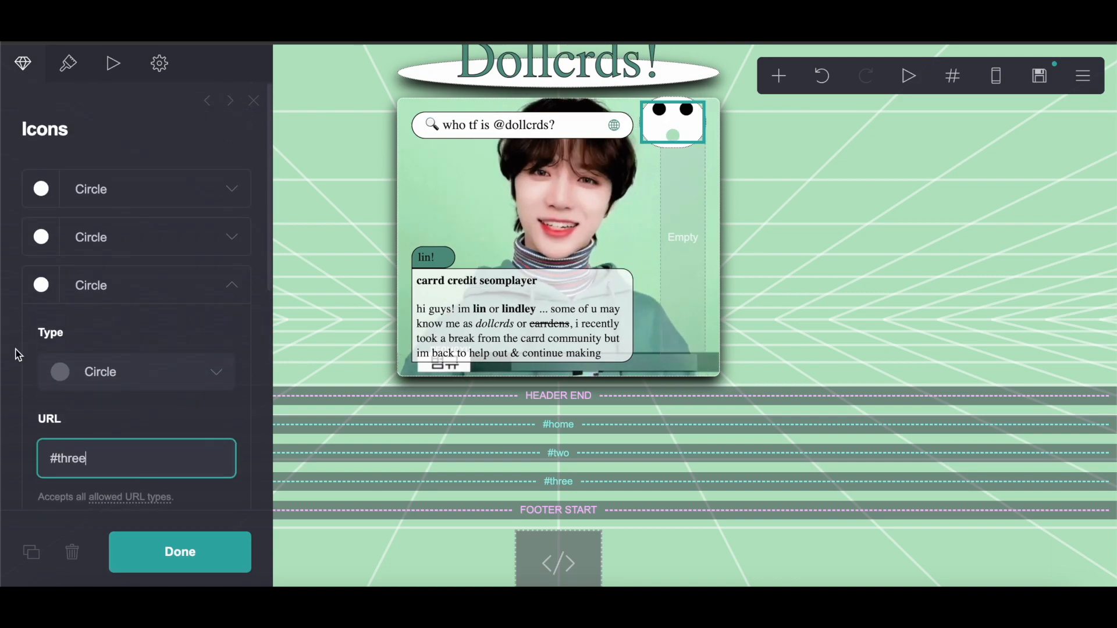
pyautogui.click(131, 193)
pyautogui.scroll(-4, 132, 193)
pyautogui.click(85, 361)
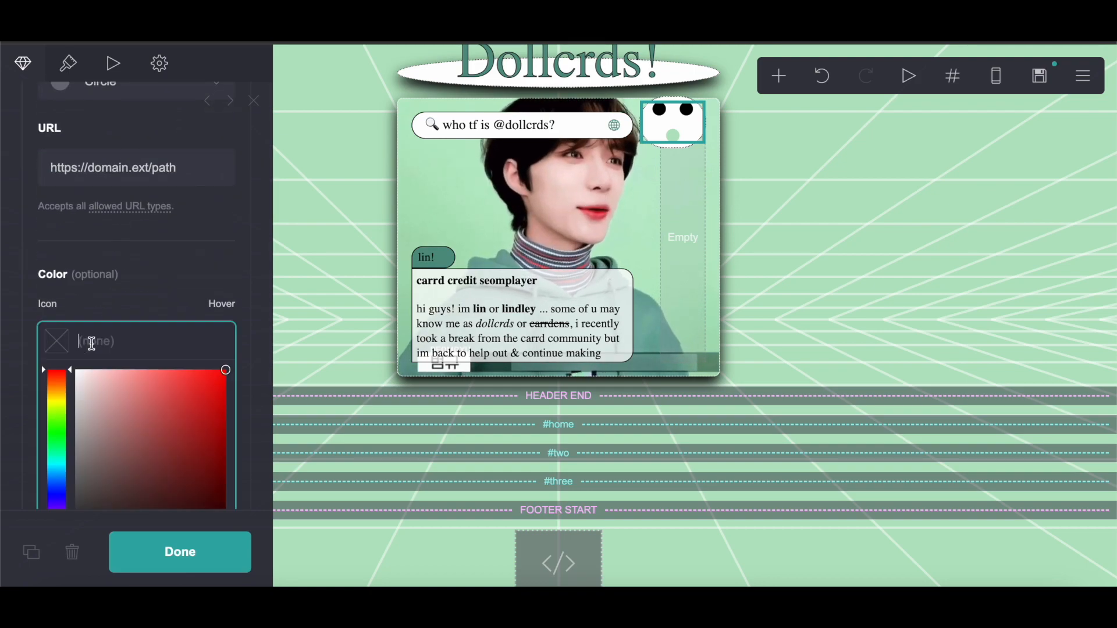
pyautogui.rightClick(95, 342)
pyautogui.click(129, 455)
pyautogui.scroll(4, 100, 252)
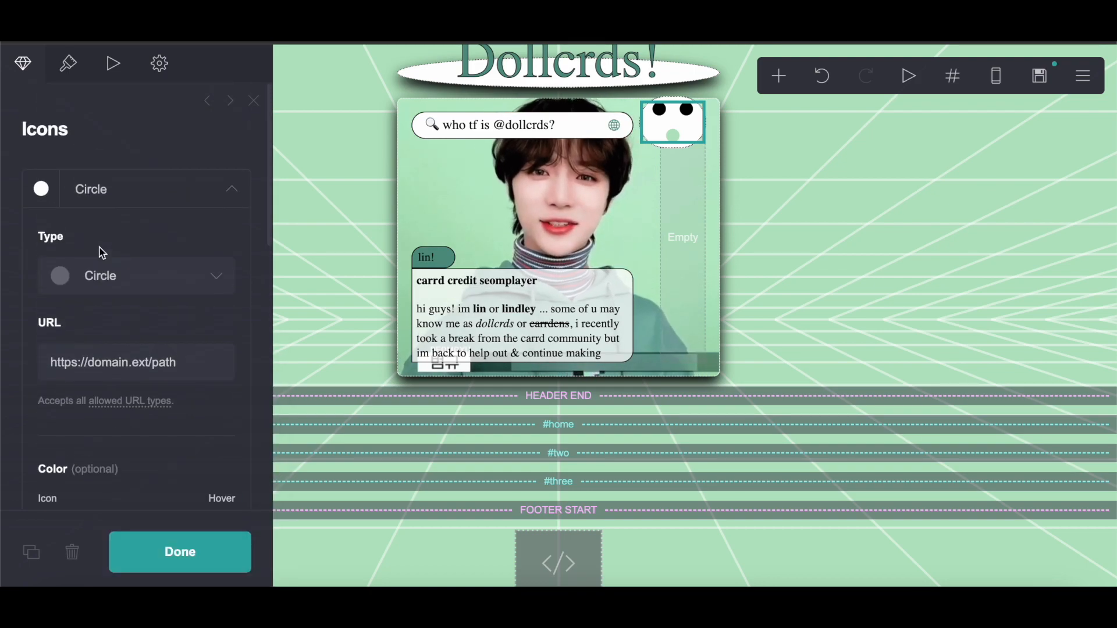
pyautogui.moveTo(200, 375); pyautogui.dragTo(29, 366)
pyautogui.write('#')
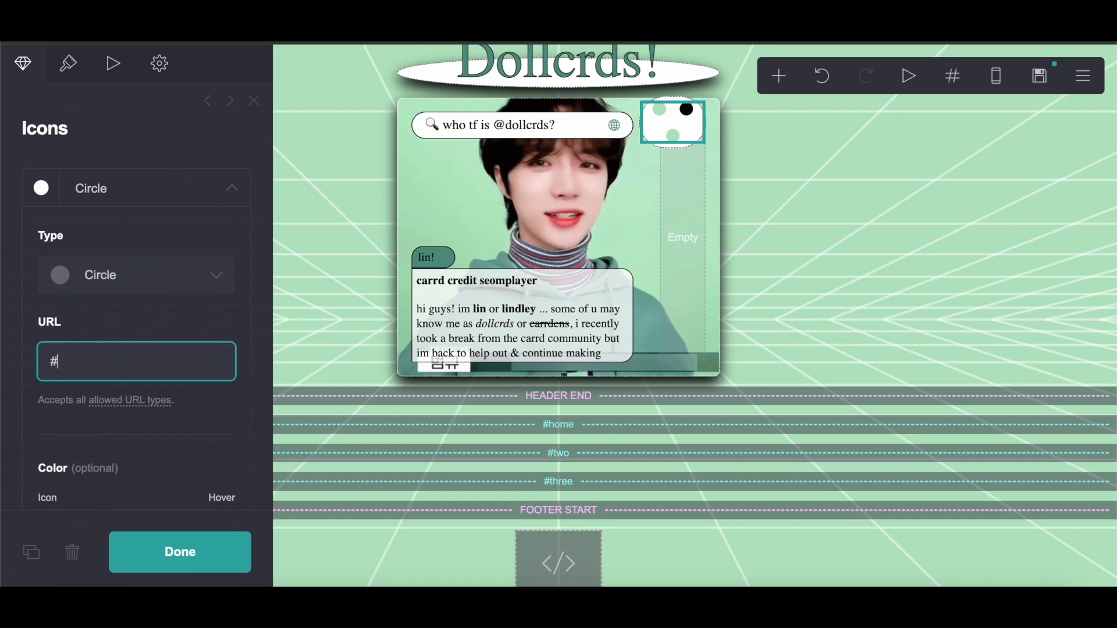
pyautogui.click(119, 192)
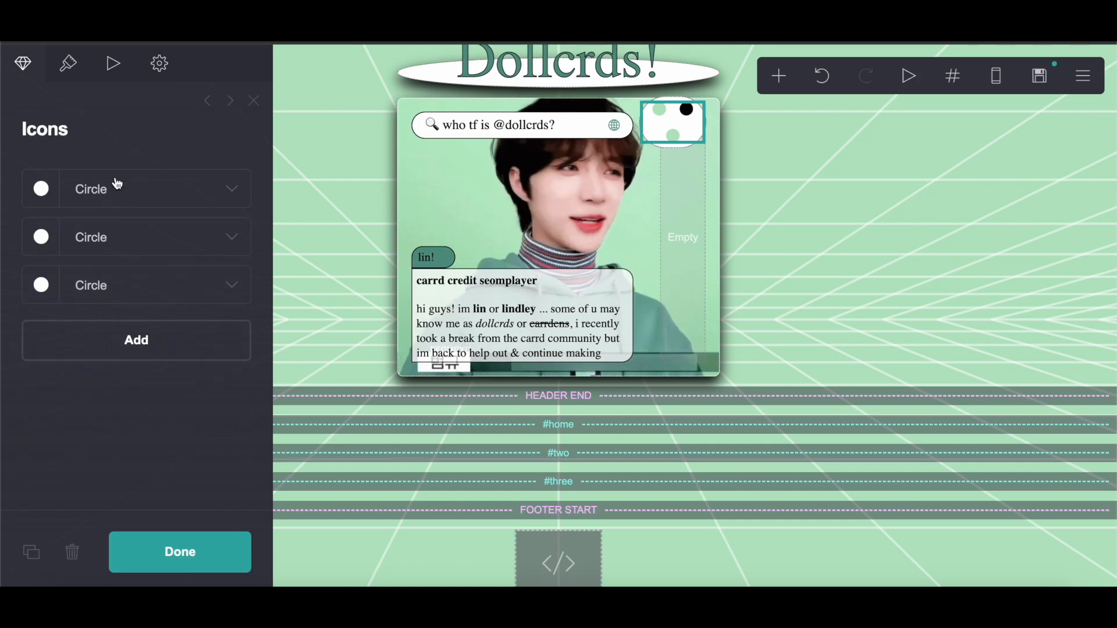
# Step: Copy the header text's color #549484 from its appearance settings
pyautogui.click(108, 239)
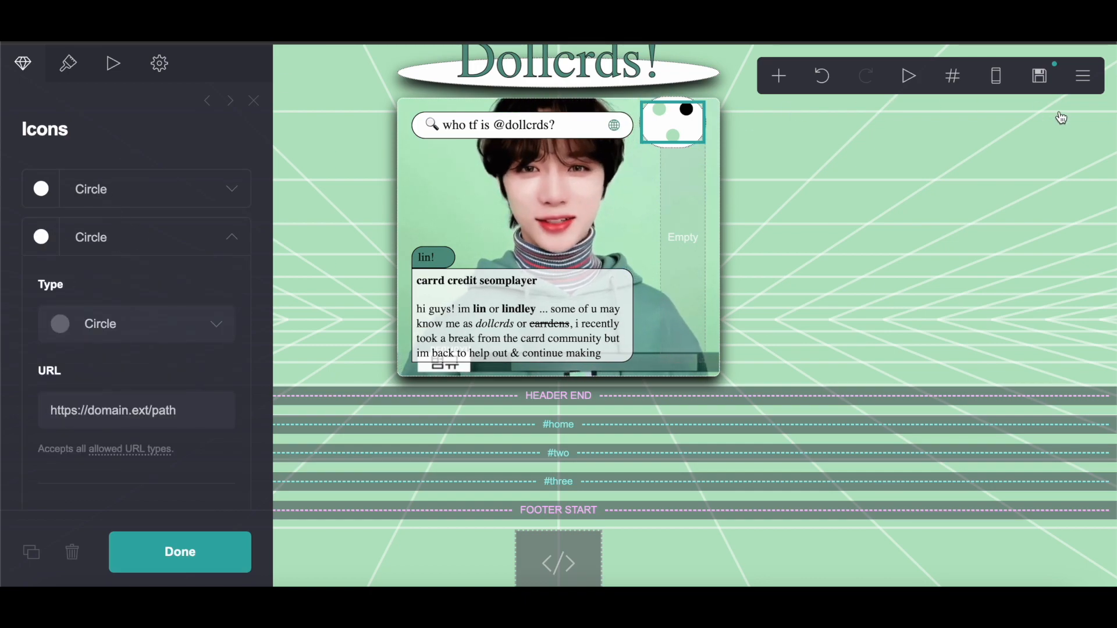
pyautogui.click(529, 73)
pyautogui.click(172, 65)
pyautogui.click(163, 185)
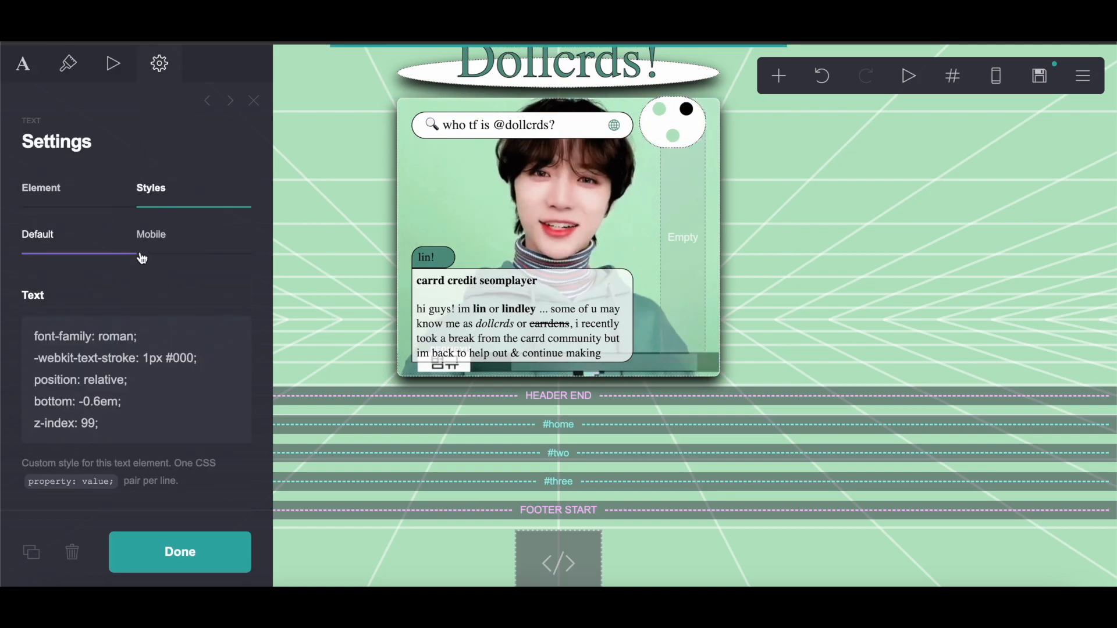
pyautogui.click(68, 63)
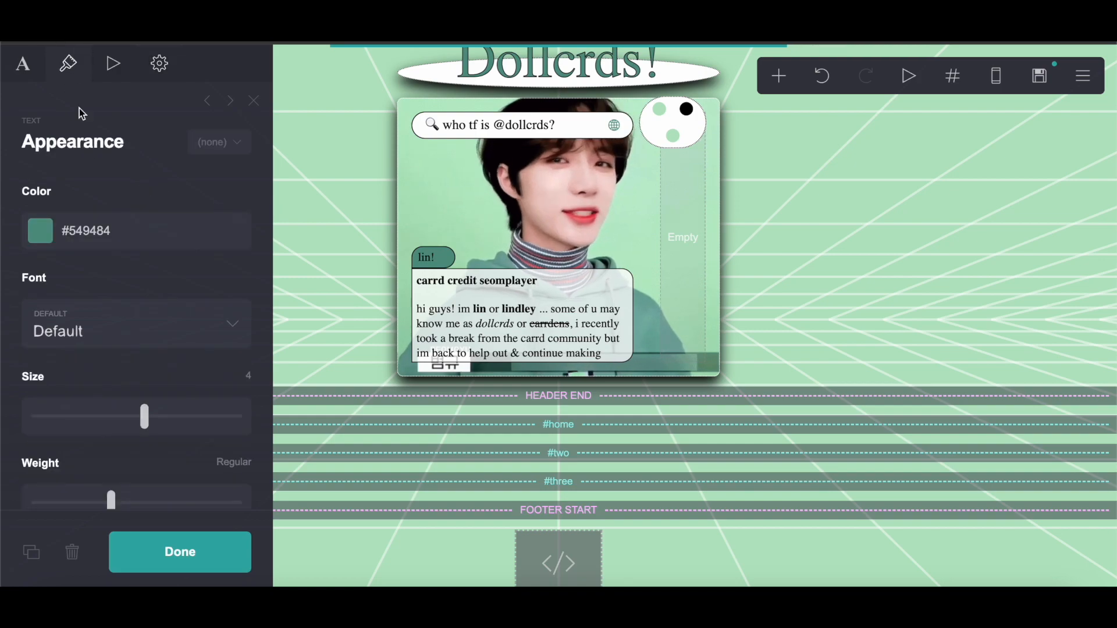
pyautogui.click(72, 241)
pyautogui.rightClick(72, 234)
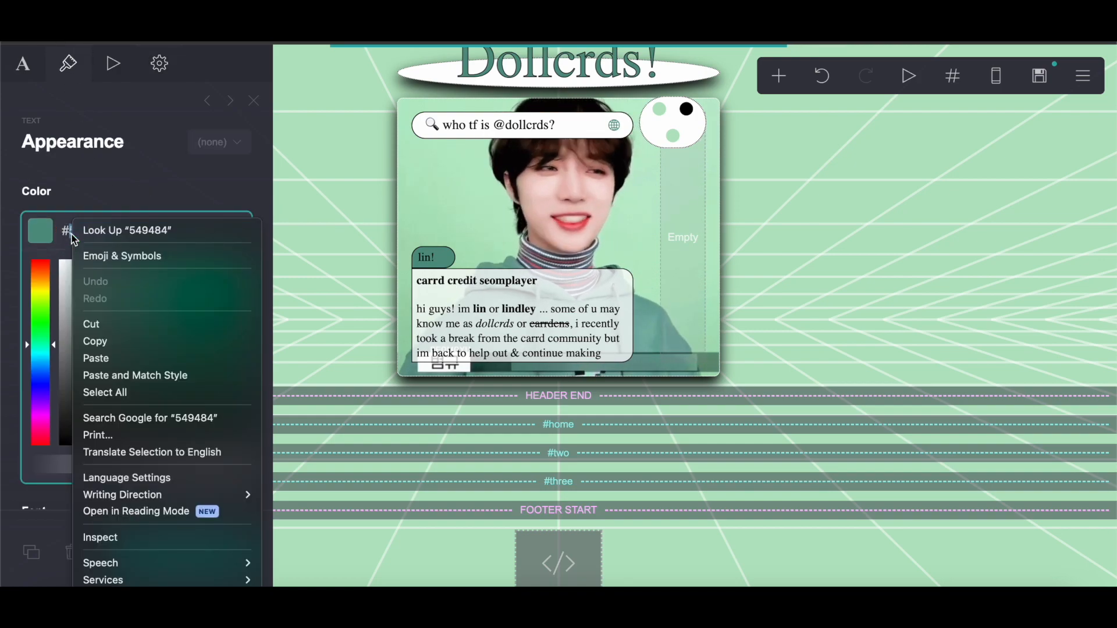
pyautogui.click(91, 348)
# Step: Paste #549484 as the second icon's color
pyautogui.click(674, 131)
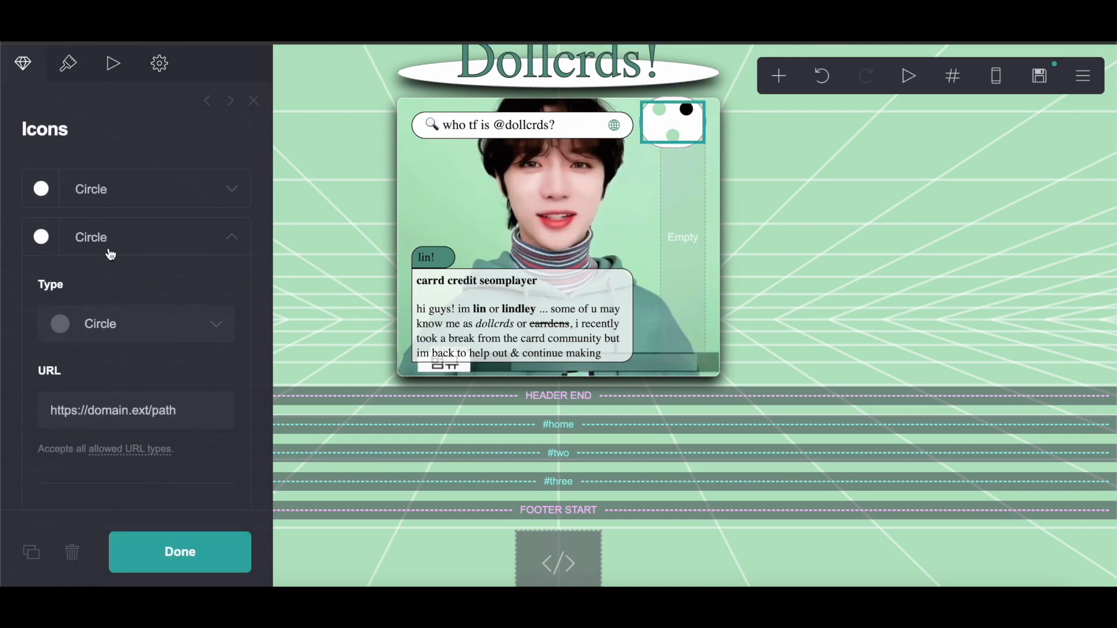
pyautogui.scroll(-5, 93, 326)
pyautogui.click(96, 360)
pyautogui.rightClick(96, 349)
pyautogui.click(131, 464)
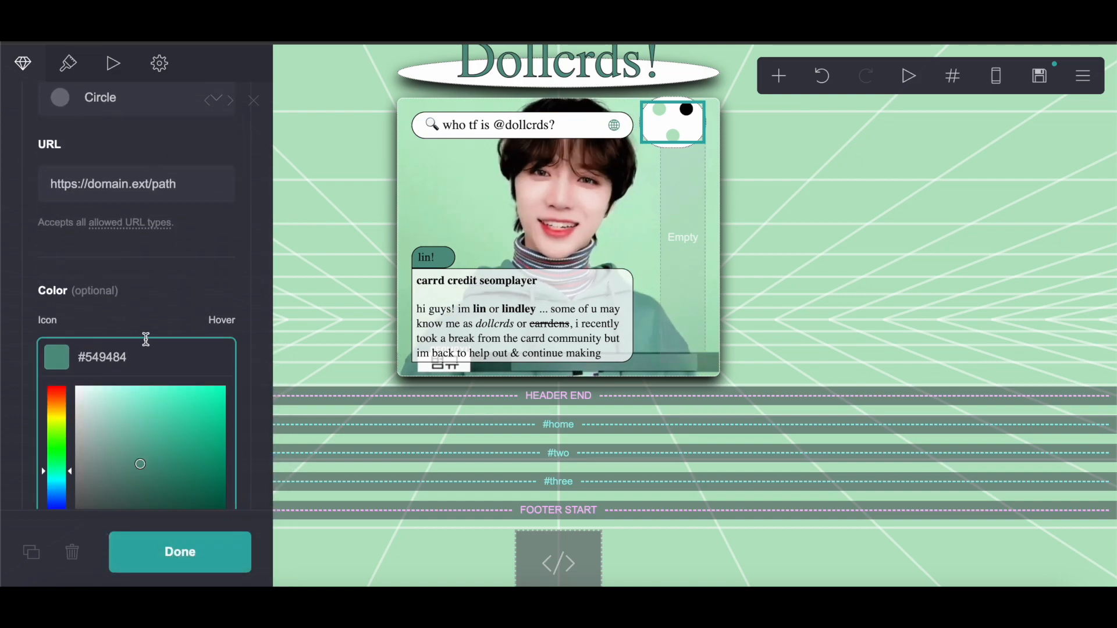
pyautogui.click(162, 294)
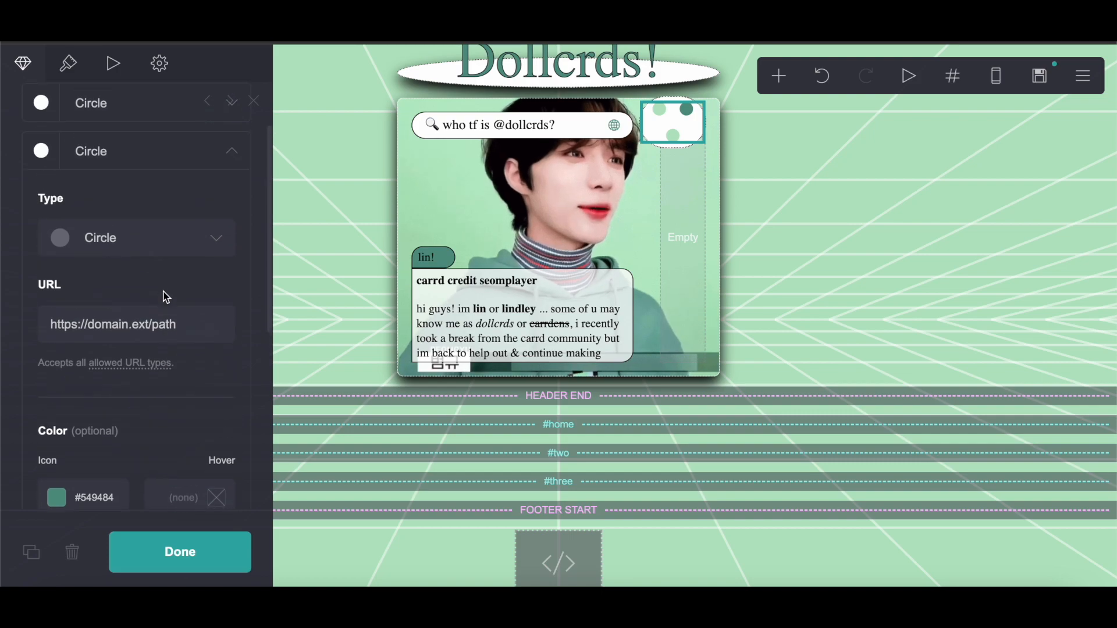
# Step: Set the second icon's link URL to #two
pyautogui.scroll(3, 165, 296)
pyautogui.scroll(-1, 166, 296)
pyautogui.tripleClick(174, 349)
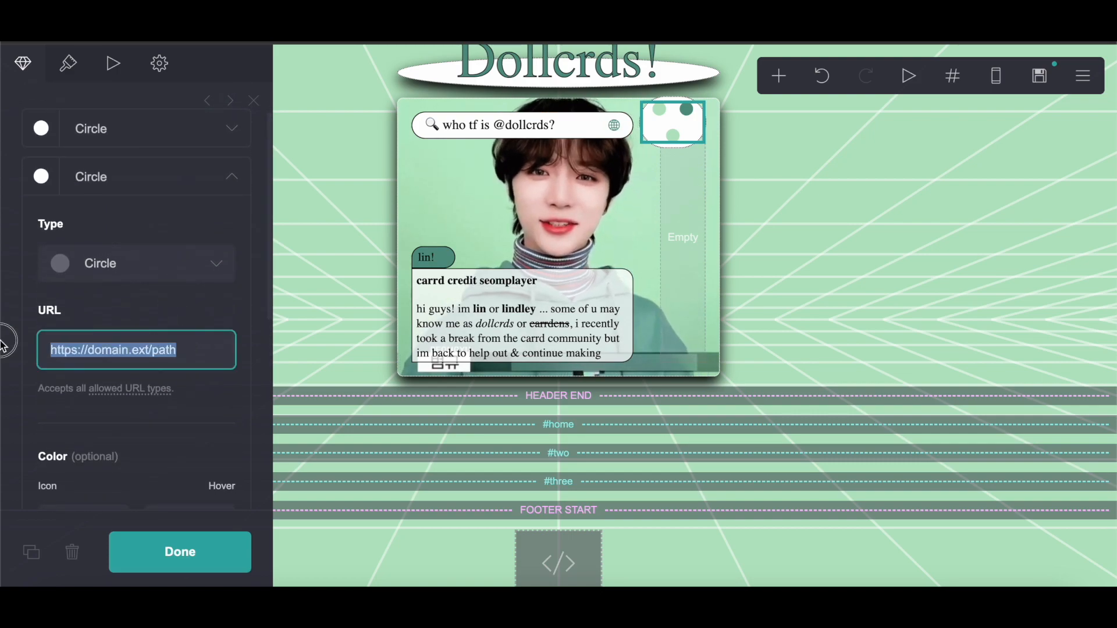
pyautogui.write('#two')
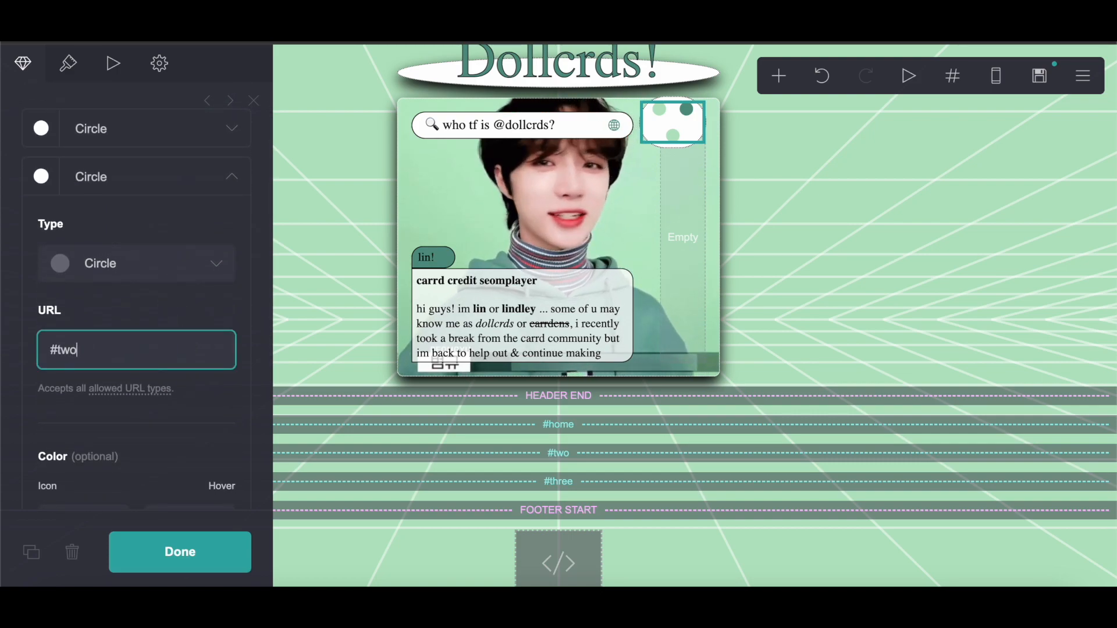
# Step: Complete the first icon's link URL as #home
pyautogui.click(86, 131)
pyautogui.click(79, 302)
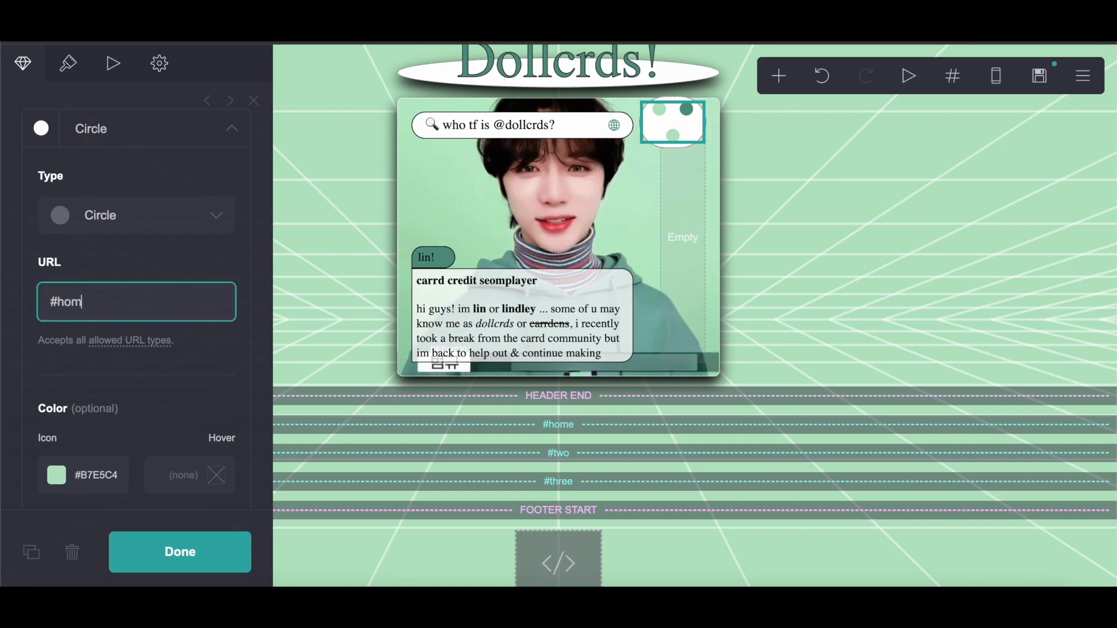
# Step: Expand each icon in turn to review its settings
pyautogui.click(119, 125)
pyautogui.click(116, 184)
pyautogui.click(119, 190)
pyautogui.click(117, 239)
pyautogui.click(117, 241)
pyautogui.click(119, 288)
pyautogui.click(119, 291)
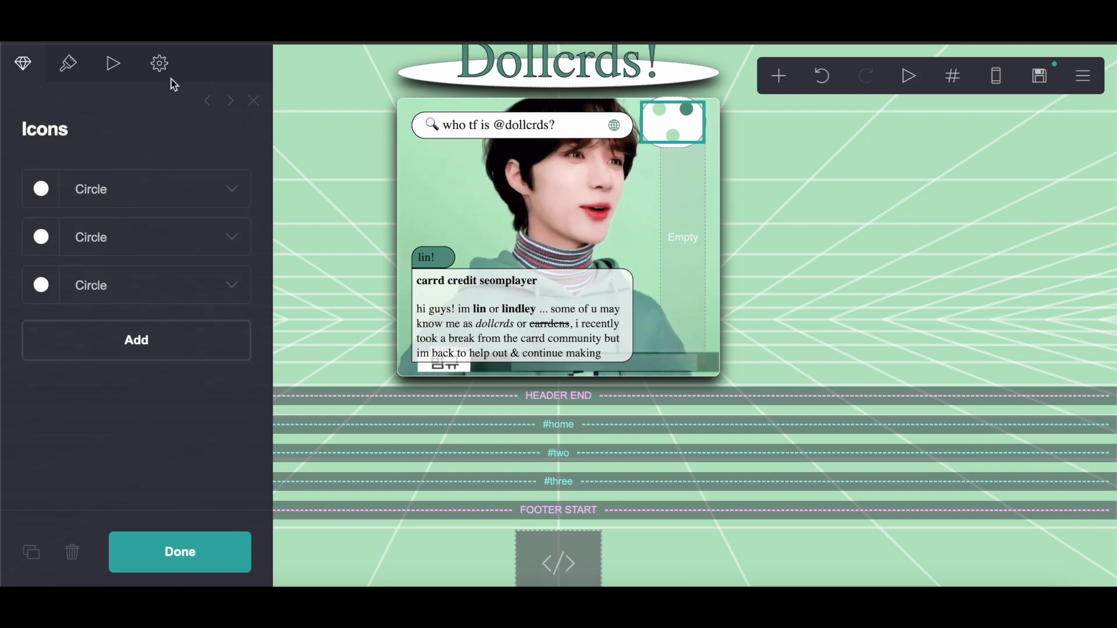
# Step: Set the icons' spacing to 0.25 and close the editor
pyautogui.click(80, 65)
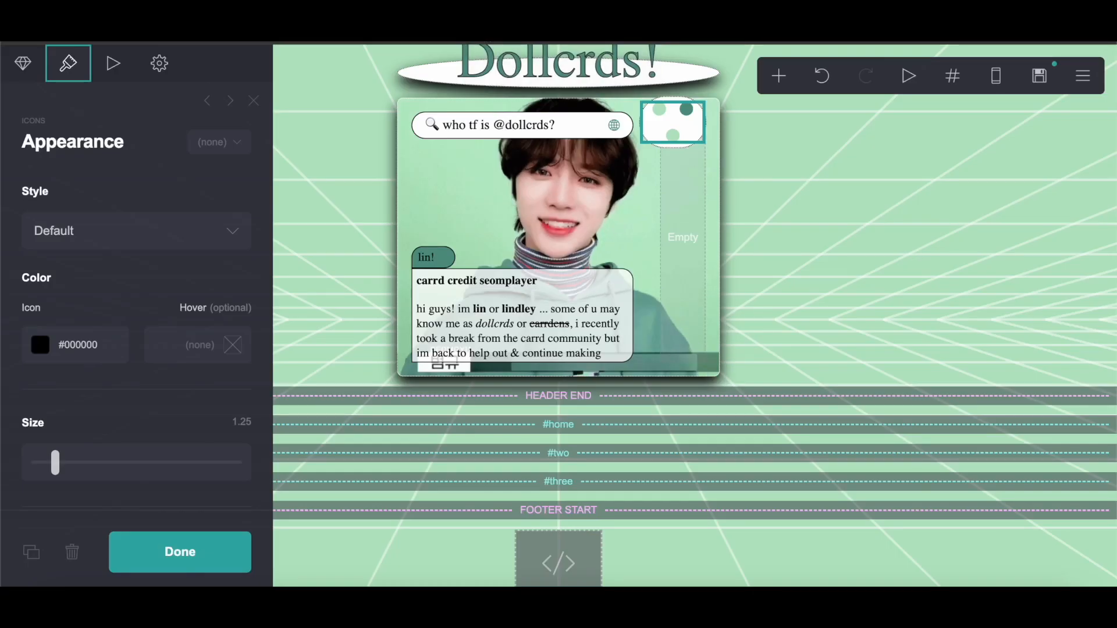
pyautogui.scroll(-5, 192, 281)
pyautogui.moveTo(110, 349); pyautogui.dragTo(64, 347)
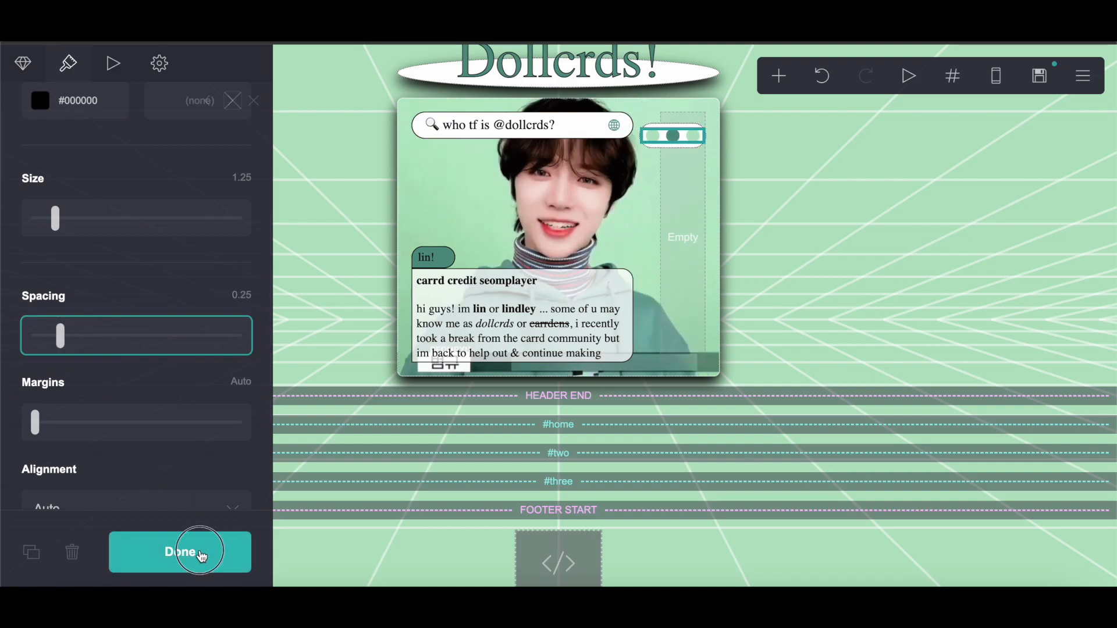
pyautogui.click(200, 555)
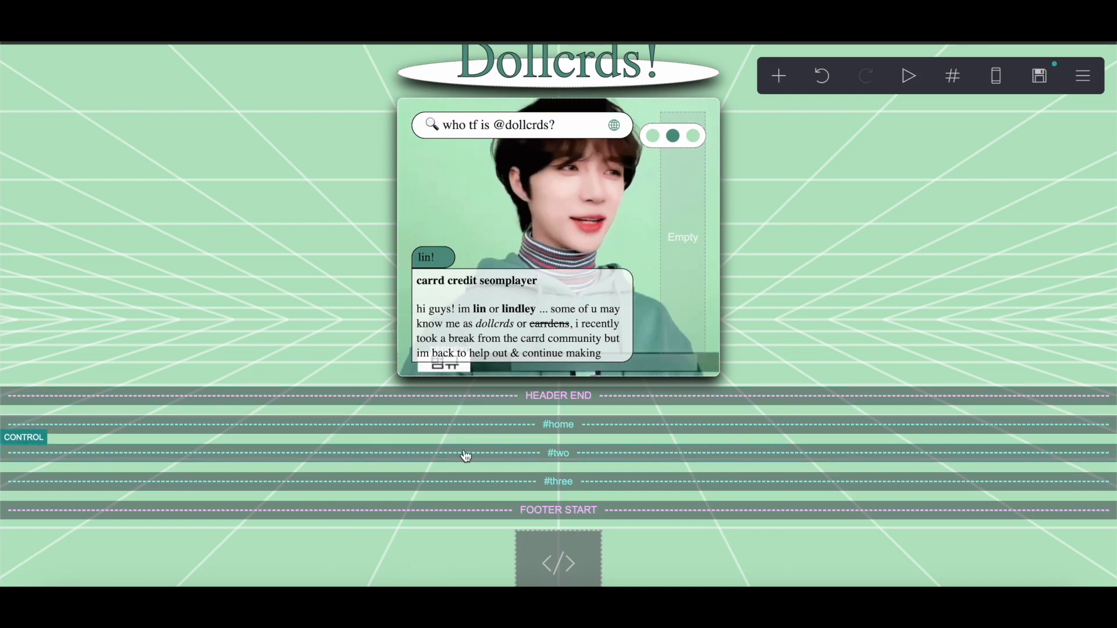
# Step: Add a new default container and move it up beside the header
pyautogui.click(780, 76)
pyautogui.click(585, 426)
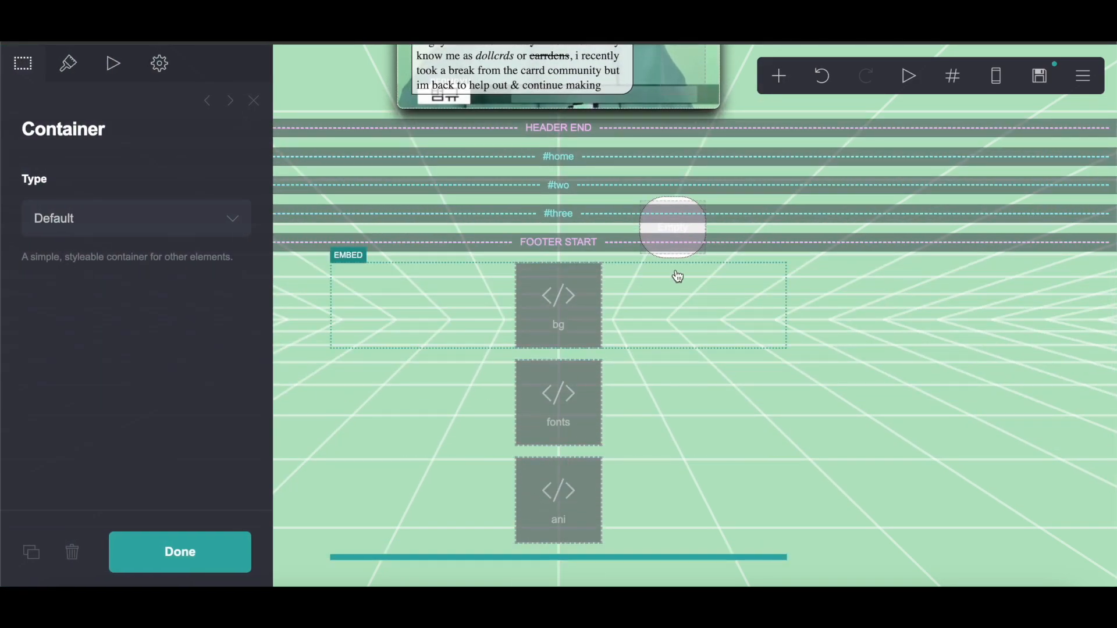
pyautogui.moveTo(413, 560); pyautogui.dragTo(539, 125)
pyautogui.scroll(5, 540, 125)
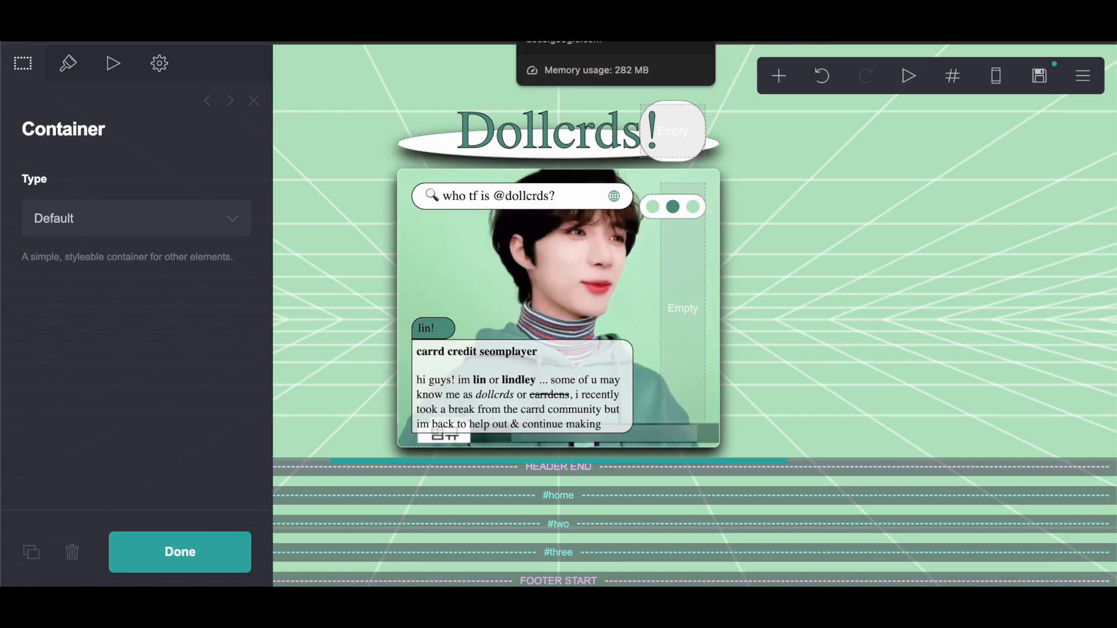
# Step: Copy the moving text container's default styling lines from the instructions document
pyautogui.click(581, 35)
pyautogui.scroll(6, 477, 221)
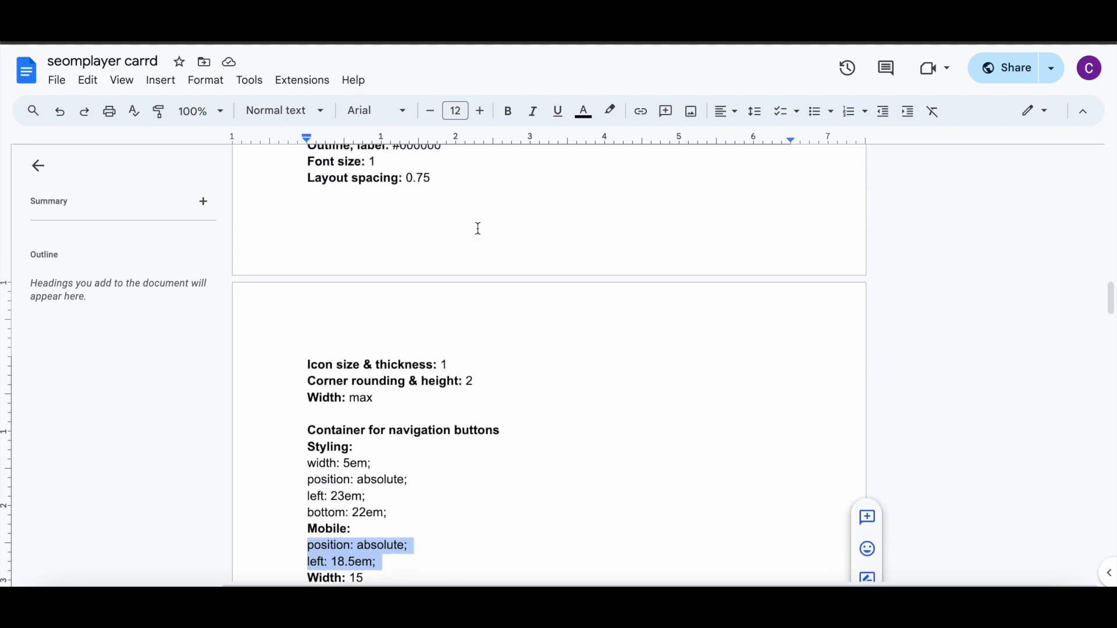
pyautogui.scroll(-9, 478, 228)
pyautogui.scroll(18, 478, 229)
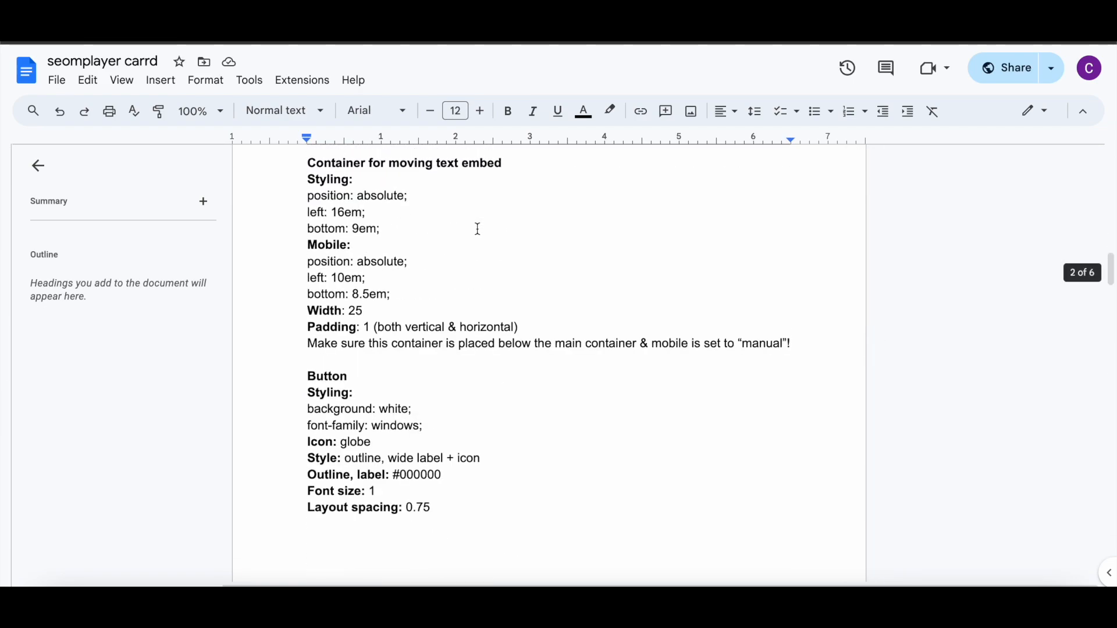
pyautogui.scroll(-2, 477, 228)
pyautogui.moveTo(304, 271); pyautogui.dragTo(381, 299)
pyautogui.rightClick(336, 272)
pyautogui.click(383, 228)
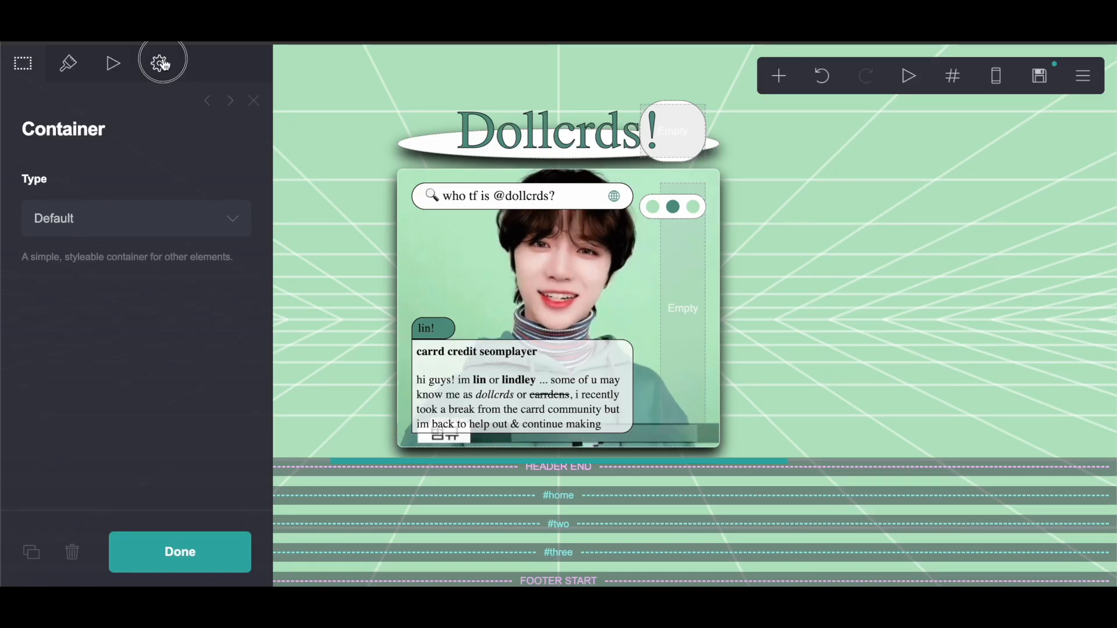
# Step: Replace the new container's default custom style with the copied position: absolute; left: 16em; bottom: 9em; lines
pyautogui.click(163, 63)
pyautogui.click(138, 187)
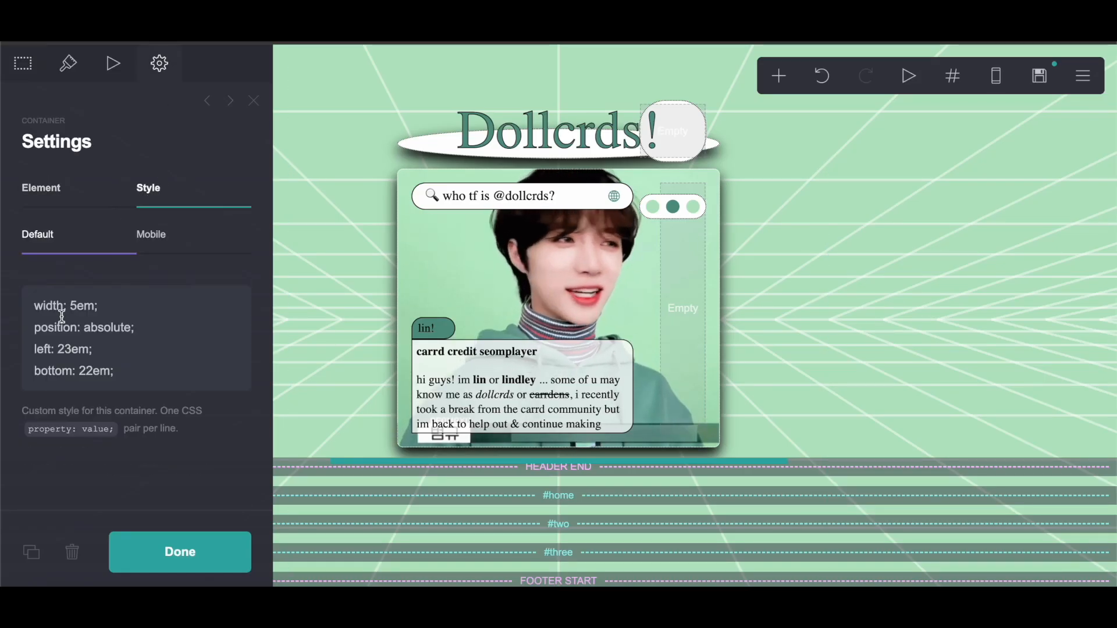
pyautogui.moveTo(30, 304); pyautogui.dragTo(139, 369)
pyautogui.rightClick(61, 335)
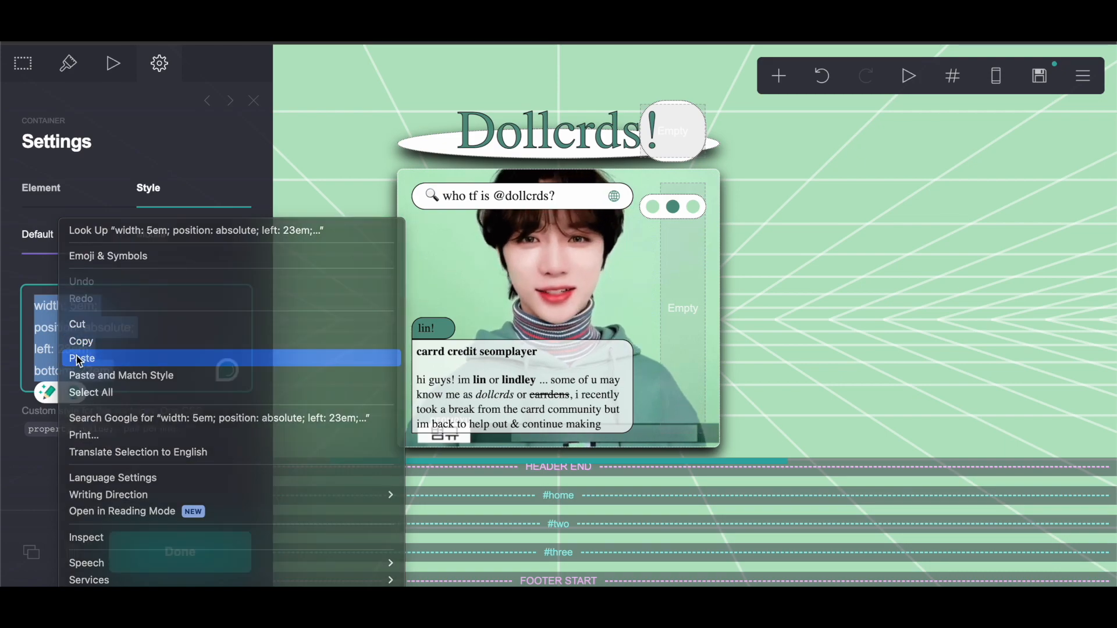
pyautogui.click(76, 356)
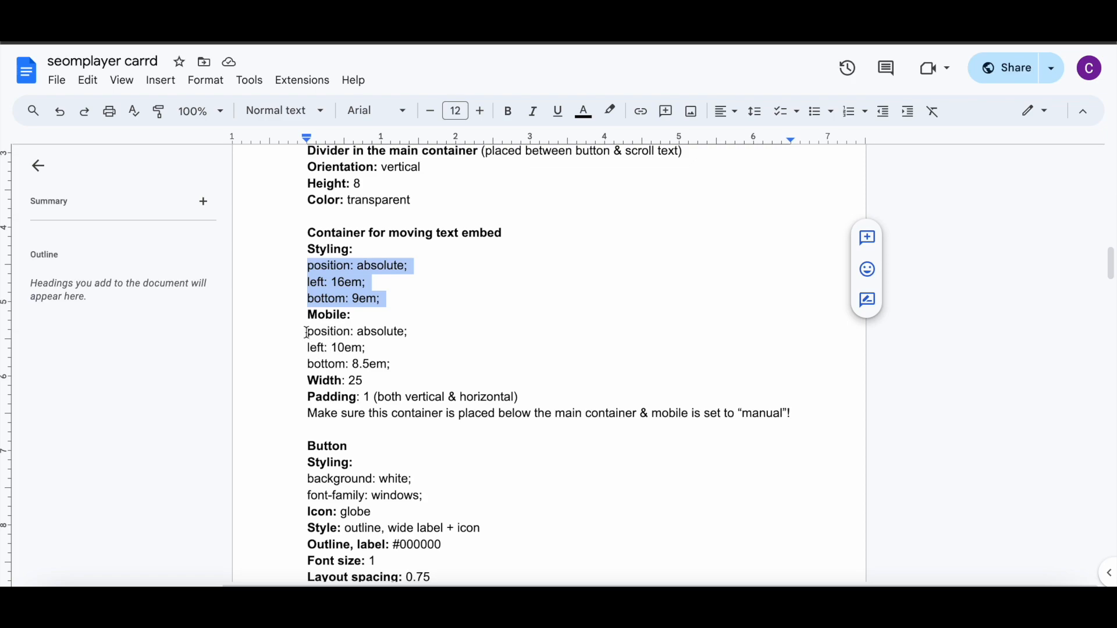
# Step: Copy the moving text container's mobile styling lines from the document
pyautogui.moveTo(307, 332); pyautogui.dragTo(405, 363)
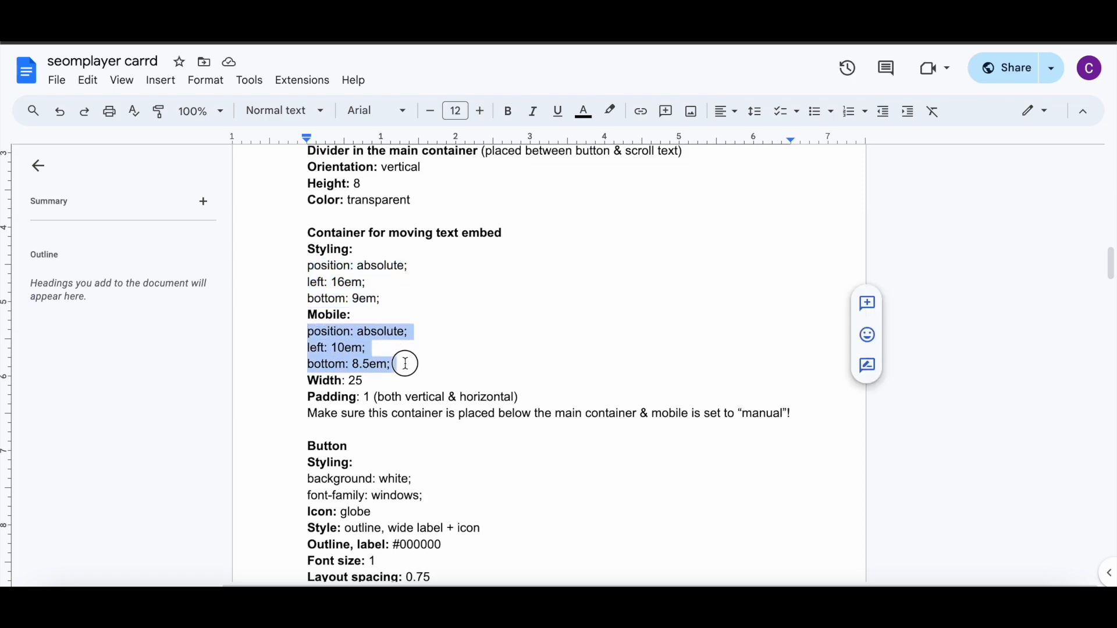
pyautogui.rightClick(350, 335)
pyautogui.click(391, 224)
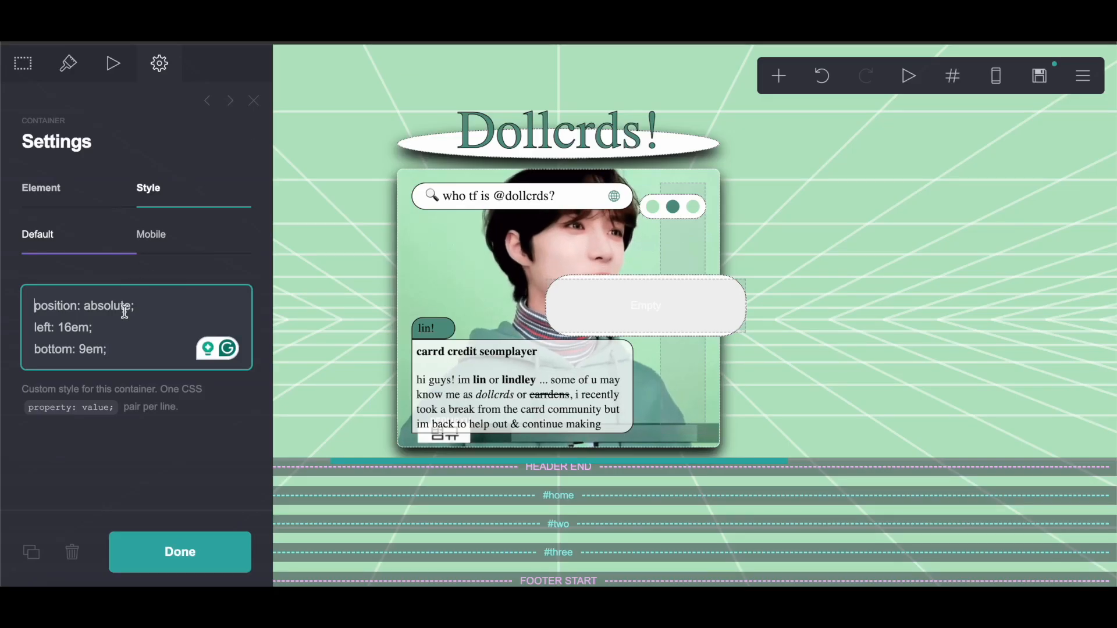
# Step: Replace the container's mobile custom style with the copied position: absolute; left: 10em; bottom: 8.5em; lines
pyautogui.click(183, 244)
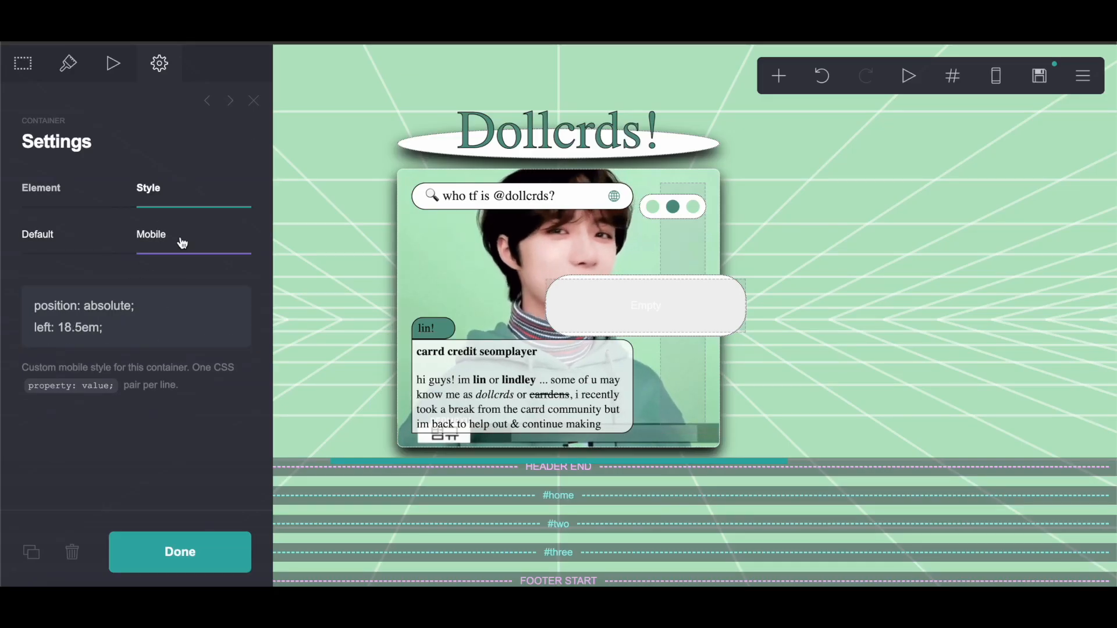
pyautogui.click(152, 337)
pyautogui.press('super+a')
pyautogui.rightClick(70, 320)
pyautogui.click(75, 356)
pyautogui.click(68, 63)
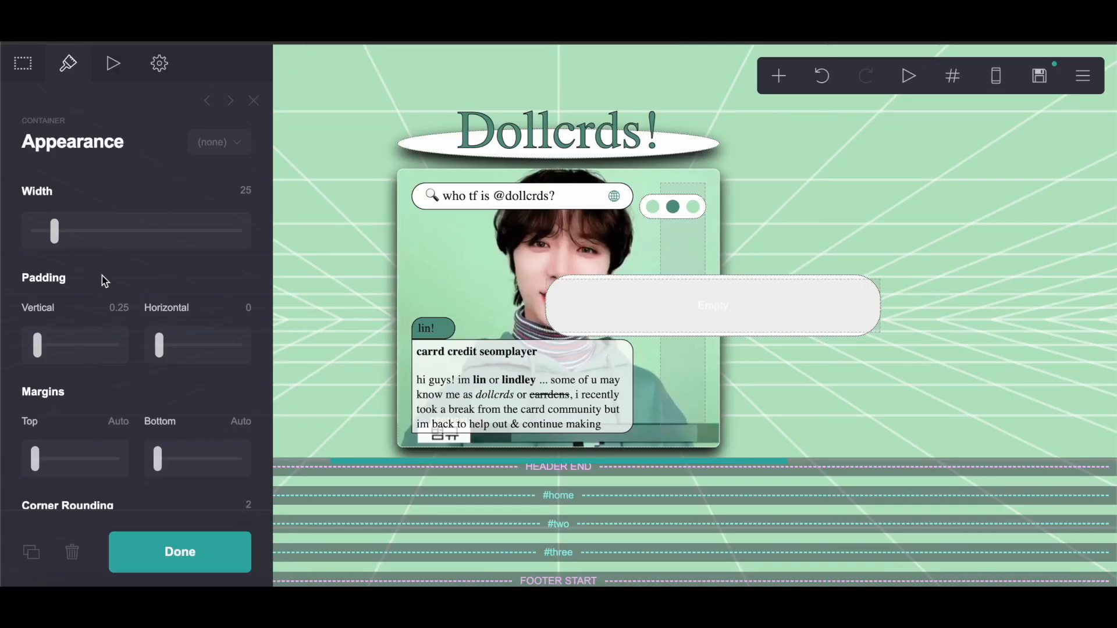
# Step: Set the moving-text container's vertical and horizontal padding to 1 and remove its white background
pyautogui.press('Return')
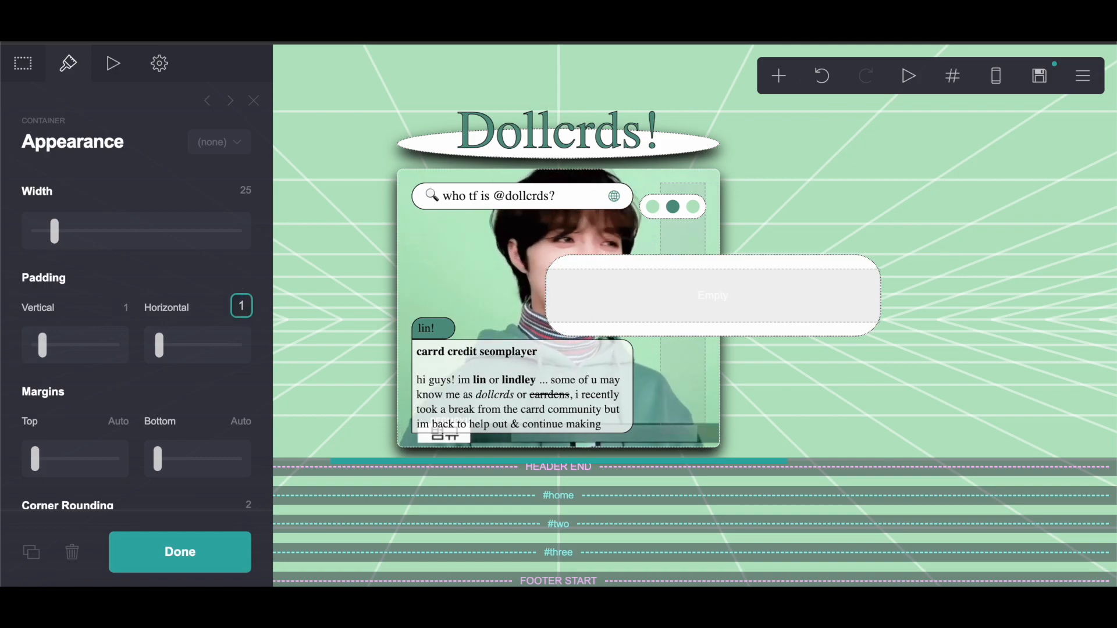
pyautogui.scroll(-8, 142, 460)
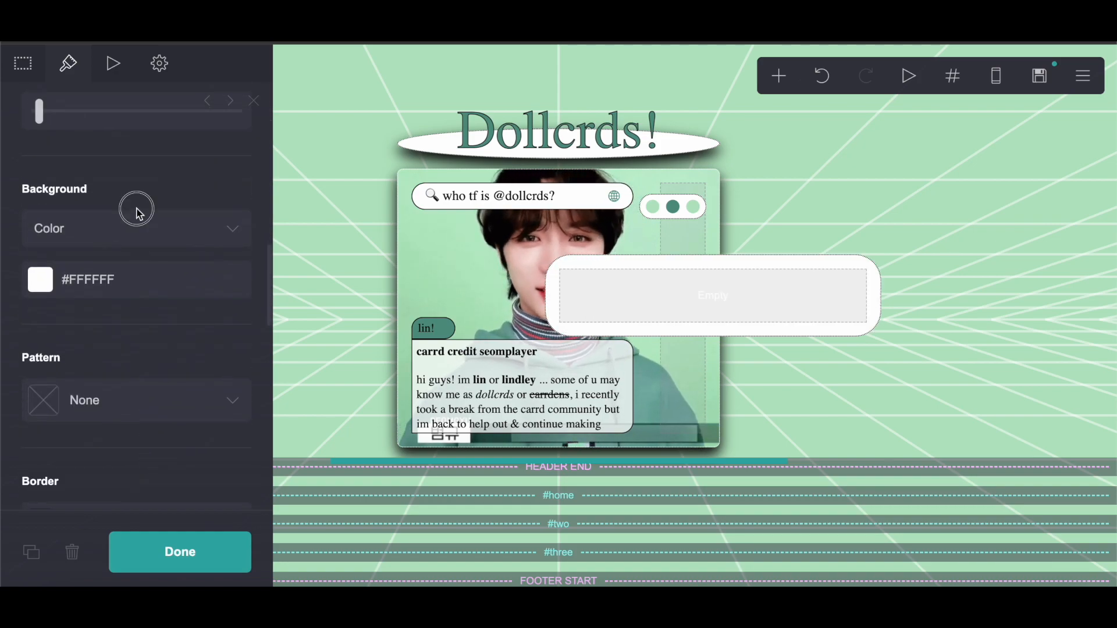
pyautogui.click(139, 228)
pyautogui.click(121, 214)
pyautogui.scroll(-6, 134, 210)
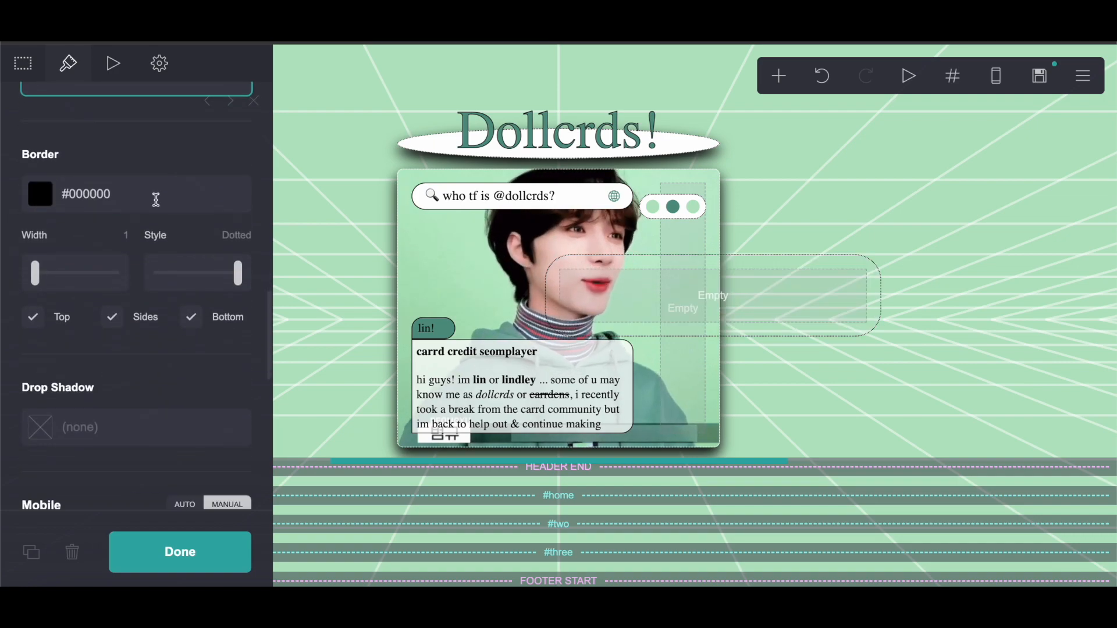
pyautogui.click(154, 193)
pyautogui.press('BackSpace')
pyautogui.click(163, 560)
# Step: Add an Embed element inside the positioned container and label it moving
pyautogui.click(778, 76)
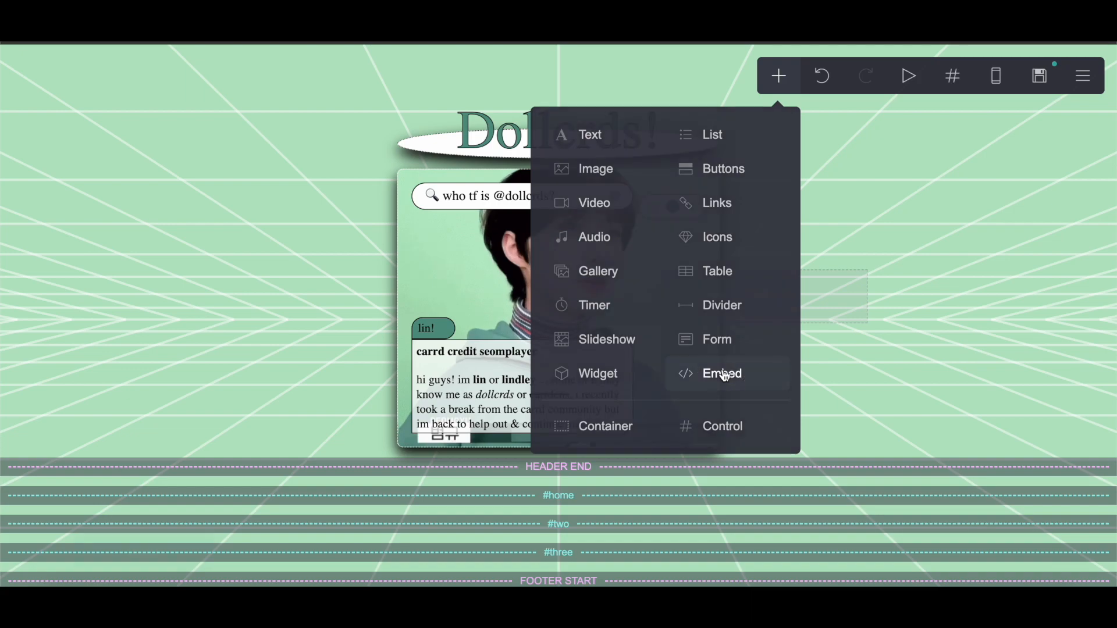
pyautogui.click(725, 376)
pyautogui.moveTo(553, 509); pyautogui.dragTo(662, 325)
pyautogui.click(103, 294)
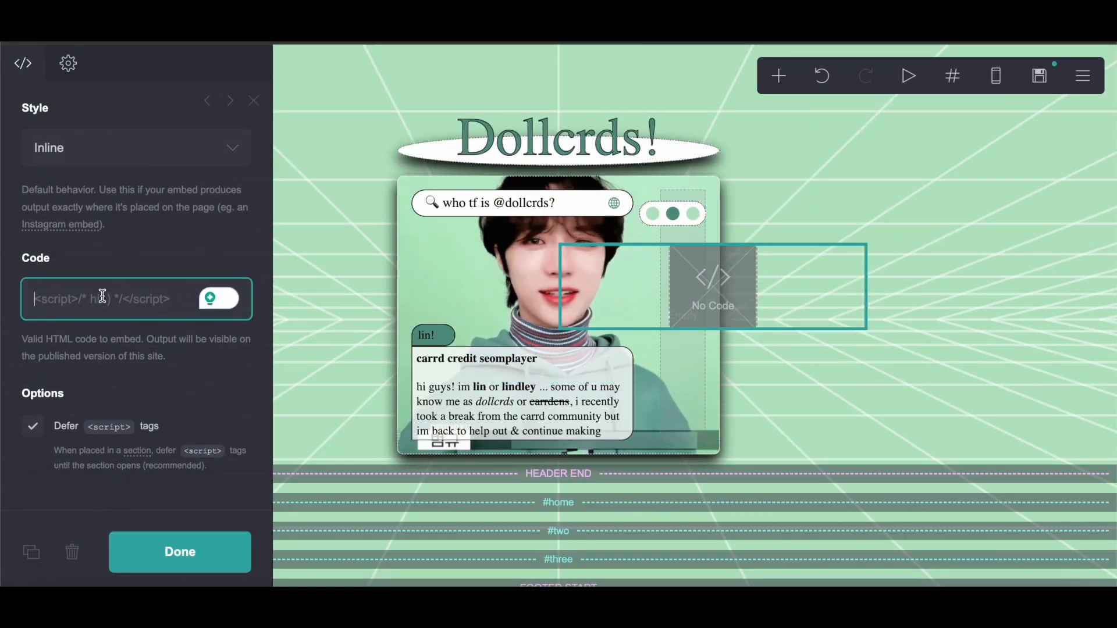
pyautogui.scroll(4, 130, 225)
pyautogui.moveTo(130, 225); pyautogui.dragTo(3, 206)
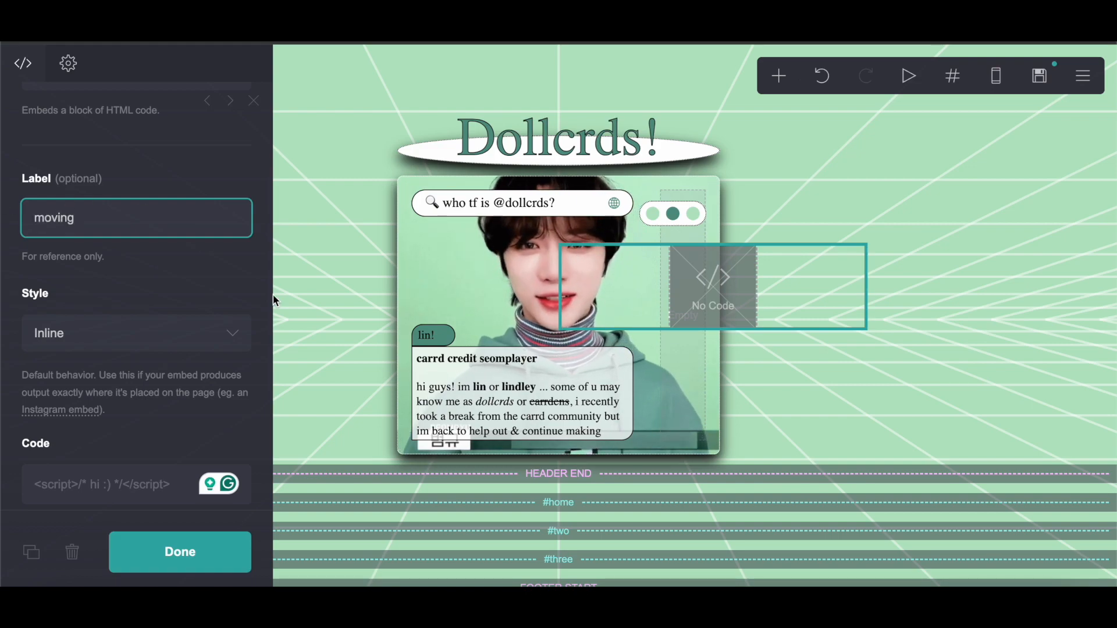
pyautogui.click(198, 515)
pyautogui.click(203, 545)
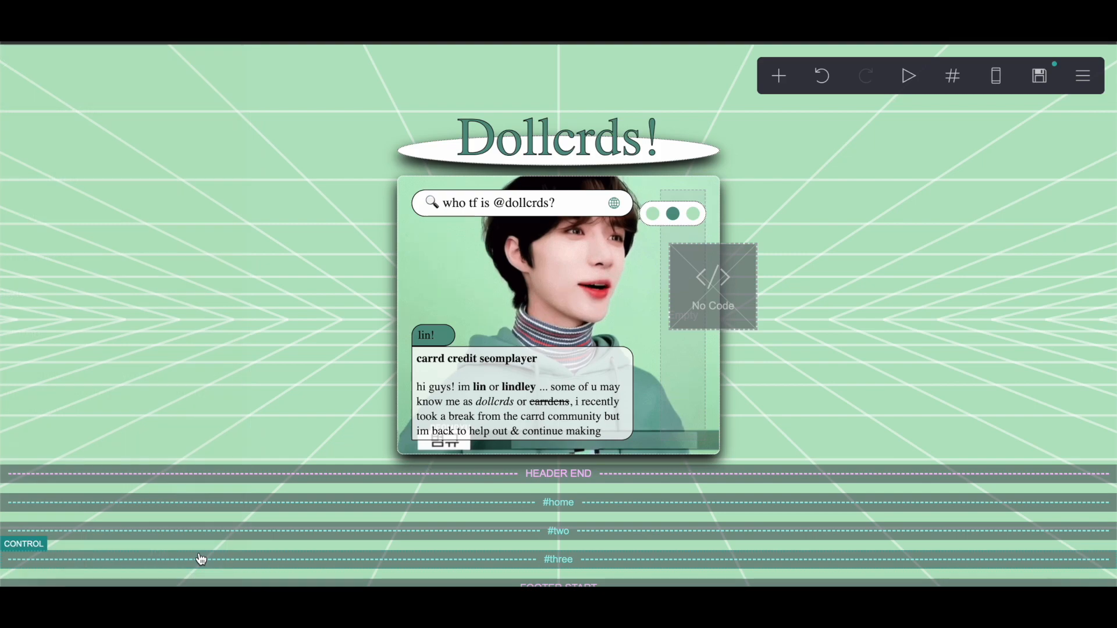
# Step: Copy the scrolling marquee code from Pastebin and paste it into the moving embed's code
pyautogui.click(761, 303)
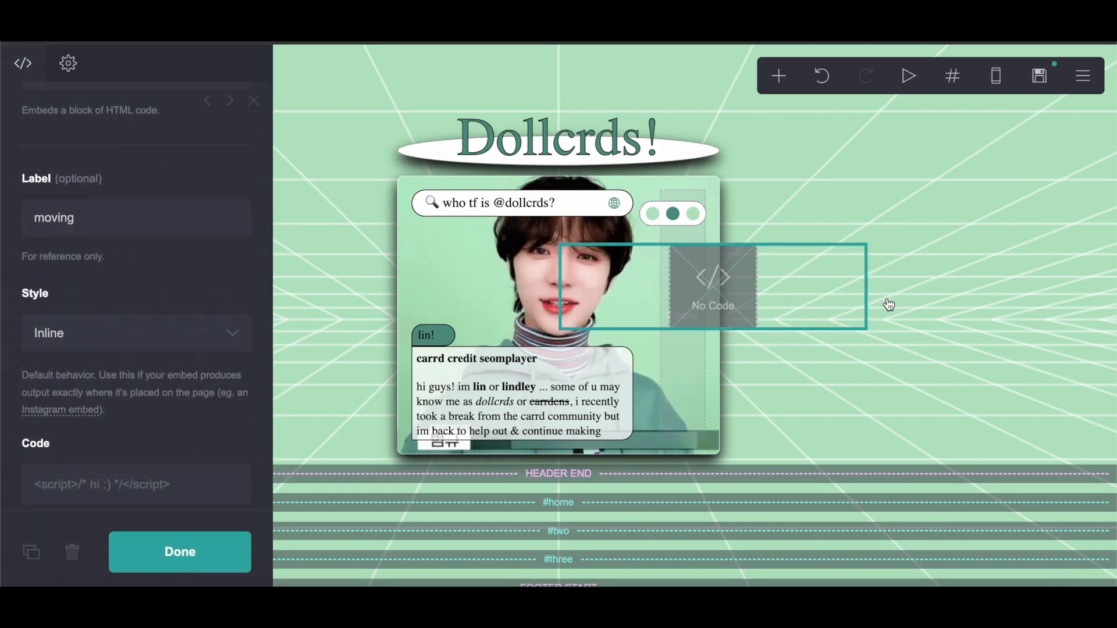
pyautogui.click(238, 554)
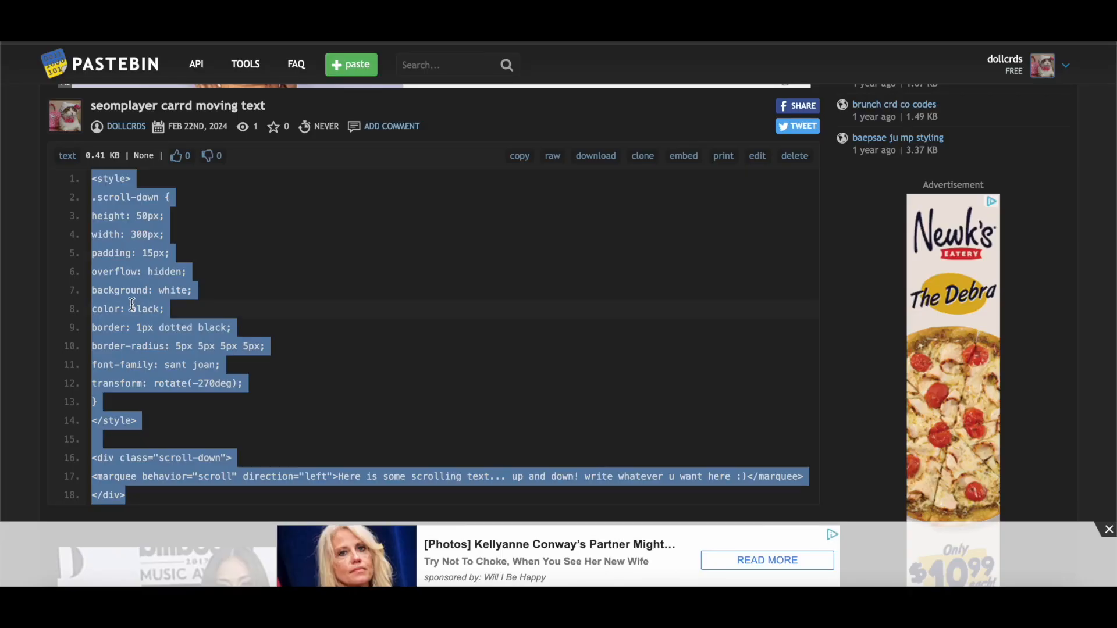
pyautogui.rightClick(132, 303)
pyautogui.click(148, 336)
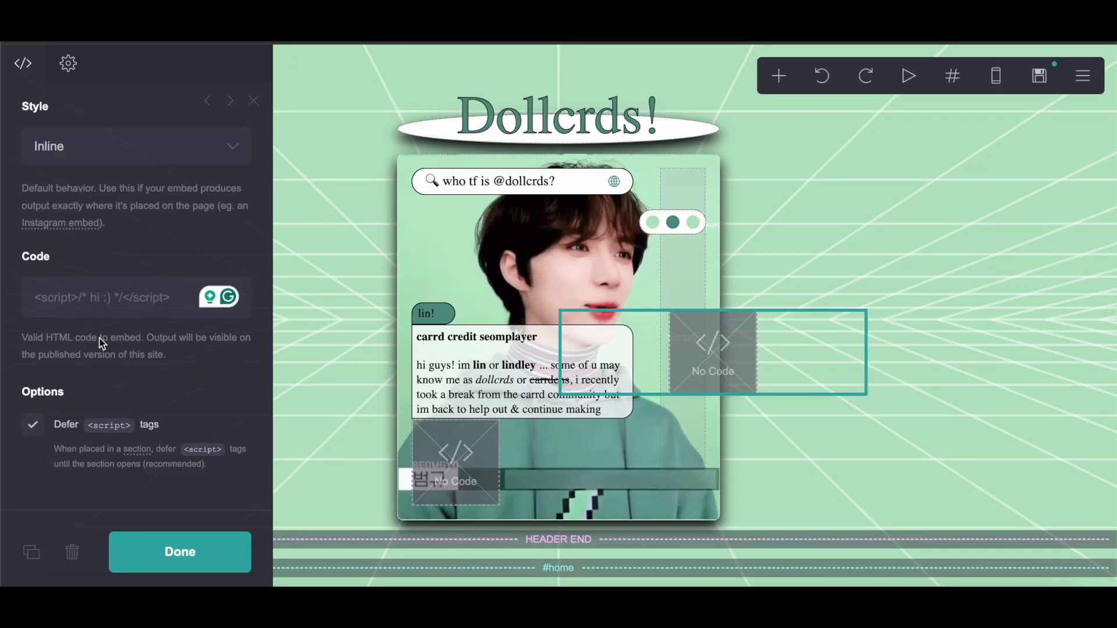
pyautogui.rightClick(82, 295)
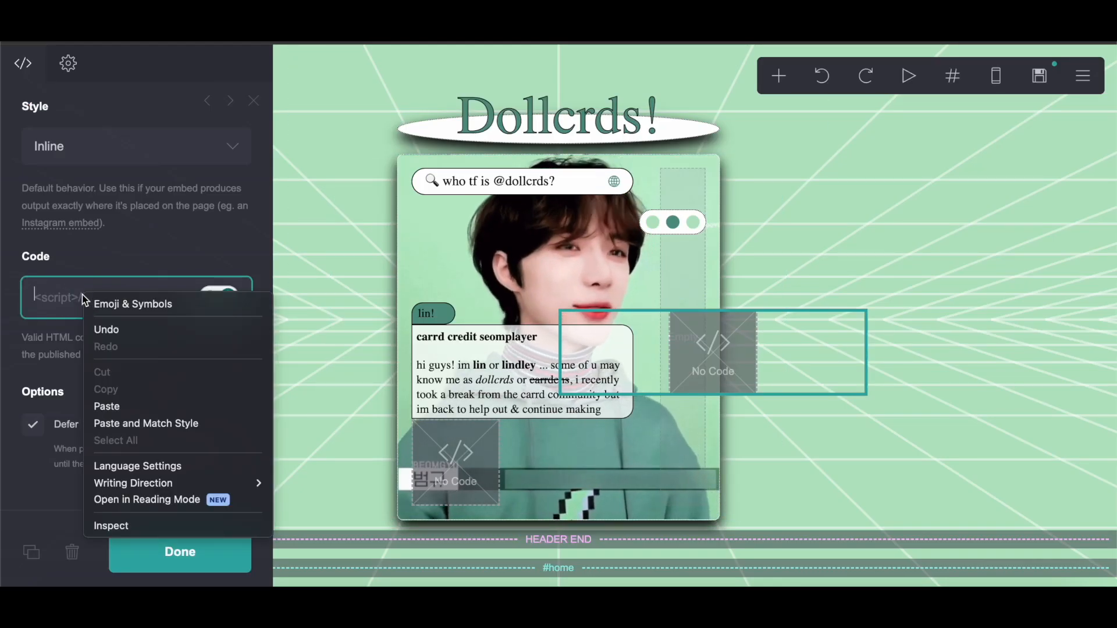
pyautogui.click(106, 406)
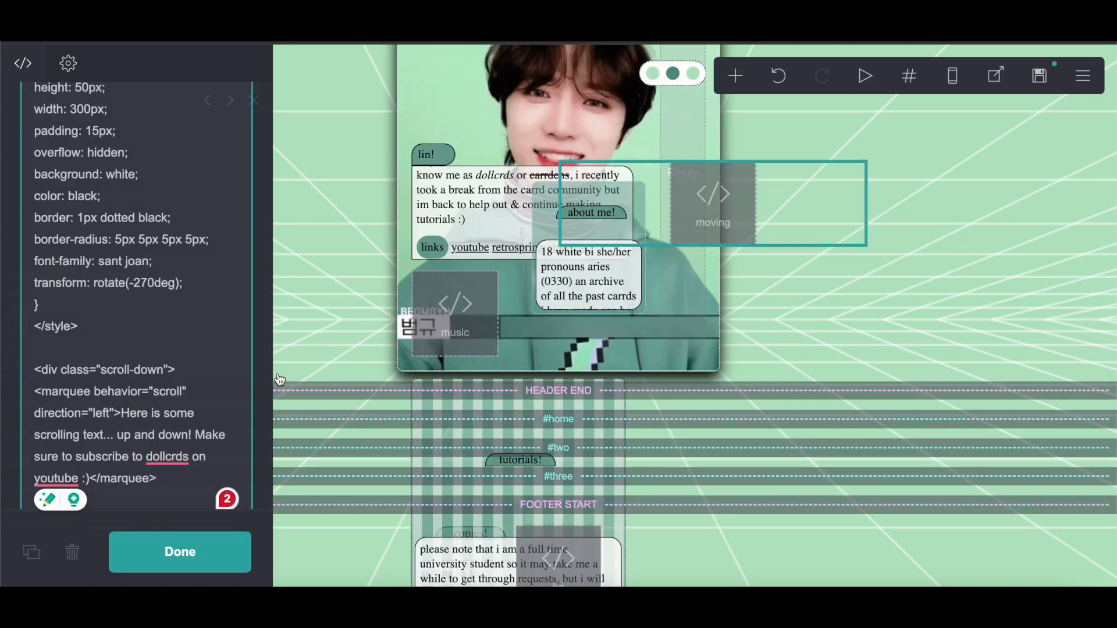
# Step: Copy the message 'Make sure to subscribe to dollcrds on youtube :)' from the original site and add it to the marquee text
pyautogui.scroll(-1, 200, 398)
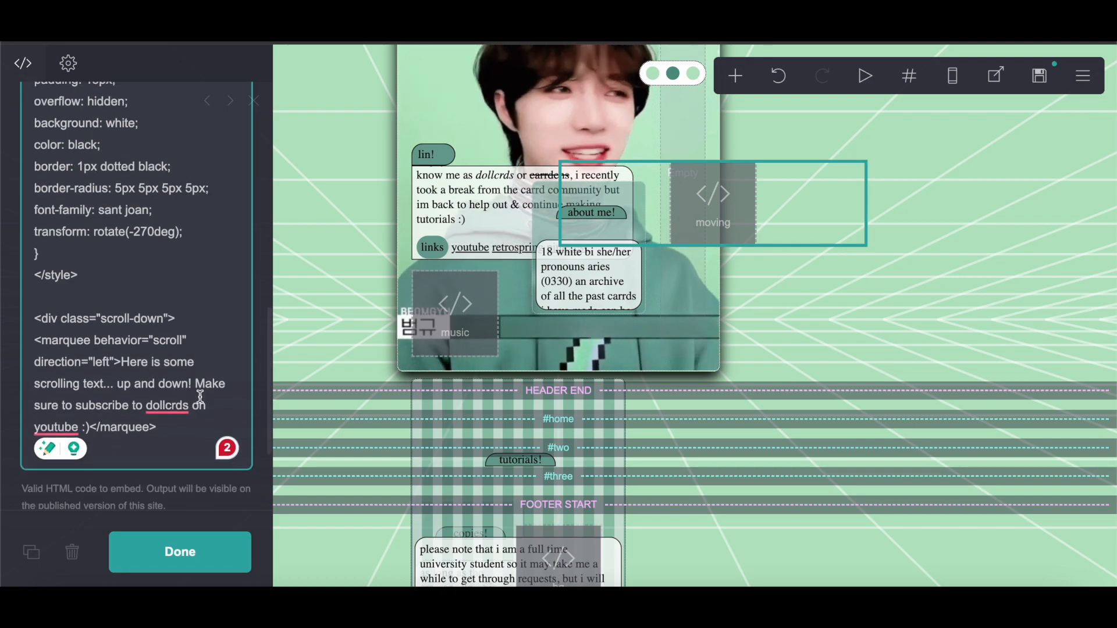
pyautogui.moveTo(196, 384); pyautogui.dragTo(83, 427)
pyautogui.rightClick(66, 421)
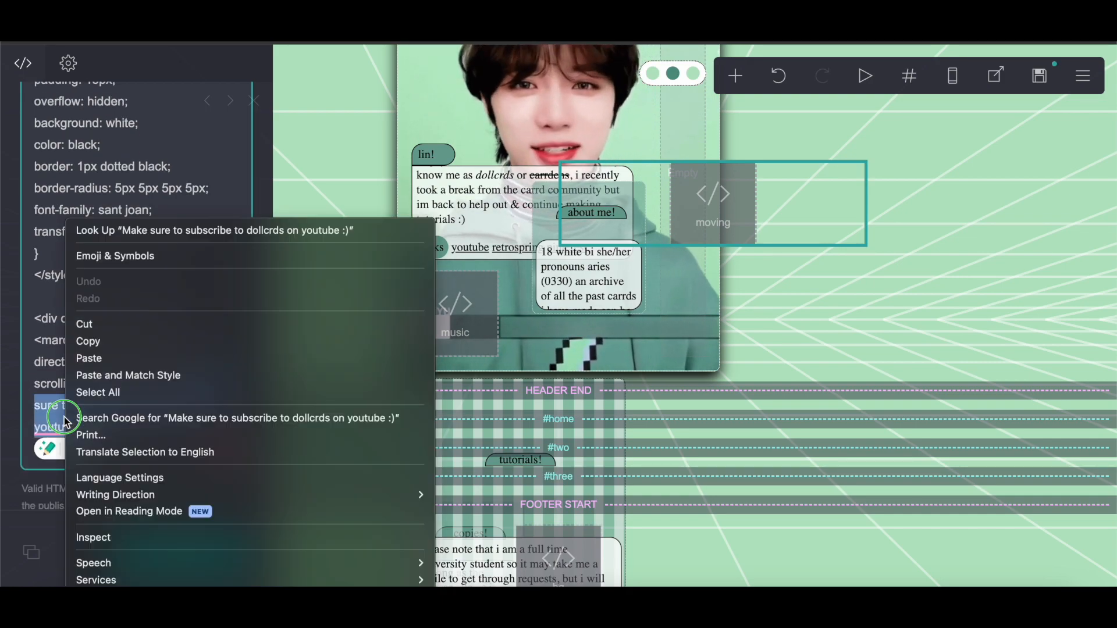
pyautogui.click(88, 341)
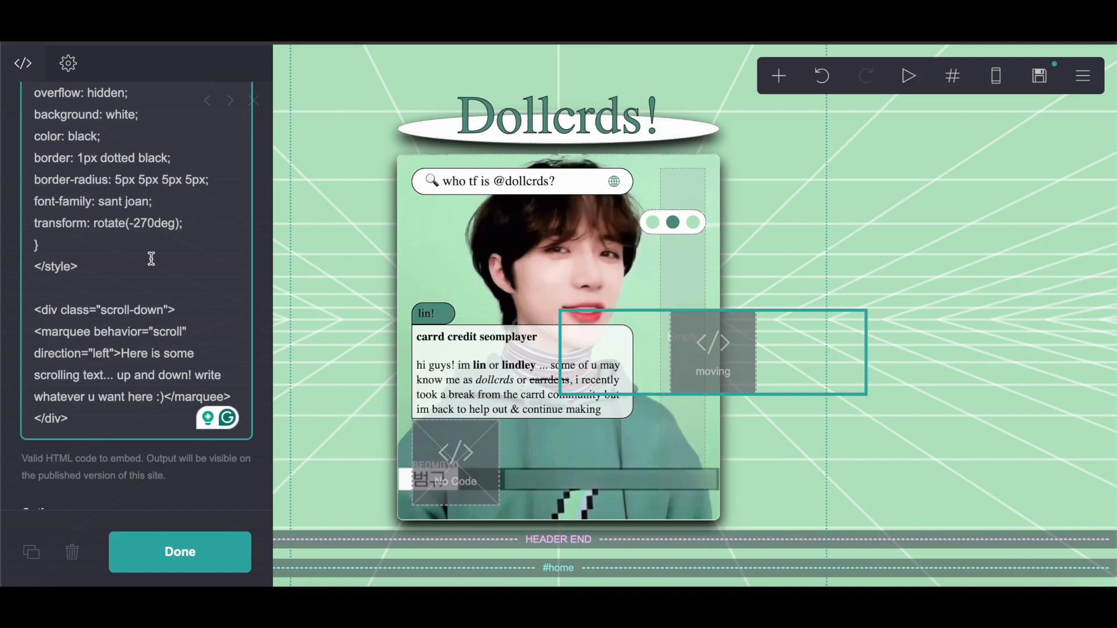
pyautogui.scroll(-1, 69, 373)
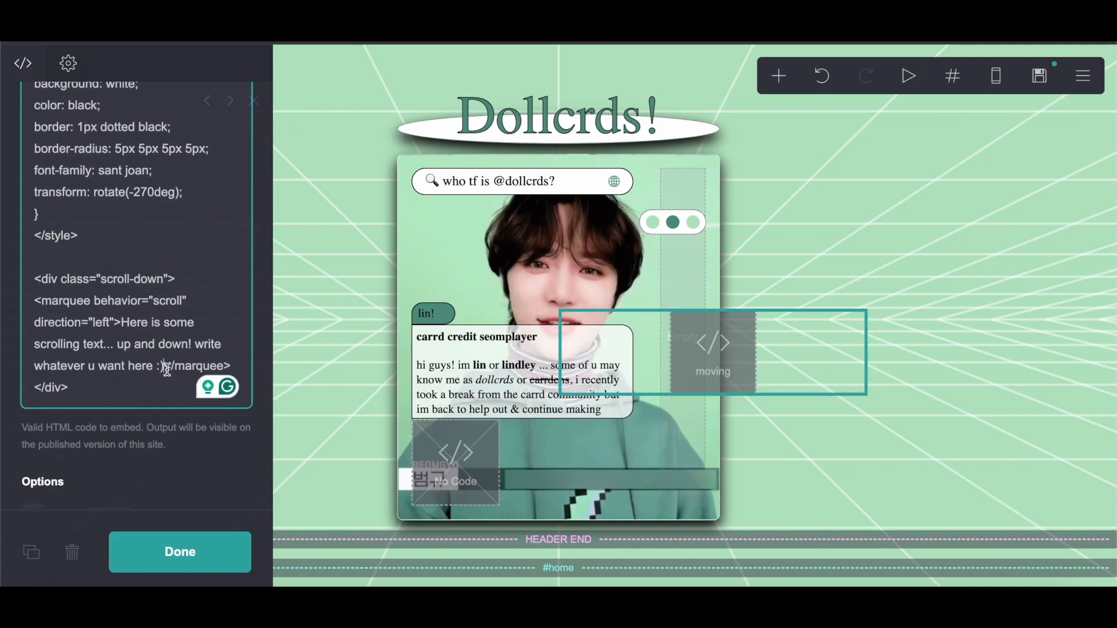
pyautogui.write('.')
pyautogui.rightClick(169, 375)
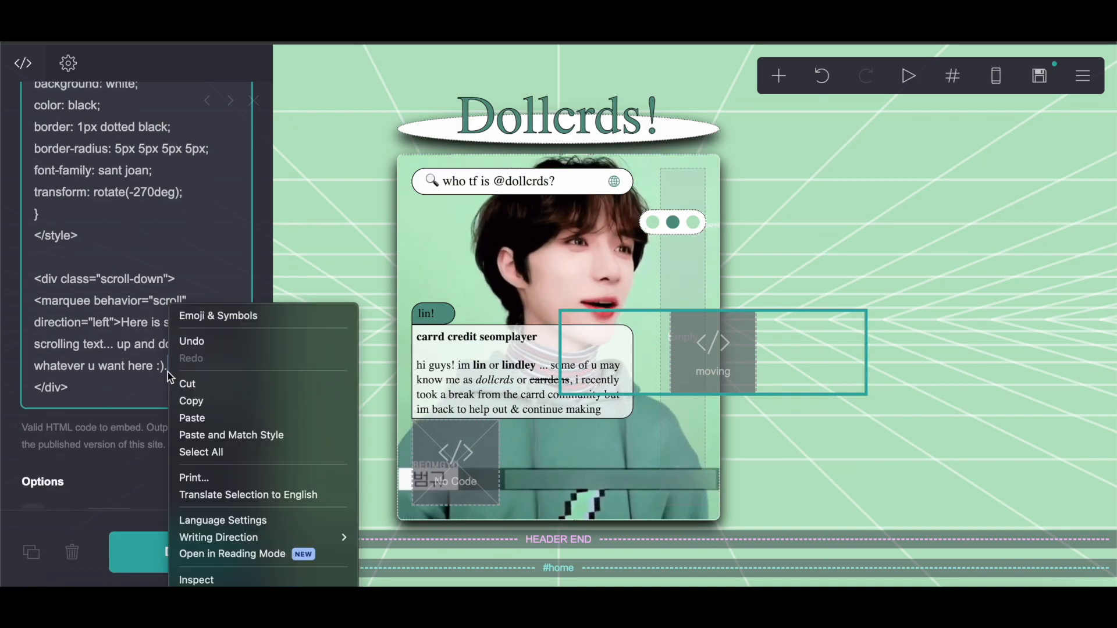
pyautogui.click(195, 416)
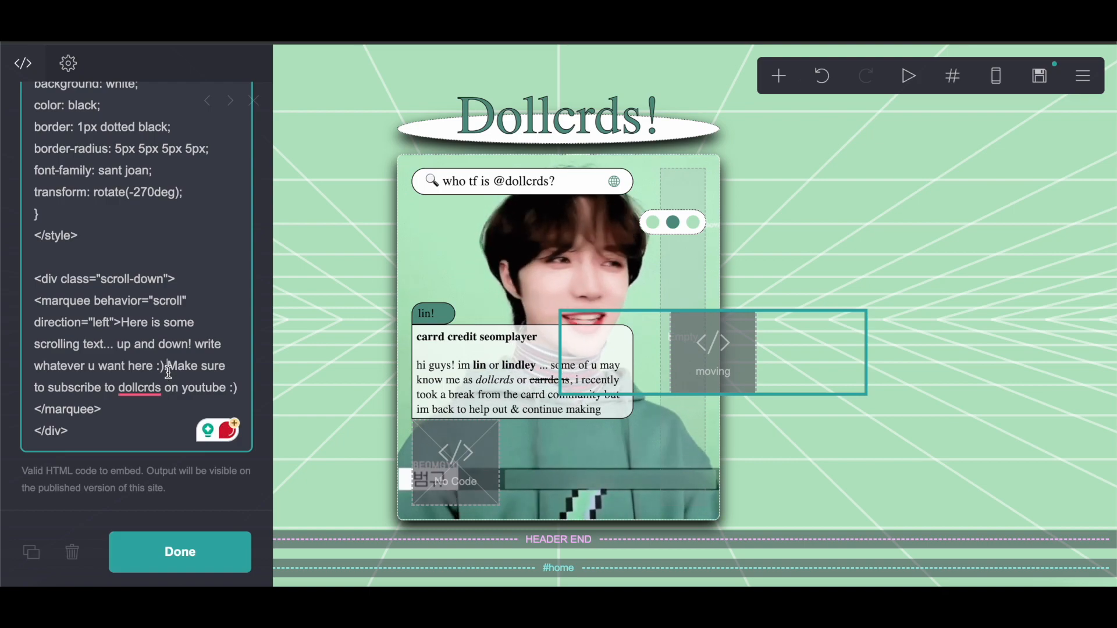
pyautogui.press('BackSpace')
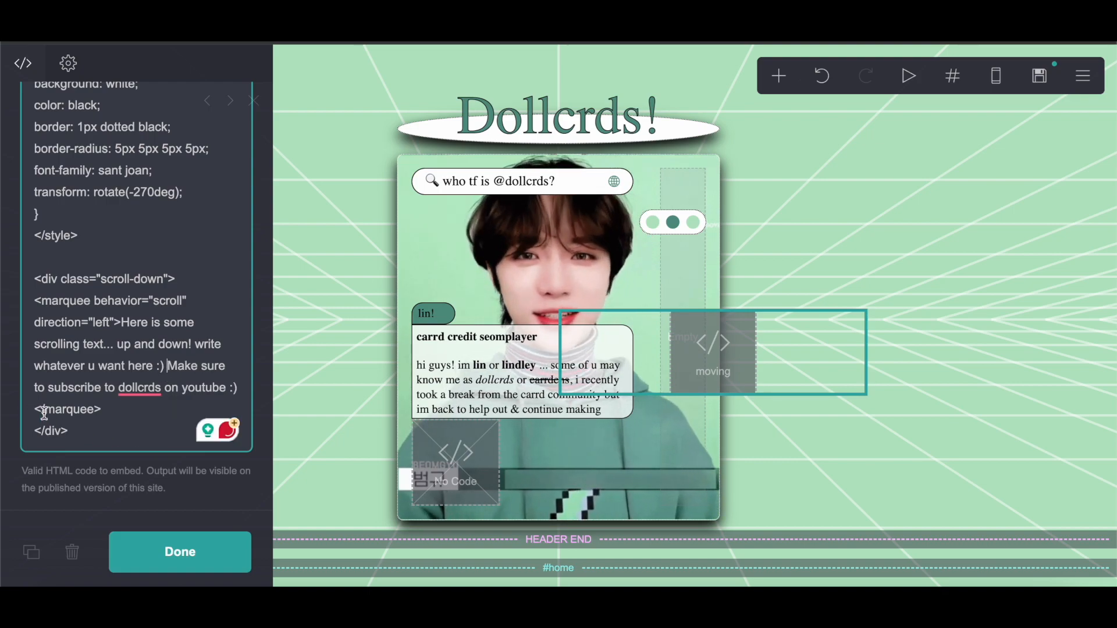
pyautogui.click(180, 551)
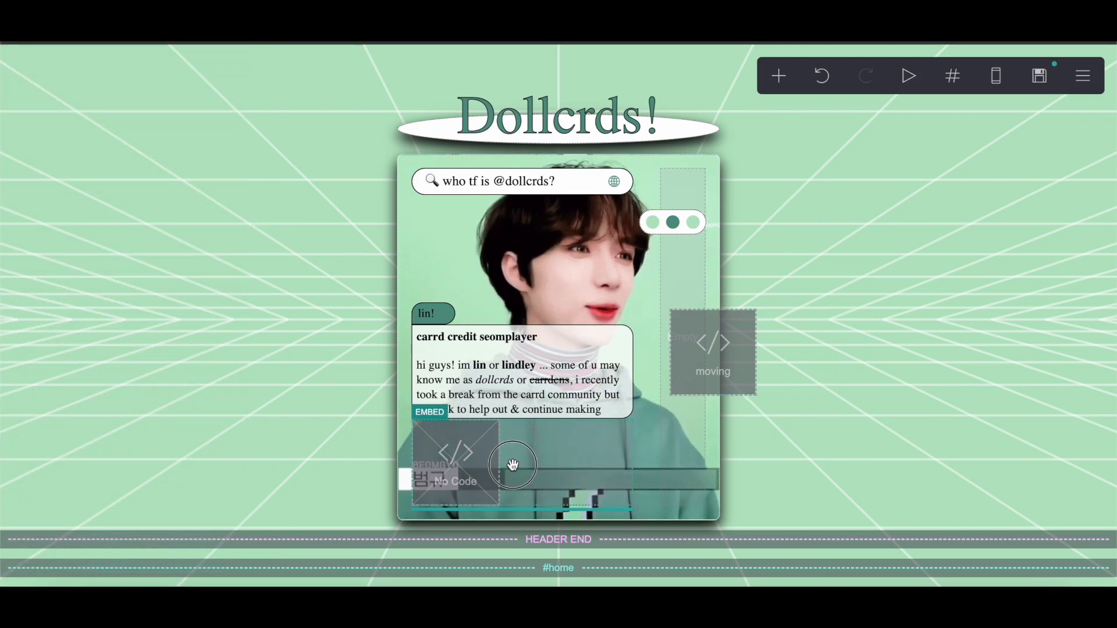
# Step: Copy the music player code from JSFiddle and paste it into the music embed's code
pyautogui.click(440, 476)
pyautogui.scroll(2, 64, 218)
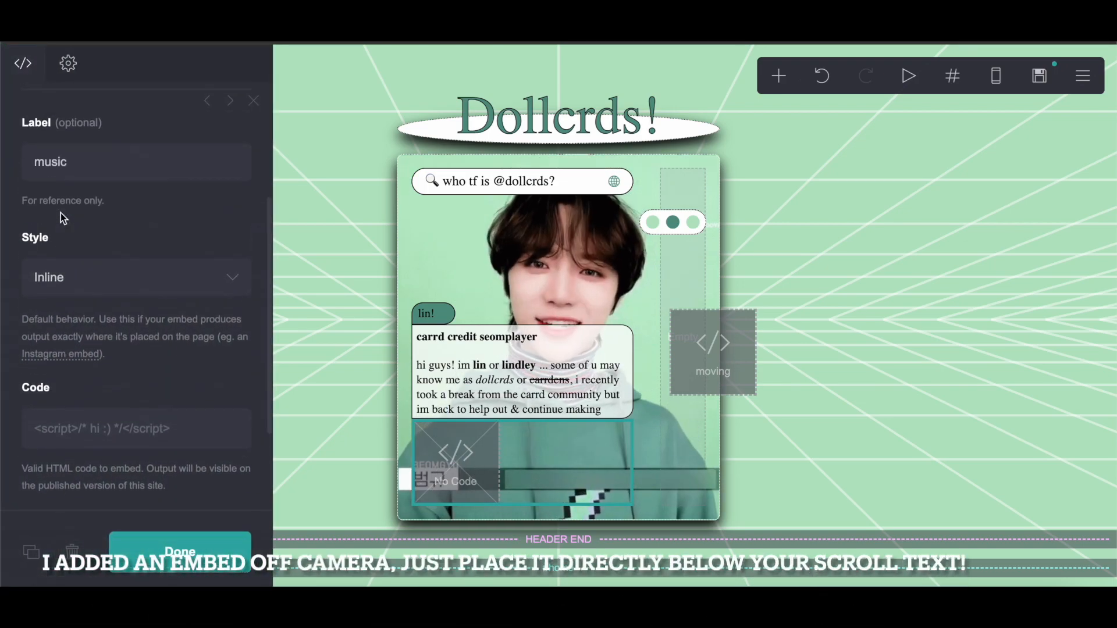
pyautogui.scroll(-1, 64, 219)
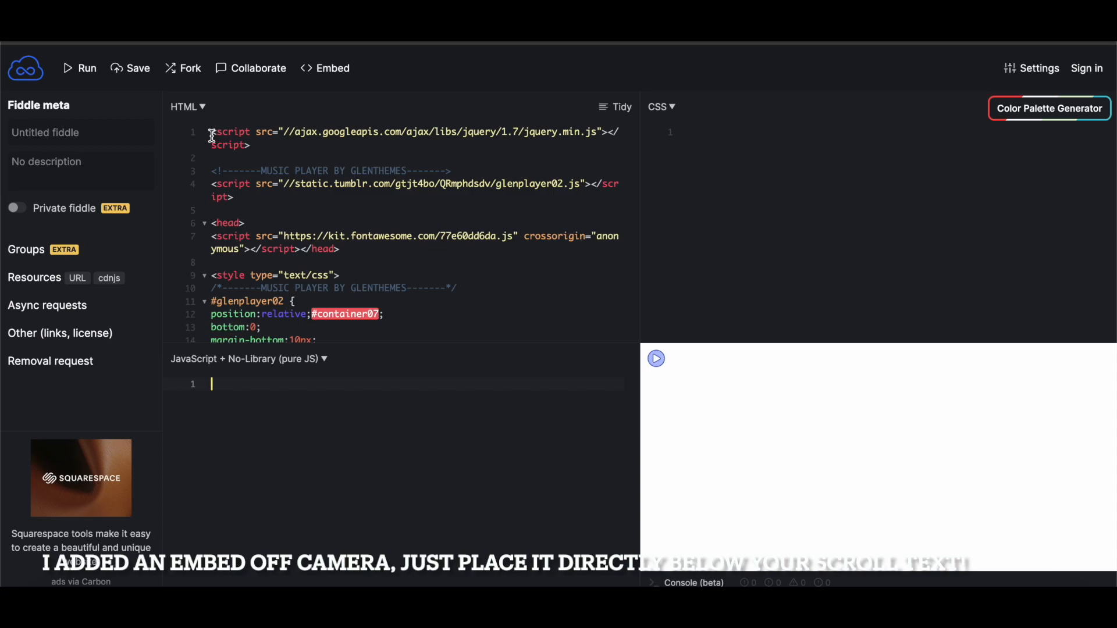
pyautogui.click(212, 135)
pyautogui.hotkey('ctrl', 'a')
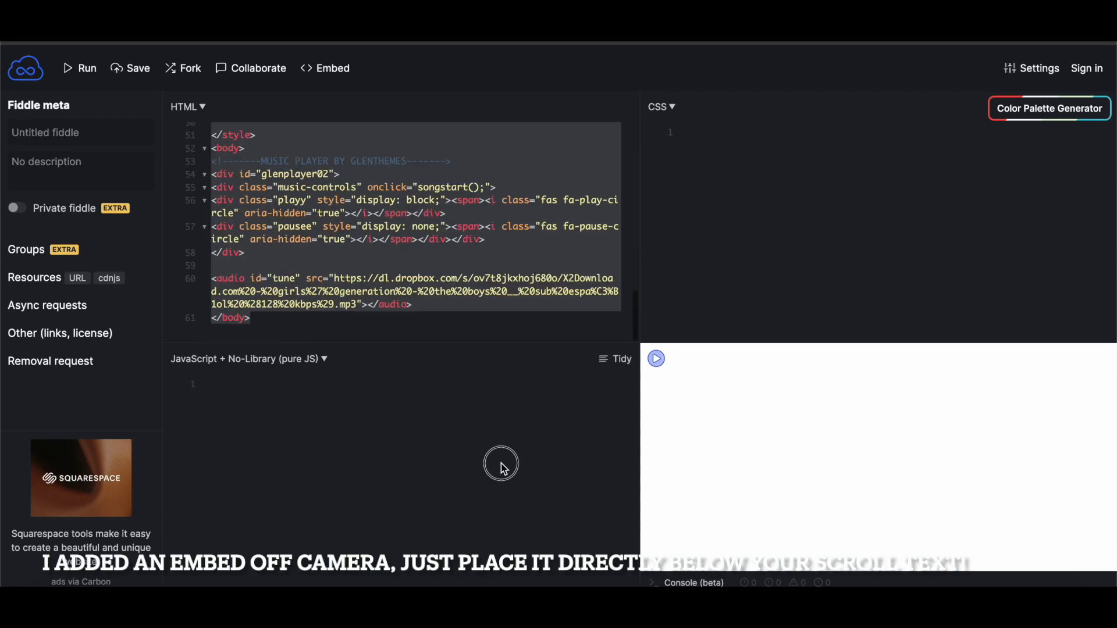
pyautogui.rightClick(389, 259)
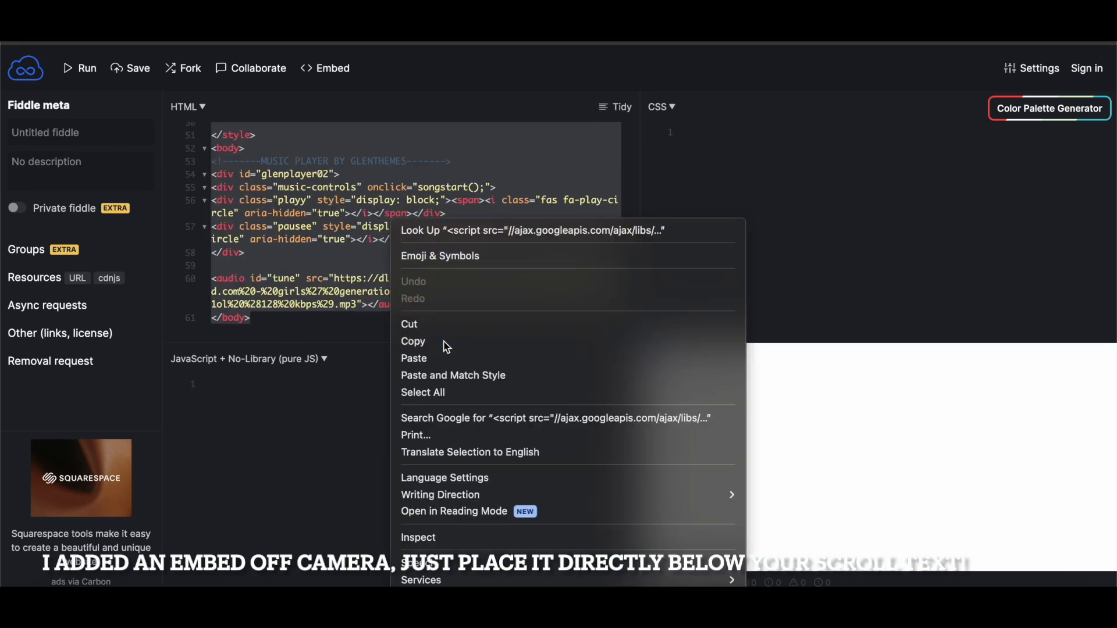
pyautogui.click(444, 342)
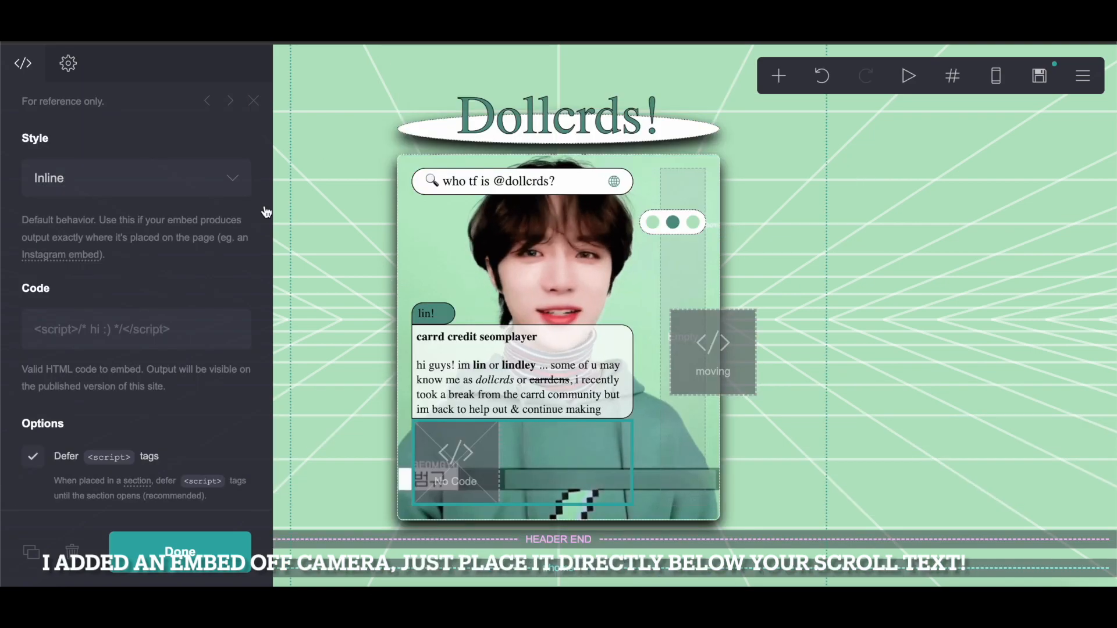
pyautogui.click(138, 326)
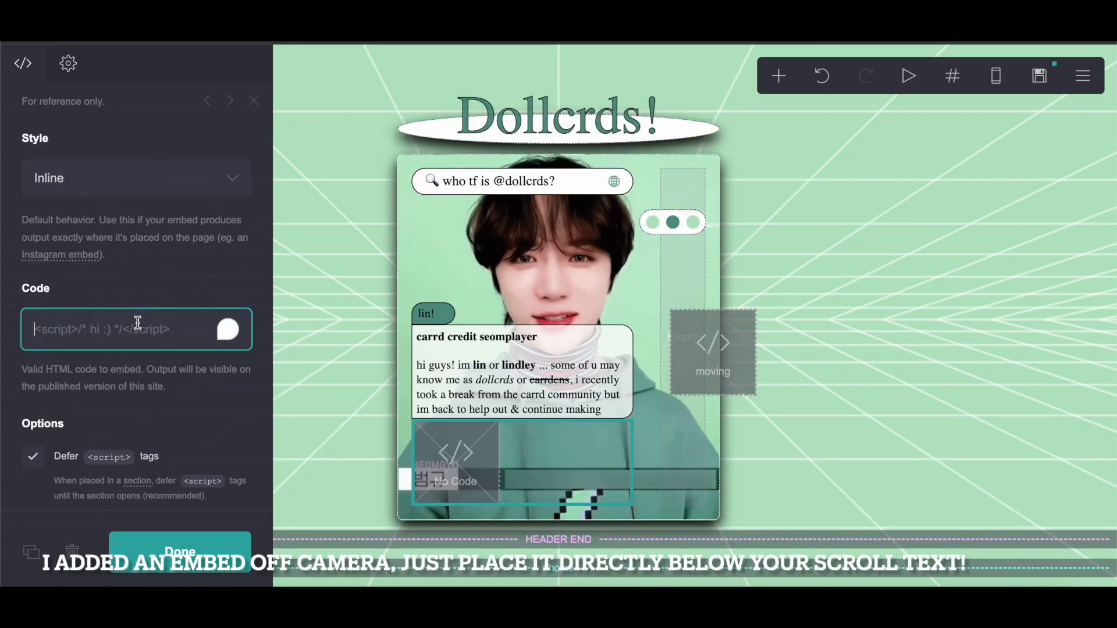
pyautogui.rightClick(138, 323)
pyautogui.click(161, 434)
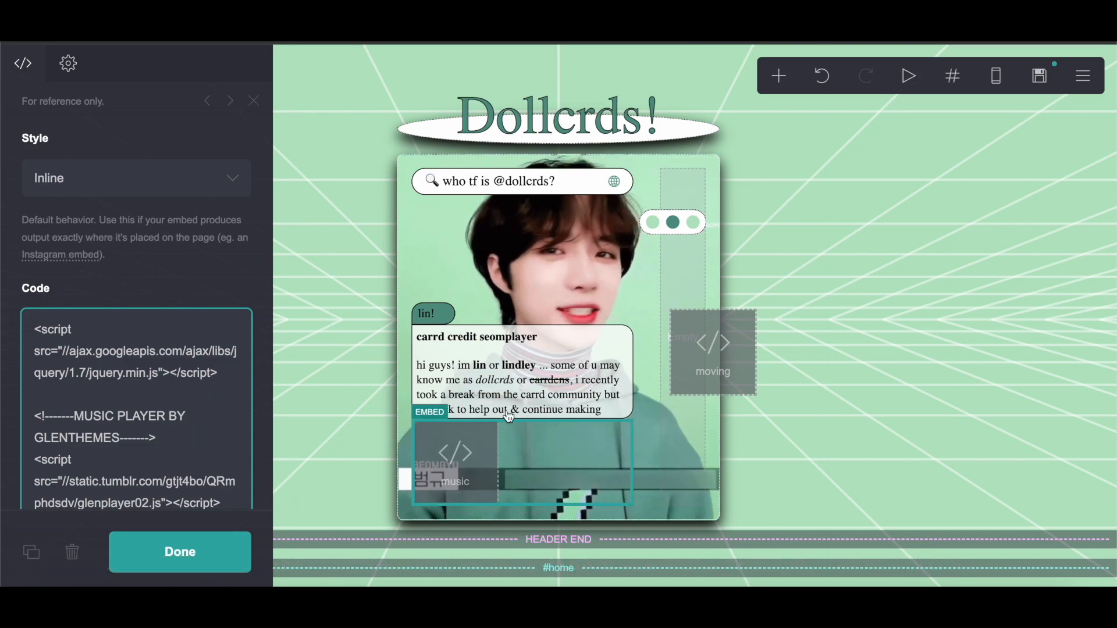
# Step: Copy the #6ca294 colour from the original site's player code and set the play/pause buttons' color to #6ca294
pyautogui.scroll(-5, 46, 440)
pyautogui.scroll(-10, 46, 439)
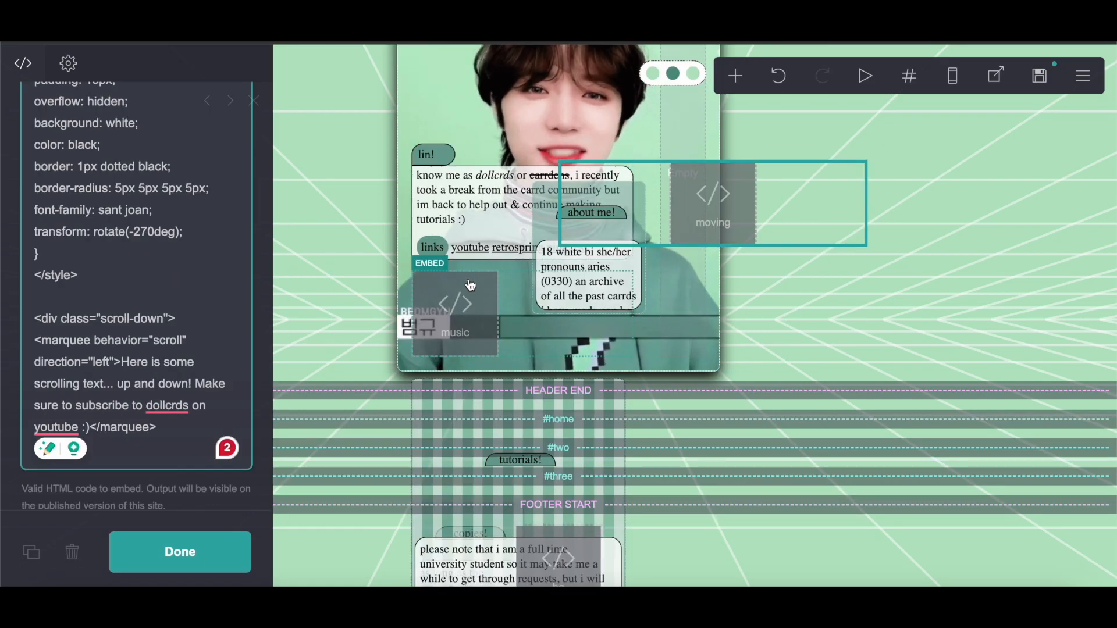
pyautogui.click(469, 286)
pyautogui.scroll(-12, 162, 308)
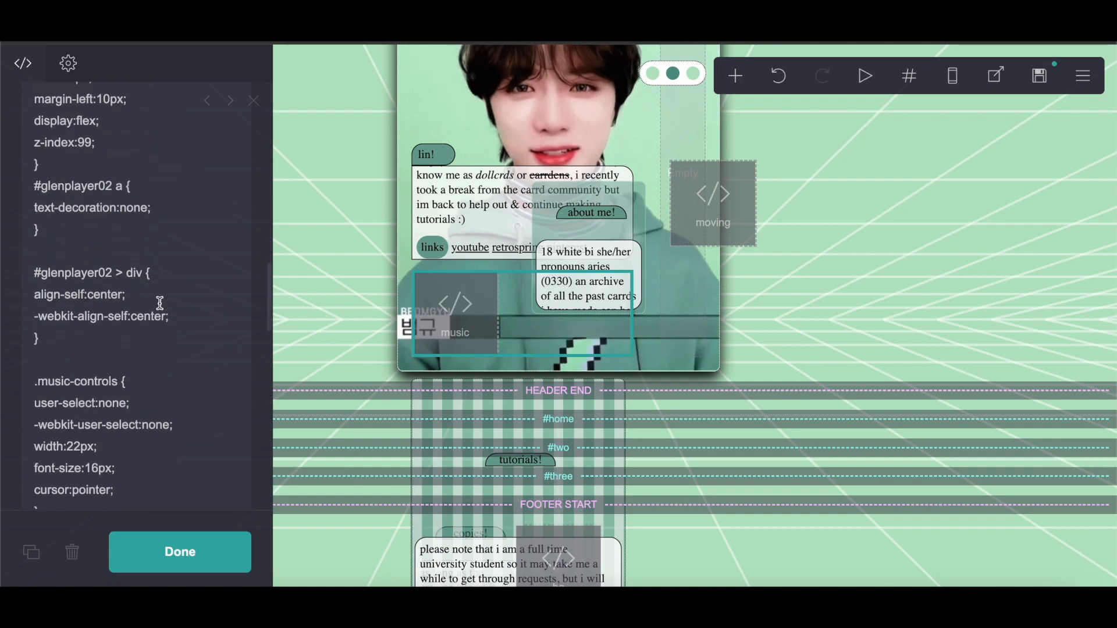
pyautogui.scroll(-6, 160, 303)
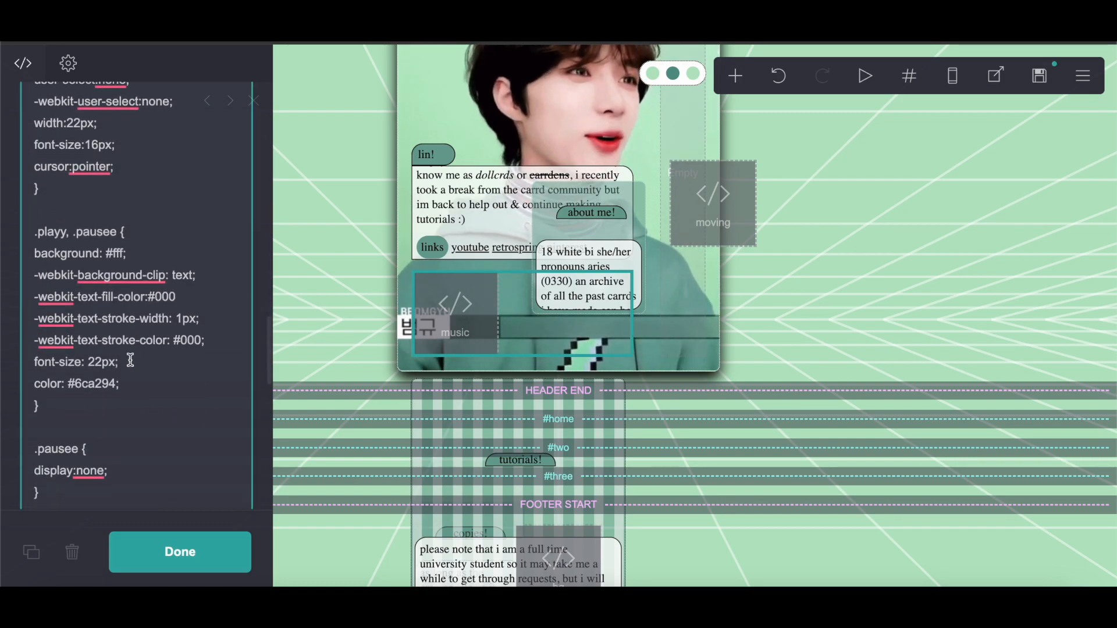
pyautogui.doubleClick(101, 384)
pyautogui.rightClick(81, 384)
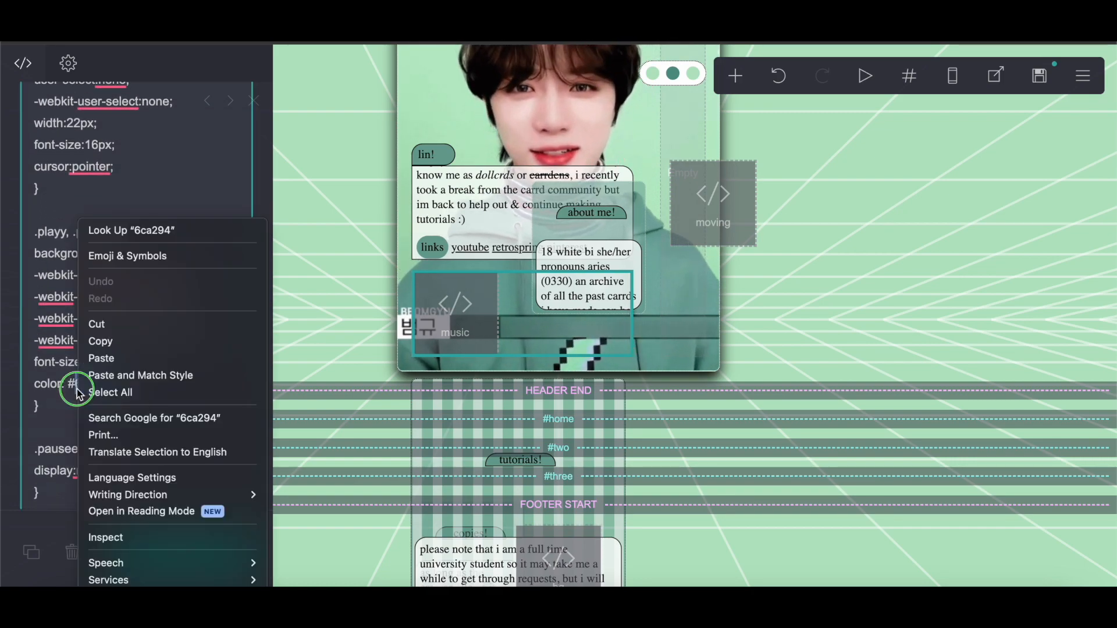
pyautogui.click(108, 342)
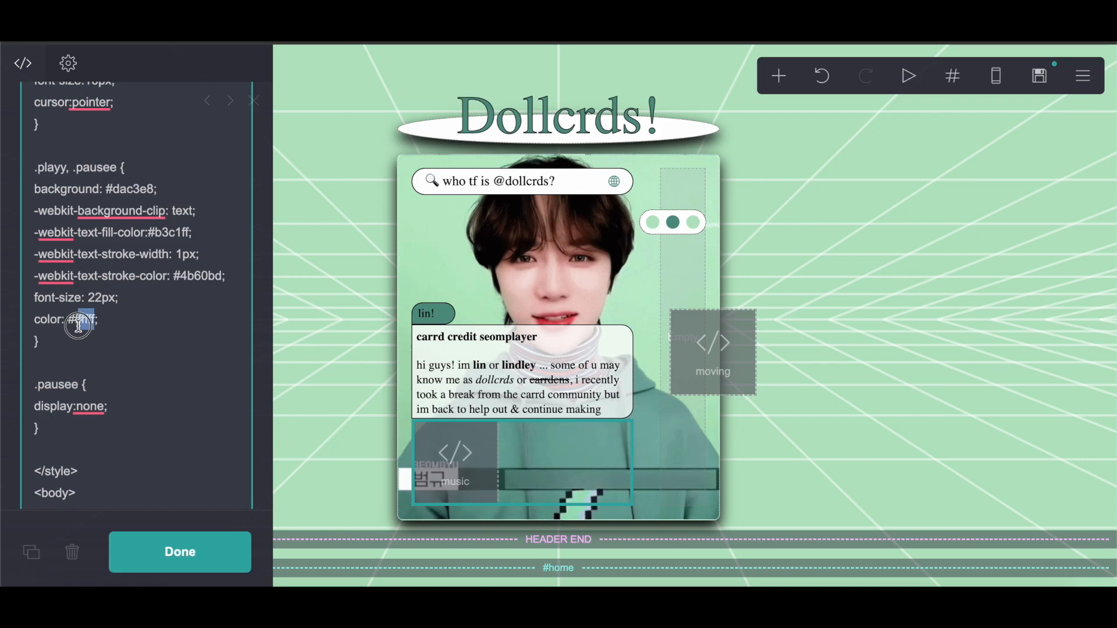
pyautogui.rightClick(76, 326)
pyautogui.click(108, 355)
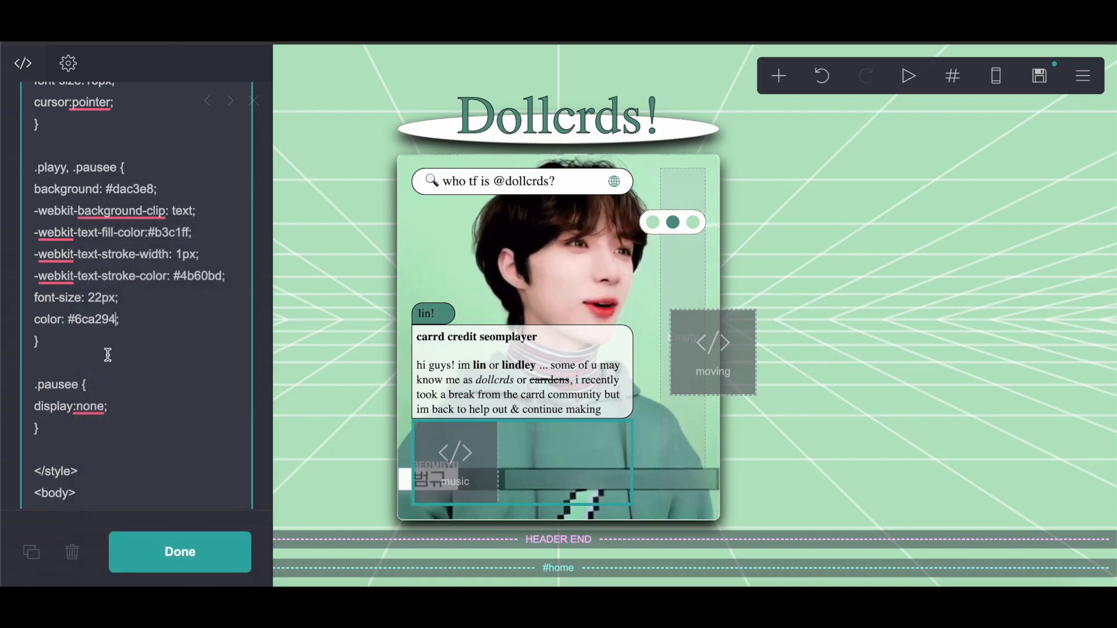
# Step: Set the play/pause buttons' text-stroke color to #000 and their background to #fff, then close the embed
pyautogui.moveTo(223, 286); pyautogui.dragTo(184, 285)
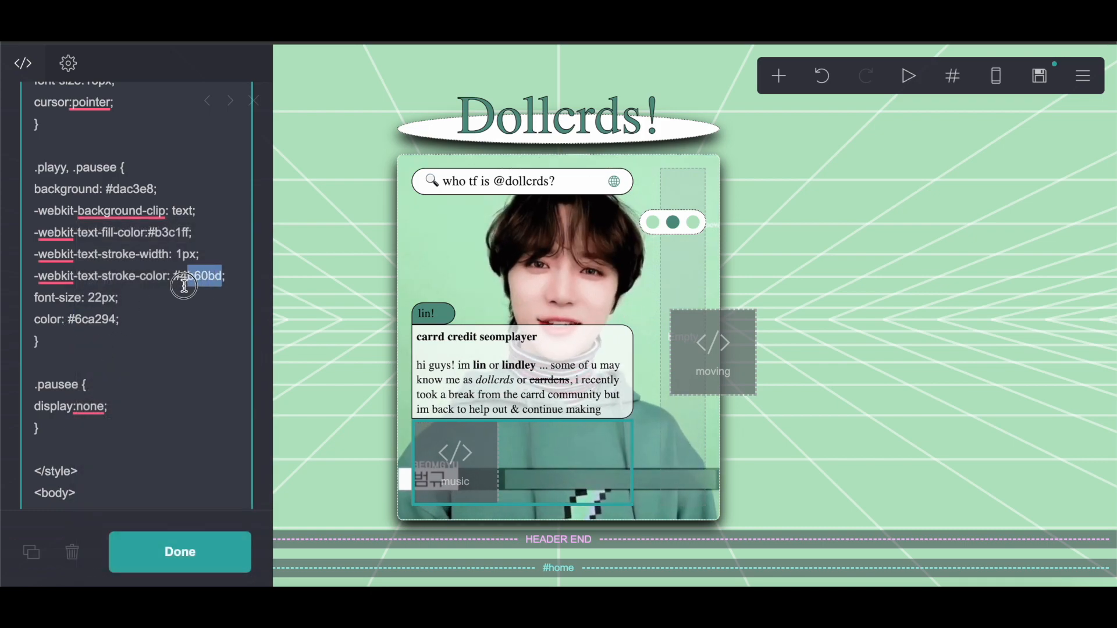
pyautogui.write('000')
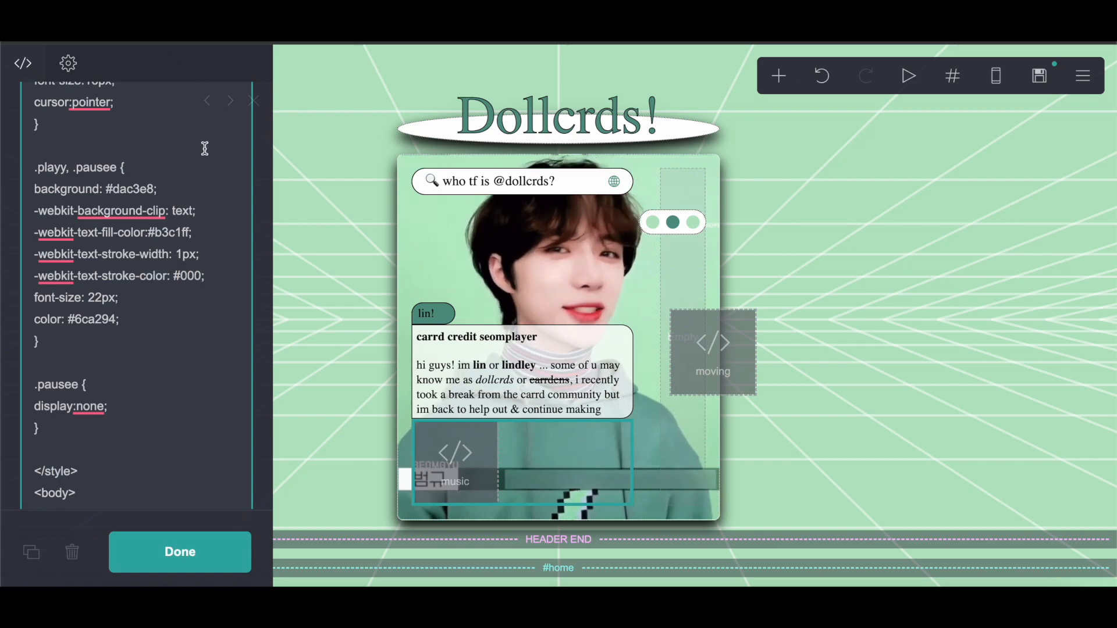
pyautogui.moveTo(157, 194); pyautogui.dragTo(143, 194)
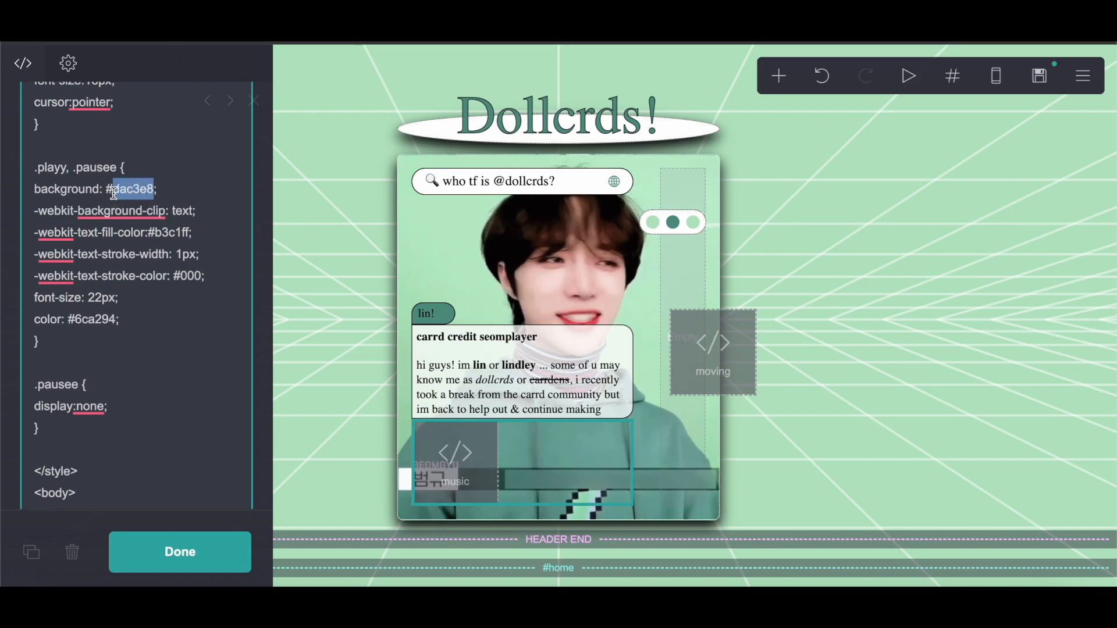
pyautogui.write('fff')
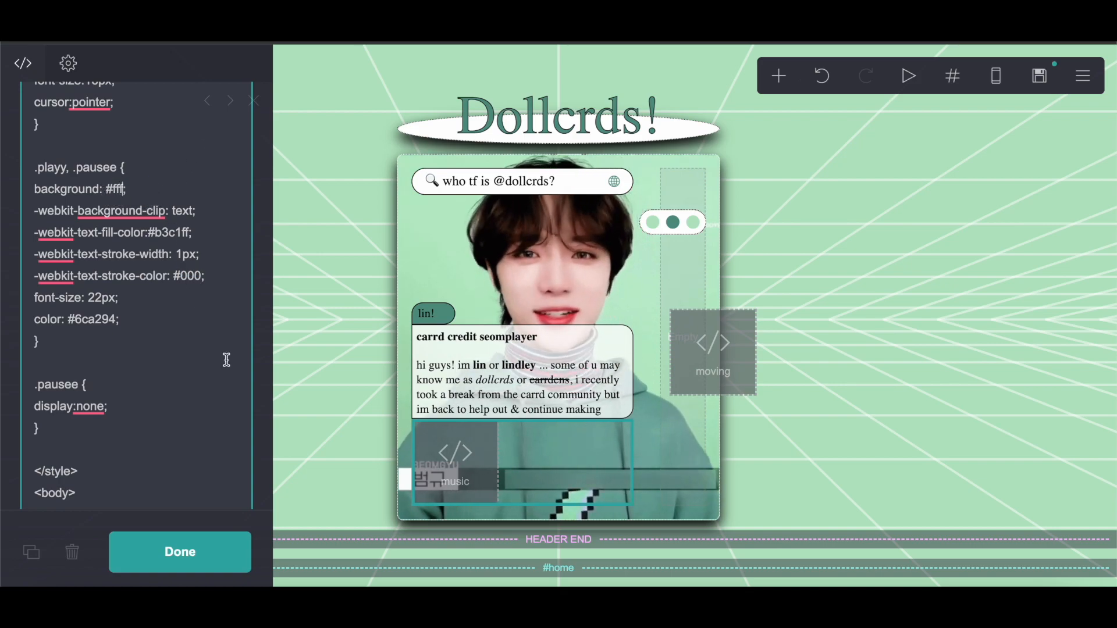
pyautogui.scroll(-10, 227, 360)
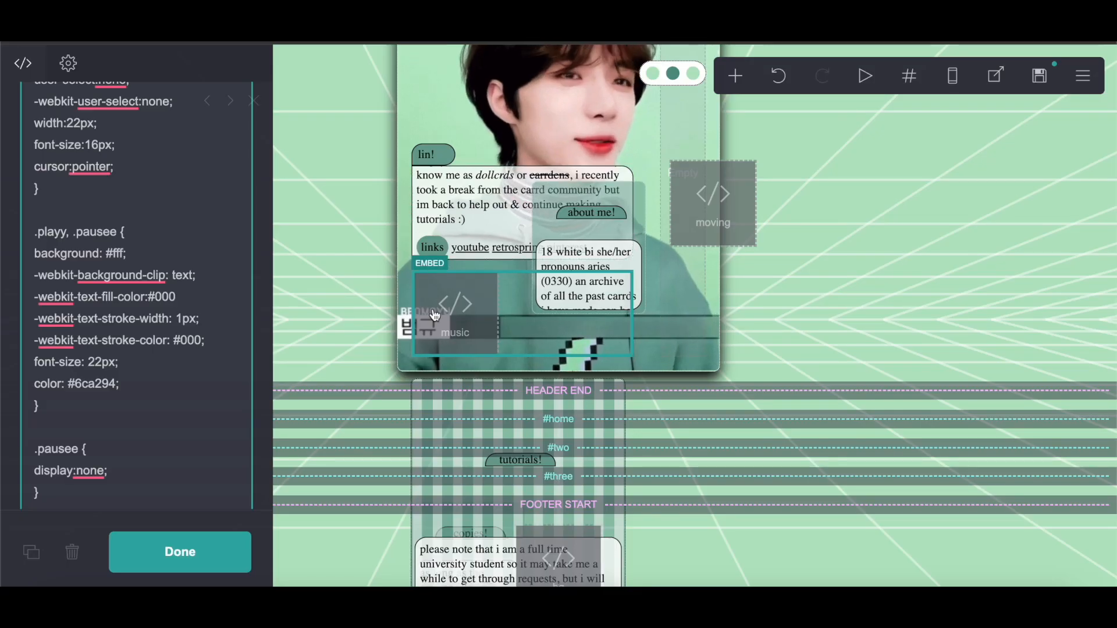
pyautogui.click(180, 551)
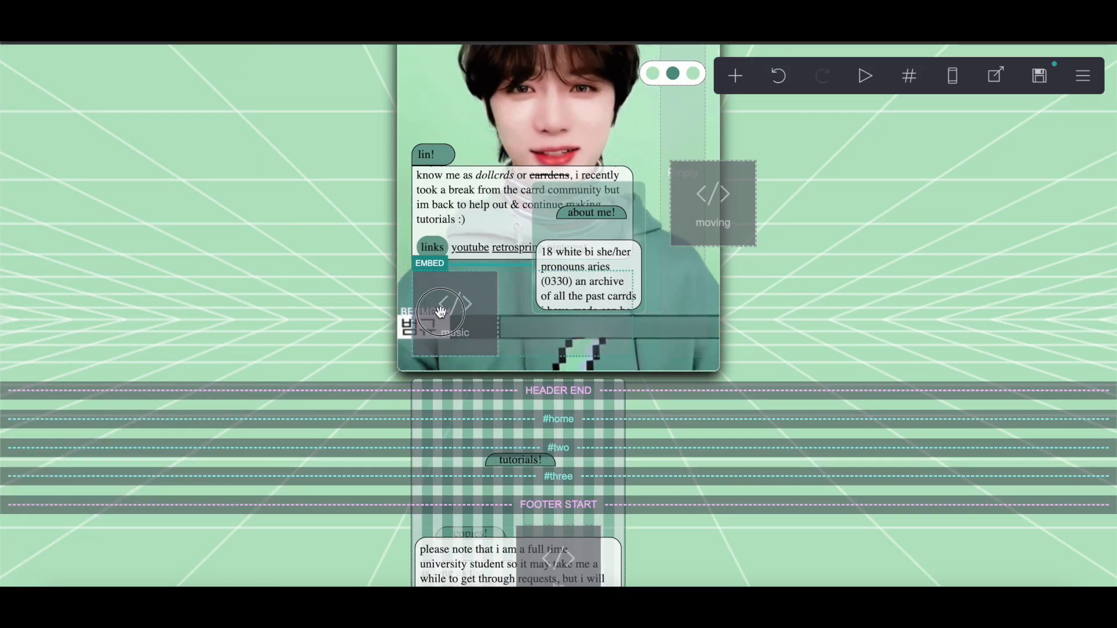
# Step: Replace the music embed's audio source URL with the Dropbox link to 01-Picture-in-my-mind.m4a
pyautogui.click(469, 314)
pyautogui.scroll(-20, 79, 435)
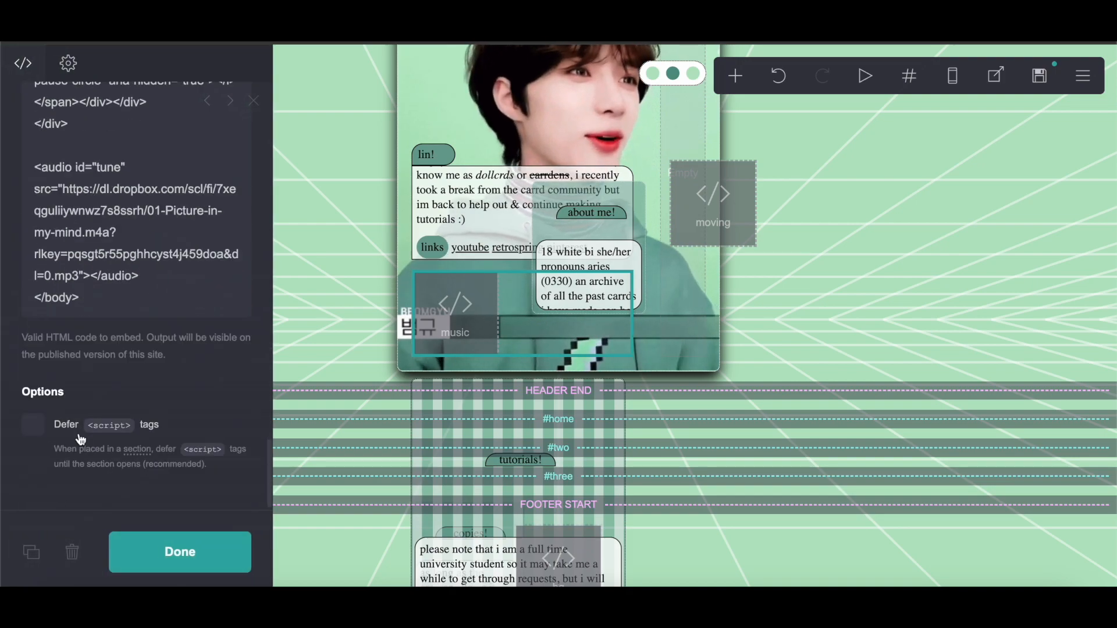
pyautogui.scroll(1, 80, 437)
pyautogui.moveTo(62, 242); pyautogui.dragTo(186, 285)
pyautogui.click(79, 243)
pyautogui.moveTo(62, 242); pyautogui.dragTo(77, 330)
pyautogui.rightClick(96, 256)
pyautogui.click(136, 344)
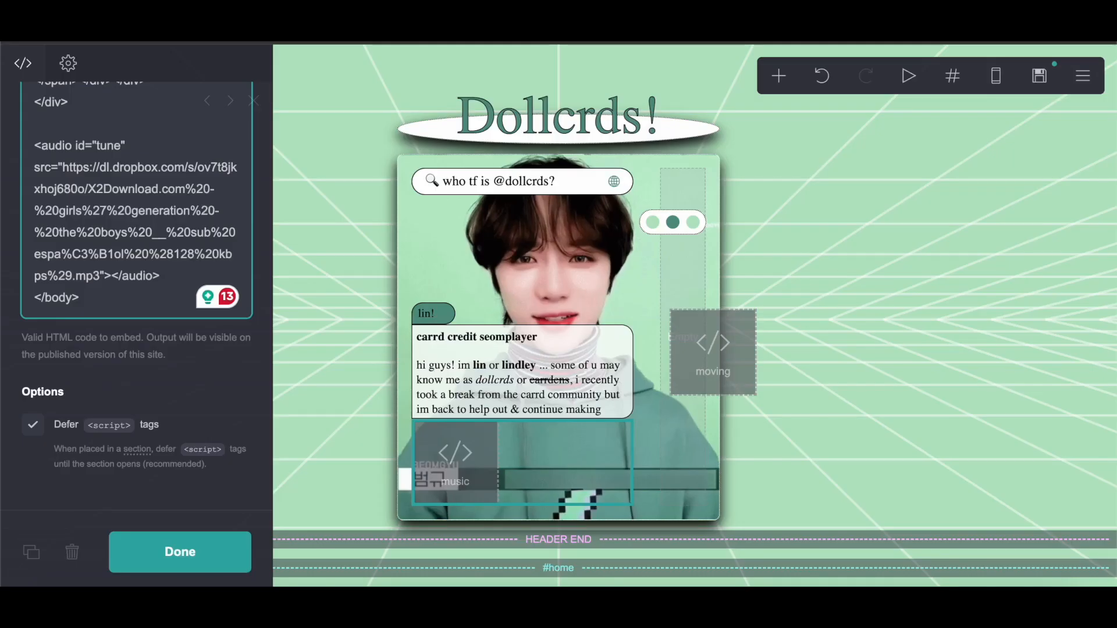
pyautogui.moveTo(99, 273); pyautogui.dragTo(68, 166)
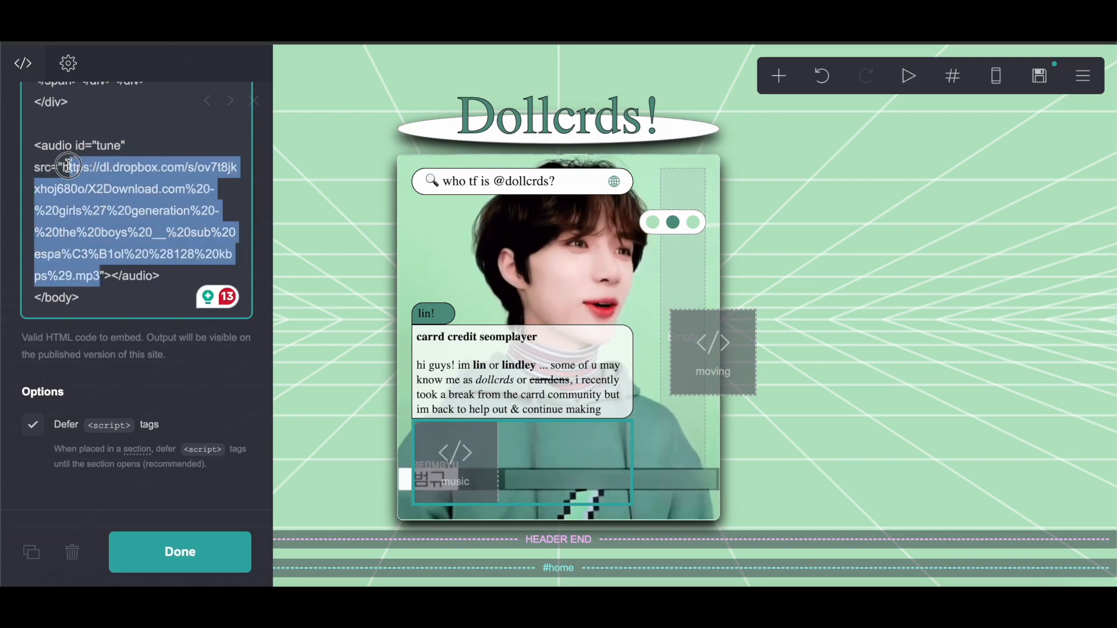
pyautogui.rightClick(143, 212)
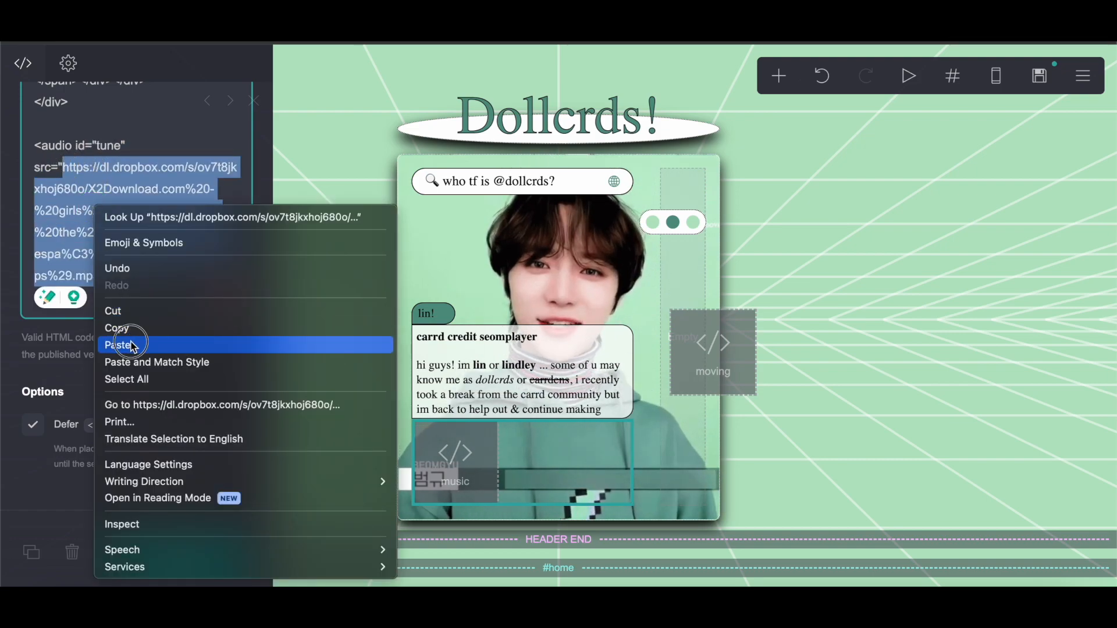
pyautogui.click(135, 345)
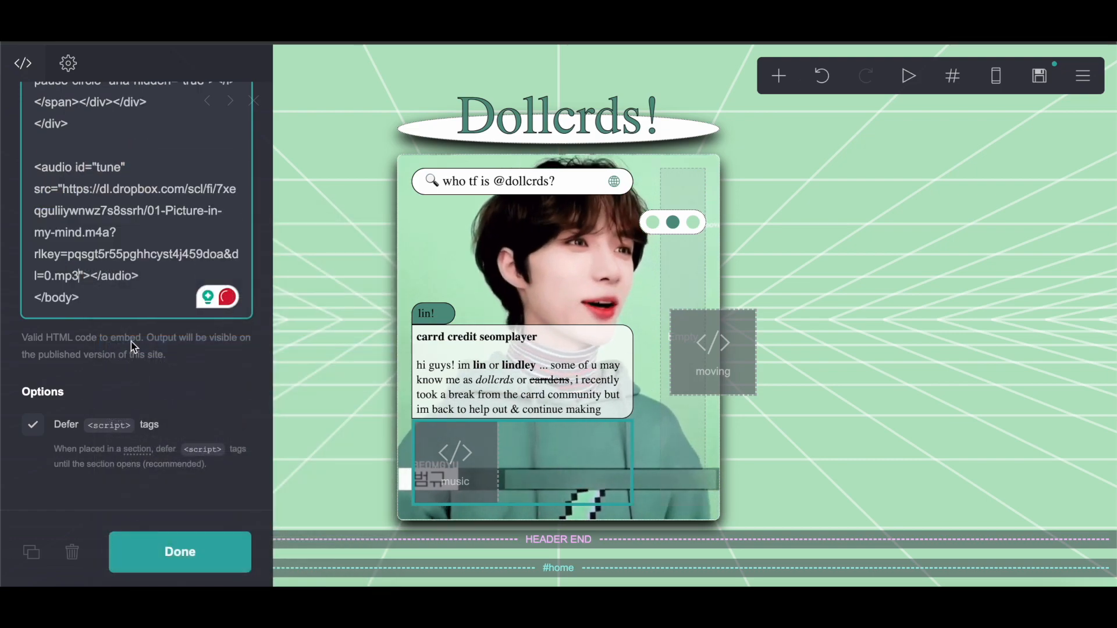
pyautogui.click(149, 553)
pyautogui.scroll(-7, 627, 459)
pyautogui.scroll(8, 626, 459)
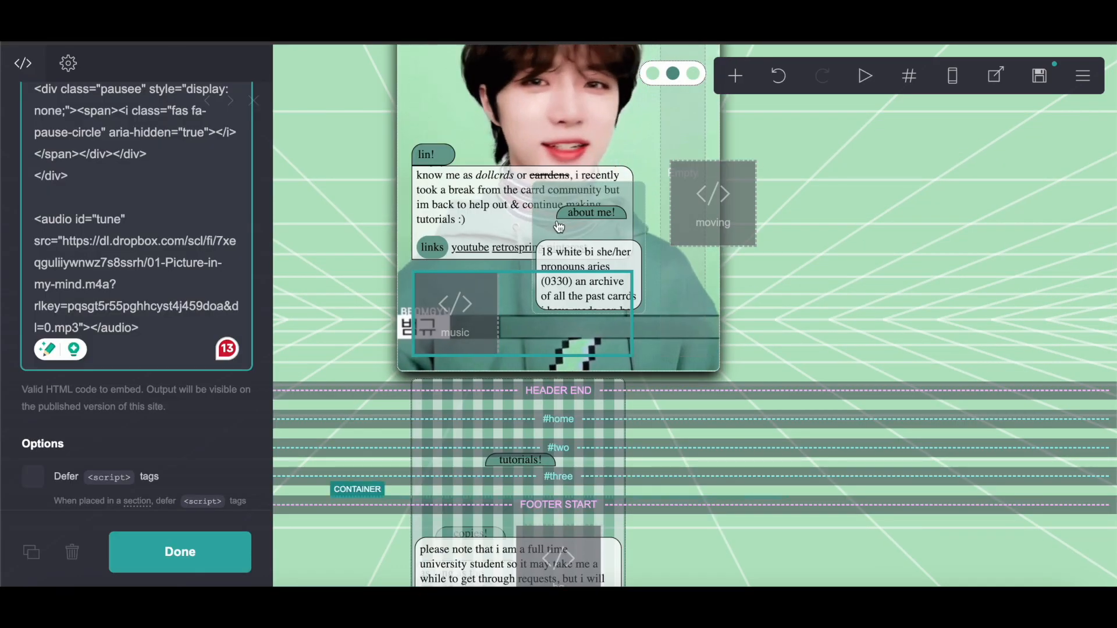
pyautogui.scroll(3, 558, 226)
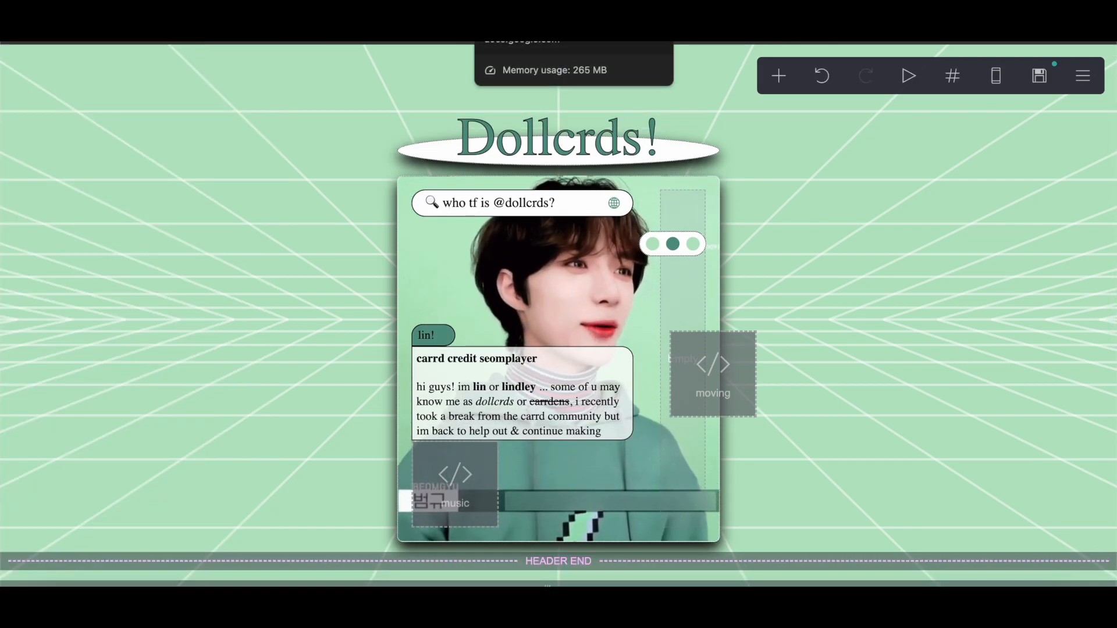
pyautogui.click(505, 29)
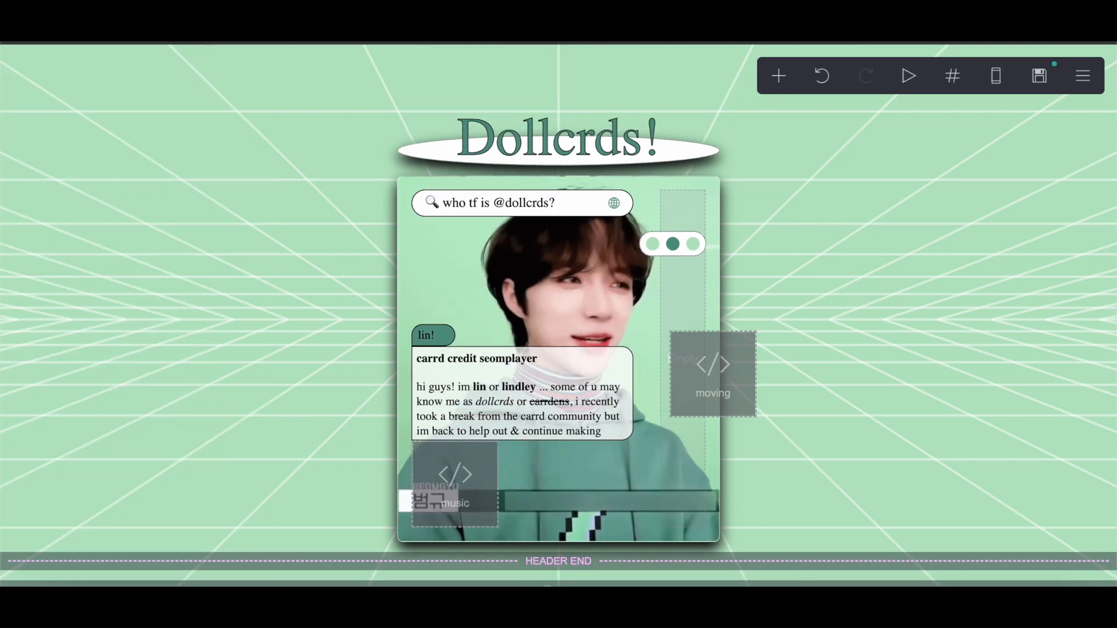
# Step: Add a new container element to the page
pyautogui.scroll(-7, 576, 267)
pyautogui.click(777, 77)
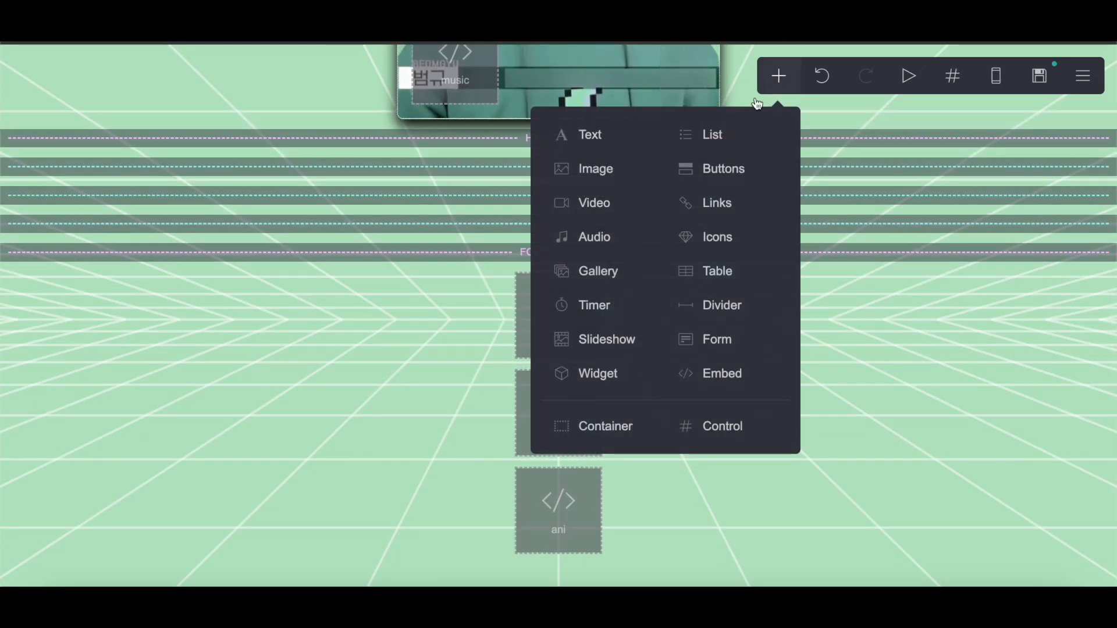
pyautogui.click(584, 431)
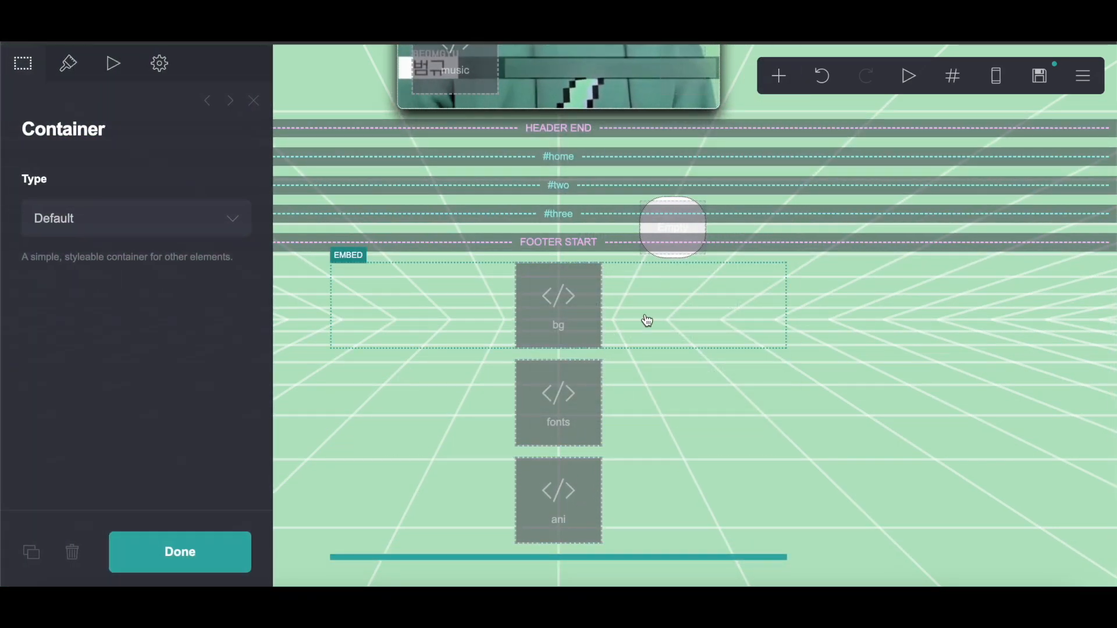
# Step: Copy the Section #two container styling (position: absolute; bottom: 13.5em; left: 6em;) from the notes into the container's custom style
pyautogui.click(162, 64)
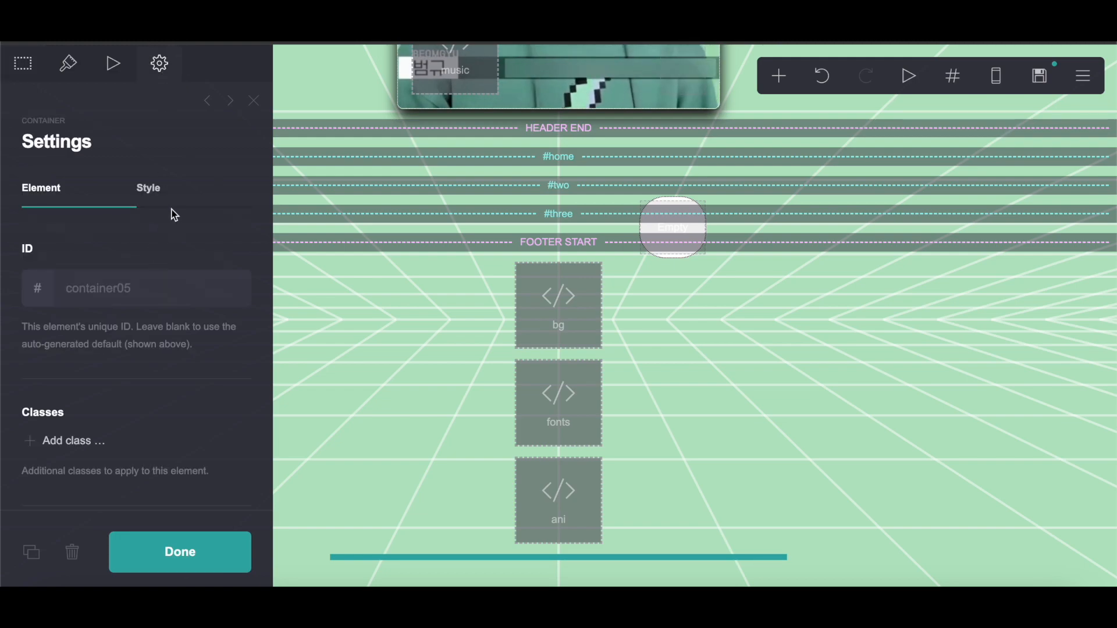
pyautogui.click(173, 195)
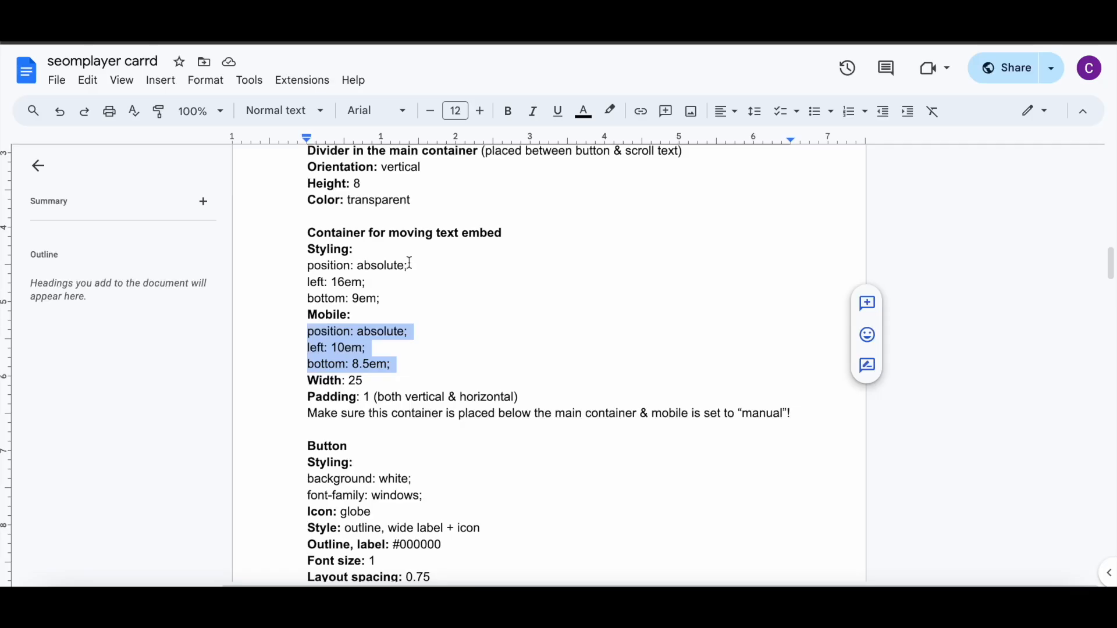
pyautogui.scroll(-15, 409, 263)
pyautogui.scroll(3, 410, 263)
pyautogui.scroll(-12, 409, 263)
pyautogui.scroll(-8, 409, 263)
pyautogui.moveTo(307, 239); pyautogui.dragTo(353, 278)
pyautogui.rightClick(342, 268)
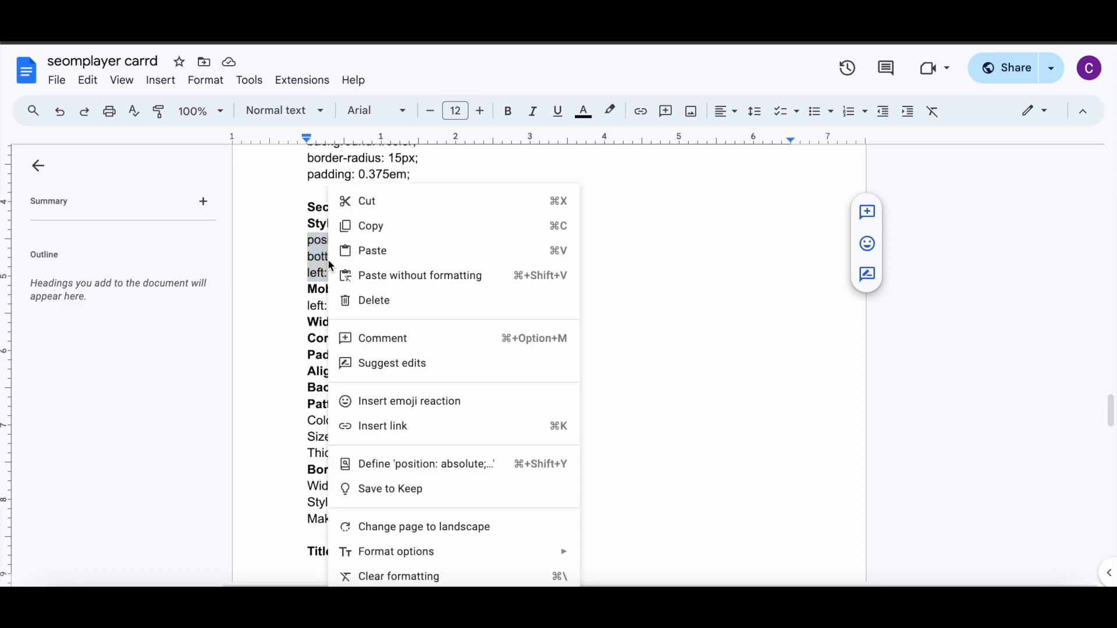
pyautogui.click(373, 227)
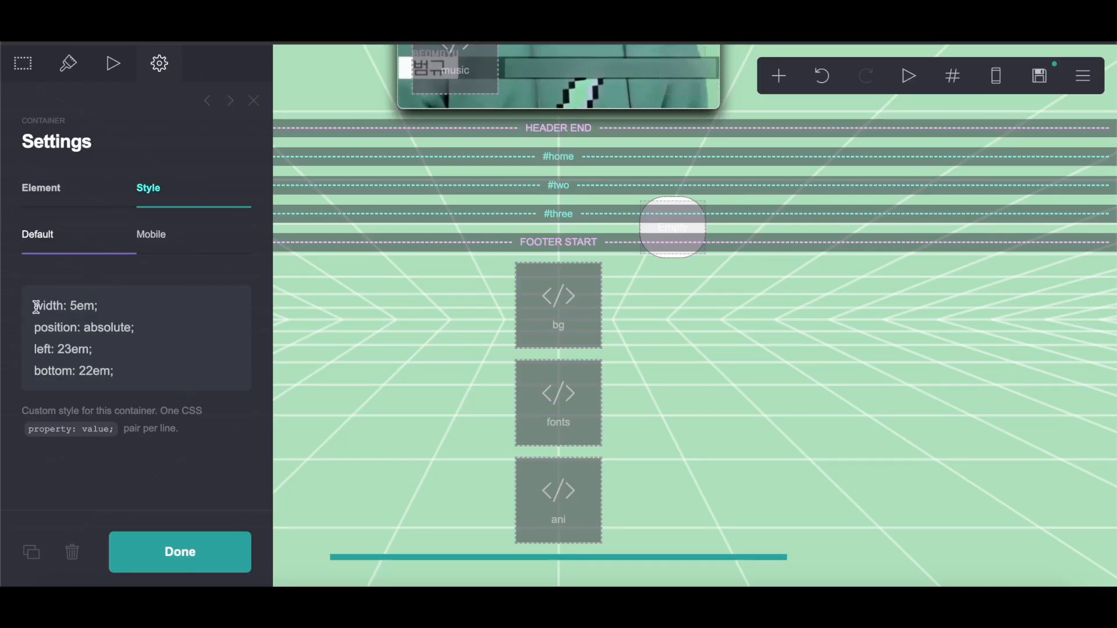
pyautogui.moveTo(36, 306); pyautogui.dragTo(185, 379)
pyautogui.rightClick(87, 365)
pyautogui.click(116, 357)
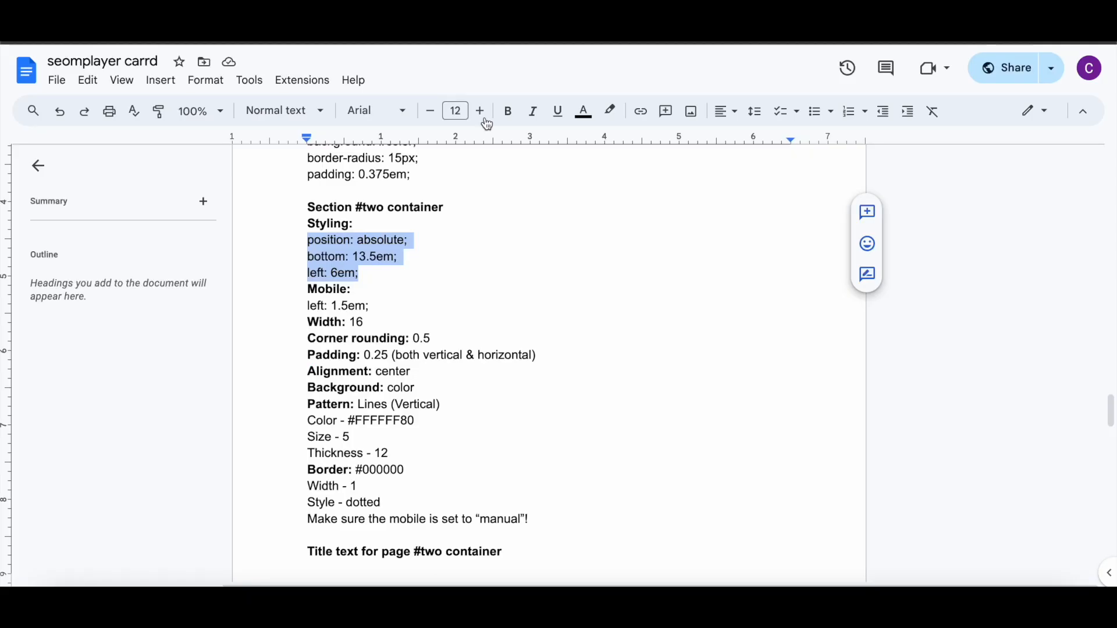
# Step: Copy 'left: 1.5em;' from the notes into the container's mobile custom style
pyautogui.moveTo(304, 306); pyautogui.dragTo(355, 306)
pyautogui.rightClick(355, 305)
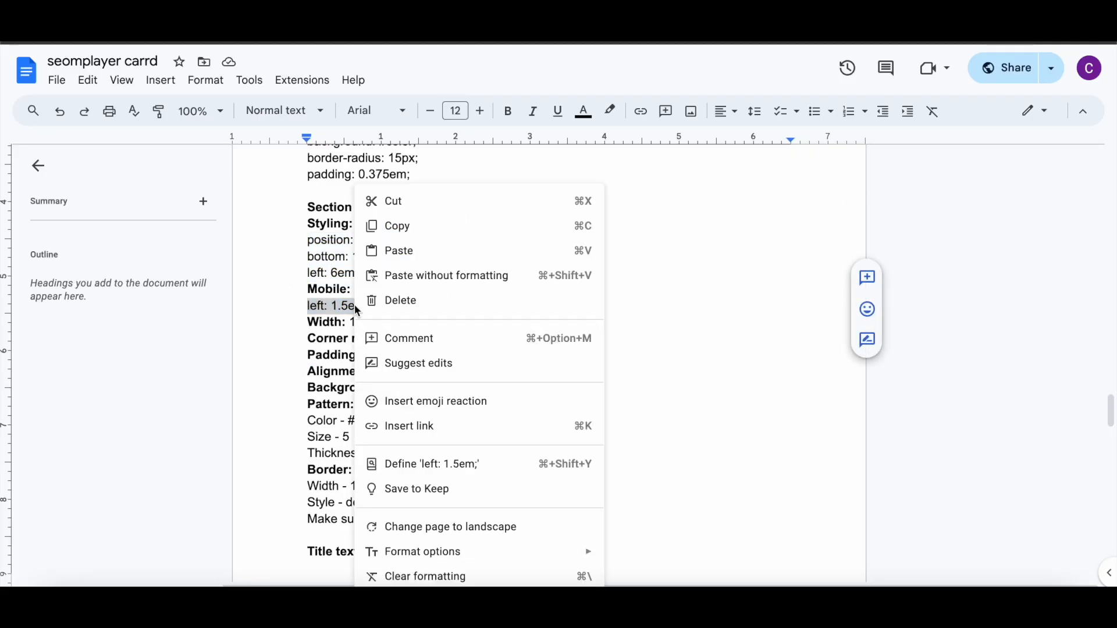
pyautogui.click(405, 229)
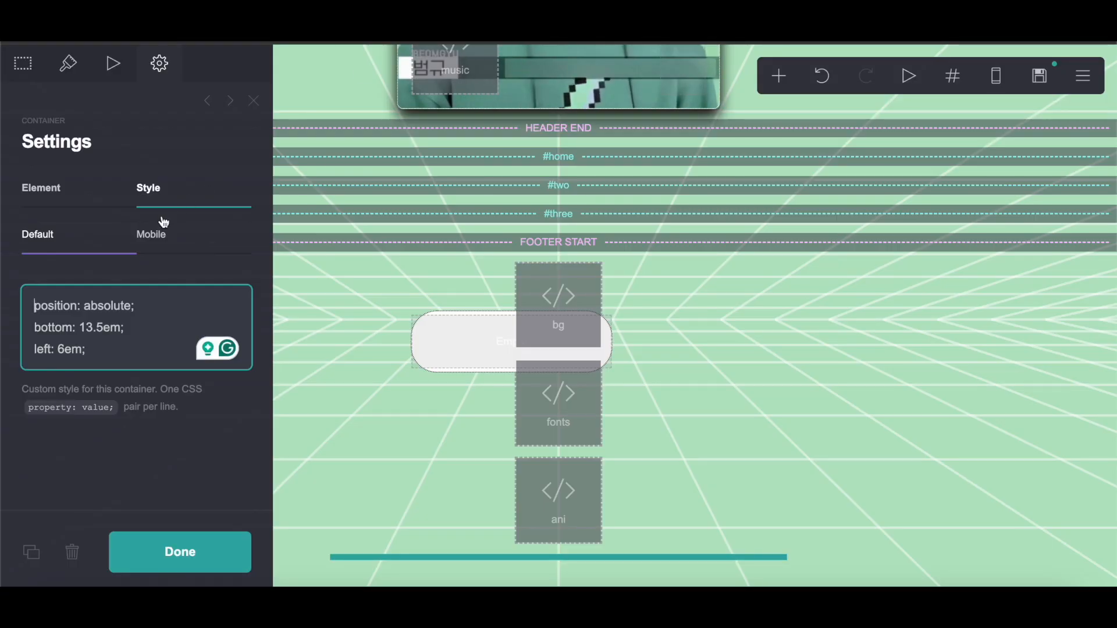
pyautogui.click(156, 231)
pyautogui.moveTo(102, 329); pyautogui.dragTo(35, 290)
pyautogui.rightClick(85, 322)
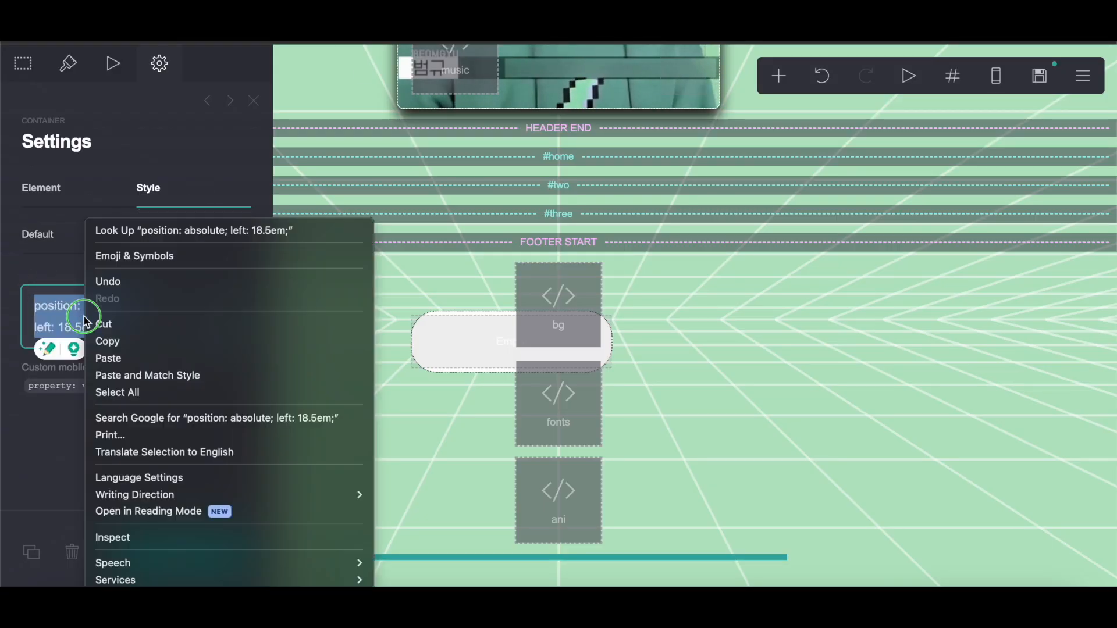
pyautogui.click(108, 358)
# Step: Set the container's width to 16
pyautogui.click(68, 63)
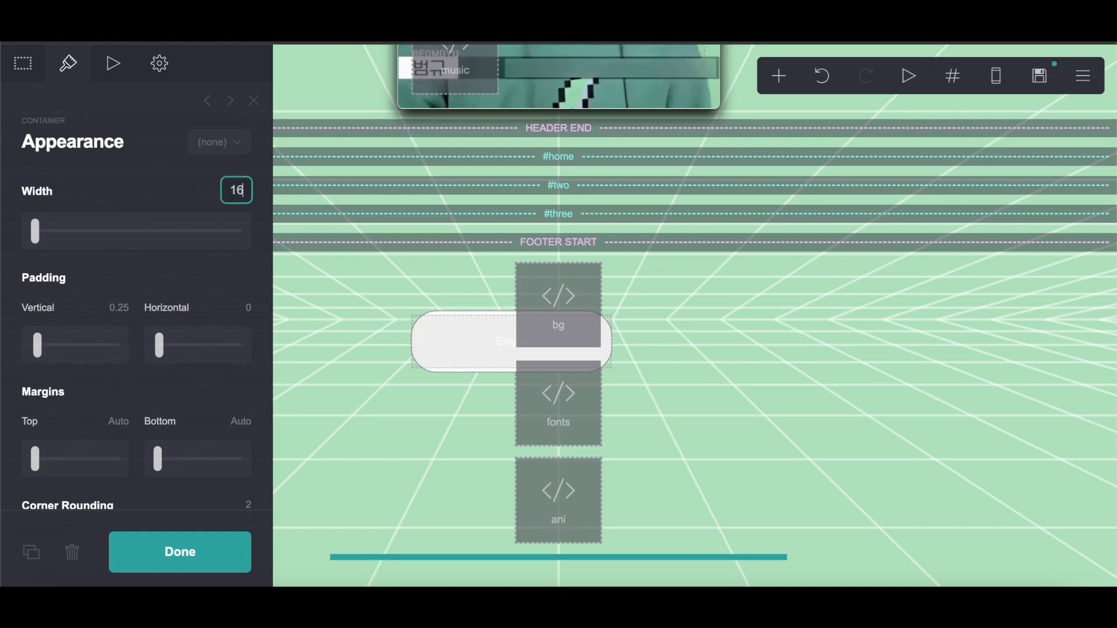
pyautogui.write('16')
pyautogui.press('Return')
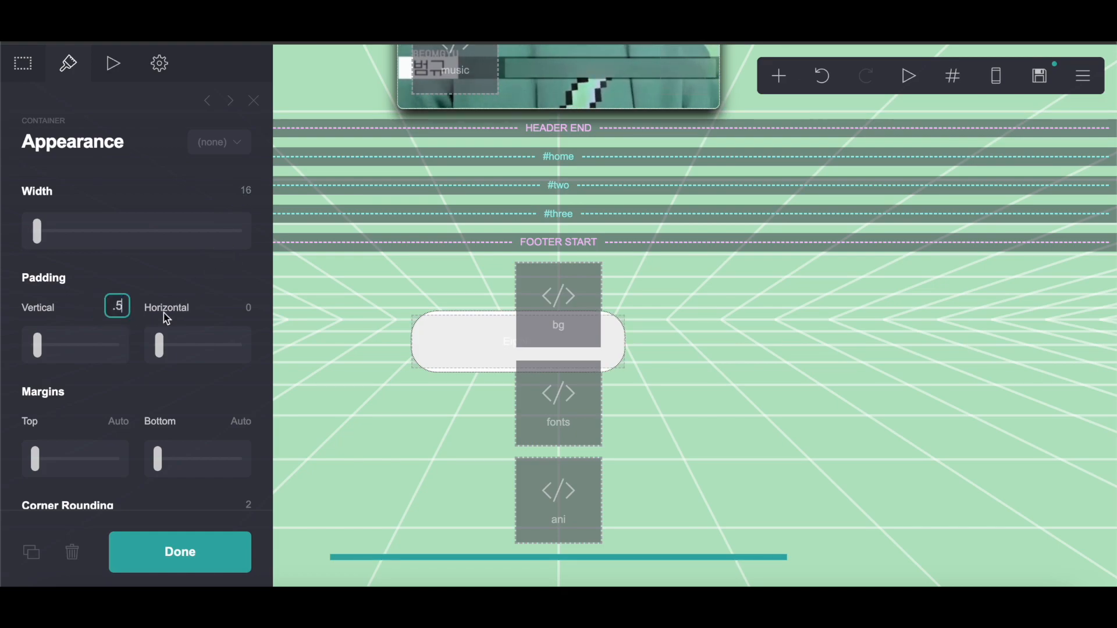
# Step: Set the container's vertical and horizontal padding following the notes
pyautogui.click(245, 307)
pyautogui.hotkey('alt', 'Tab')
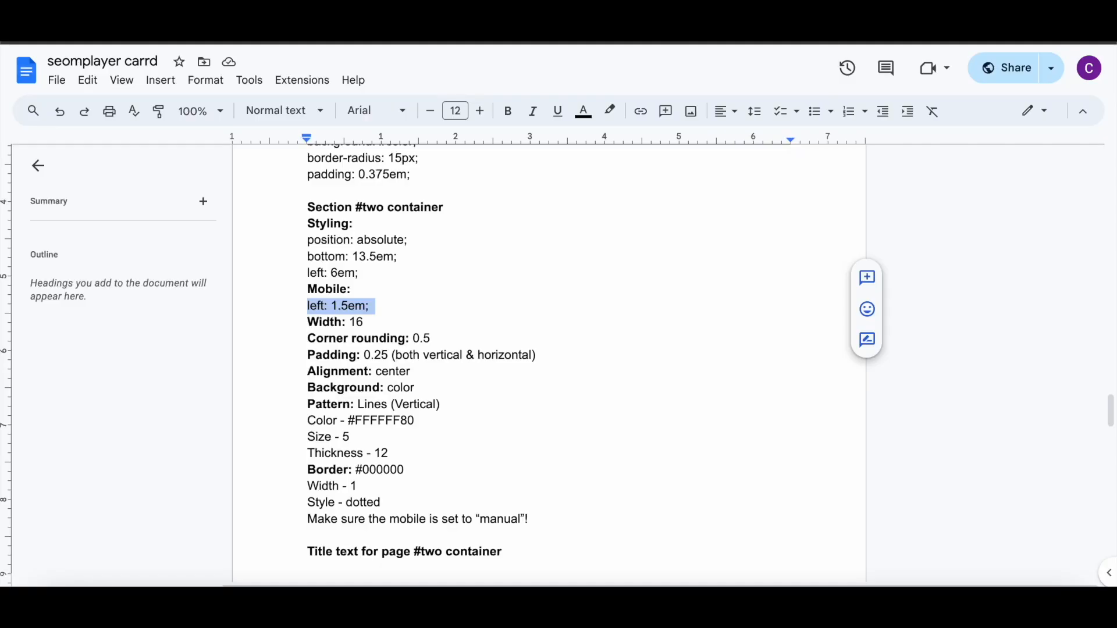
pyautogui.hotkey('alt', 'Tab')
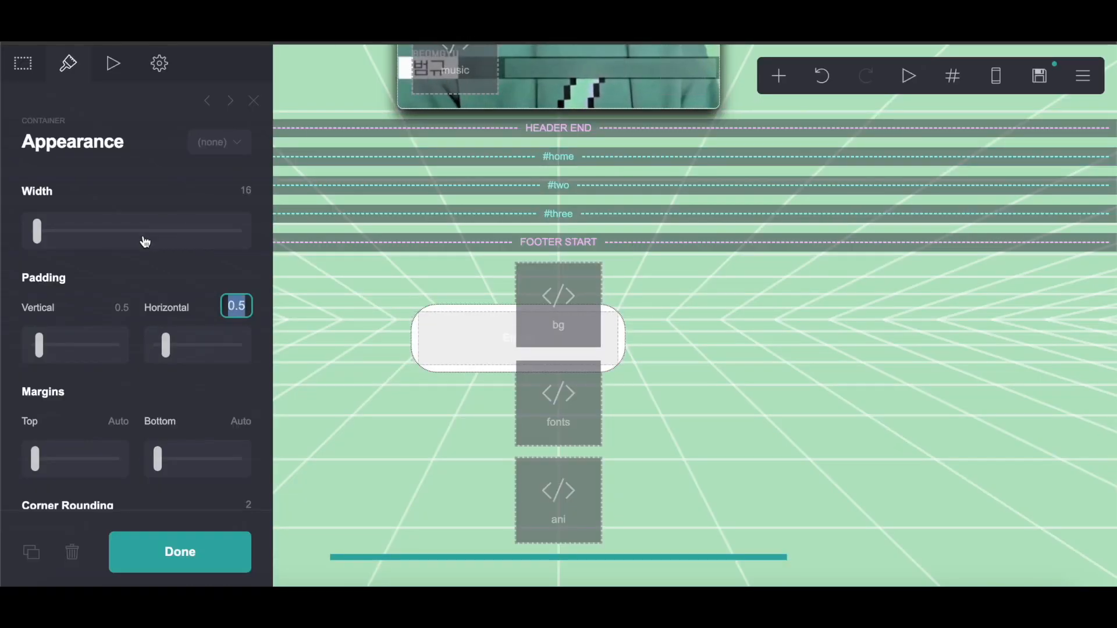
pyautogui.click(234, 304)
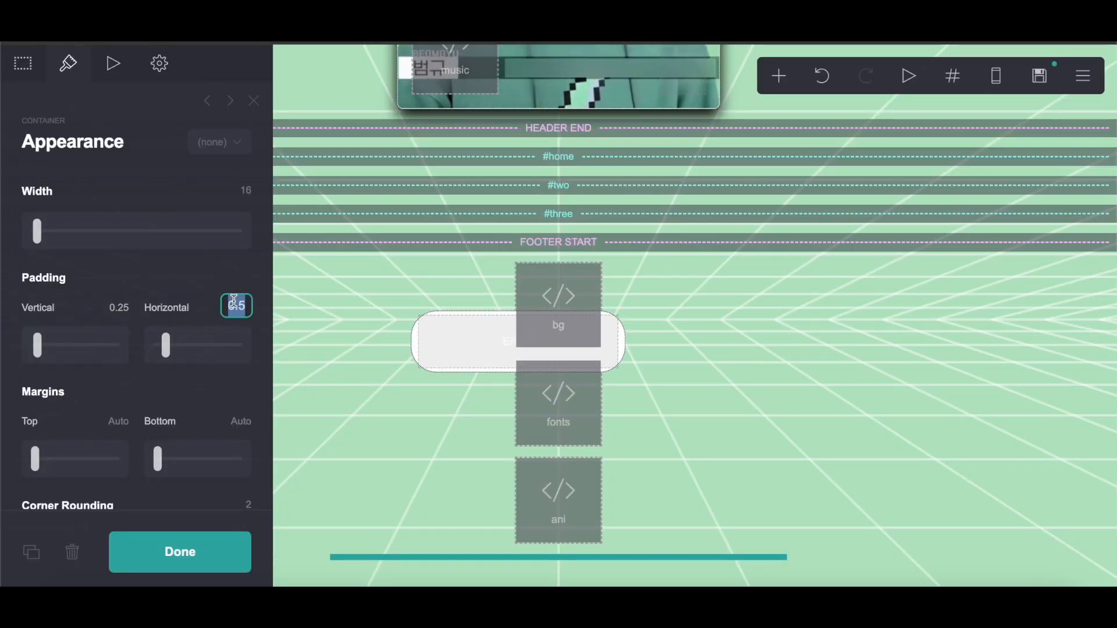
# Step: Set the container's corner rounding to 0.5
pyautogui.scroll(-4, 226, 371)
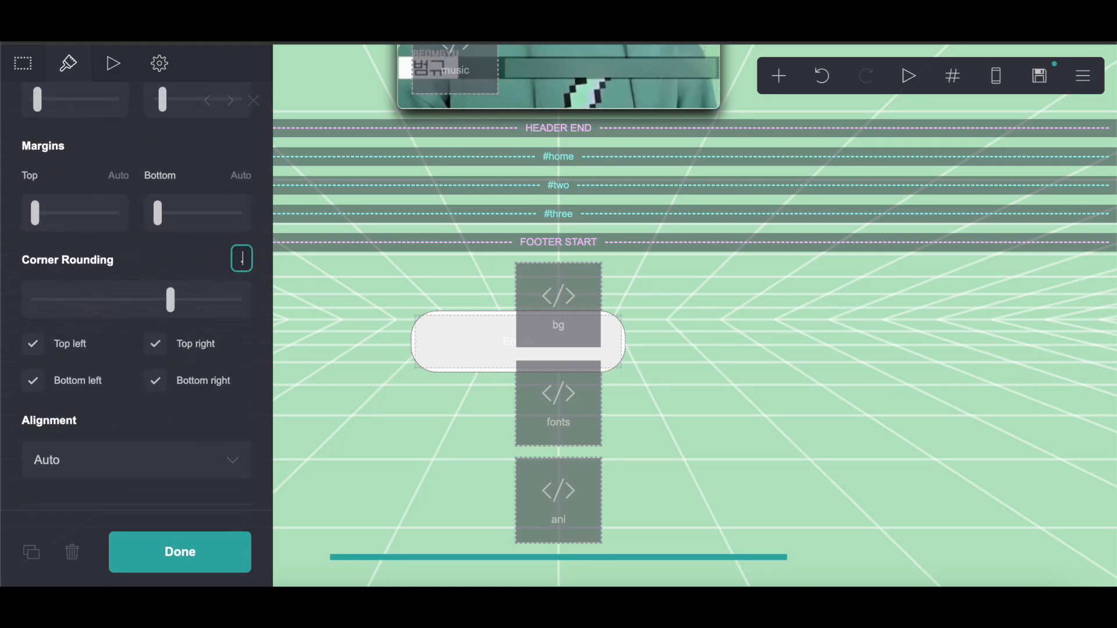
pyautogui.moveTo(458, 353); pyautogui.dragTo(578, 217)
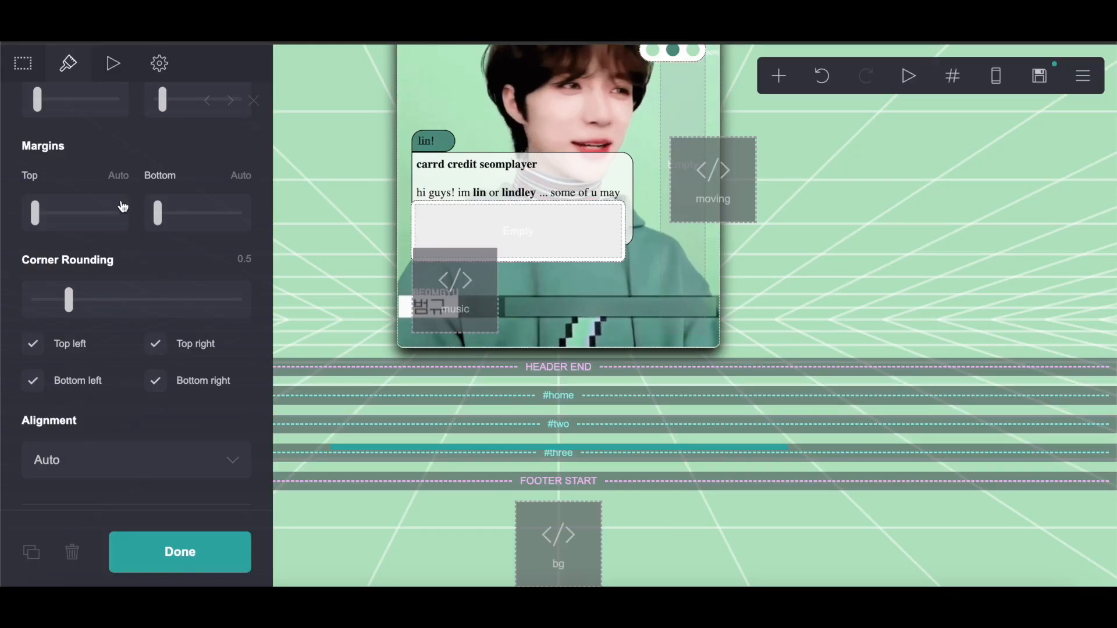
pyautogui.scroll(-3, 111, 209)
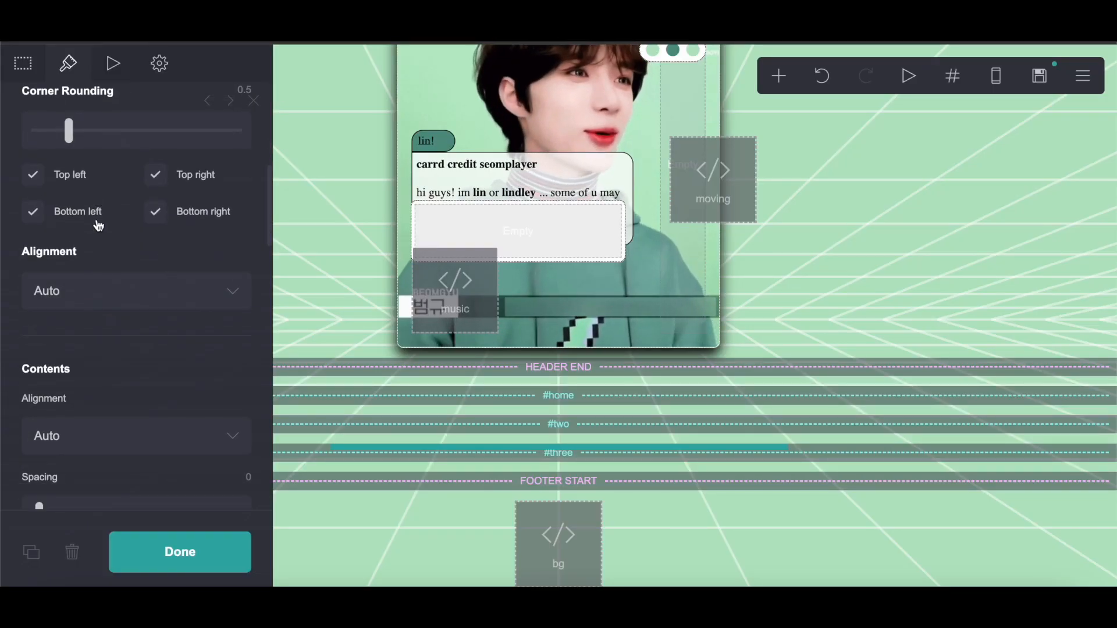
# Step: Set the container's alignment and its contents alignment to Center
pyautogui.click(79, 293)
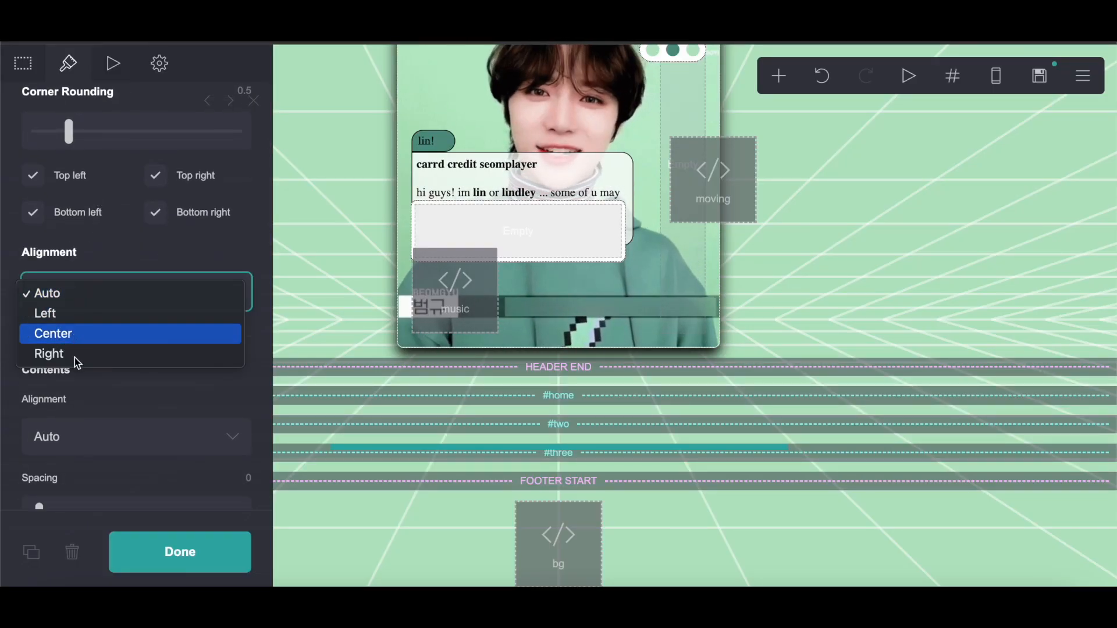
pyautogui.click(75, 341)
pyautogui.click(78, 442)
pyautogui.click(77, 478)
# Step: Apply a Lines (Vertical) pattern to the container with color #FFFFFF80, size 5 and thickness 12
pyautogui.scroll(-5, 187, 354)
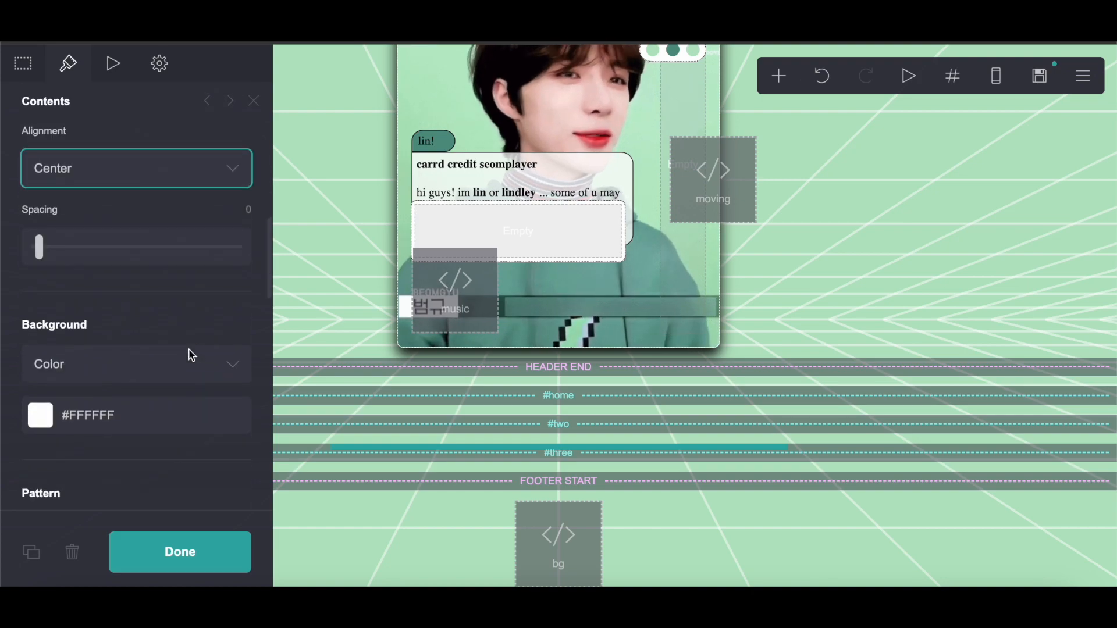
pyautogui.scroll(-3, 192, 355)
pyautogui.click(140, 219)
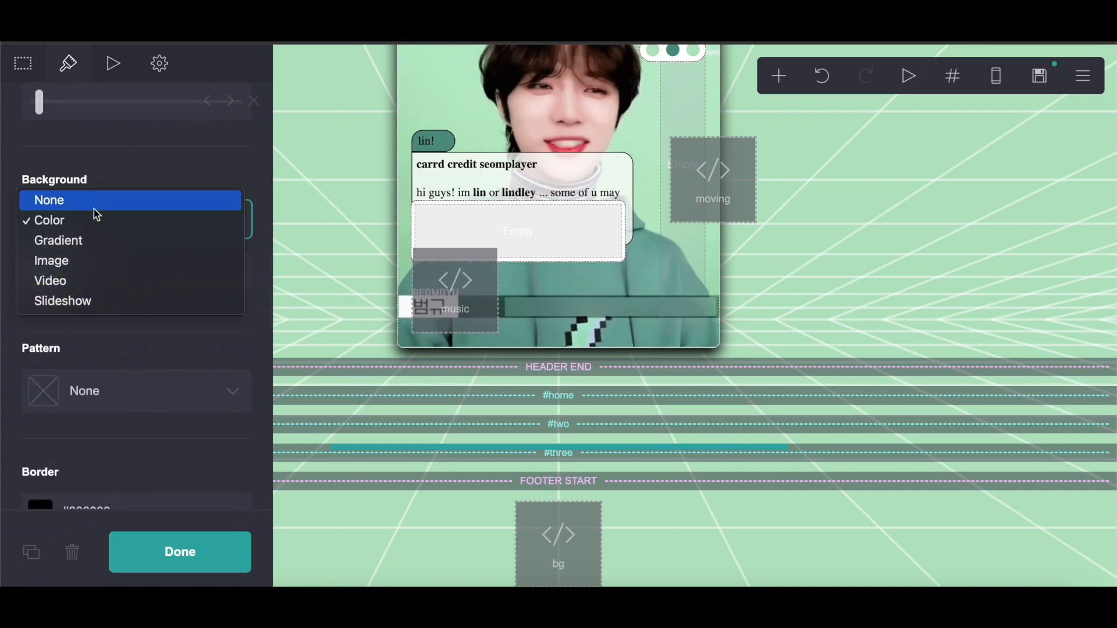
pyautogui.press('Escape')
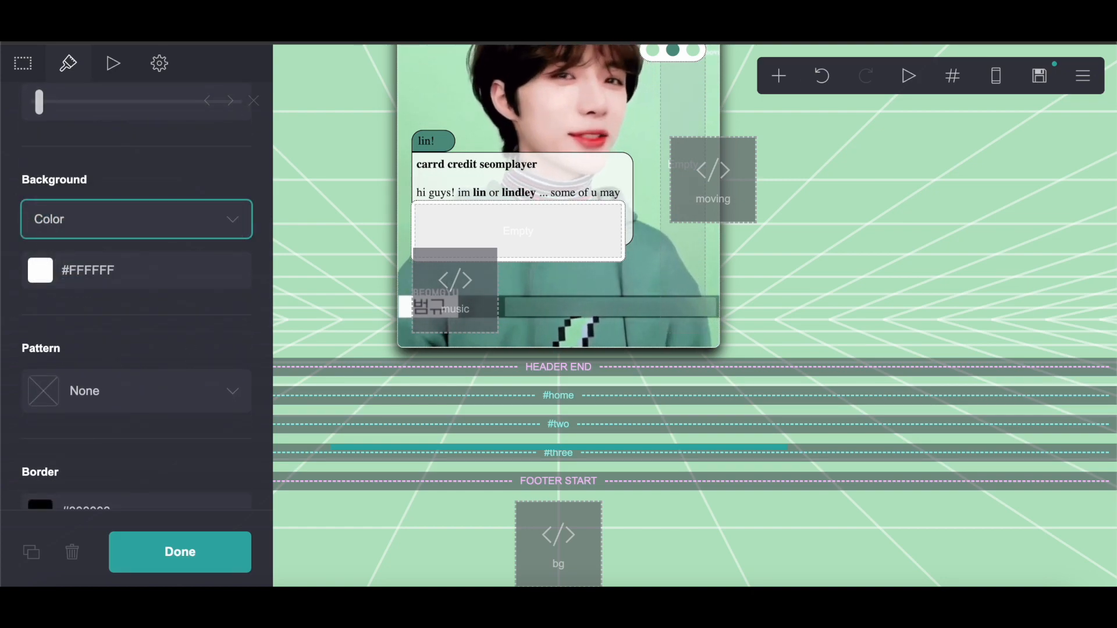
pyautogui.click(92, 410)
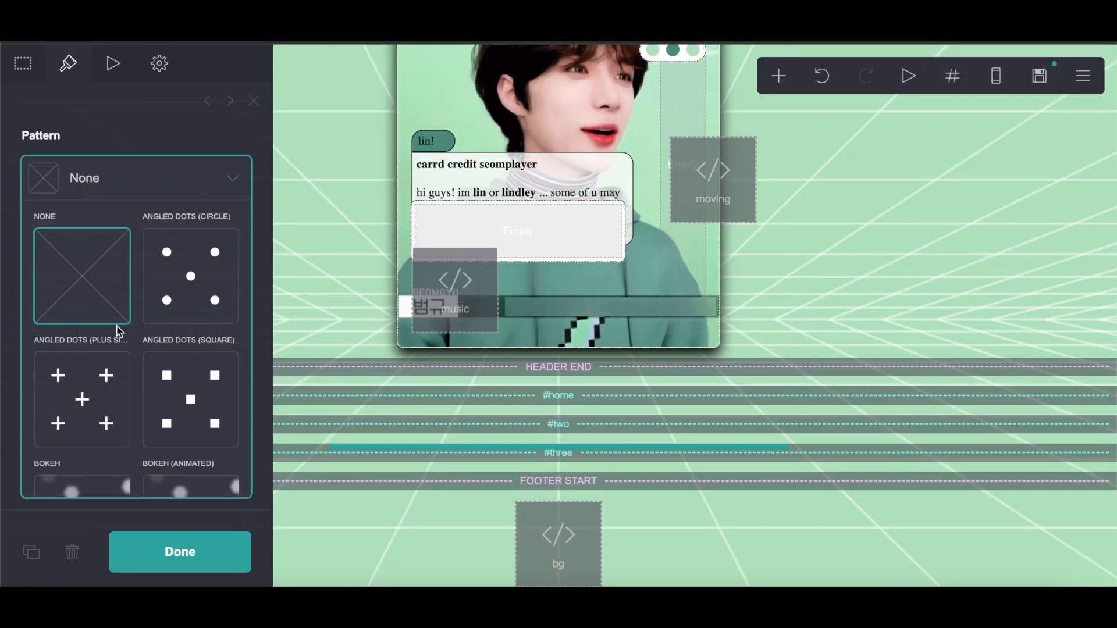
pyautogui.scroll(-10, 112, 332)
pyautogui.scroll(-10, 114, 337)
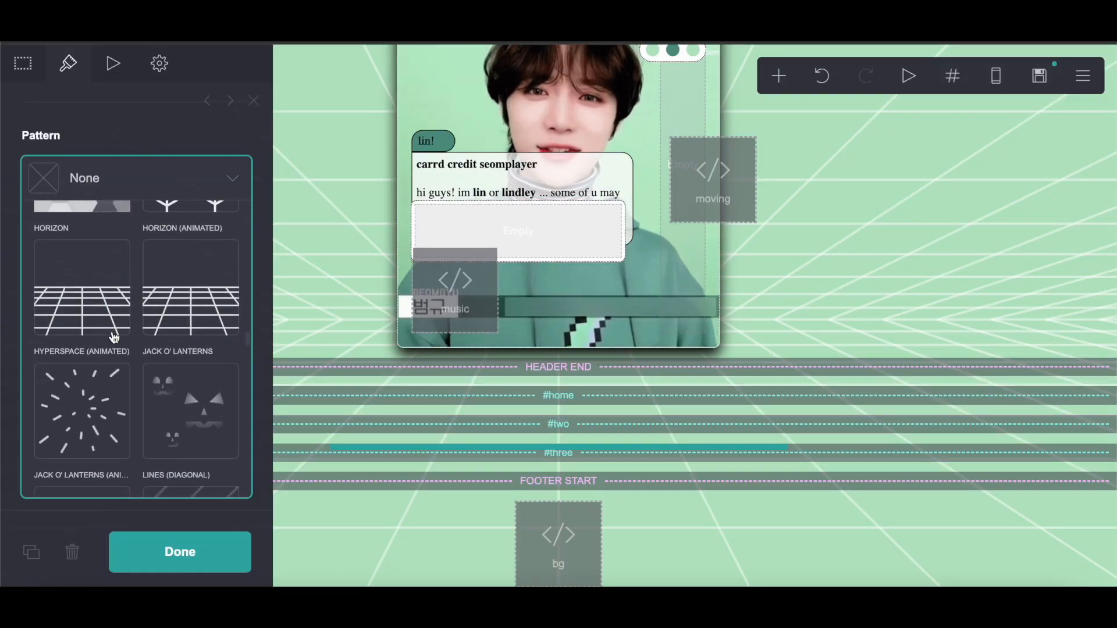
pyautogui.click(111, 345)
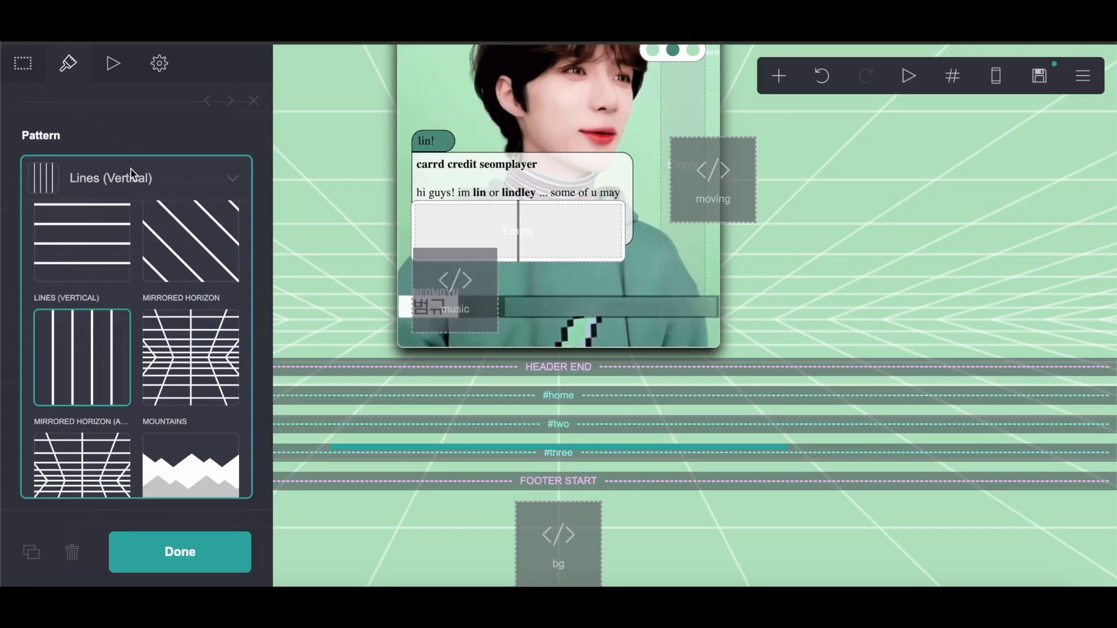
pyautogui.click(132, 175)
pyautogui.click(141, 255)
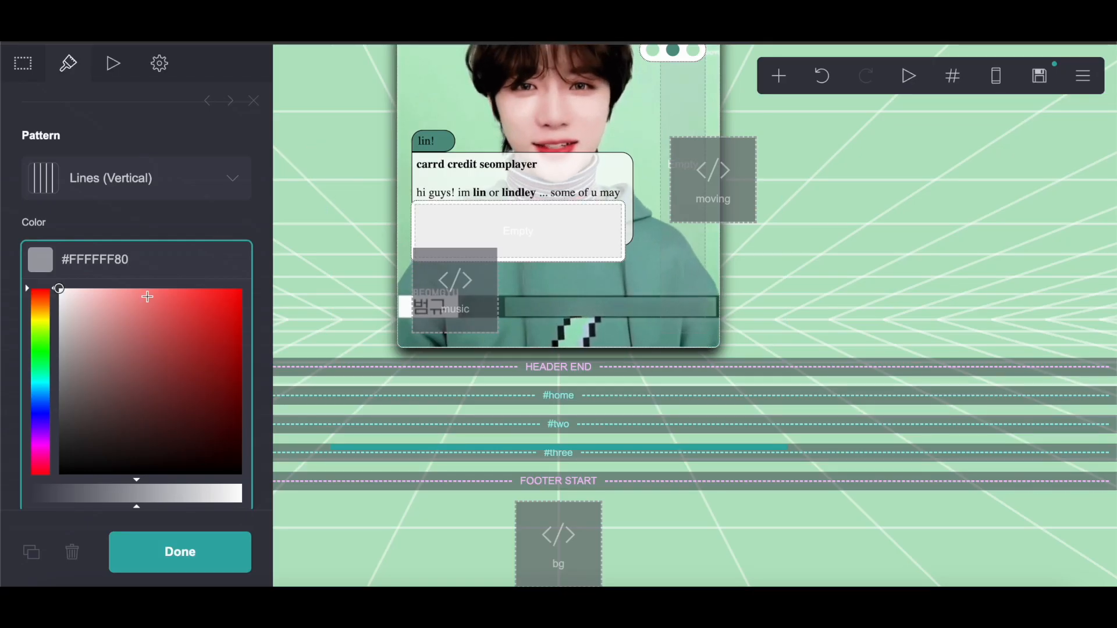
pyautogui.click(145, 243)
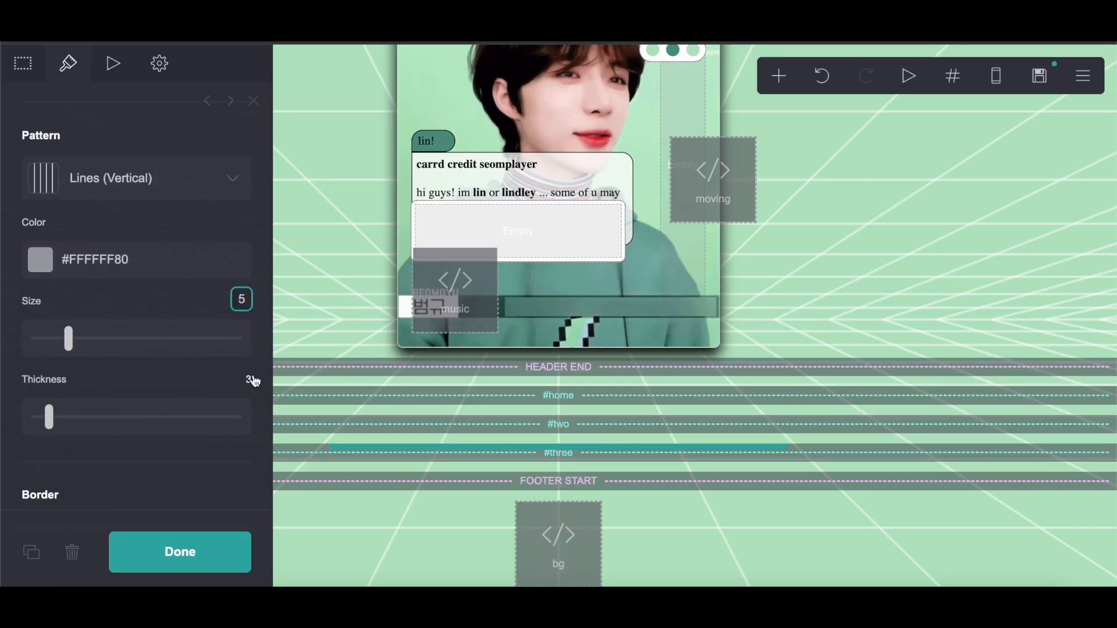
# Step: Copy the site background color and paste it as the container's background color, #B7E5C4
pyautogui.scroll(3, 174, 308)
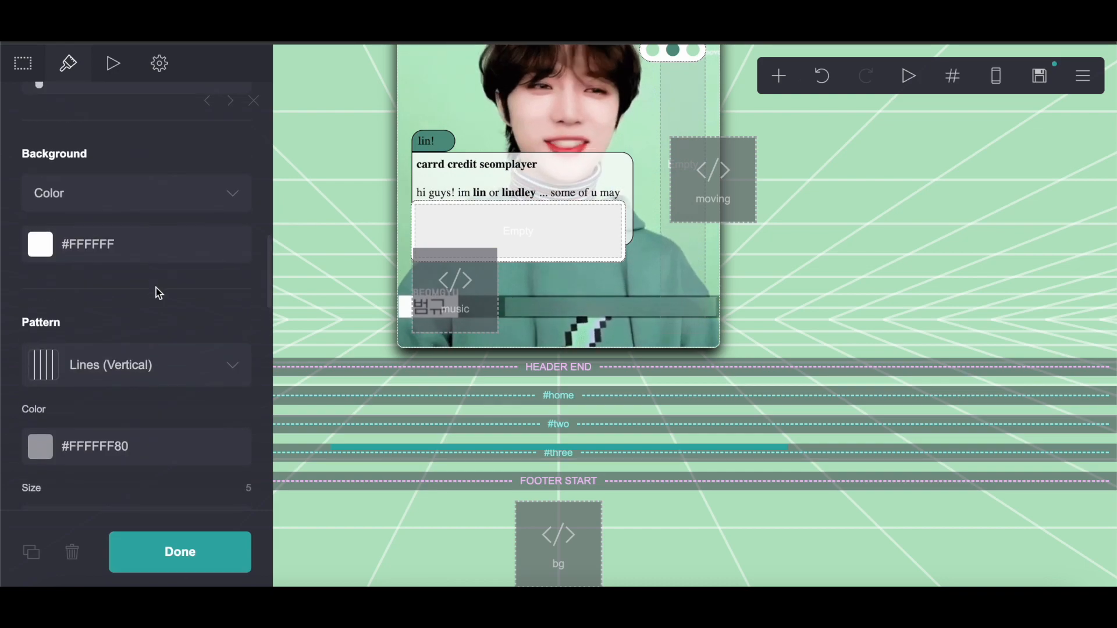
pyautogui.scroll(3, 781, 145)
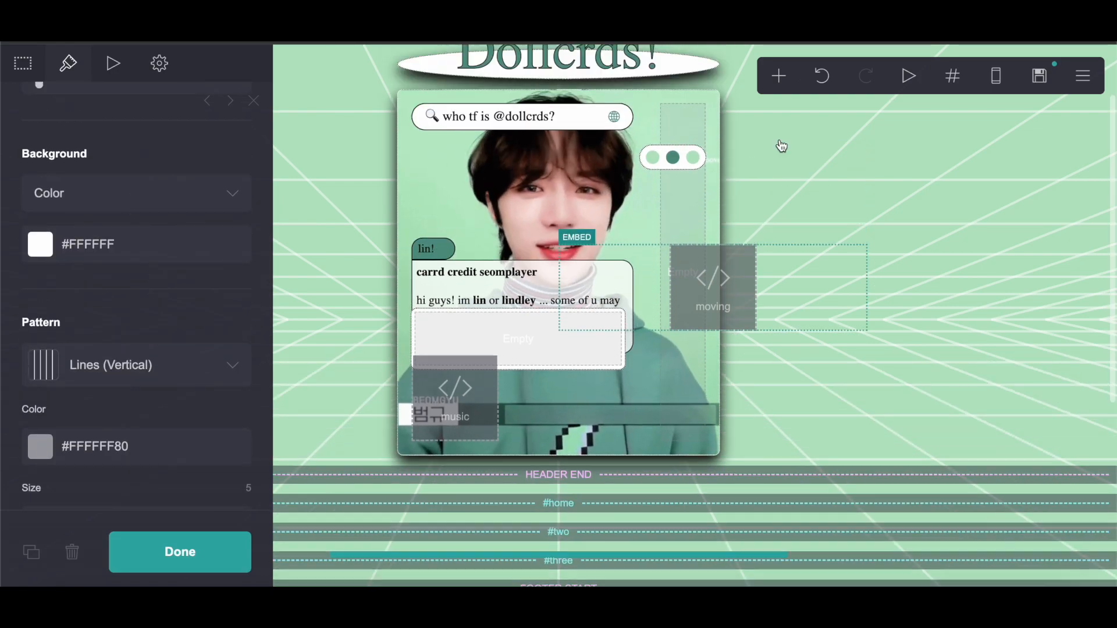
pyautogui.click(1073, 82)
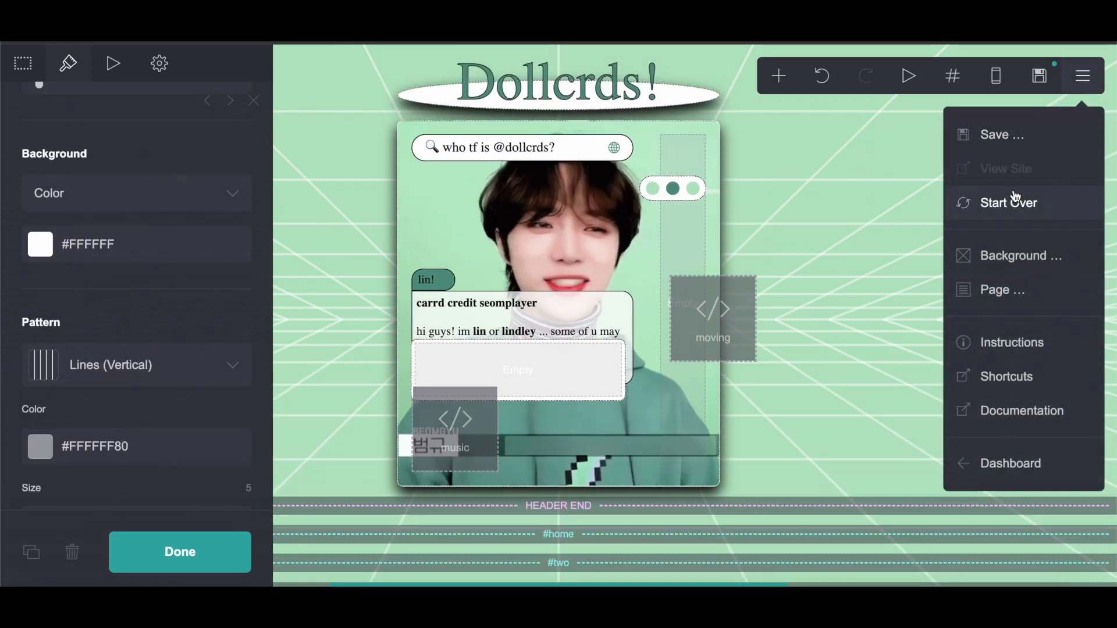
pyautogui.click(1009, 256)
pyautogui.click(161, 269)
pyautogui.rightClick(70, 268)
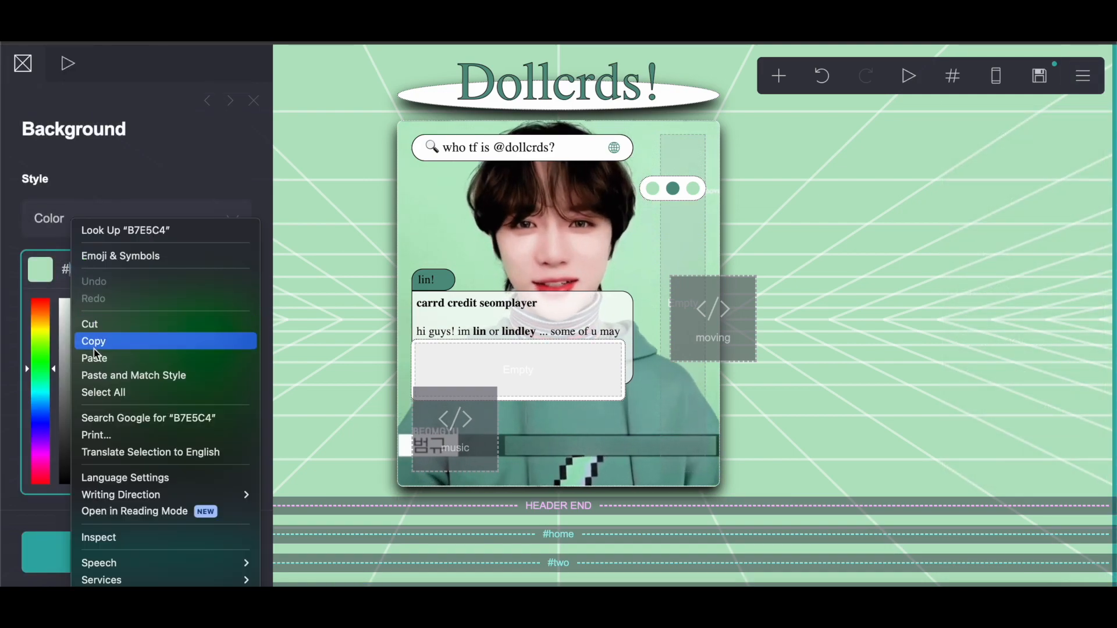
pyautogui.click(91, 342)
pyautogui.click(561, 387)
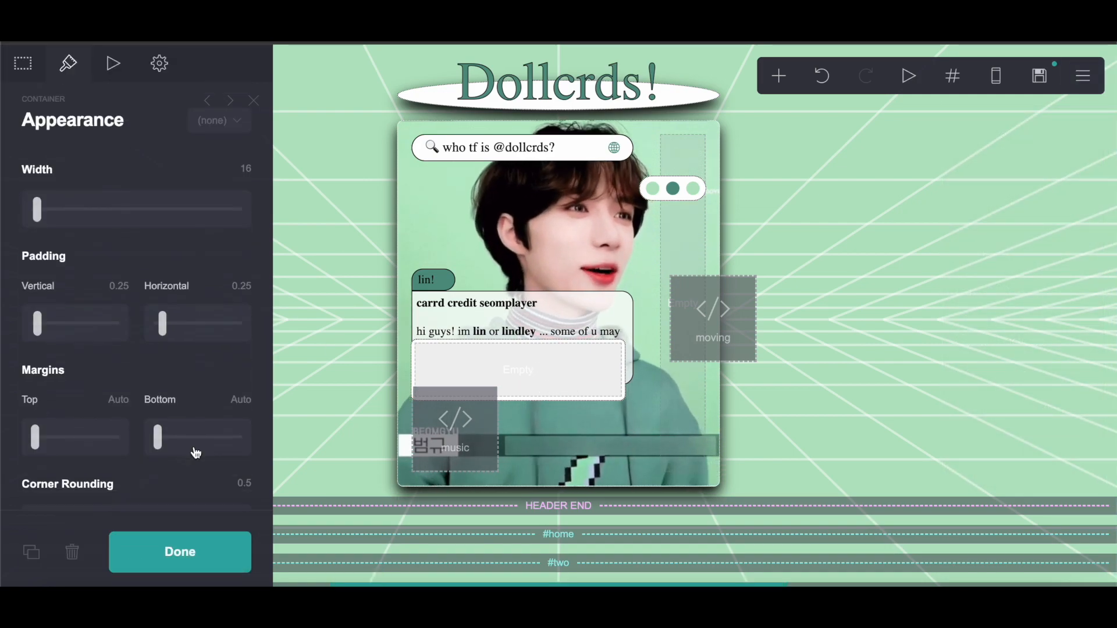
pyautogui.scroll(-10, 193, 447)
pyautogui.click(144, 309)
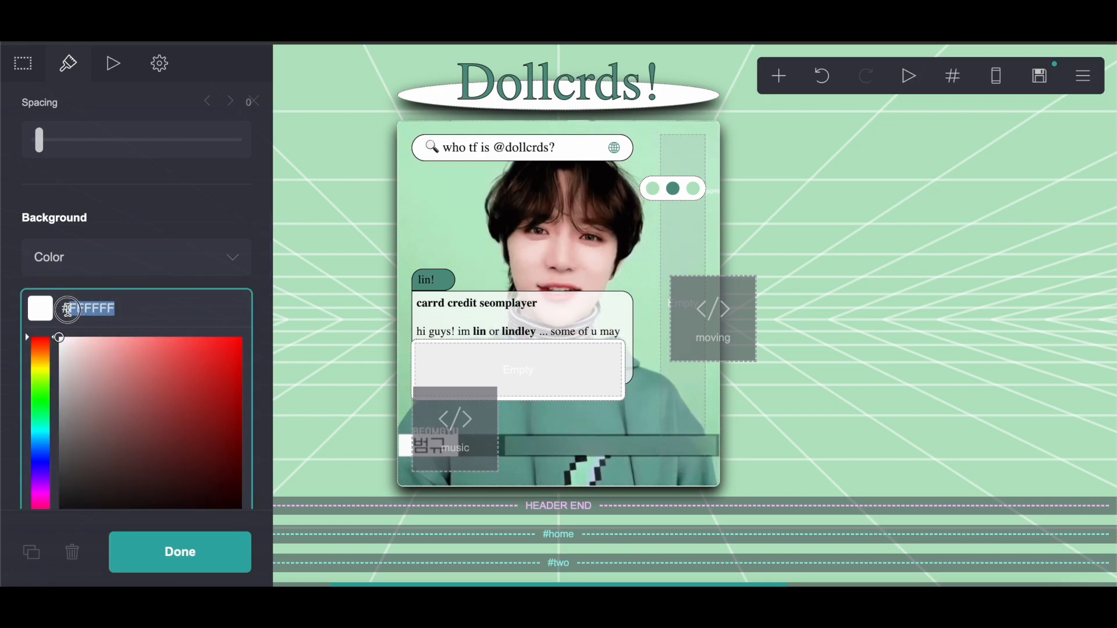
pyautogui.rightClick(81, 309)
pyautogui.click(94, 355)
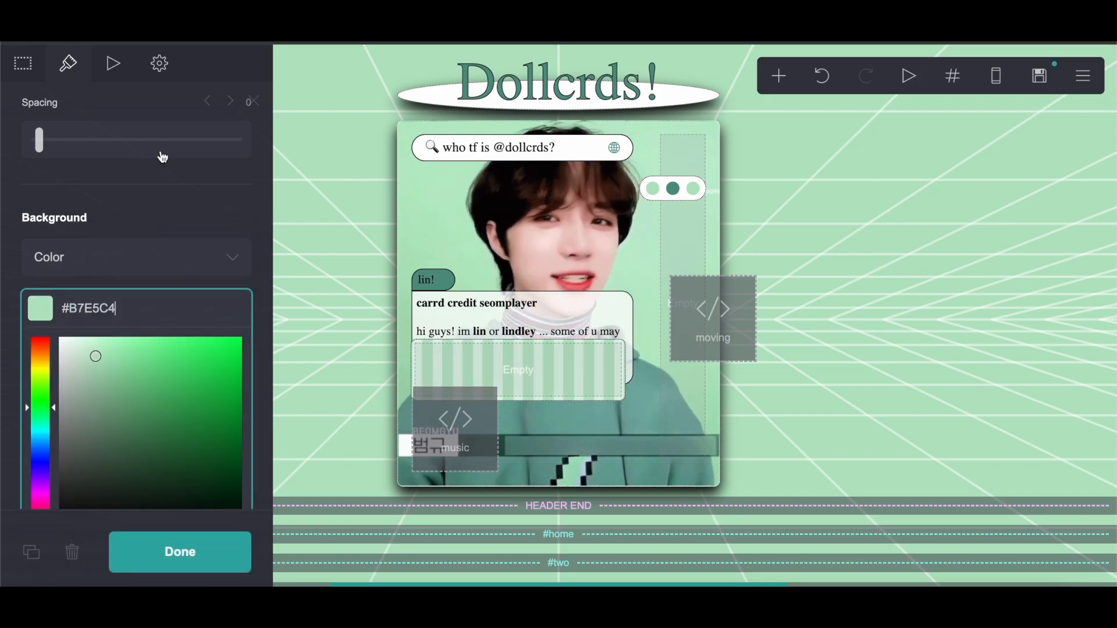
pyautogui.click(162, 206)
# Step: Review the container's border and drop shadow settings against the notes
pyautogui.scroll(-2, 162, 205)
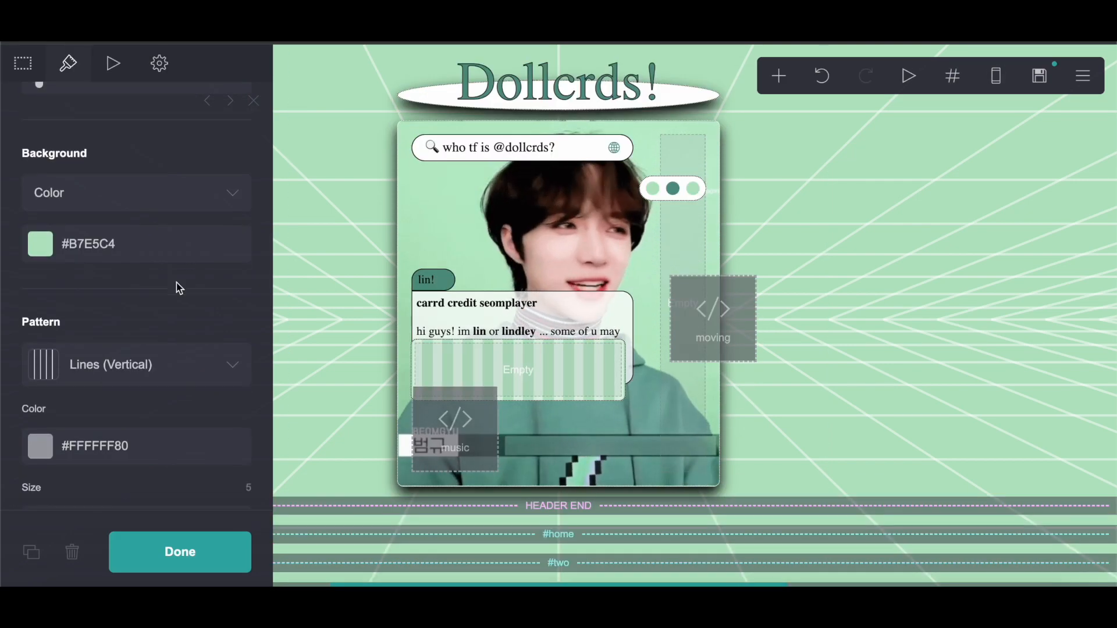
pyautogui.scroll(-7, 176, 285)
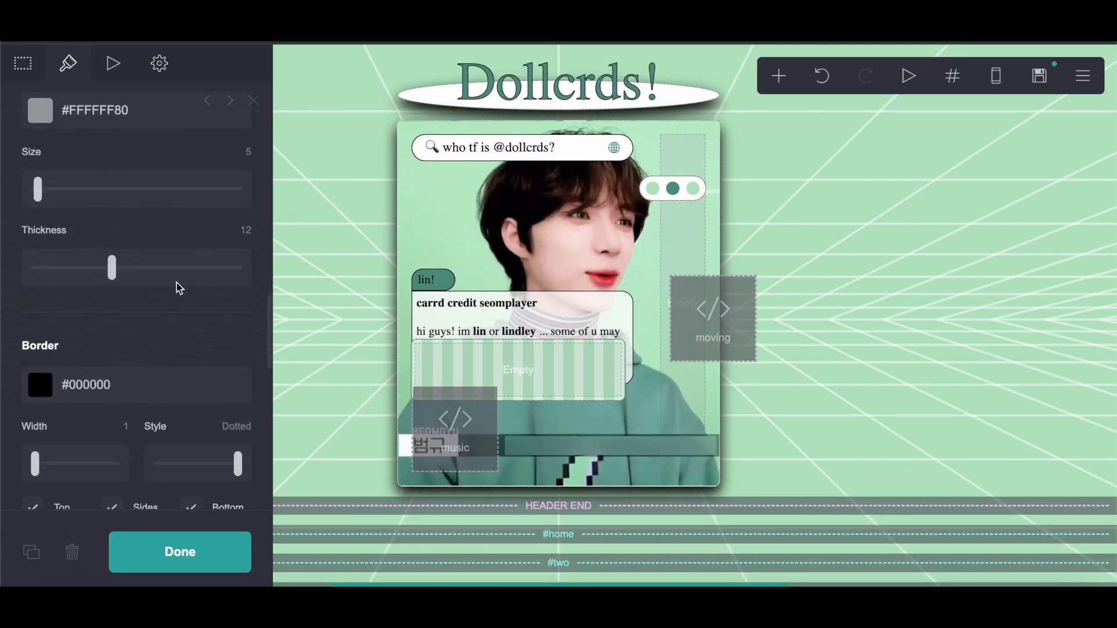
pyautogui.scroll(-2, 178, 287)
pyautogui.scroll(-1, 178, 289)
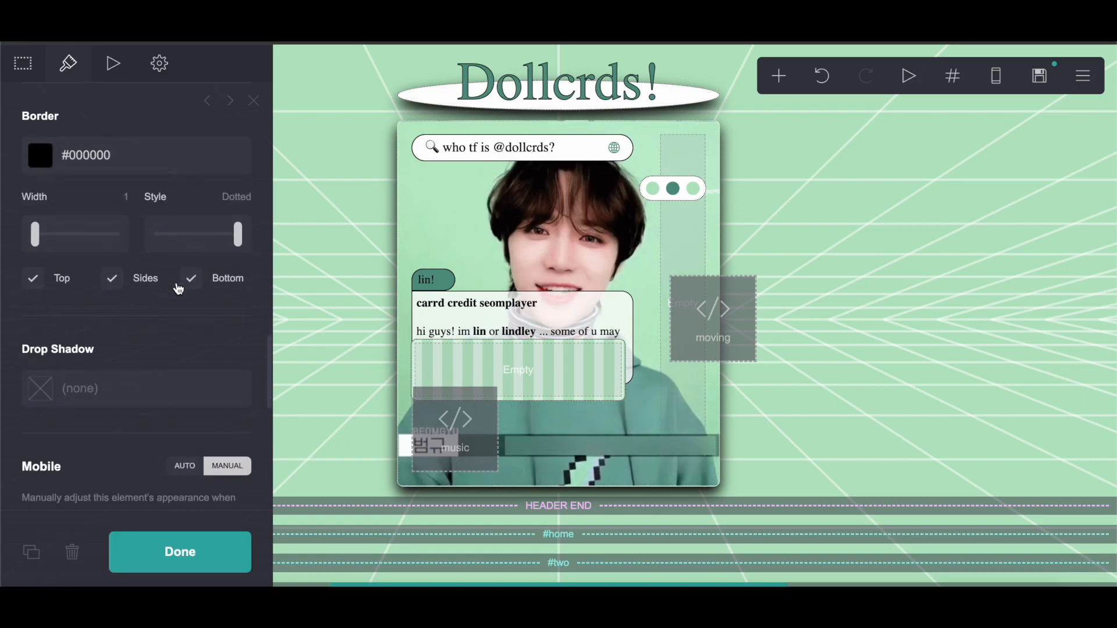
pyautogui.scroll(1, 179, 289)
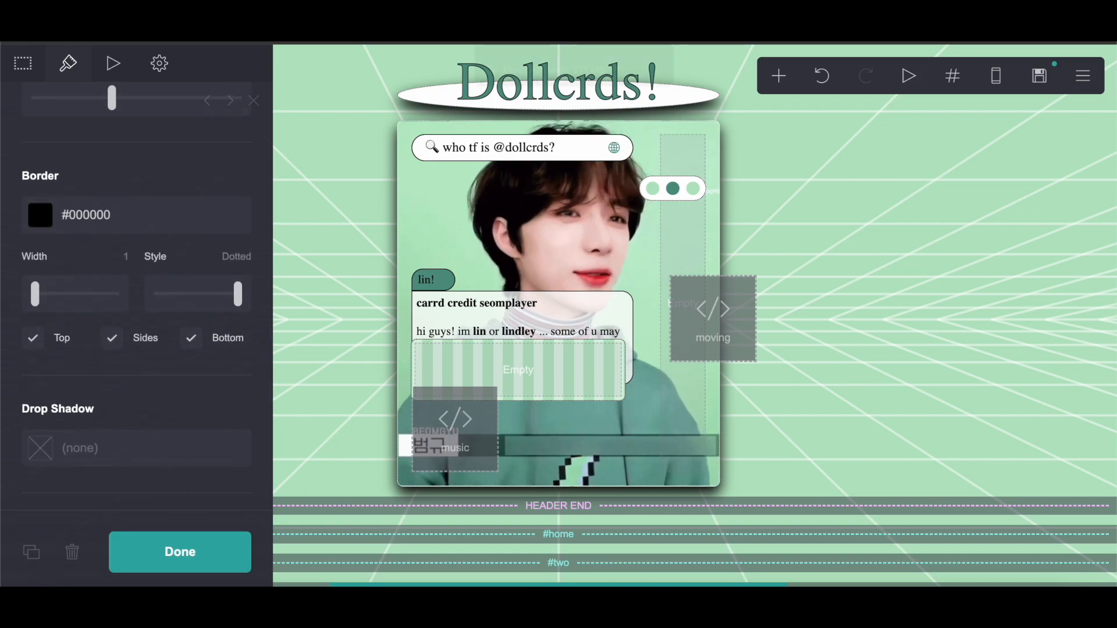
pyautogui.click(510, 371)
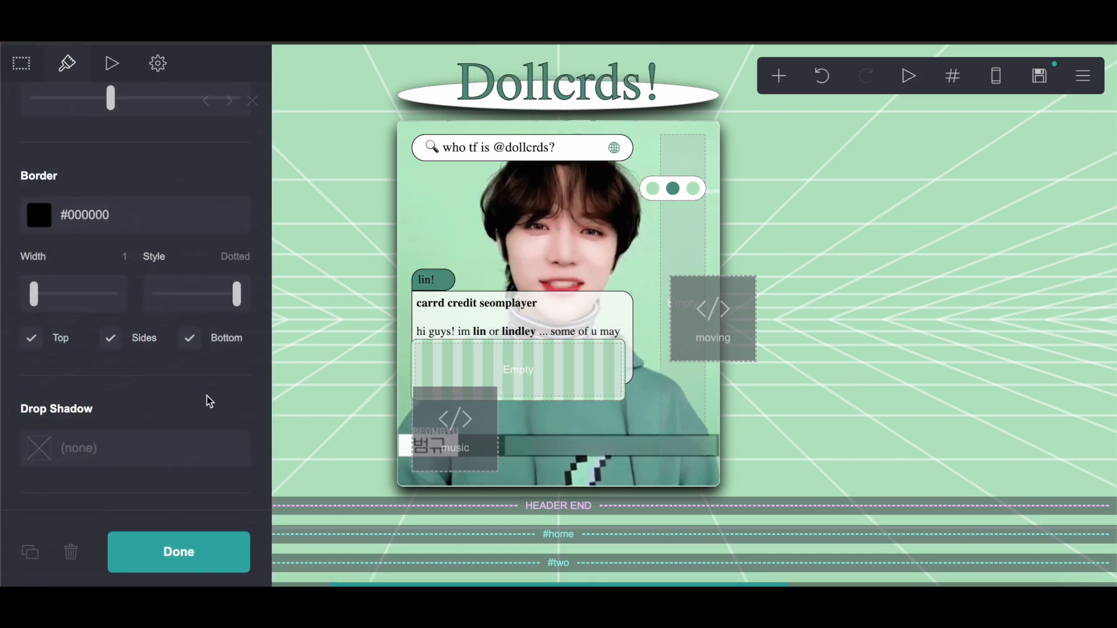
# Step: Copy the default styling CSS for the #two container title text from the notes document
pyautogui.click(495, 26)
pyautogui.scroll(-1, 426, 326)
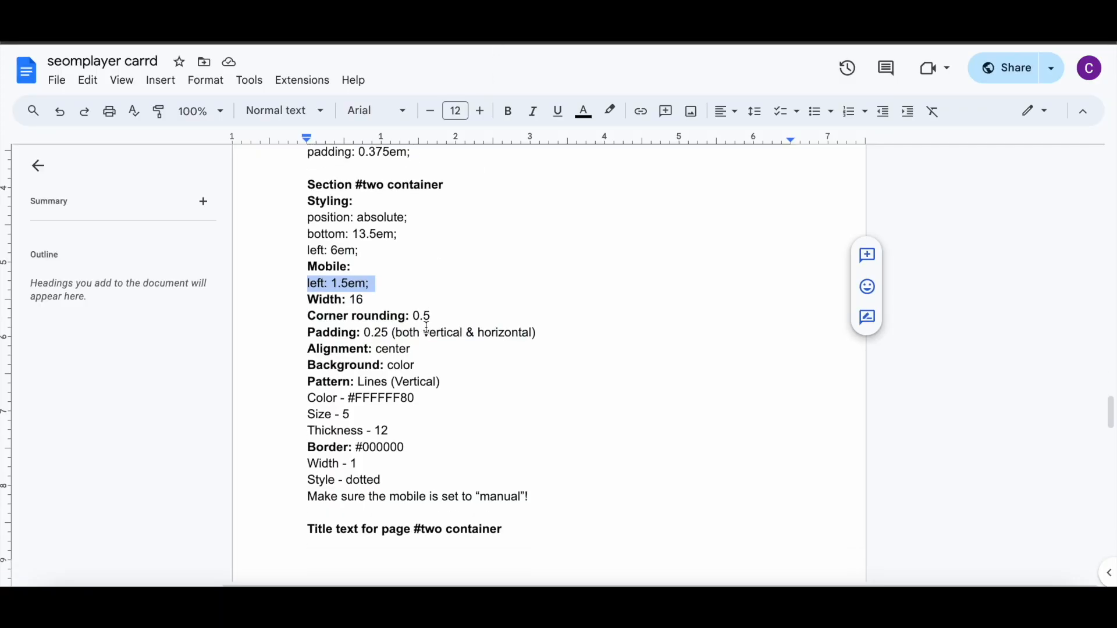
pyautogui.hotkey('ctrl', 'shift', 'Tab')
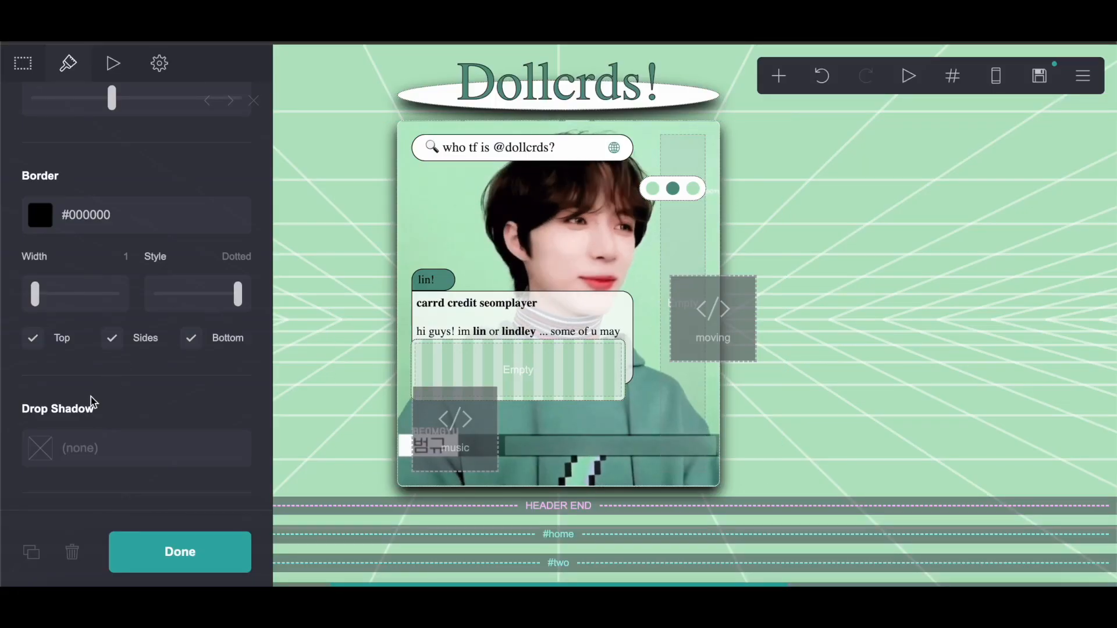
pyautogui.scroll(-4, 90, 396)
pyautogui.hotkey('ctrl', 'Tab')
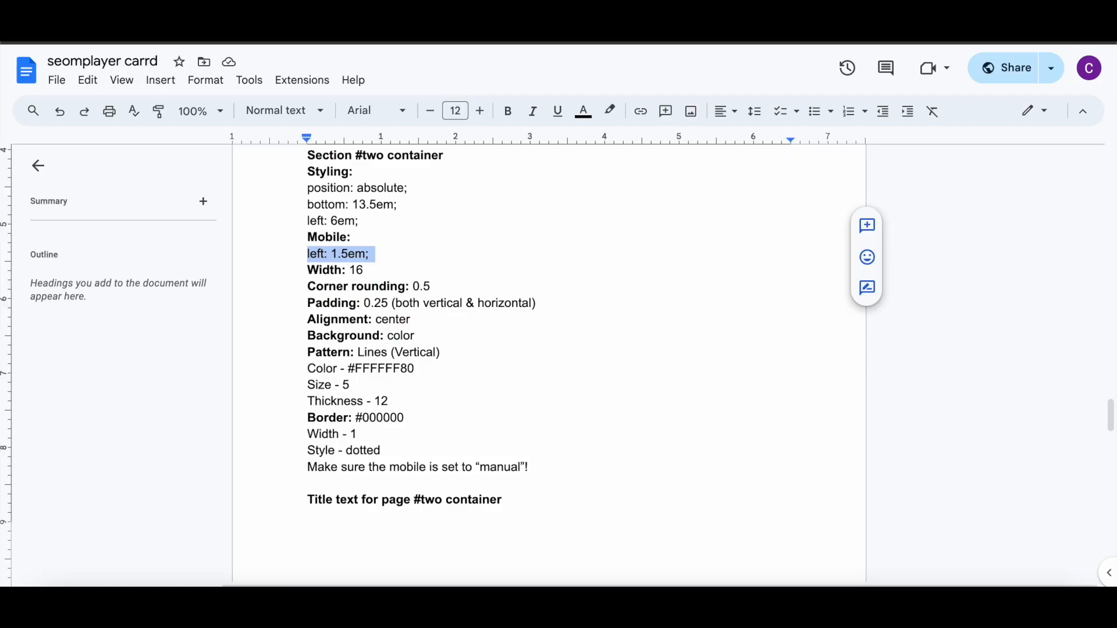
pyautogui.scroll(-7, 369, 320)
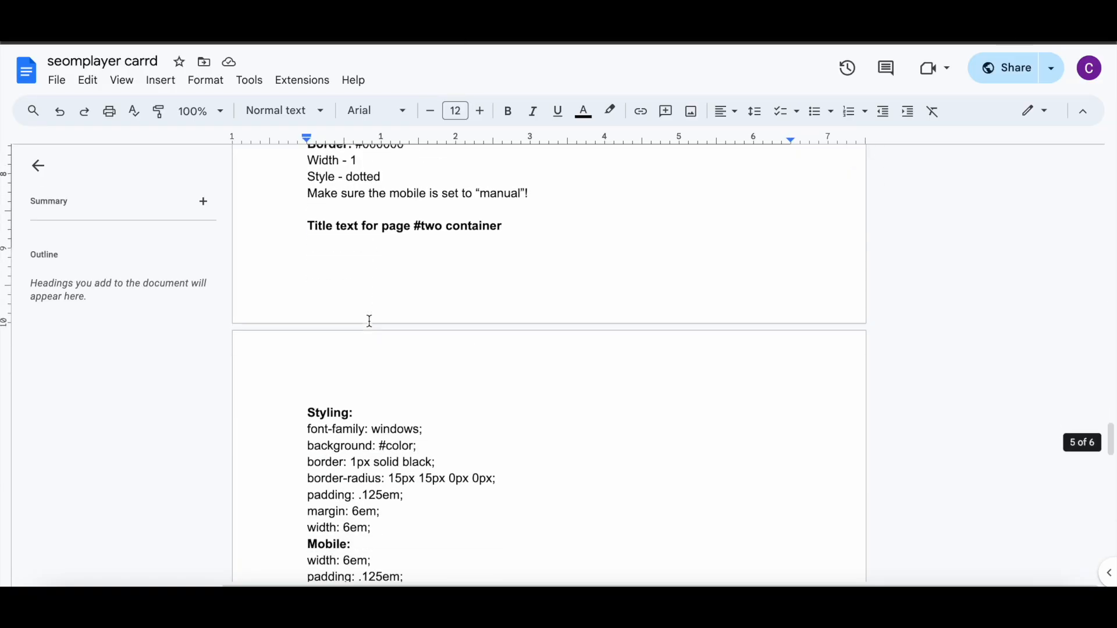
pyautogui.scroll(-1, 368, 320)
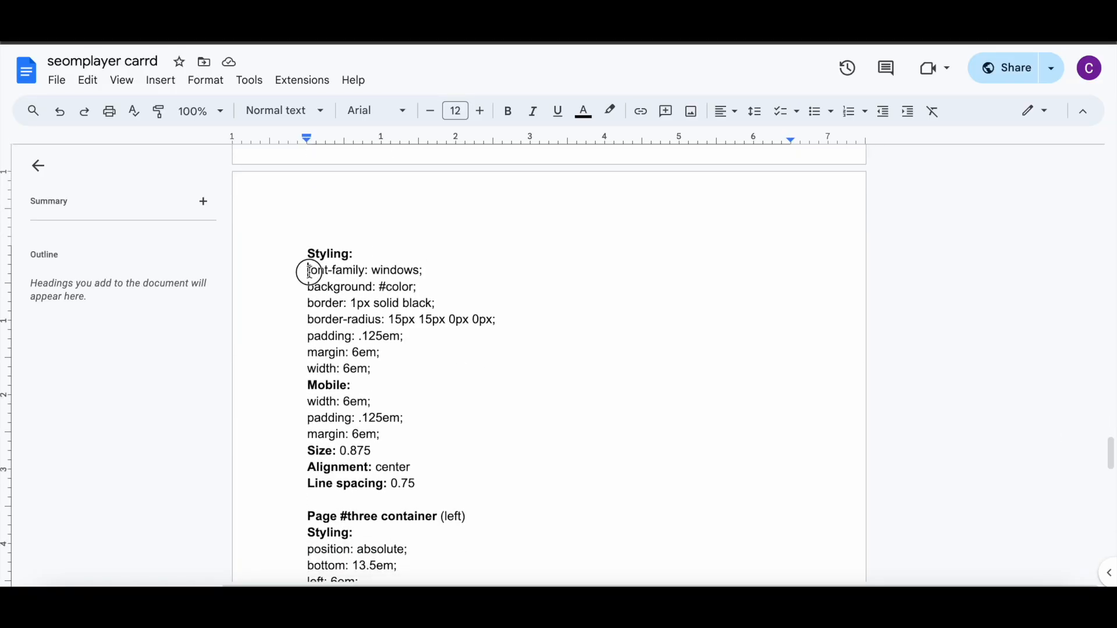
pyautogui.moveTo(308, 272); pyautogui.dragTo(406, 369)
pyautogui.rightClick(356, 329)
pyautogui.click(395, 225)
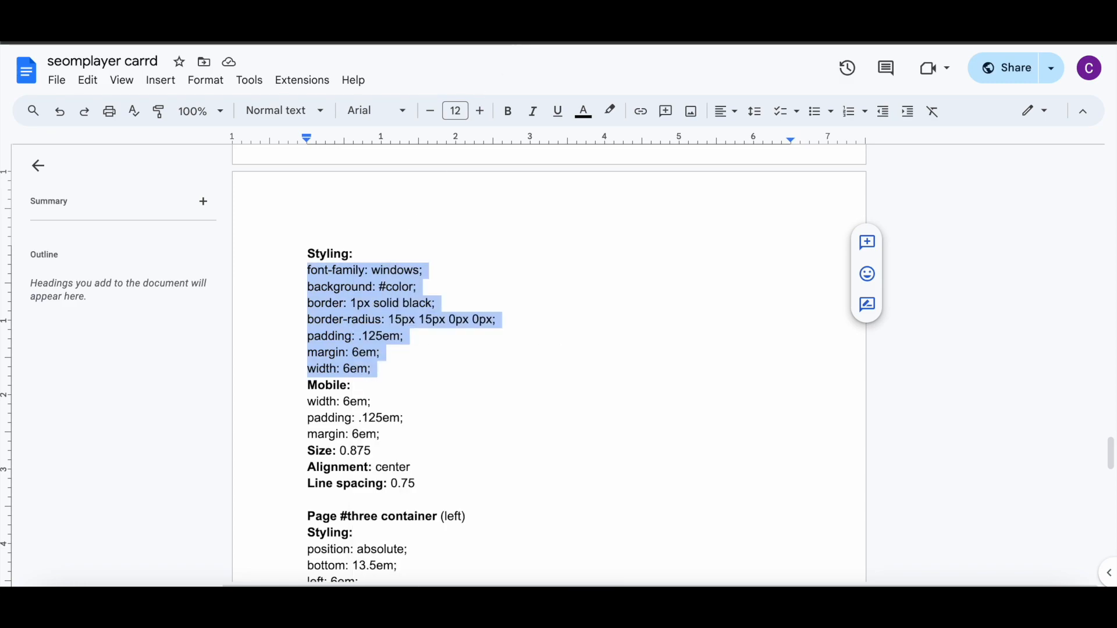
# Step: Move a 'lin!' title text element into the #two container
pyautogui.hotkey('ctrl', 'Tab')
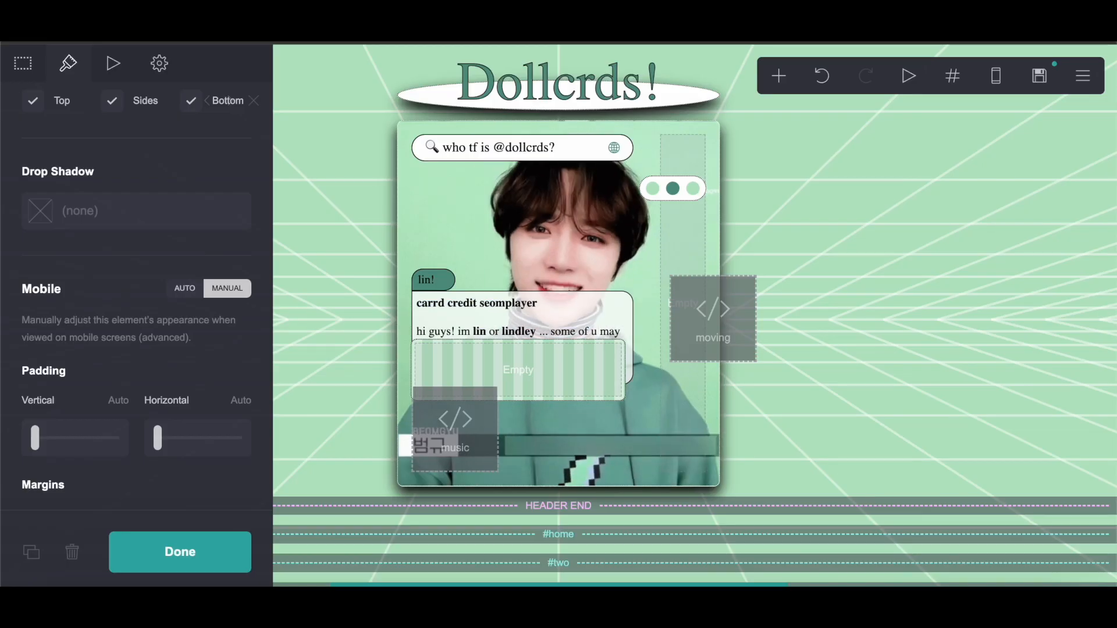
pyautogui.click(449, 275)
pyautogui.moveTo(511, 318); pyautogui.dragTo(527, 410)
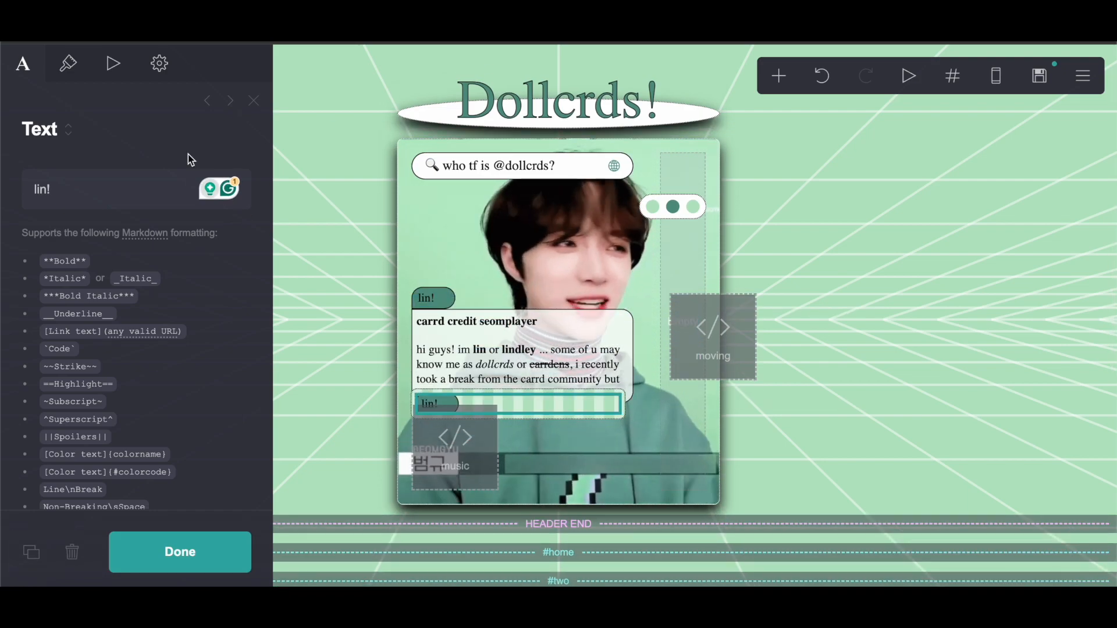
# Step: Paste the copied CSS into the title text's default custom style
pyautogui.click(159, 64)
pyautogui.click(151, 188)
pyautogui.scroll(-2, 35, 267)
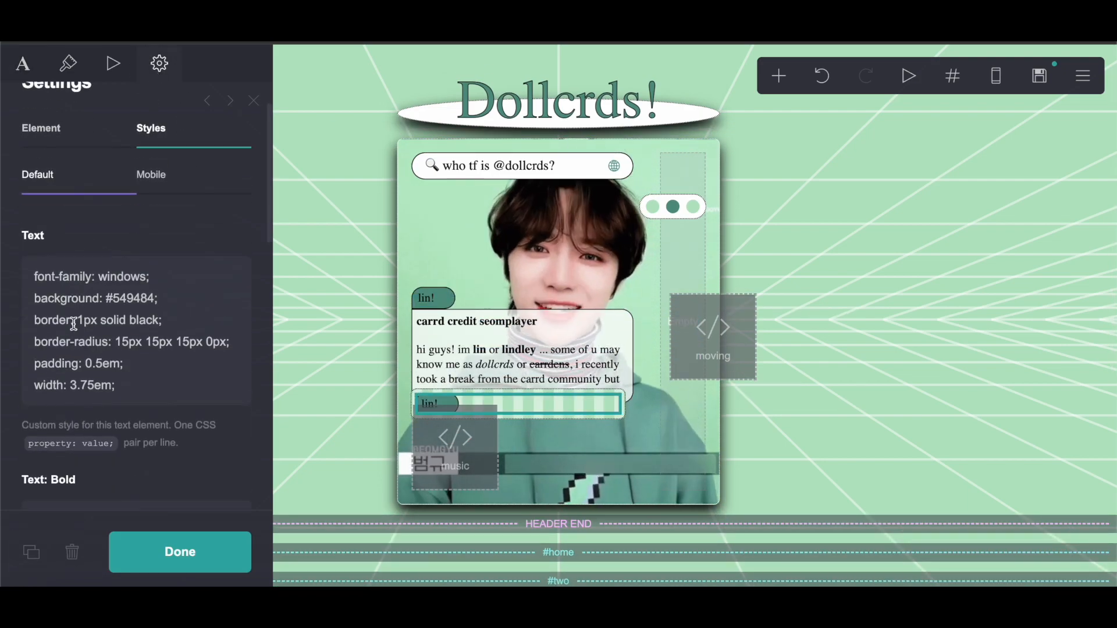
pyautogui.moveTo(33, 248); pyautogui.dragTo(151, 357)
pyautogui.rightClick(152, 357)
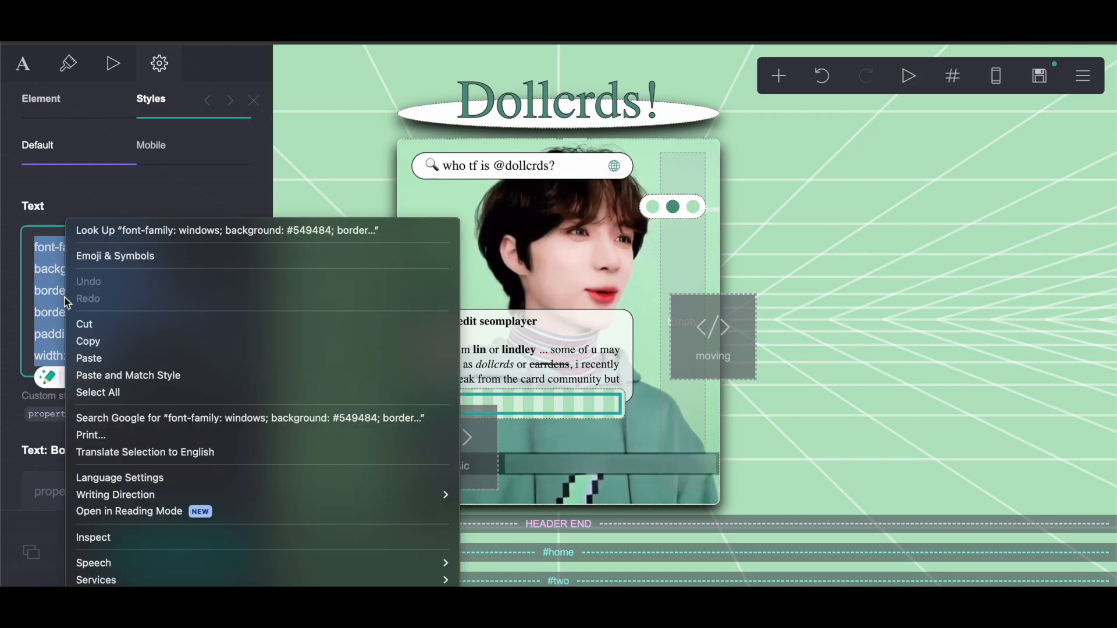
pyautogui.click(88, 356)
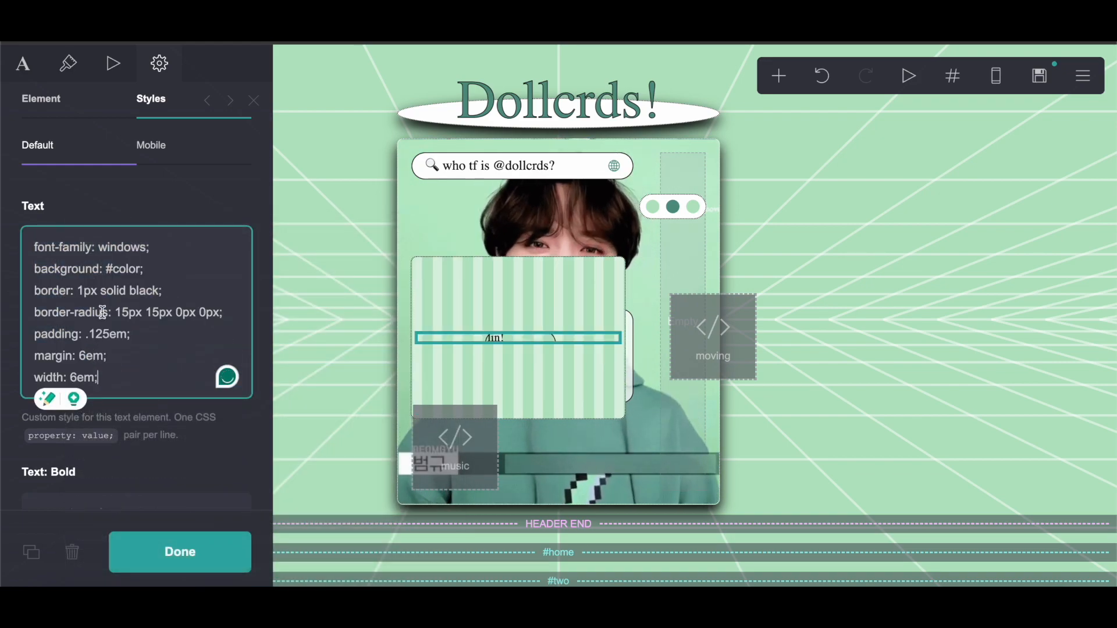
# Step: Copy the mobile width, padding and margin CSS from the notes and paste it over the title text's mobile custom style
pyautogui.click(197, 141)
pyautogui.hotkey('alt', 'Tab')
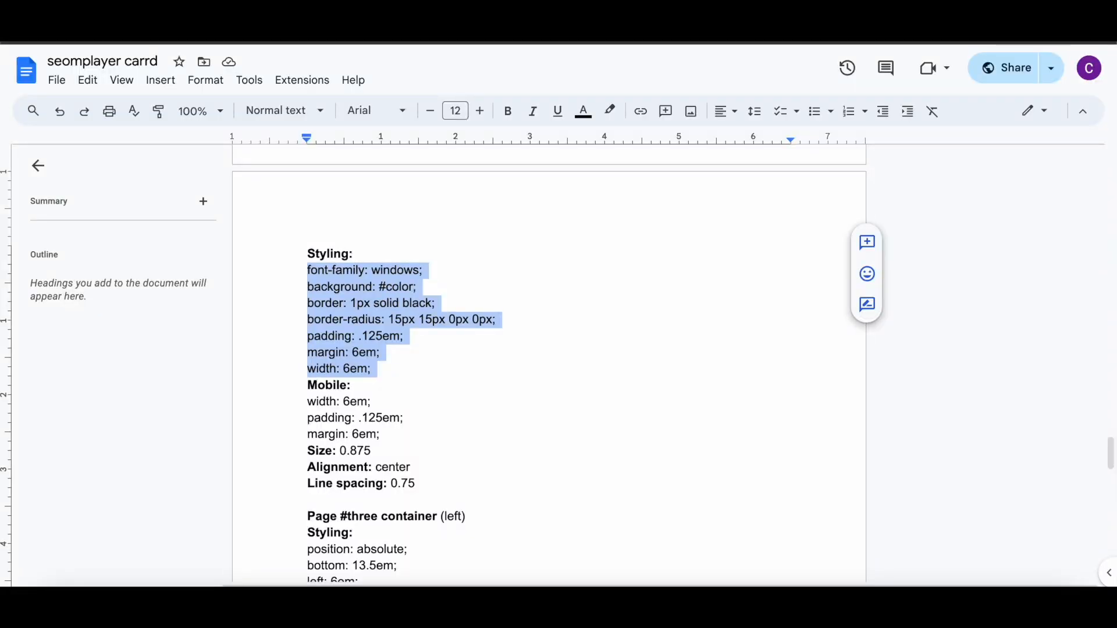
pyautogui.click(375, 318)
pyautogui.moveTo(305, 406); pyautogui.dragTo(393, 412)
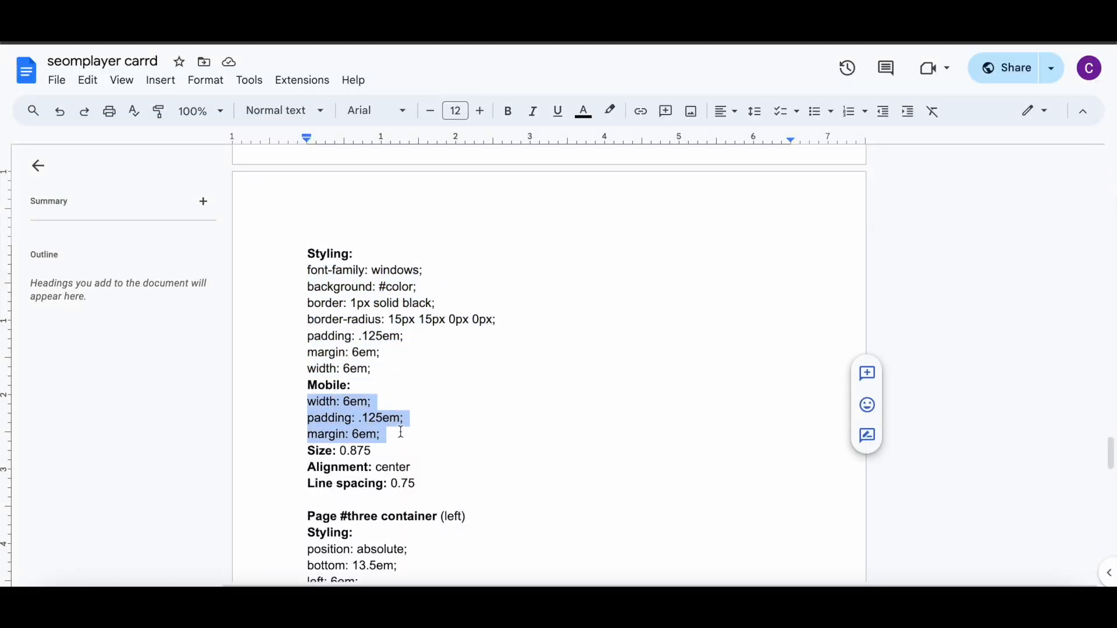
pyautogui.rightClick(400, 432)
pyautogui.click(401, 227)
pyautogui.click(477, 23)
pyautogui.moveTo(67, 255); pyautogui.dragTo(38, 251)
pyautogui.rightClick(116, 260)
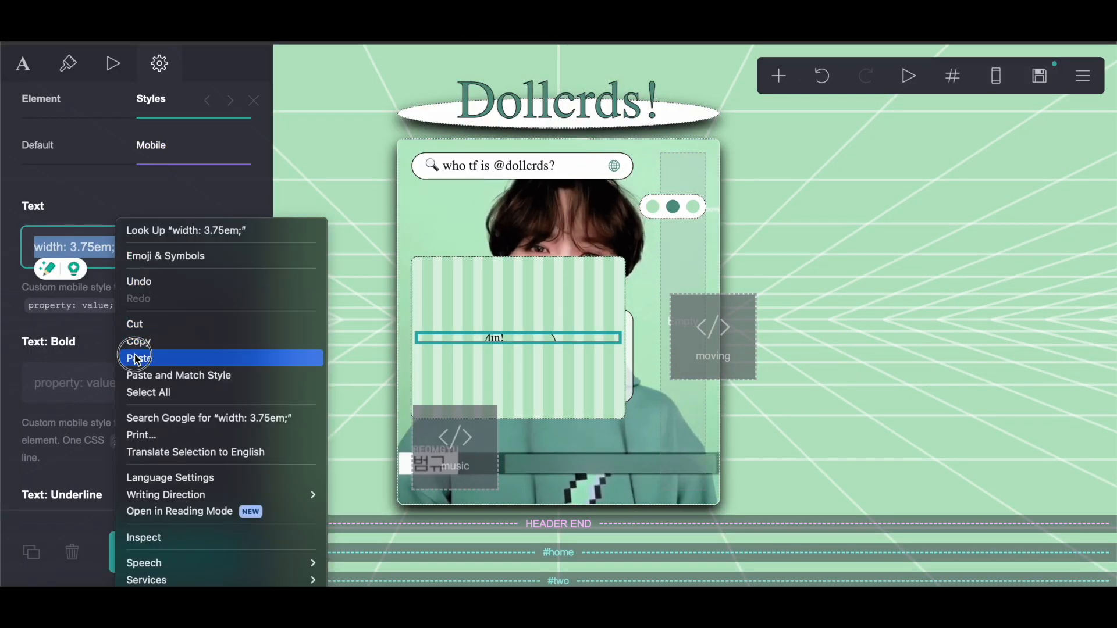
pyautogui.click(143, 356)
# Step: Check the title text's size, line spacing and mobile custom style settings
pyautogui.click(68, 63)
pyautogui.scroll(-10, 226, 343)
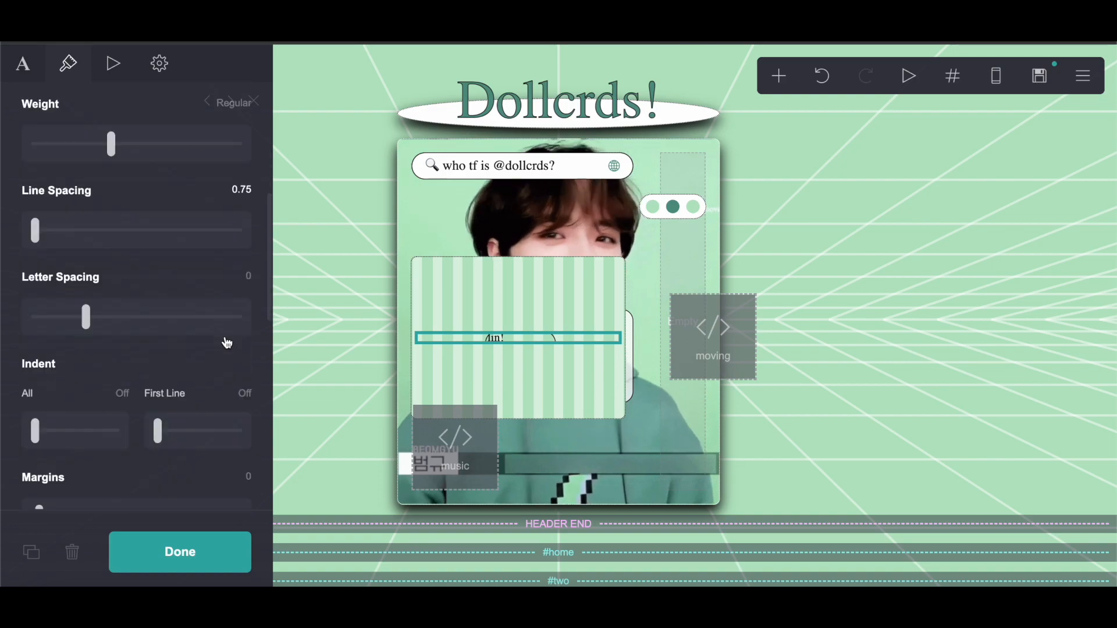
pyautogui.click(119, 402)
pyautogui.click(109, 420)
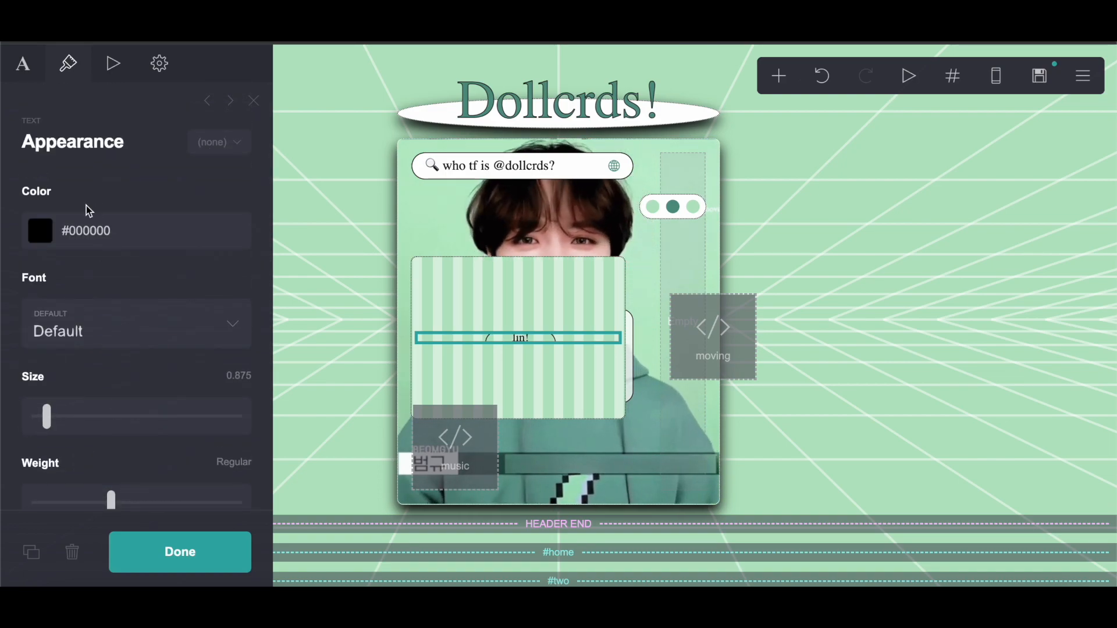
pyautogui.click(163, 67)
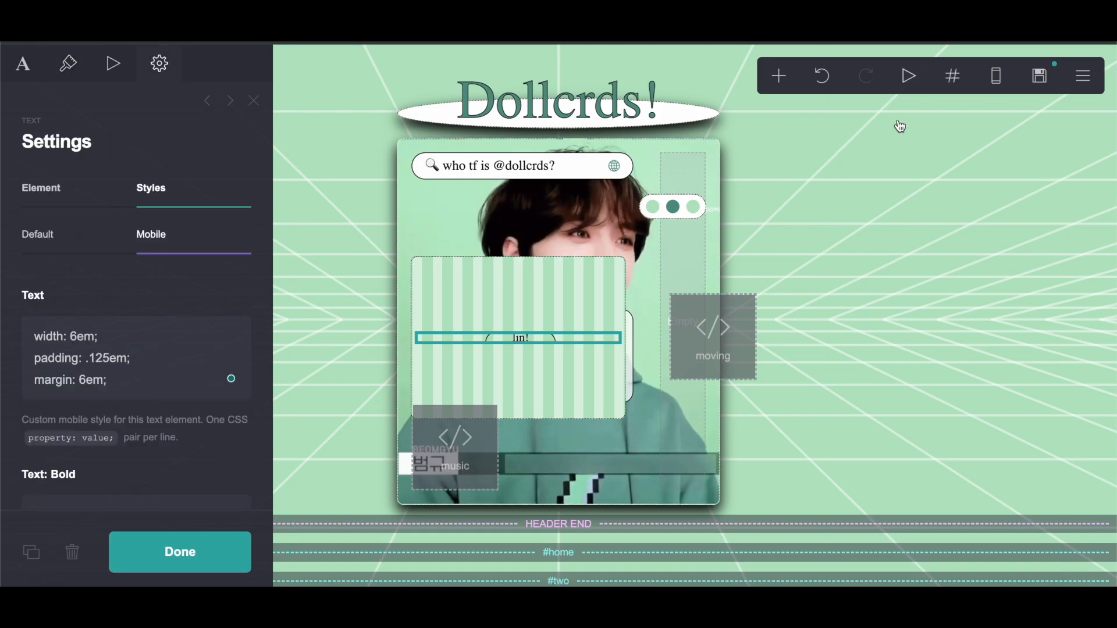
# Step: Copy the #549484 color code from the second navigation icon's color setting
pyautogui.click(662, 212)
pyautogui.click(110, 259)
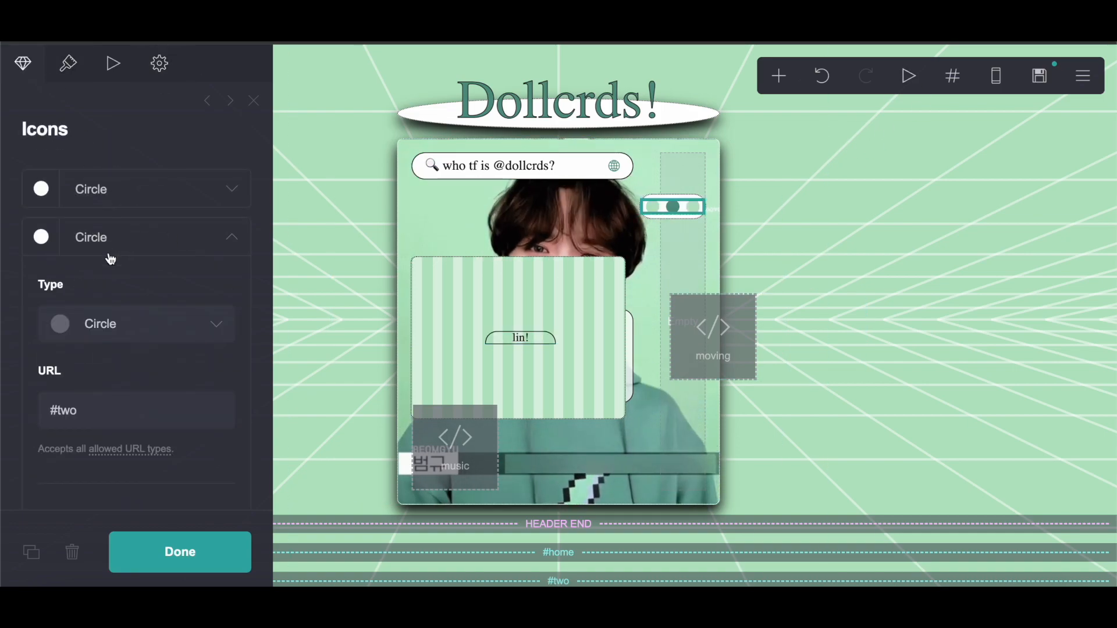
pyautogui.scroll(-5, 111, 258)
pyautogui.scroll(-1, 110, 259)
pyautogui.click(84, 275)
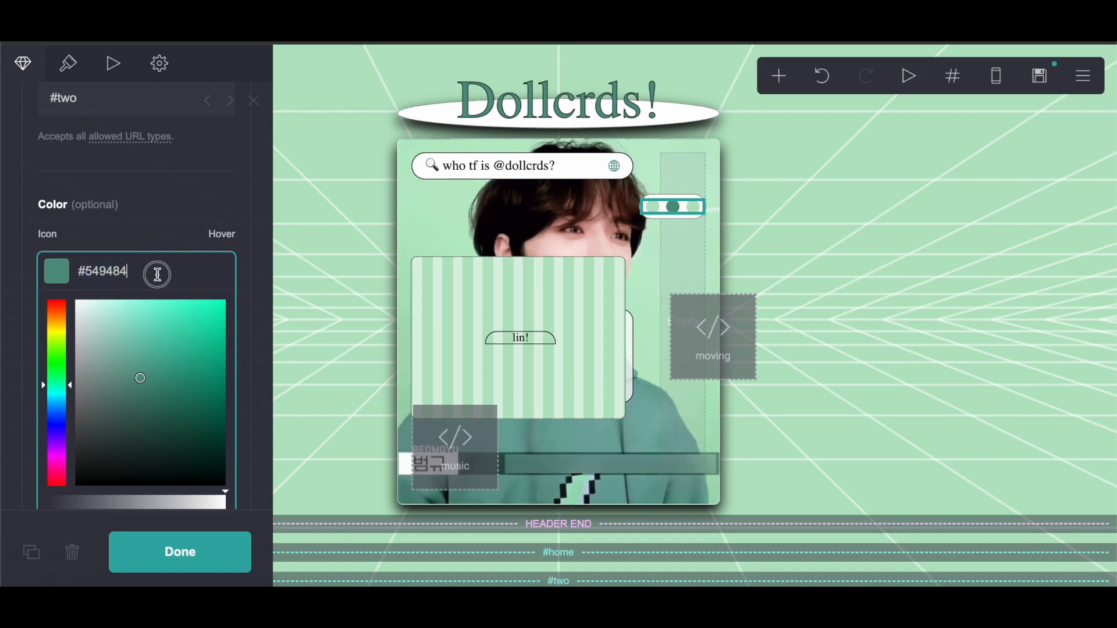
pyautogui.rightClick(86, 274)
pyautogui.click(116, 342)
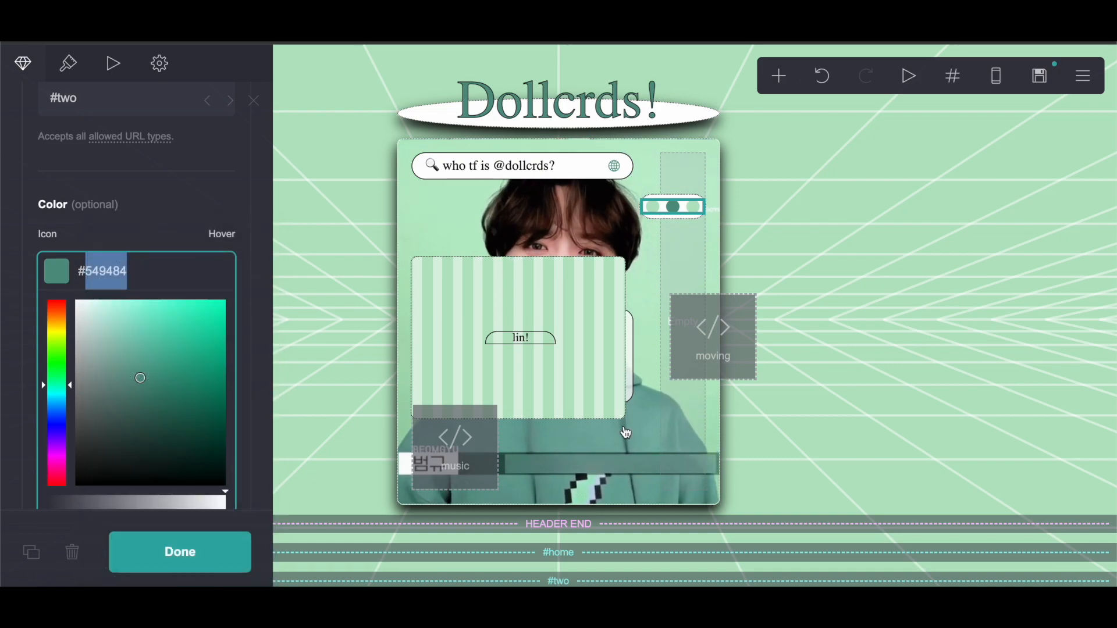
# Step: Paste #549484 as the title text's default style background and change its text to 'tutorials!'
pyautogui.click(523, 346)
pyautogui.click(70, 238)
pyautogui.click(130, 364)
pyautogui.rightClick(116, 365)
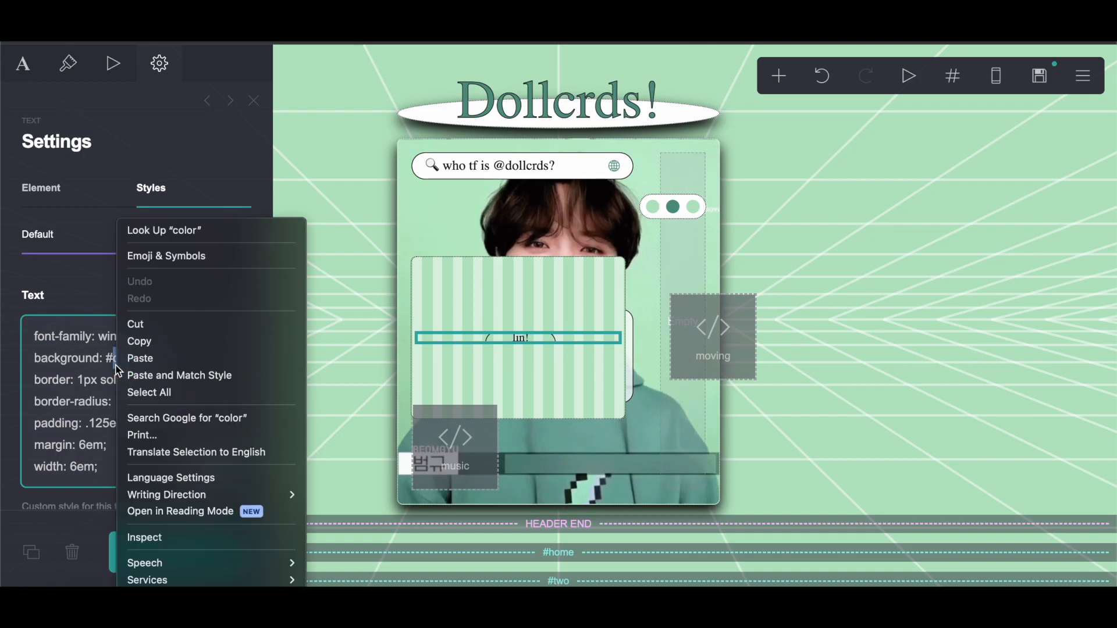
pyautogui.click(147, 356)
pyautogui.click(6, 71)
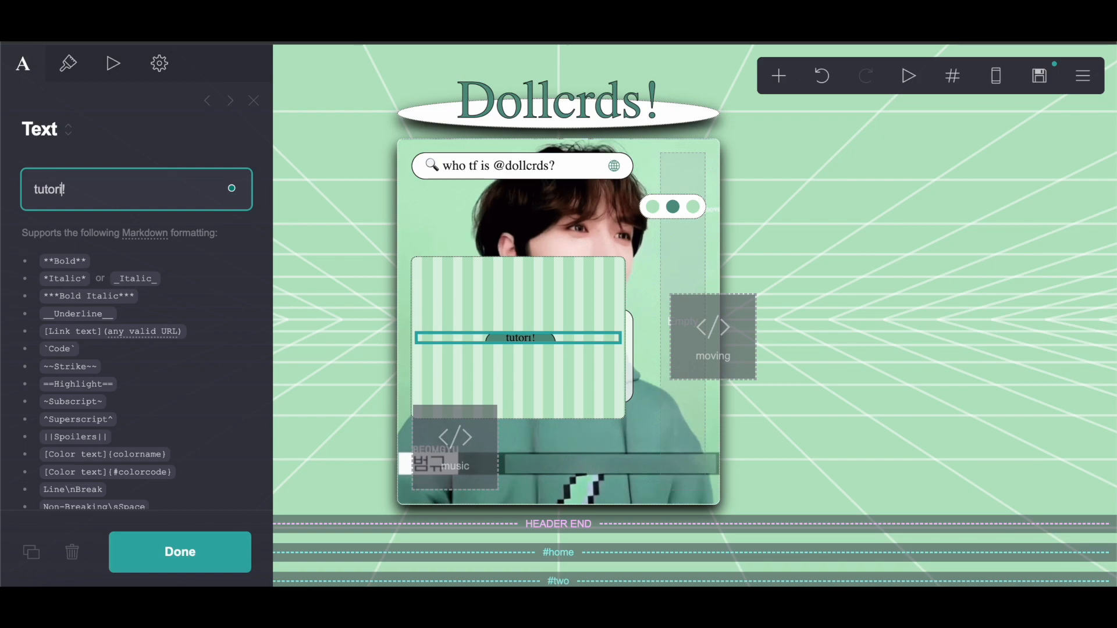
pyautogui.click(171, 567)
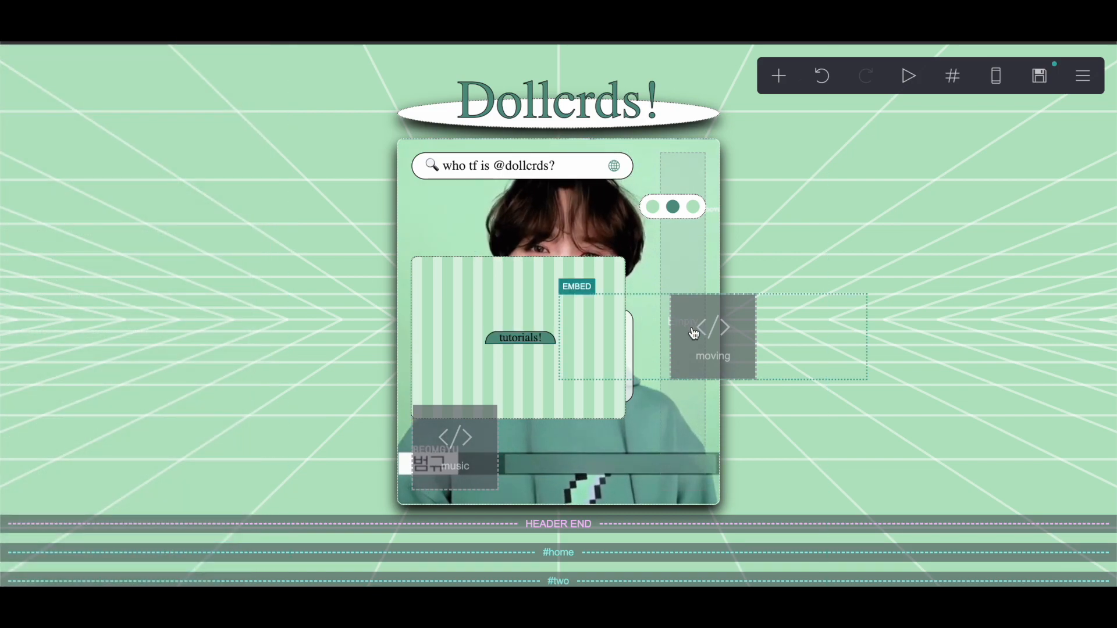
# Step: Drag the striped #two container lower in the page layout
pyautogui.scroll(-3, 586, 330)
pyautogui.moveTo(466, 124); pyautogui.dragTo(661, 520)
pyautogui.scroll(-2, 663, 518)
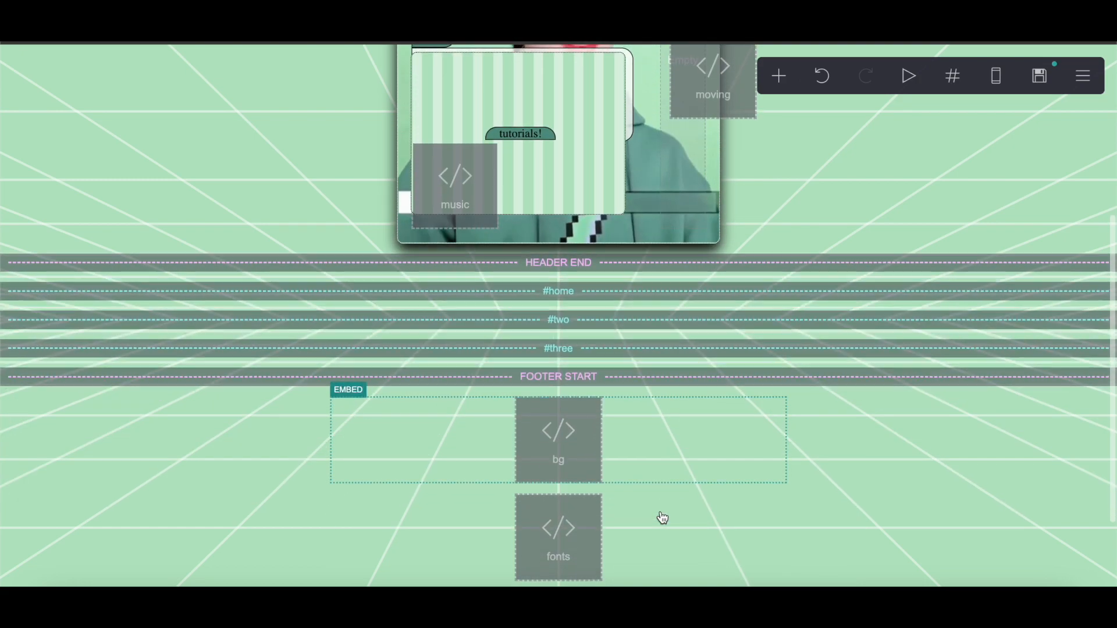
pyautogui.moveTo(436, 78); pyautogui.dragTo(591, 554)
# Step: Duplicate the 'carrd credit seomplayer' text box and move the copy into the striped container
pyautogui.scroll(3, 591, 554)
pyautogui.click(464, 117)
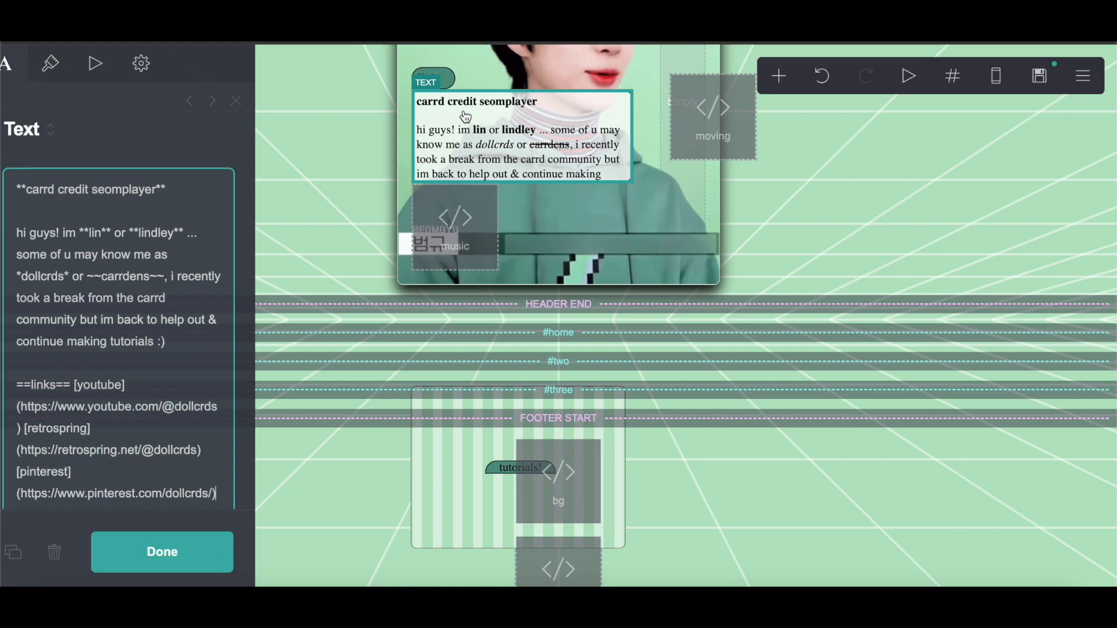
pyautogui.click(32, 549)
pyautogui.scroll(-3, 379, 394)
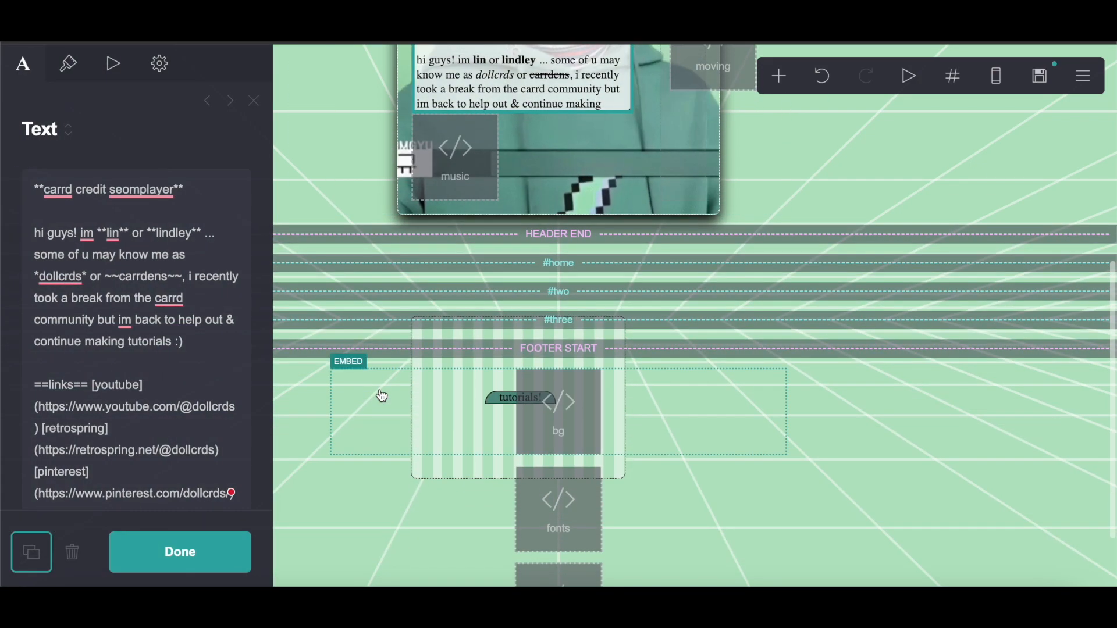
pyautogui.moveTo(457, 56); pyautogui.dragTo(509, 432)
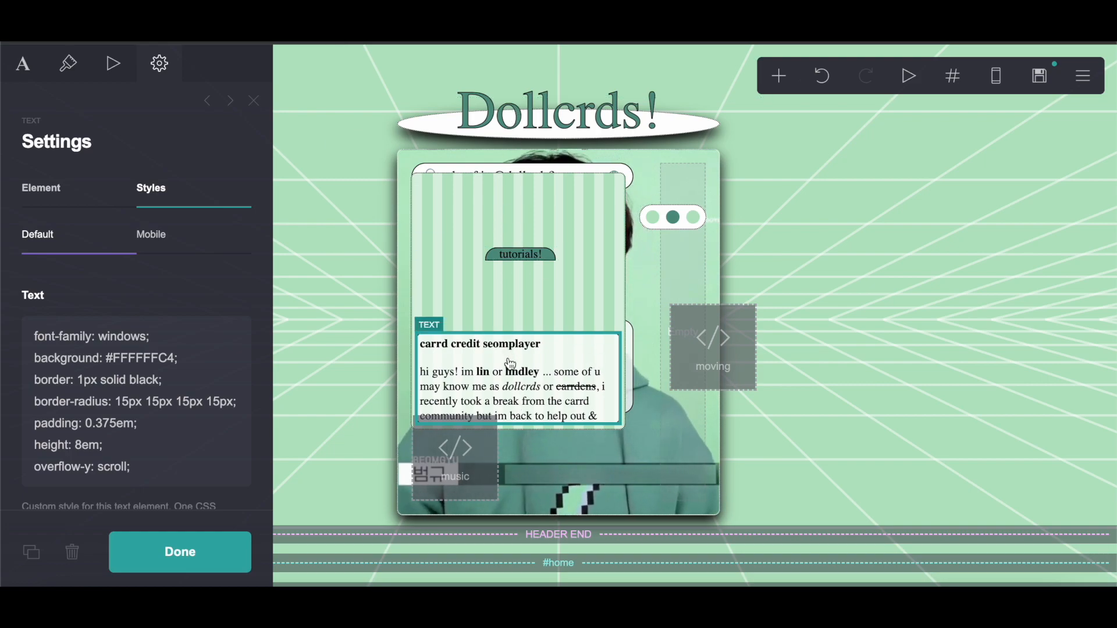
# Step: Set the striped container's background color to #549484, copied from the color picker site
pyautogui.click(440, 202)
pyautogui.scroll(-10, 104, 248)
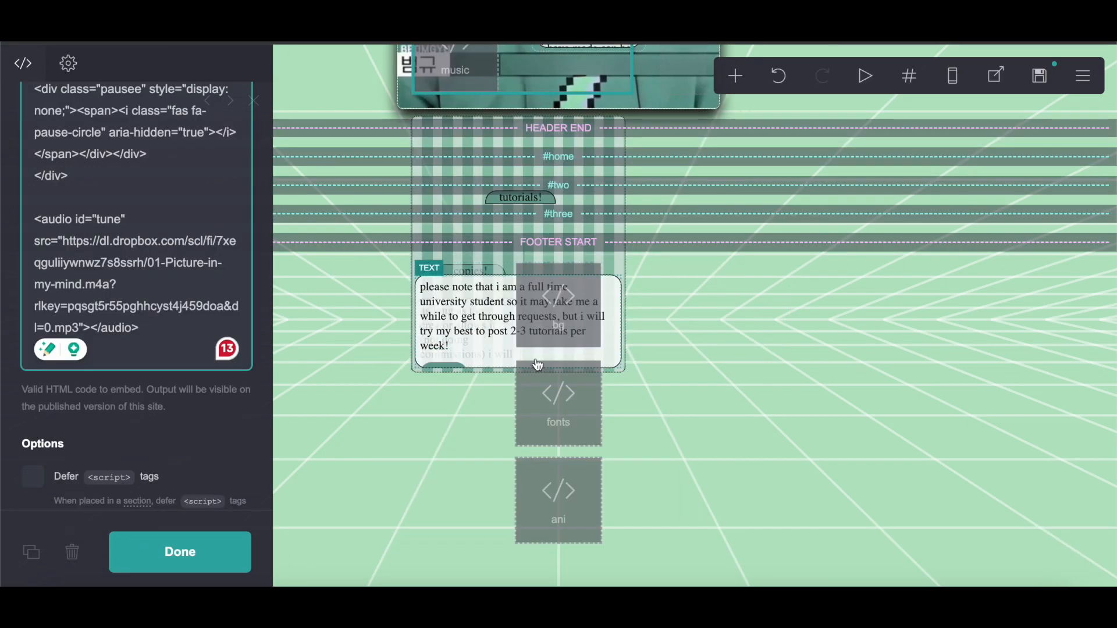
pyautogui.scroll(2, 535, 367)
pyautogui.click(427, 360)
pyautogui.scroll(-6, 152, 395)
pyautogui.scroll(3, 152, 395)
pyautogui.scroll(2, 638, 424)
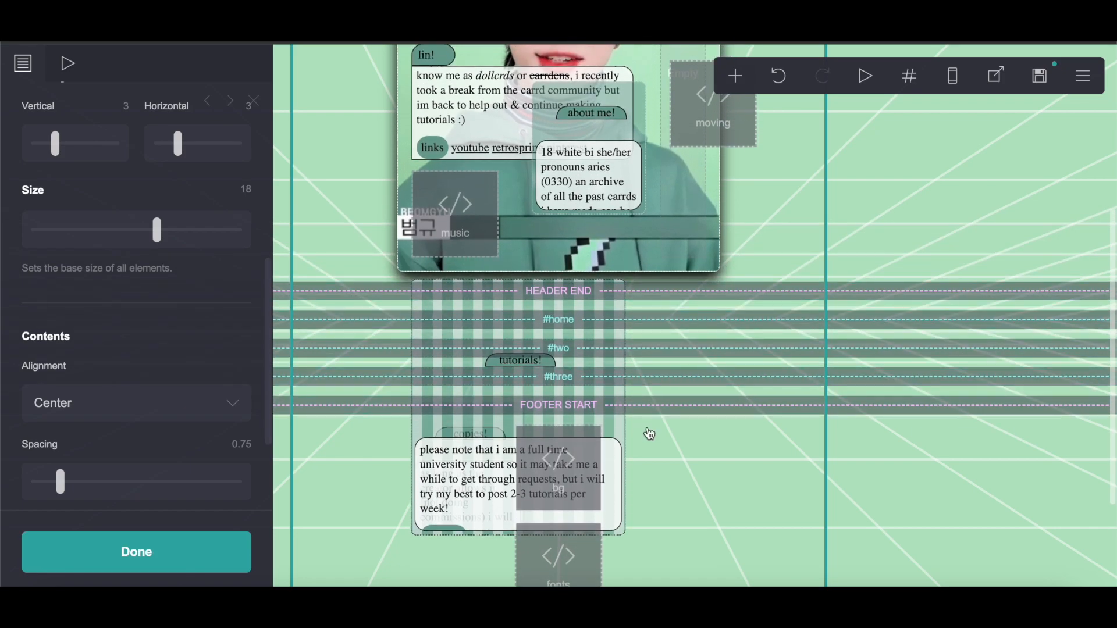
pyautogui.scroll(3, 142, 349)
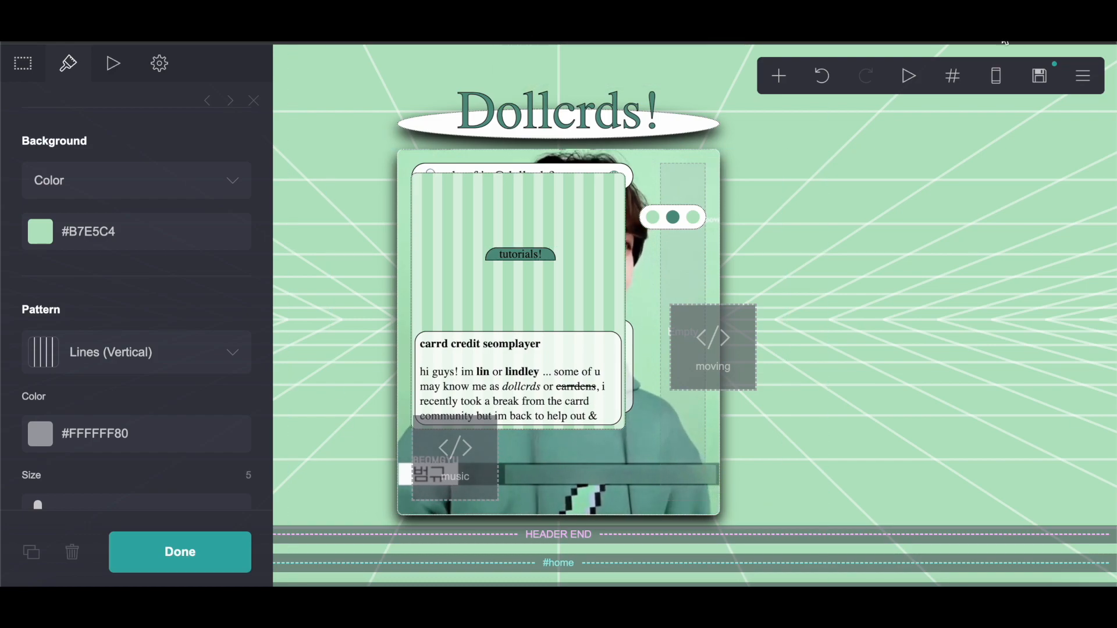
pyautogui.click(647, 8)
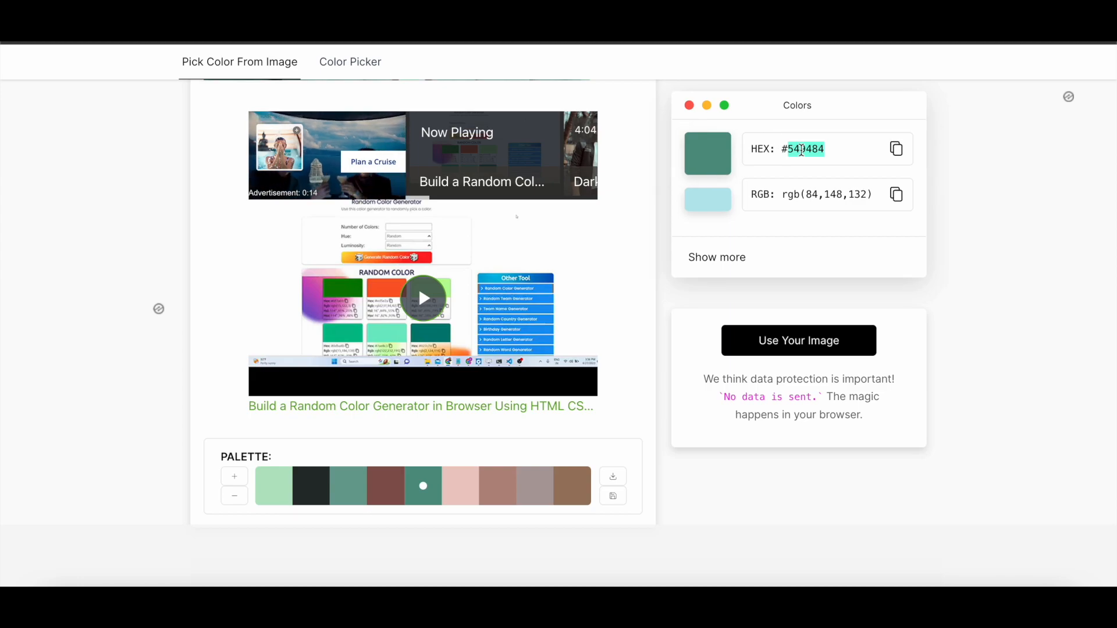
pyautogui.rightClick(798, 147)
pyautogui.click(823, 180)
pyautogui.hotkey('ctrl', 'shift', 'Tab')
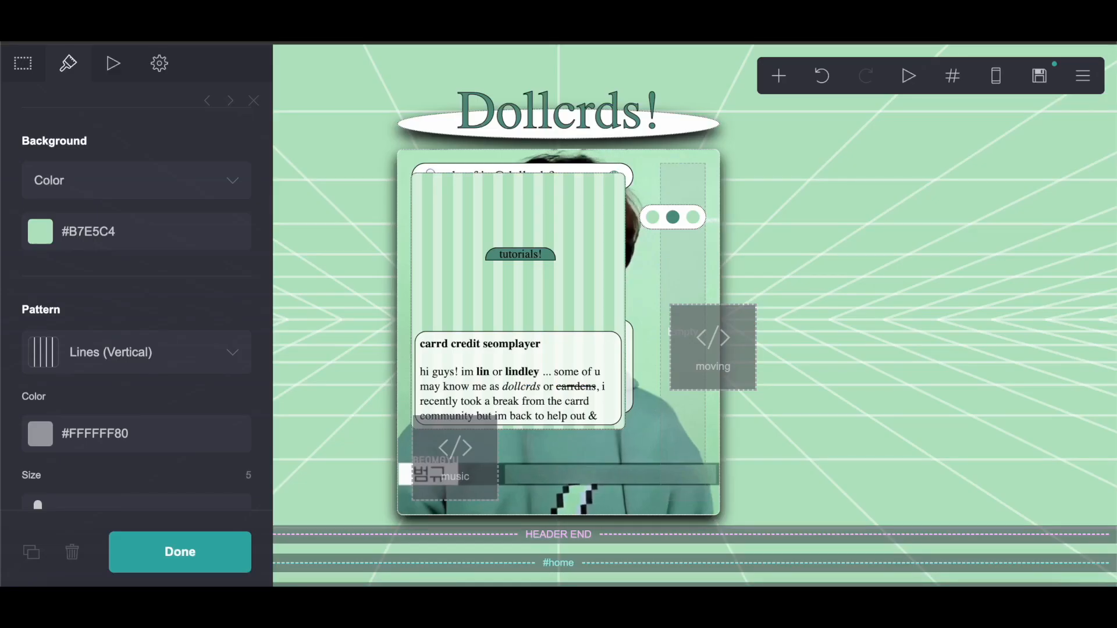
pyautogui.click(70, 243)
pyautogui.rightClick(70, 233)
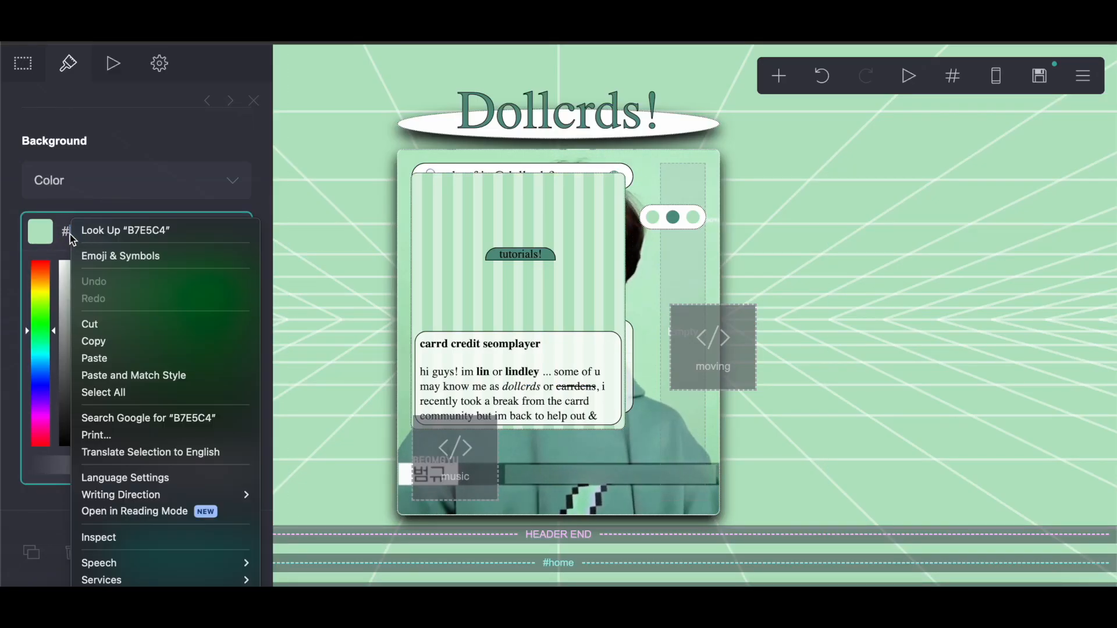
pyautogui.click(84, 355)
pyautogui.click(157, 142)
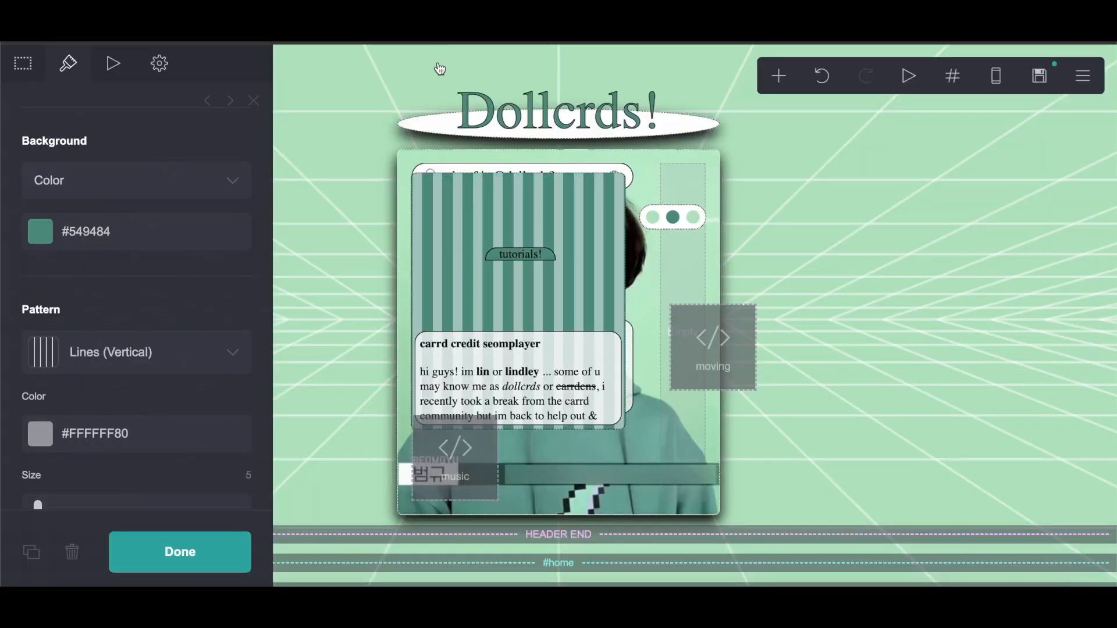
# Step: Make the container's background semi-transparent by setting it to #54948480
pyautogui.click(122, 234)
pyautogui.moveTo(188, 468); pyautogui.dragTo(142, 466)
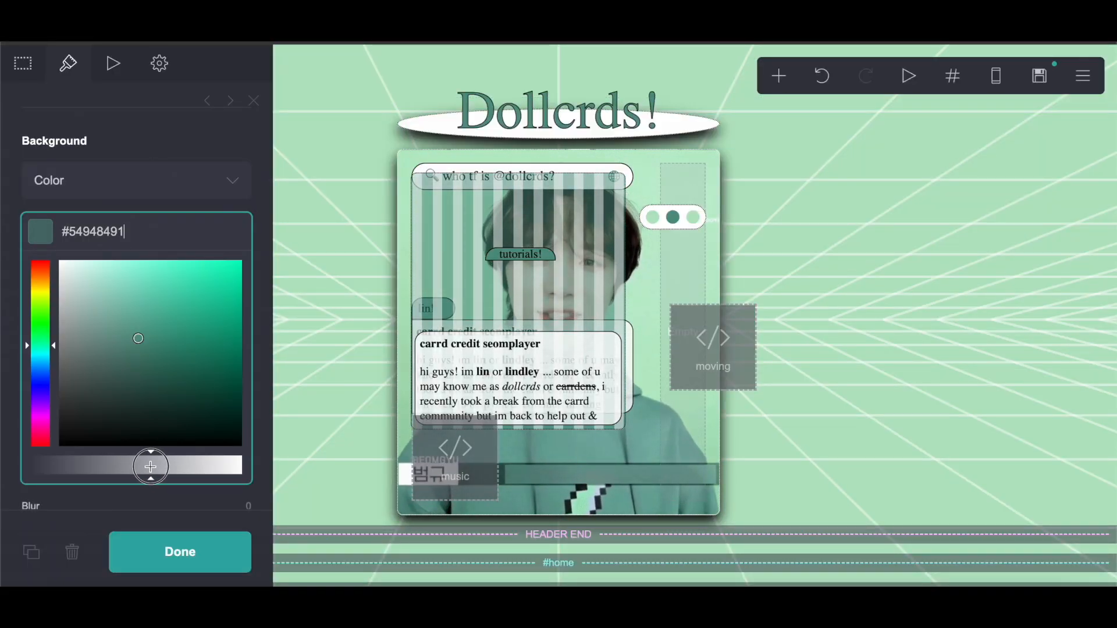
pyautogui.press('BackSpace')
pyautogui.press('BackSpace')
pyautogui.write('80')
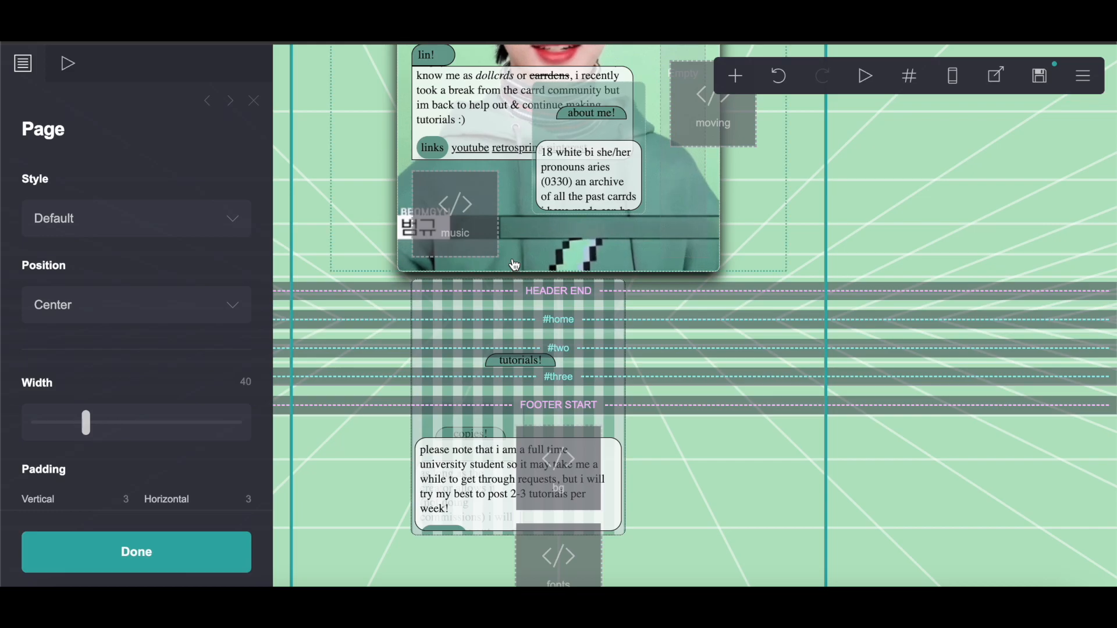
pyautogui.scroll(-1, 582, 291)
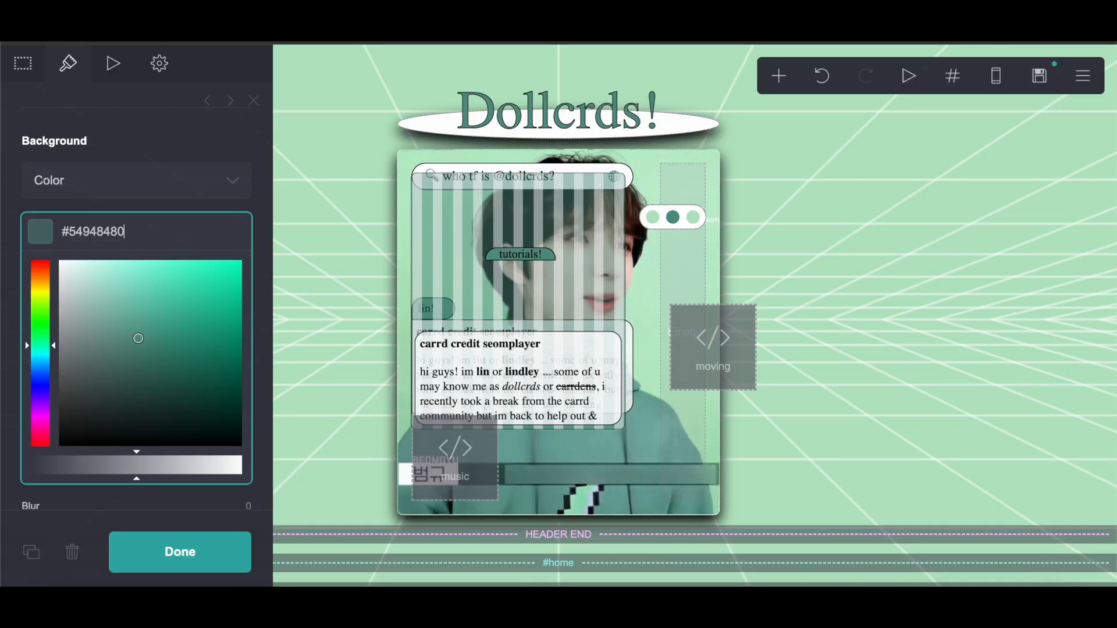
pyautogui.click(121, 498)
pyautogui.click(157, 550)
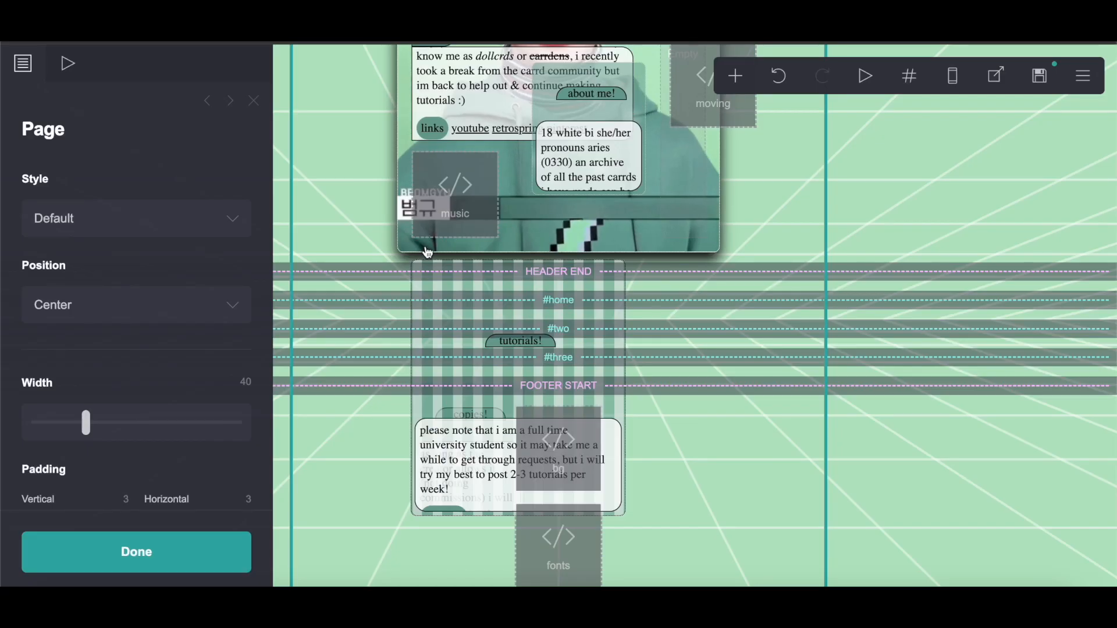
# Step: Copy all the text from the 'please note that…' text box below the footer
pyautogui.scroll(-3, 426, 248)
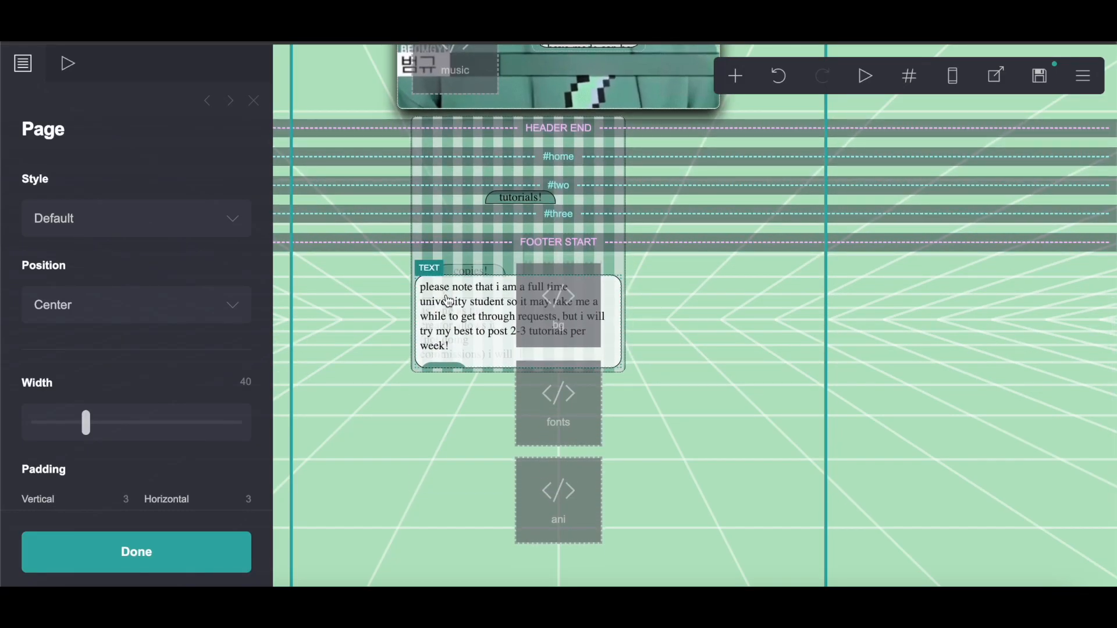
pyautogui.scroll(3, 448, 302)
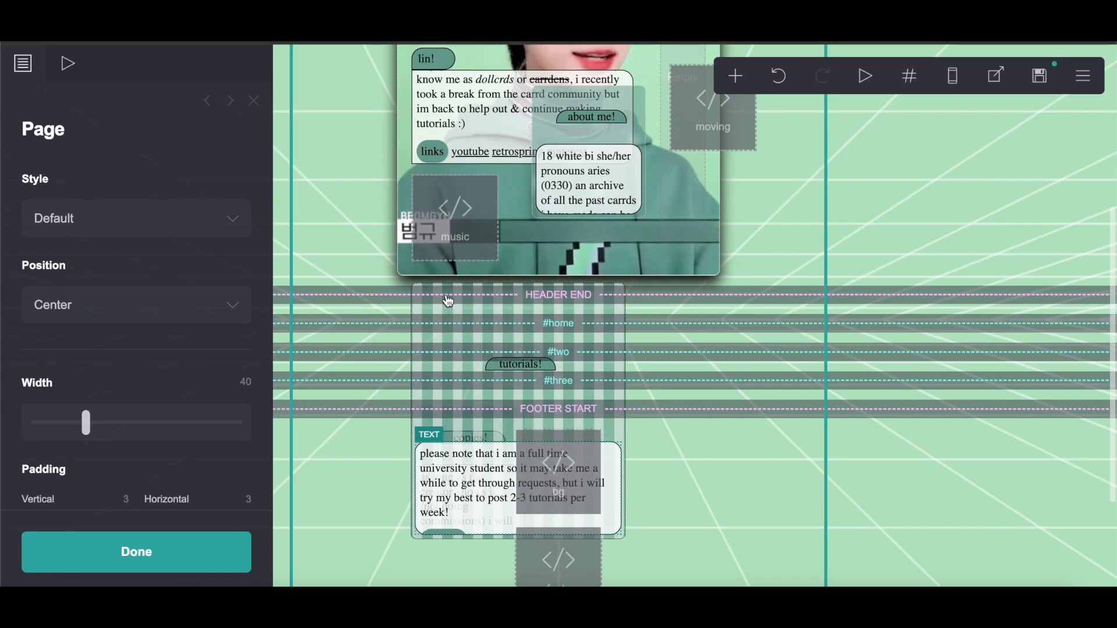
pyautogui.click(449, 491)
pyautogui.click(50, 133)
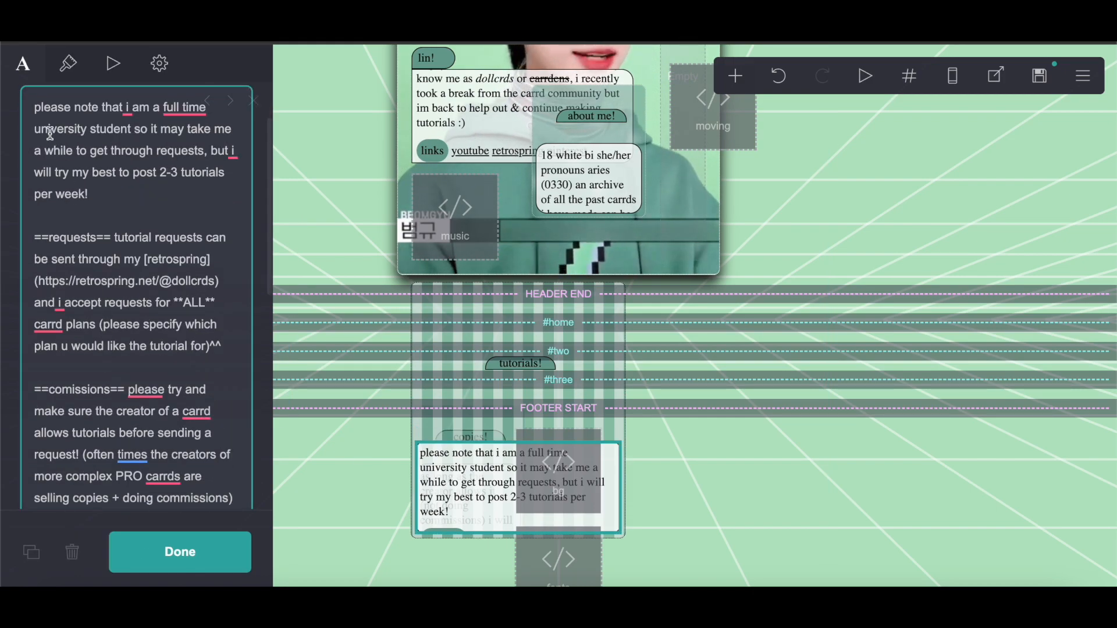
pyautogui.moveTo(50, 133); pyautogui.dragTo(219, 512)
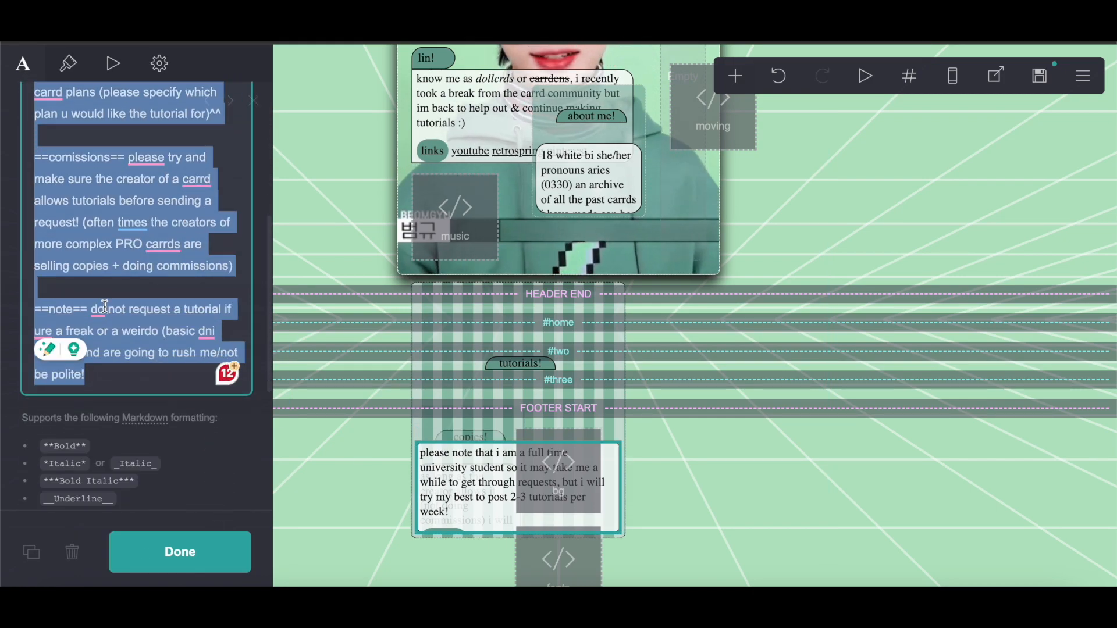
pyautogui.rightClick(130, 309)
pyautogui.click(139, 342)
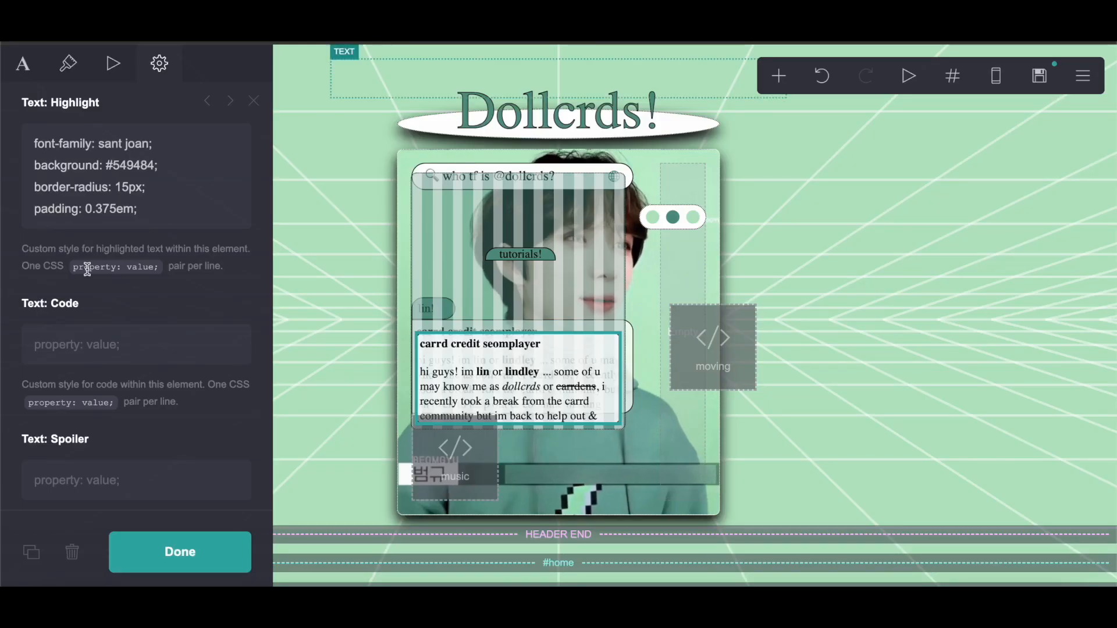
# Step: Replace the duplicated text box's content with the copied 'please note that…' text
pyautogui.scroll(5, 85, 265)
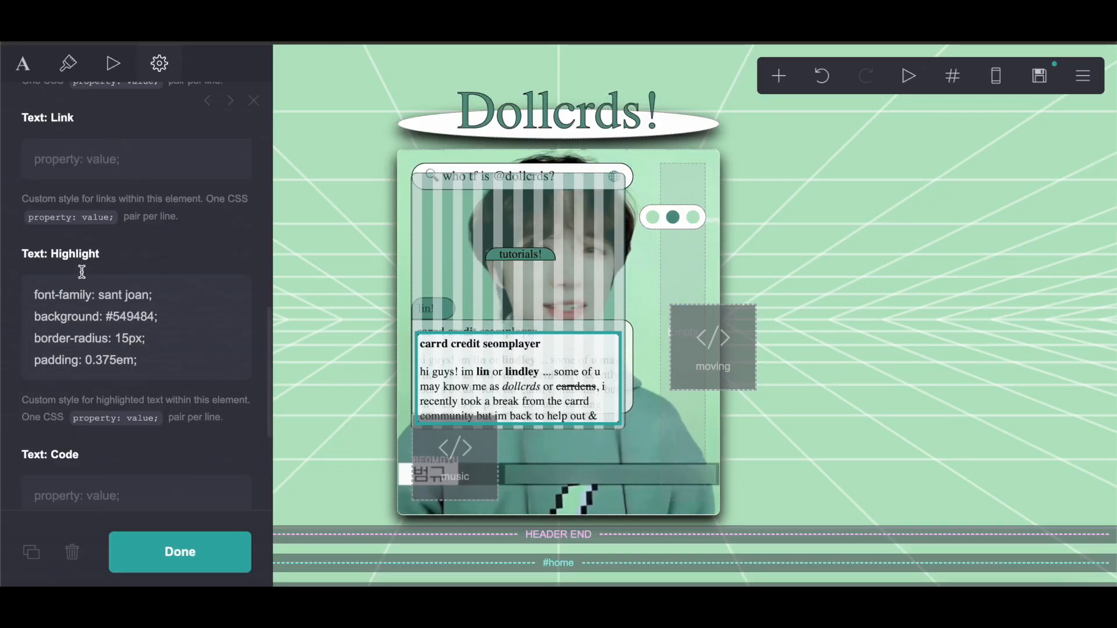
pyautogui.click(23, 66)
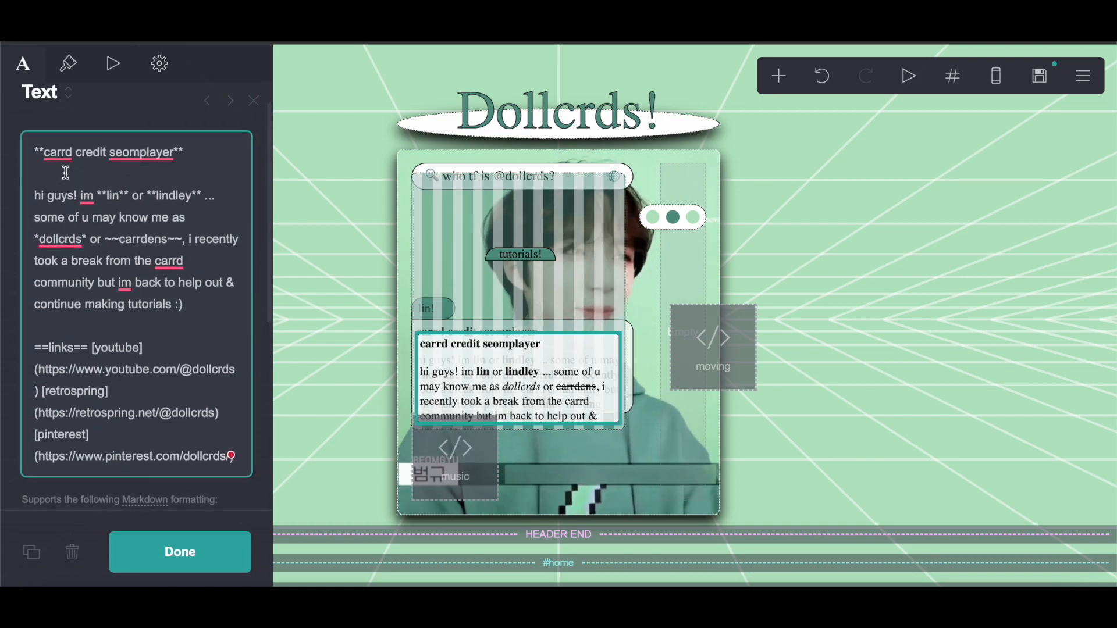
pyautogui.moveTo(34, 150); pyautogui.dragTo(283, 462)
pyautogui.rightClick(175, 214)
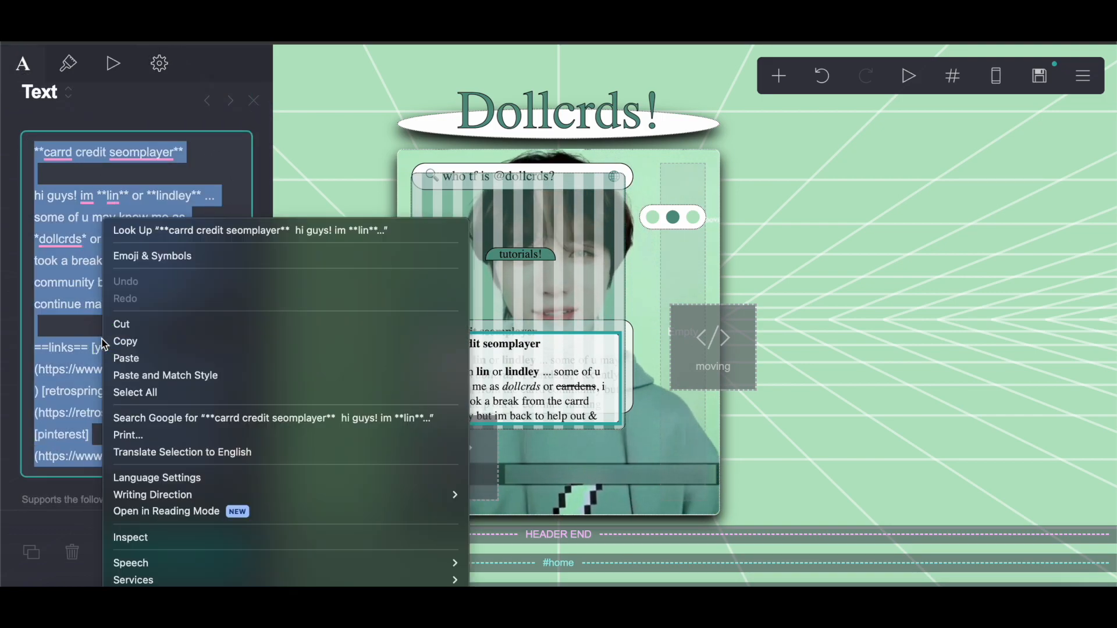
pyautogui.click(123, 356)
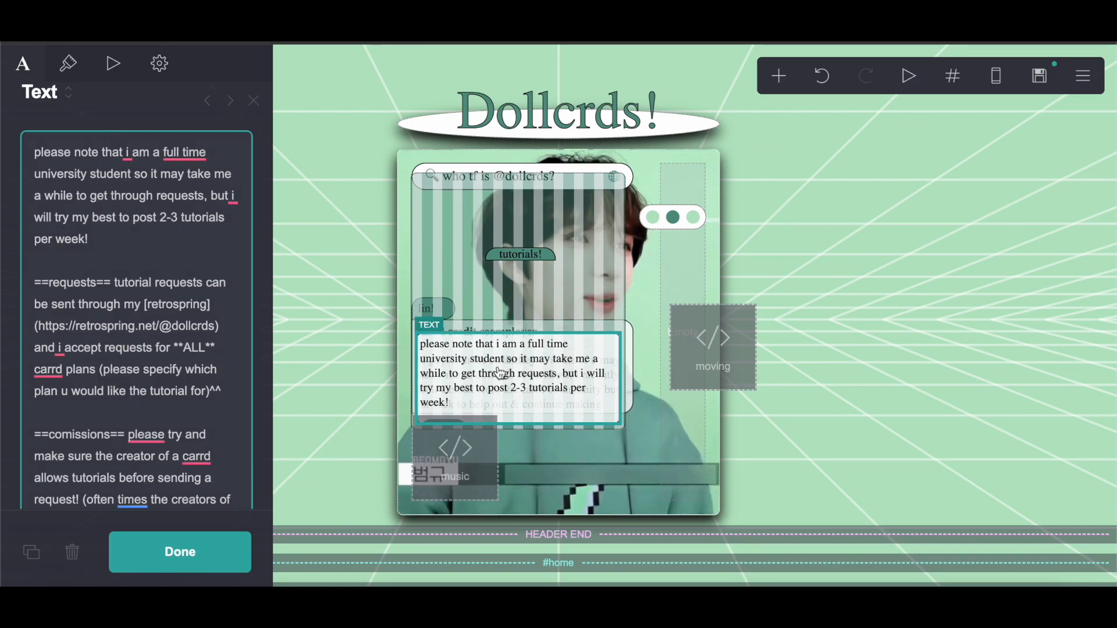
pyautogui.scroll(-5, 500, 373)
pyautogui.scroll(5, 500, 372)
pyautogui.click(180, 551)
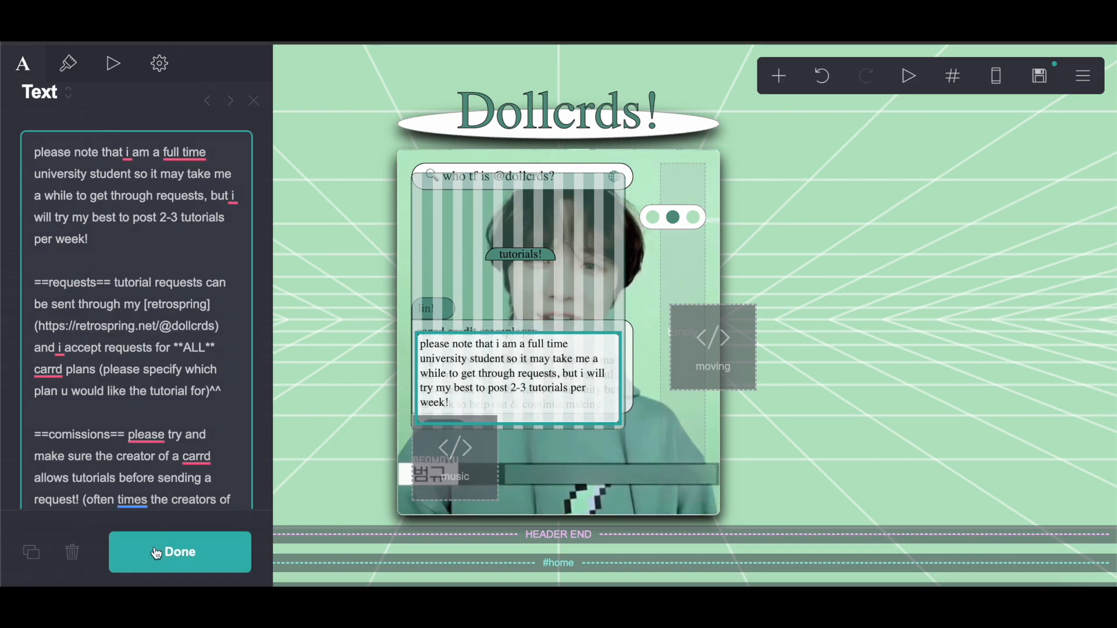
# Step: Add a new container and move it into the header's image container
pyautogui.scroll(-2, 516, 294)
pyautogui.scroll(-4, 516, 294)
pyautogui.click(779, 76)
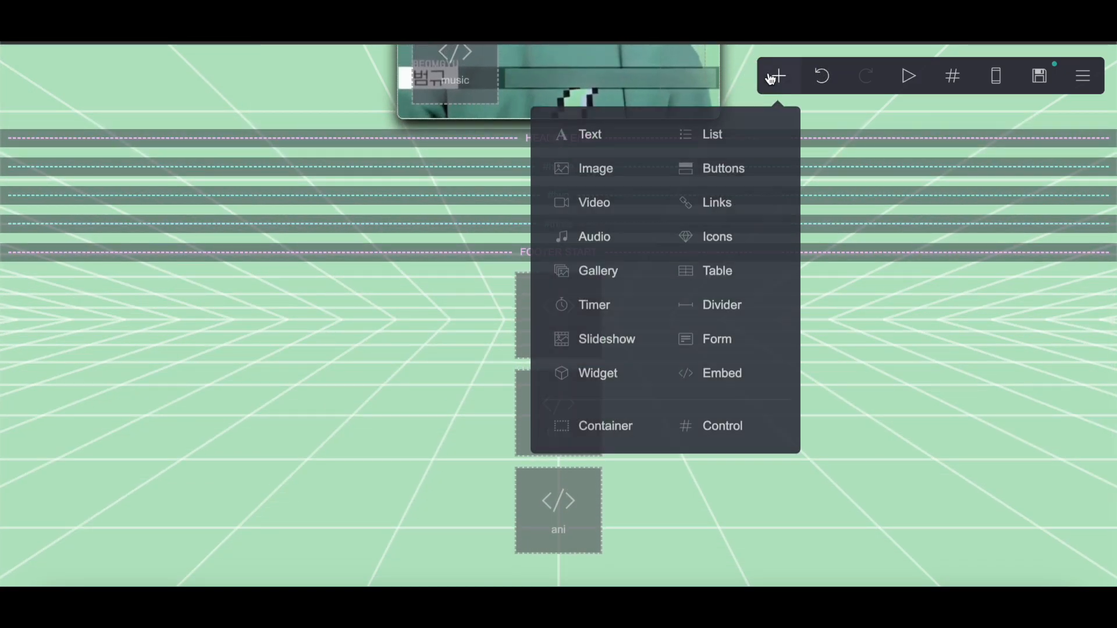
pyautogui.click(623, 430)
pyautogui.moveTo(448, 349); pyautogui.dragTo(564, 340)
# Step: Copy the #three left container's default styling lines from the notes document
pyautogui.scroll(4, 598, 219)
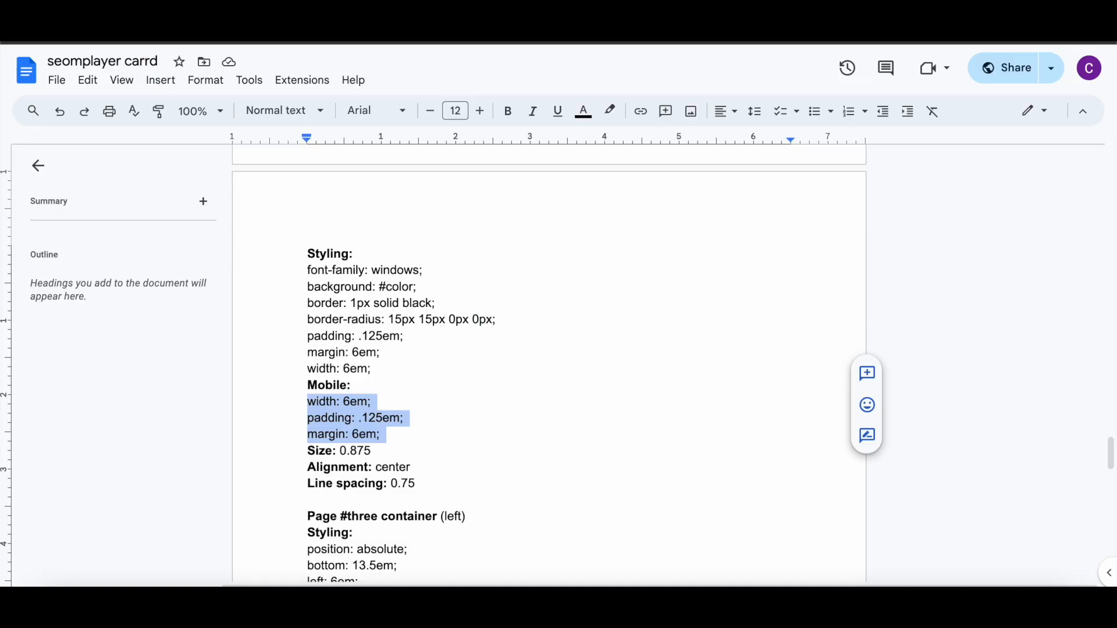
pyautogui.scroll(-10, 401, 301)
pyautogui.scroll(6, 404, 305)
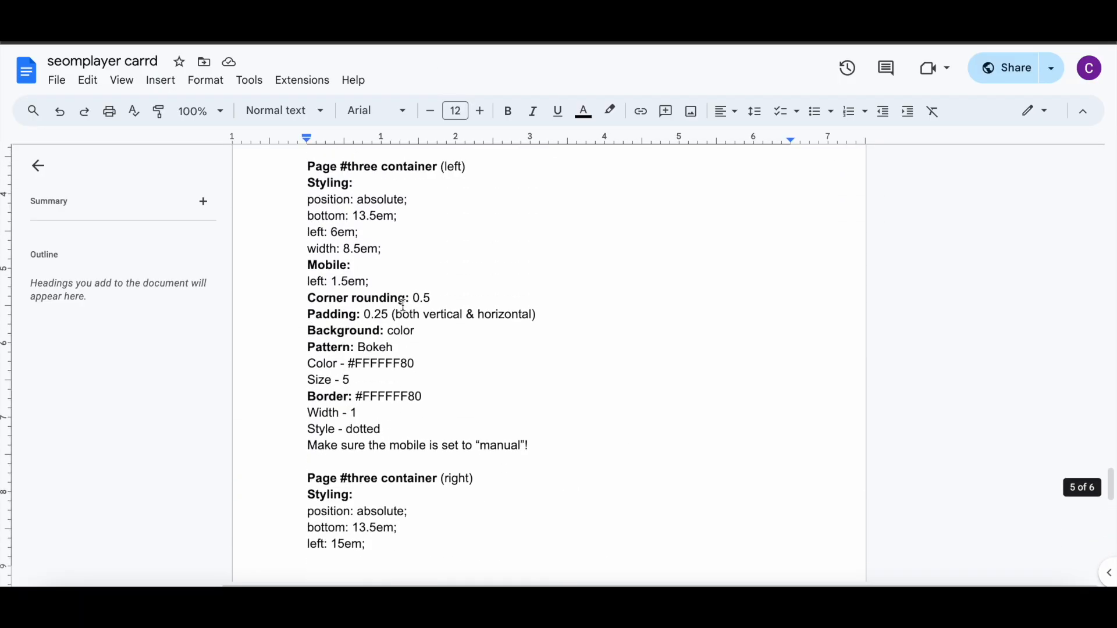
pyautogui.scroll(-15, 403, 305)
pyautogui.scroll(2, 403, 304)
pyautogui.scroll(10, 404, 305)
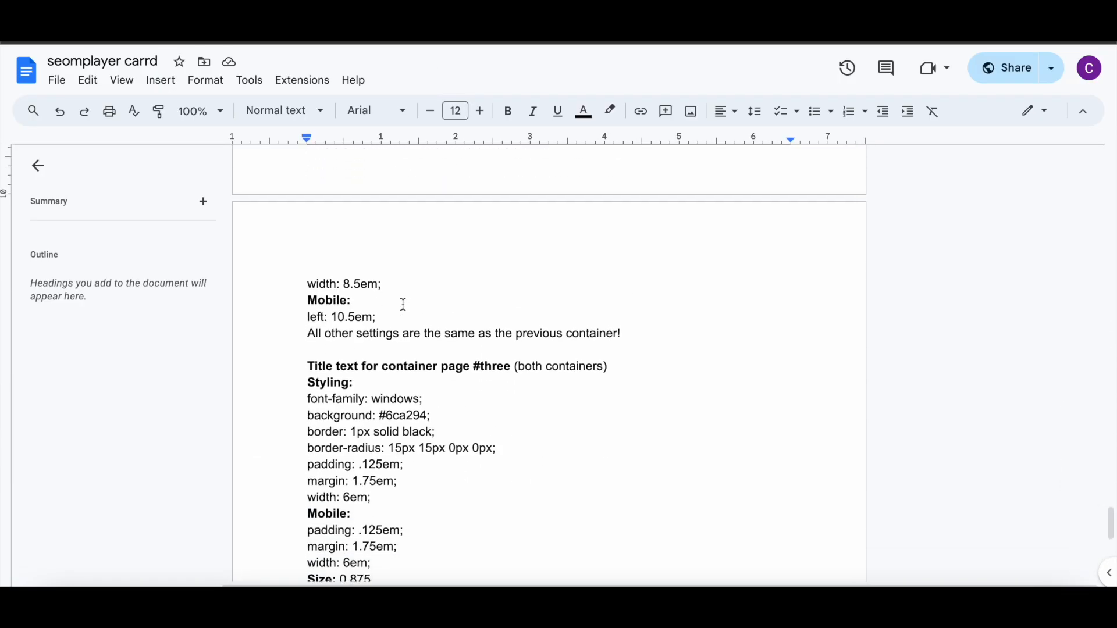
pyautogui.scroll(1, 403, 305)
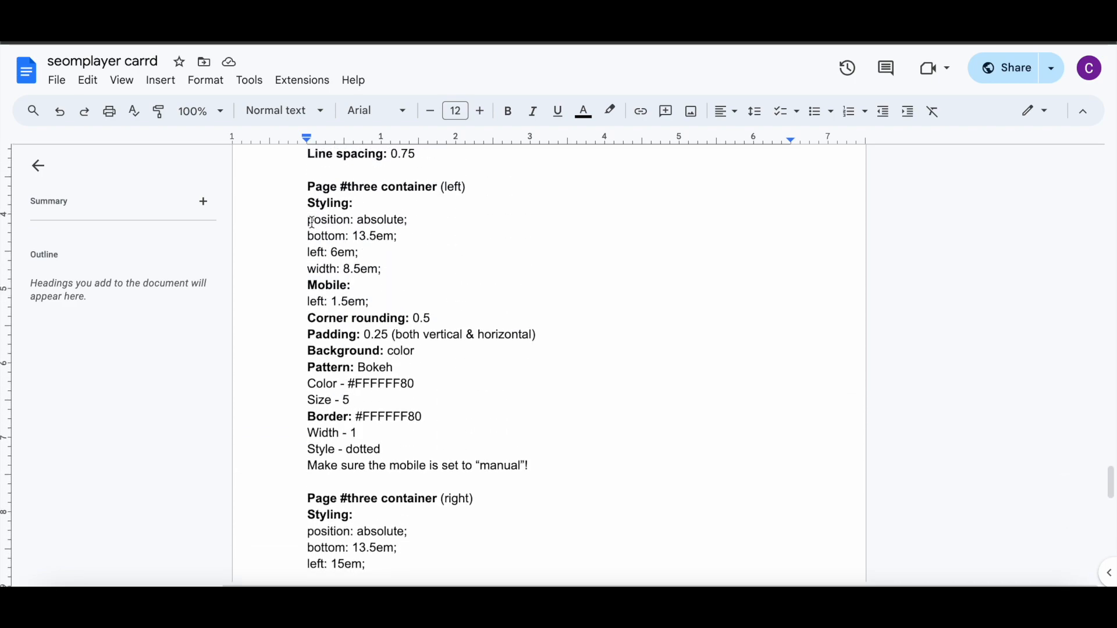
pyautogui.moveTo(323, 226); pyautogui.dragTo(379, 267)
pyautogui.rightClick(318, 236)
pyautogui.click(344, 228)
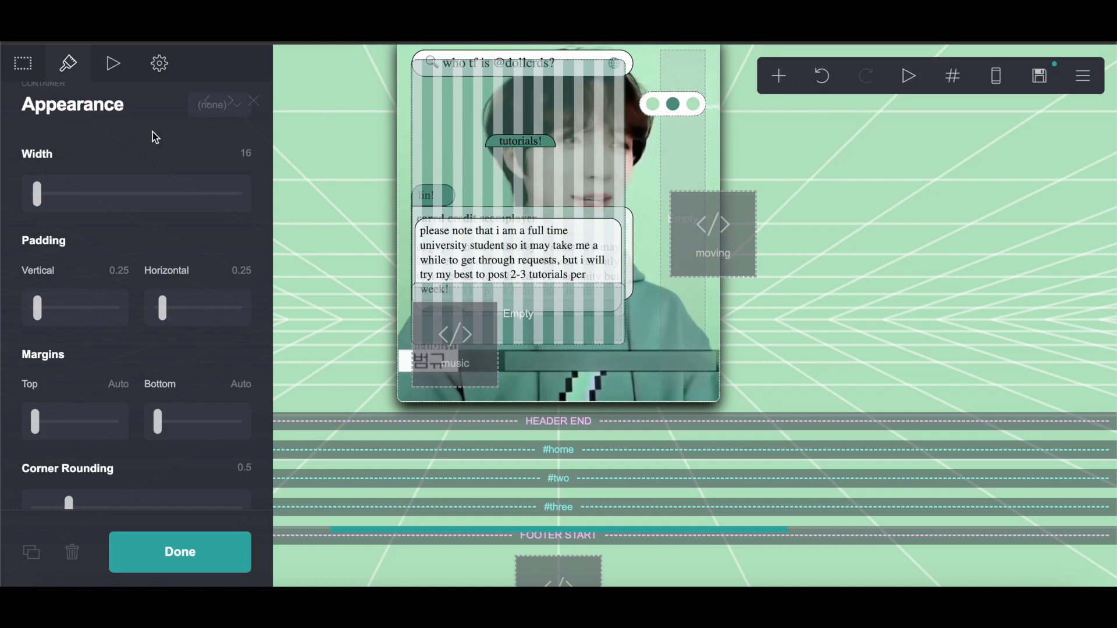
# Step: Paste the copied styling into the new container's default custom style
pyautogui.click(160, 65)
pyautogui.click(51, 252)
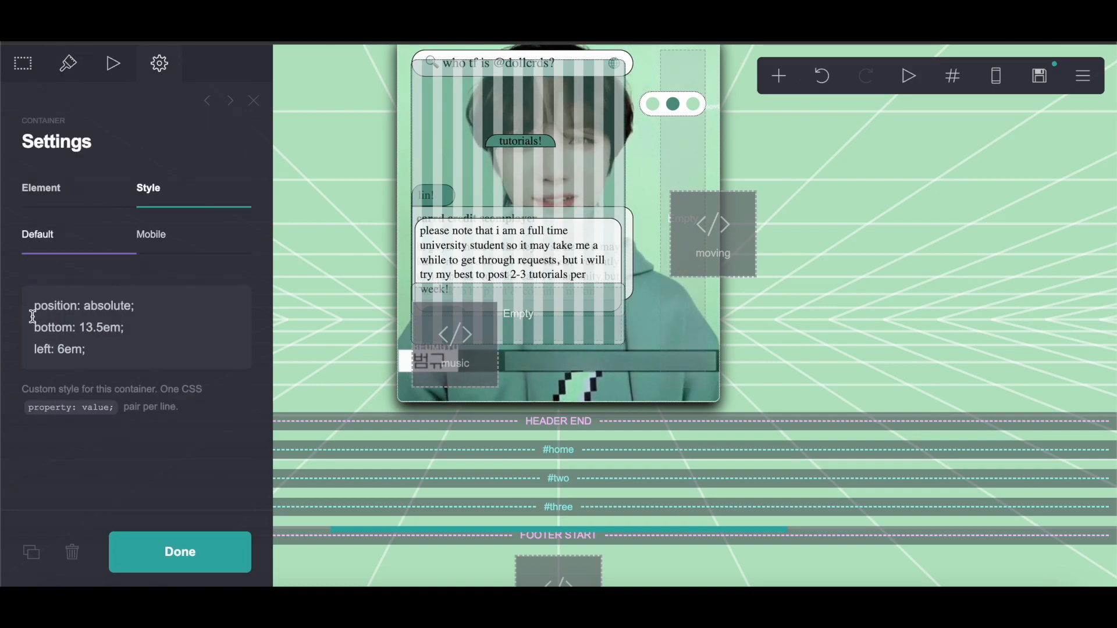
pyautogui.moveTo(33, 316); pyautogui.dragTo(124, 357)
pyautogui.rightClick(79, 323)
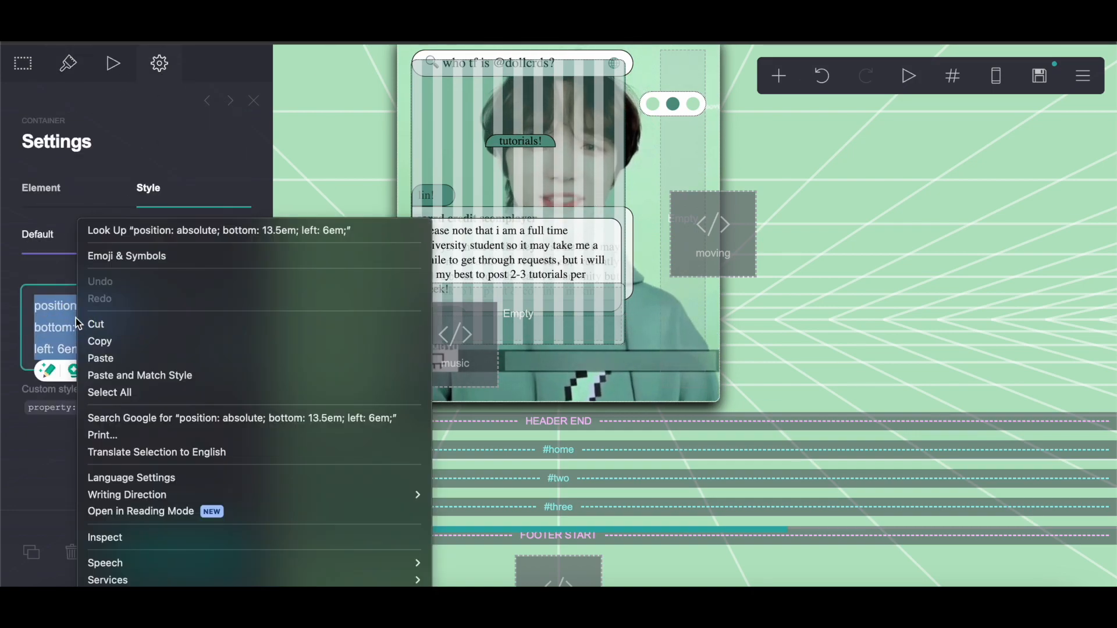
pyautogui.click(99, 358)
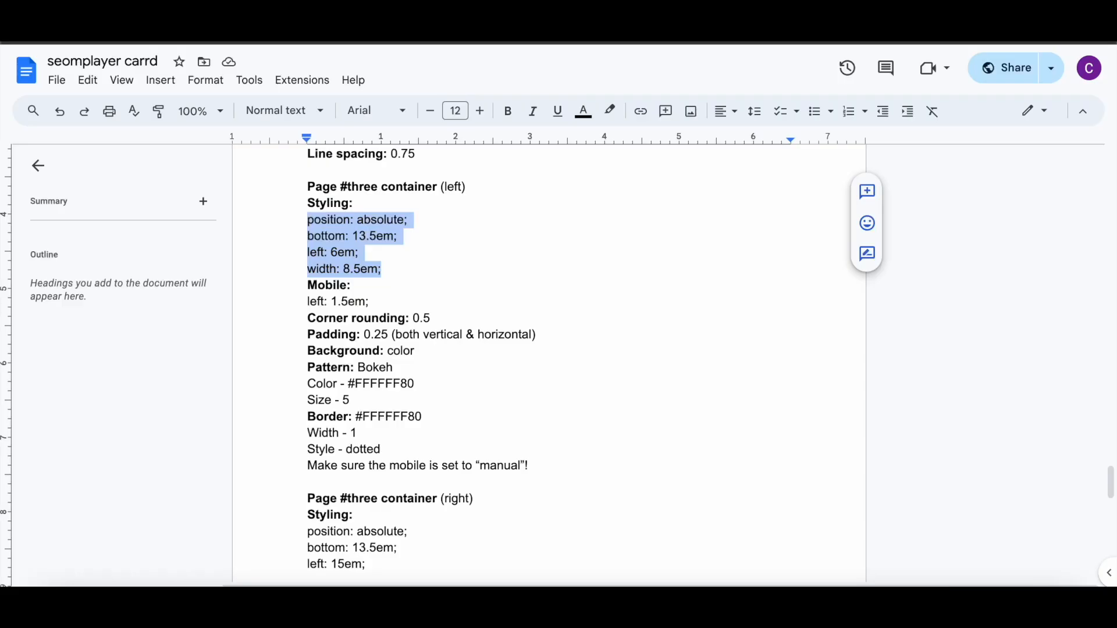
# Step: Copy left: 1.5em; from the notes and paste it into the container's mobile custom style
pyautogui.moveTo(306, 301); pyautogui.dragTo(399, 305)
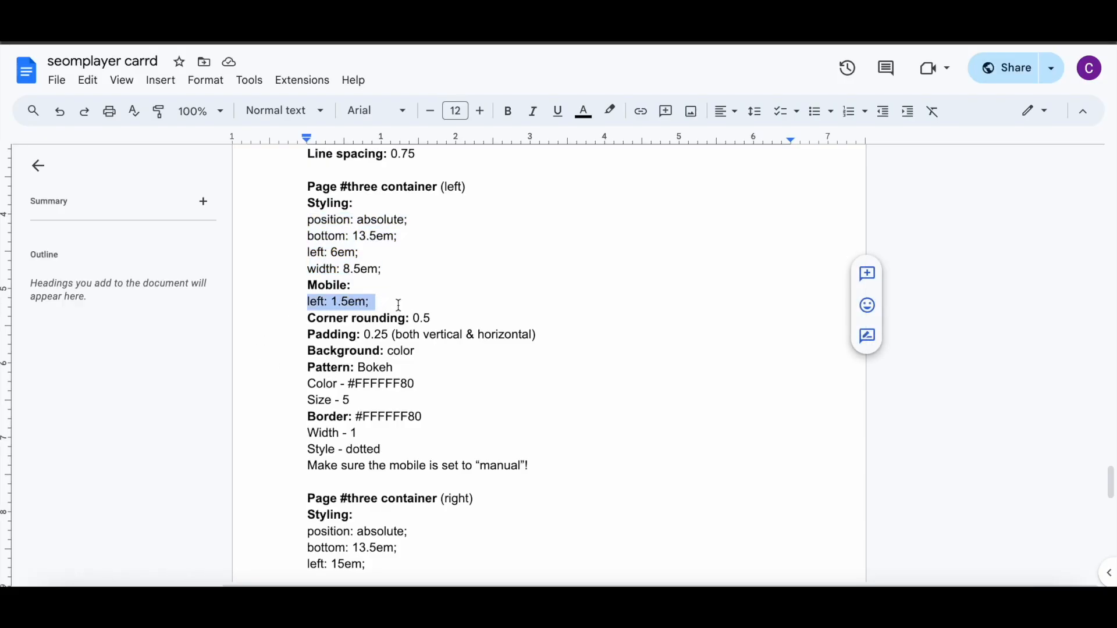
pyautogui.rightClick(366, 309)
pyautogui.click(422, 229)
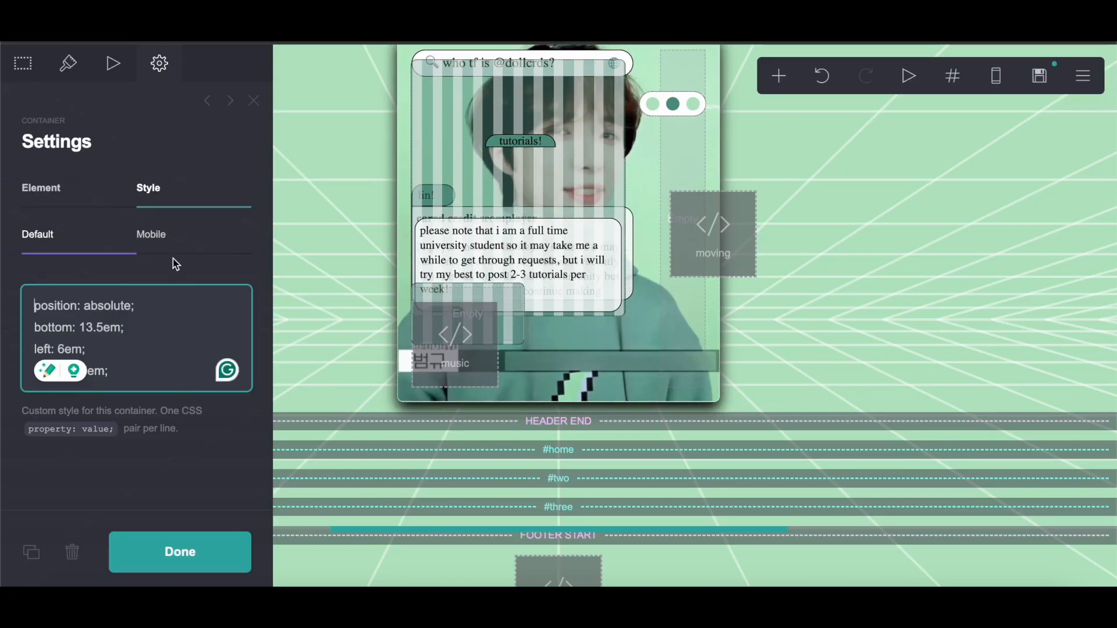
pyautogui.click(151, 234)
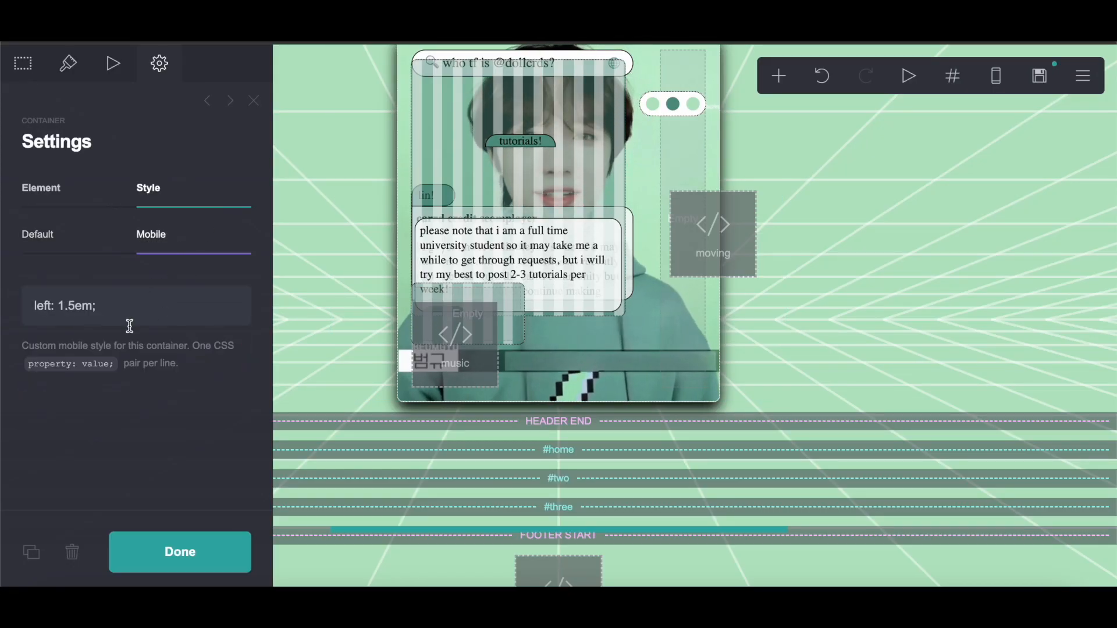
pyautogui.moveTo(35, 306); pyautogui.dragTo(96, 305)
pyautogui.rightClick(78, 305)
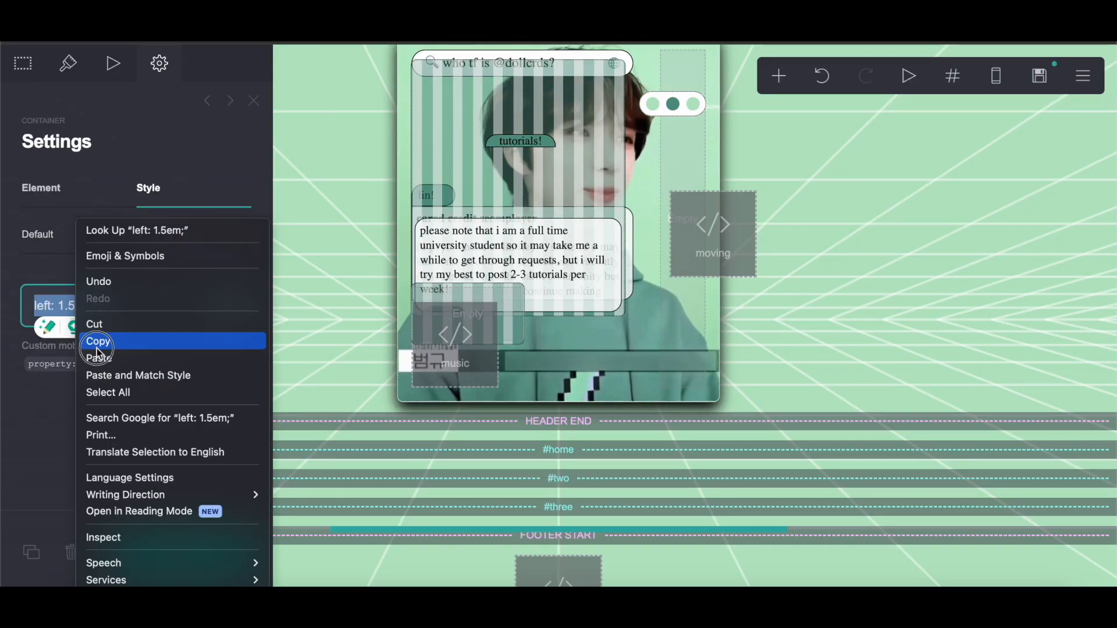
pyautogui.click(97, 357)
pyautogui.click(95, 390)
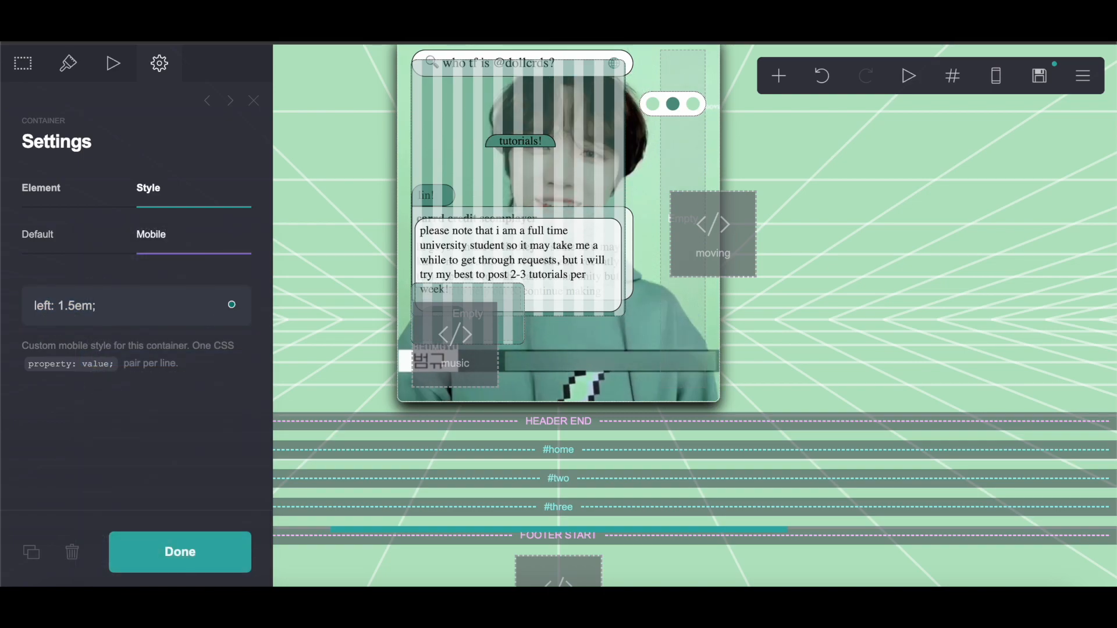
# Step: Set the container's background pattern to Bokeh, checking the notes document for the settings
pyautogui.scroll(-5, 431, 331)
pyautogui.scroll(7, 431, 332)
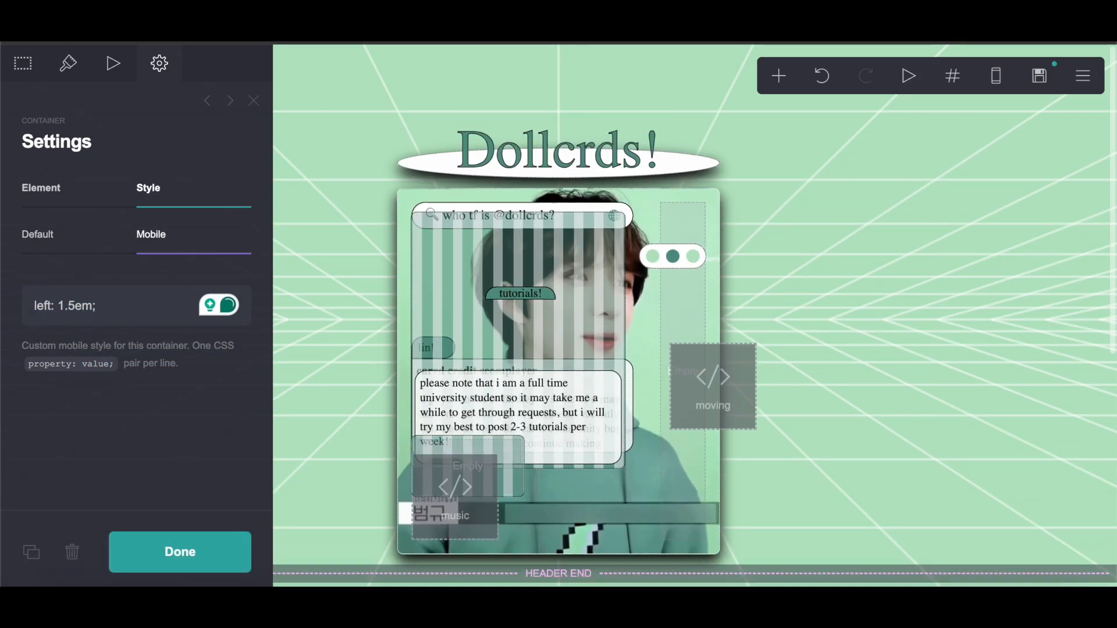
pyautogui.hotkey('ctrl', 'Tab')
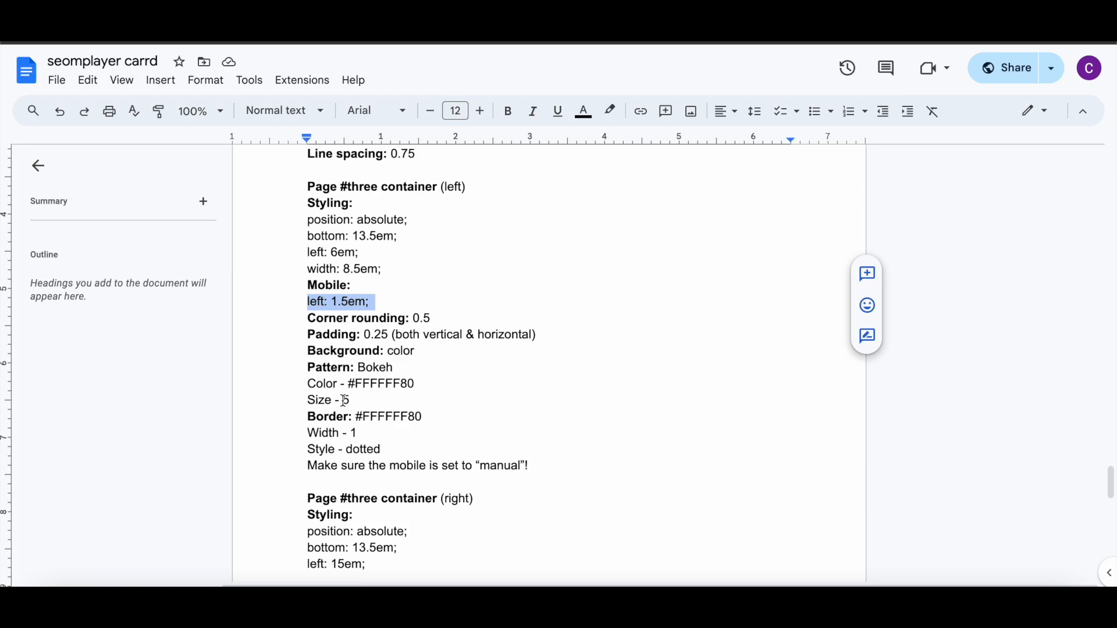
pyautogui.hotkey('ctrl', 'shift', 'Tab')
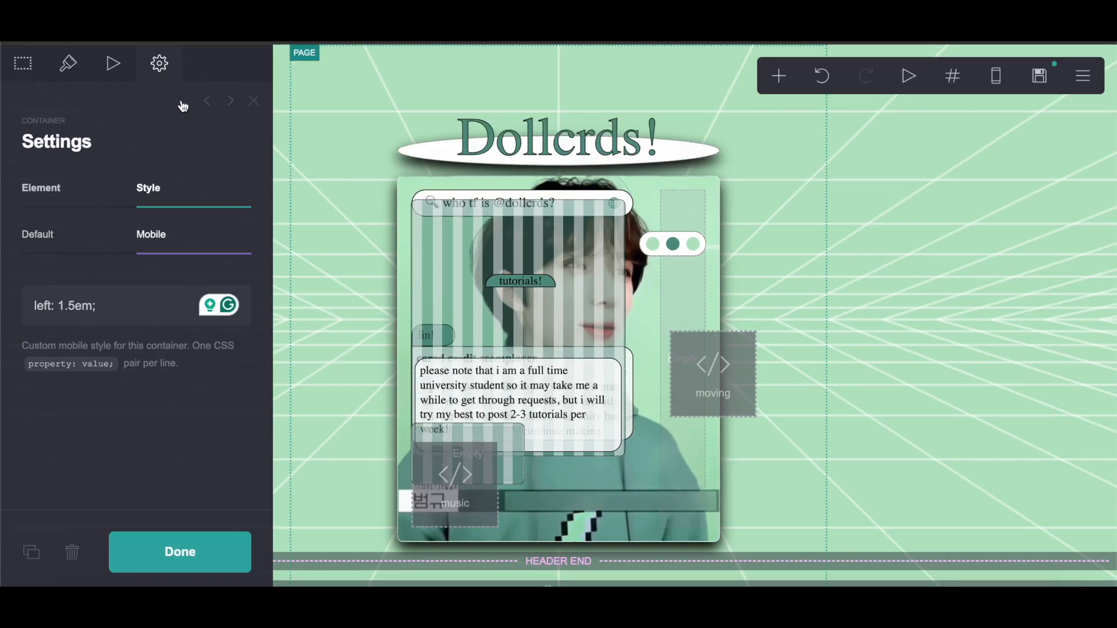
pyautogui.click(68, 63)
pyautogui.scroll(-3, 210, 372)
pyautogui.hotkey('ctrl', 'Tab')
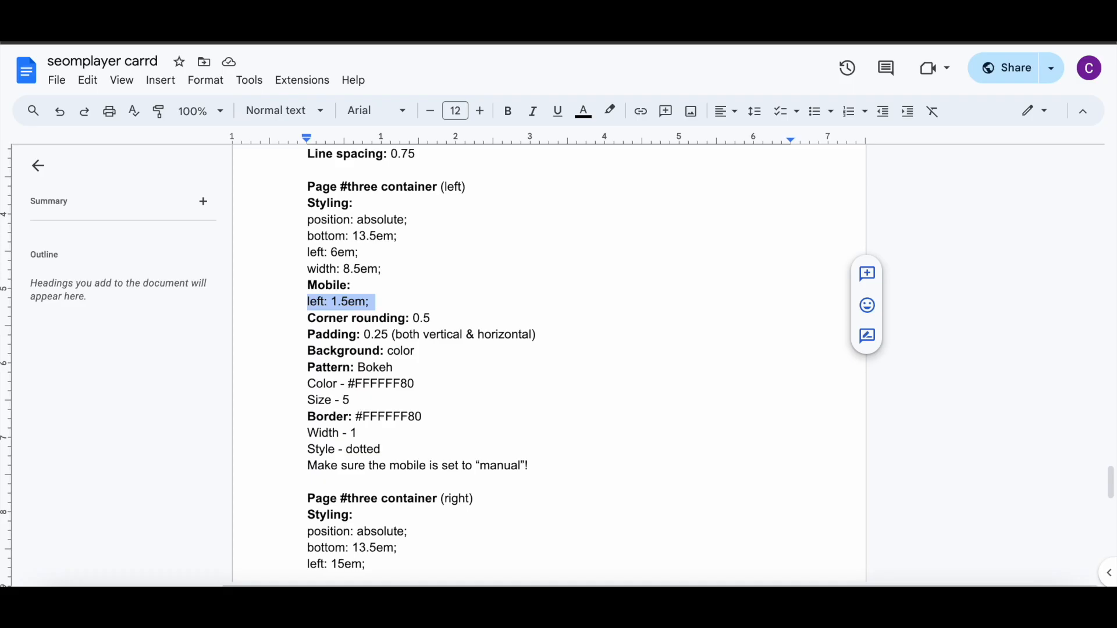
pyautogui.scroll(-1, 335, 336)
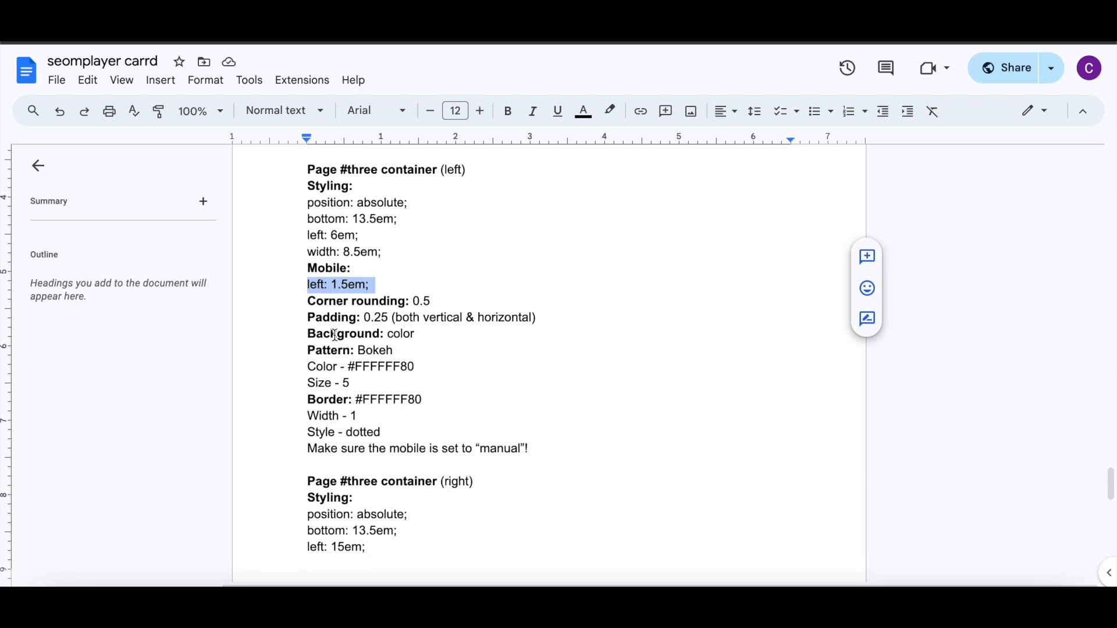
pyautogui.hotkey('ctrl', 'shift', 'Tab')
pyautogui.scroll(-8, 112, 406)
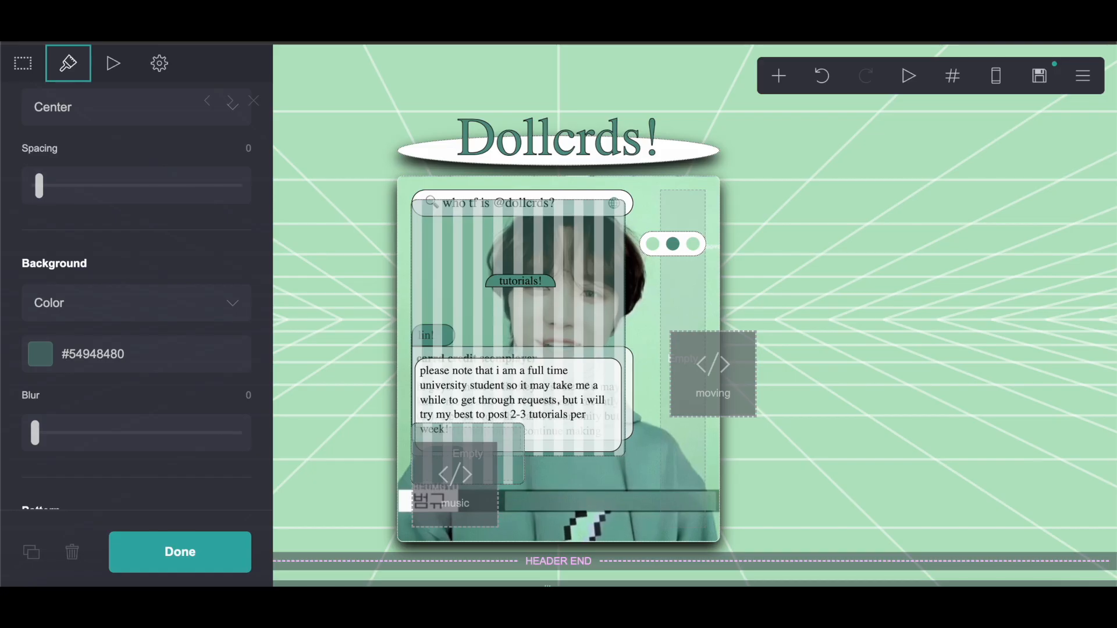
pyautogui.hotkey('ctrl', 'Tab')
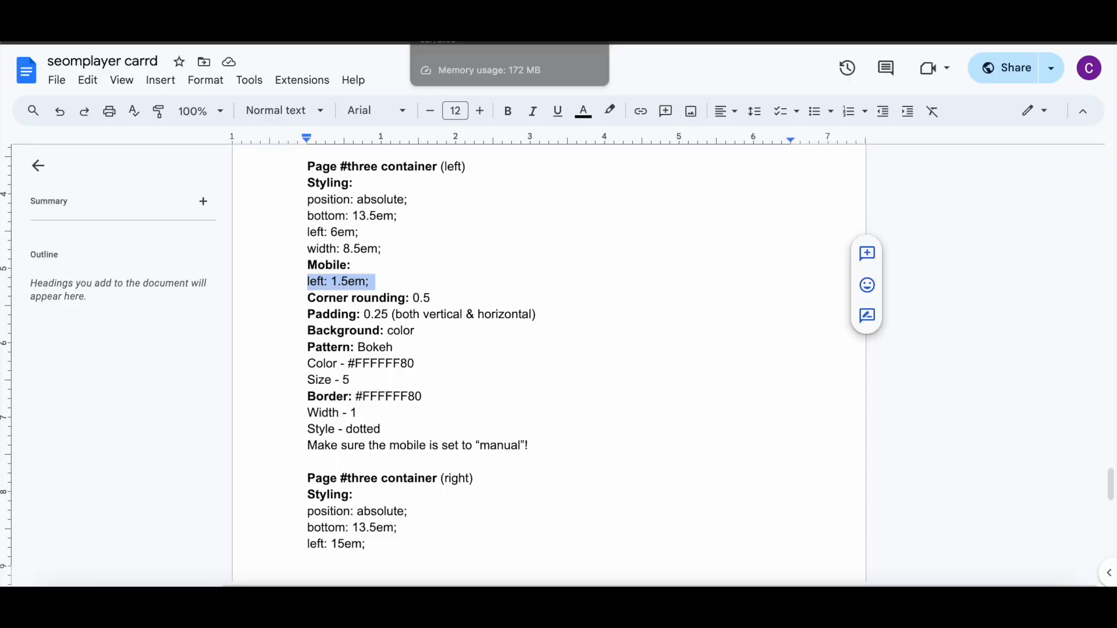
pyautogui.hotkey('ctrl', 'shift', 'Tab')
pyautogui.scroll(-5, 116, 349)
pyautogui.click(131, 238)
pyautogui.scroll(-3, 140, 240)
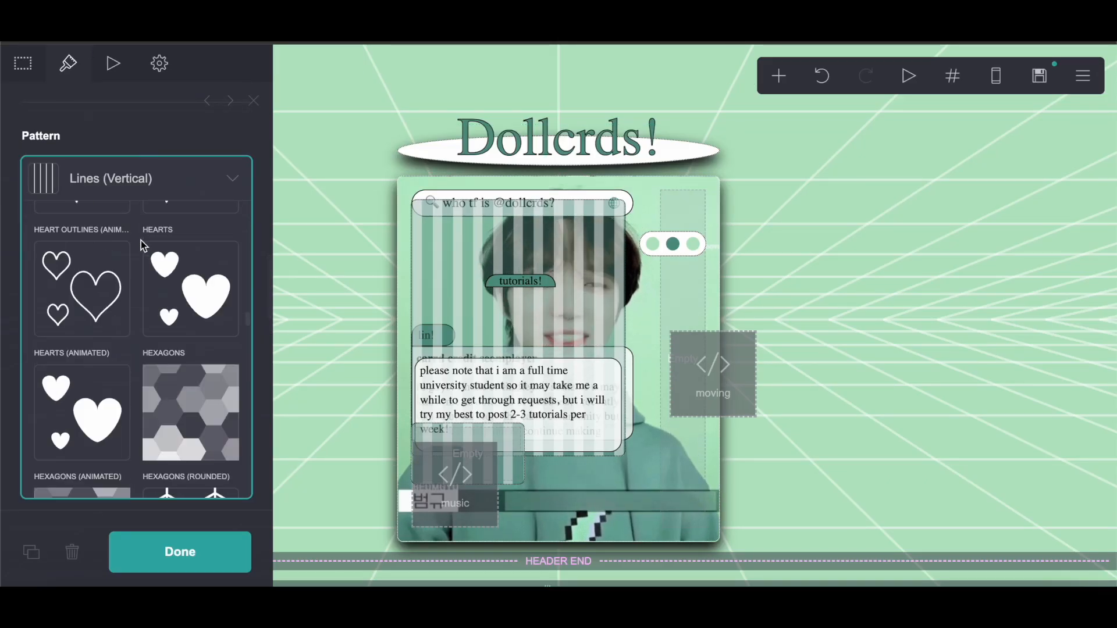
pyautogui.scroll(10, 140, 239)
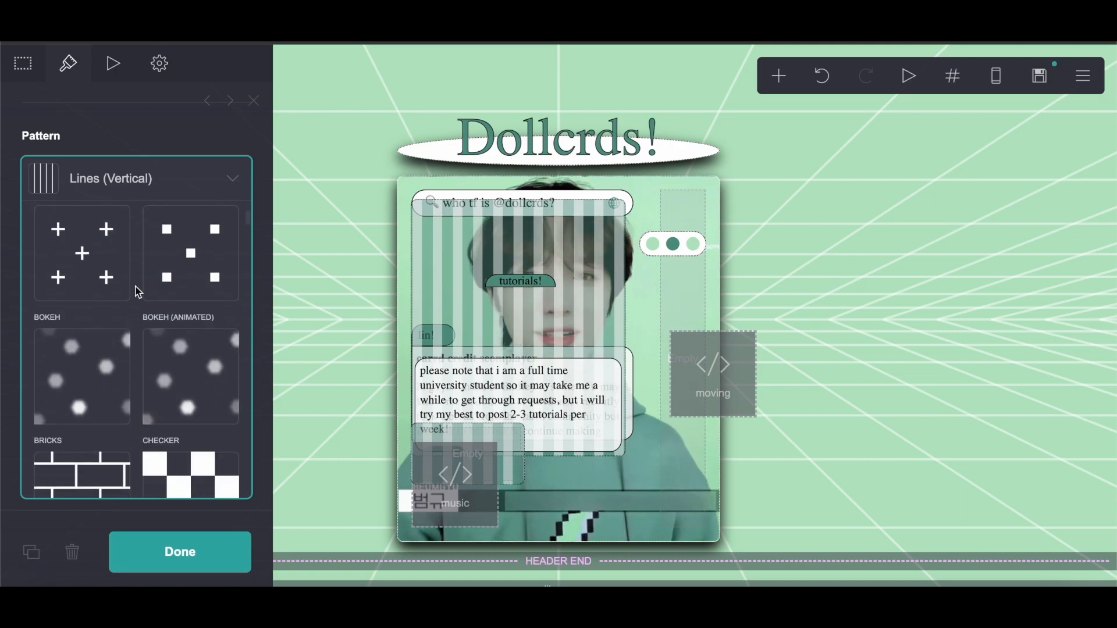
pyautogui.click(84, 366)
# Step: Set the container's border color to #FFFFFF80
pyautogui.scroll(-1, 93, 337)
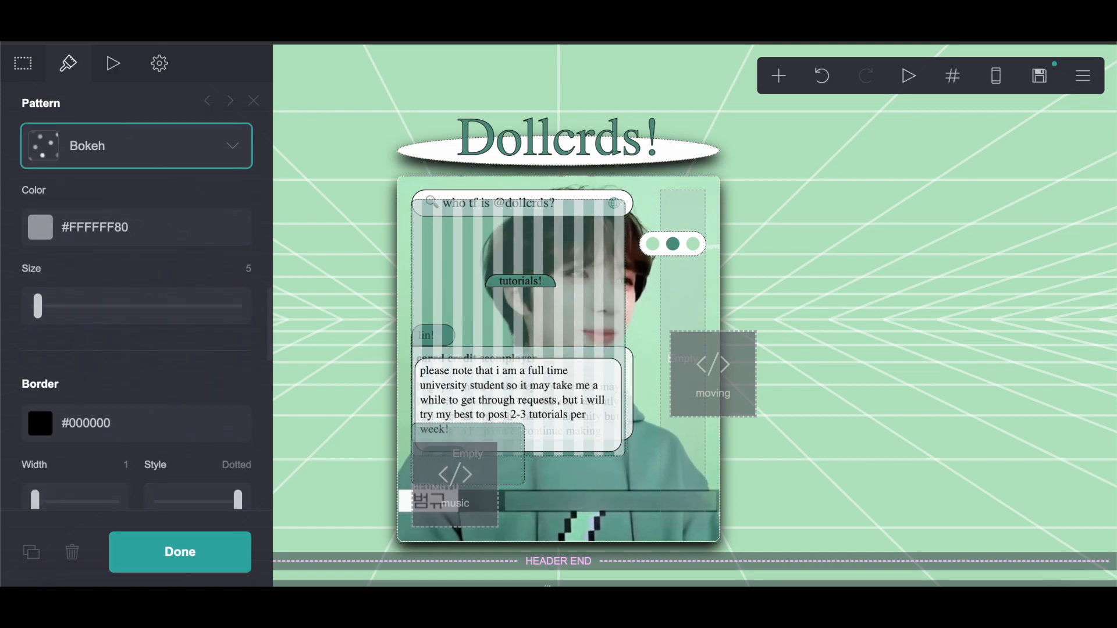
pyautogui.hotkey('ctrl', 'Tab')
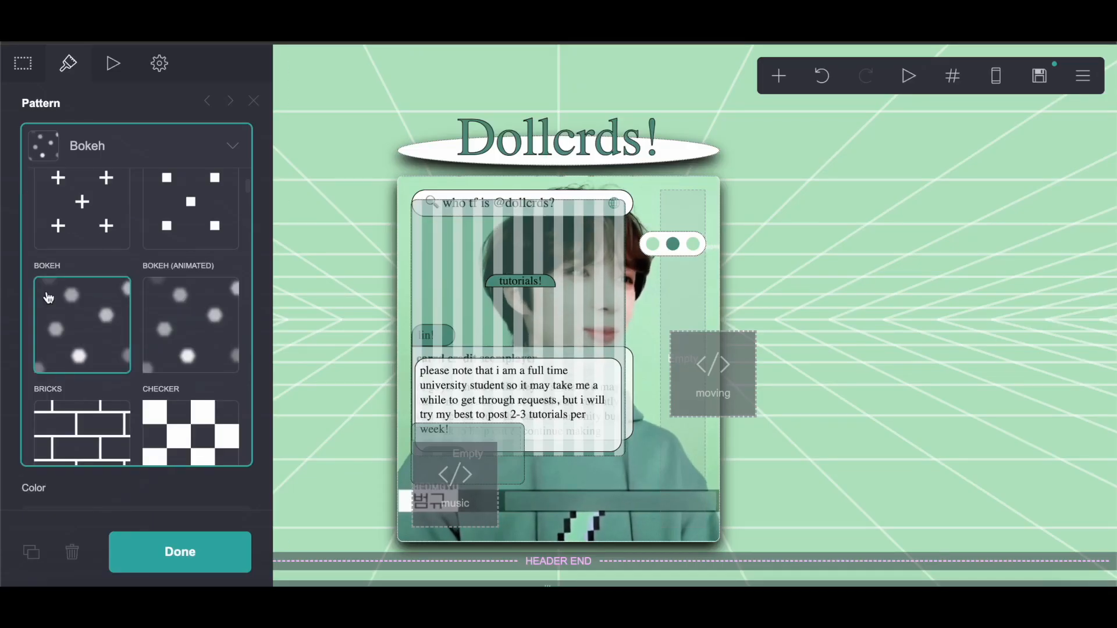
pyautogui.scroll(-5, 137, 291)
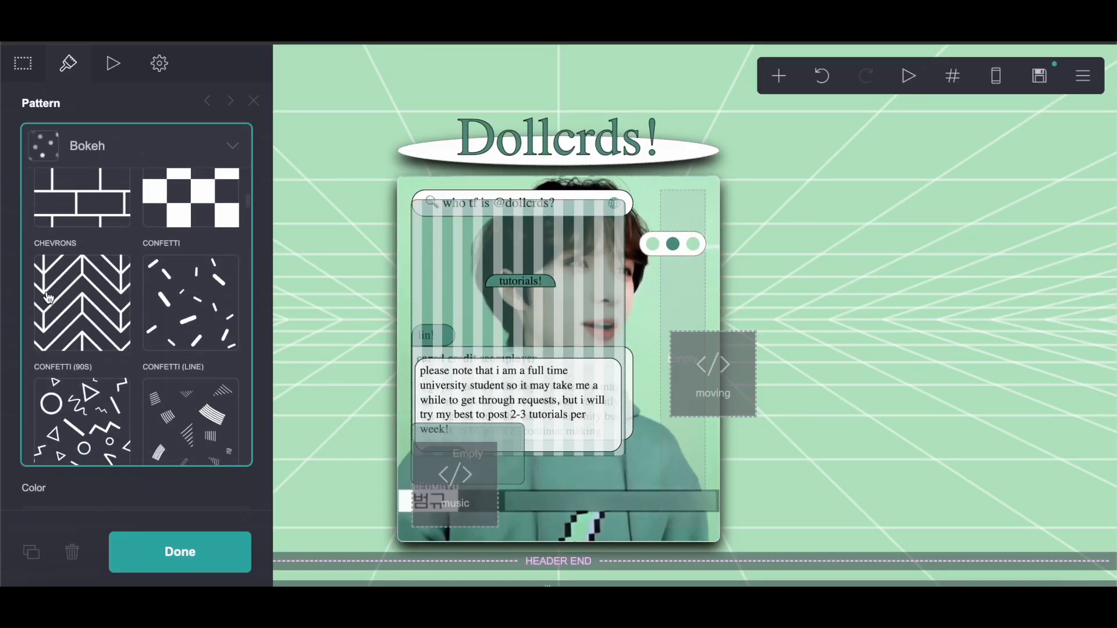
pyautogui.click(124, 92)
pyautogui.scroll(-3, 89, 324)
pyautogui.click(87, 267)
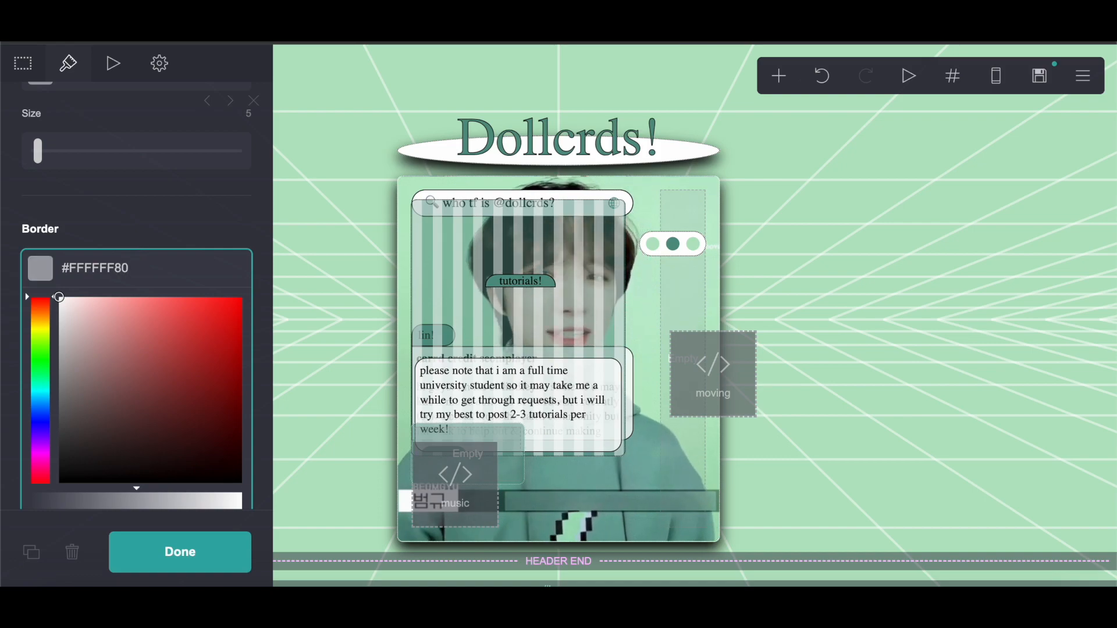
# Step: Copy the #three right container's default styling lines from the notes document
pyautogui.scroll(-3, 136, 260)
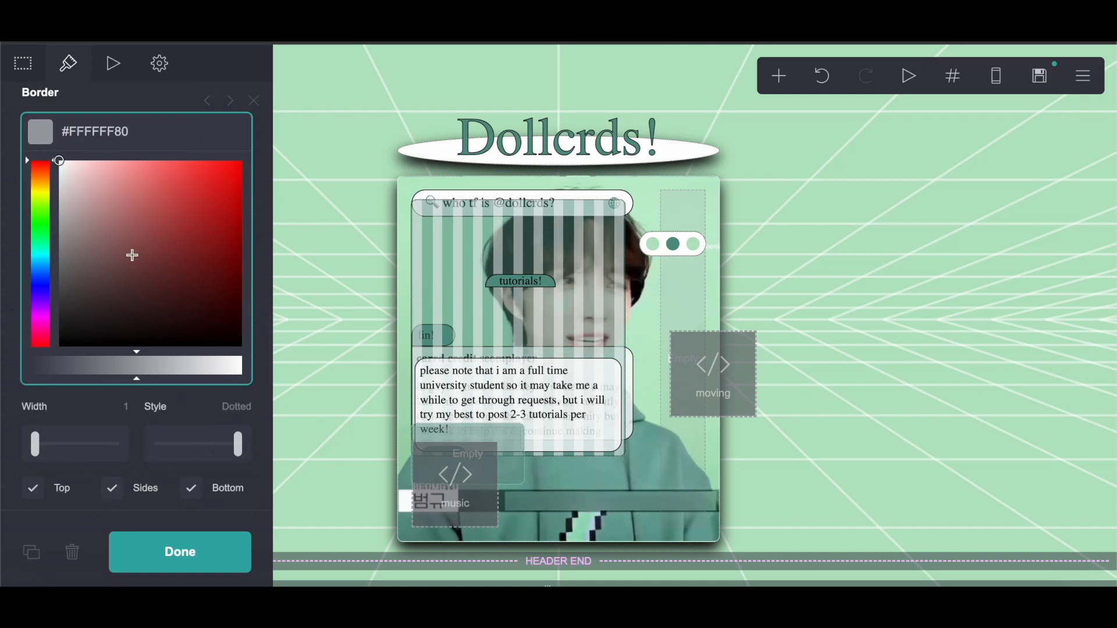
pyautogui.scroll(-2, 132, 255)
pyautogui.scroll(-7, 351, 297)
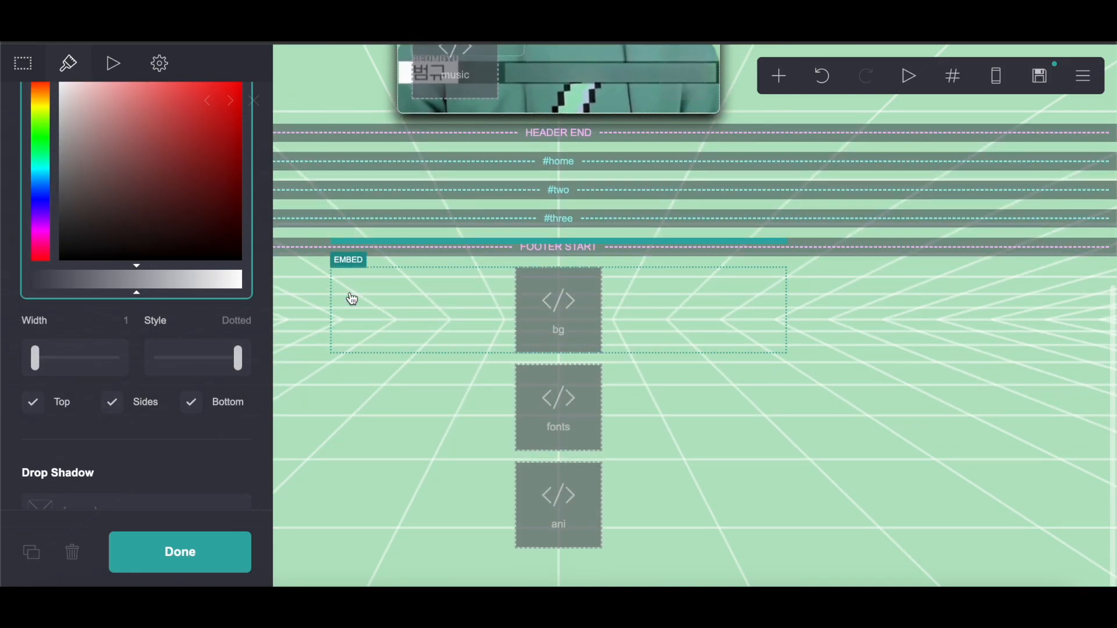
pyautogui.scroll(6, 351, 297)
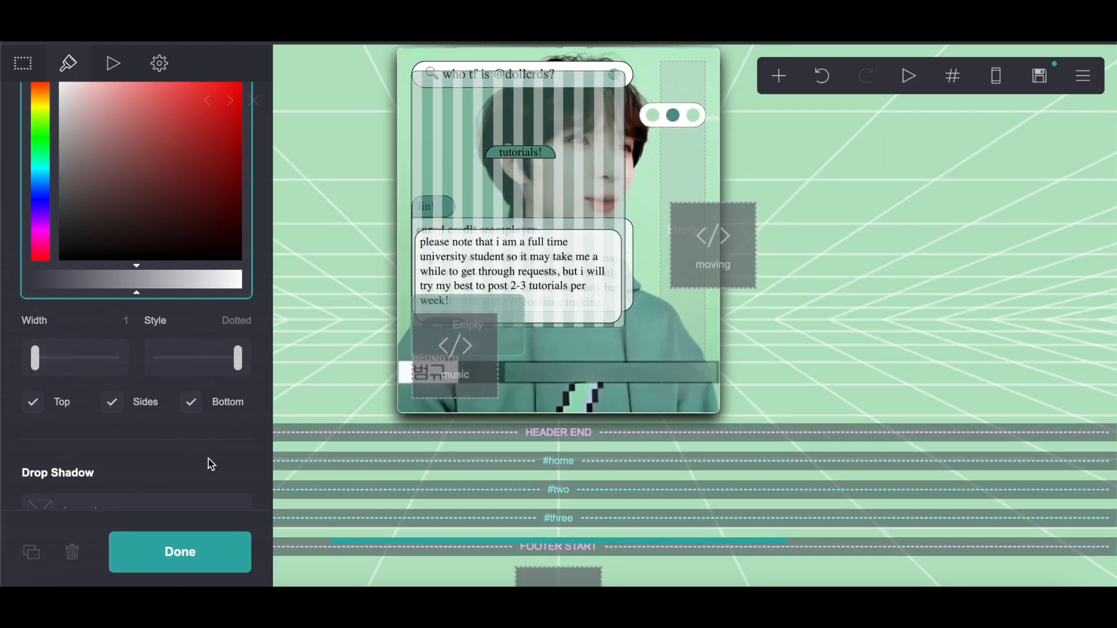
pyautogui.scroll(-10, 208, 459)
pyautogui.scroll(8, 208, 459)
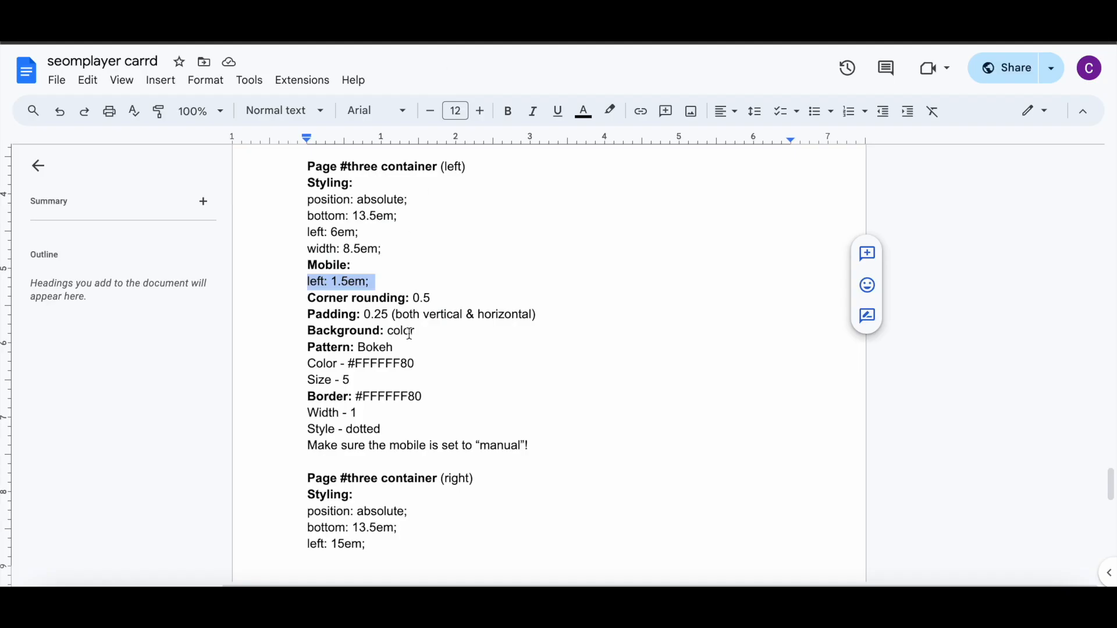
pyautogui.scroll(-5, 409, 333)
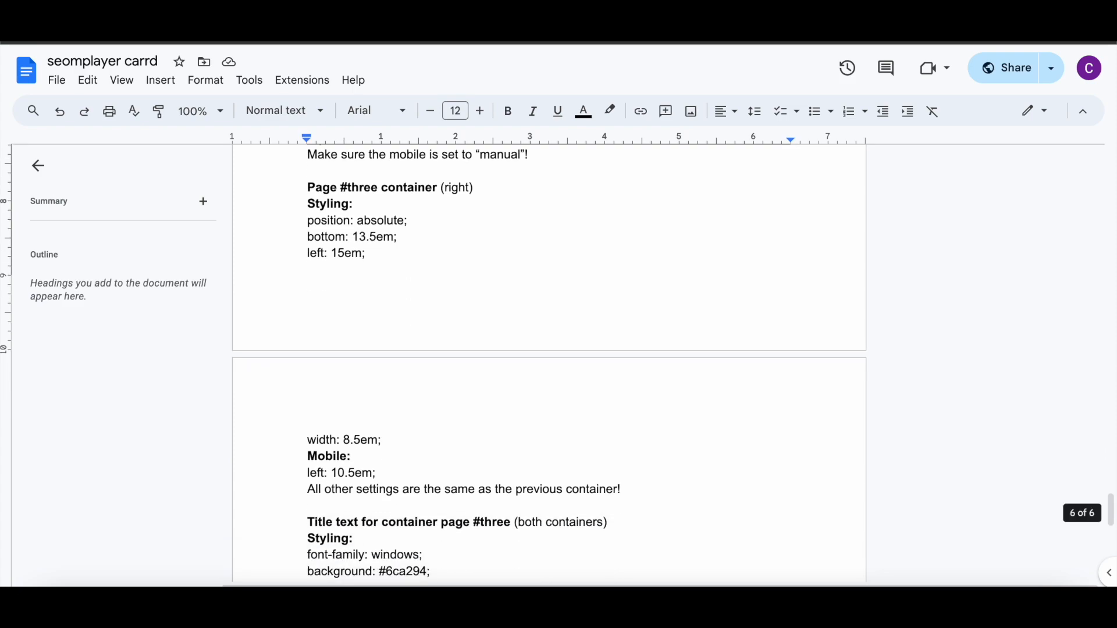
pyautogui.moveTo(307, 222); pyautogui.dragTo(417, 438)
pyautogui.rightClick(355, 238)
pyautogui.click(387, 225)
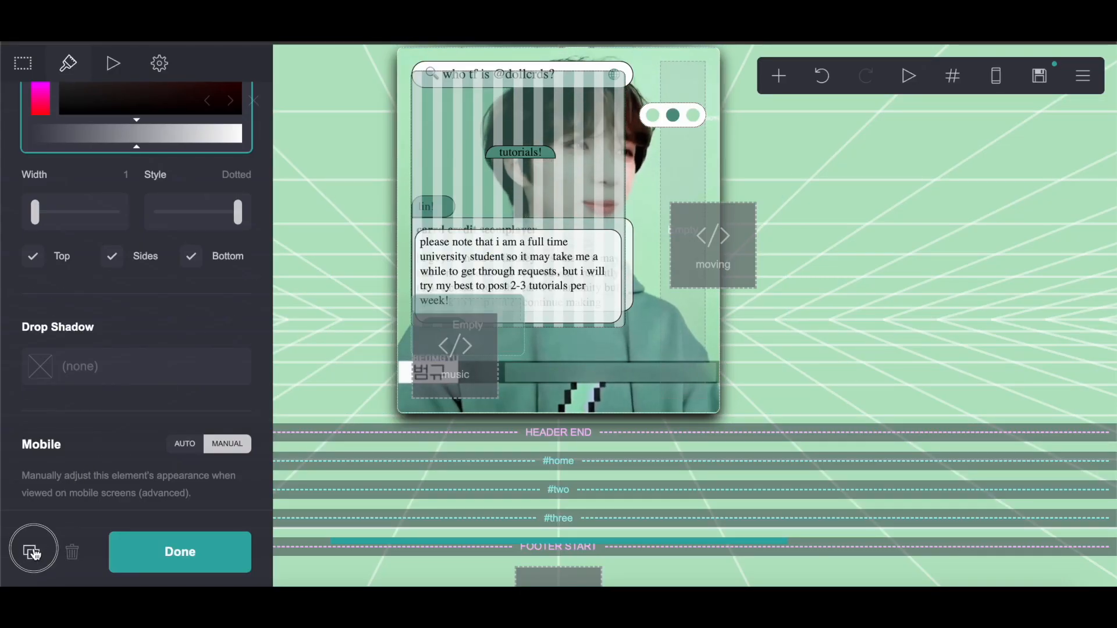
# Step: Duplicate the container and replace its default custom style with the copied right-container styling
pyautogui.scroll(-4, 30, 549)
pyautogui.click(161, 67)
pyautogui.click(69, 239)
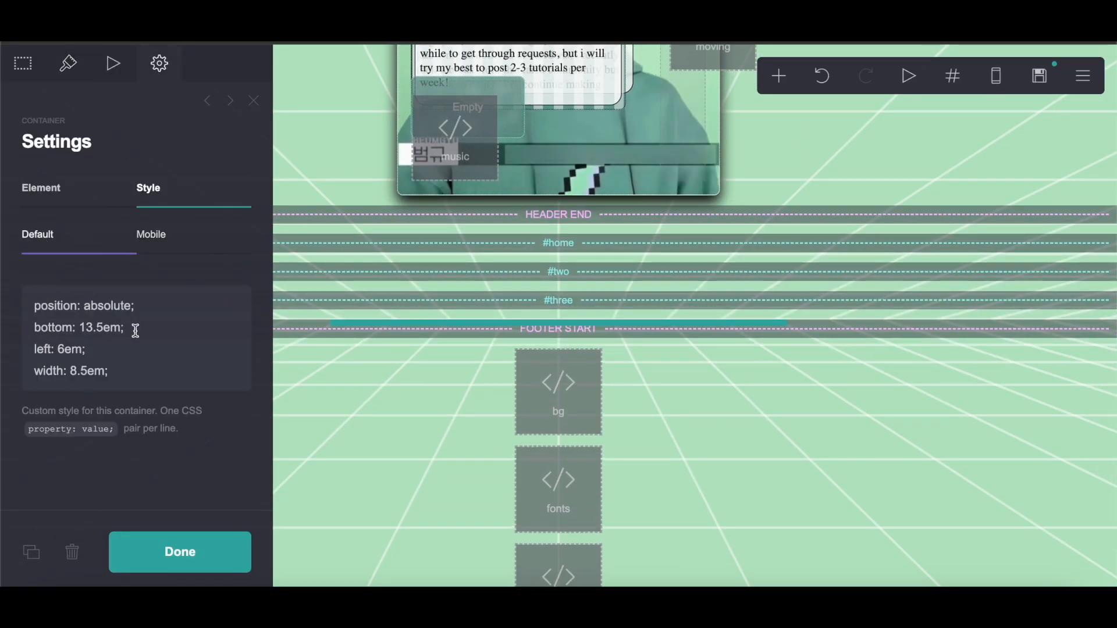
pyautogui.press('super+a')
pyautogui.rightClick(108, 353)
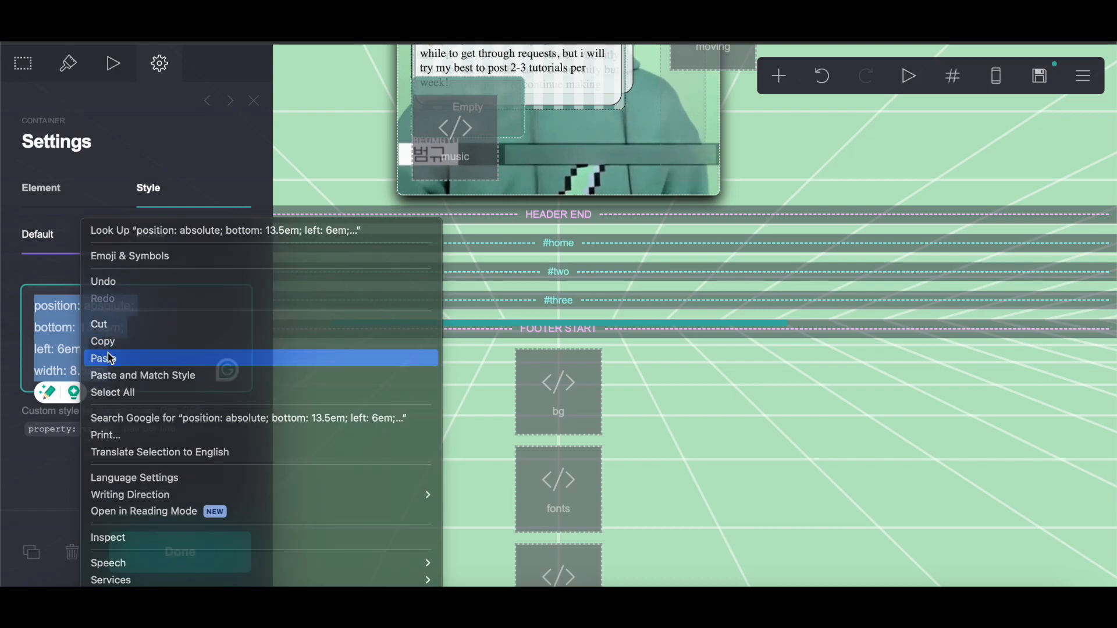
pyautogui.click(108, 355)
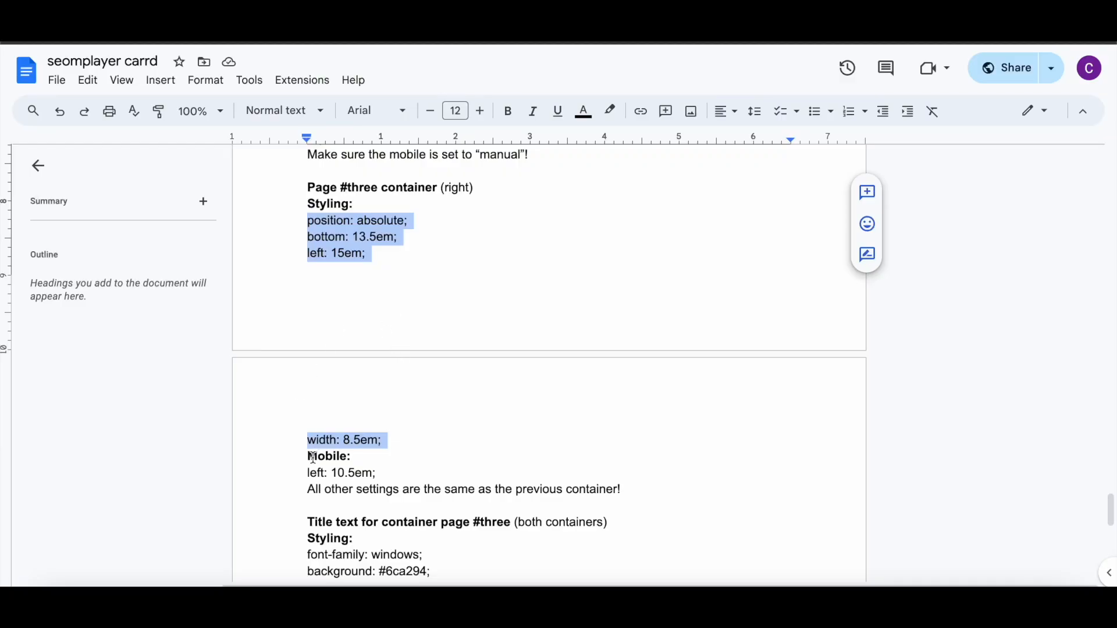
# Step: Copy the mobile left: 10.5em; line from the notes document into the duplicated container's mobile custom style
pyautogui.moveTo(307, 472); pyautogui.dragTo(383, 472)
pyautogui.rightClick(349, 471)
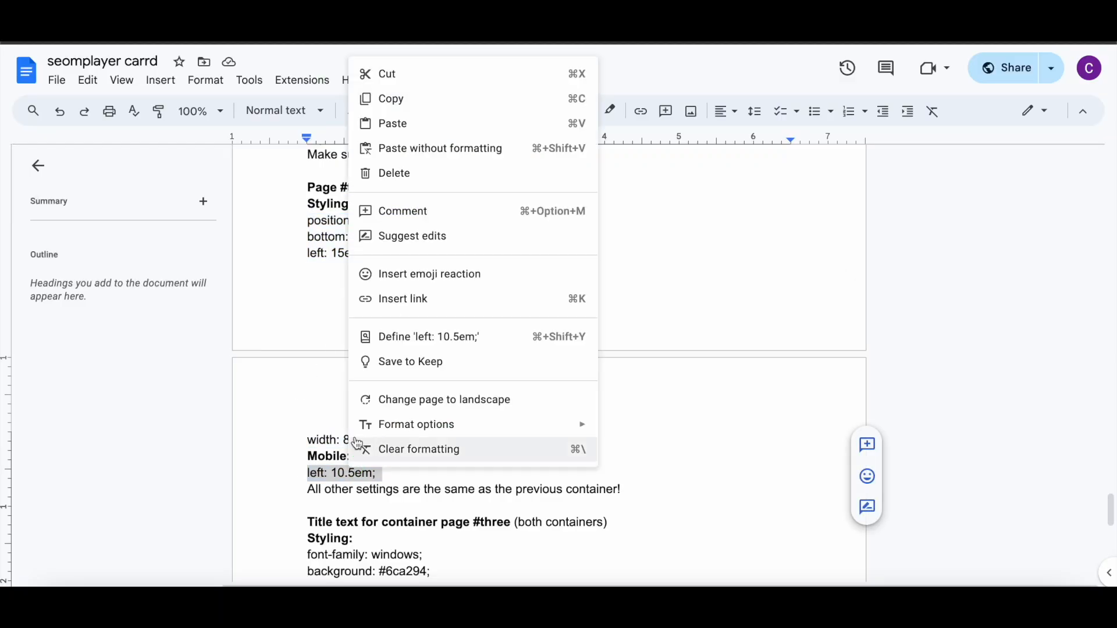
pyautogui.click(388, 98)
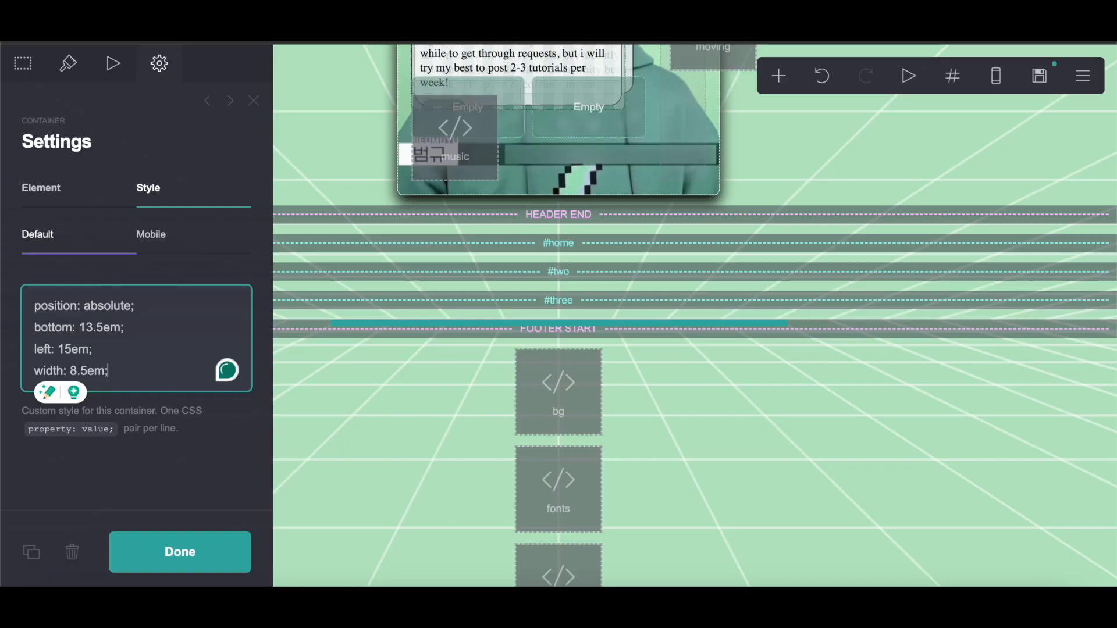
pyautogui.click(151, 235)
pyautogui.moveTo(98, 311); pyautogui.dragTo(21, 316)
pyautogui.rightClick(68, 303)
pyautogui.click(87, 358)
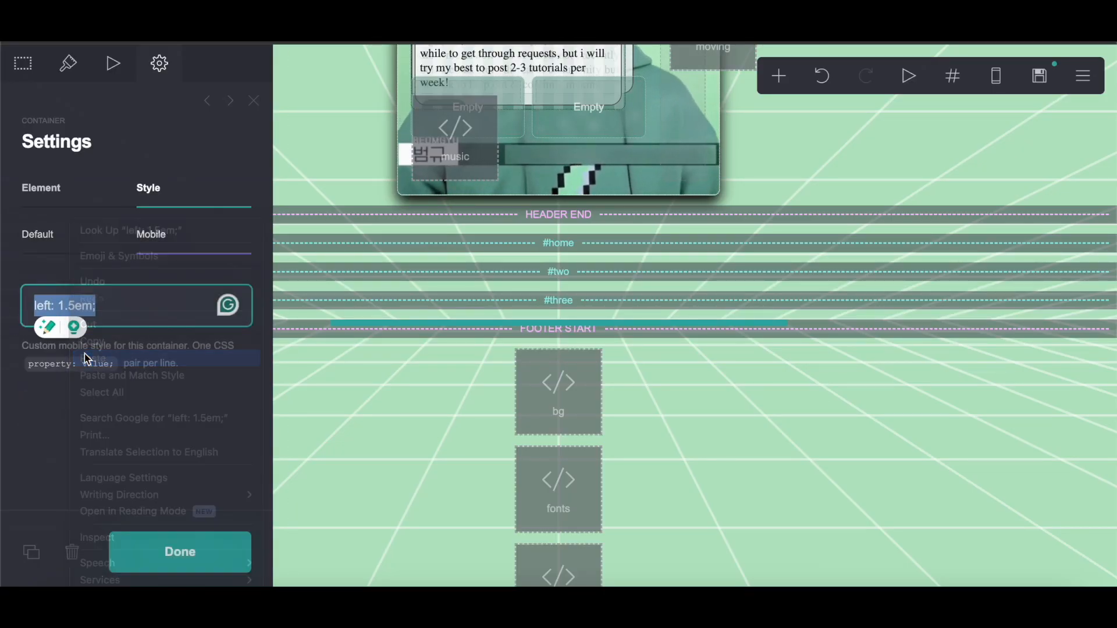
pyautogui.click(166, 549)
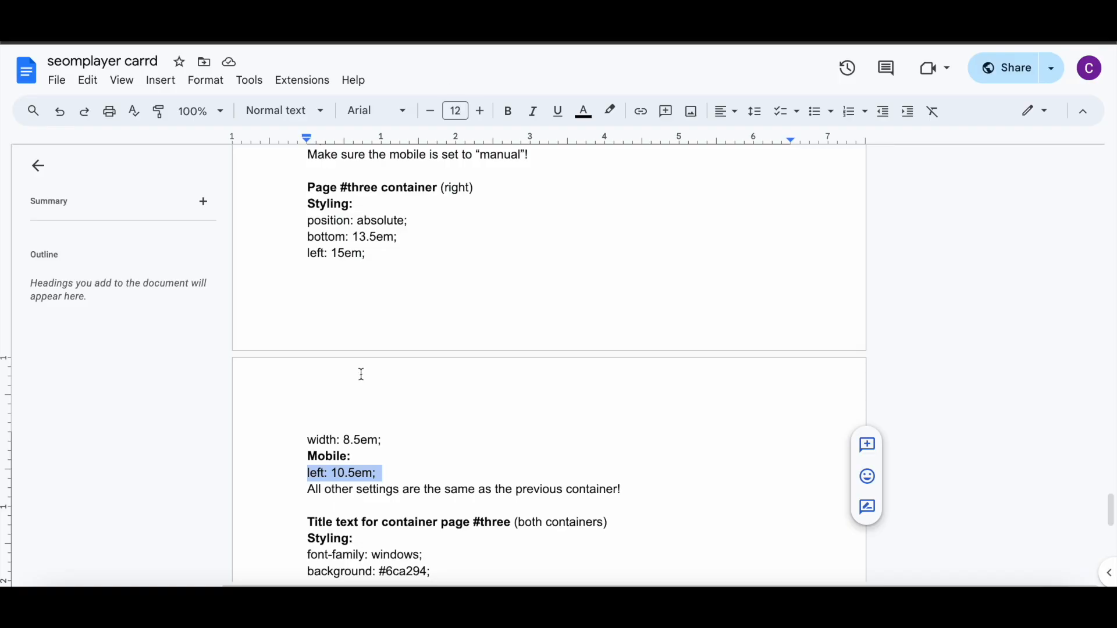
# Step: Duplicate the "tutorials!" title text and move the copy down into the new container
pyautogui.scroll(-5, 361, 374)
pyautogui.moveTo(307, 226); pyautogui.dragTo(389, 326)
pyautogui.rightClick(353, 292)
pyautogui.click(407, 226)
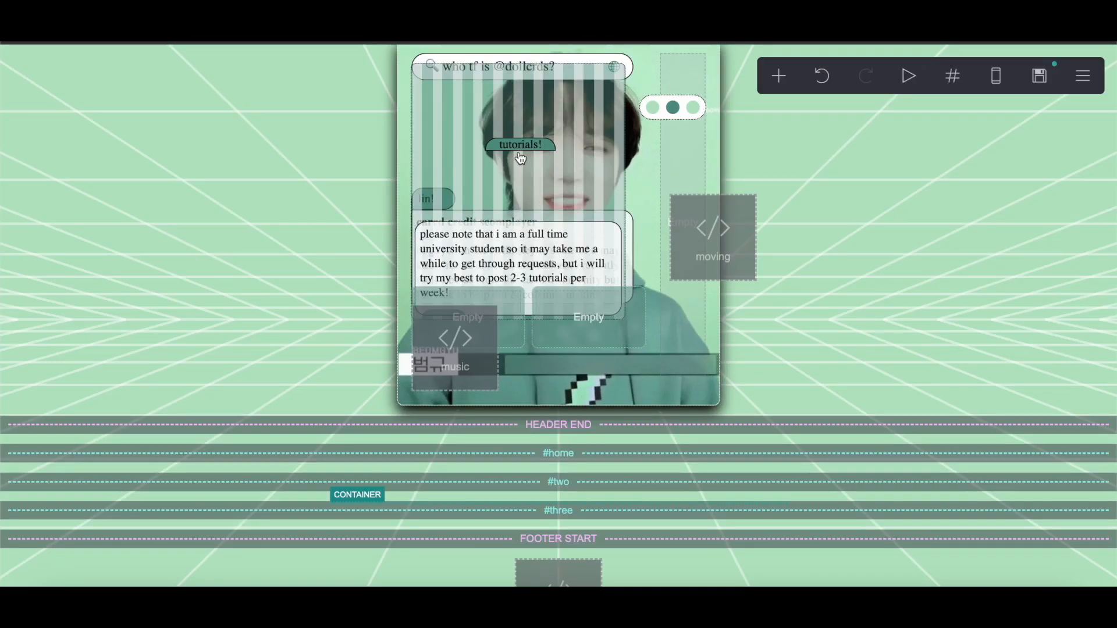
pyautogui.click(518, 144)
pyautogui.click(30, 553)
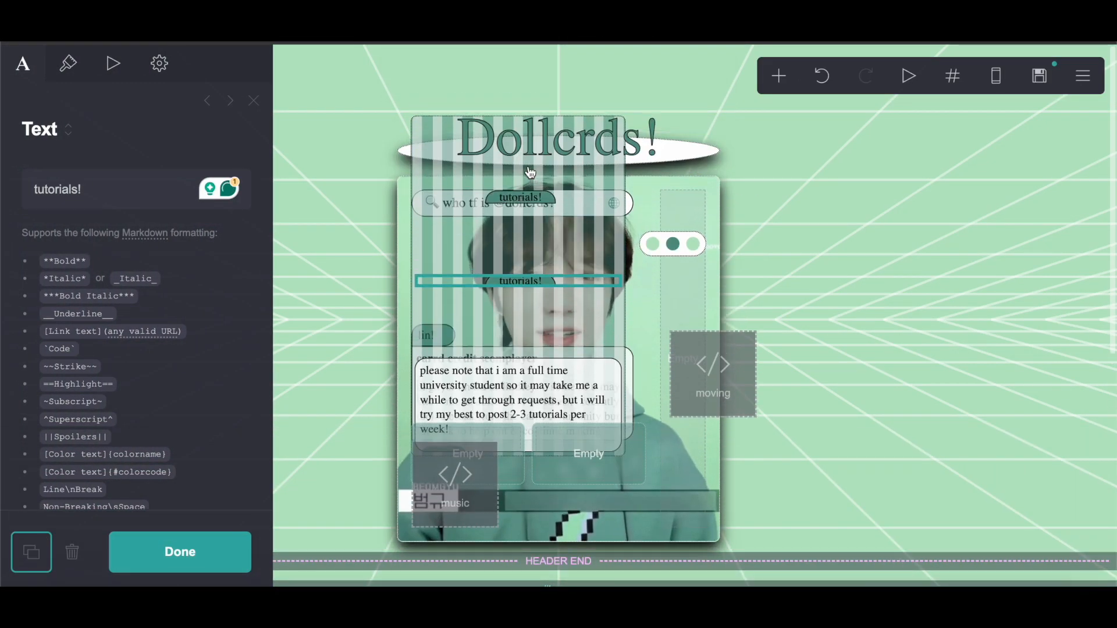
pyautogui.moveTo(529, 203); pyautogui.dragTo(483, 440)
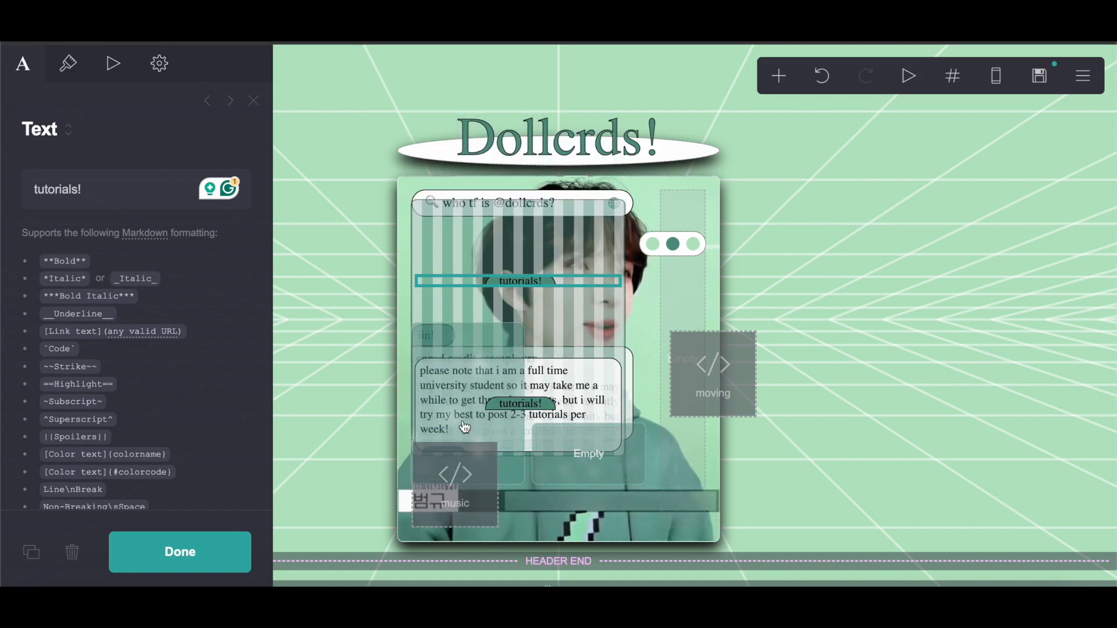
# Step: Replace the copied title's default custom style with the pasted #three title text styling
pyautogui.click(159, 63)
pyautogui.moveTo(32, 332); pyautogui.dragTo(99, 207)
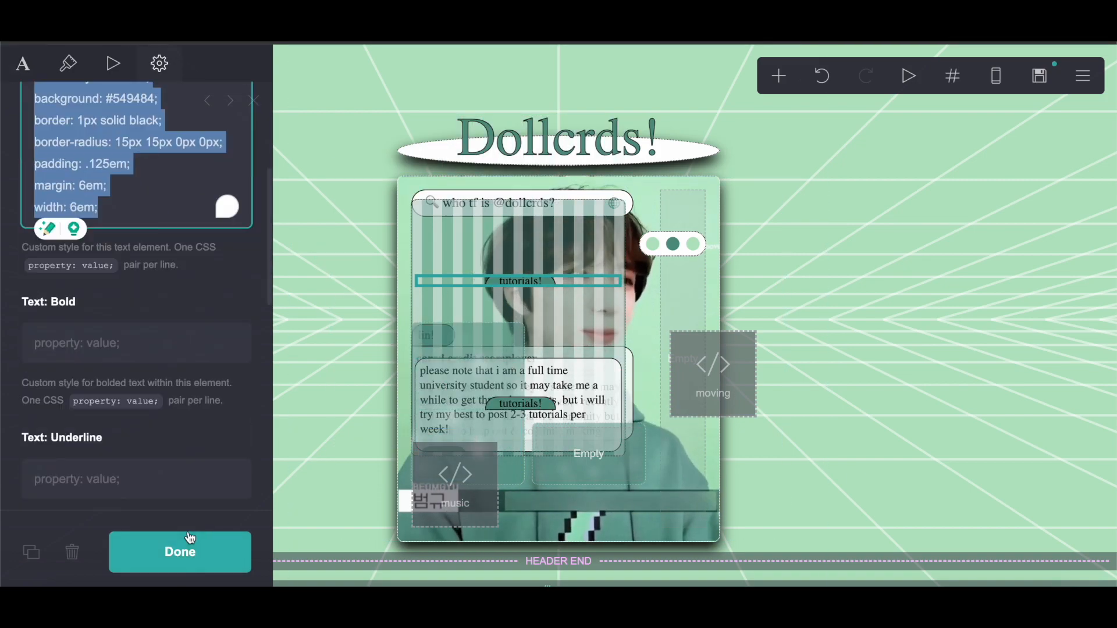
pyautogui.rightClick(101, 158)
pyautogui.click(131, 300)
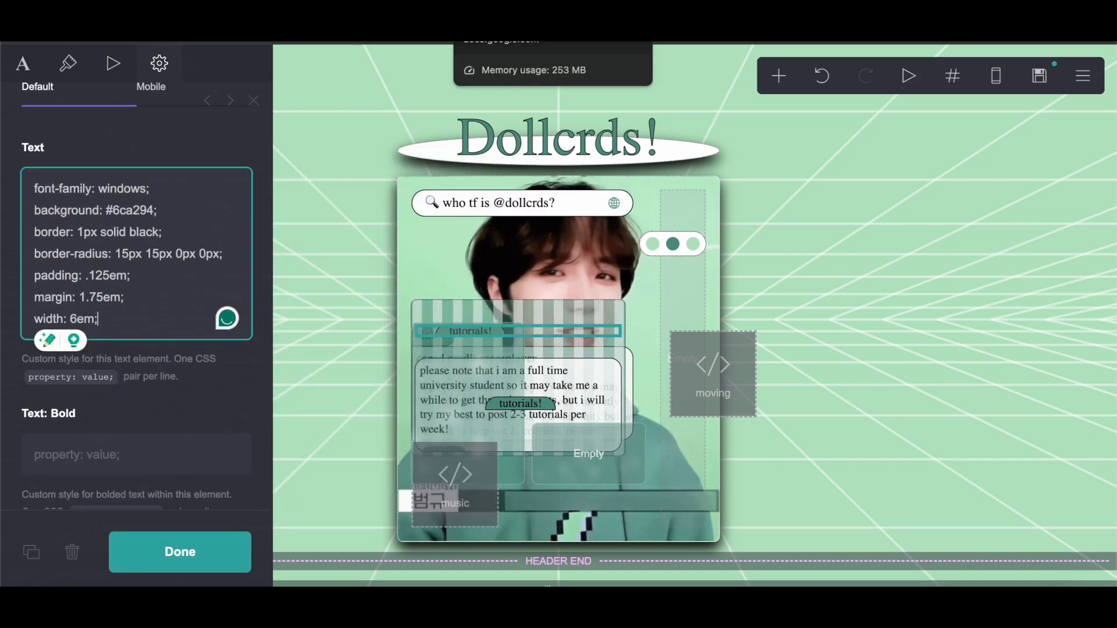
# Step: Copy the title's mobile padding, margin and width lines from the notes and paste them into its mobile custom style
pyautogui.click(500, 11)
pyautogui.click(374, 342)
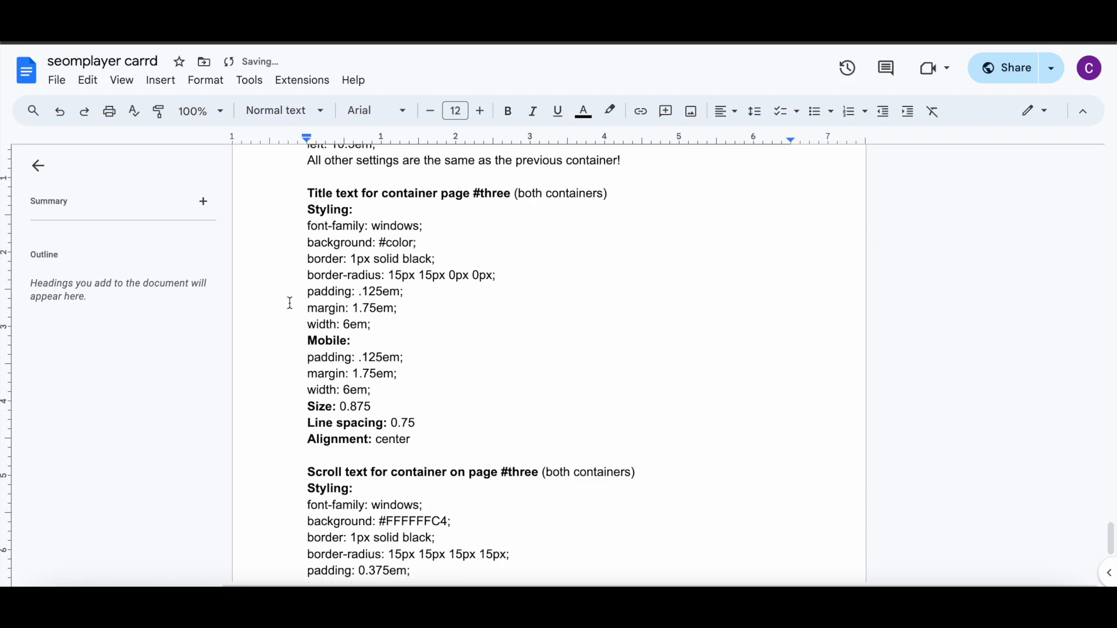
pyautogui.moveTo(313, 357); pyautogui.dragTo(376, 391)
pyautogui.rightClick(356, 376)
pyautogui.click(413, 223)
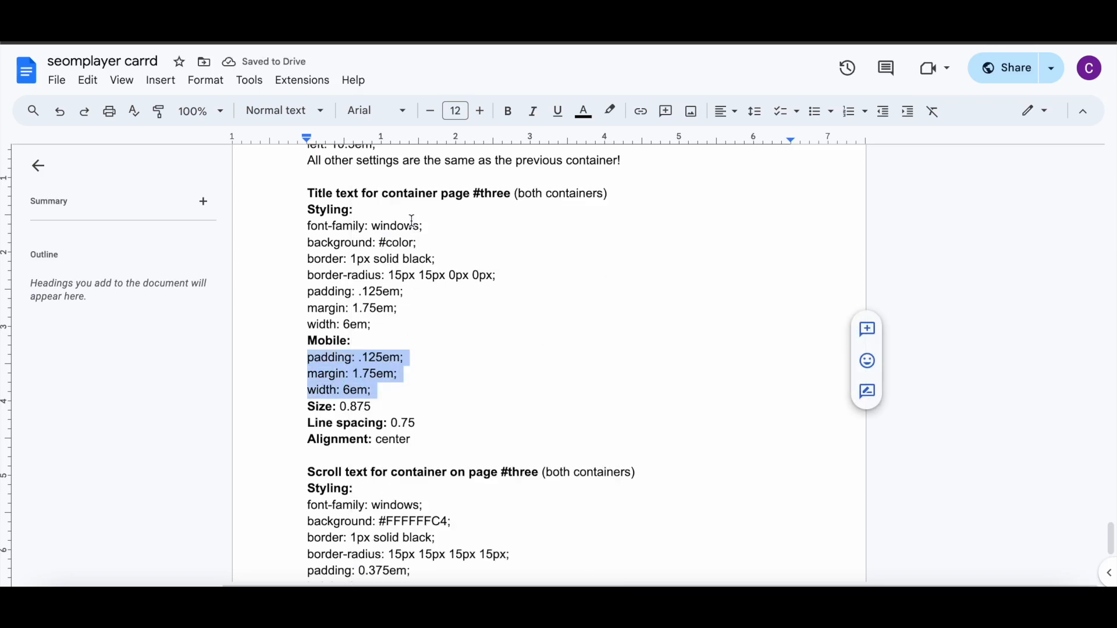
pyautogui.hotkey('ctrl', 'Tab')
pyautogui.click(157, 95)
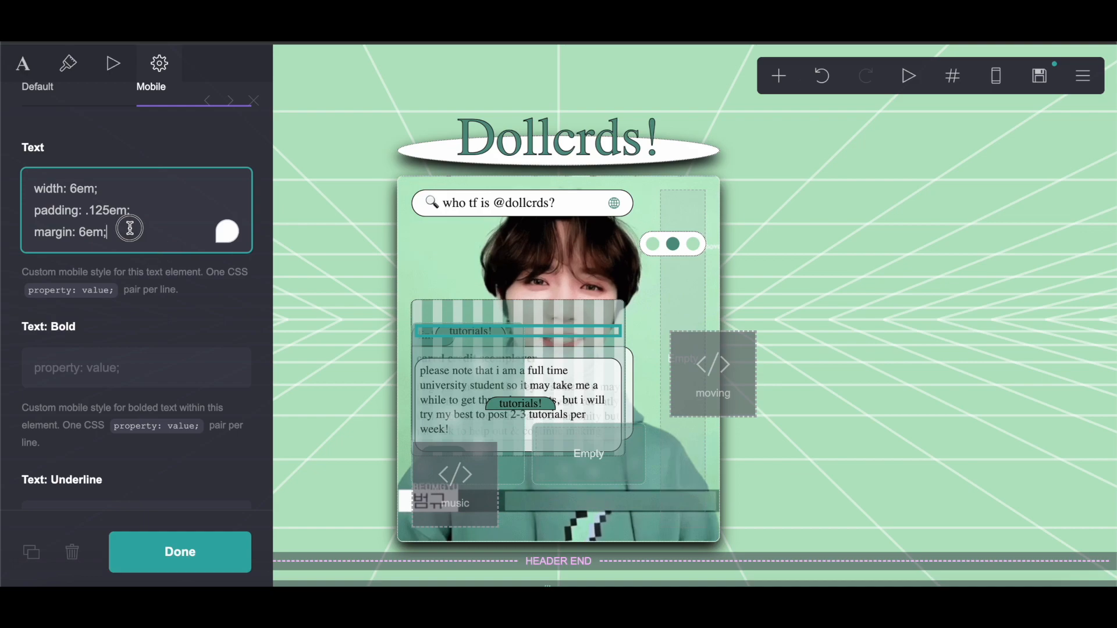
pyautogui.press('super+a')
pyautogui.moveTo(25, 179); pyautogui.dragTo(165, 242)
pyautogui.rightClick(90, 214)
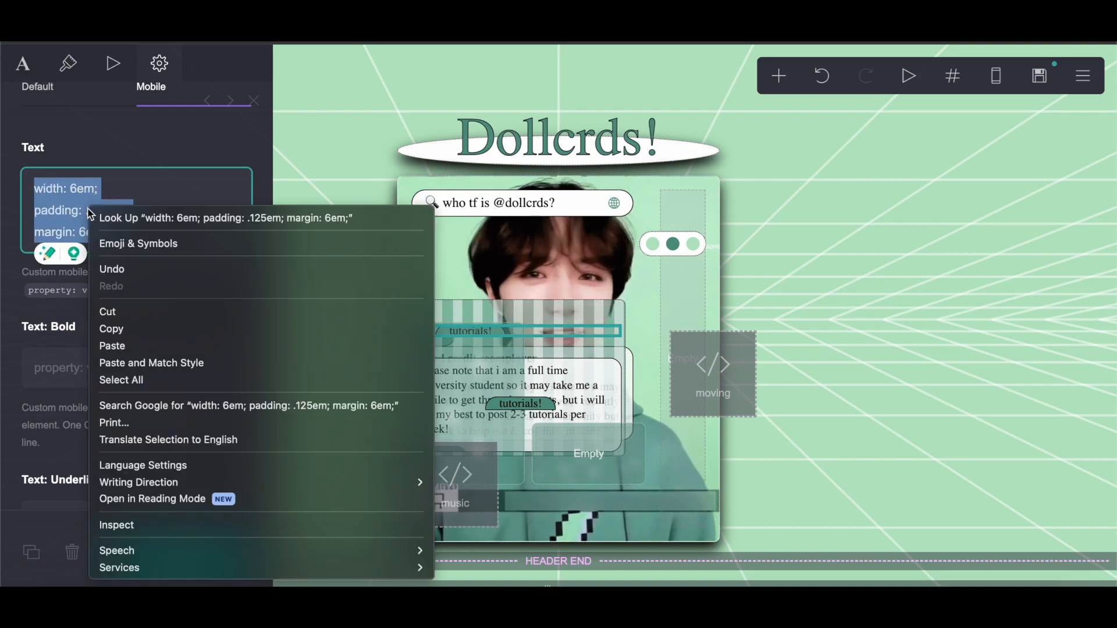
pyautogui.click(111, 328)
# Step: Duplicate the title text again and move the copy to the lower right of the container
pyautogui.click(68, 64)
pyautogui.scroll(-8, 218, 397)
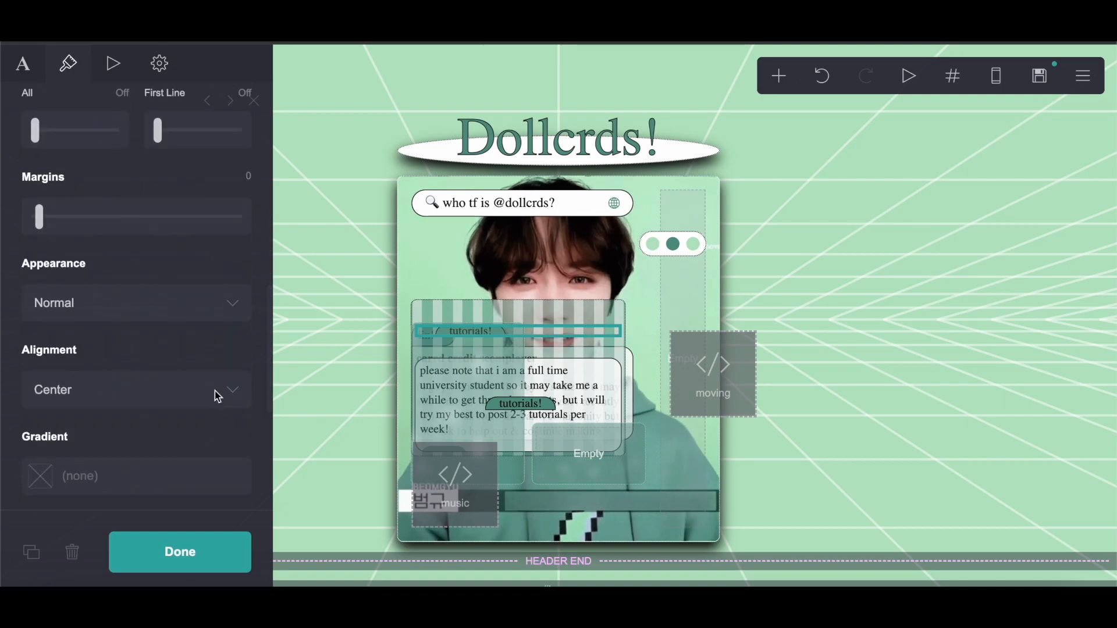
pyautogui.click(32, 554)
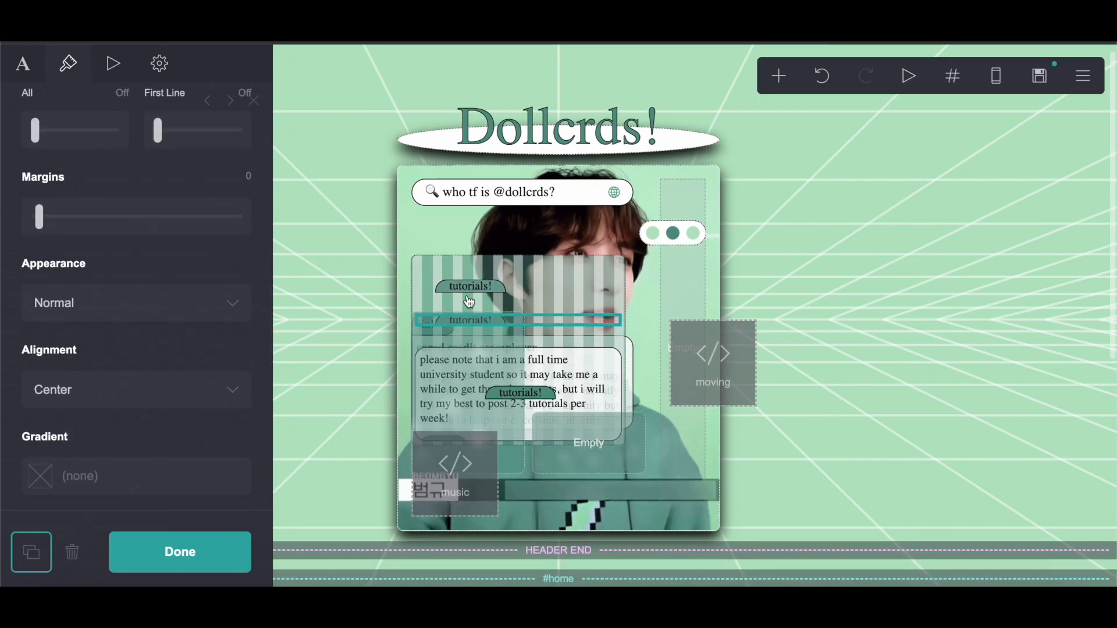
pyautogui.moveTo(475, 289); pyautogui.dragTo(626, 438)
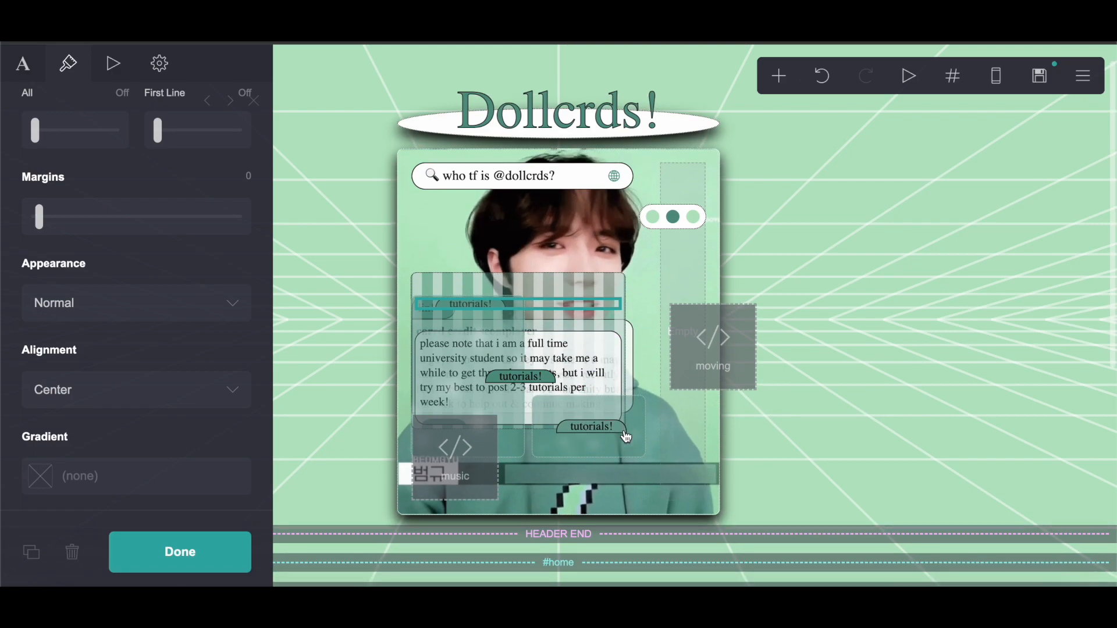
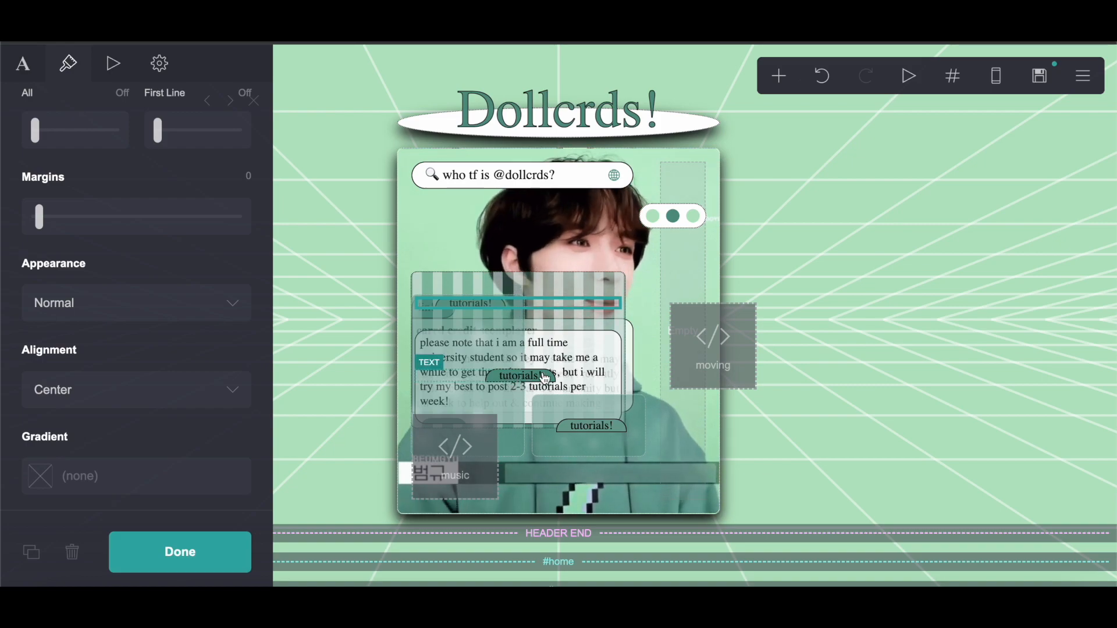
# Step: Position the other title copy at the lower left of the container, level with the right title
pyautogui.moveTo(561, 374); pyautogui.dragTo(585, 301)
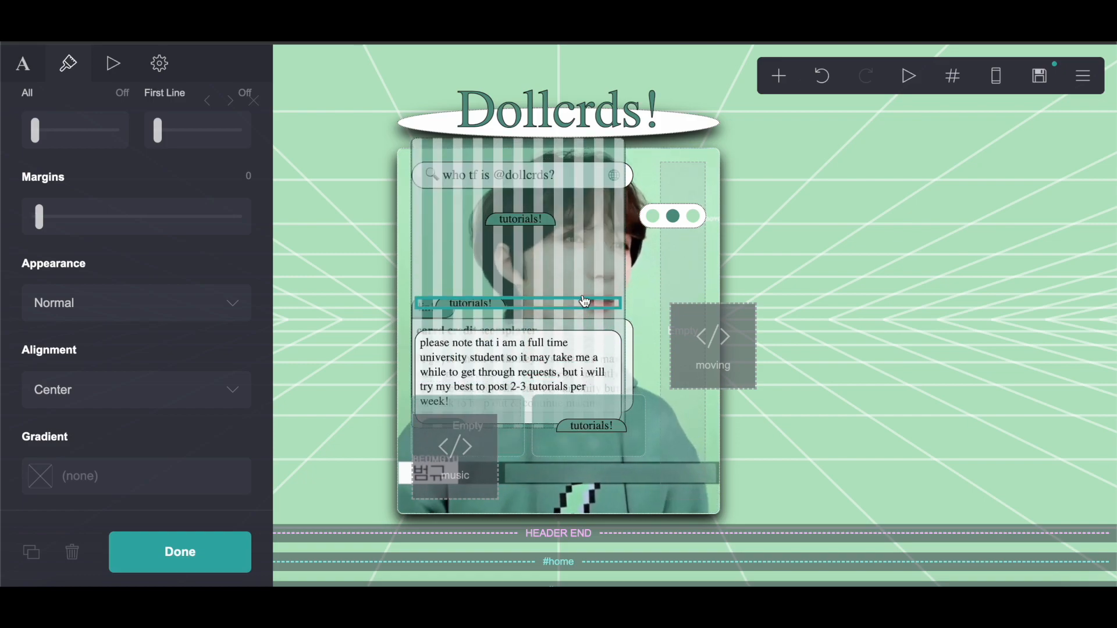
pyautogui.moveTo(557, 295); pyautogui.dragTo(487, 415)
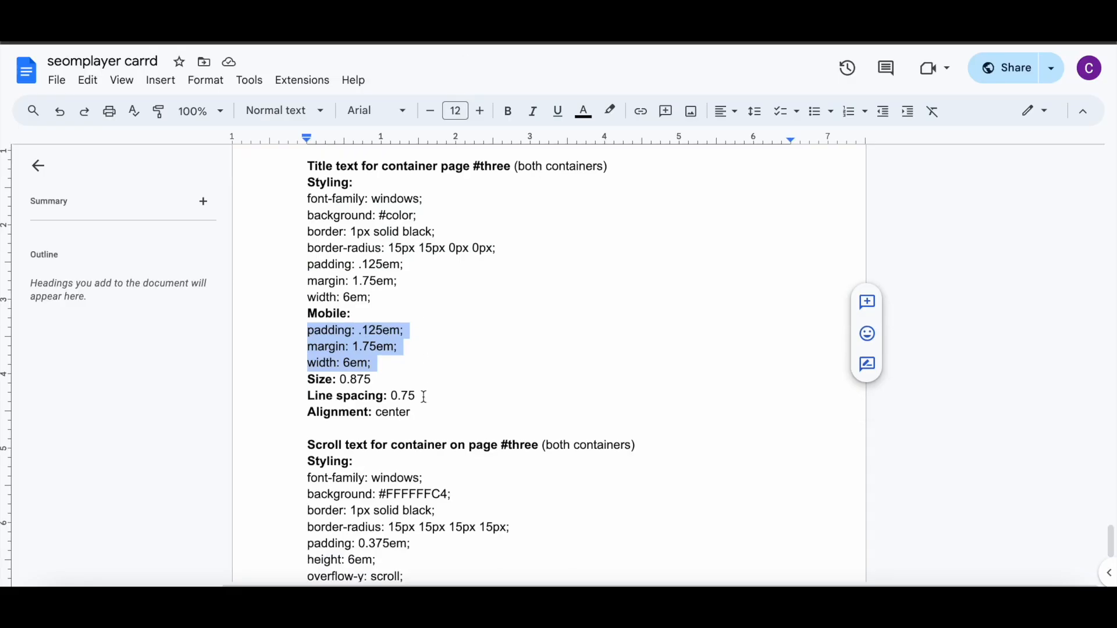
# Step: Copy the scroll text styling lines for the #three containers from the notes document
pyautogui.scroll(-3, 424, 393)
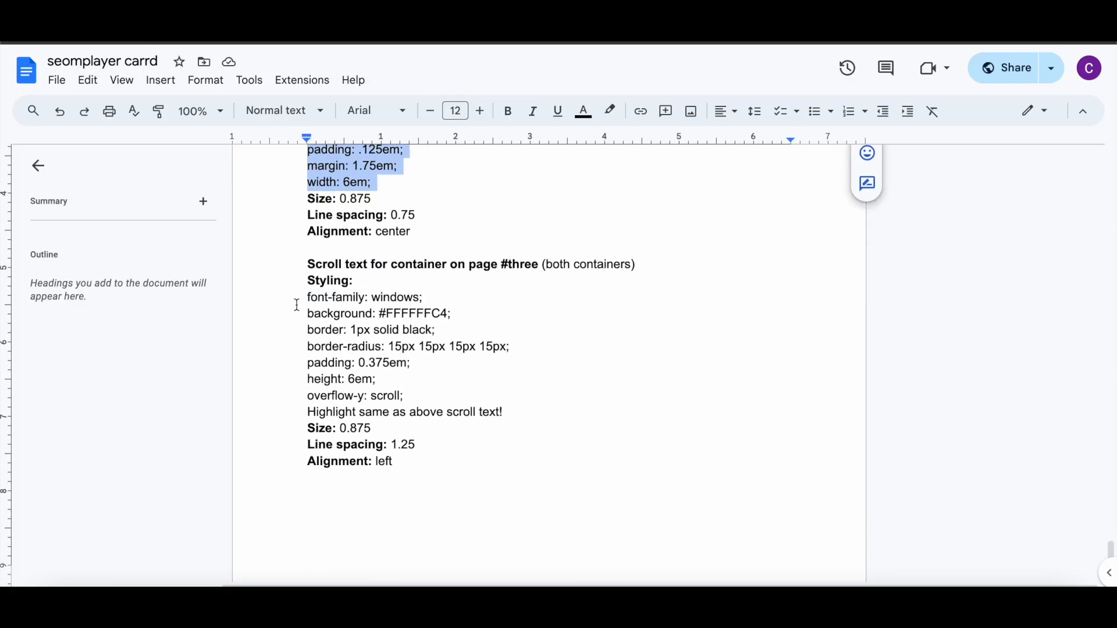
pyautogui.moveTo(308, 296); pyautogui.dragTo(519, 385)
pyautogui.rightClick(365, 327)
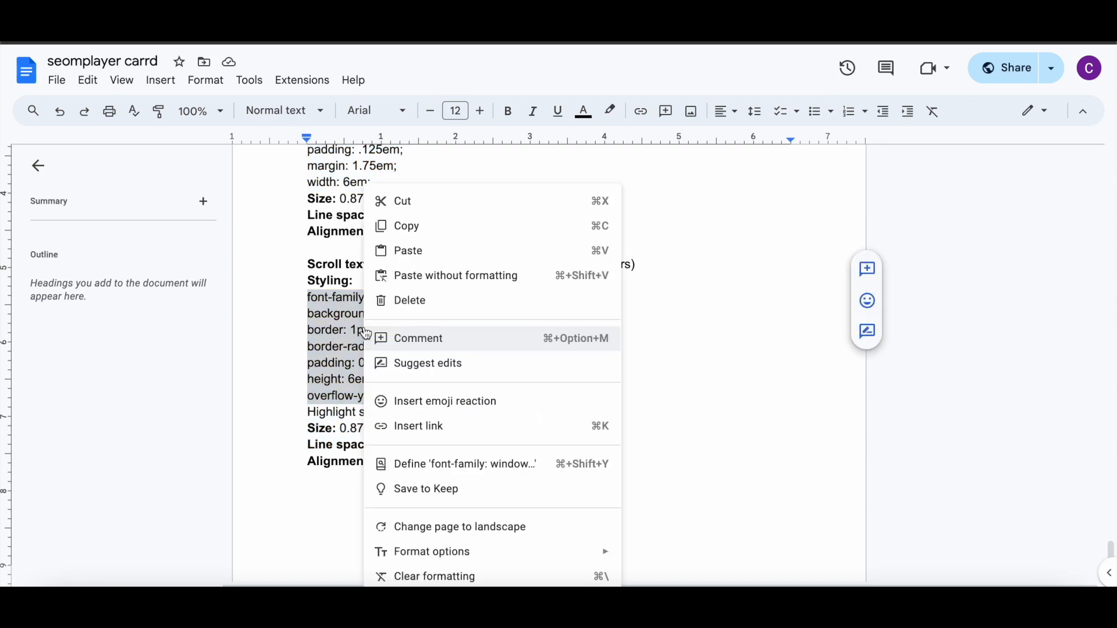
pyautogui.click(403, 235)
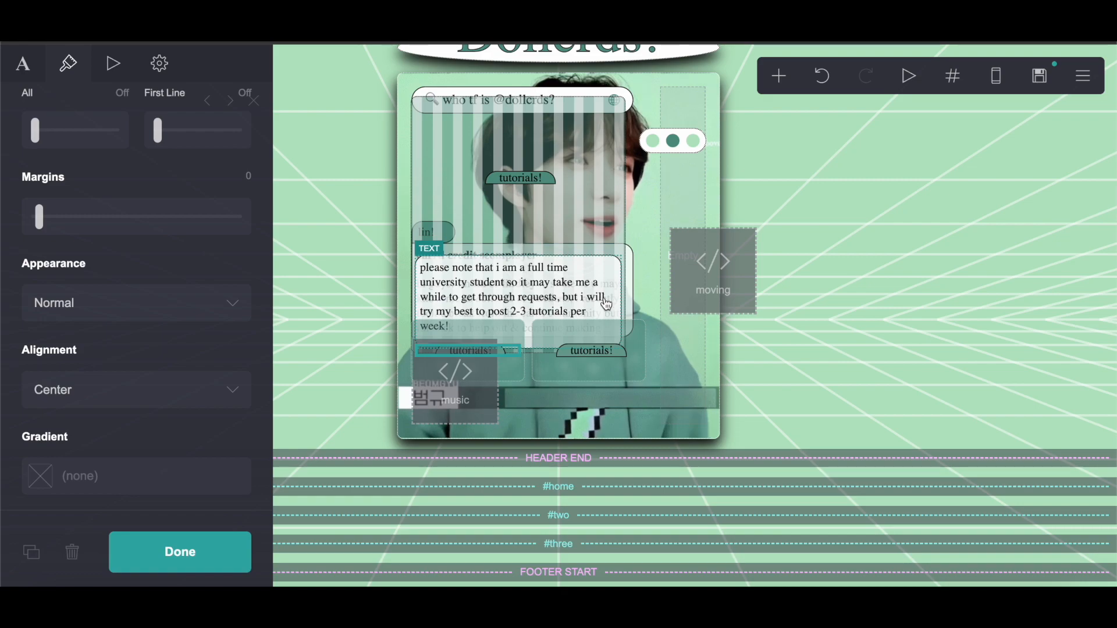
# Step: Move the text box into the container's right half and replace its custom style with the copied scroll text styling
pyautogui.click(569, 266)
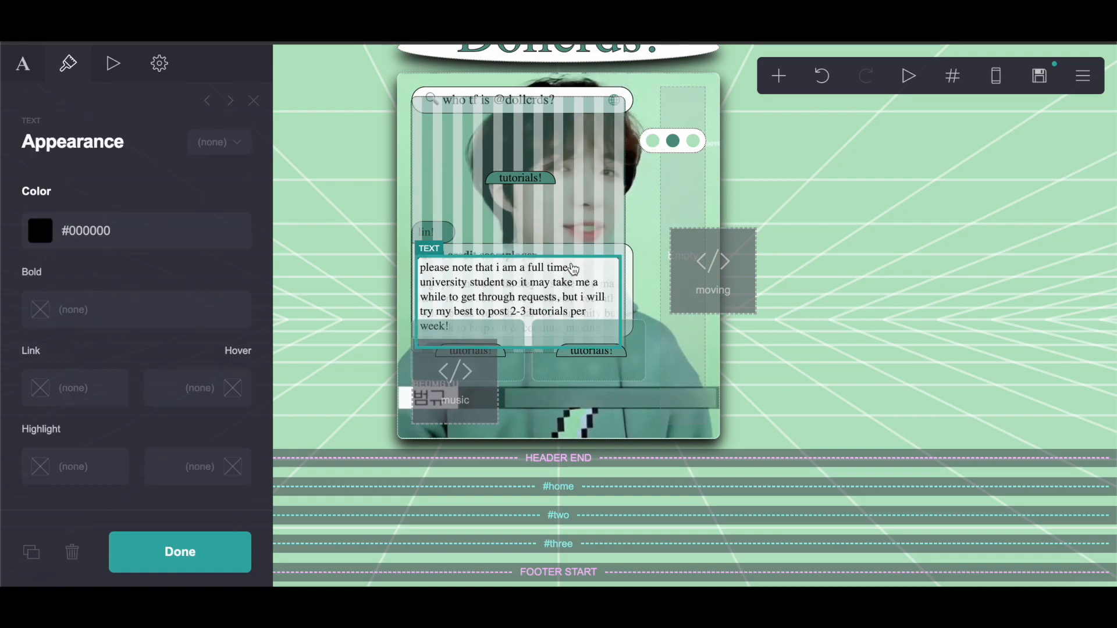
pyautogui.moveTo(495, 300); pyautogui.dragTo(596, 384)
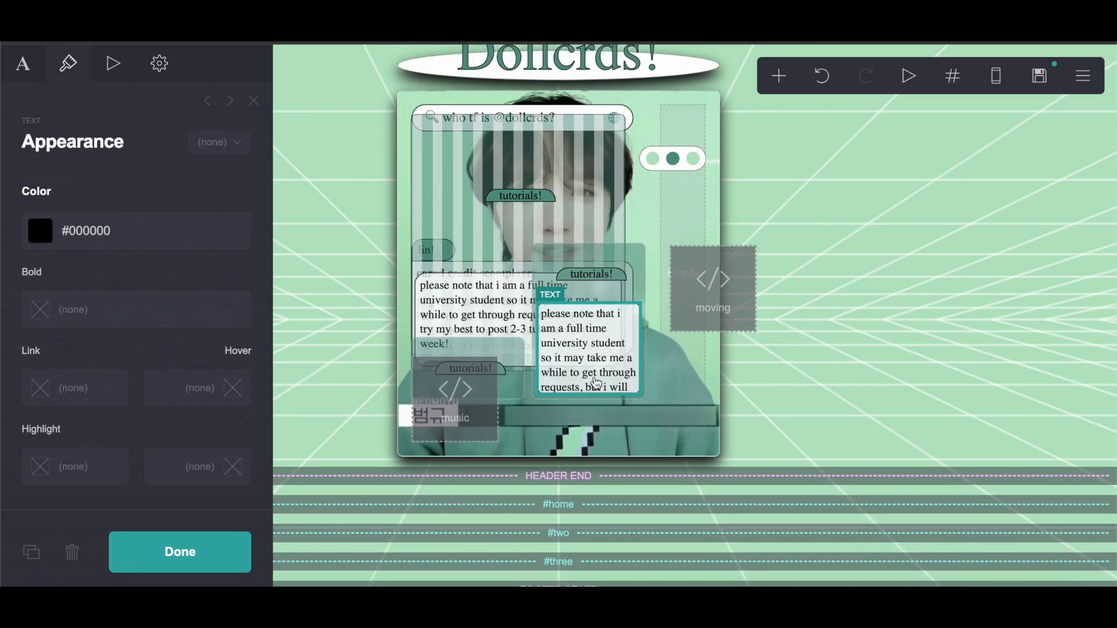
pyautogui.click(161, 62)
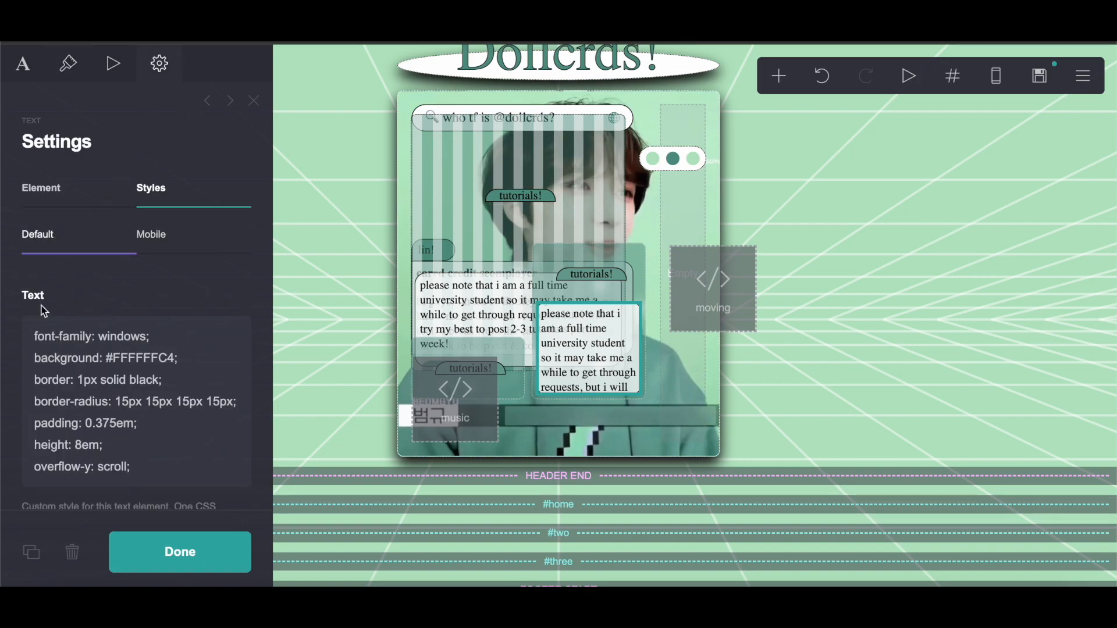
pyautogui.click(31, 336)
pyautogui.press('super+a')
pyautogui.rightClick(99, 370)
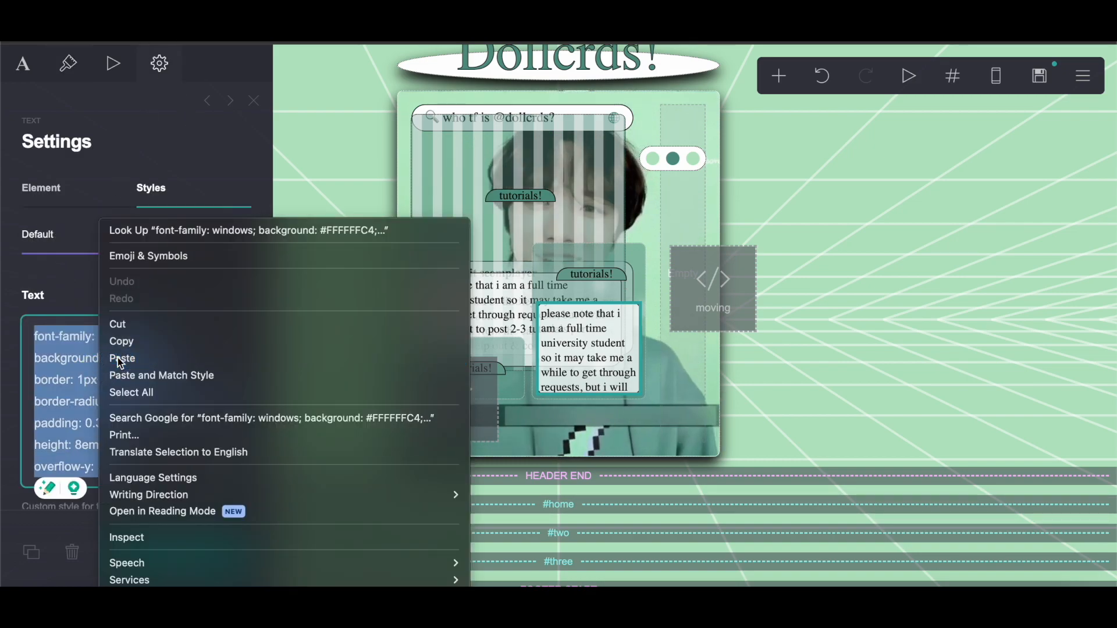
pyautogui.click(118, 358)
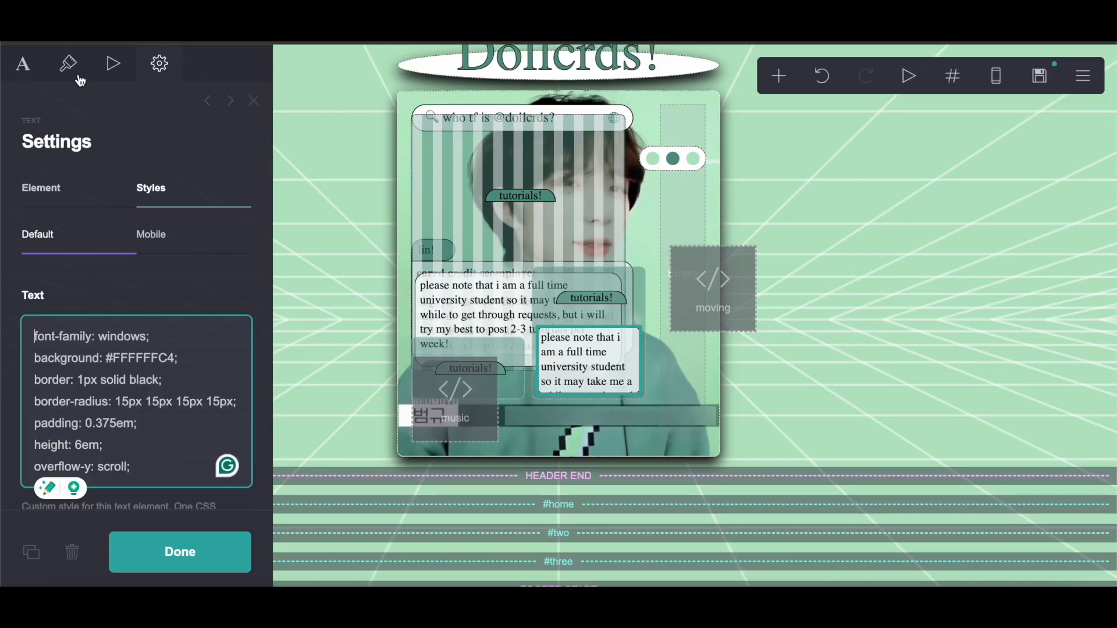
# Step: Duplicate the styled text box and move the copy into the container's left half
pyautogui.click(68, 64)
pyautogui.scroll(-6, 66, 342)
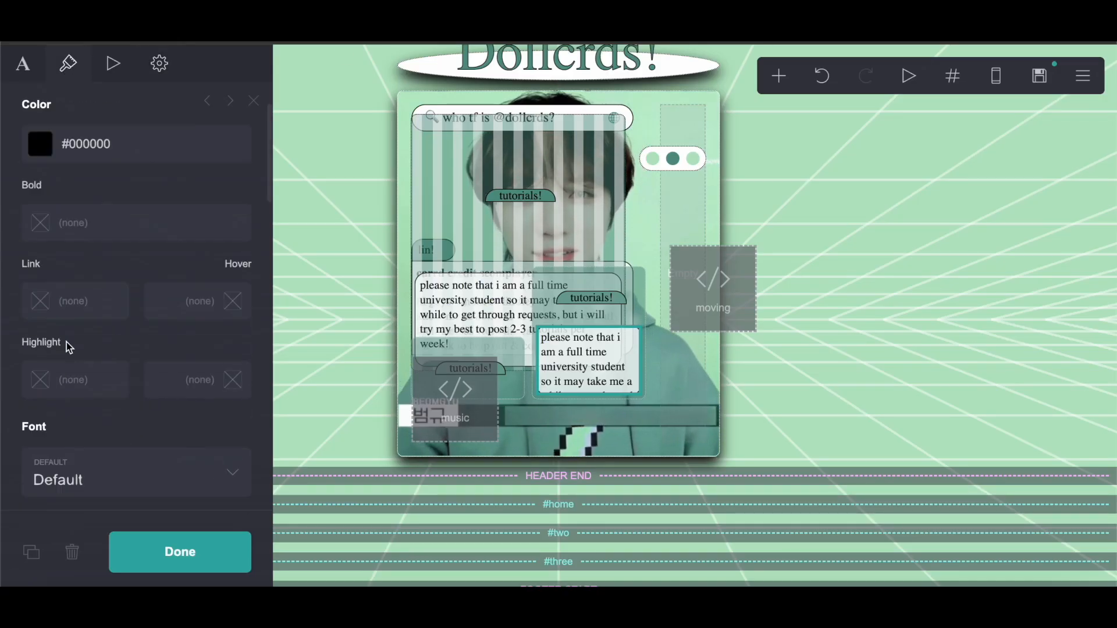
pyautogui.scroll(-10, 68, 348)
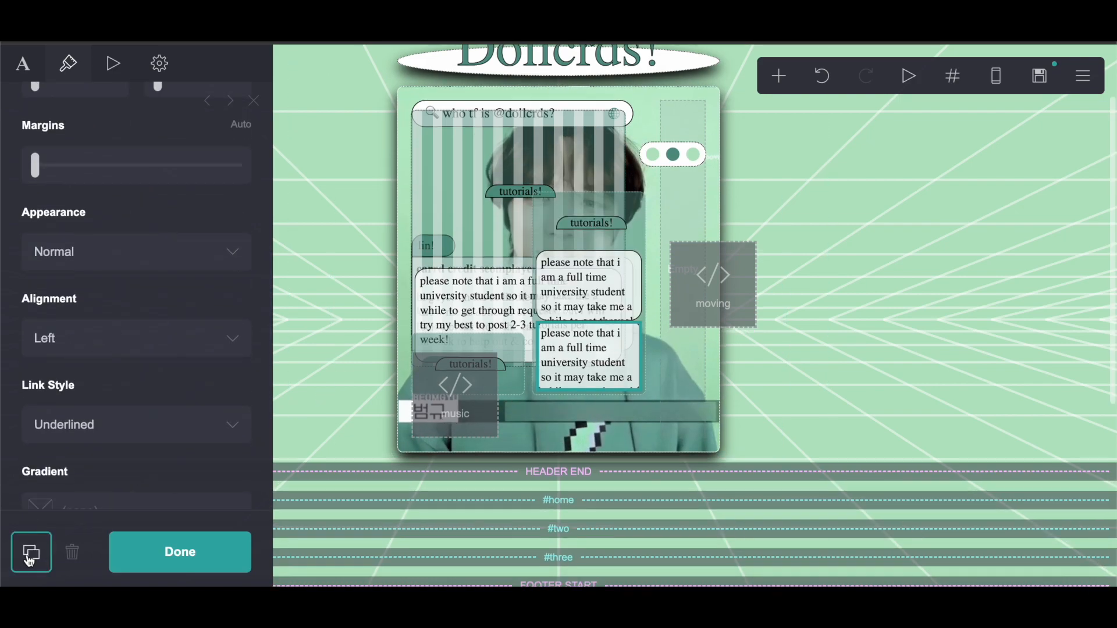
pyautogui.click(31, 551)
pyautogui.moveTo(560, 326); pyautogui.dragTo(511, 338)
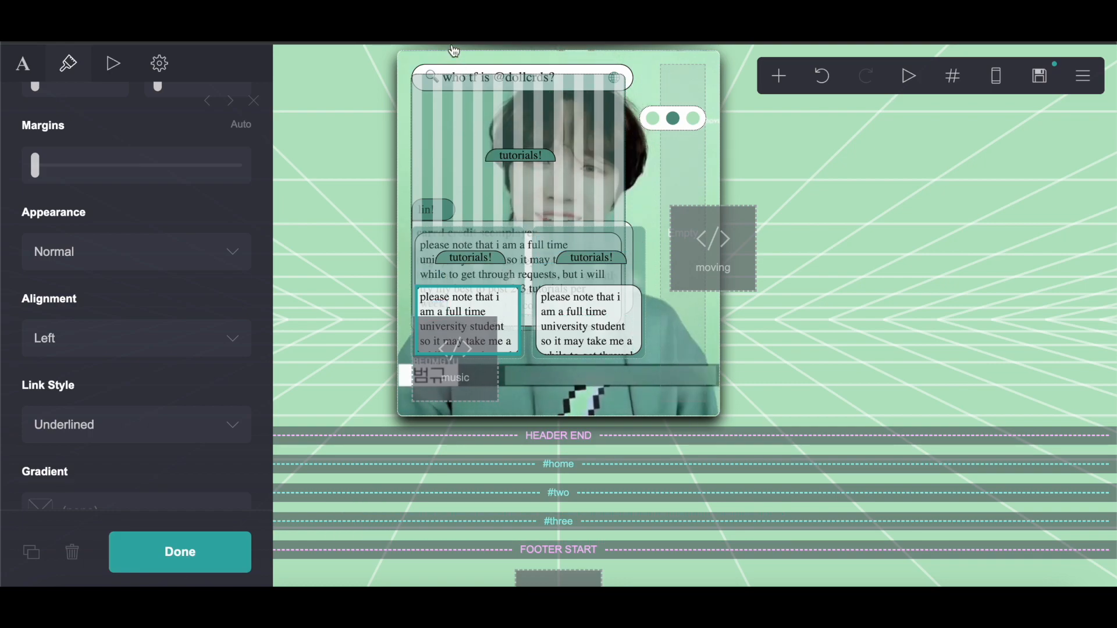
# Step: Copy the full text of the existing "about me!" text box
pyautogui.click(518, 460)
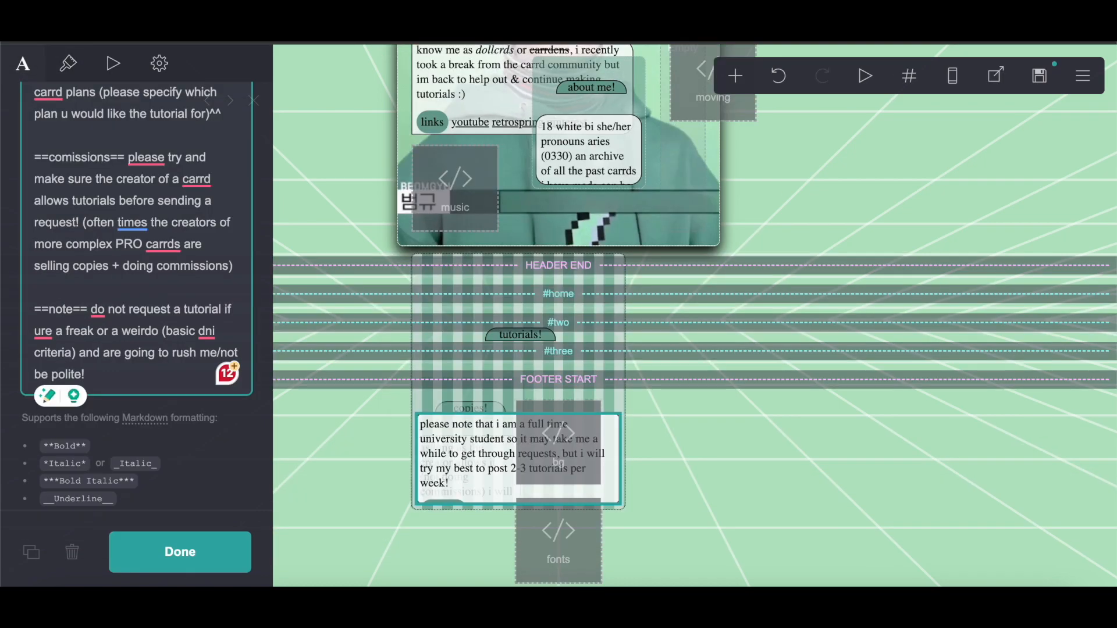
pyautogui.click(595, 153)
pyautogui.moveTo(36, 185); pyautogui.dragTo(154, 324)
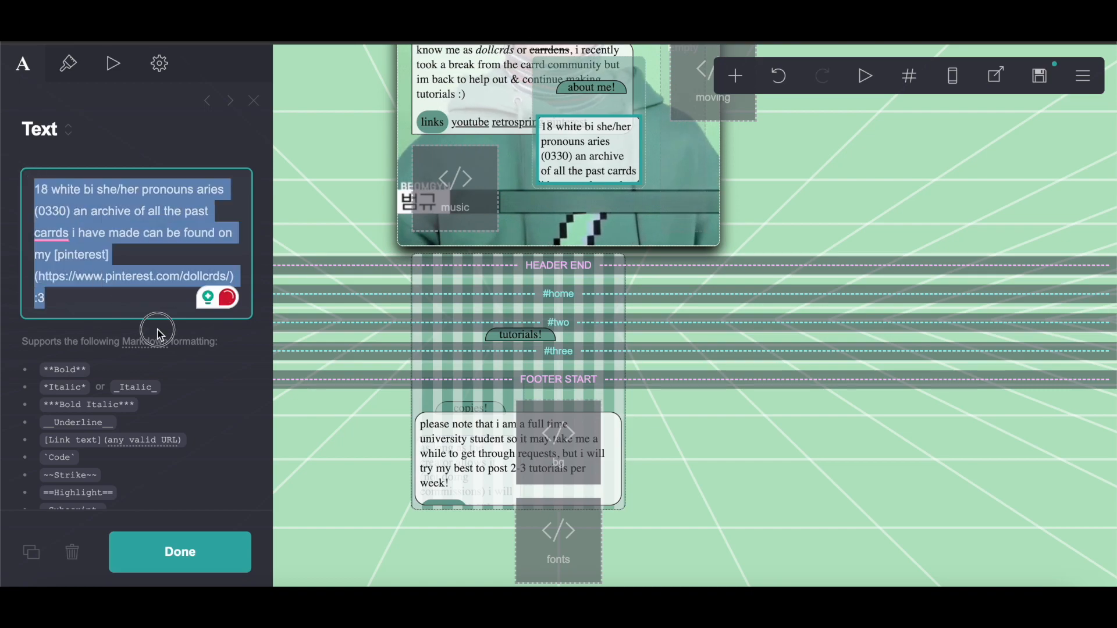
pyautogui.rightClick(134, 255)
pyautogui.click(155, 339)
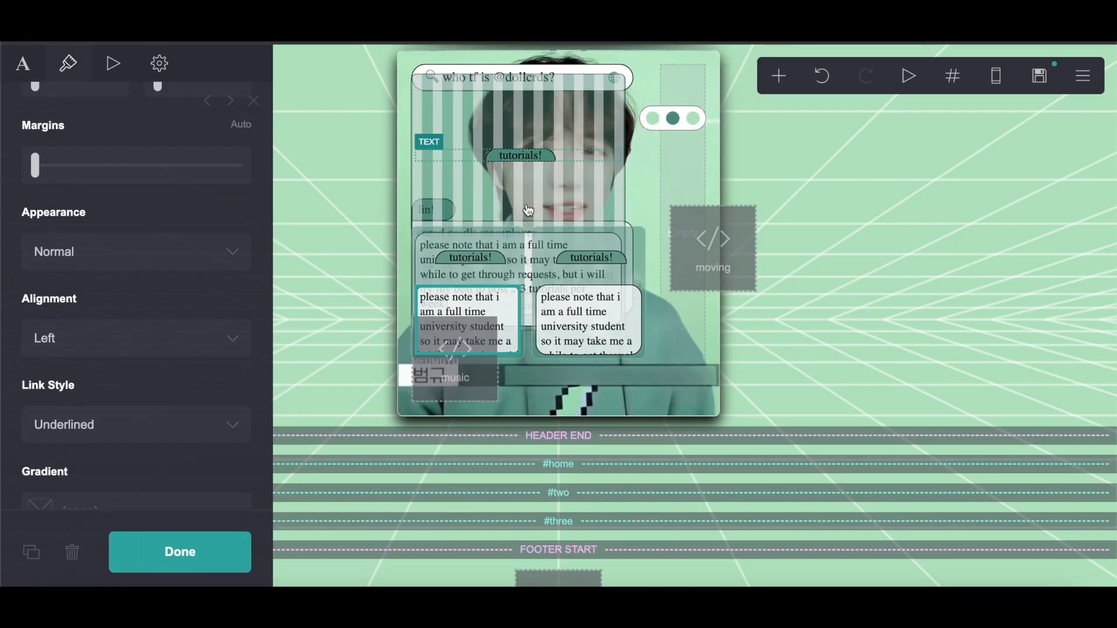
# Step: Replace the right text box's content with the copied about me text
pyautogui.click(578, 319)
pyautogui.click(17, 71)
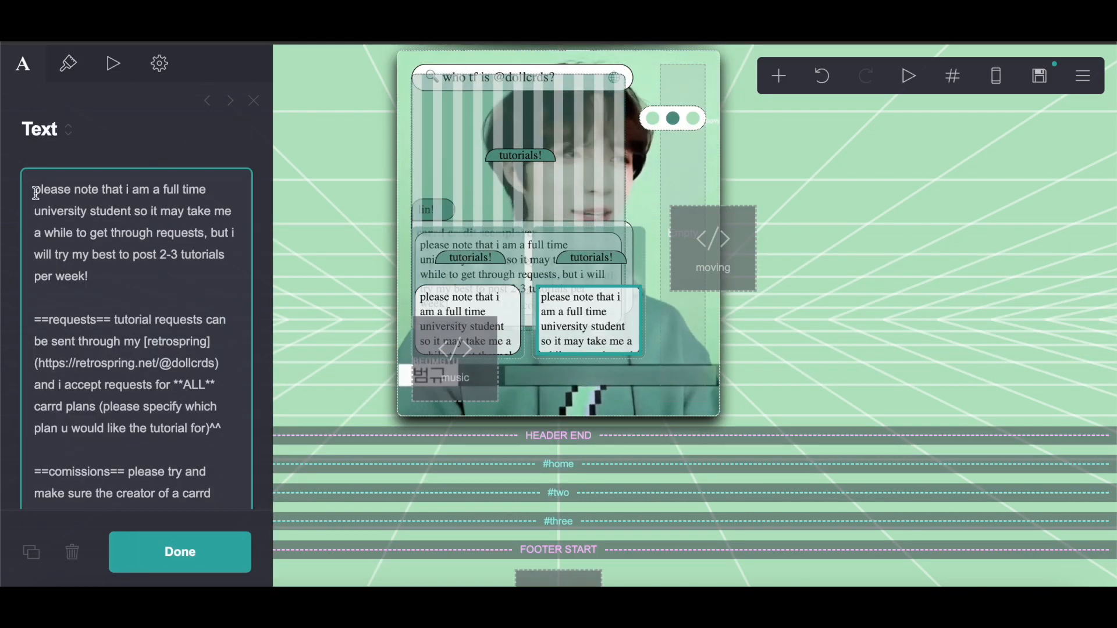
pyautogui.moveTo(35, 190); pyautogui.dragTo(112, 314)
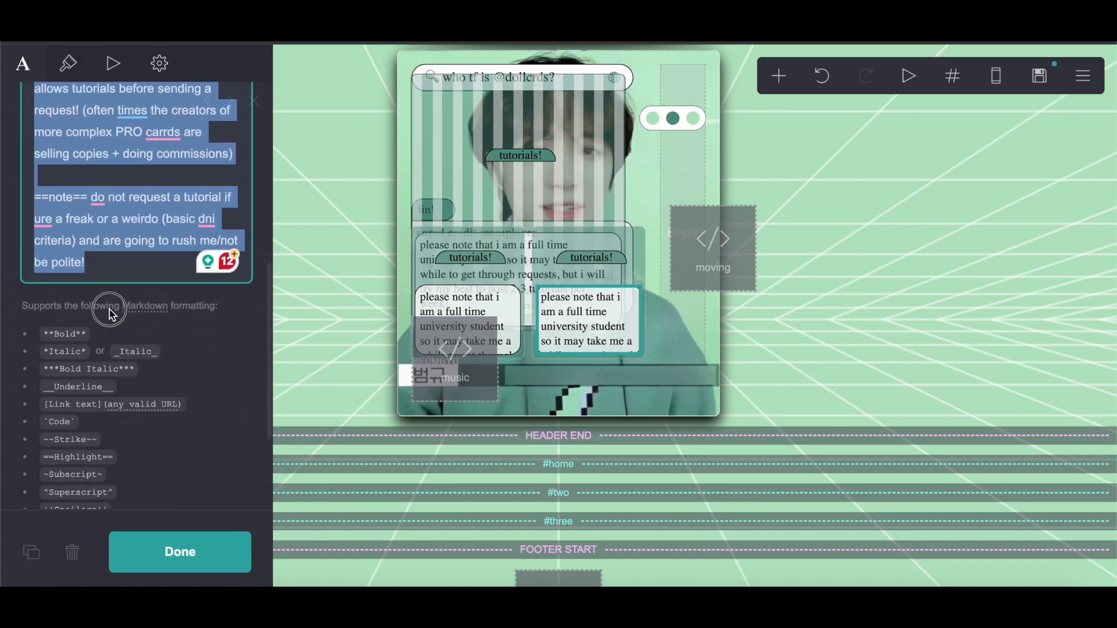
pyautogui.rightClick(116, 207)
pyautogui.click(140, 344)
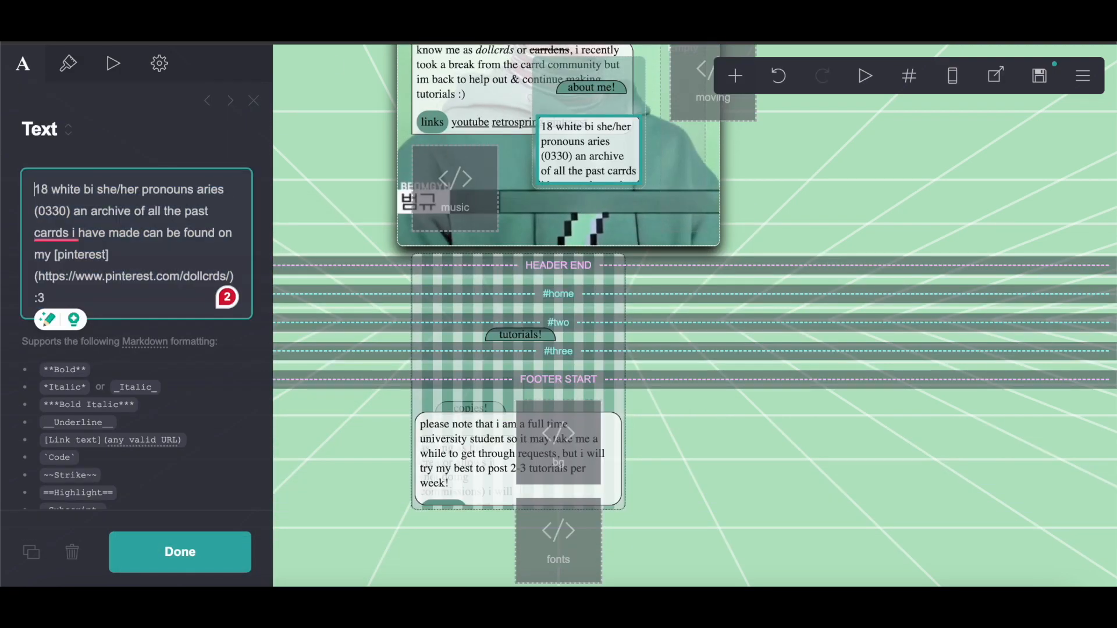
# Step: Copy the full text of the existing "copies!" text box
pyautogui.moveTo(447, 461); pyautogui.dragTo(514, 298)
pyautogui.scroll(-2, 475, 550)
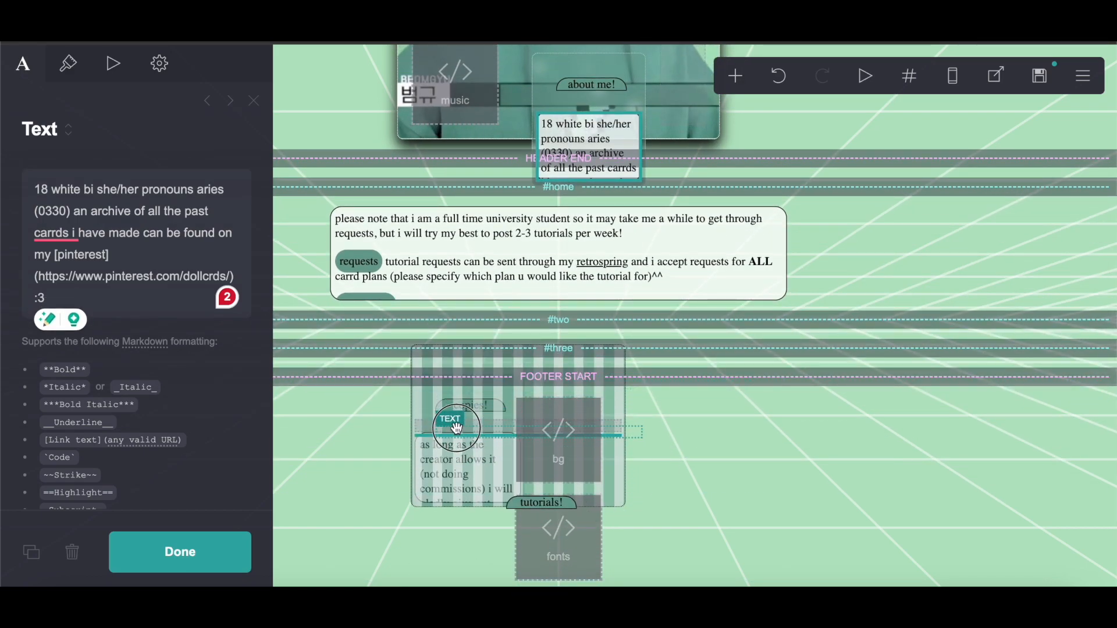
pyautogui.click(465, 465)
pyautogui.moveTo(28, 192); pyautogui.dragTo(256, 383)
pyautogui.rightClick(100, 252)
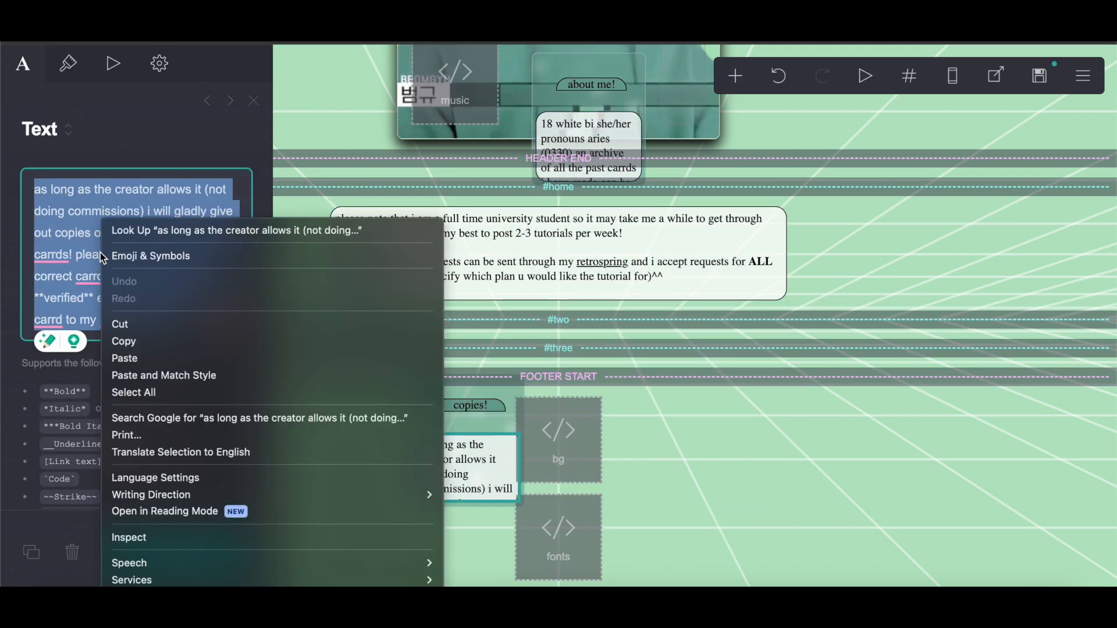
pyautogui.click(126, 343)
pyautogui.hotkey('ctrl', 'Tab')
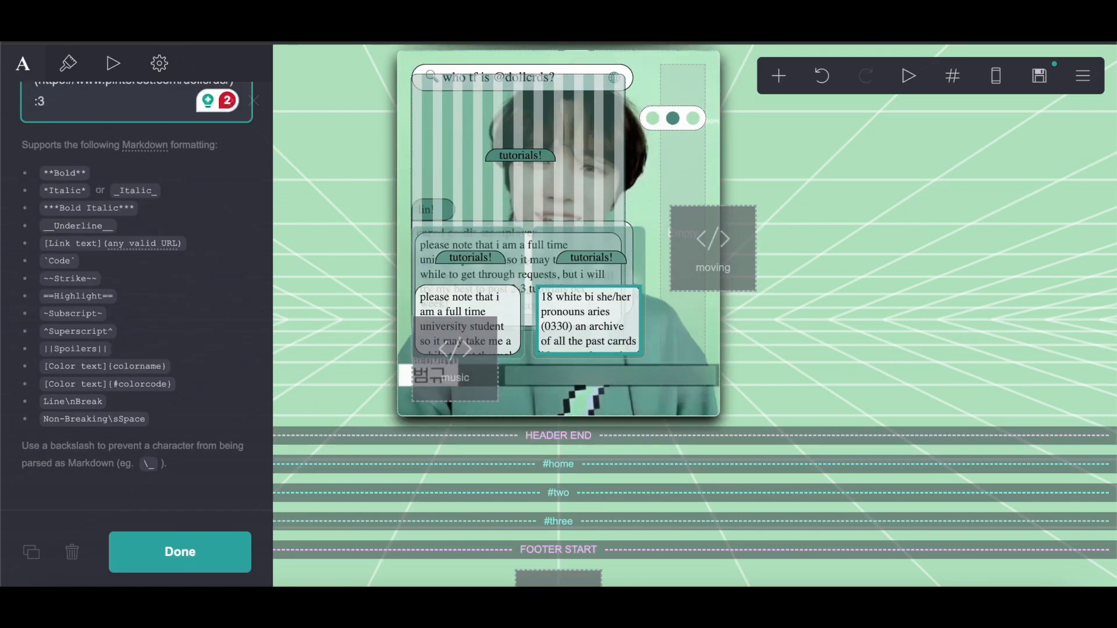
# Step: Replace the left text box's content with the copied copies text and close the editor
pyautogui.click(482, 300)
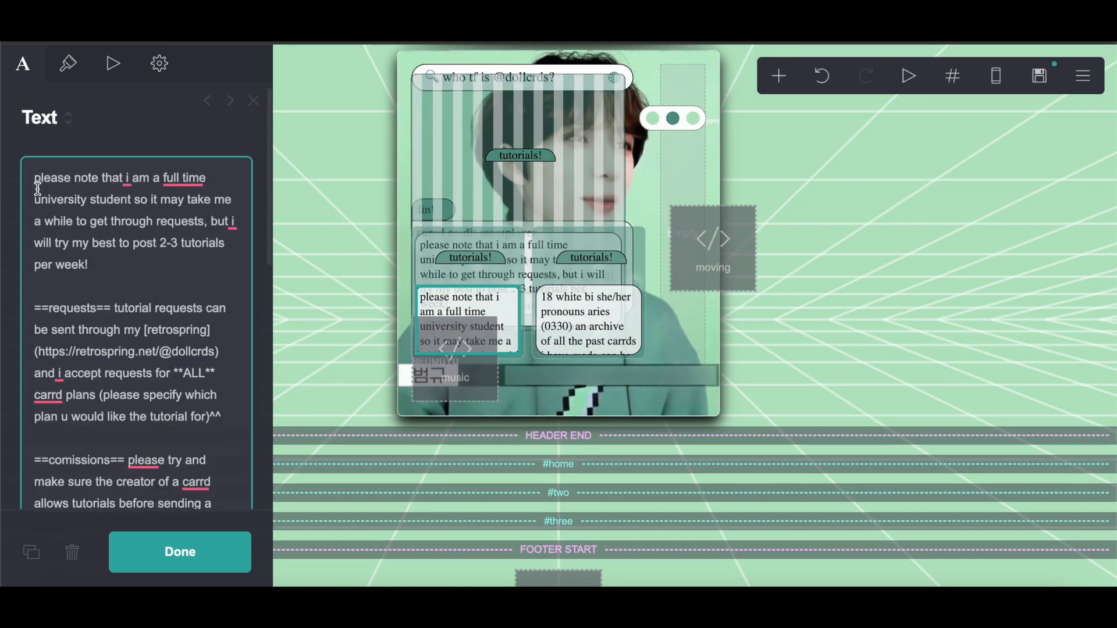
pyautogui.moveTo(30, 190); pyautogui.dragTo(281, 574)
pyautogui.scroll(-5, 123, 175)
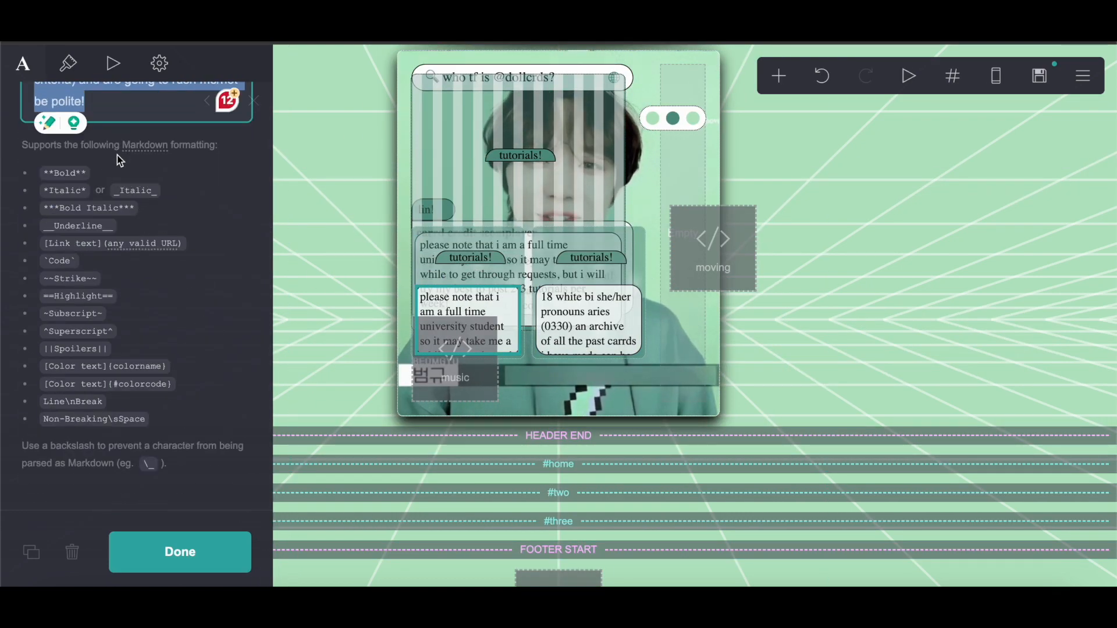
pyautogui.scroll(4, 117, 156)
pyautogui.rightClick(117, 155)
pyautogui.click(147, 284)
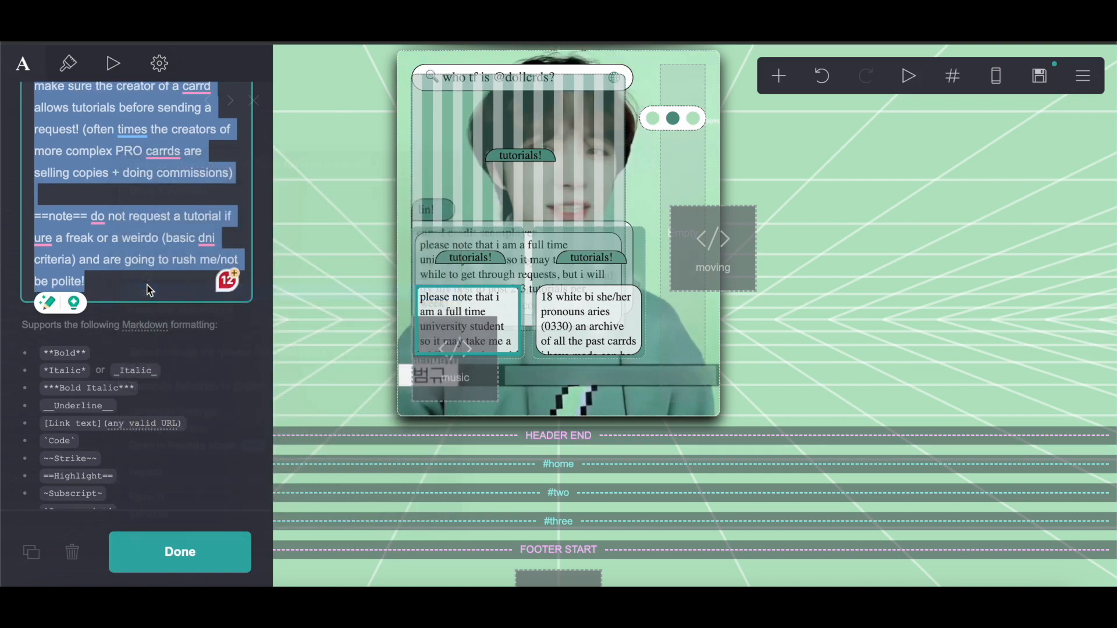
pyautogui.click(199, 550)
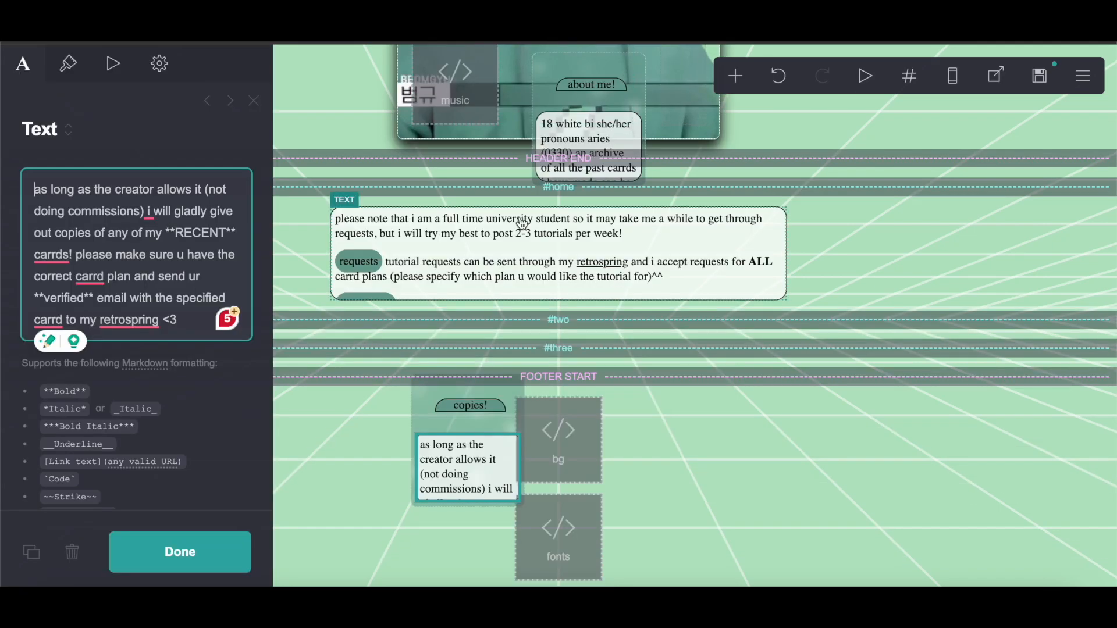
# Step: Publish the site to a .carrd.co URL named tutorial001
pyautogui.scroll(7, 522, 227)
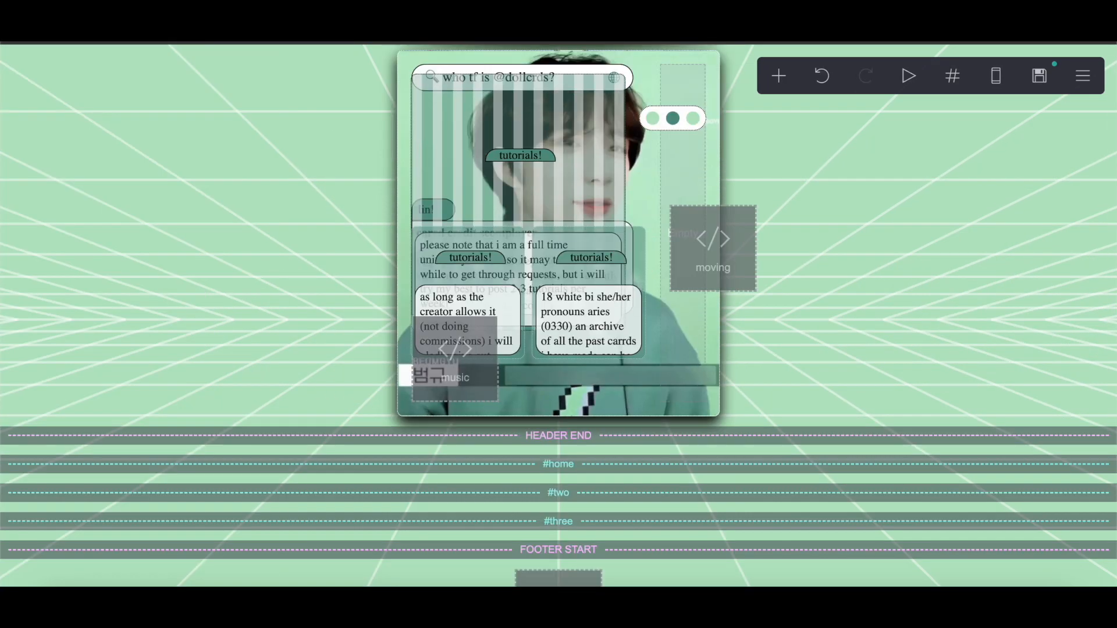
pyautogui.scroll(1, 445, 189)
pyautogui.scroll(-5, 447, 189)
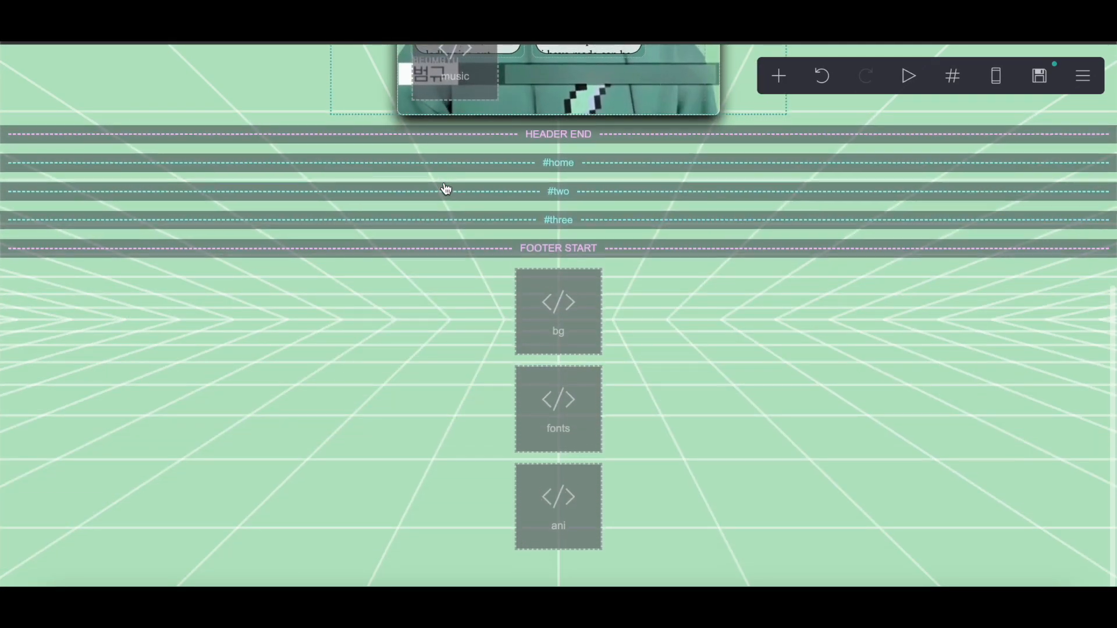
pyautogui.scroll(7, 446, 189)
pyautogui.click(1083, 75)
pyautogui.click(996, 134)
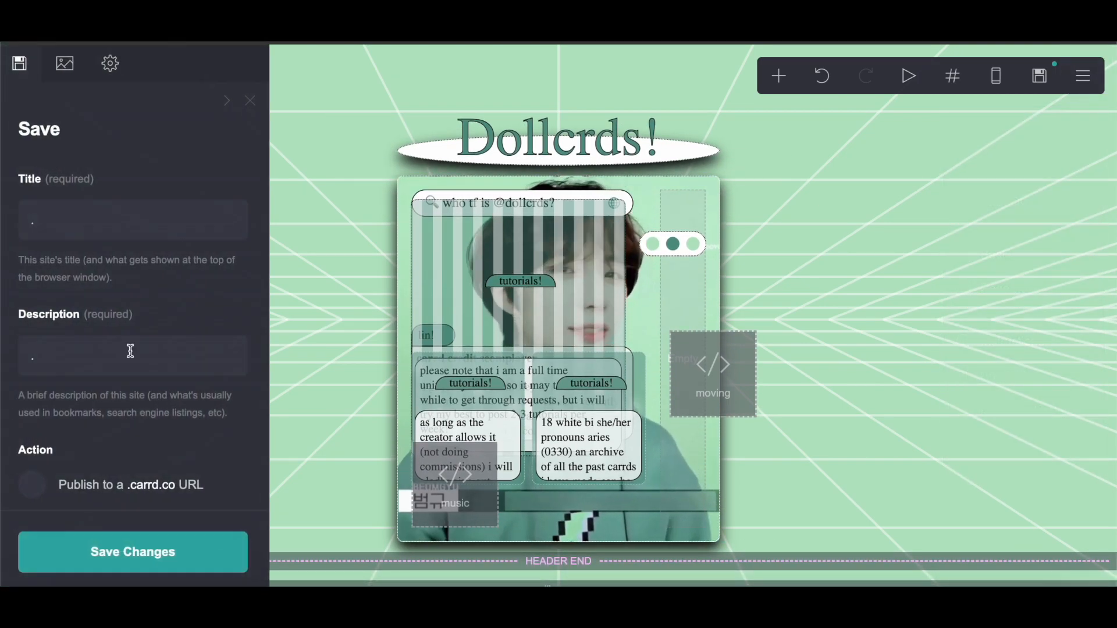
pyautogui.scroll(-3, 132, 348)
pyautogui.click(129, 275)
pyautogui.click(72, 395)
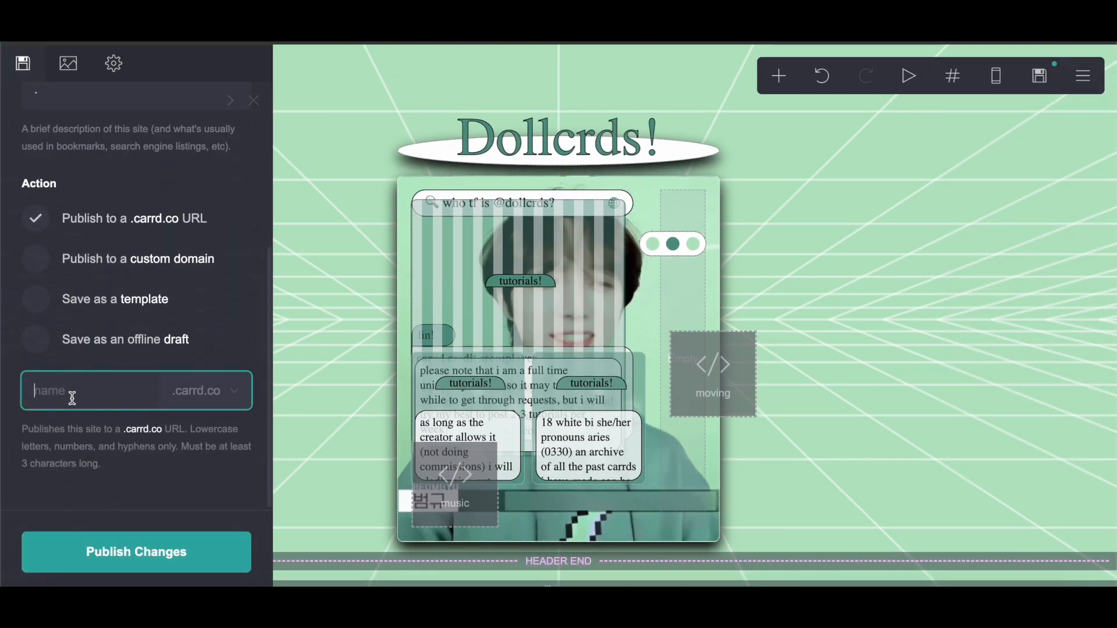
pyautogui.write('tu')
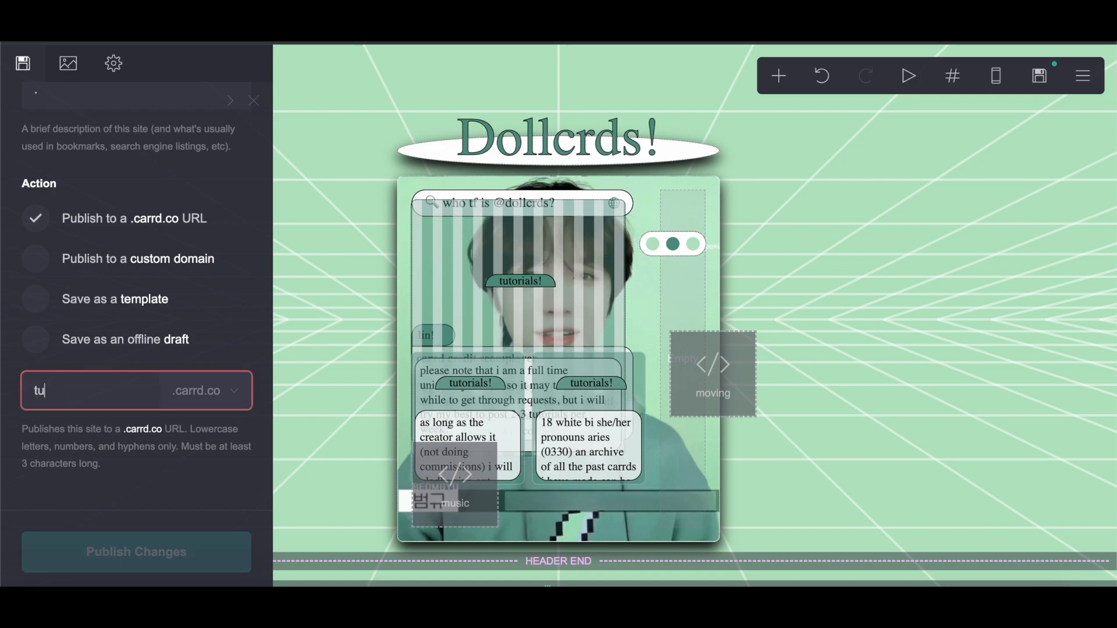
pyautogui.write('torial001')
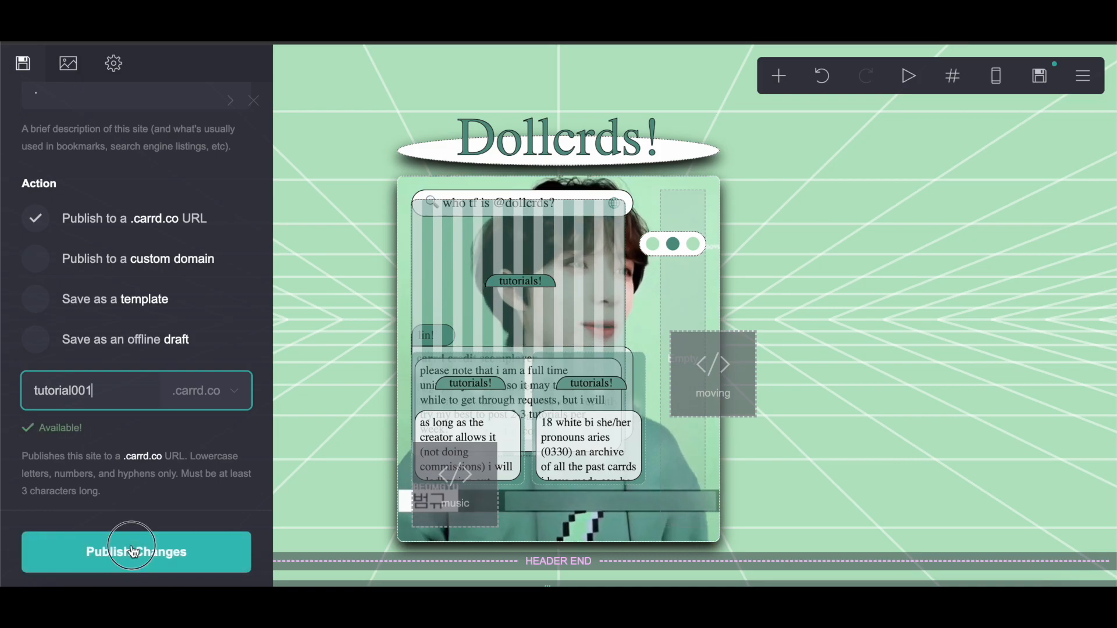
pyautogui.click(133, 550)
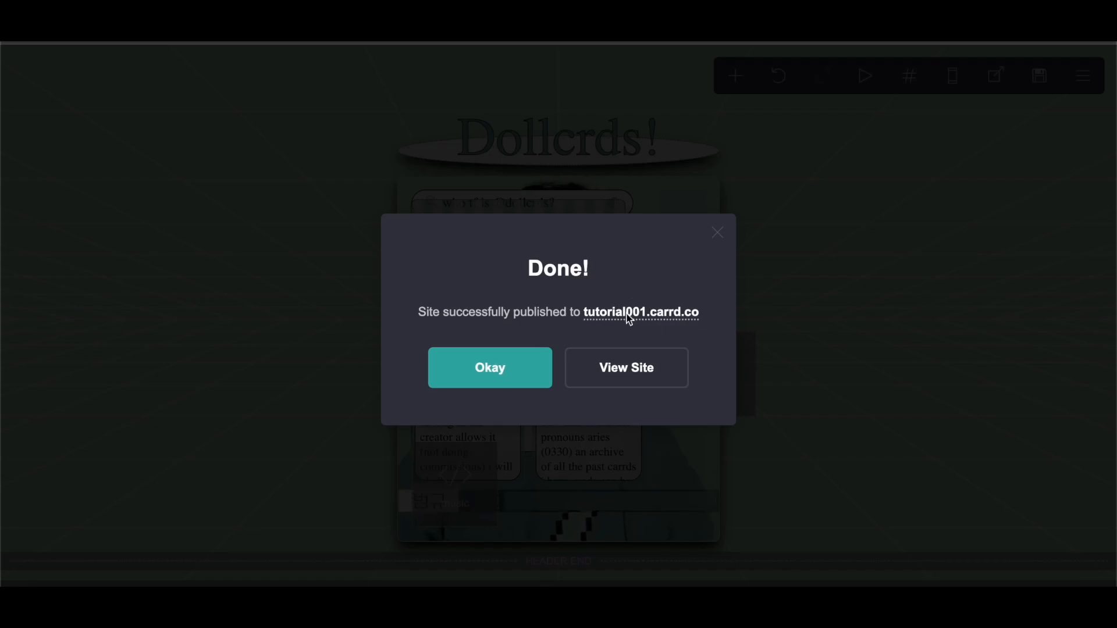
# Step: Open the published site and check its navigation dots and scrolling text boxes
pyautogui.click(628, 314)
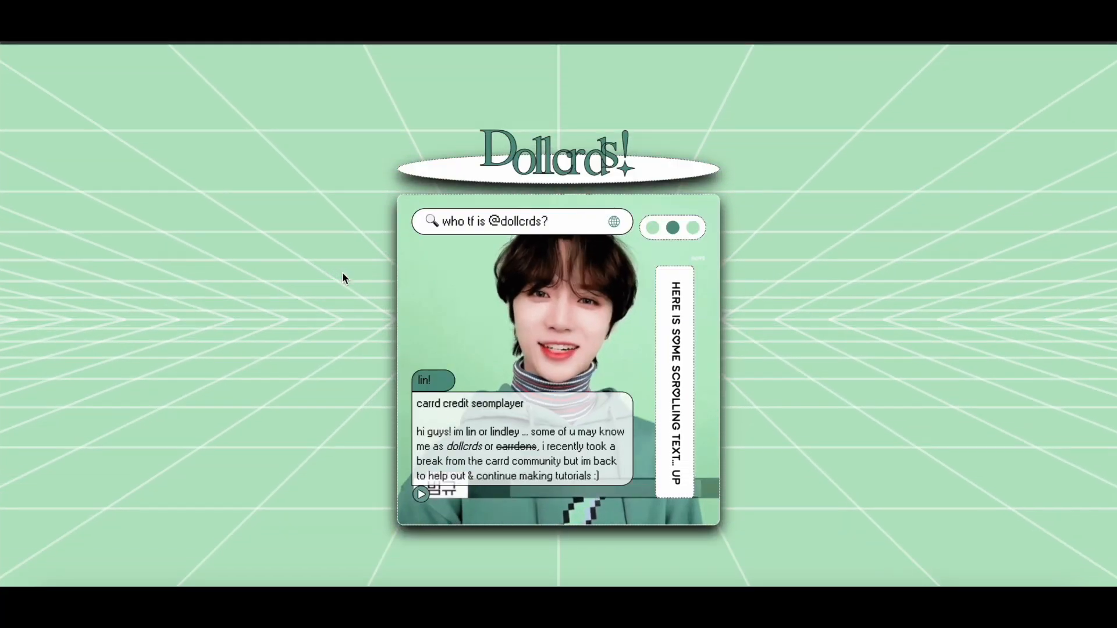
pyautogui.click(673, 229)
pyautogui.scroll(-5, 516, 336)
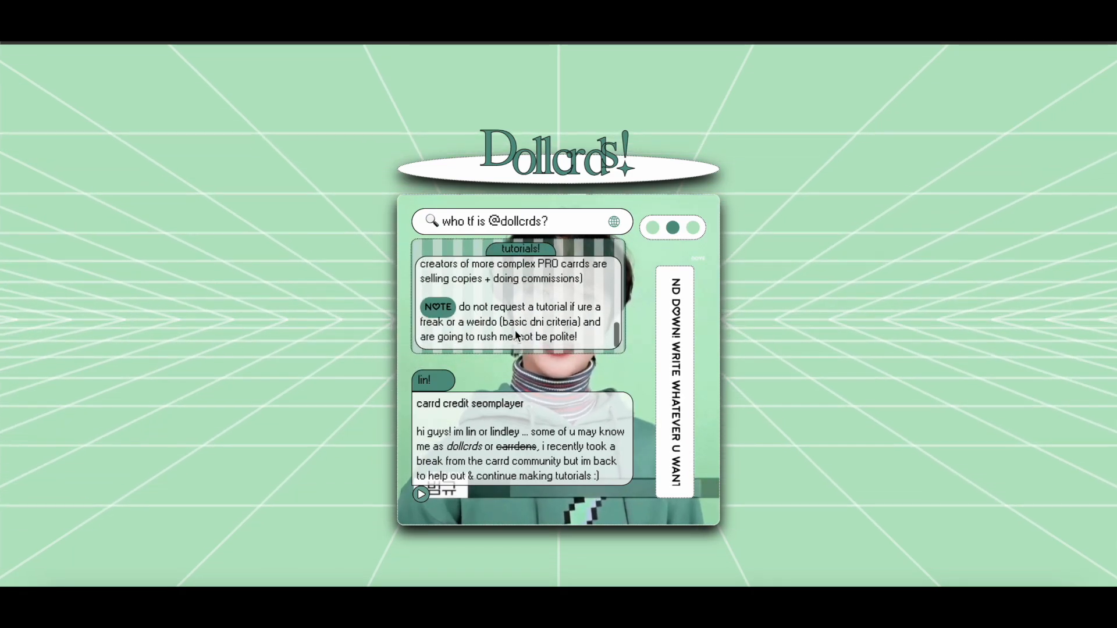
pyautogui.scroll(-3, 517, 336)
pyautogui.click(471, 302)
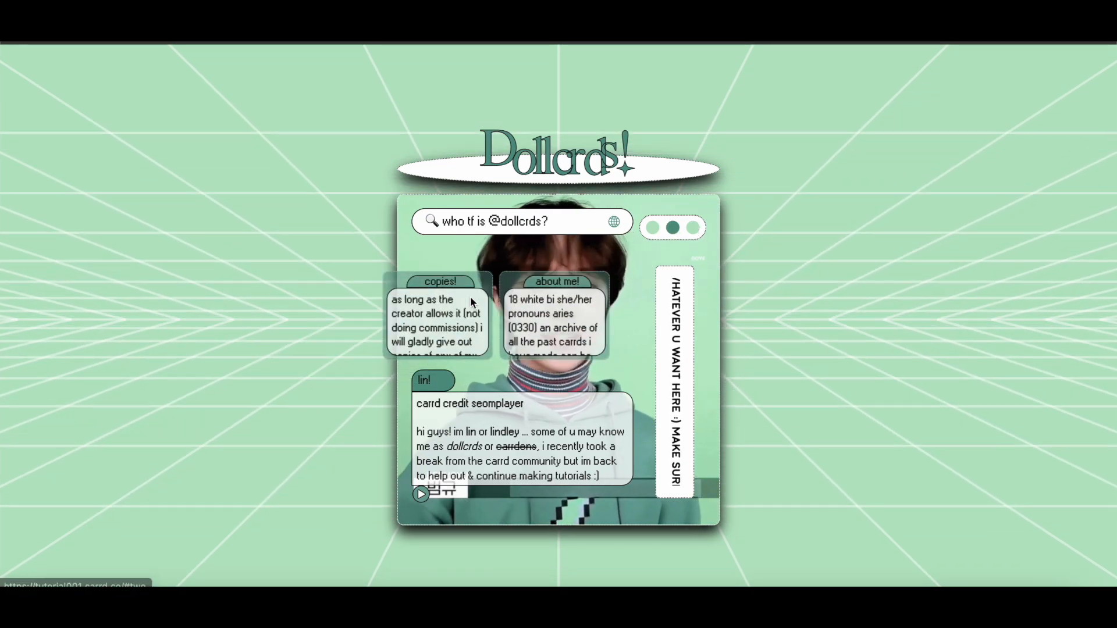
pyautogui.scroll(-3, 465, 317)
pyautogui.scroll(3, 466, 317)
pyautogui.scroll(-3, 580, 314)
pyautogui.scroll(3, 580, 314)
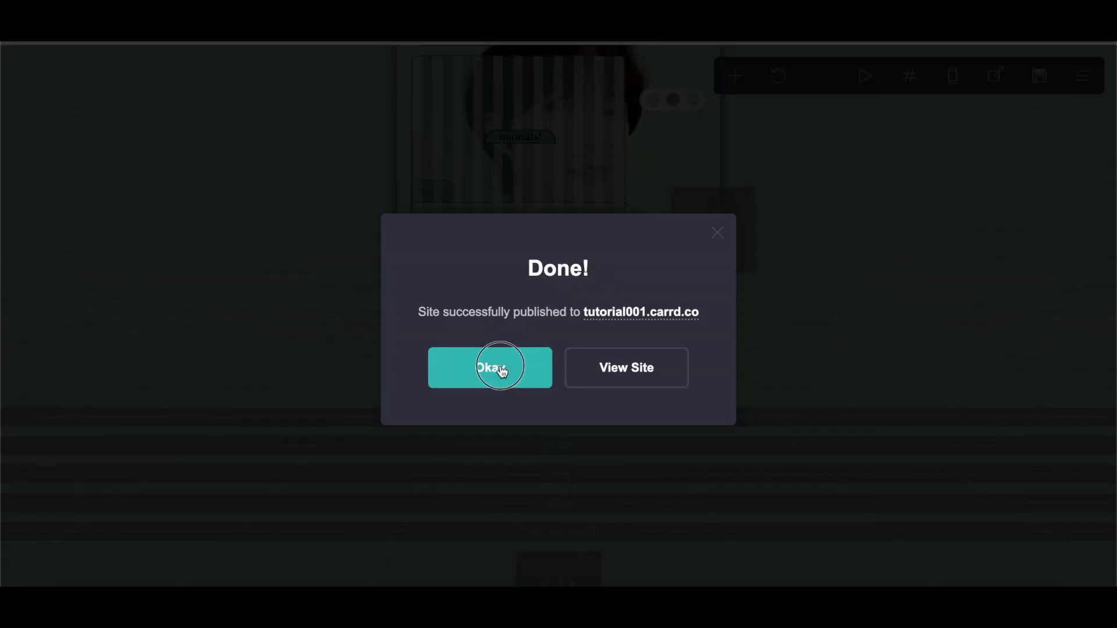
# Step: Dismiss the publish confirmation and test the live site's navigation dots again
pyautogui.click(500, 368)
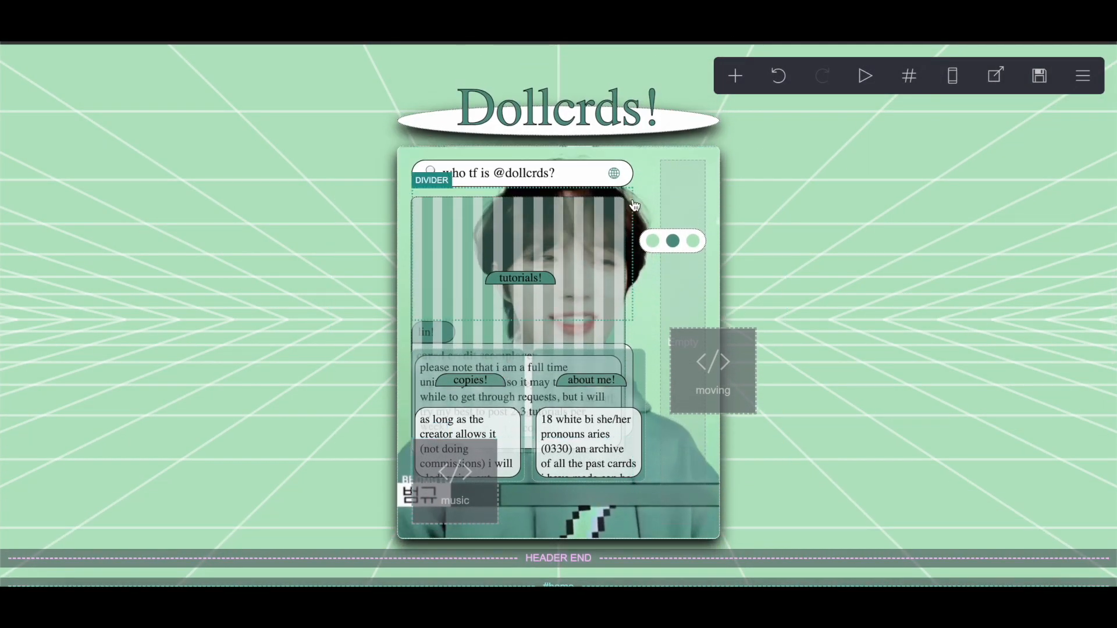
pyautogui.click(633, 202)
pyautogui.scroll(-3, 167, 222)
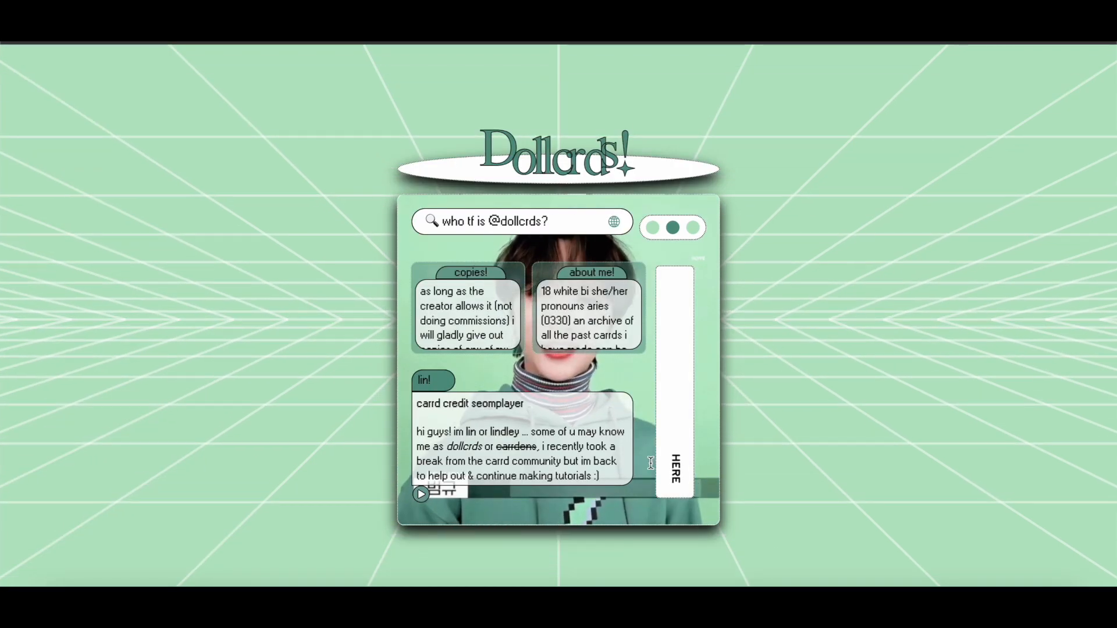
pyautogui.click(695, 230)
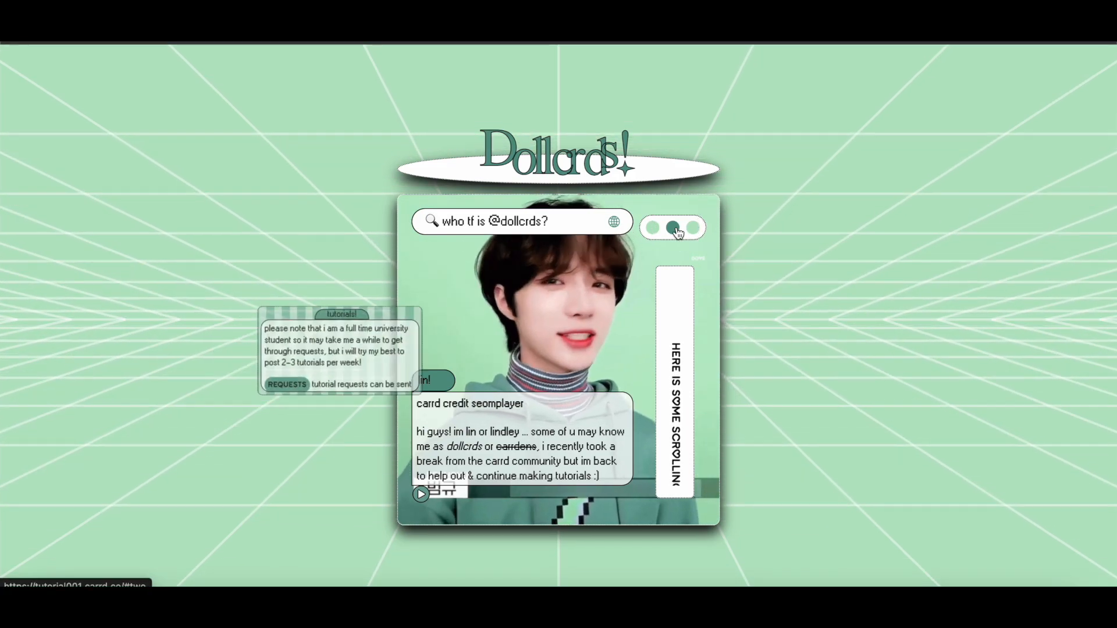
pyautogui.click(654, 229)
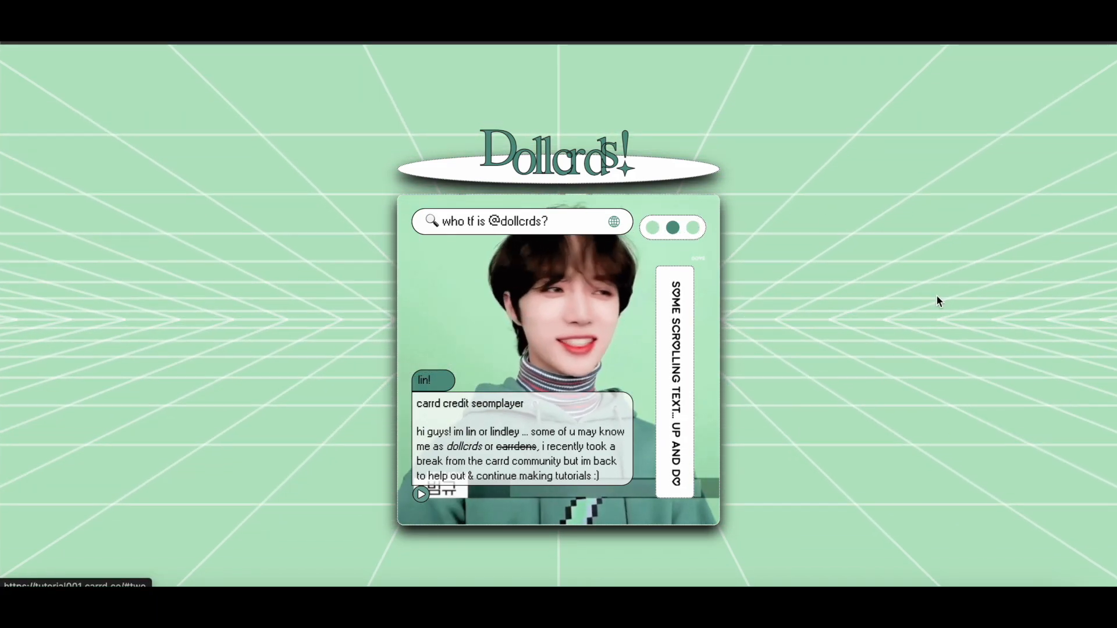